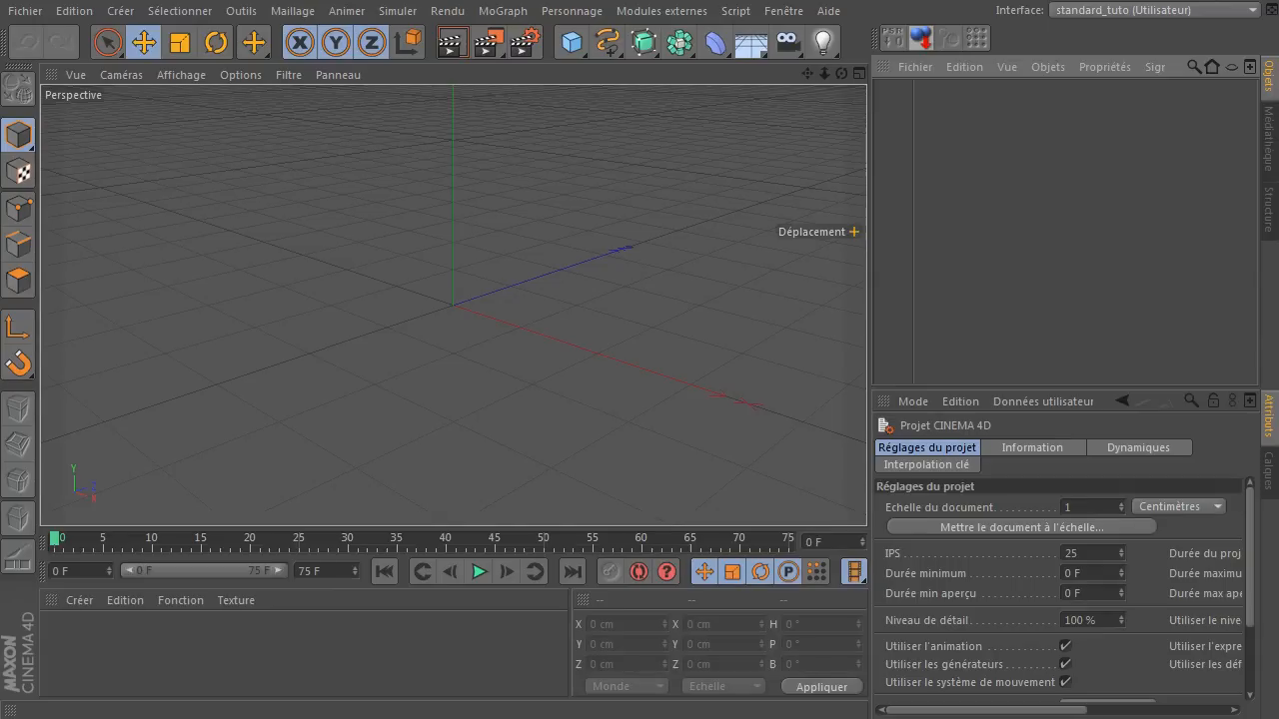
click(1065, 232)
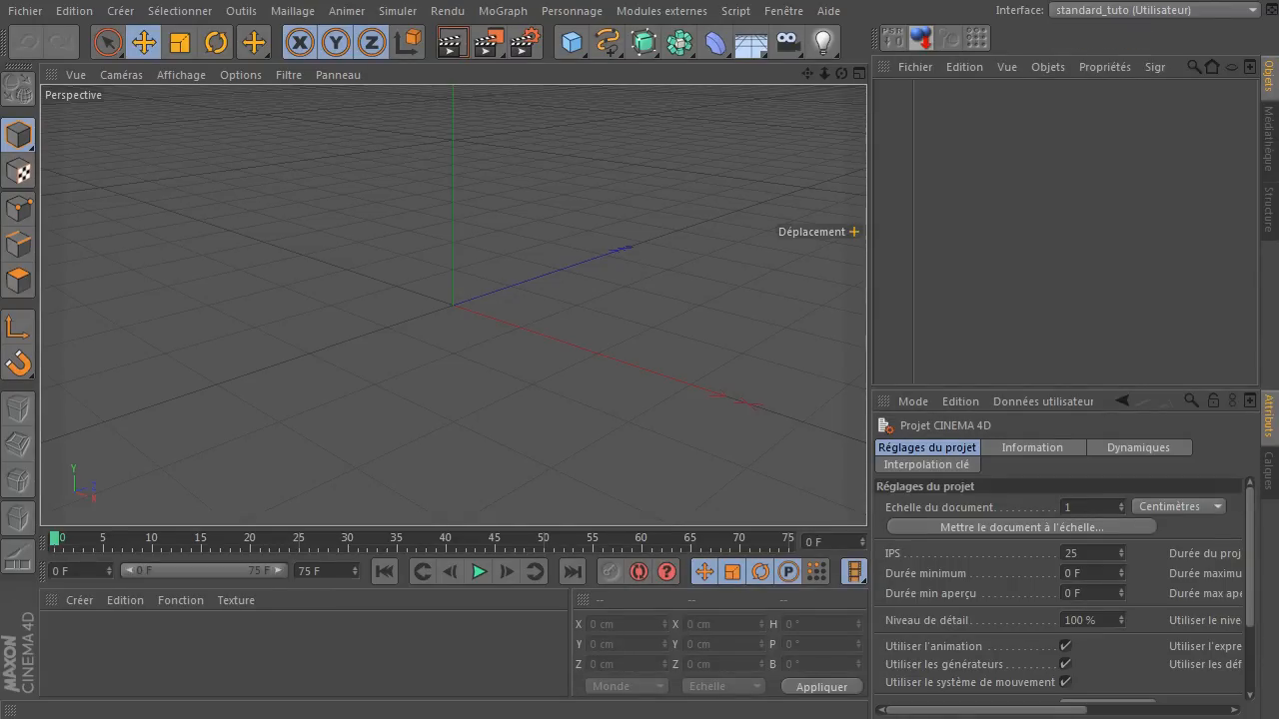
click(453, 305)
click(855, 232)
click(855, 232)
click(855, 232)
click(854, 232)
click(854, 232)
Import the submarine's Wavefront model at scale factor 1 in centimetres, keeping normals import and unused-point optimisation enabled.
drag(855, 232, 958, 214)
drag(473, 204, 476, 206)
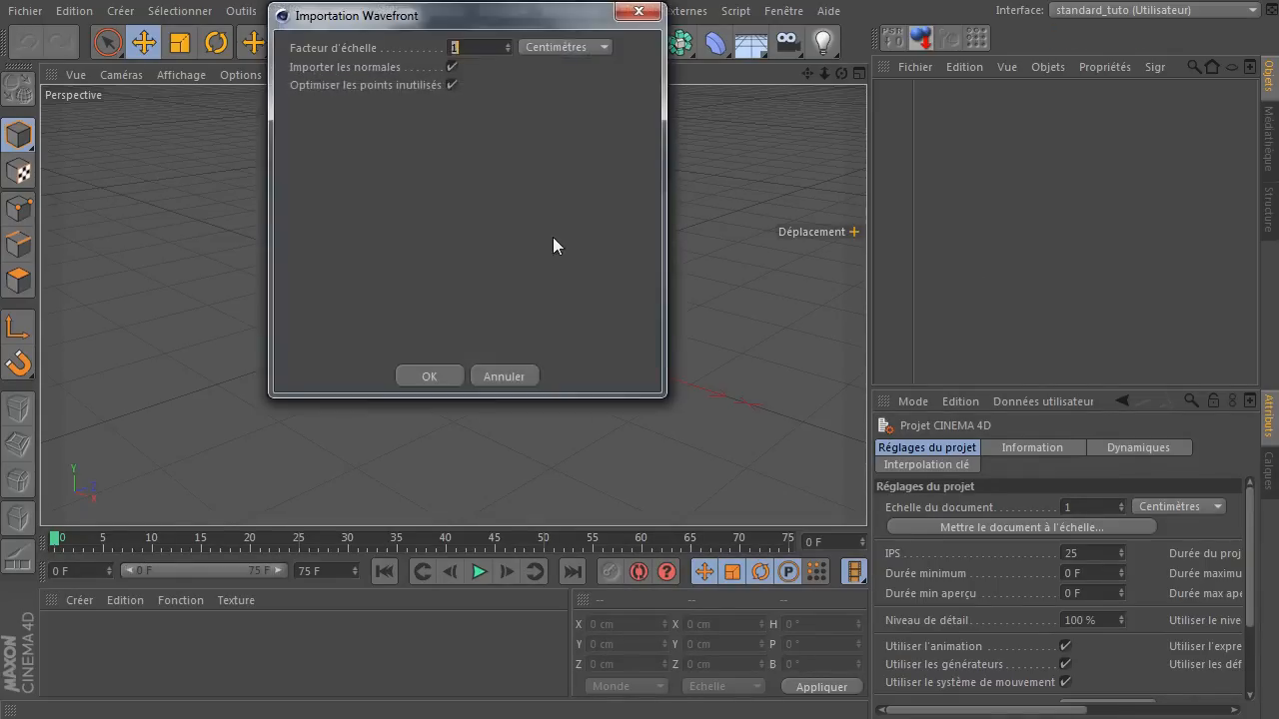
click(417, 373)
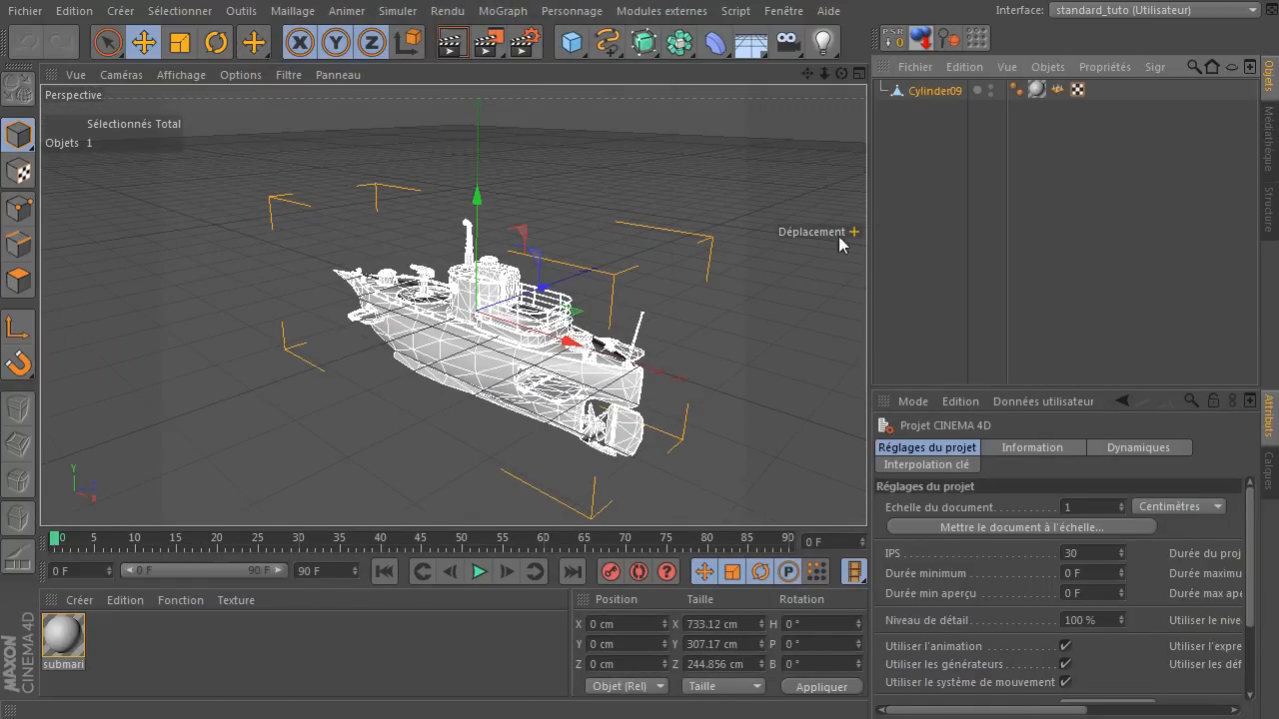
drag(842, 80, 814, 158)
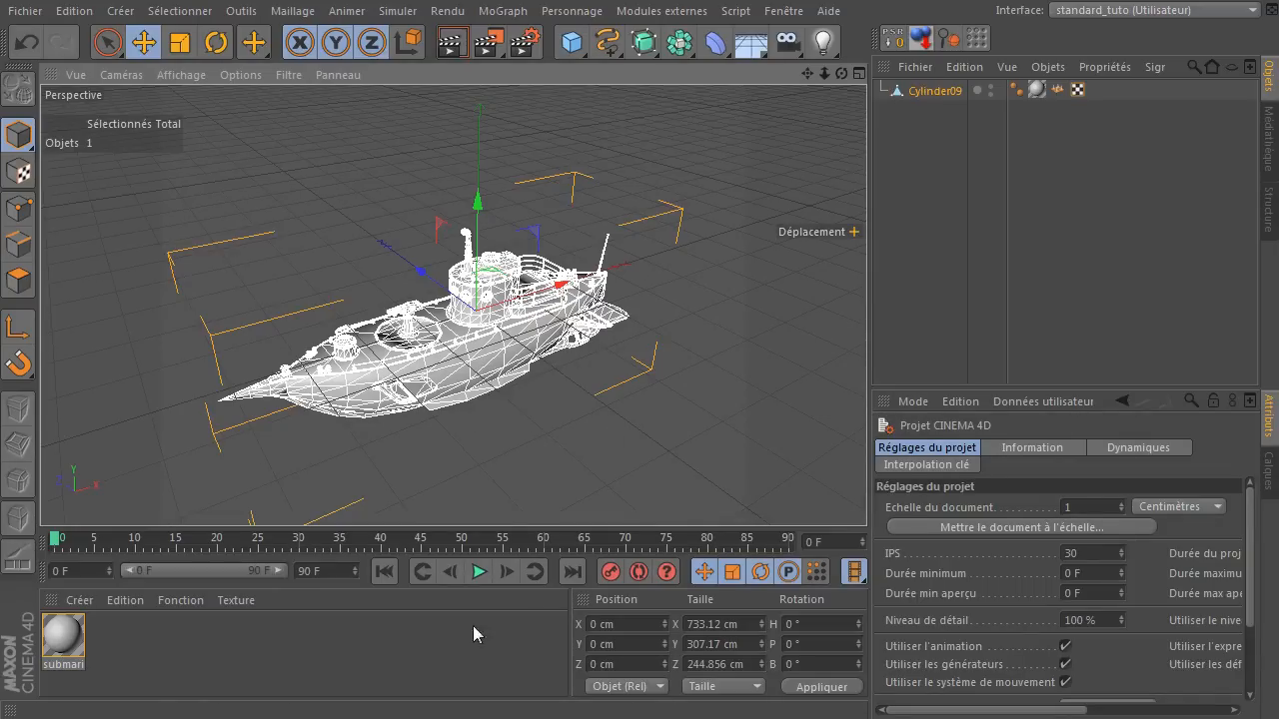
Disable the Spécularité channel of the submarina material and show its Couleur channel.
double_click(63, 636)
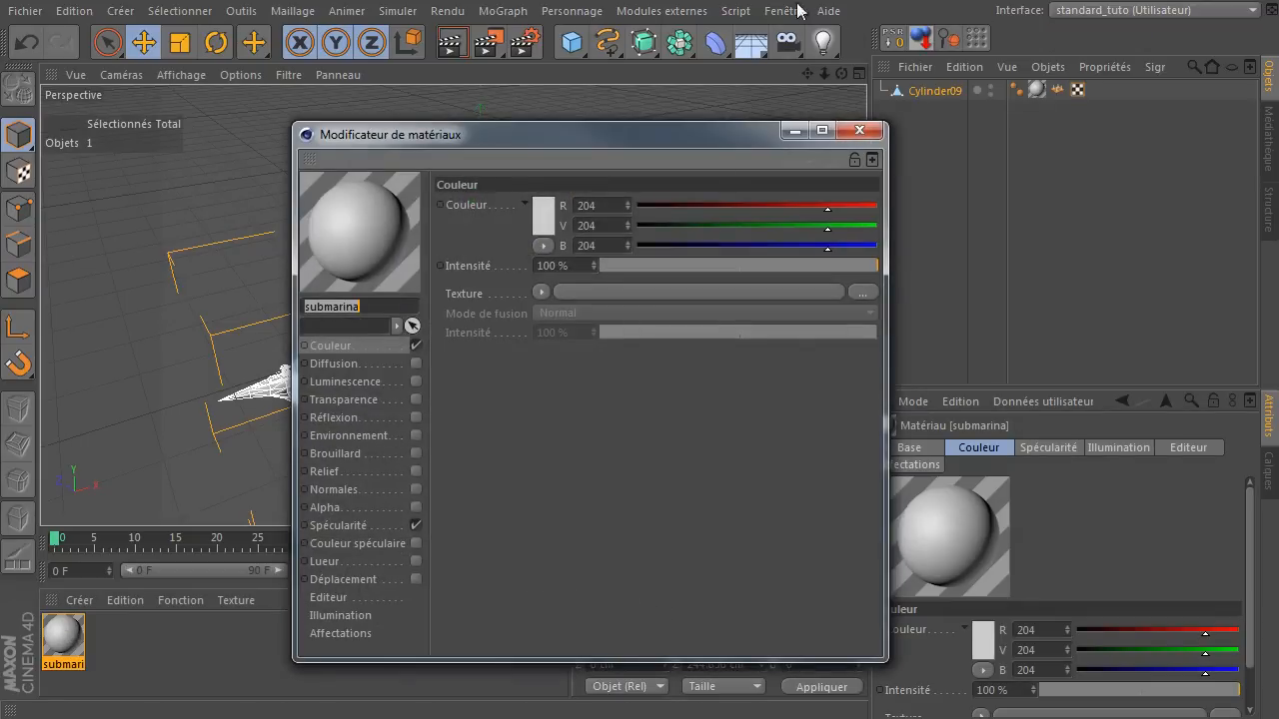
drag(671, 140, 597, 137)
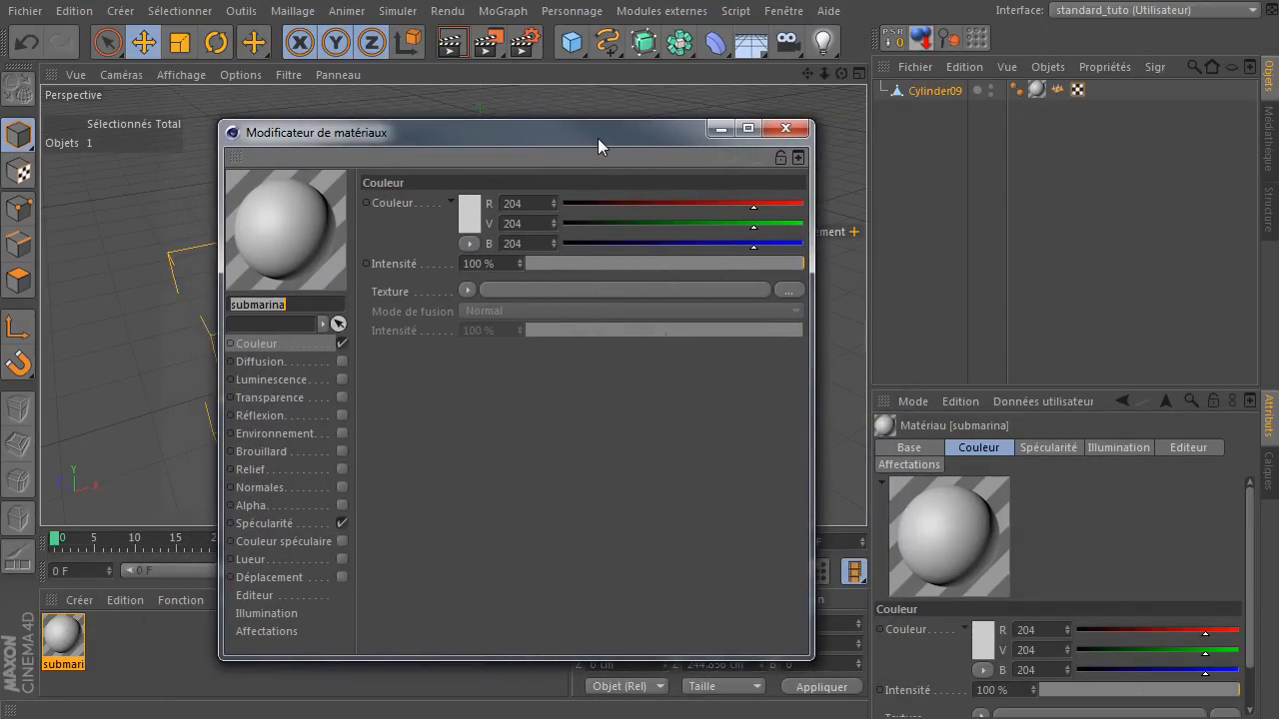
click(342, 524)
click(280, 342)
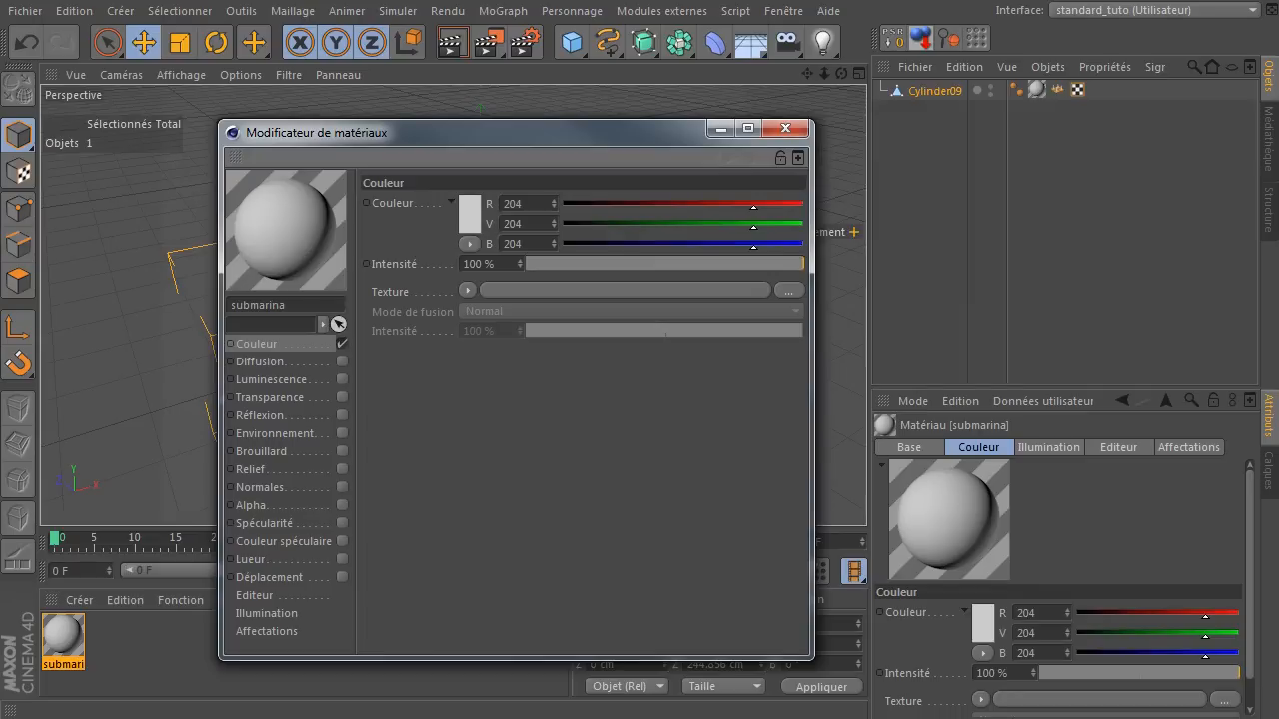
Load txt-subm-3.jpg as the colour texture of the submarina material and close the material editor.
click(869, 354)
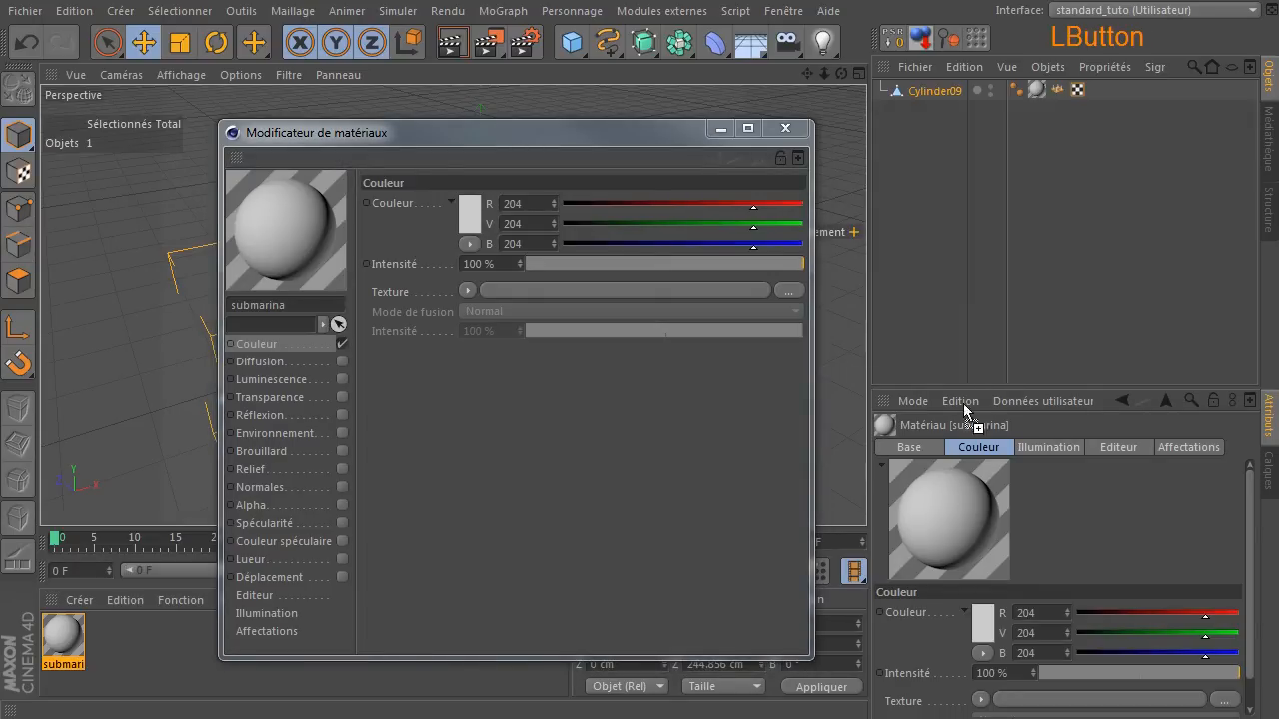
drag(695, 271, 656, 289)
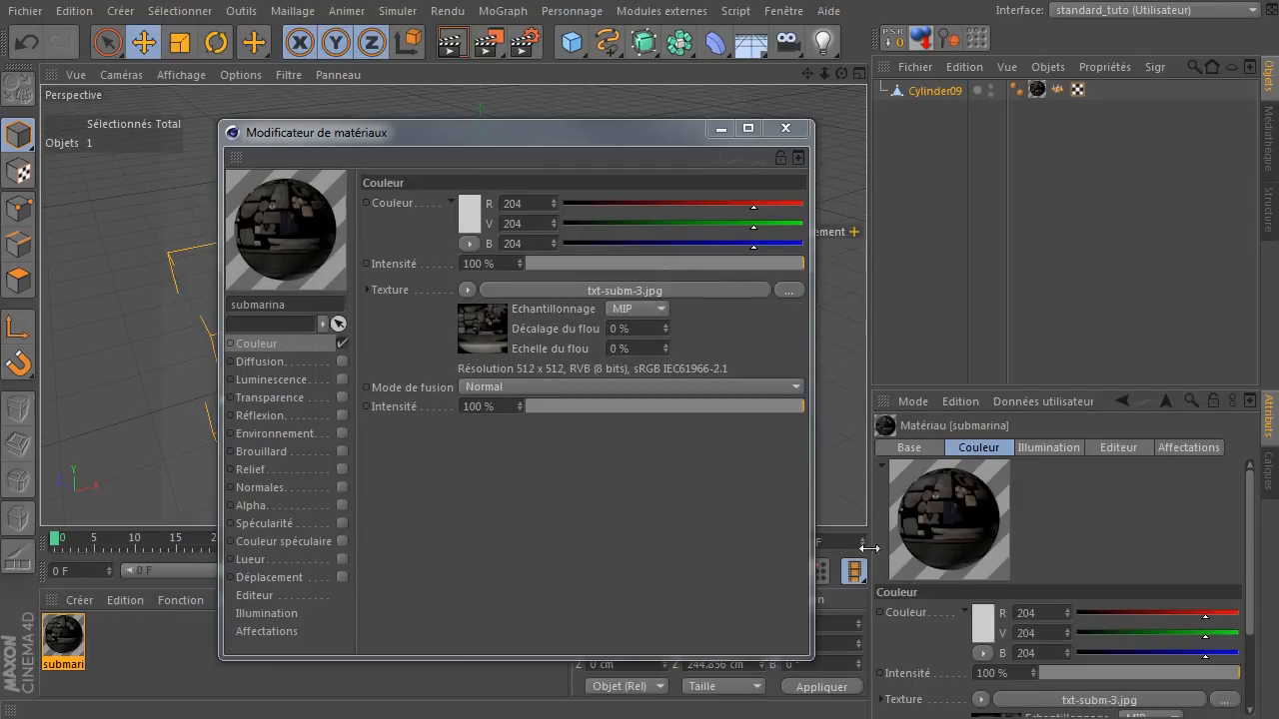
click(785, 128)
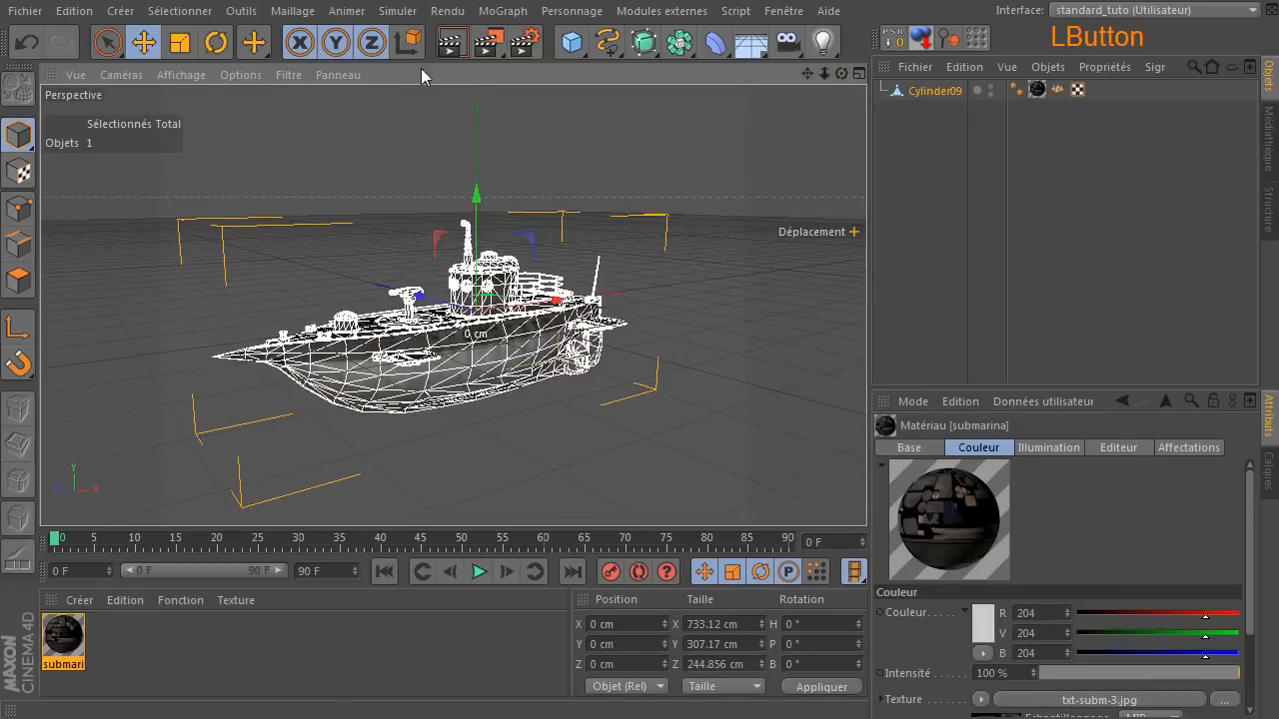
Render the textured submarine in the view, including a close-up of the deck gun and hull.
click(451, 42)
scroll(421, 374, up, 5)
scroll(421, 373, down, 1)
drag(842, 74, 780, 125)
scroll(290, 293, up, 4)
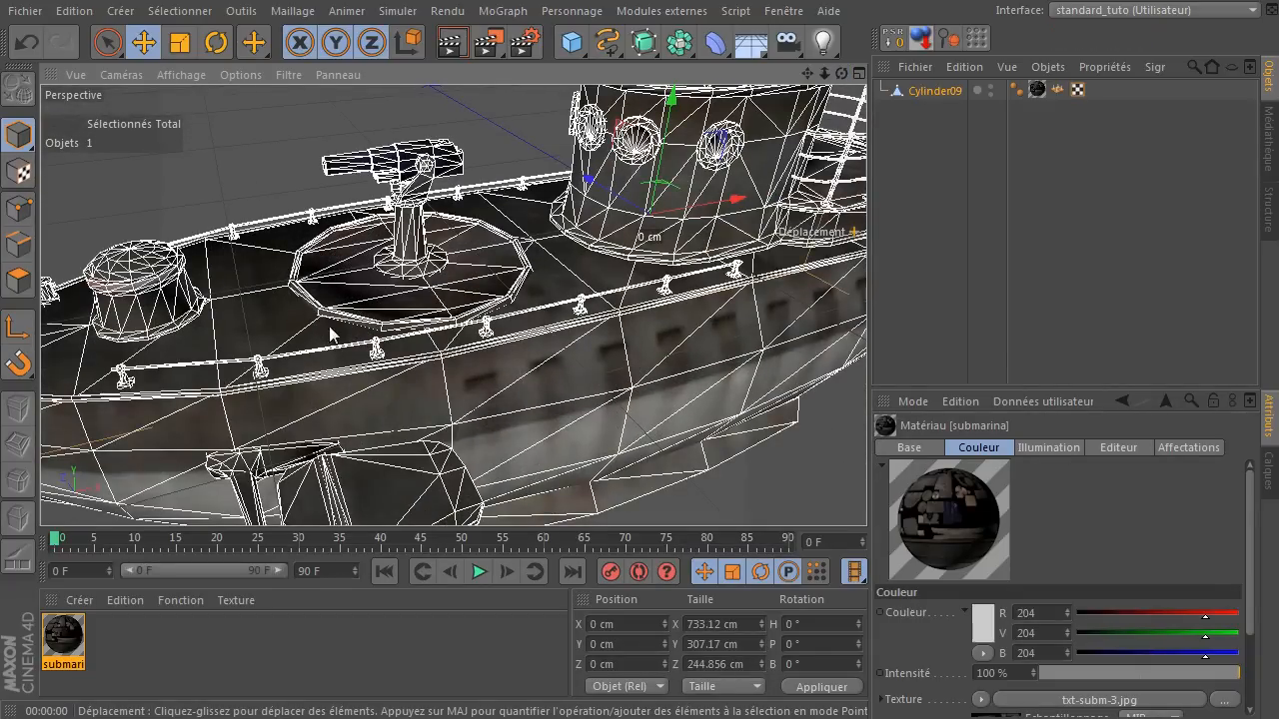
click(451, 42)
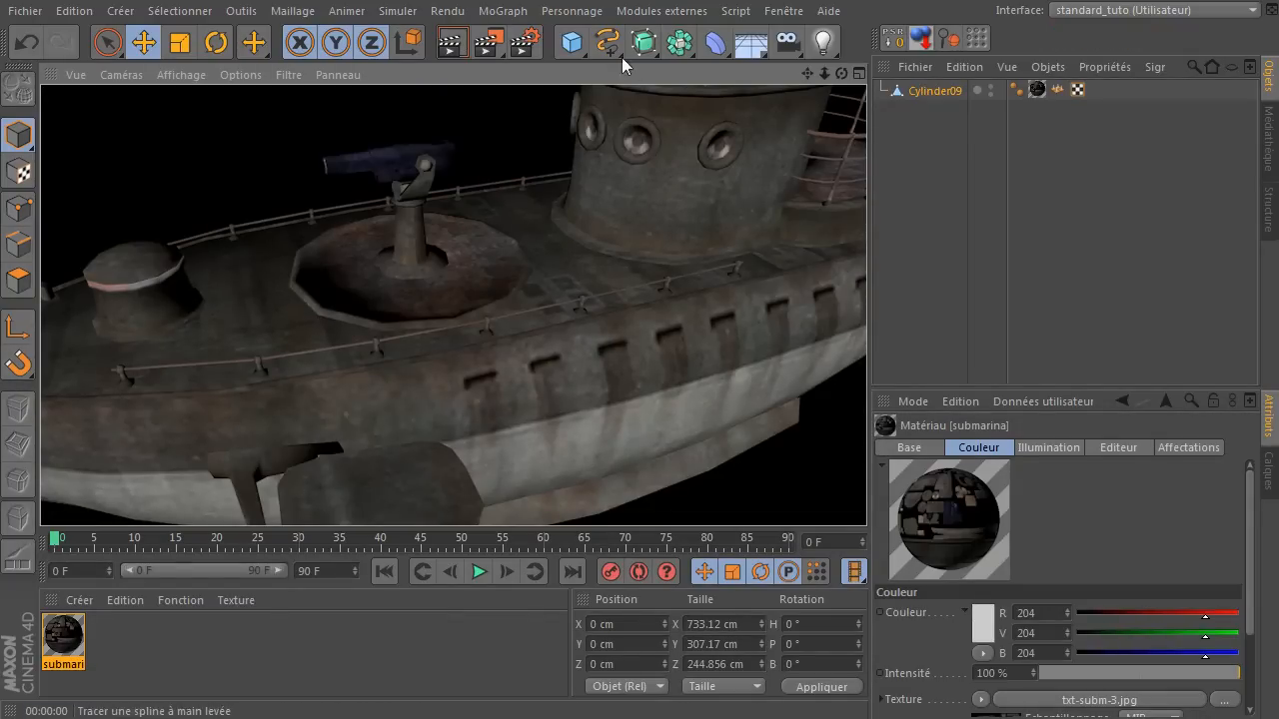
Put the Cylinder09 mesh inside a new Hyper NURBS object with its render subdivision set to 2.
click(644, 42)
drag(932, 113, 952, 89)
click(952, 89)
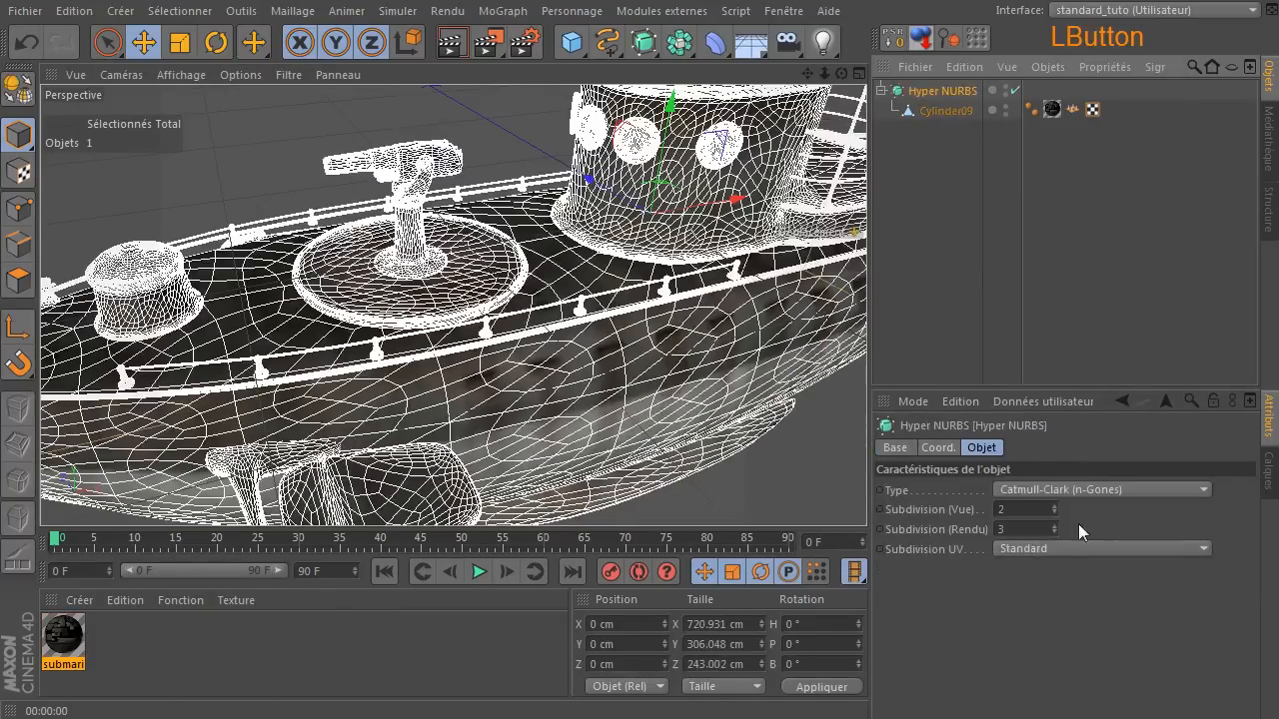
click(950, 308)
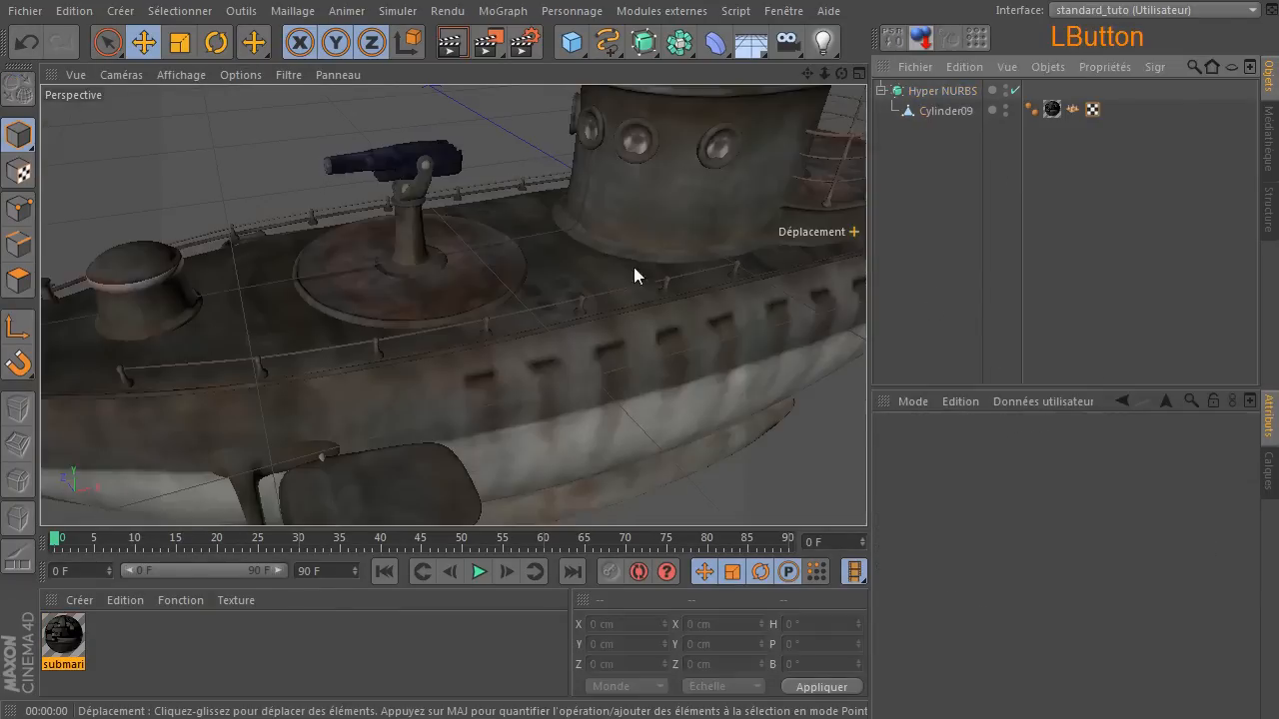
Render the smoothed submarine in the view, both close up and as a whole from the side.
click(452, 42)
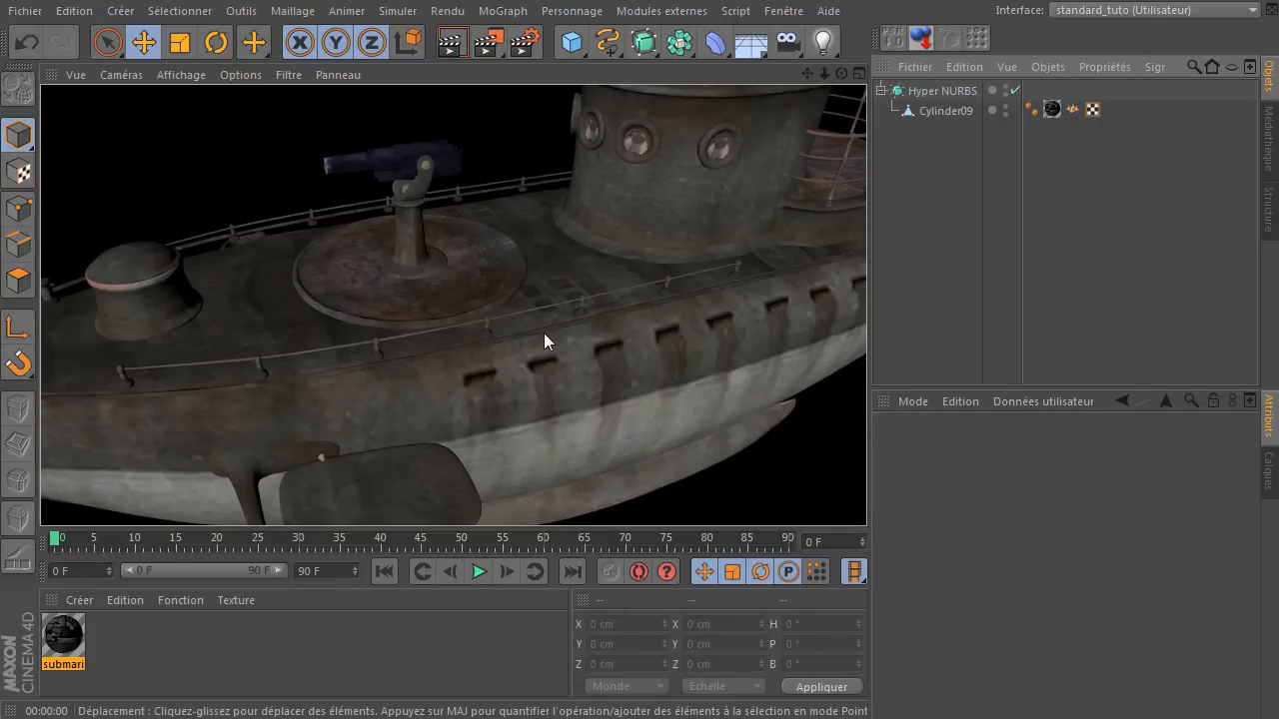
scroll(544, 332, down, 5)
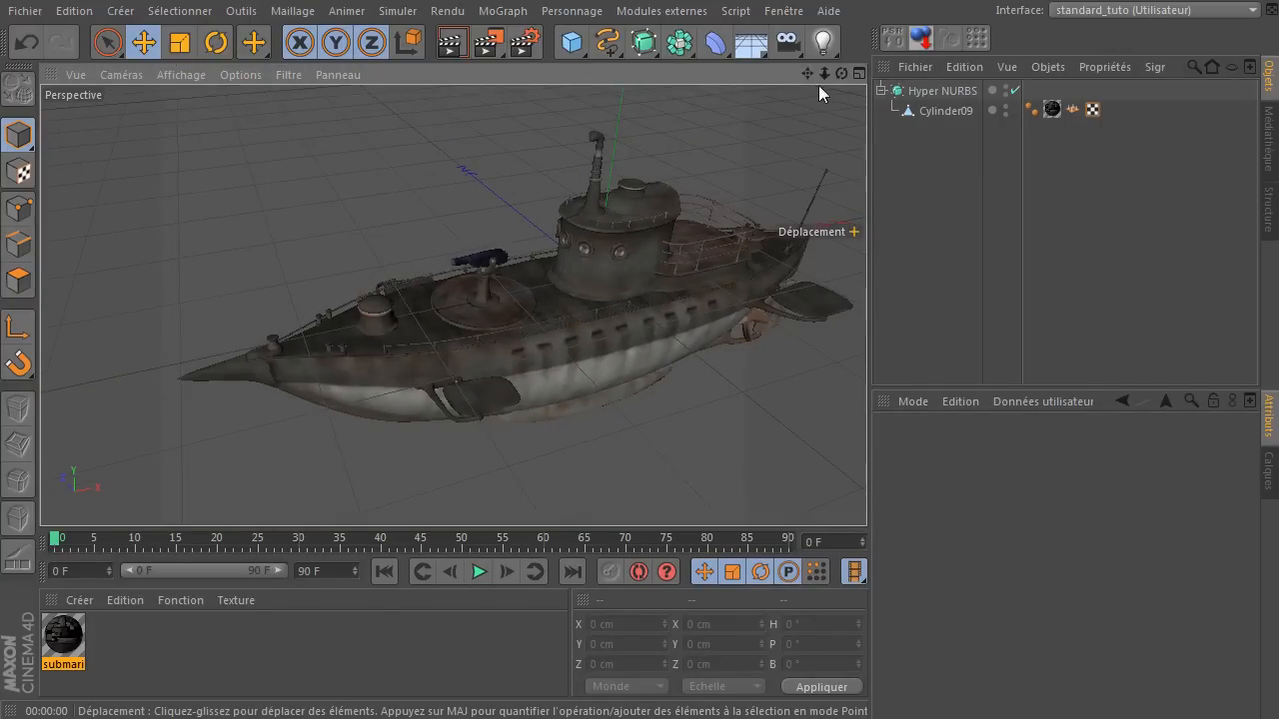
drag(842, 73, 728, 87)
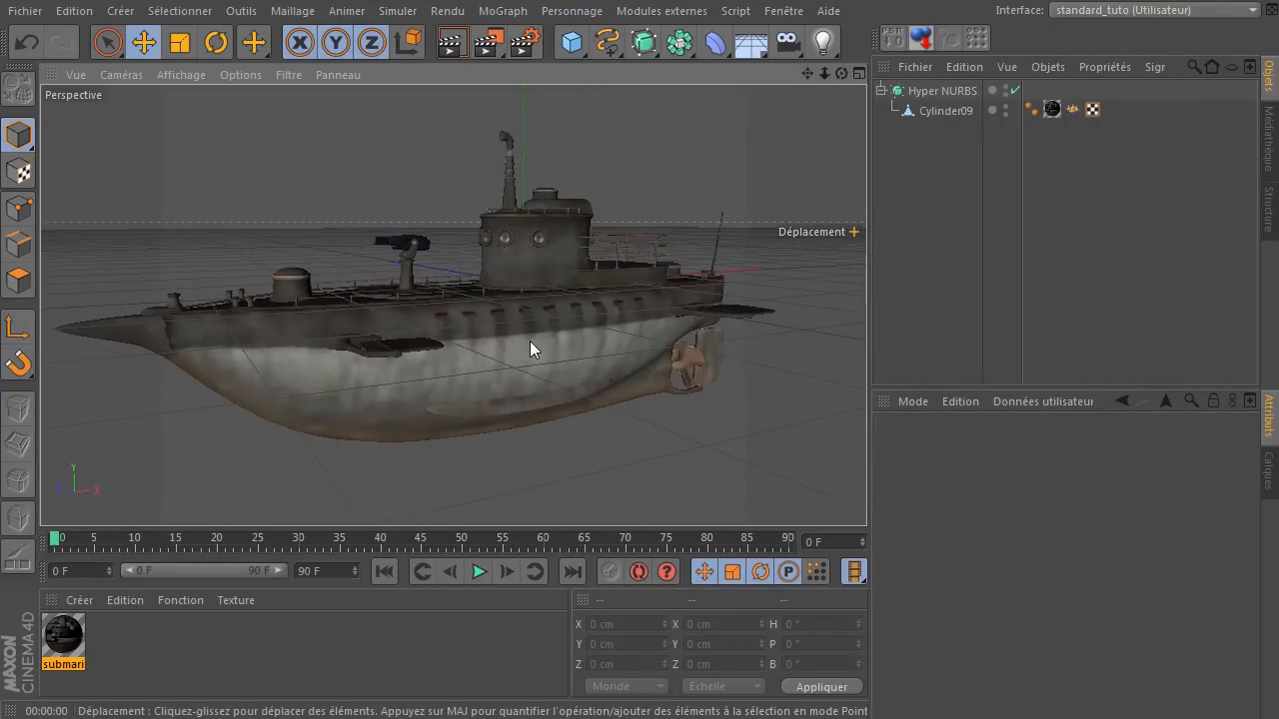
click(451, 44)
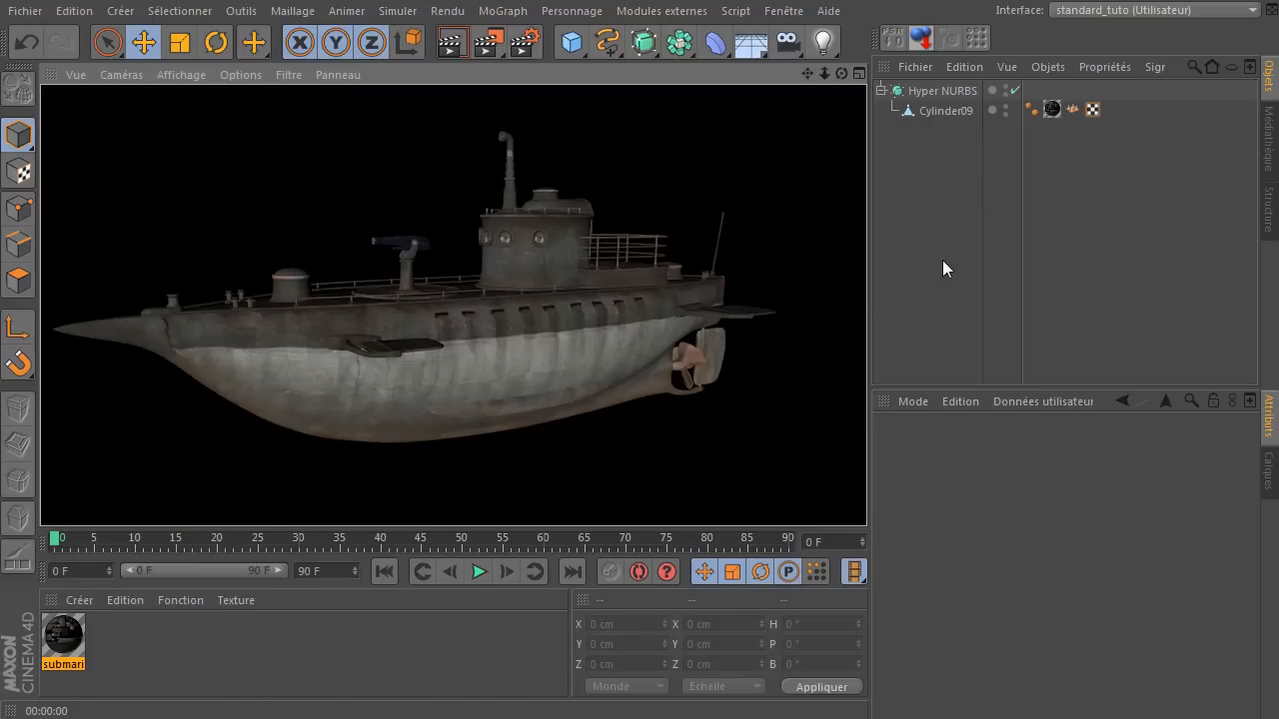
Disable the Hyper NURBS smoothing and bring the propeller at the stern into view.
click(684, 362)
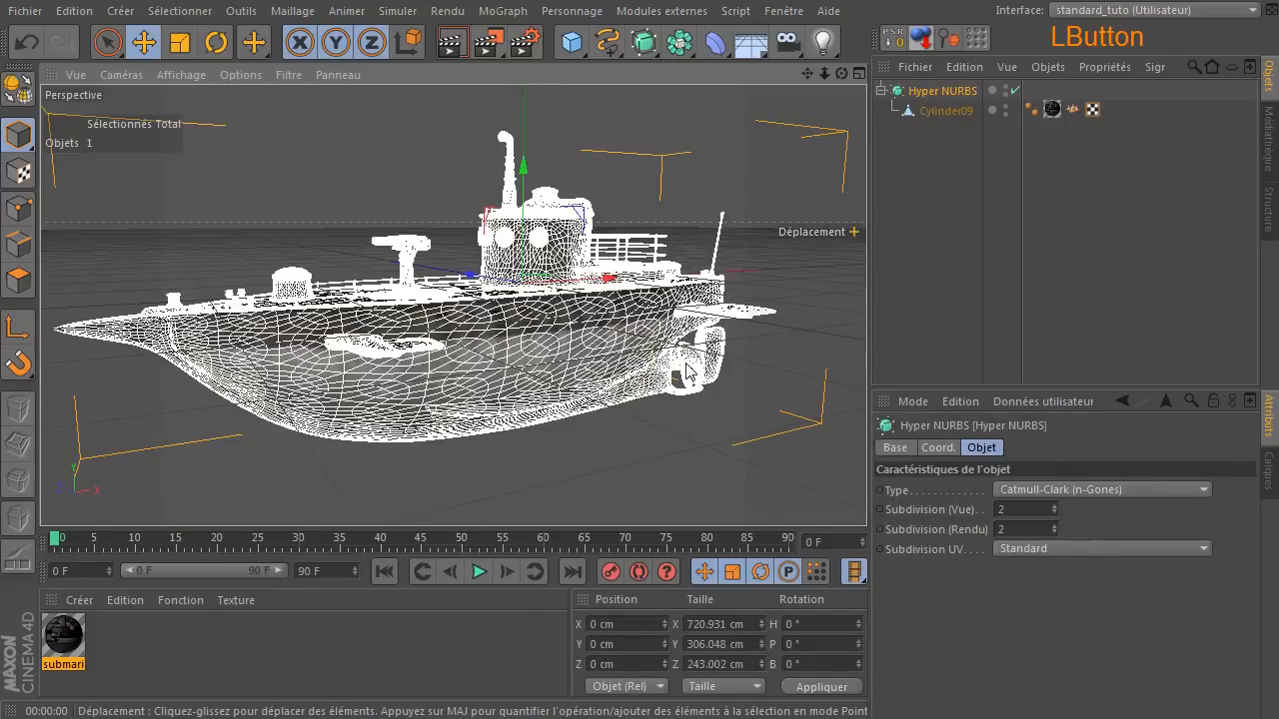
click(1015, 90)
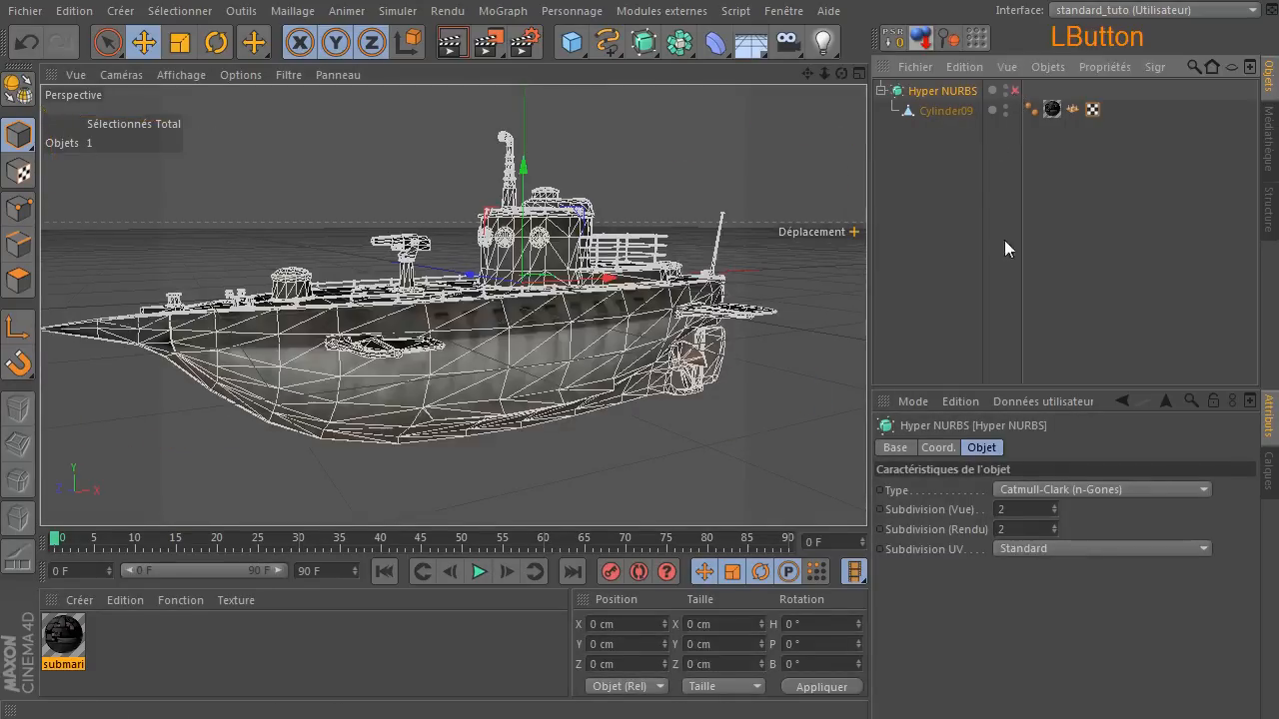
scroll(734, 377, up, 5)
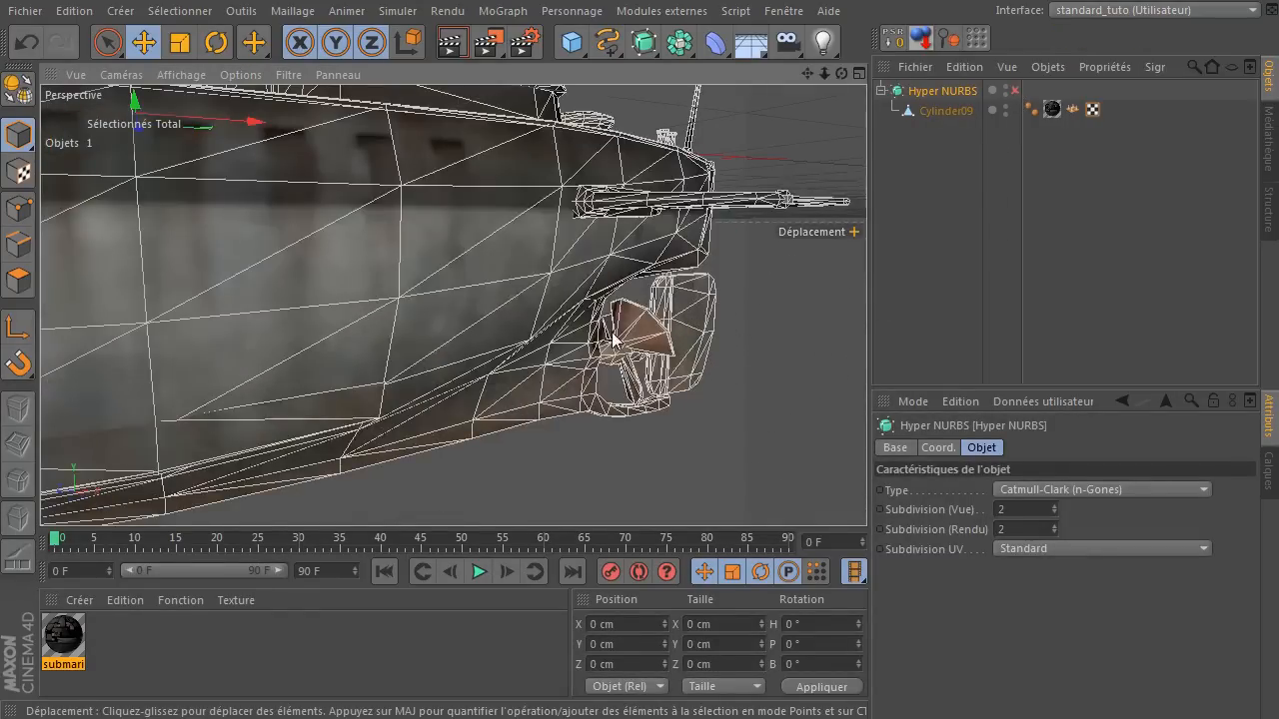
drag(839, 78, 903, 211)
Select the Cylinder09 mesh and switch to polygon mode.
click(945, 112)
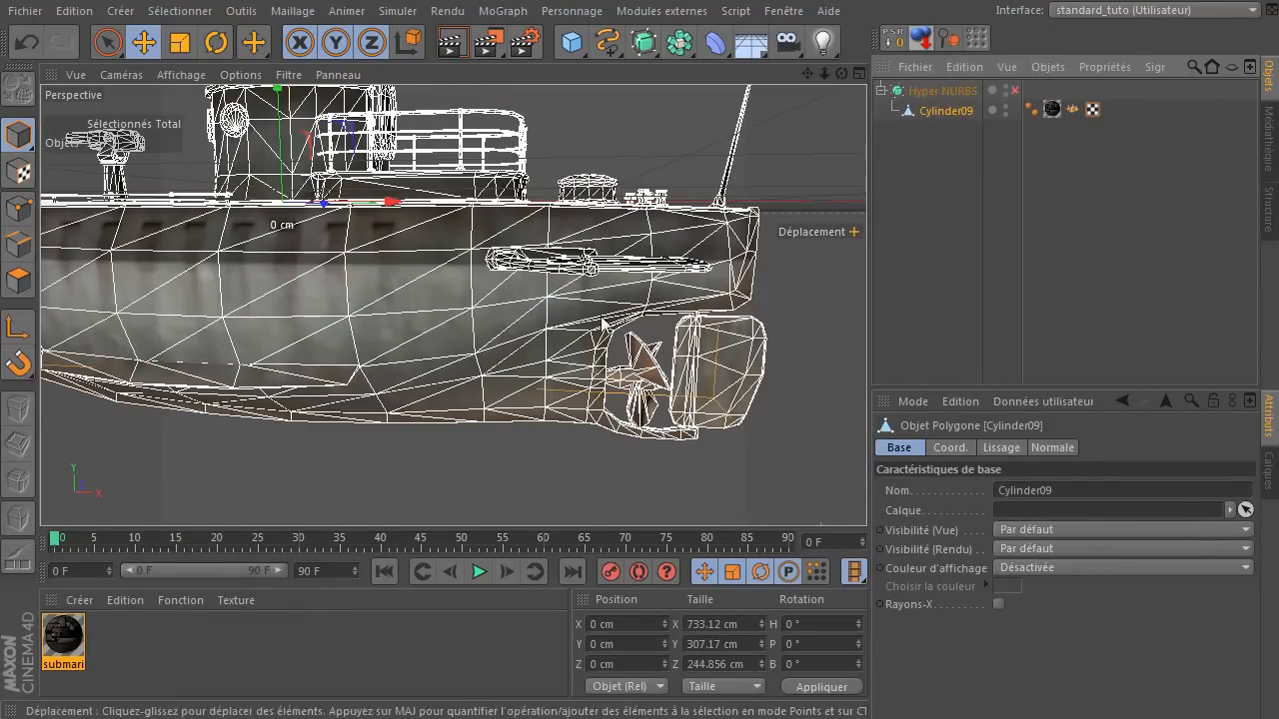
click(641, 382)
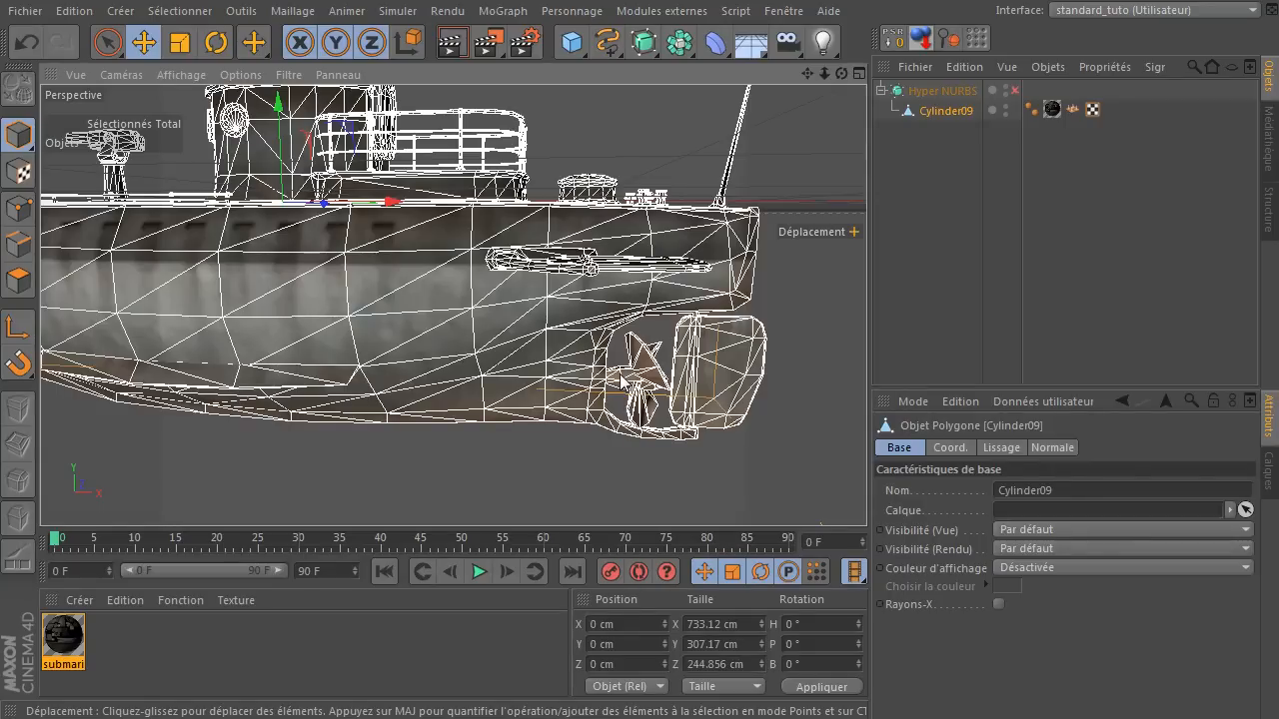
click(320, 491)
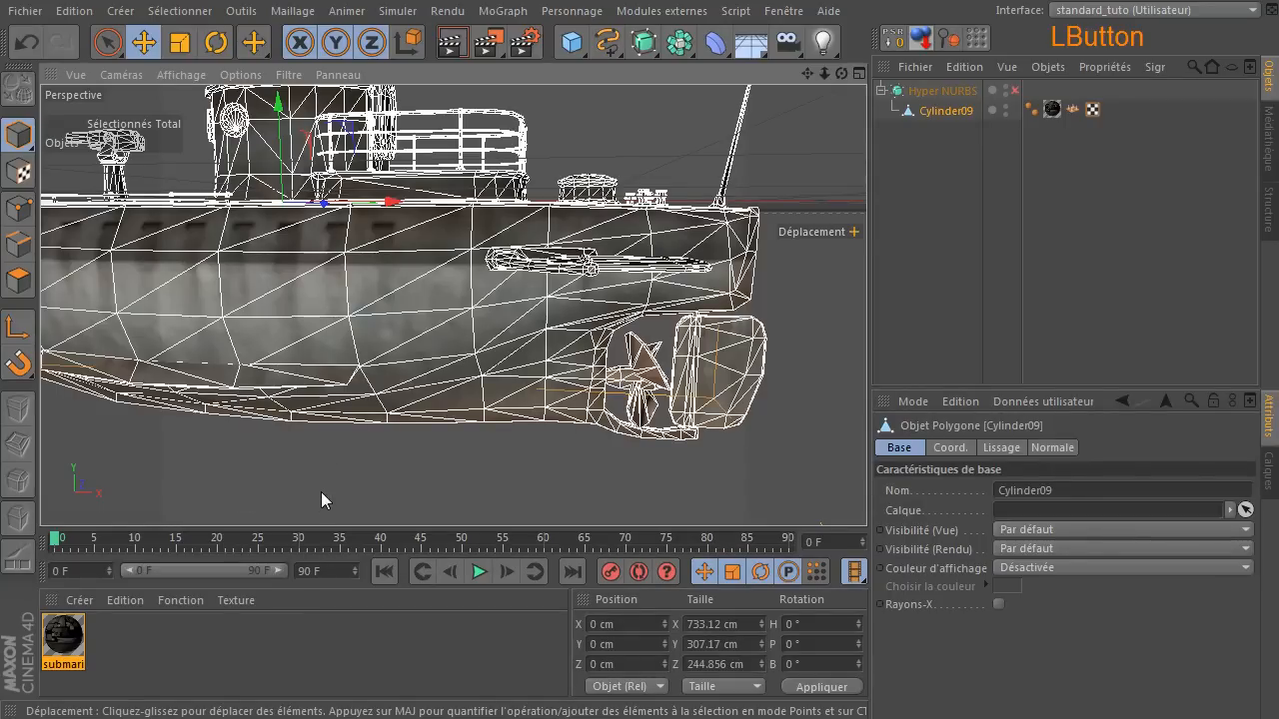
click(280, 286)
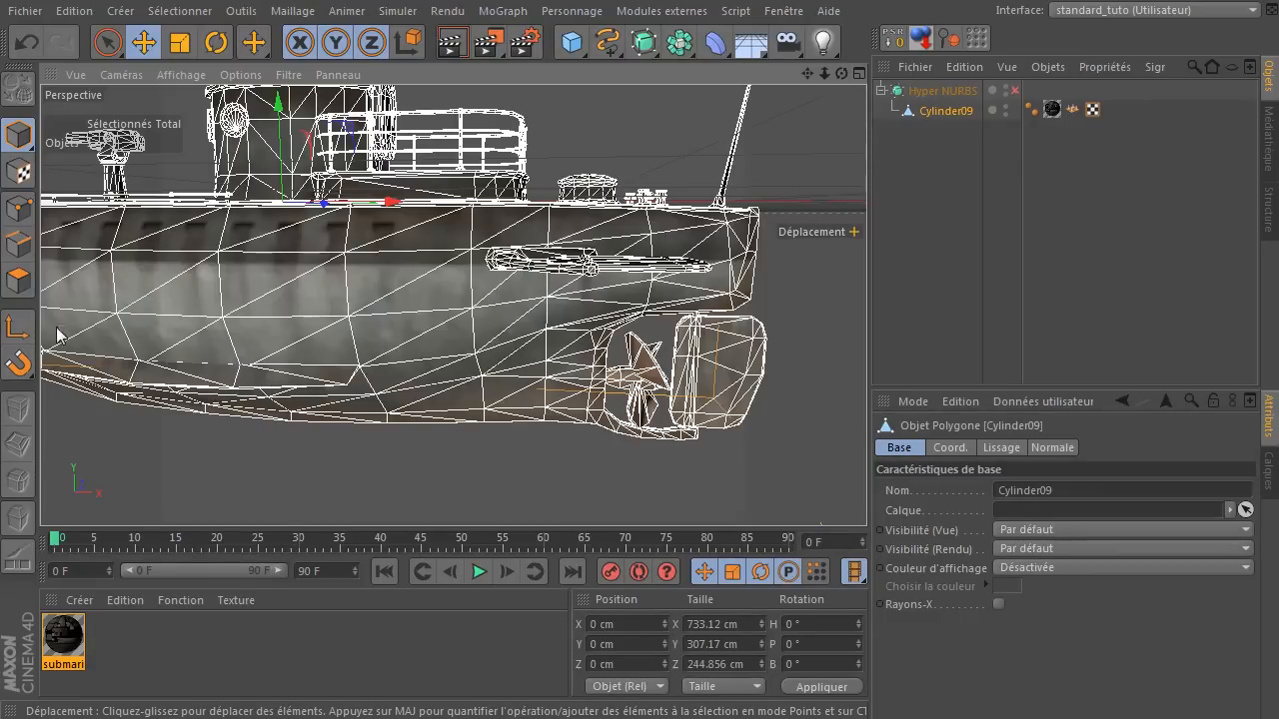
click(19, 282)
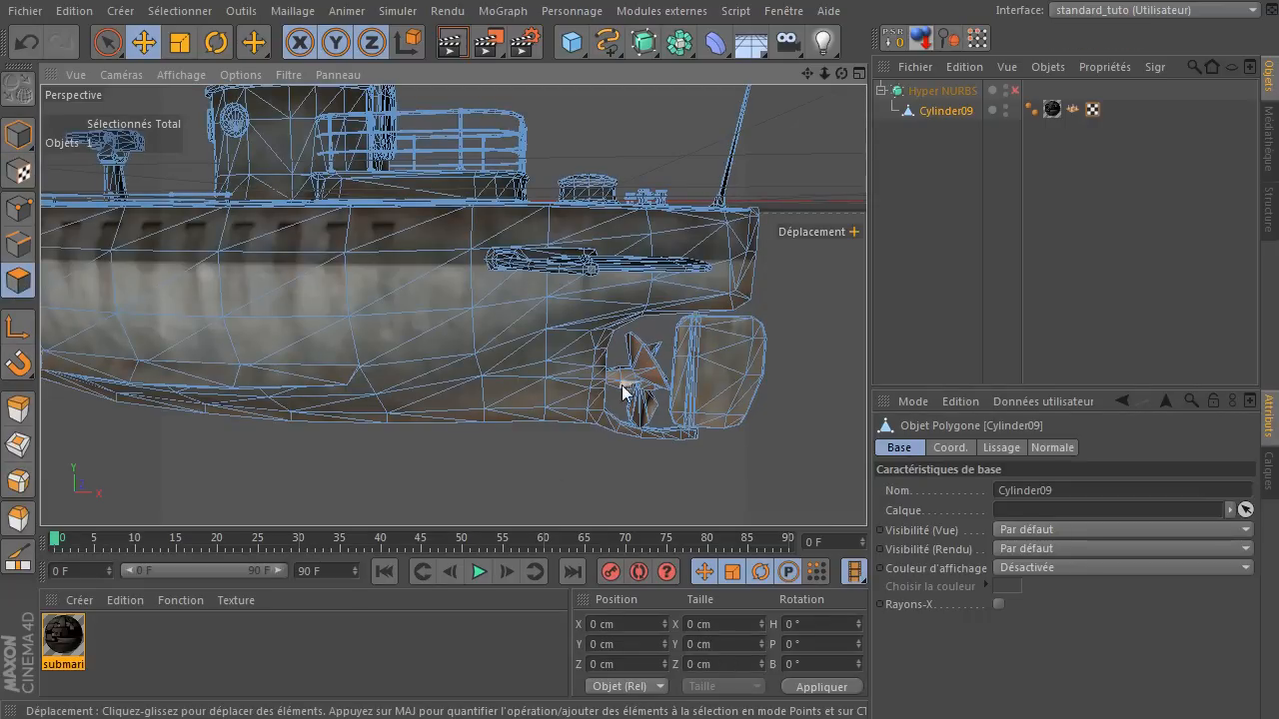
Try selecting the propeller's polygons with the selection brush and clear that selection.
drag(618, 355, 620, 391)
click(107, 42)
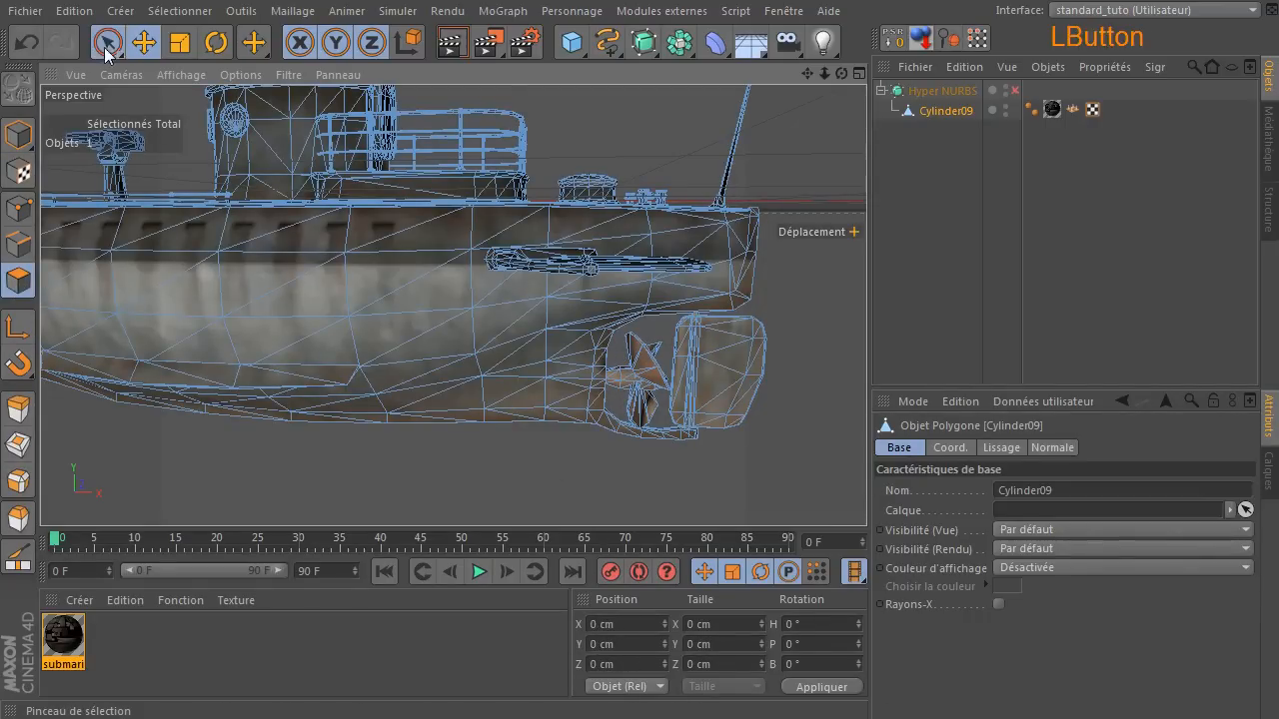
scroll(620, 412, up, 5)
mouse_move(565, 297)
mouse_down()
mouse_move(579, 363)
mouse_move(648, 316)
mouse_move(627, 267)
mouse_move(699, 255)
mouse_up()
drag(842, 74, 739, 125)
mouse_move(615, 263)
shift+mouse_down()
mouse_move(586, 334)
mouse_move(566, 317)
shift+mouse_up()
ctrl+drag(543, 270, 552, 272)
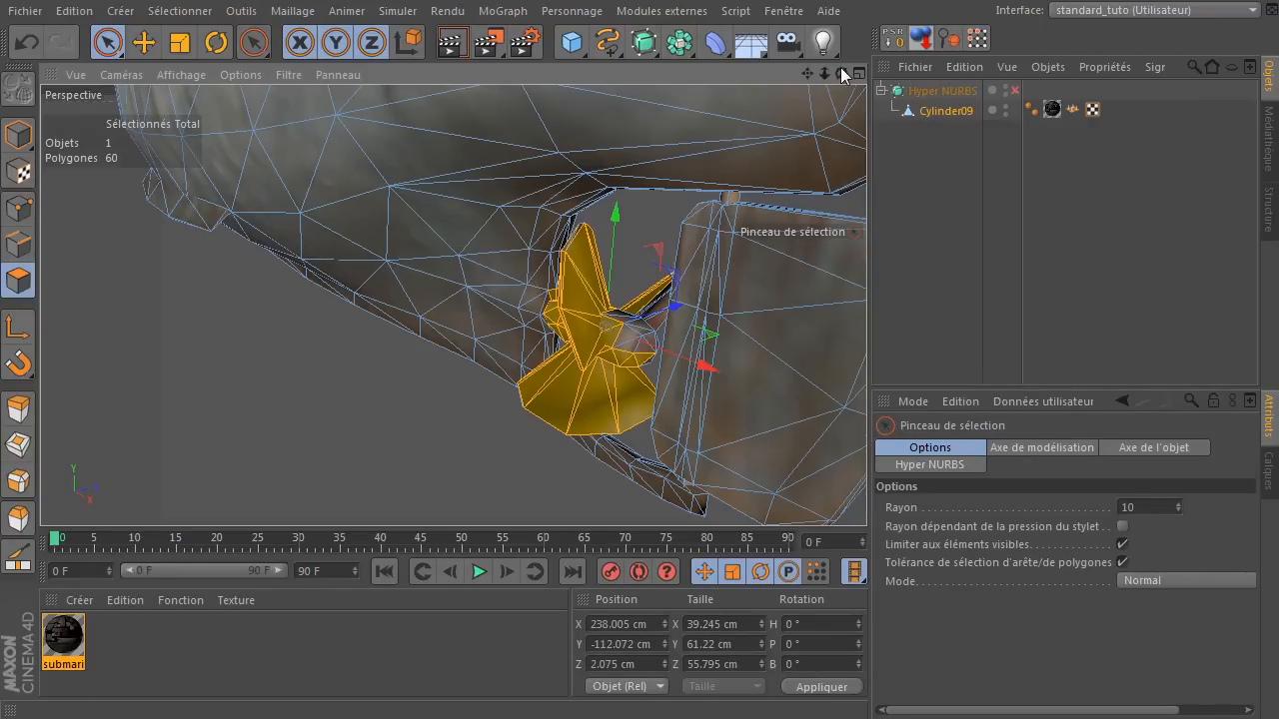
click(288, 358)
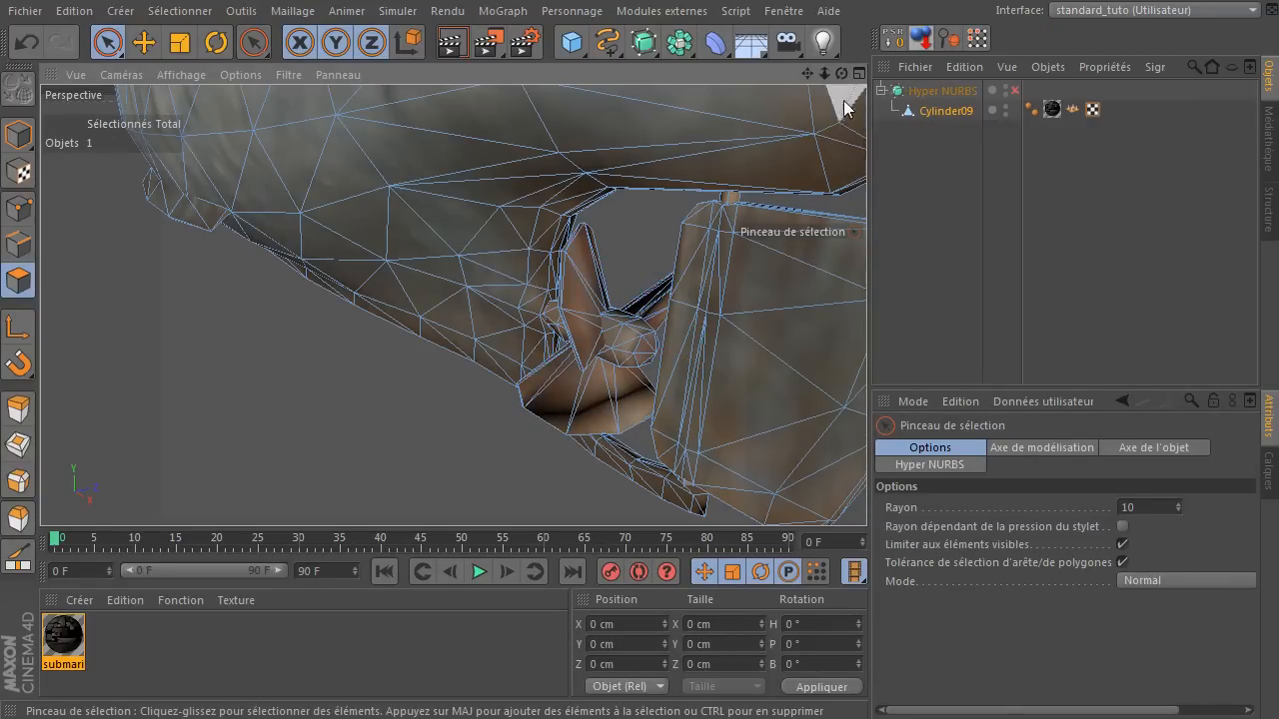
Activate the fill selection tool (Sélection de remplissage) for the submarine mesh's polygons.
drag(840, 73, 639, 205)
drag(820, 78, 895, 141)
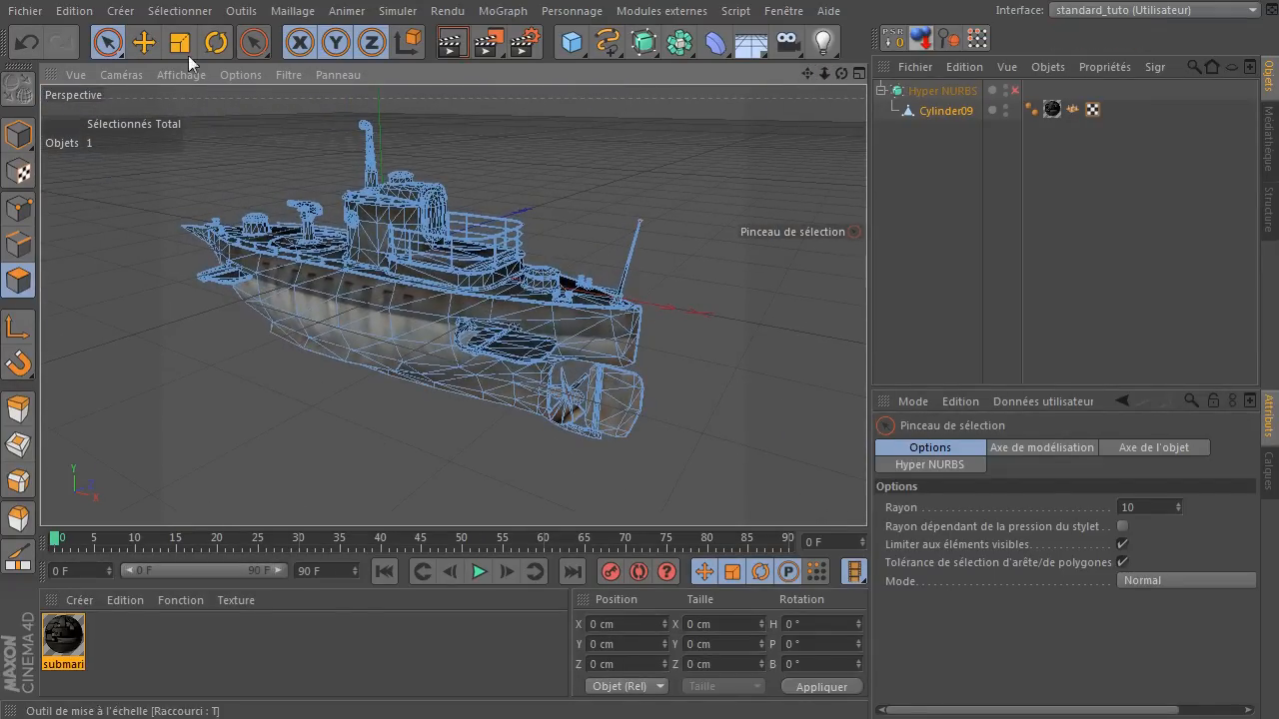
click(180, 11)
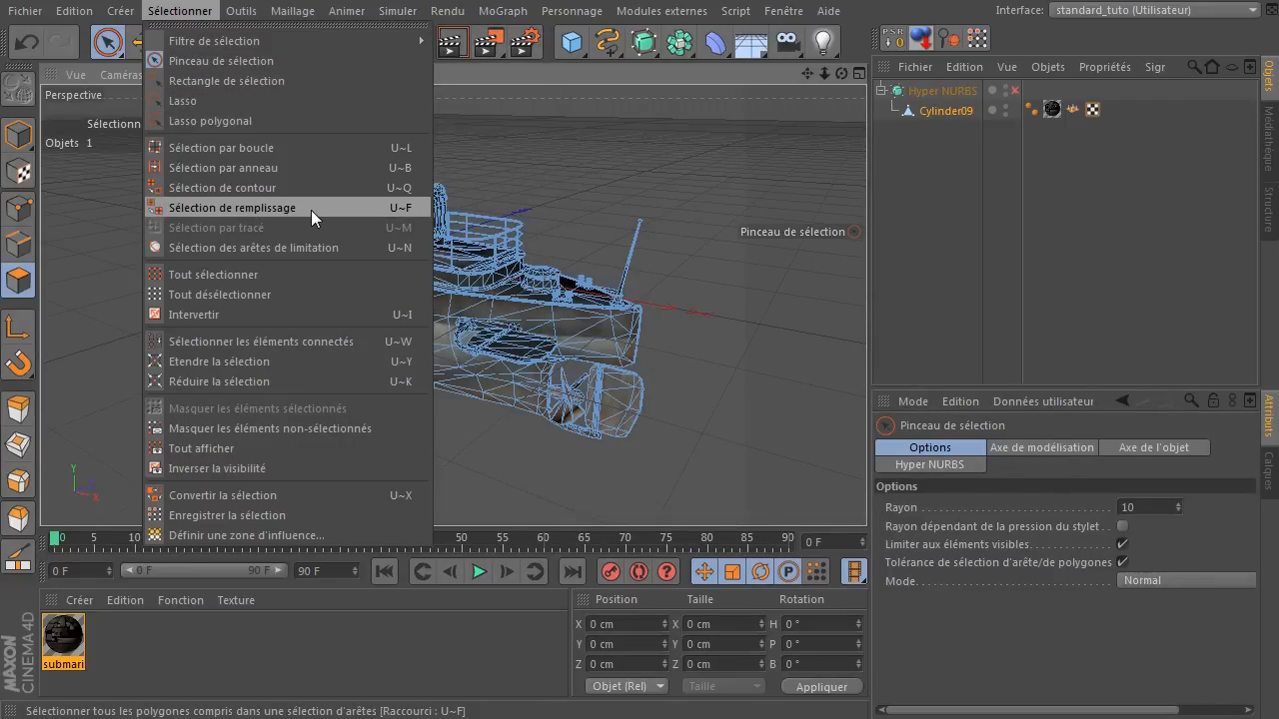
click(771, 100)
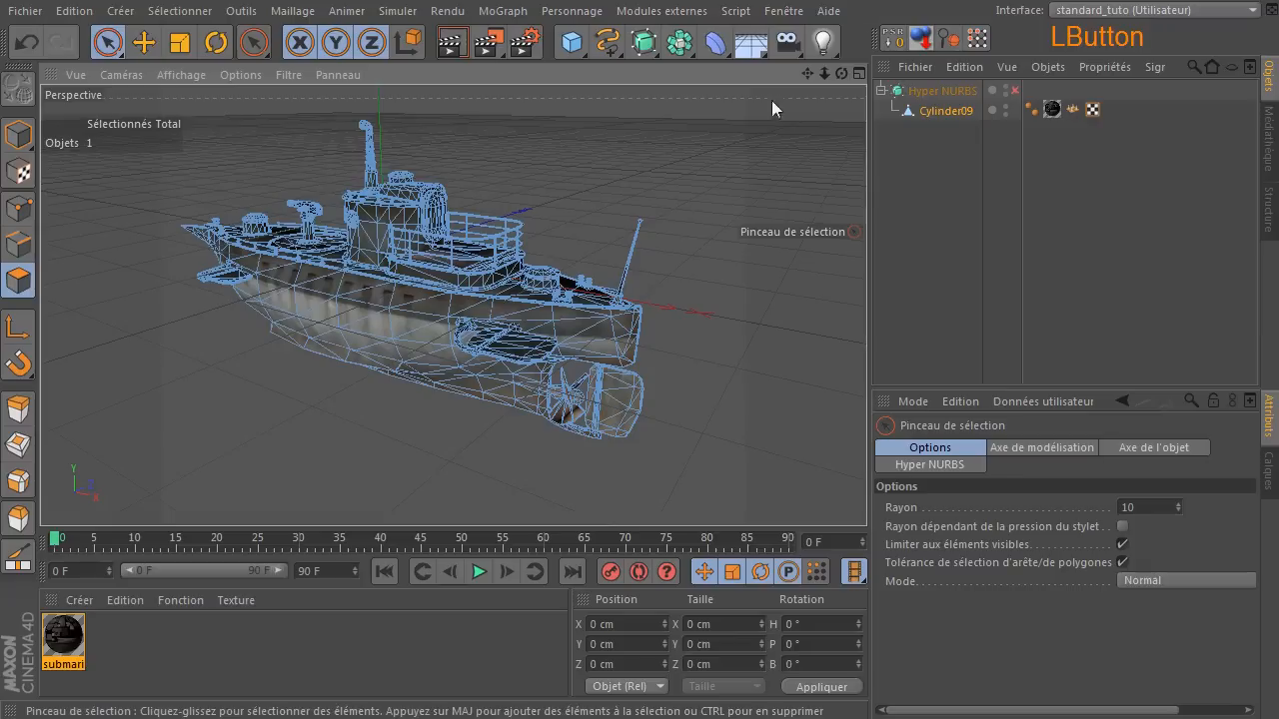
key(u)
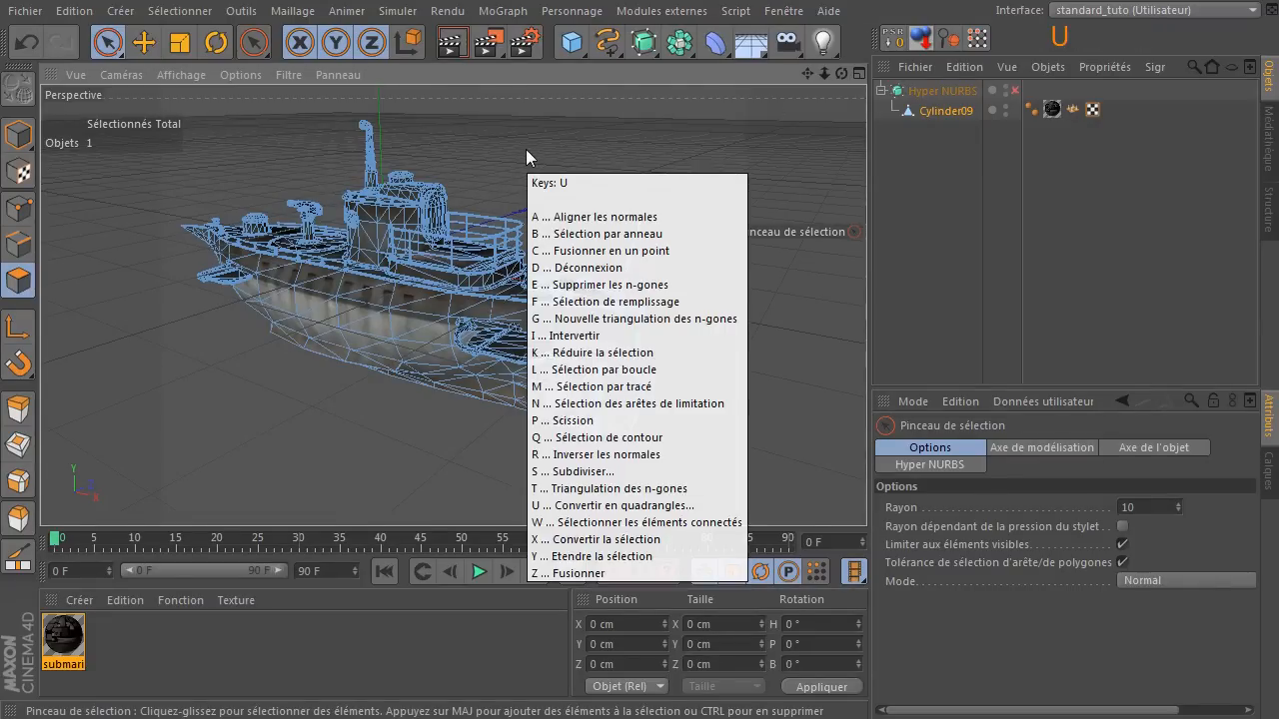
key(f)
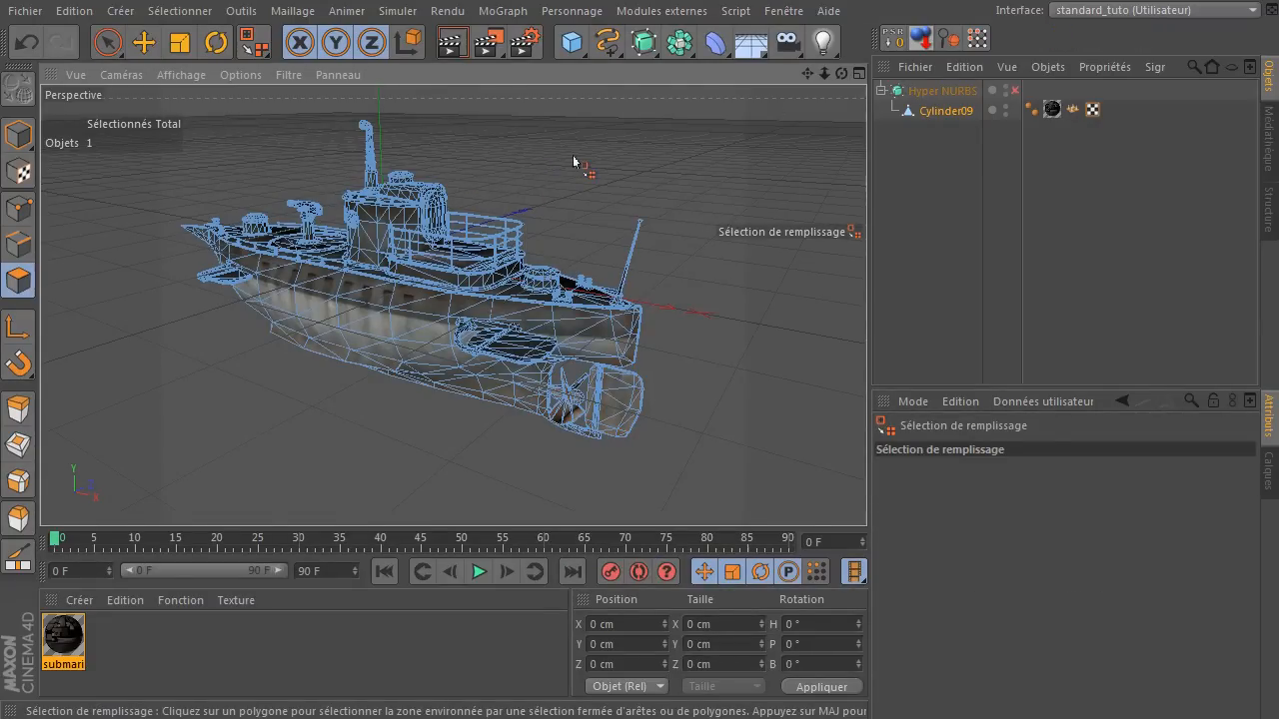
key(u)
key(u)
key(f)
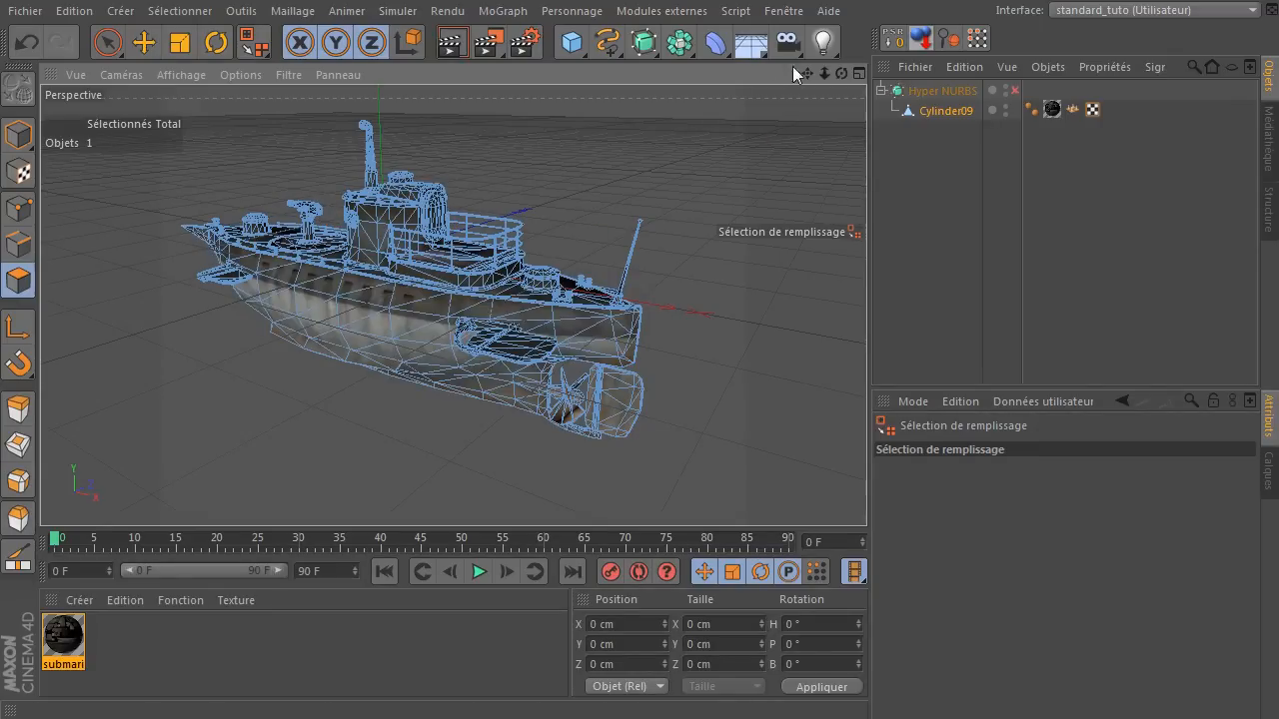
Select all polygons of the propeller's hub and blades with the fill selection.
drag(843, 72, 466, 333)
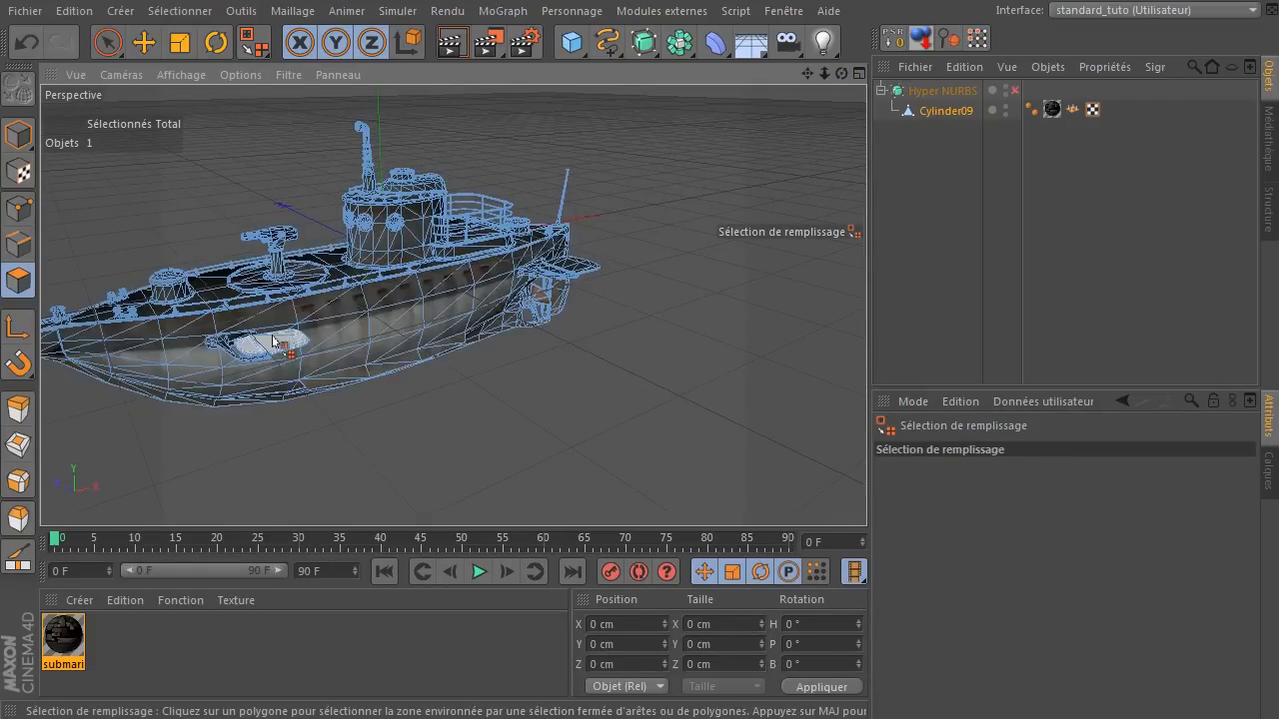
scroll(610, 306, up, 5)
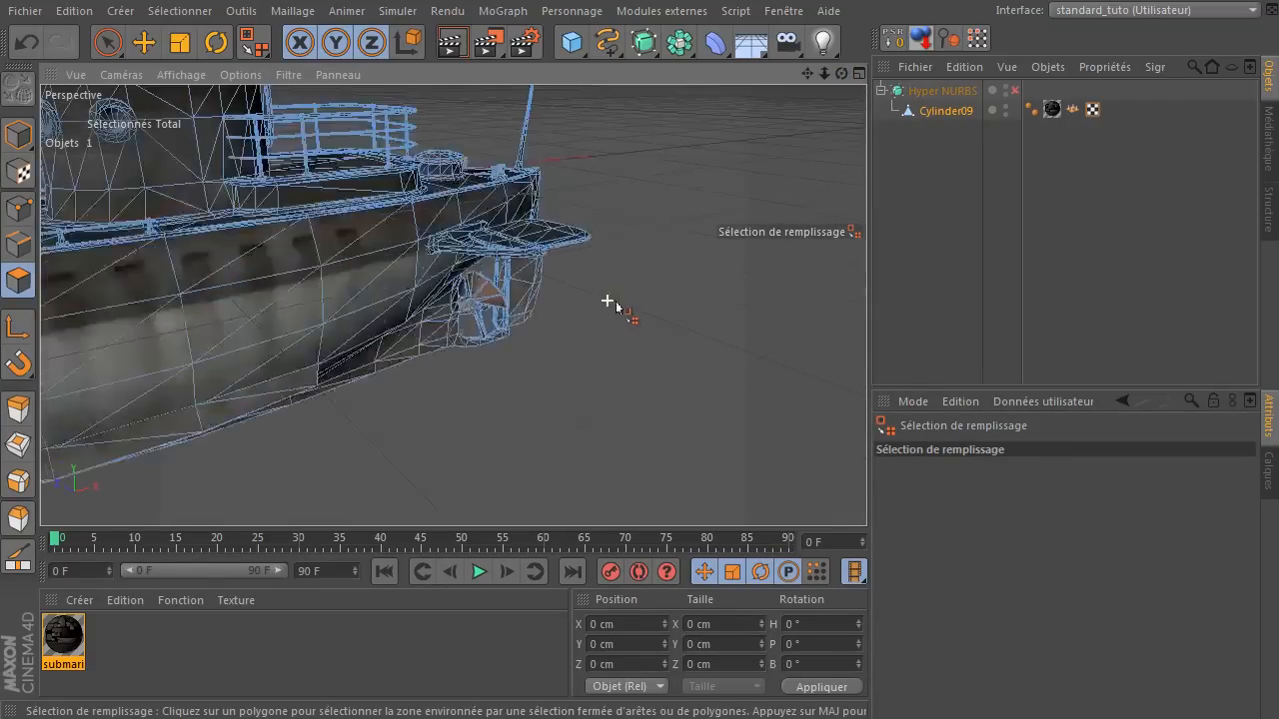
mouse_move(842, 73)
mouse_down()
mouse_move(842, 90)
mouse_move(843, 73)
mouse_move(825, 76)
mouse_move(830, 89)
mouse_up()
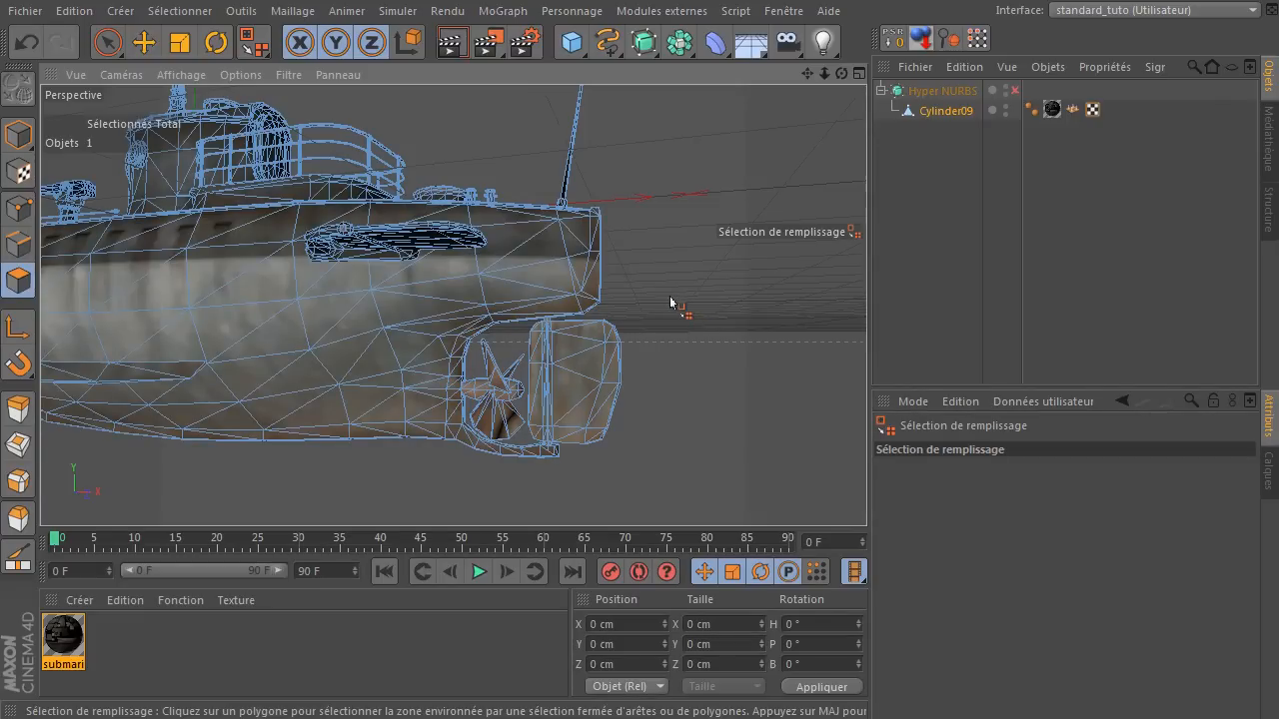
click(481, 397)
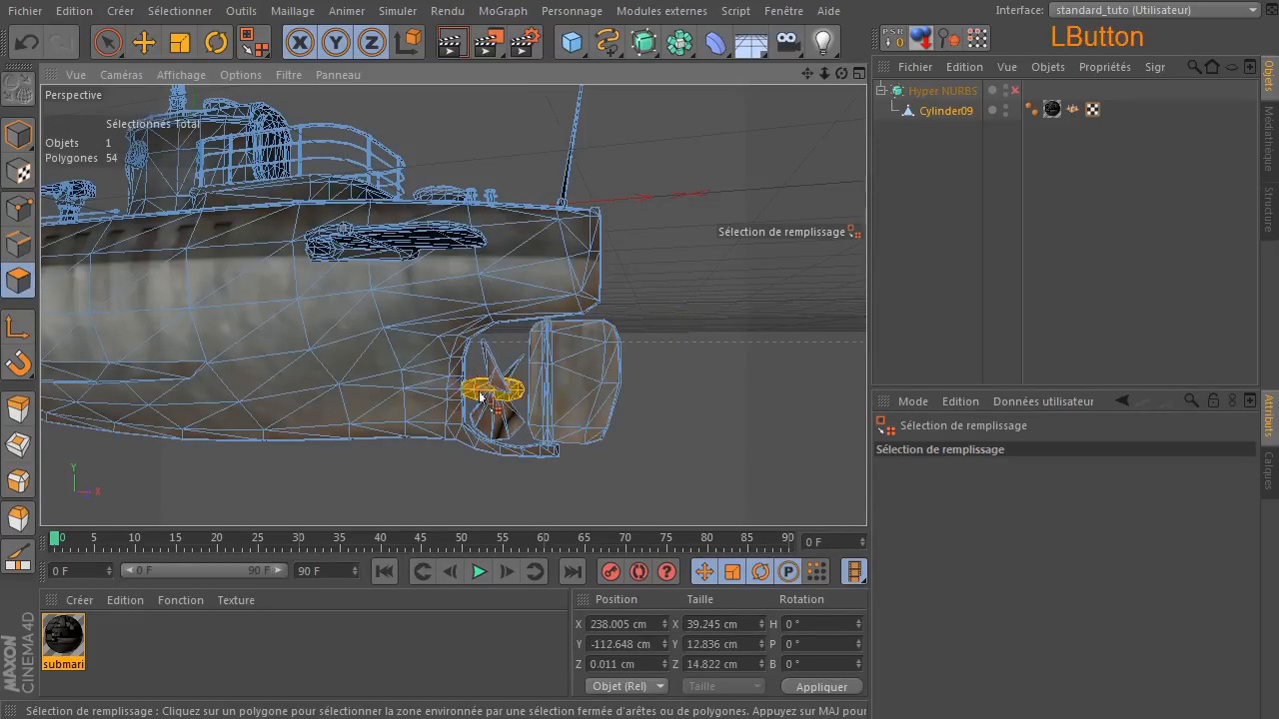
key(shift)
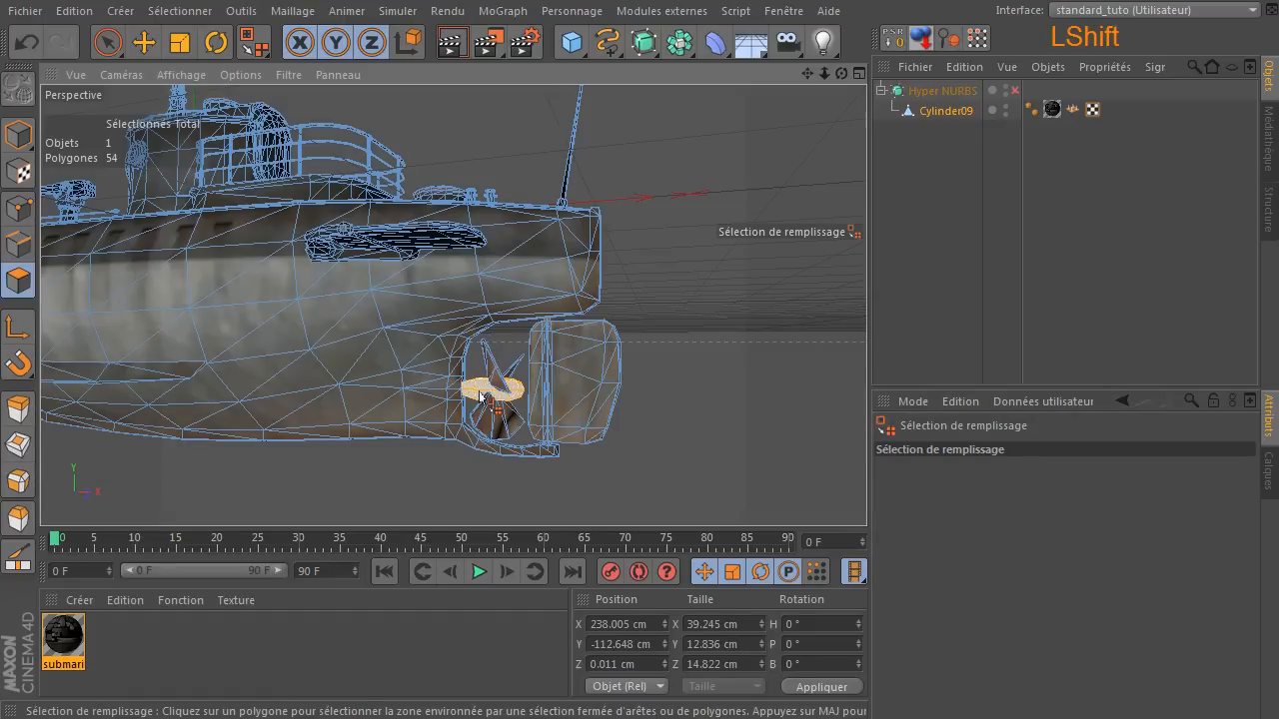
shift+click(490, 425)
shift+click(490, 425)
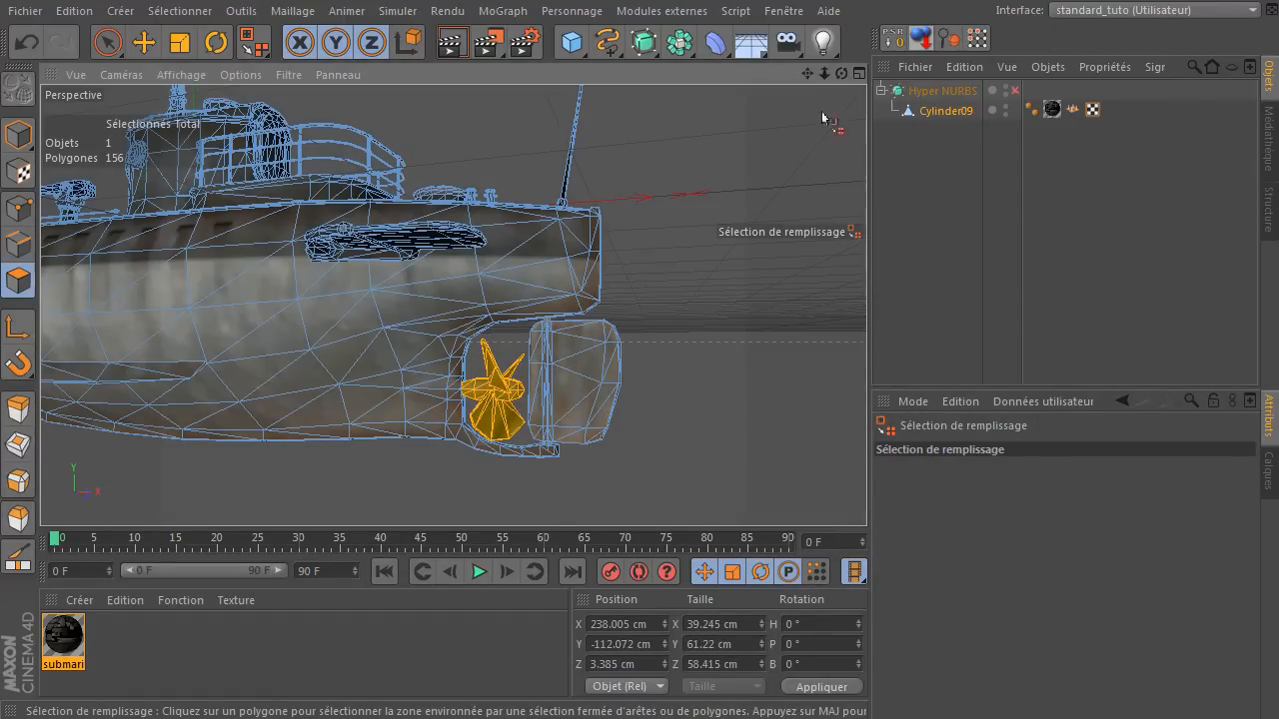
Split (Scission) the selected propeller polygons into a separate object and delete them from the original Cylinder09 mesh.
mouse_move(841, 73)
mouse_down()
mouse_move(785, 84)
mouse_move(822, 62)
mouse_move(799, 82)
mouse_move(841, 73)
mouse_up()
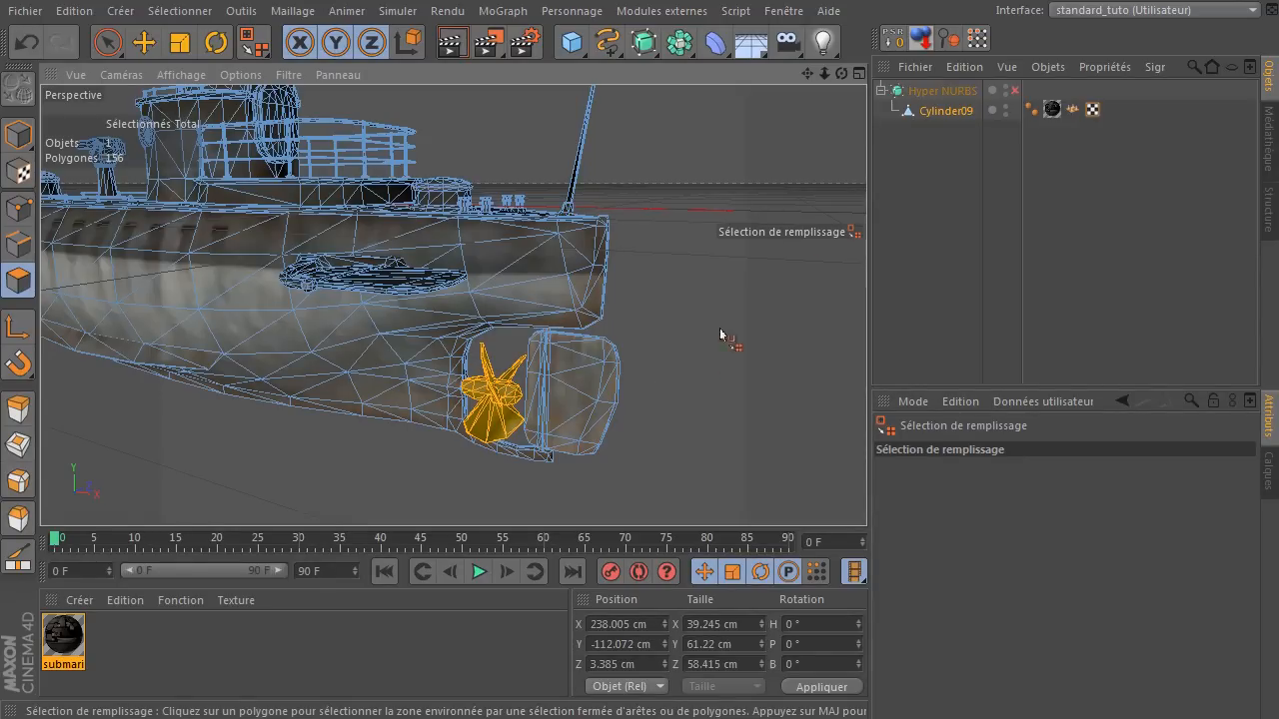
click(297, 291)
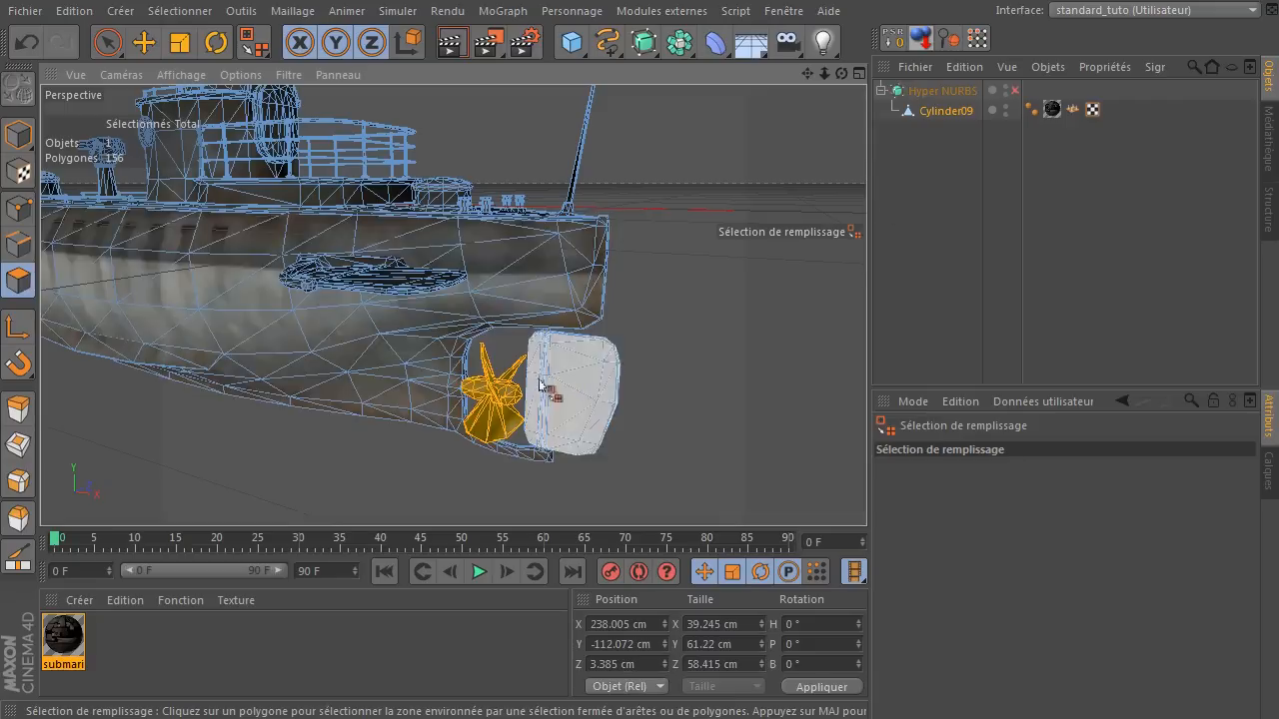
click(270, 11)
mouse_move(305, 62)
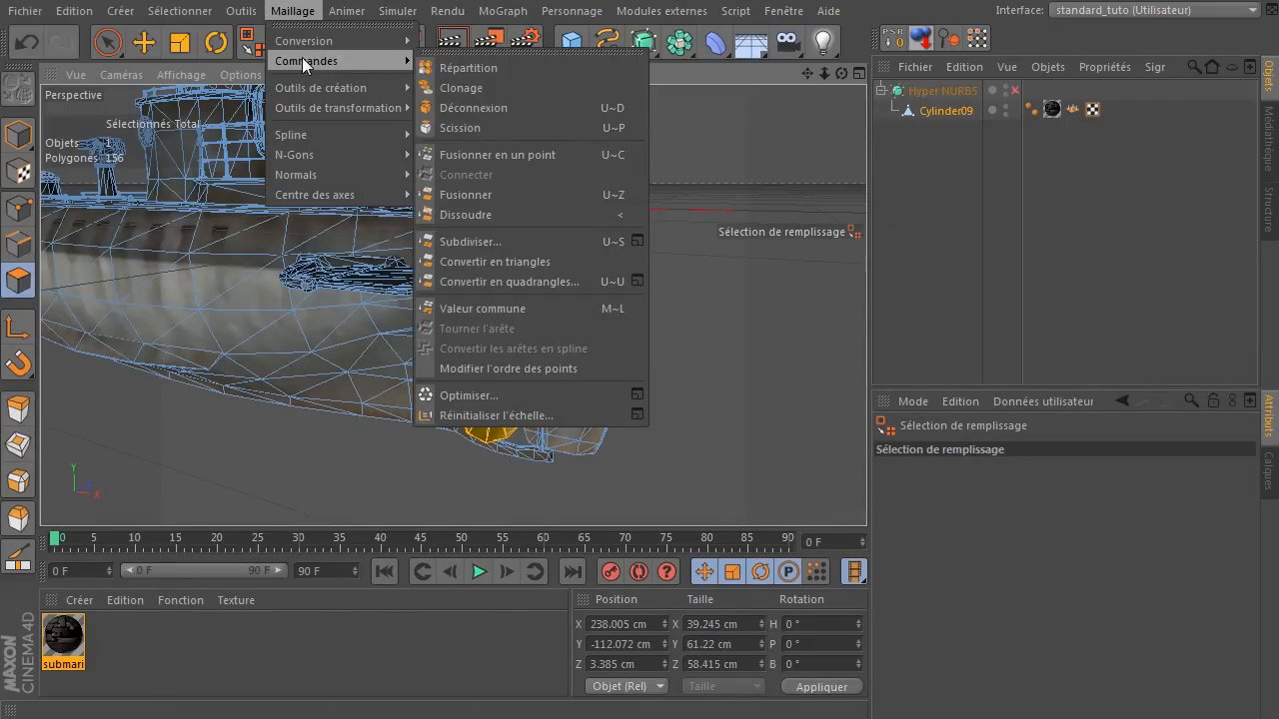
click(527, 127)
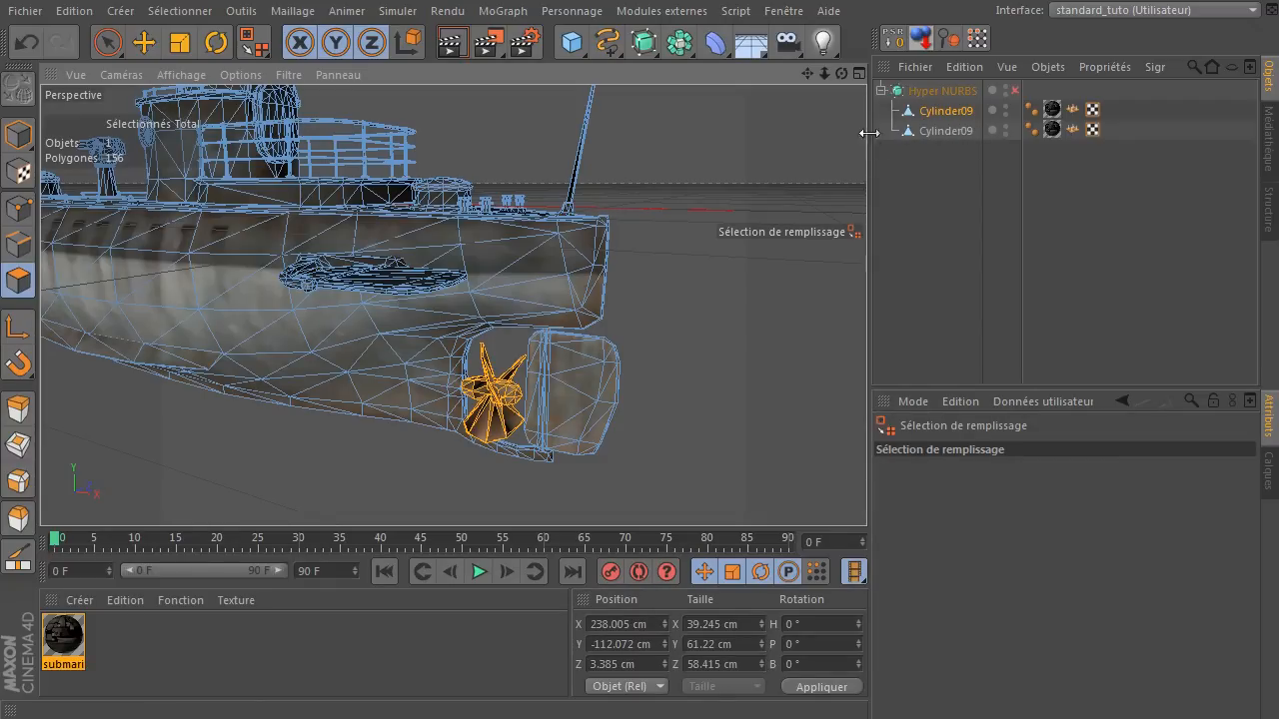
click(967, 111)
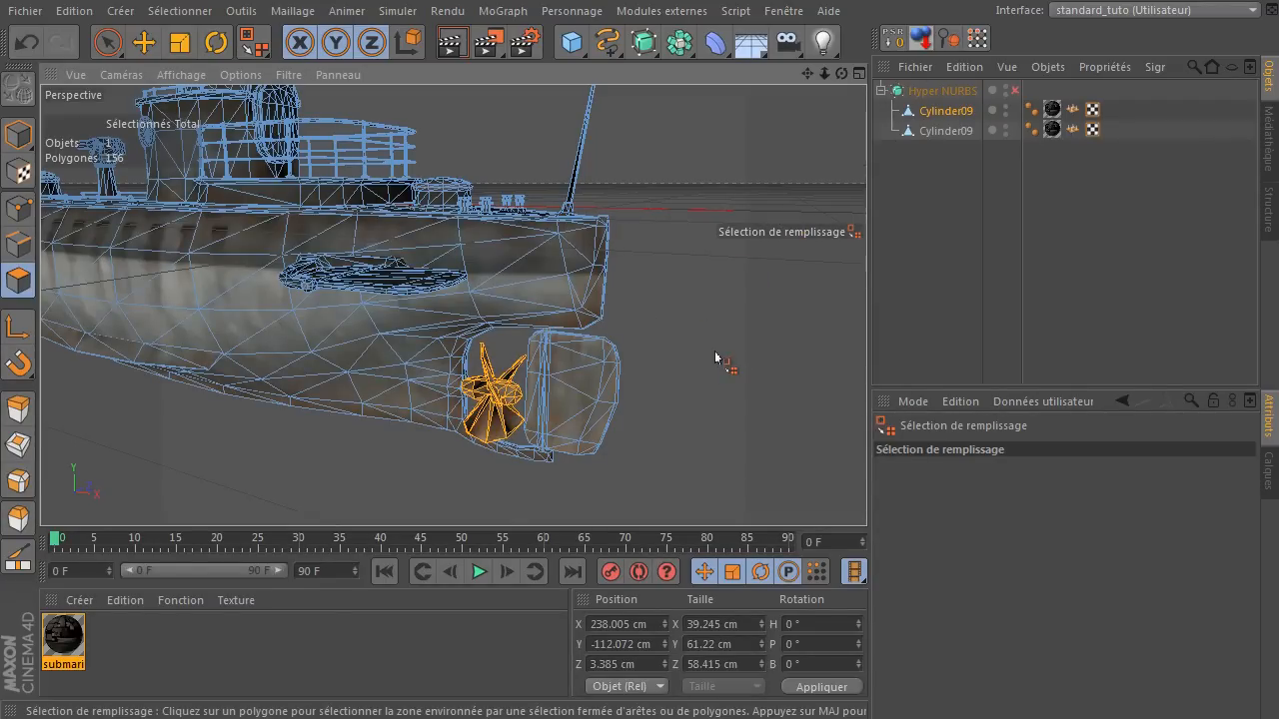
key(Delete)
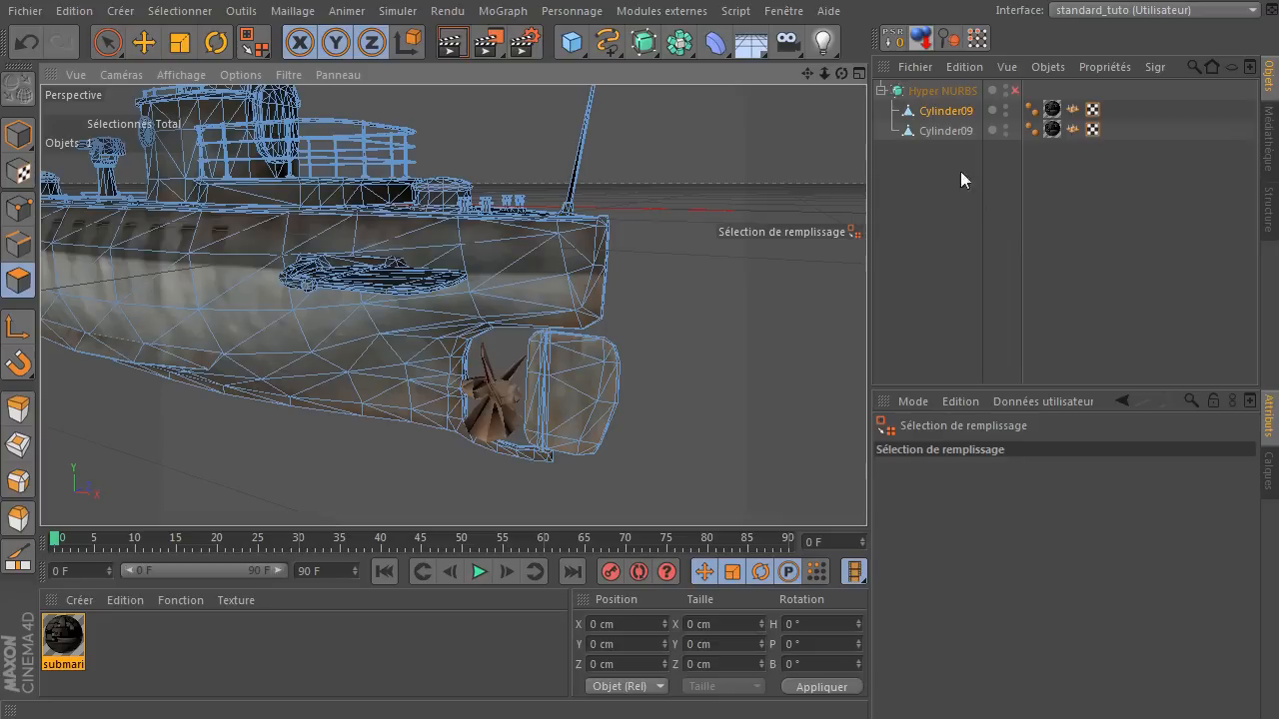
Check the separated propeller object by hiding it and showing it again.
click(945, 132)
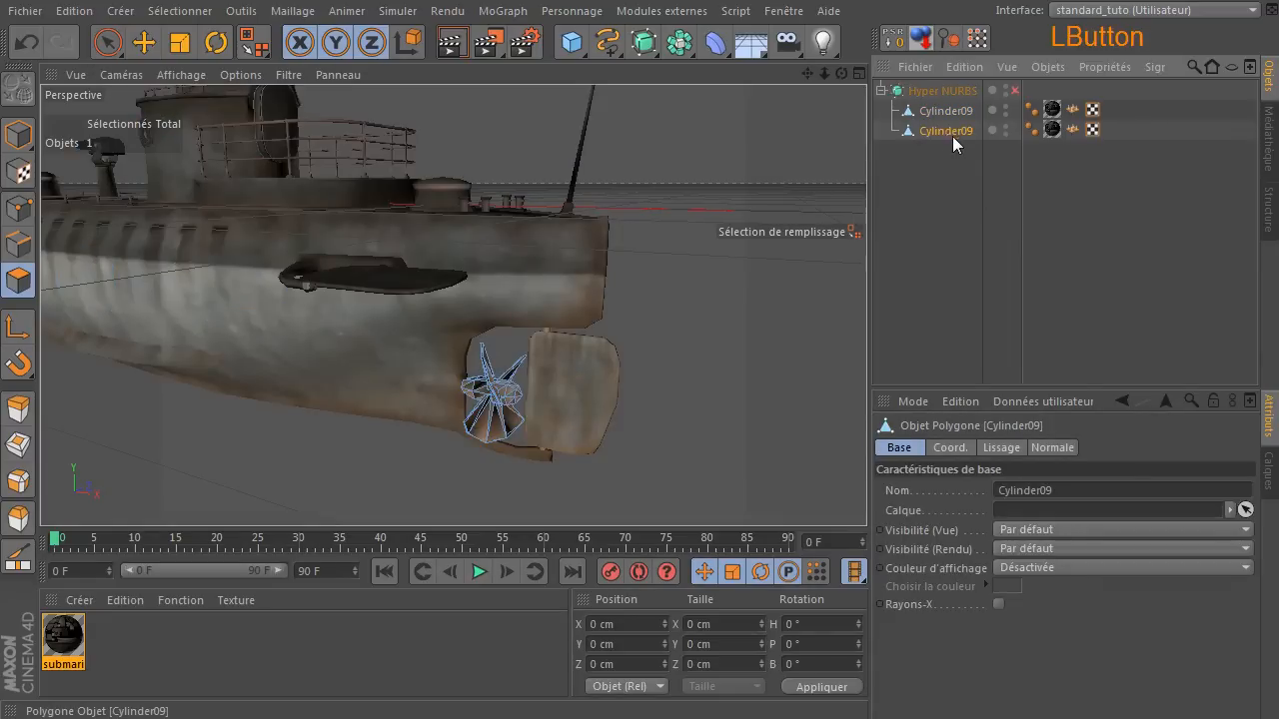
click(1011, 128)
double_click(1007, 126)
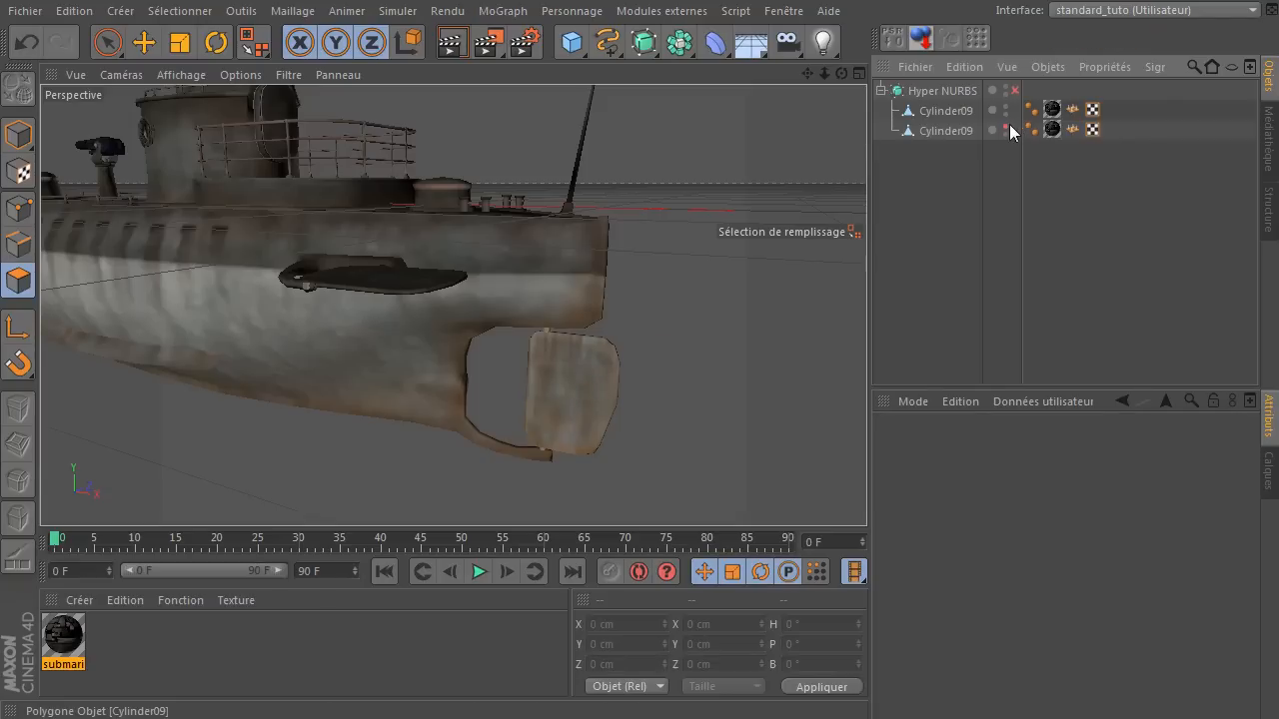
click(1005, 128)
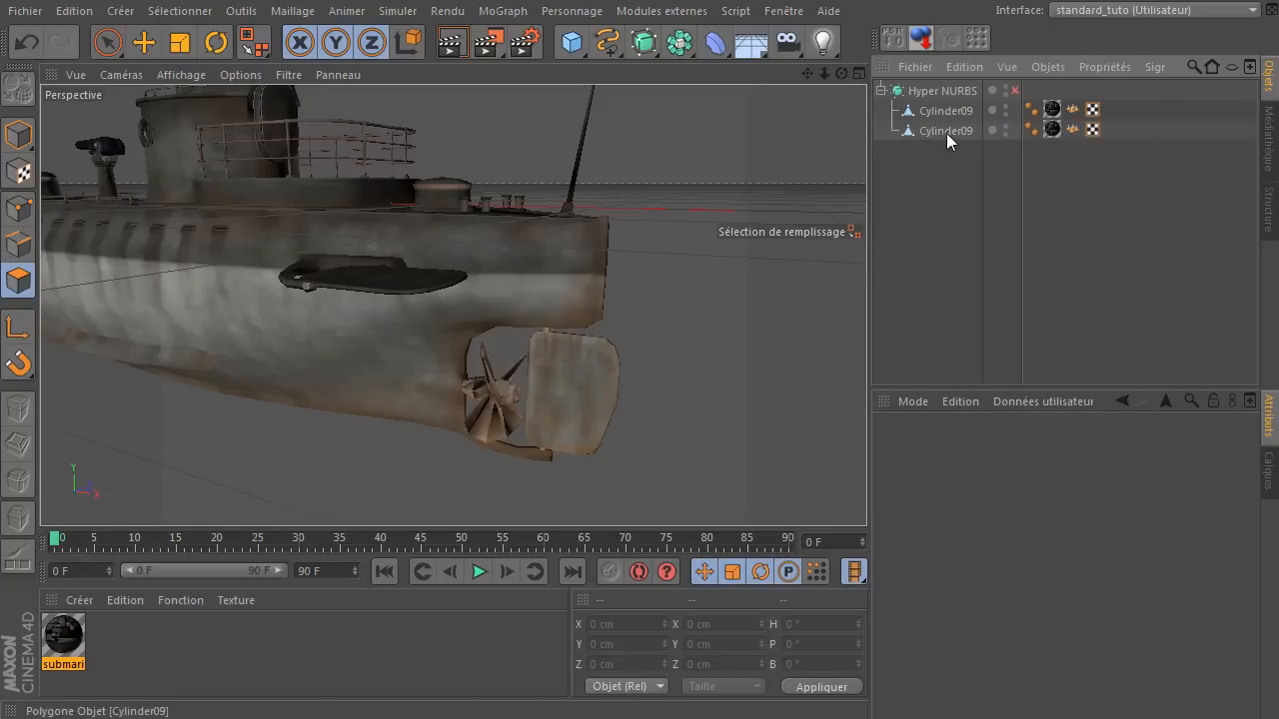
Delete the Normal tag from the separated propeller object.
click(946, 130)
scroll(475, 404, up, 5)
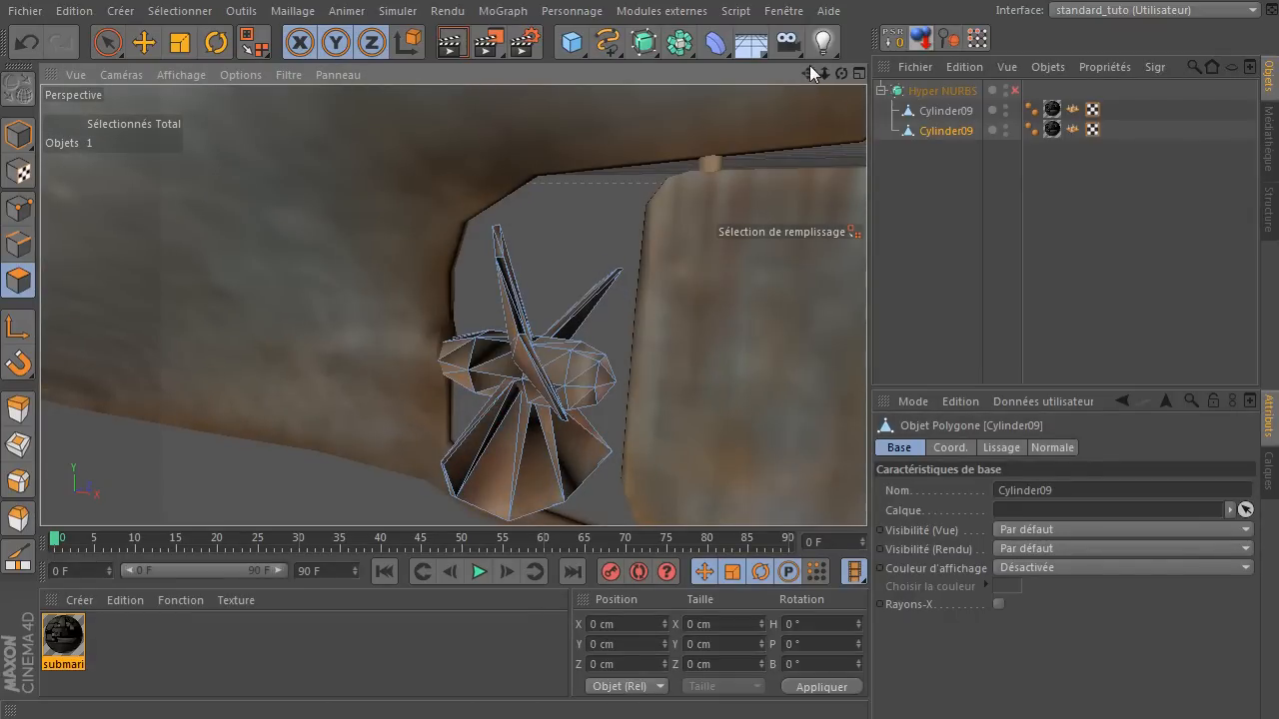
drag(811, 76, 736, 126)
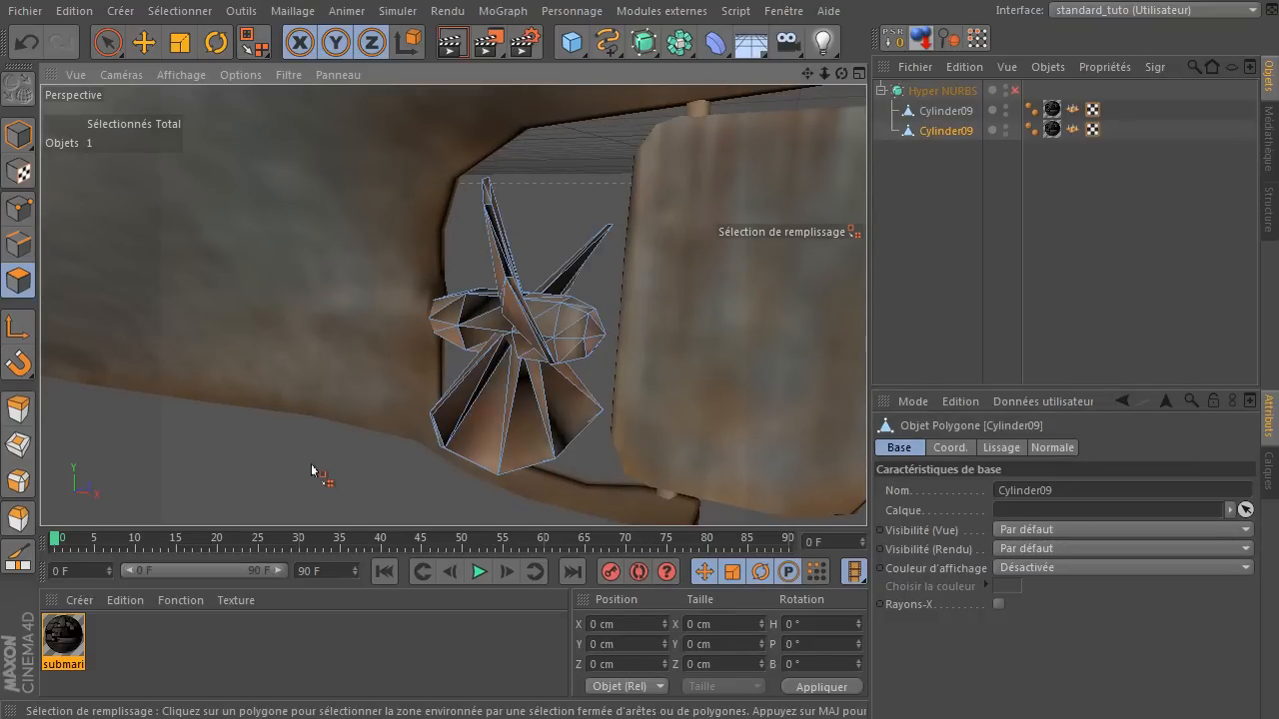
click(110, 43)
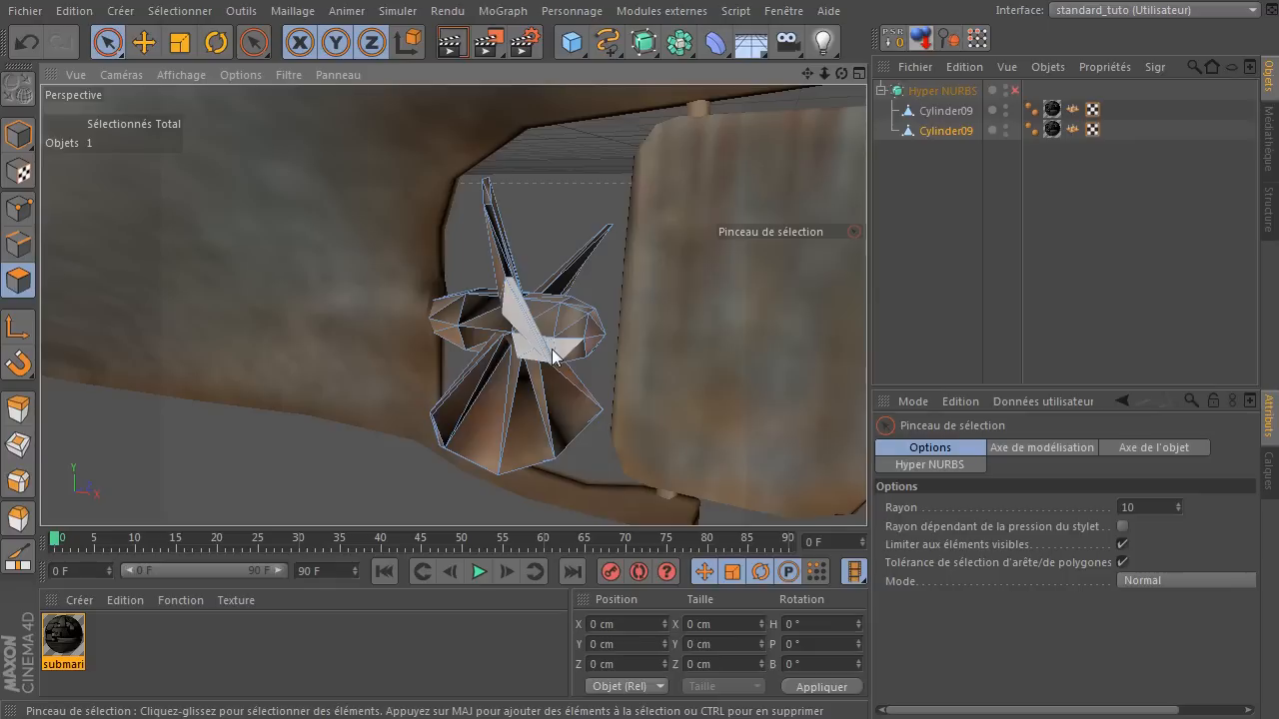
click(1072, 130)
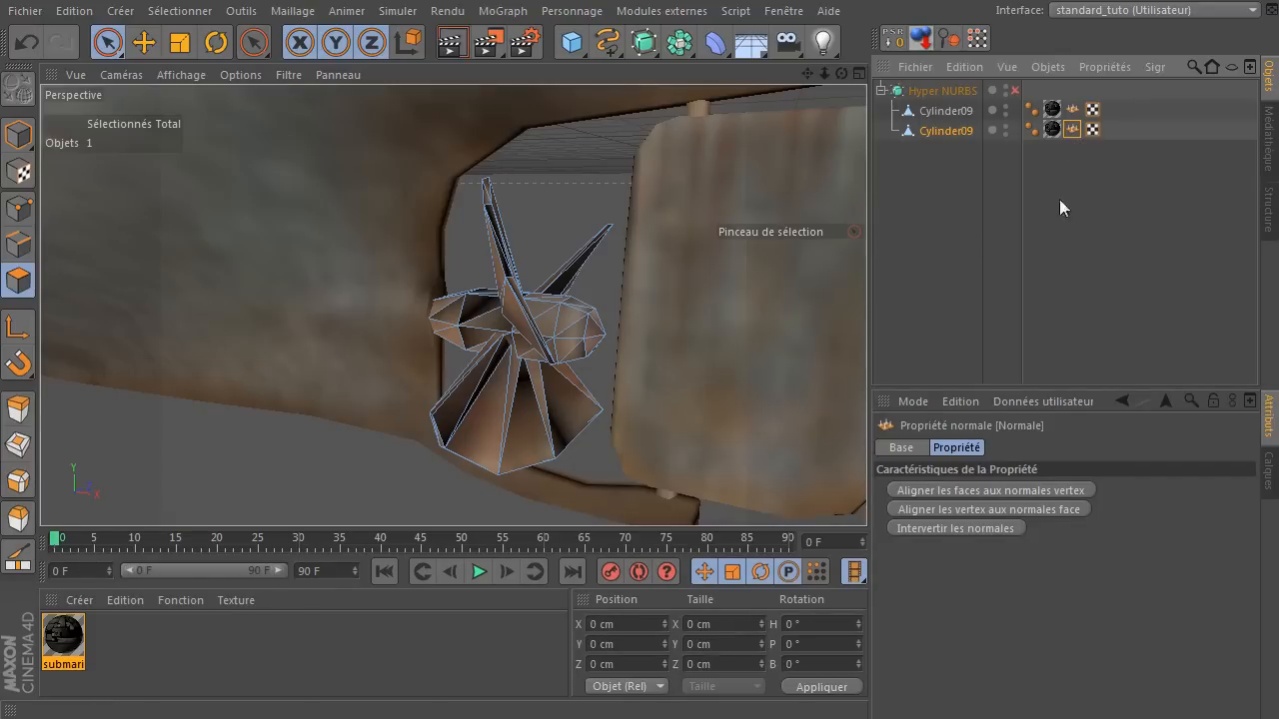
click(1072, 134)
key(Delete)
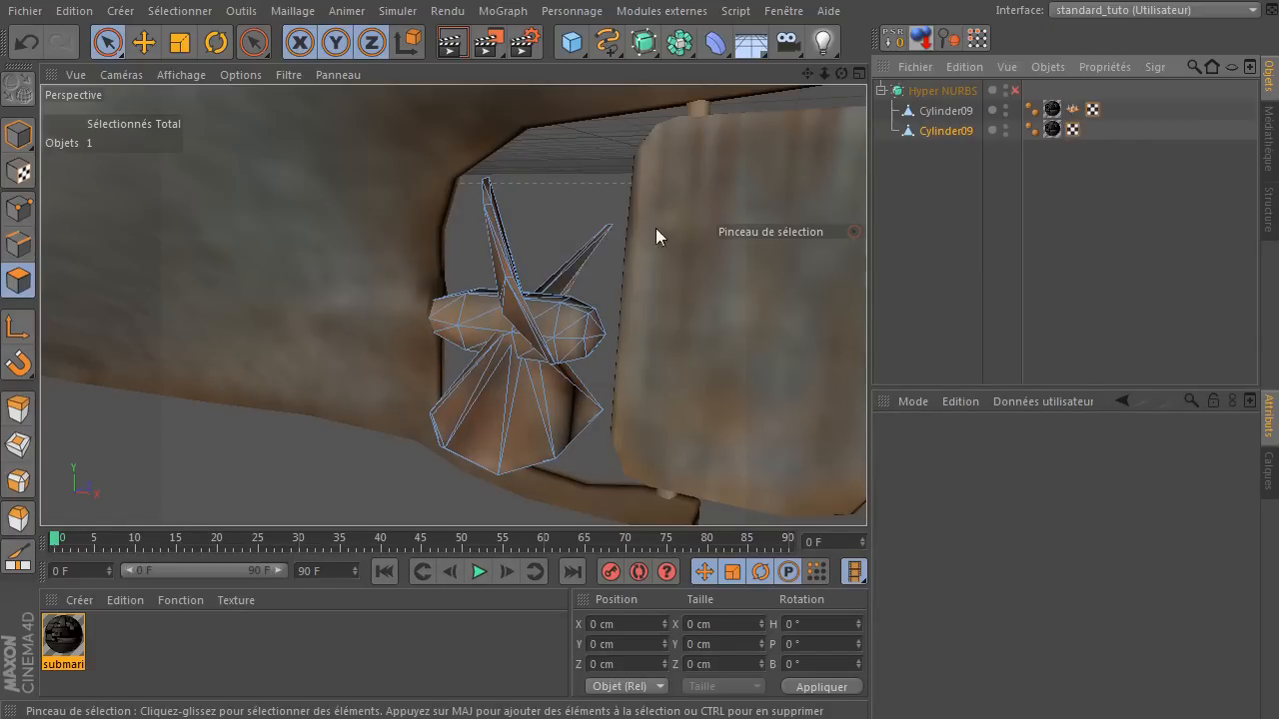
Rename the propeller object as helice and make it a child of Cylinder09.
click(955, 136)
double_click(957, 134)
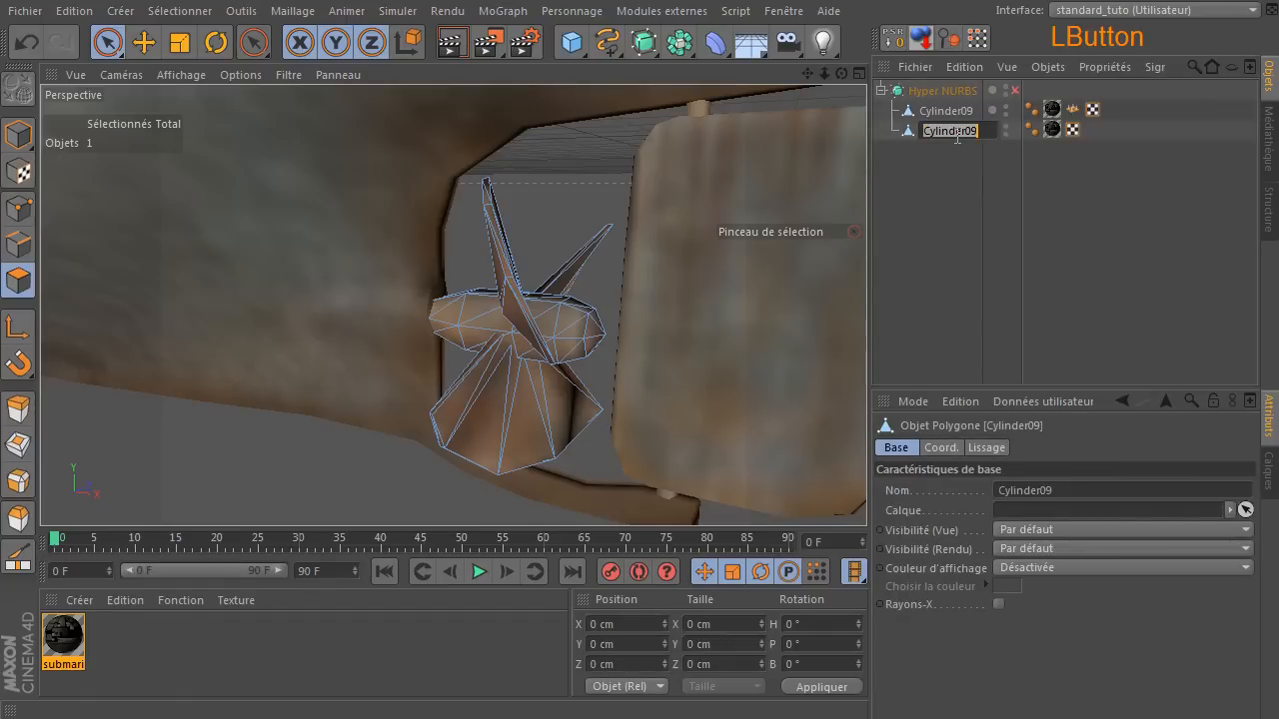
text(he)
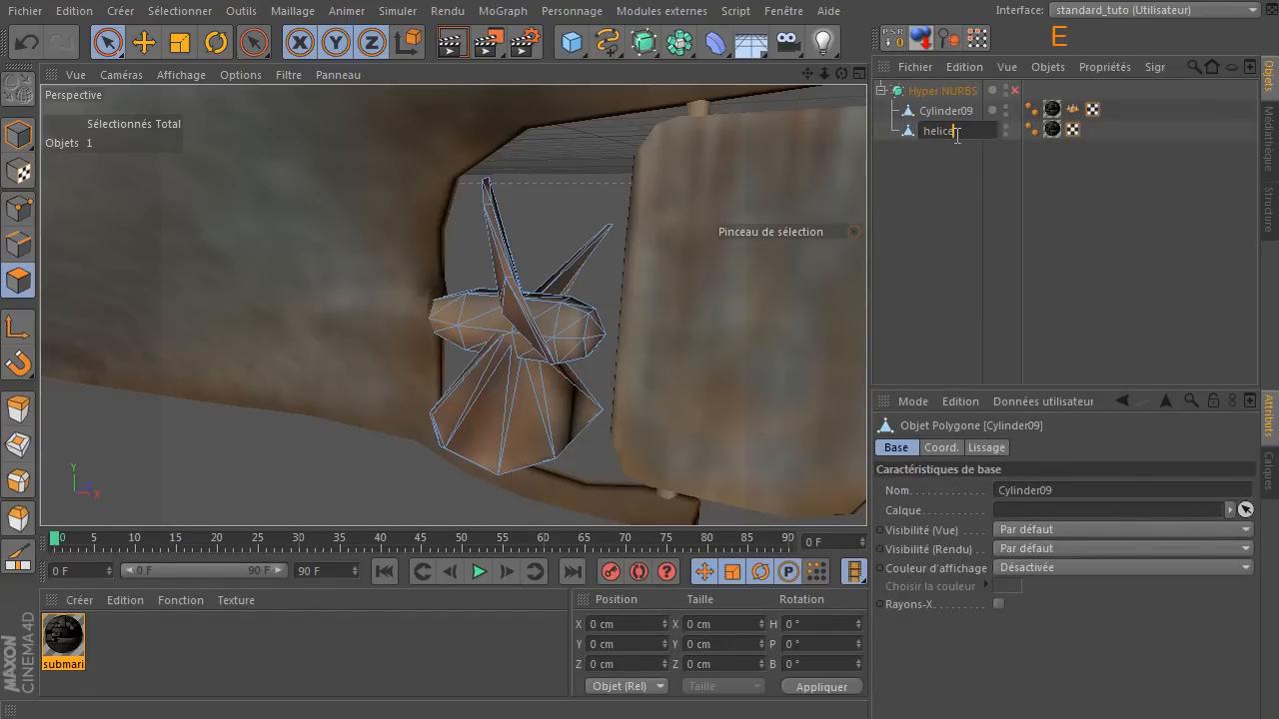
text(lice)
key(Return)
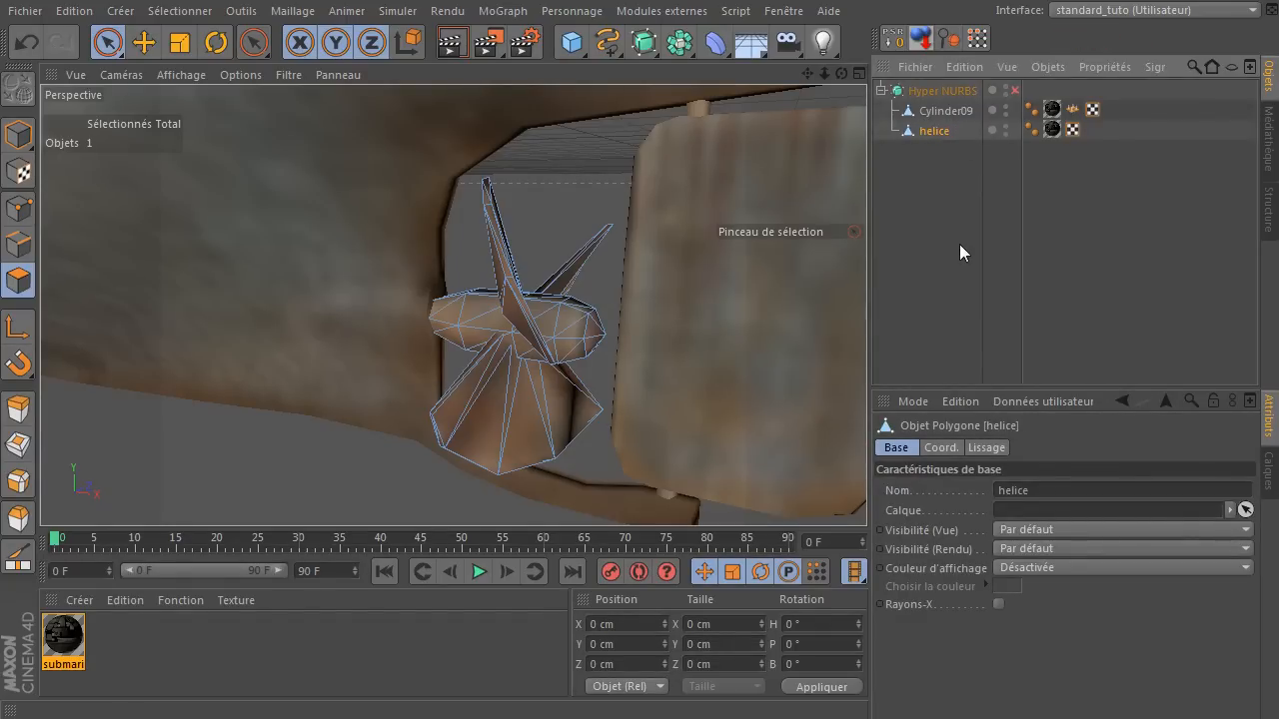
scroll(522, 306, down, 6)
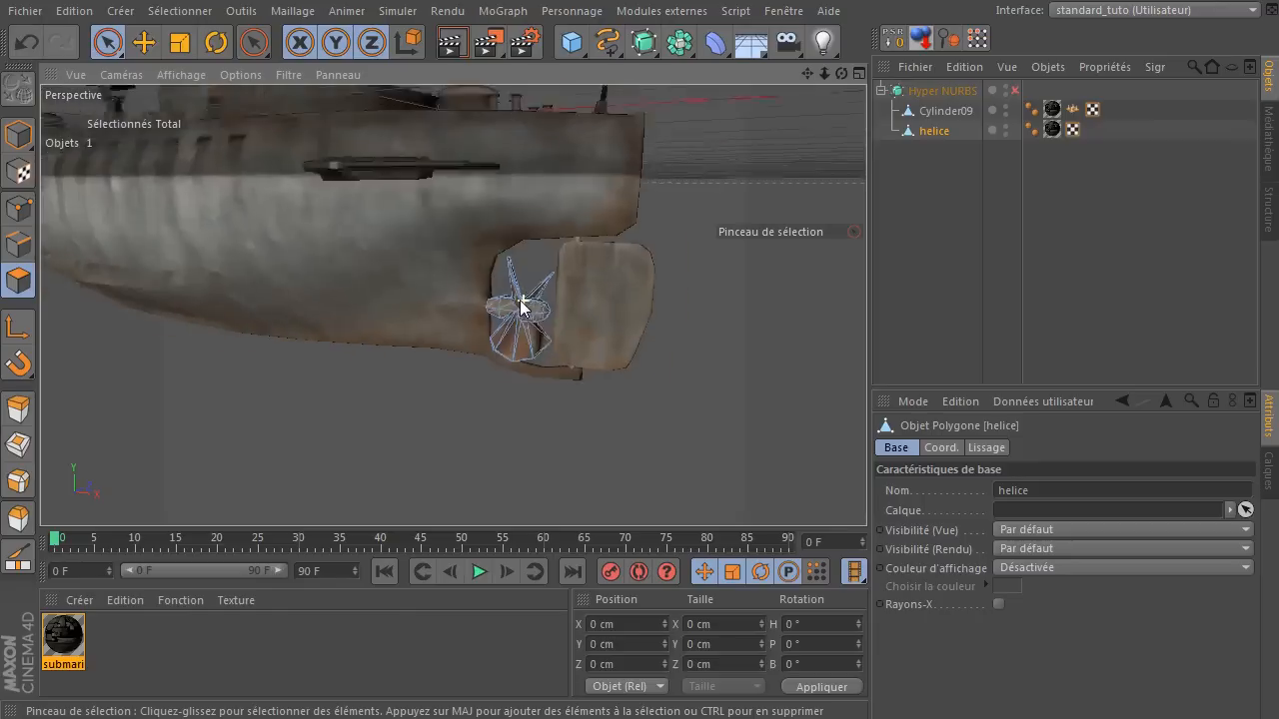
drag(932, 131, 958, 118)
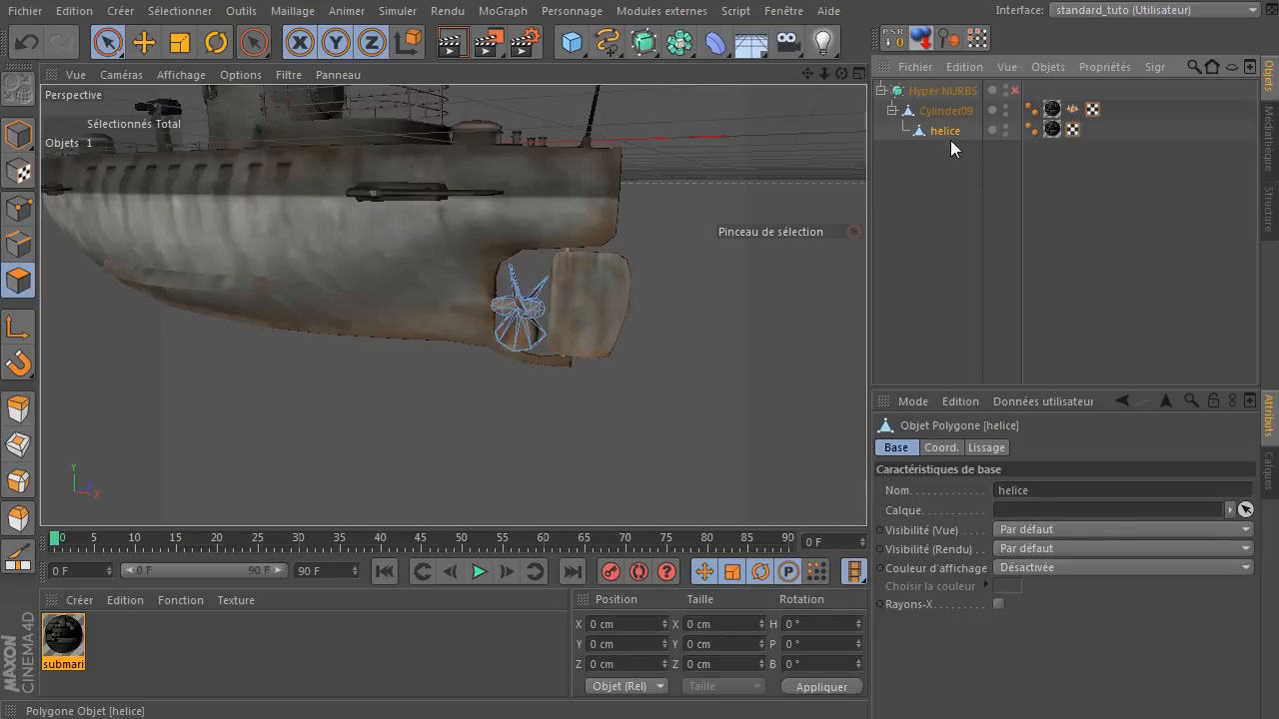
Try rotating the helice object about its X axis in model mode and undo the rotation.
click(954, 131)
key(r)
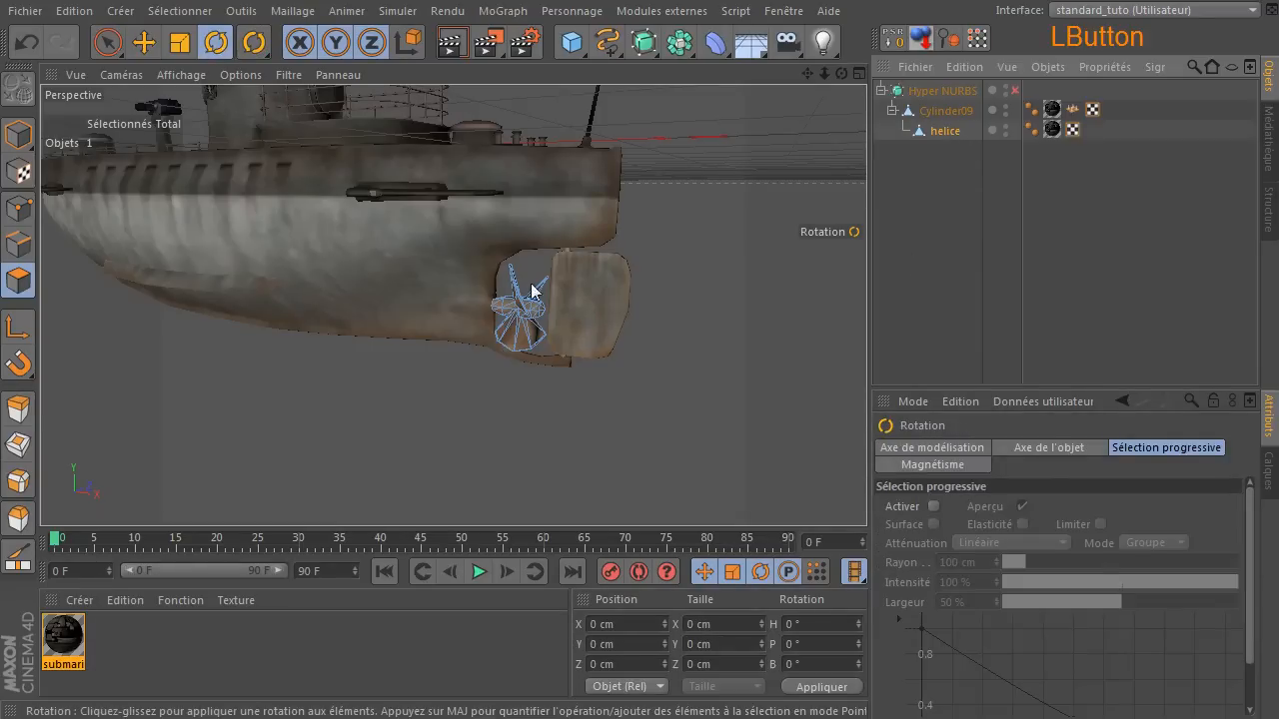
scroll(639, 292, down, 5)
drag(806, 74, 814, 147)
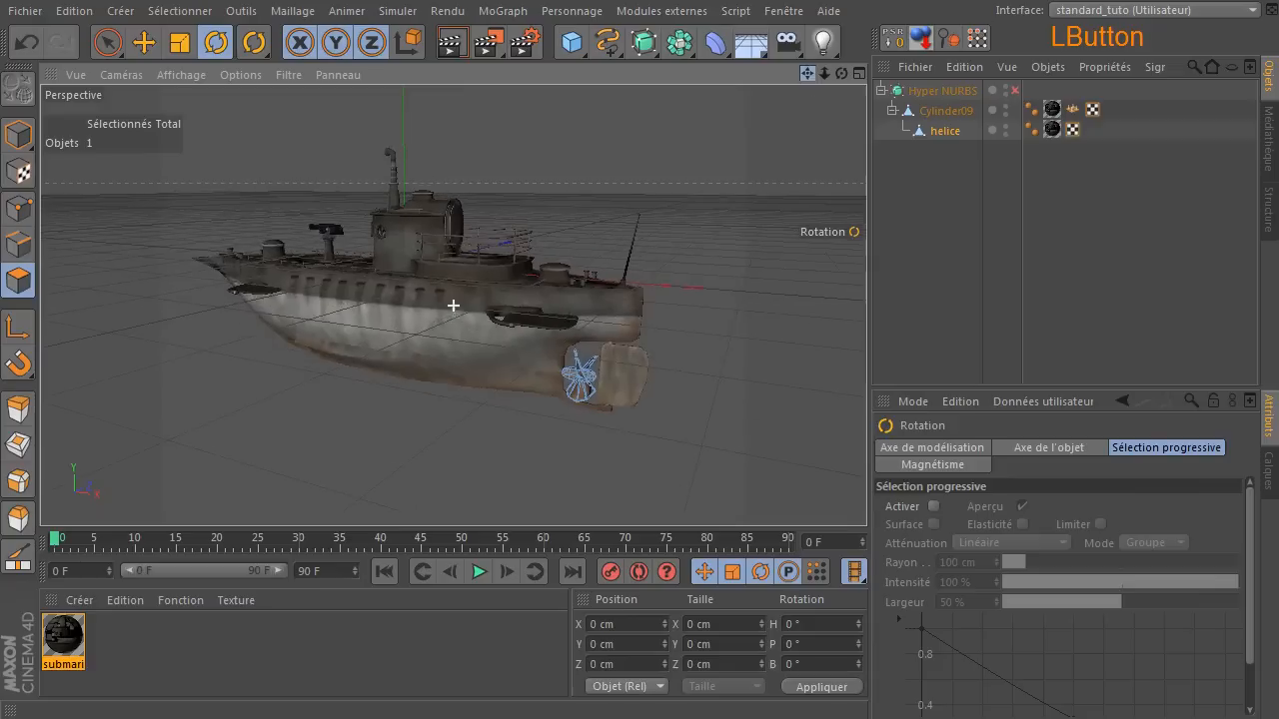
click(18, 133)
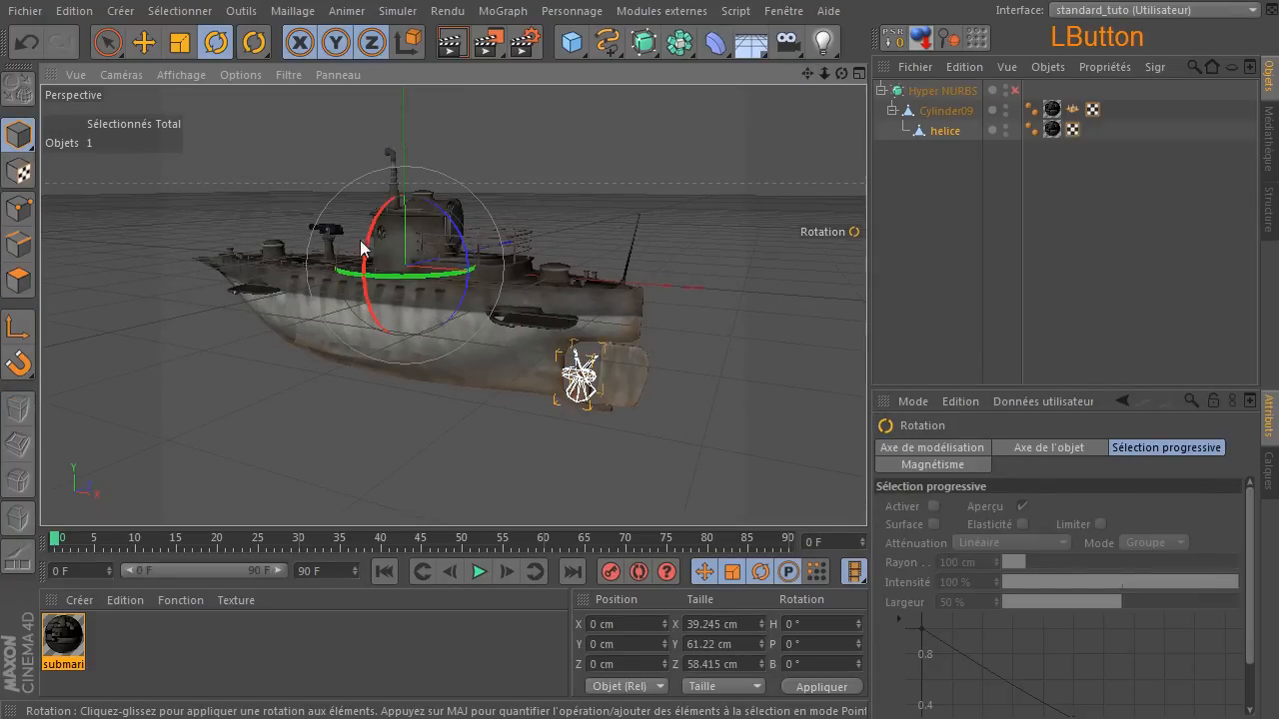
drag(362, 248, 336, 238)
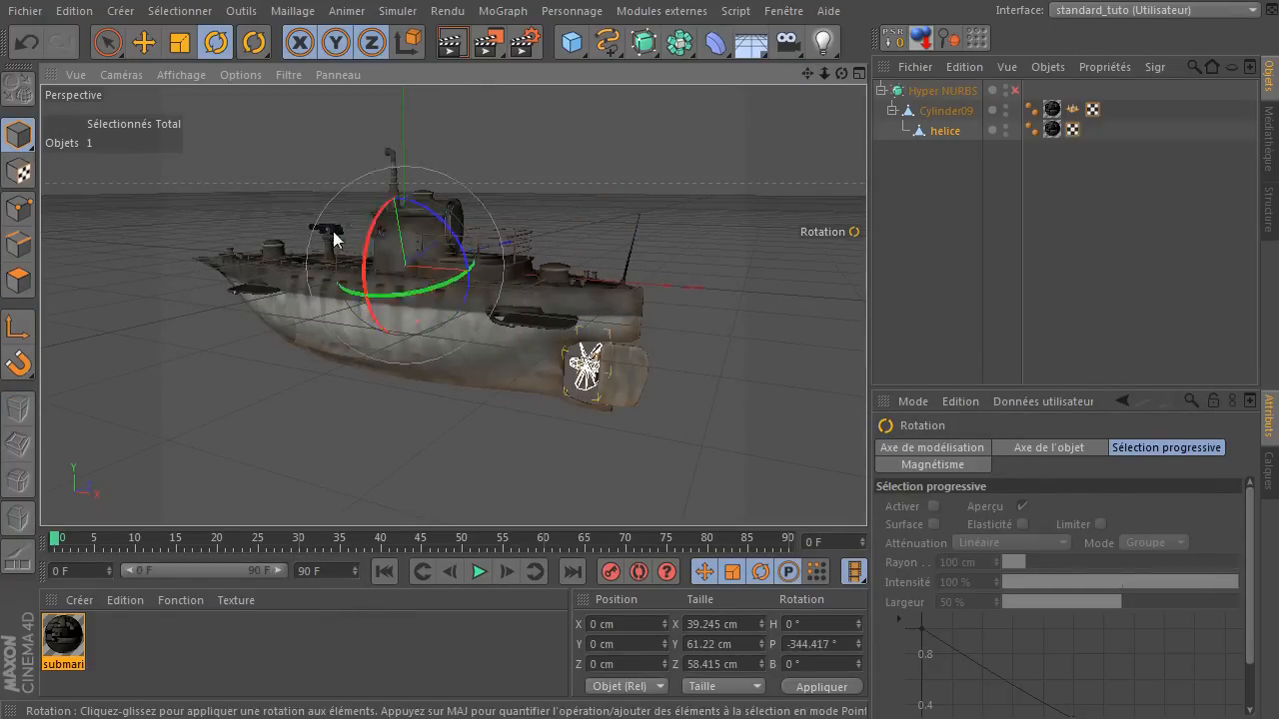
click(26, 42)
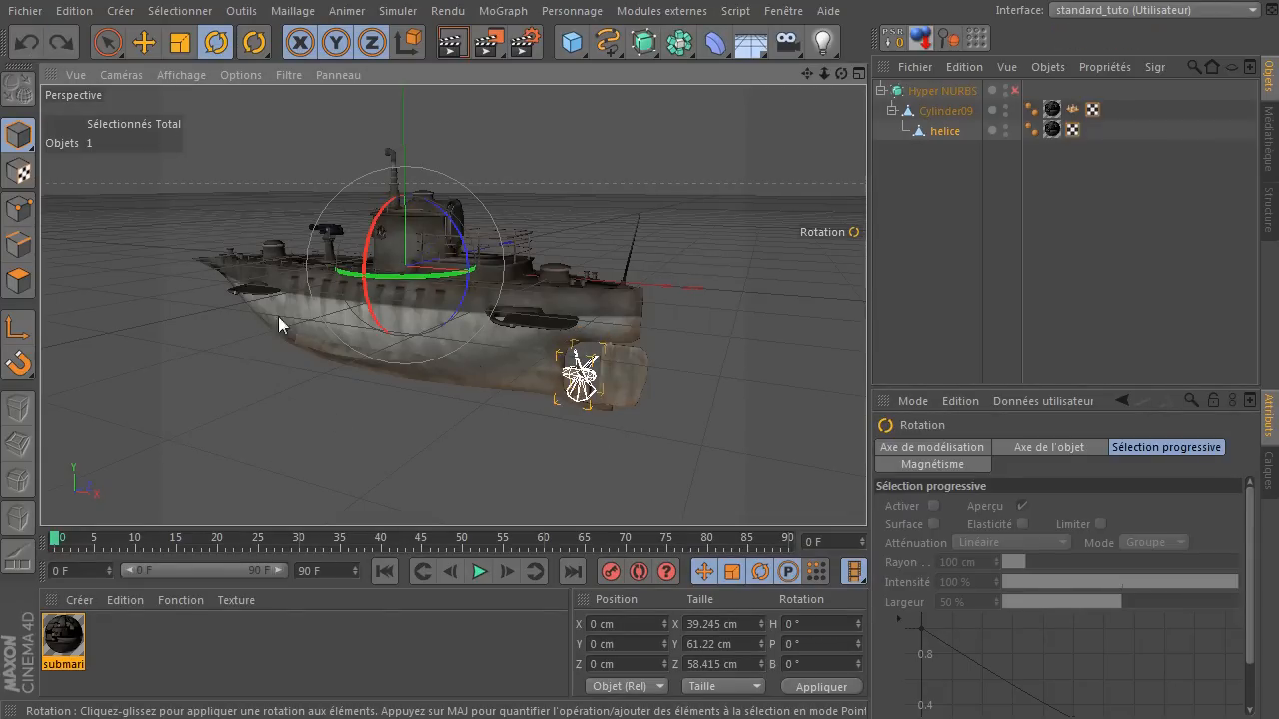
Enable axis modification for helice and move its axis onto the propeller, at about X 219 cm and Y -122 cm.
click(144, 42)
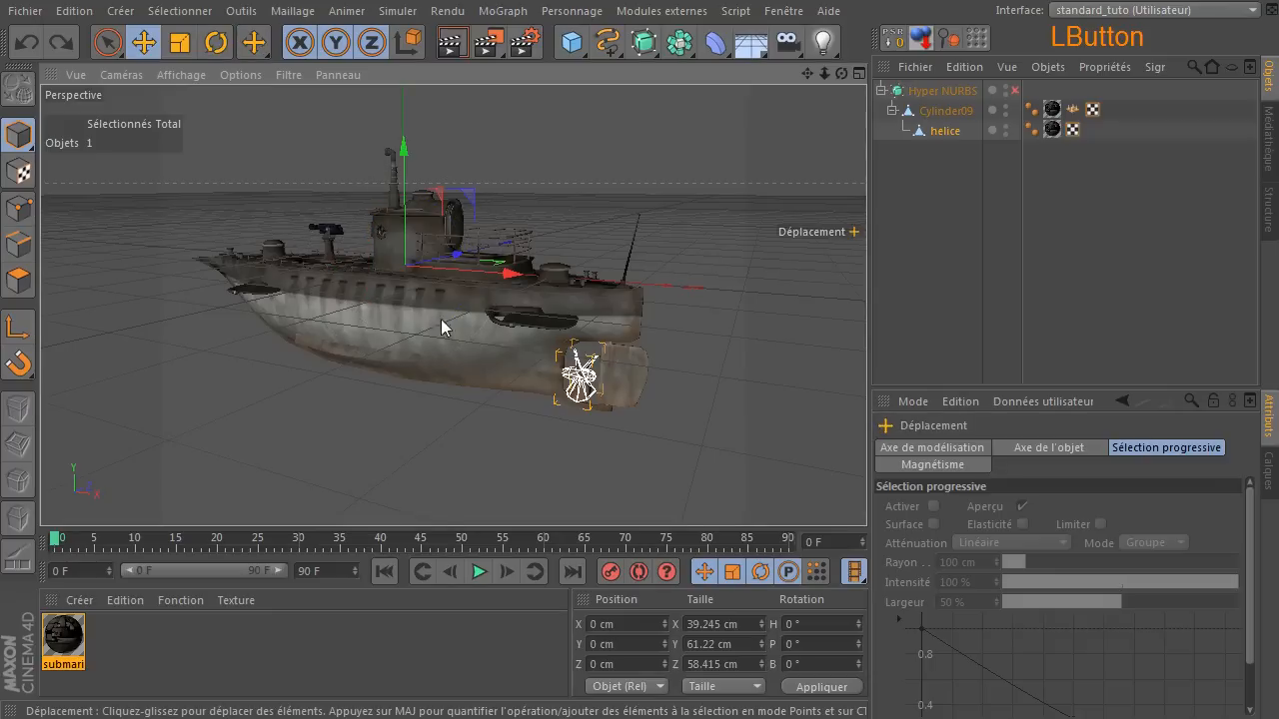
click(18, 136)
click(948, 134)
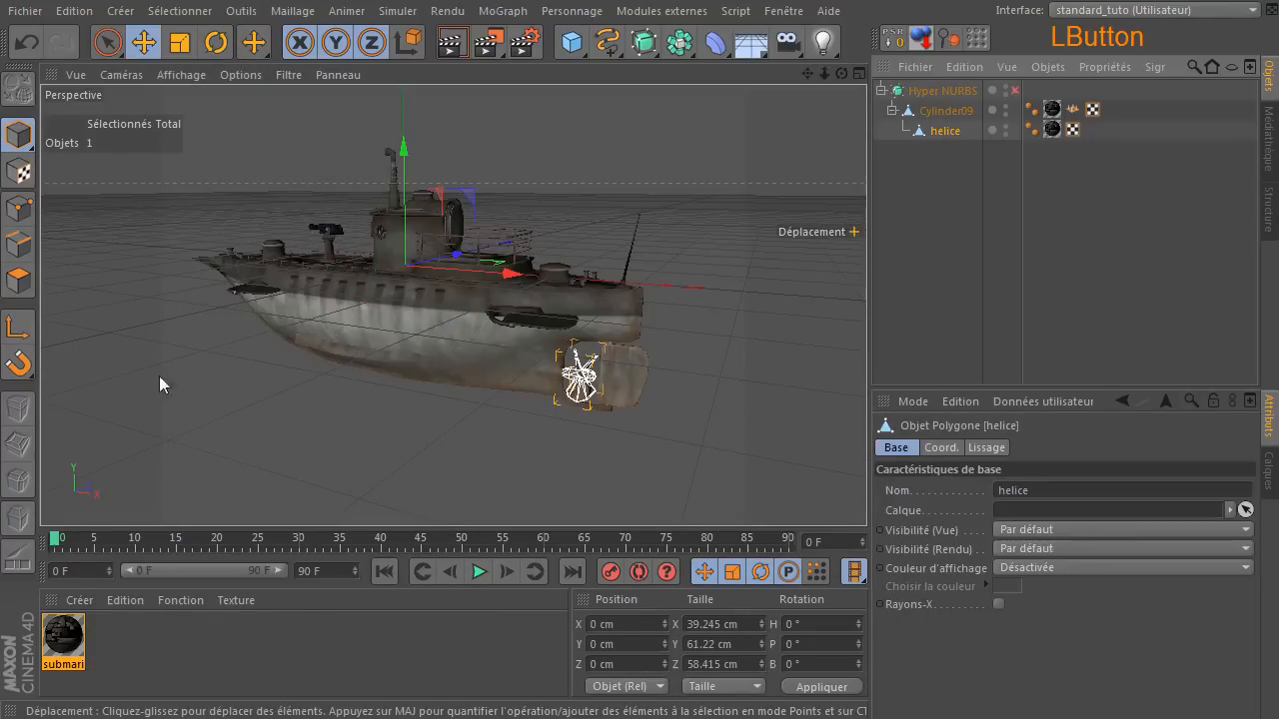
click(17, 333)
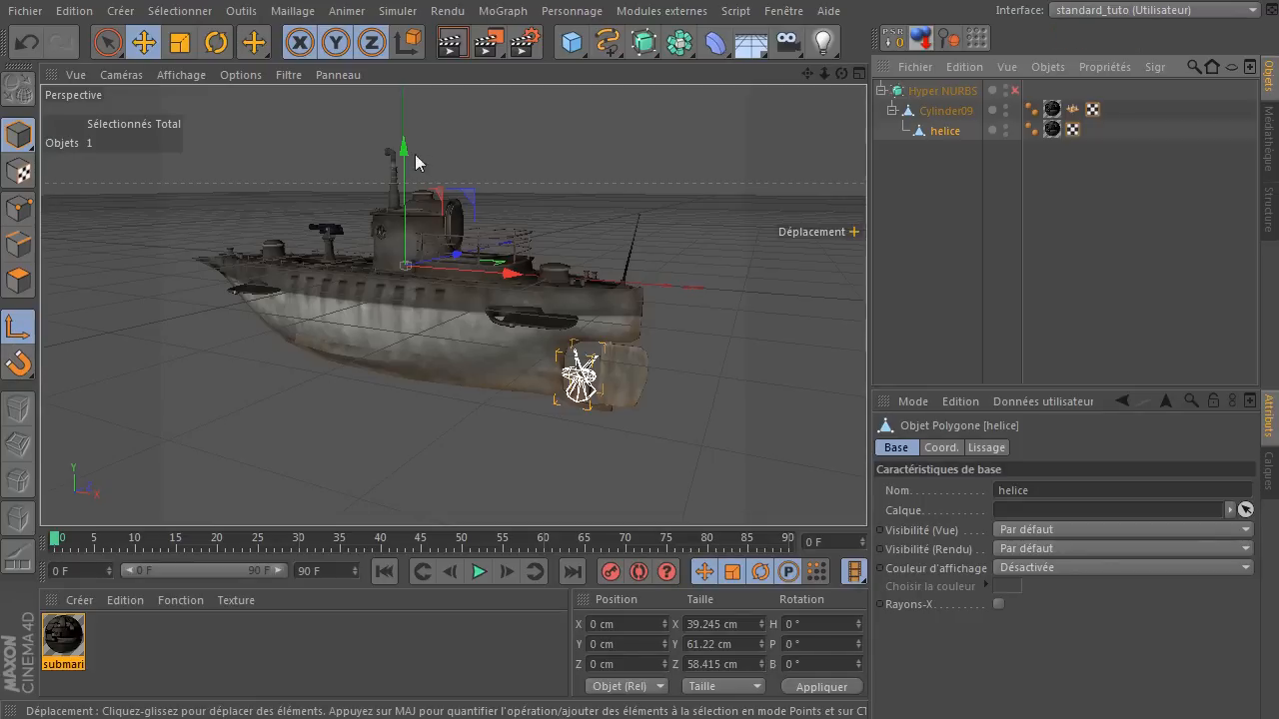
drag(404, 150, 406, 240)
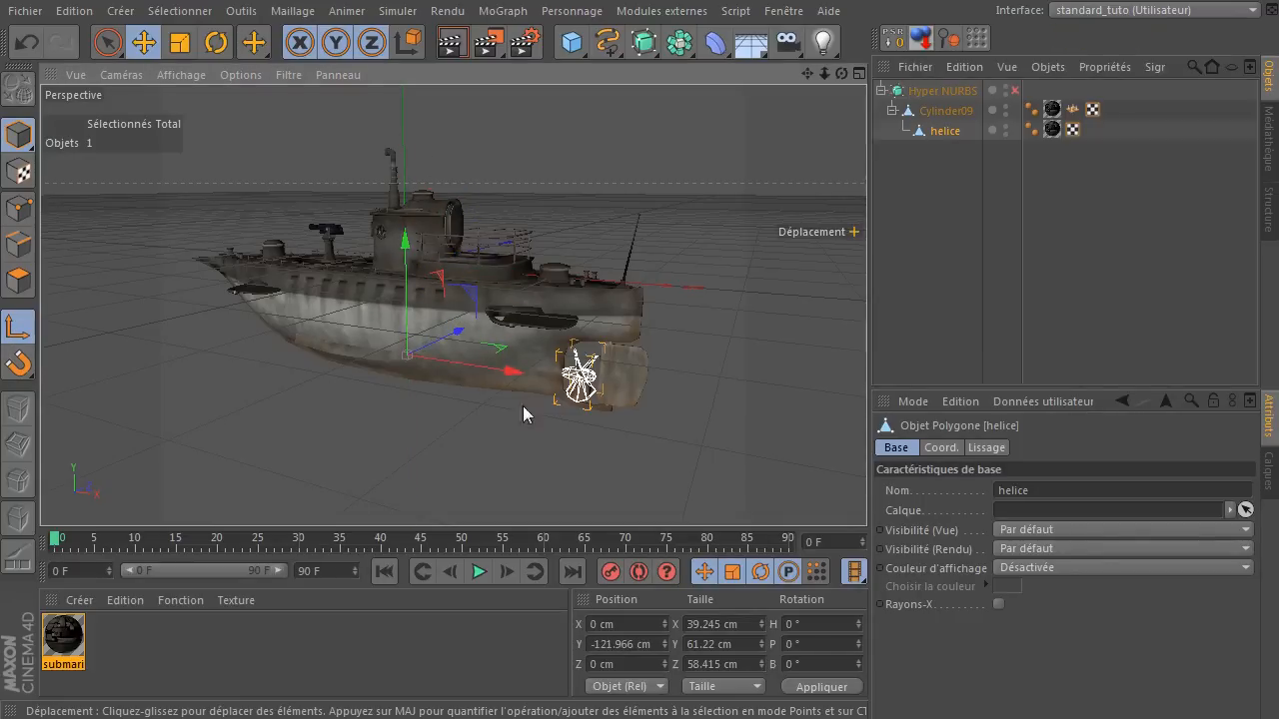
drag(512, 371, 693, 371)
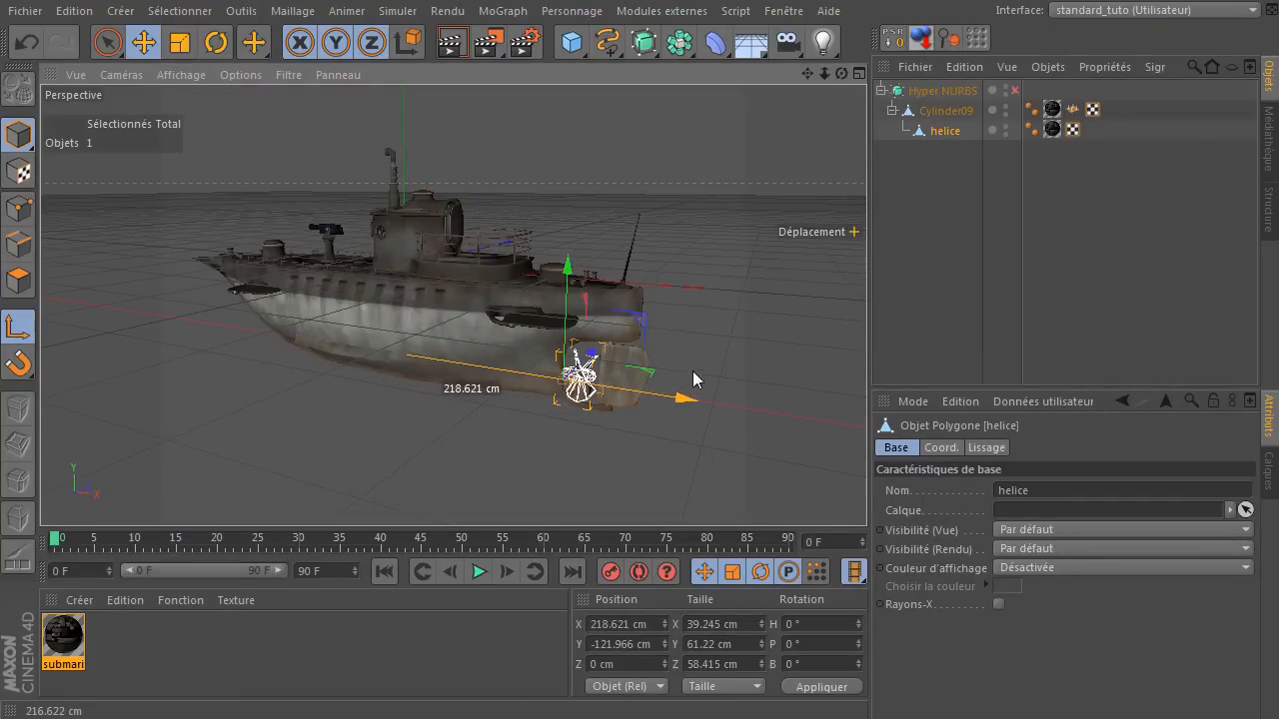
Hide Cylinder09 in the viewports and move helice out of the hierarchy to the root level.
middle_click(599, 438)
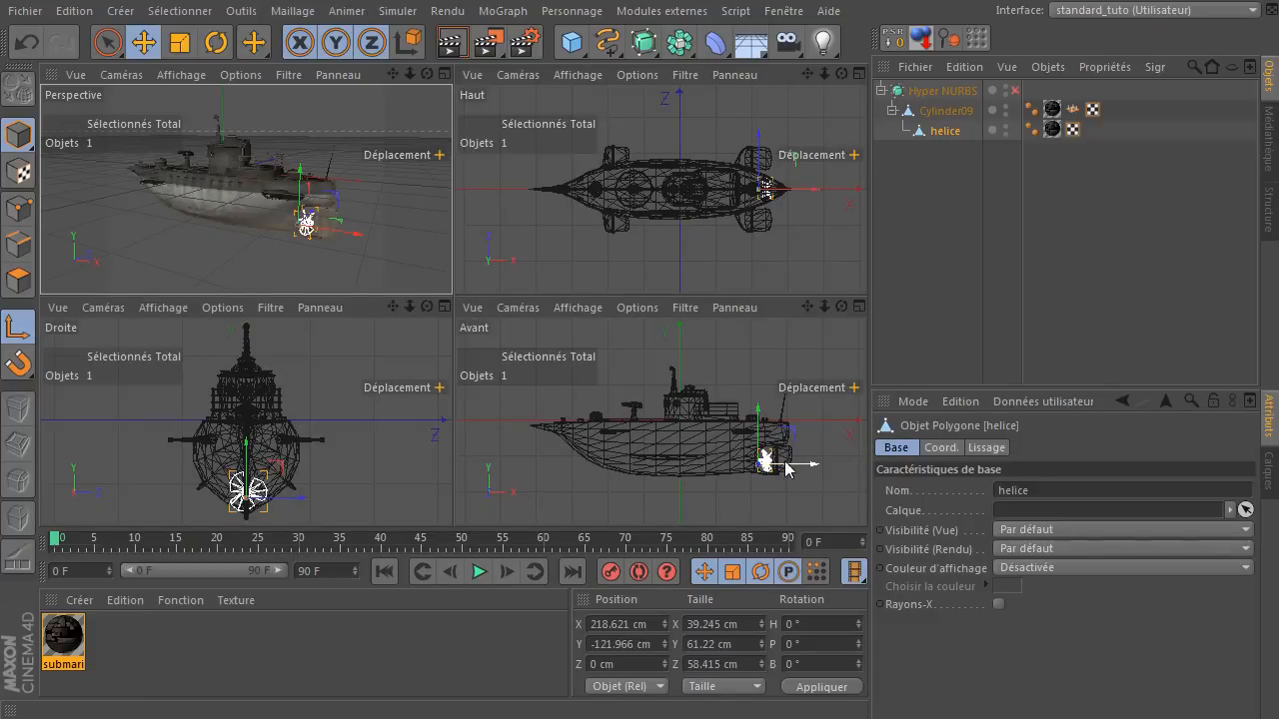
click(1006, 110)
drag(937, 131, 927, 212)
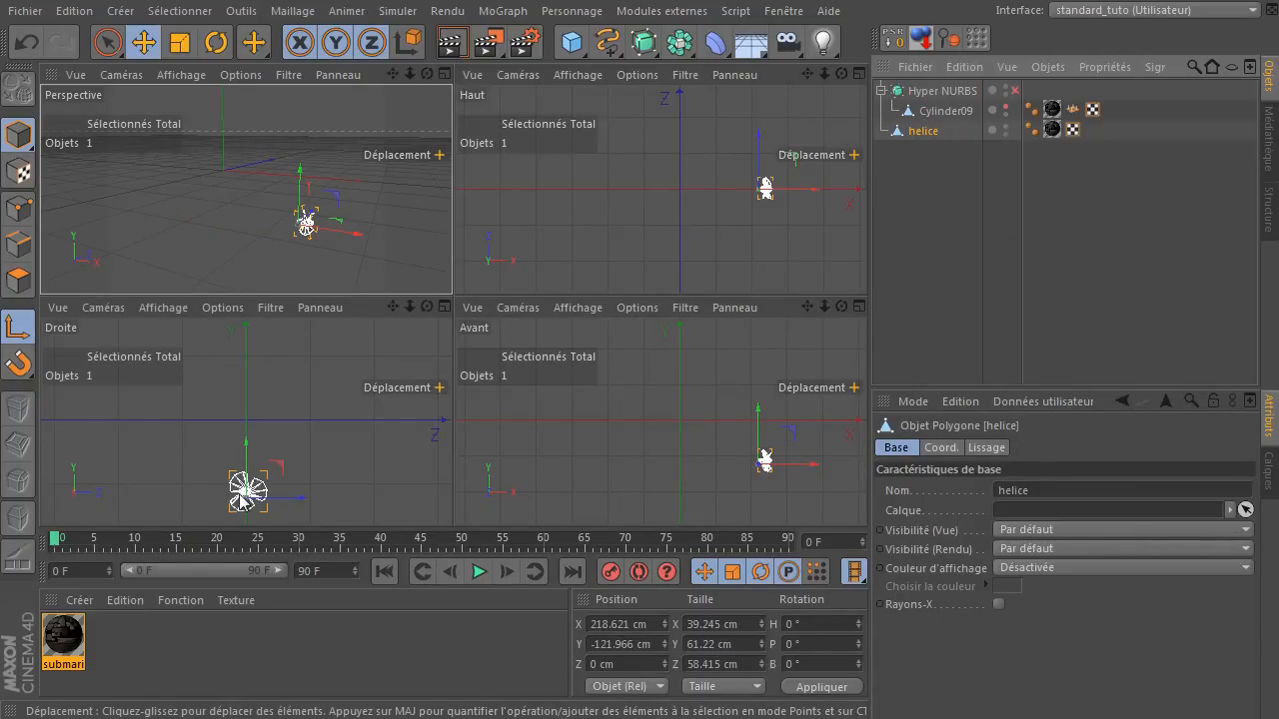
Centre the helice axis on the propeller hub in the right view, at about Y -112.66 cm and Z 0.01 cm.
middle_click(329, 438)
drag(808, 75, 863, 2)
scroll(507, 270, up, 10)
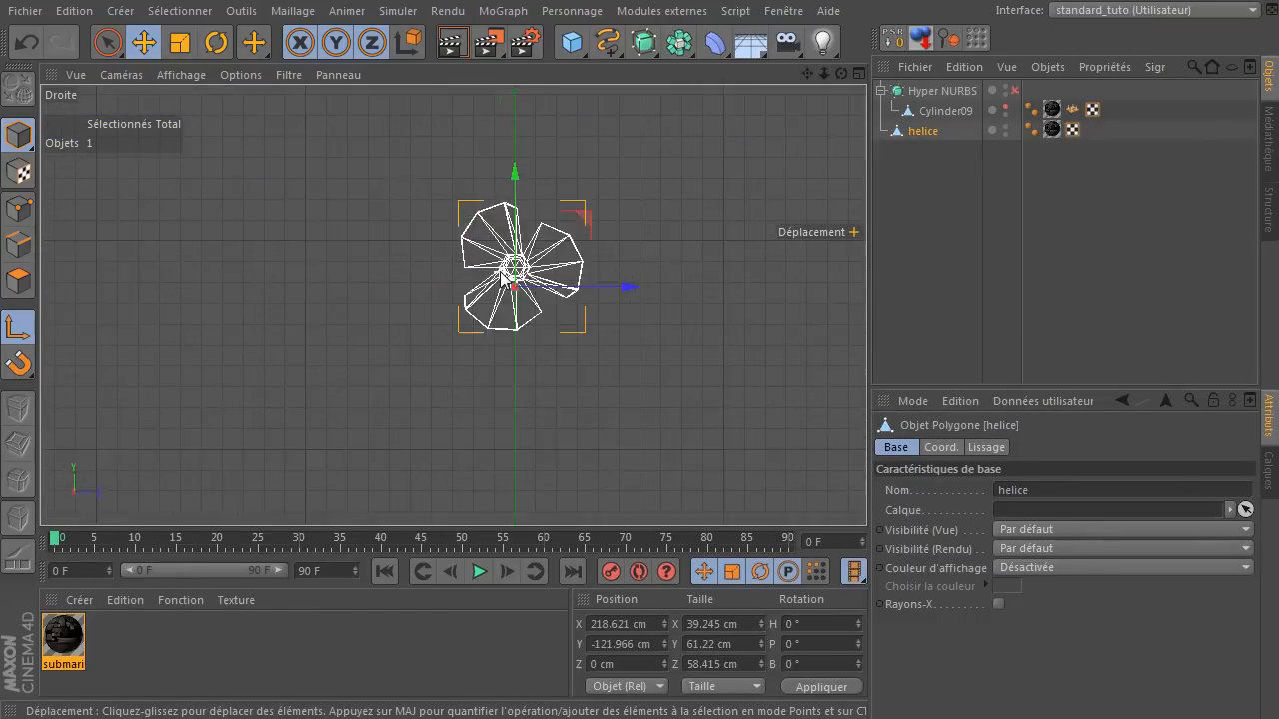
scroll(501, 271, up, 12)
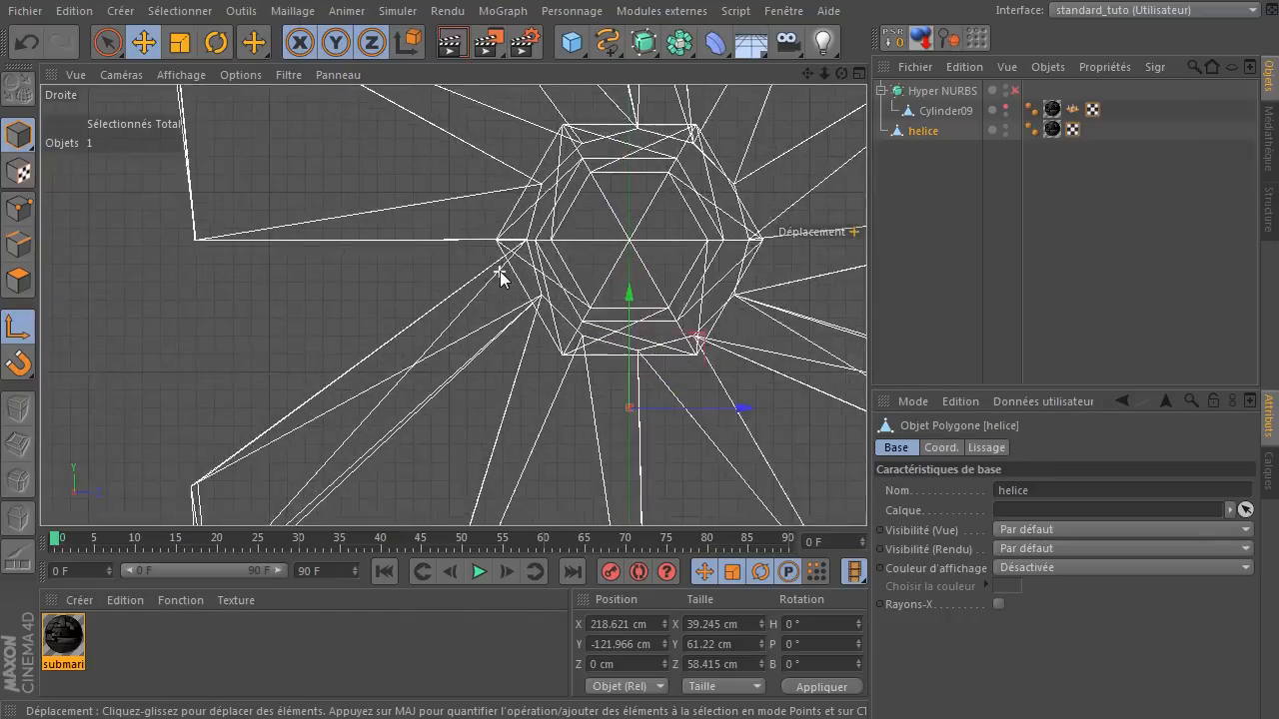
drag(688, 357, 647, 222)
scroll(646, 222, up, 8)
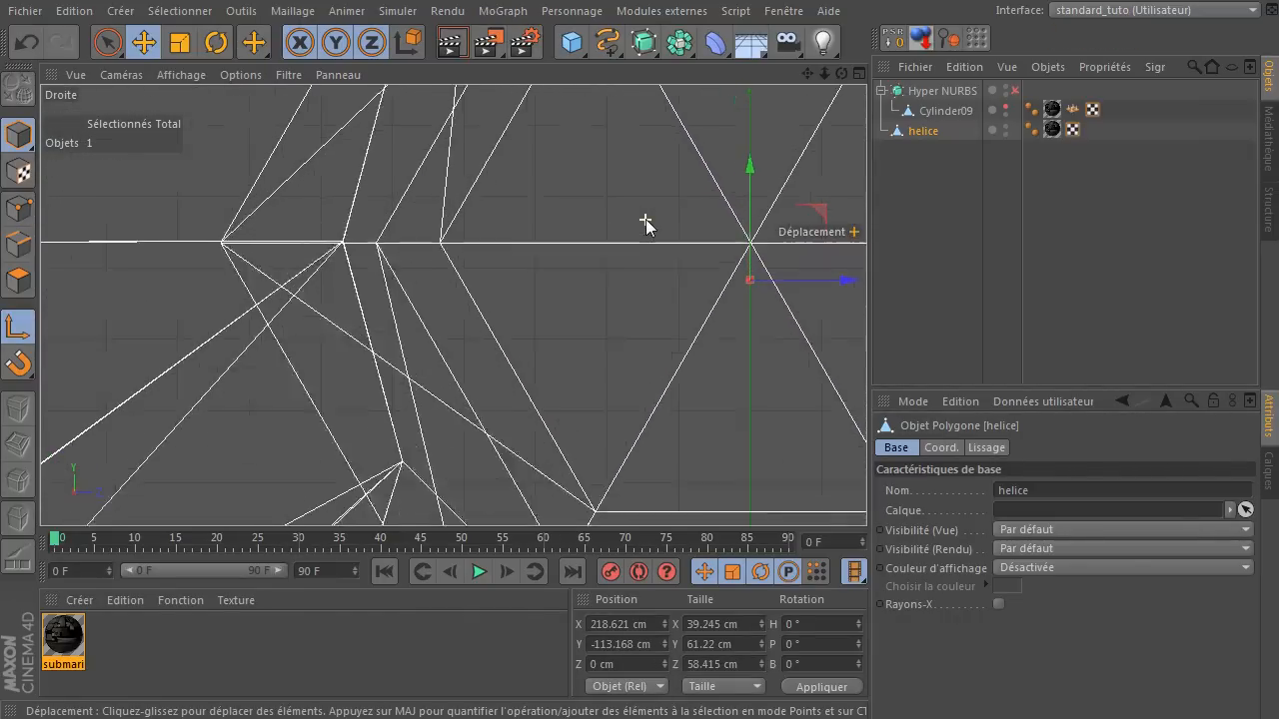
drag(454, 306, 397, 263)
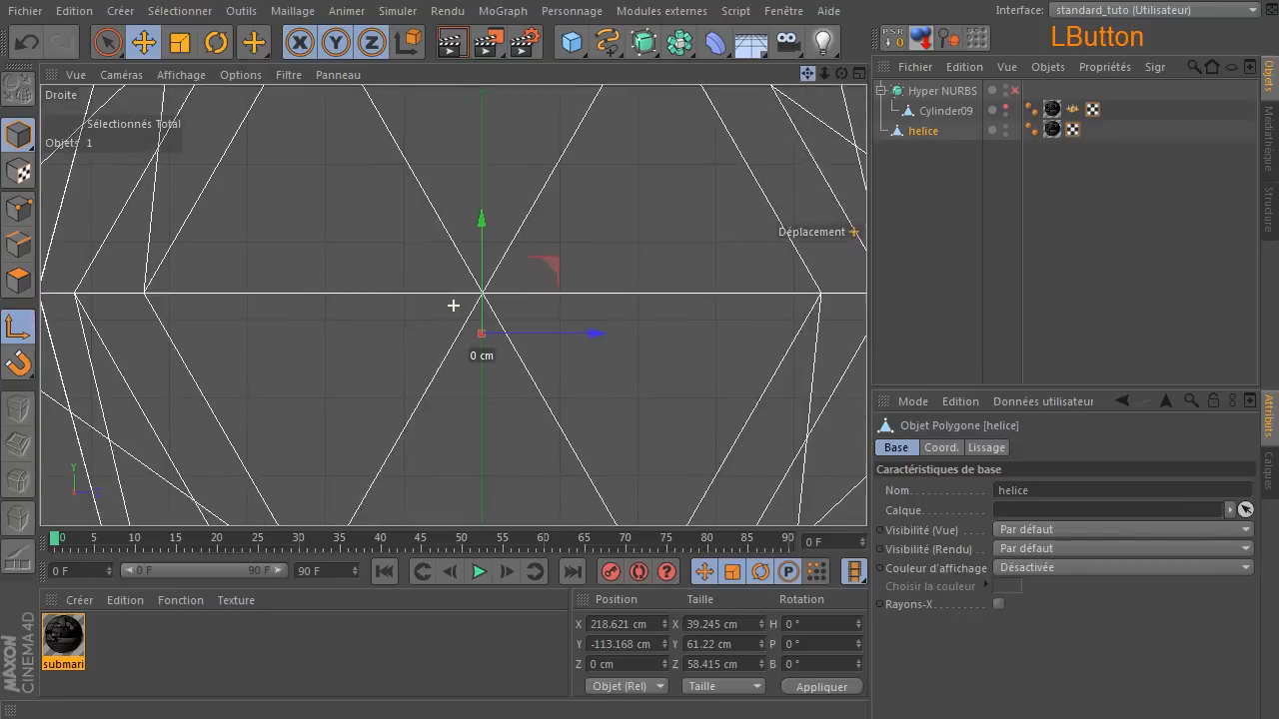
drag(556, 257, 557, 222)
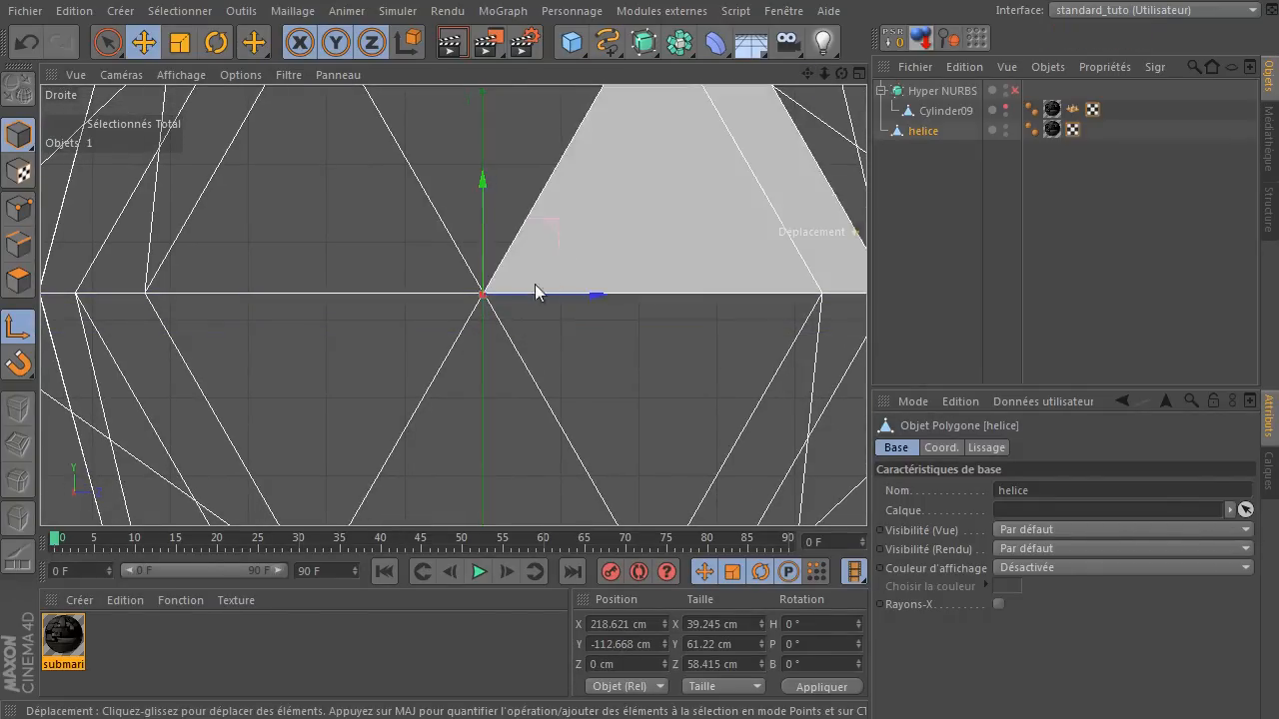
drag(480, 206, 488, 207)
drag(589, 292, 586, 299)
scroll(726, 397, down, 10)
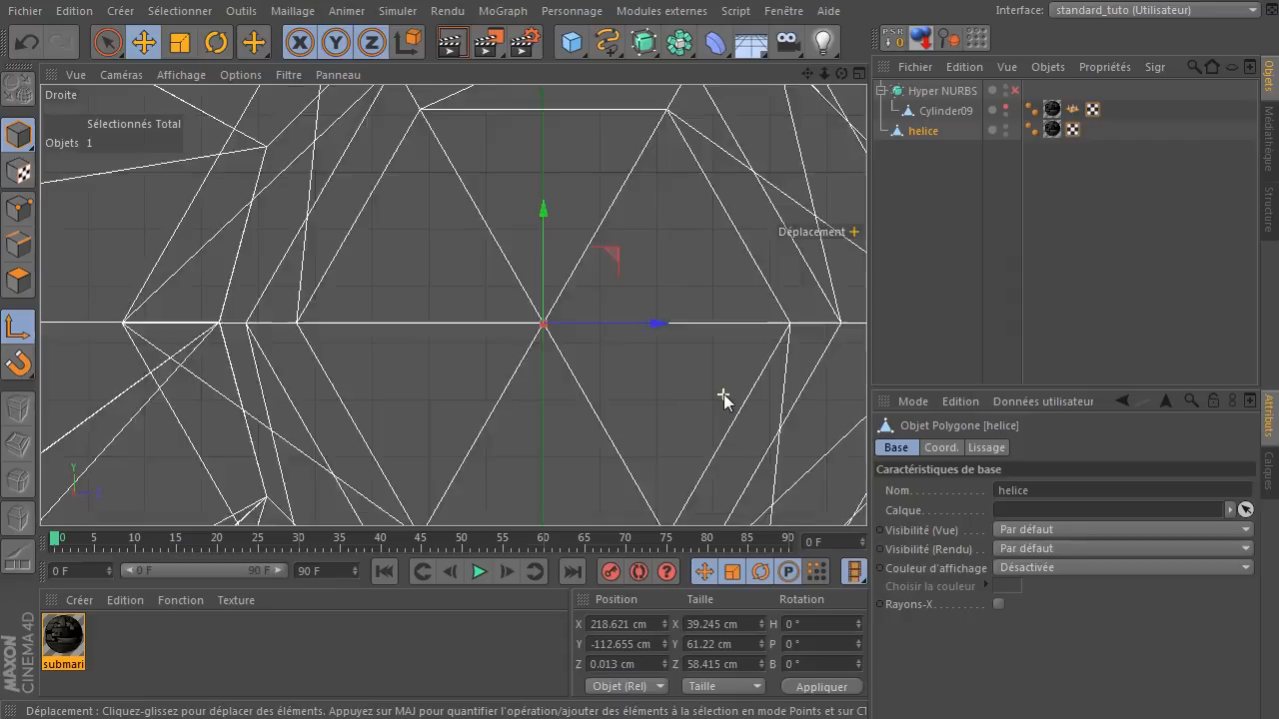
click(262, 366)
Shift the helice axis about 3 cm along X into the propeller hub in the top view, to about X 221.6 cm.
middle_click(259, 366)
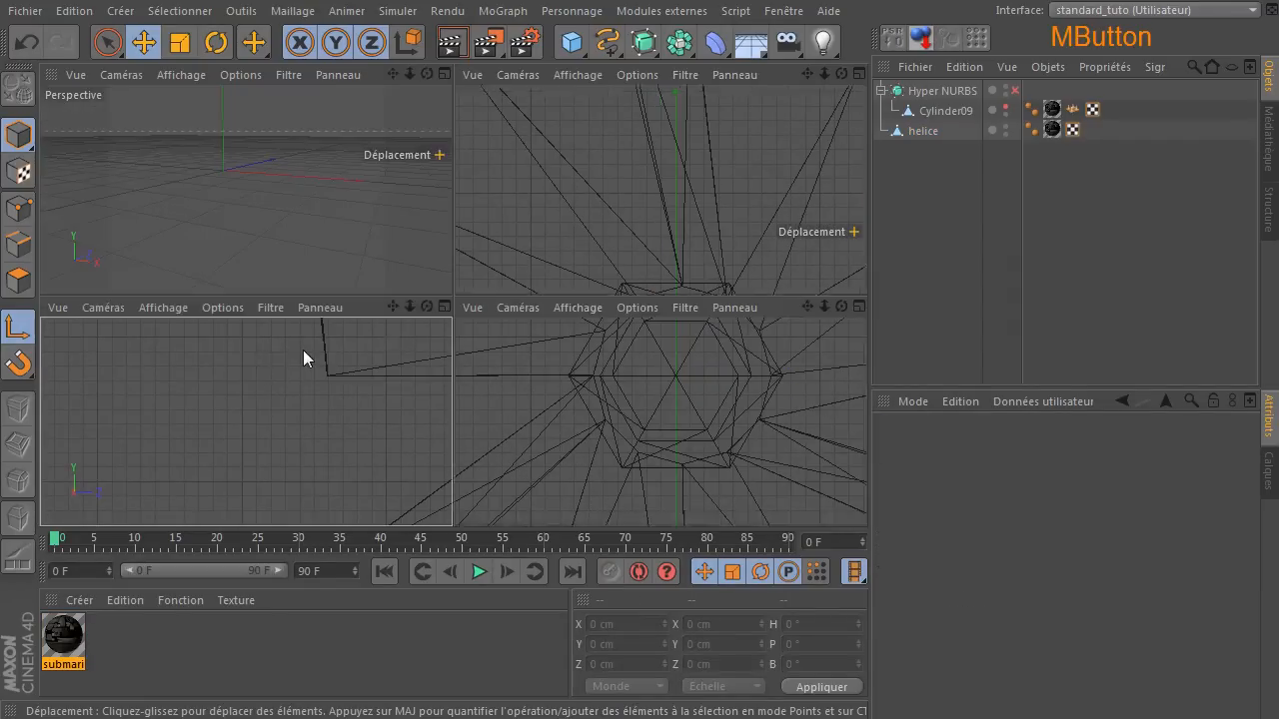
middle_click(709, 192)
click(932, 131)
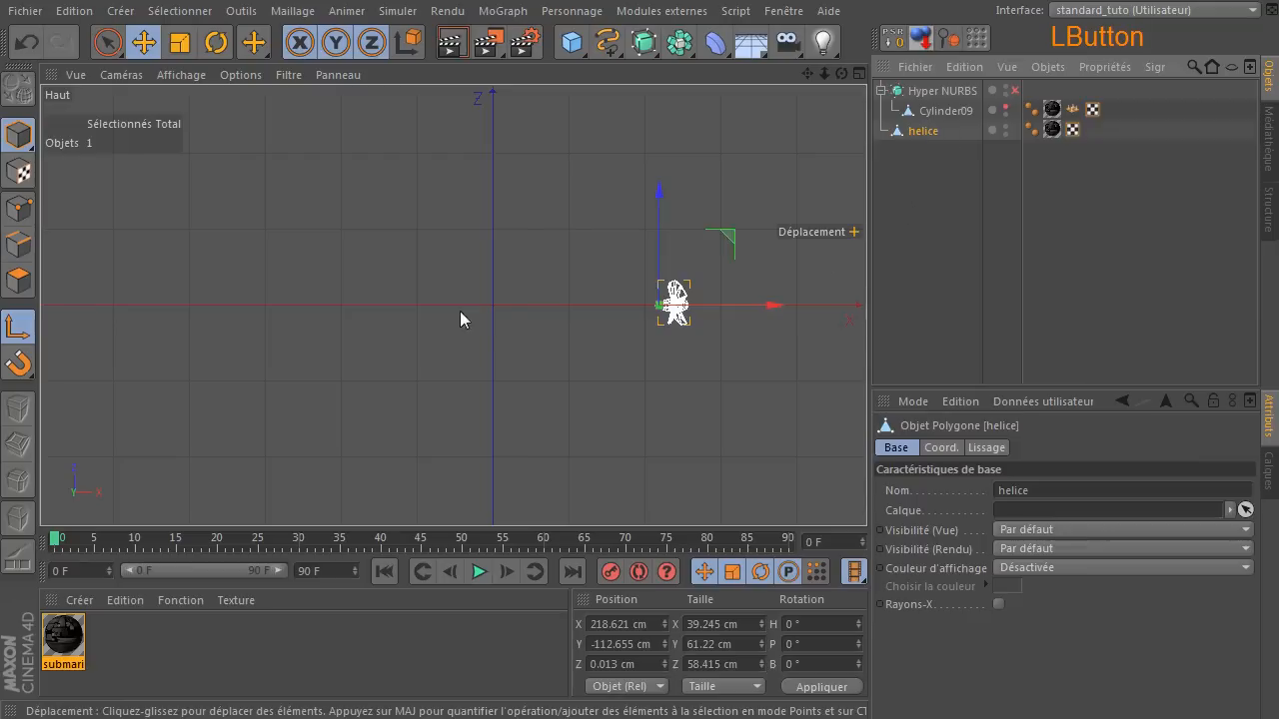
scroll(604, 320, up, 6)
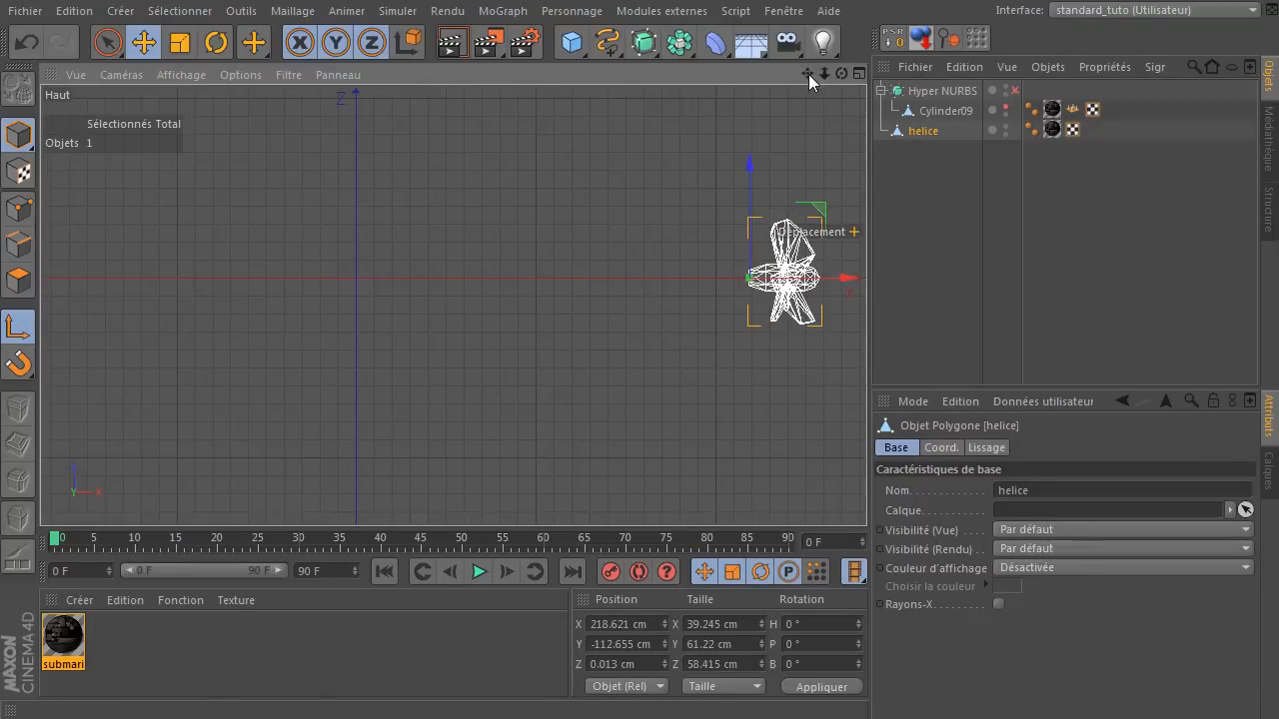
drag(808, 75, 522, 134)
drag(825, 75, 924, 75)
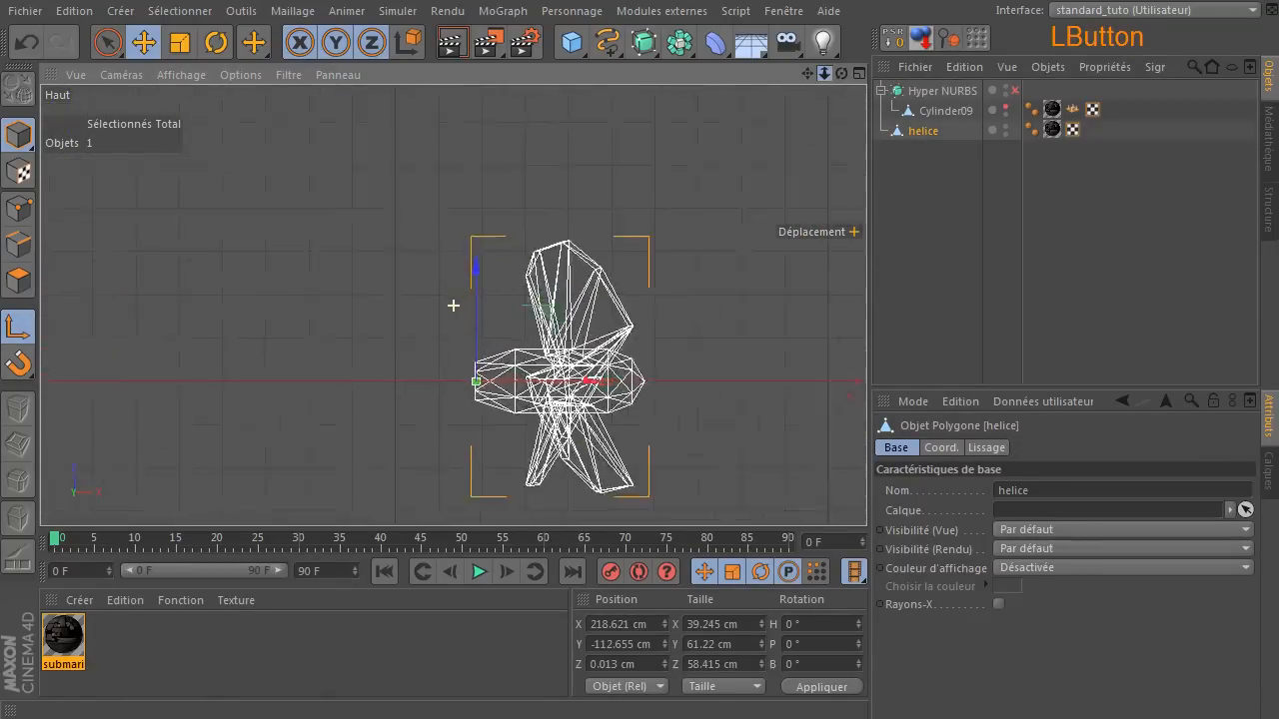
scroll(453, 305, up, 3)
drag(598, 428, 620, 427)
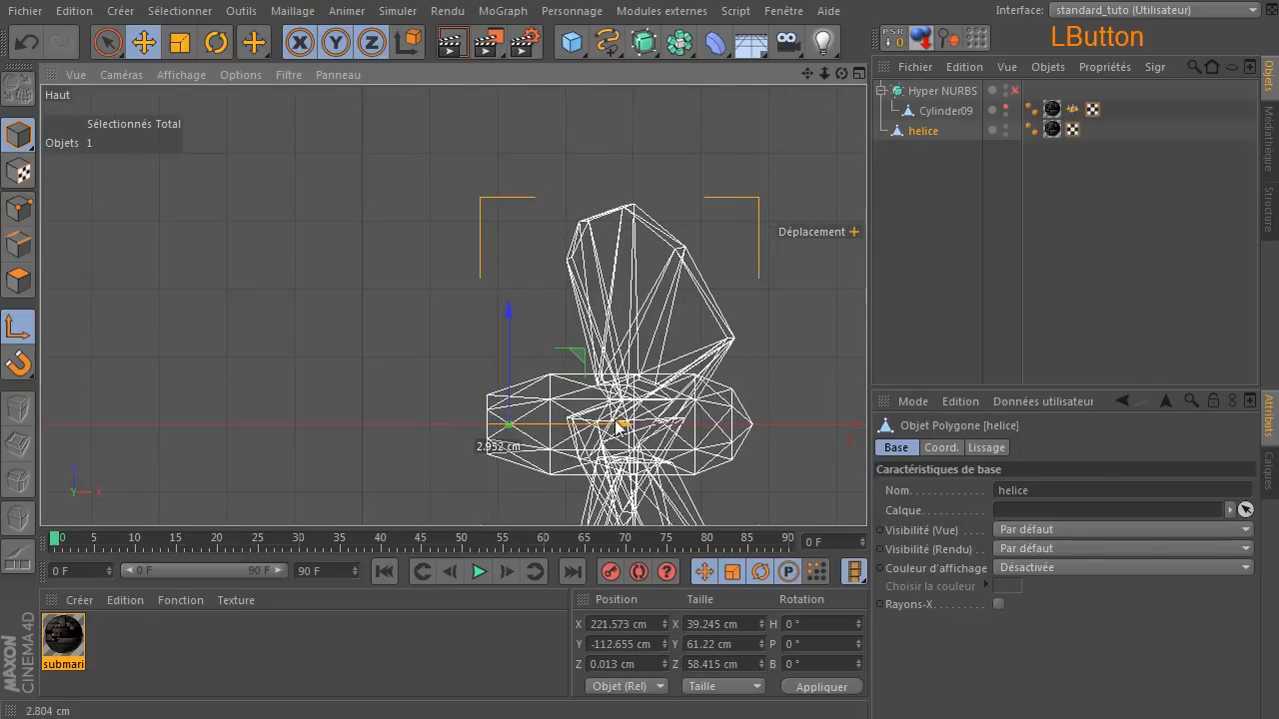
click(336, 310)
Disable axis modification, show Cylinder09 again and make helice its child once more.
scroll(387, 326, down, 2)
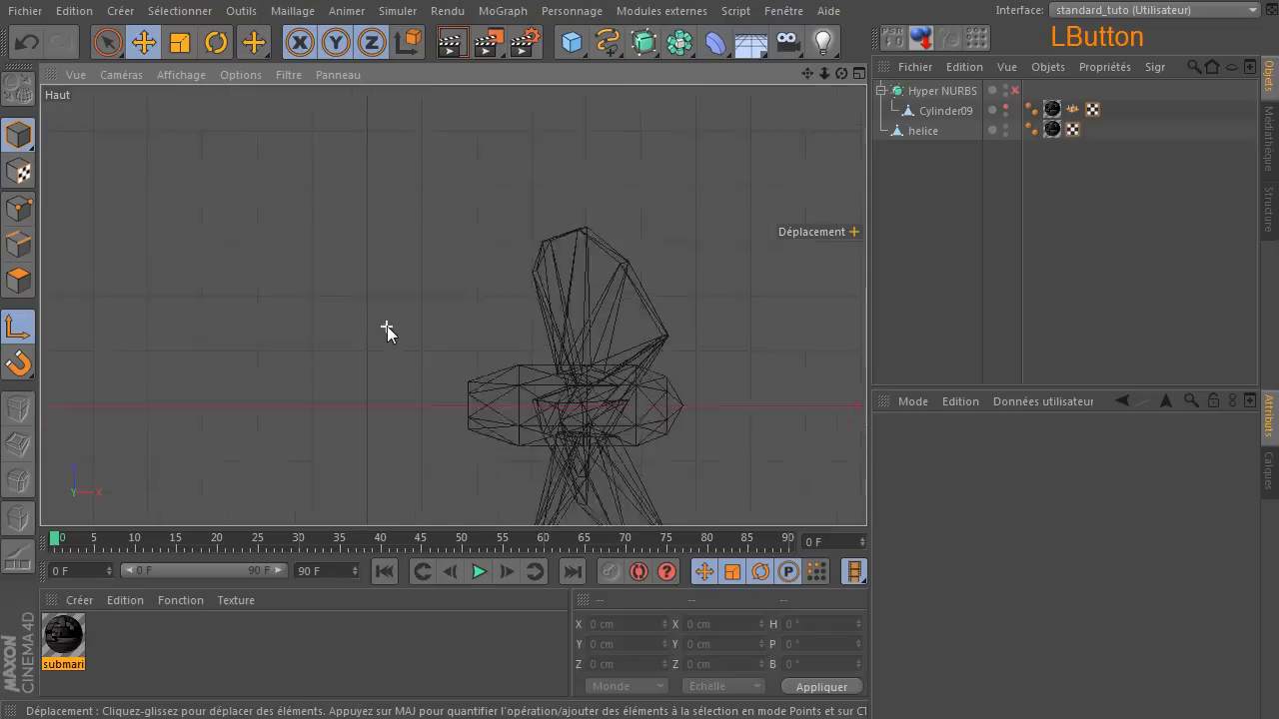
scroll(386, 326, down, 3)
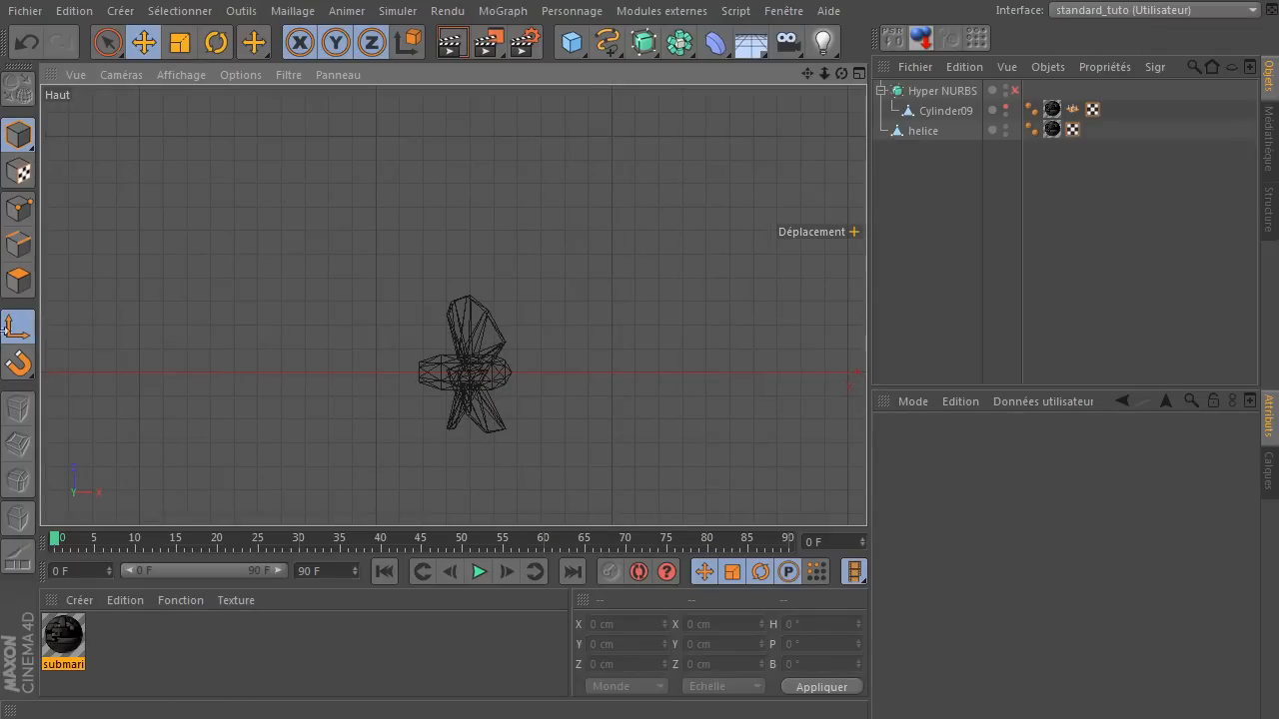
click(22, 338)
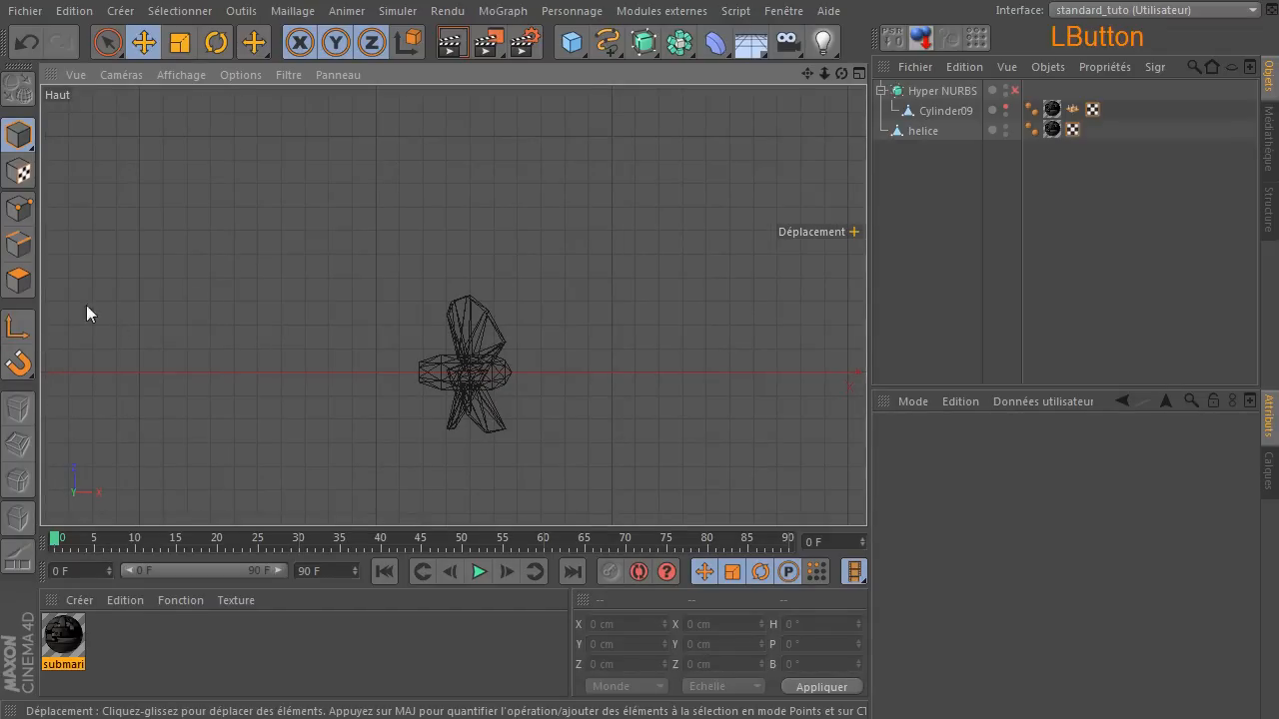
click(1006, 107)
drag(922, 131, 938, 112)
click(951, 241)
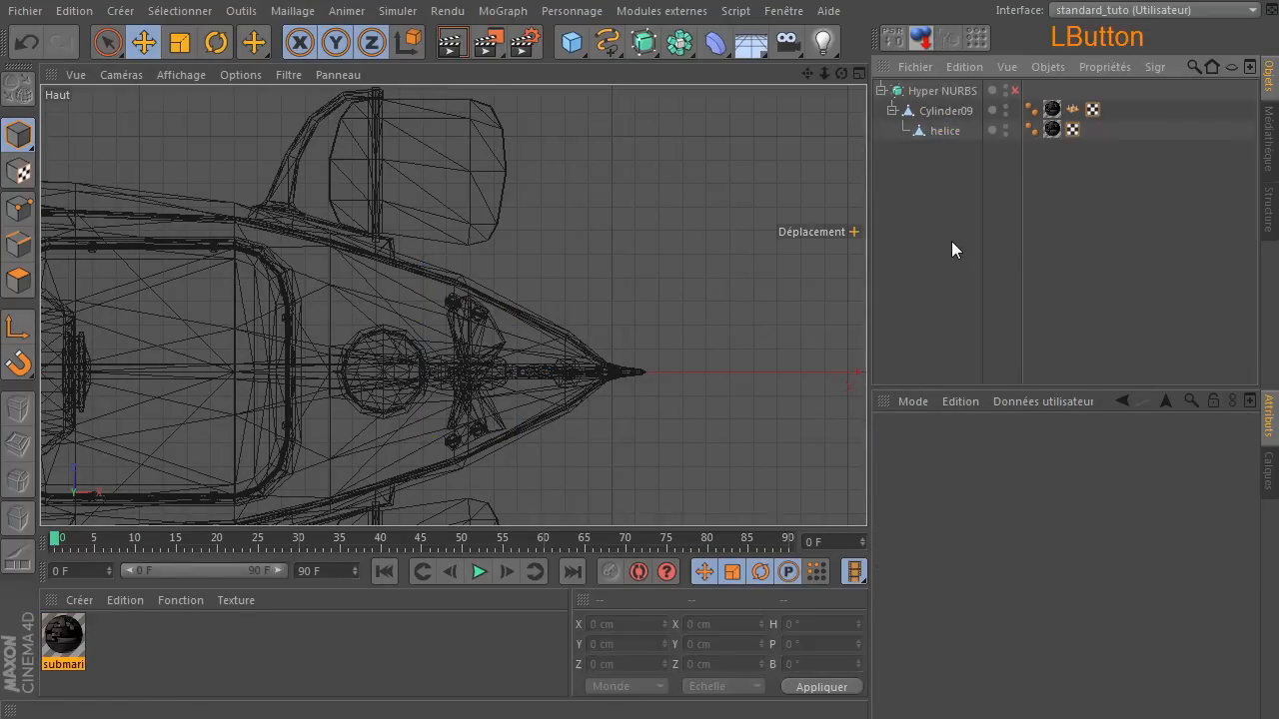
Test the repositioned axis by rotating helice about its X axis in the perspective view, and undo the rotation.
middle_click(624, 245)
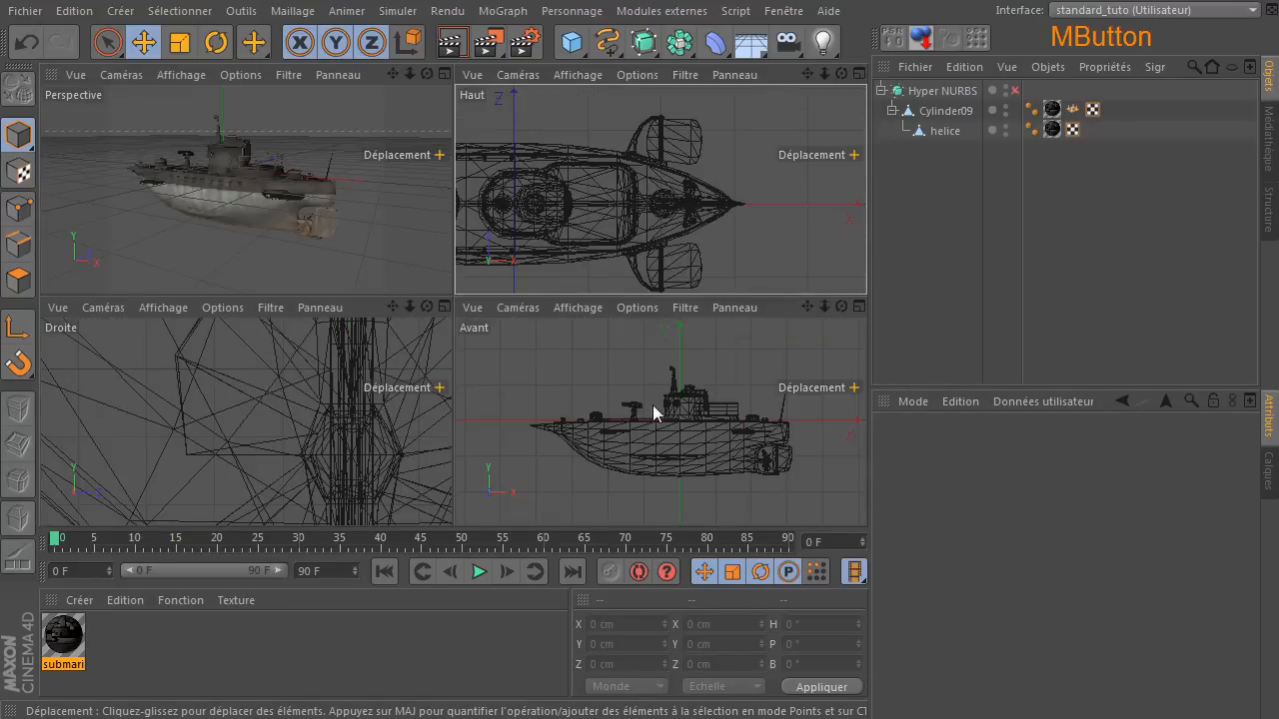
middle_click(340, 236)
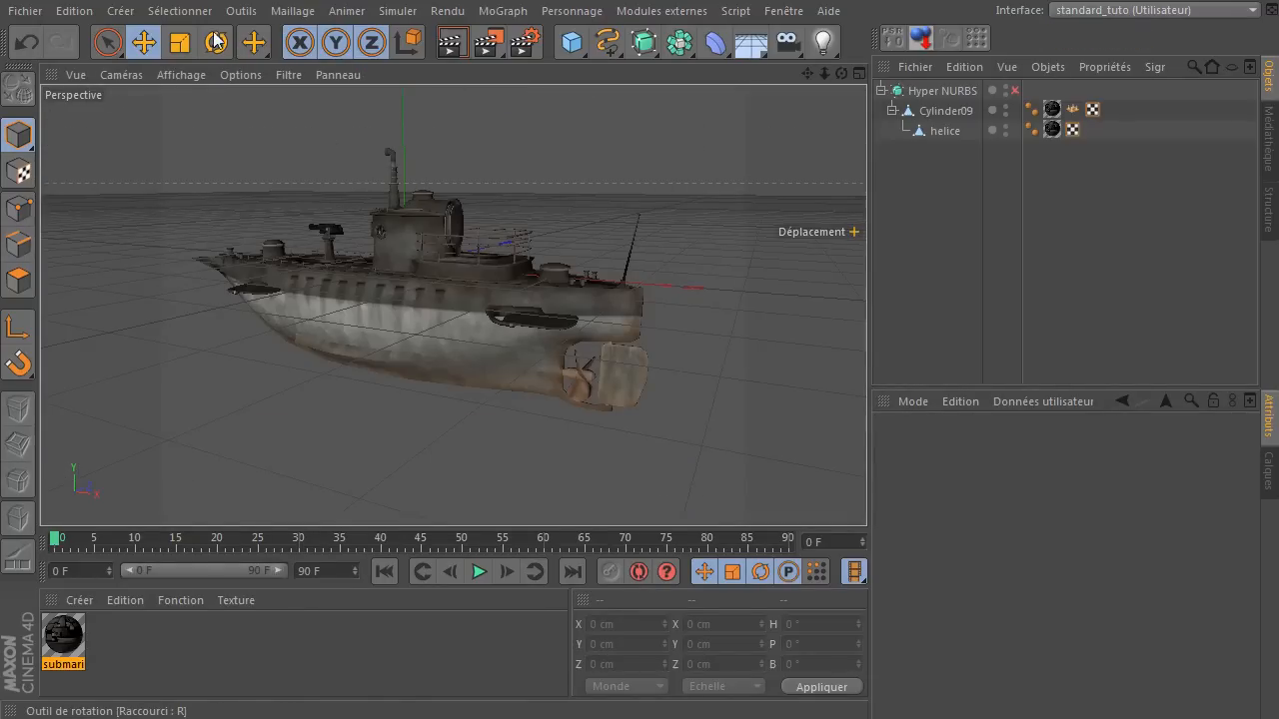
click(216, 42)
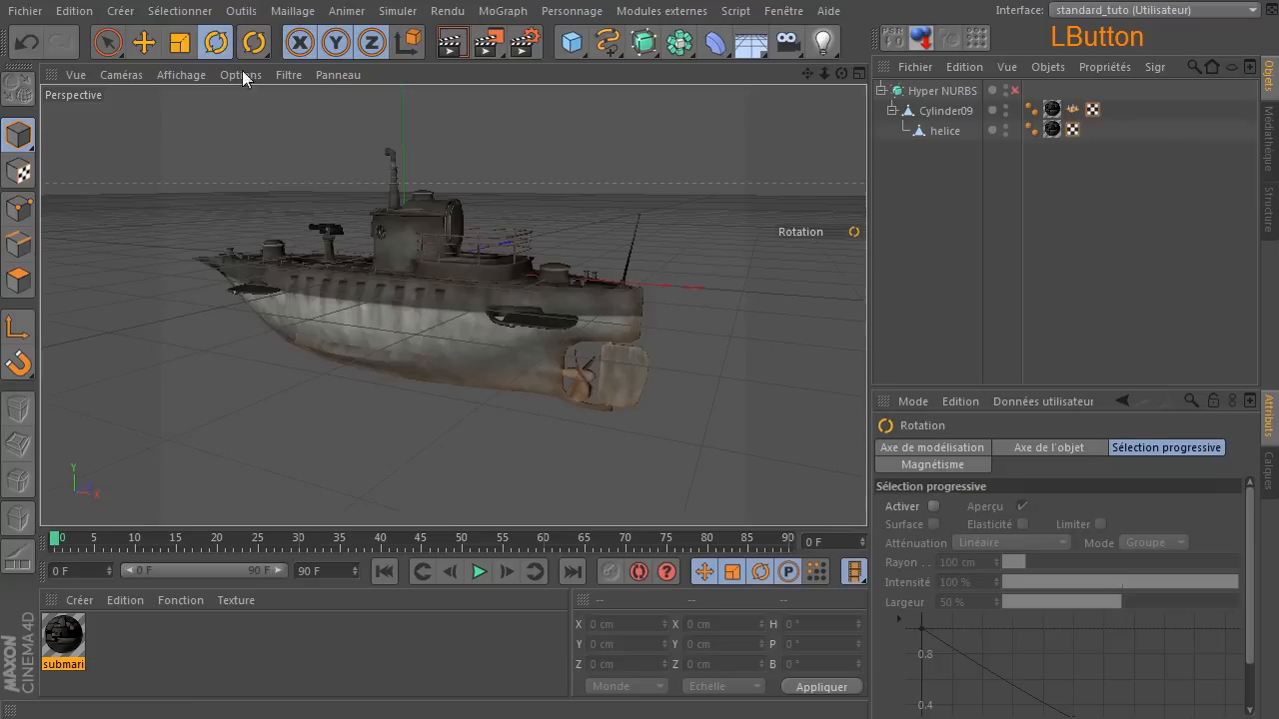
click(950, 132)
drag(555, 355, 552, 224)
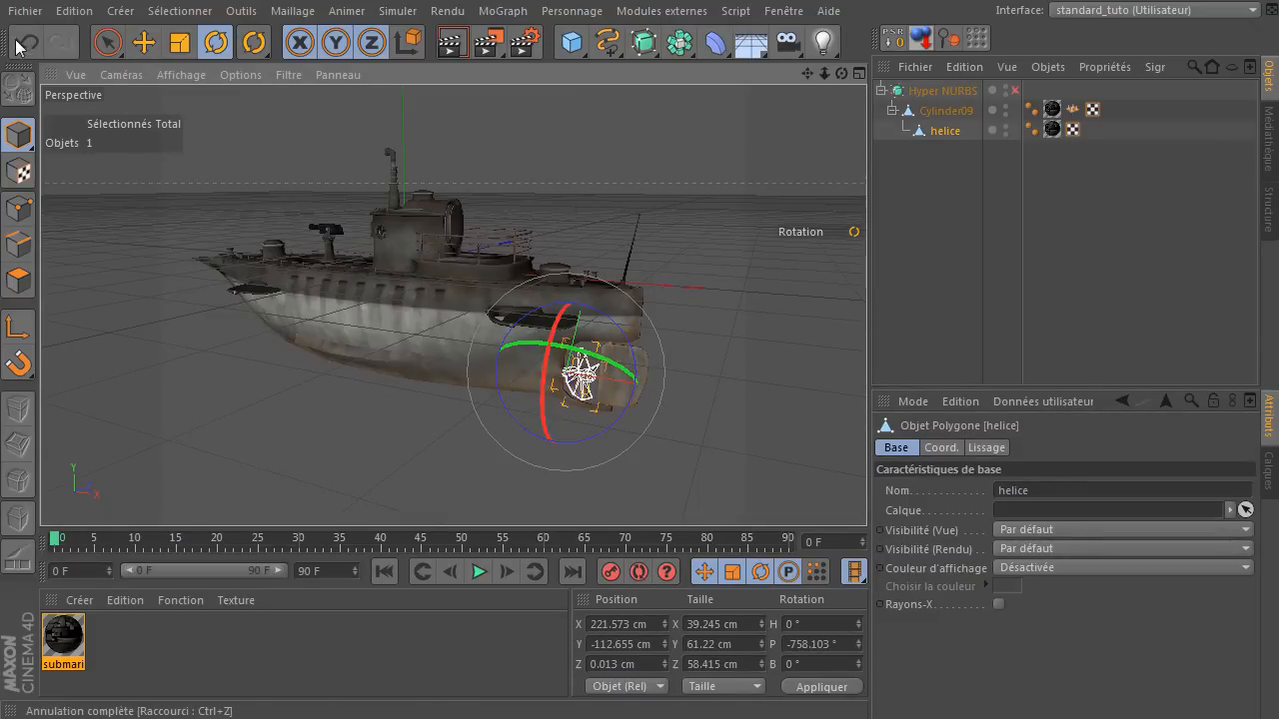
click(683, 204)
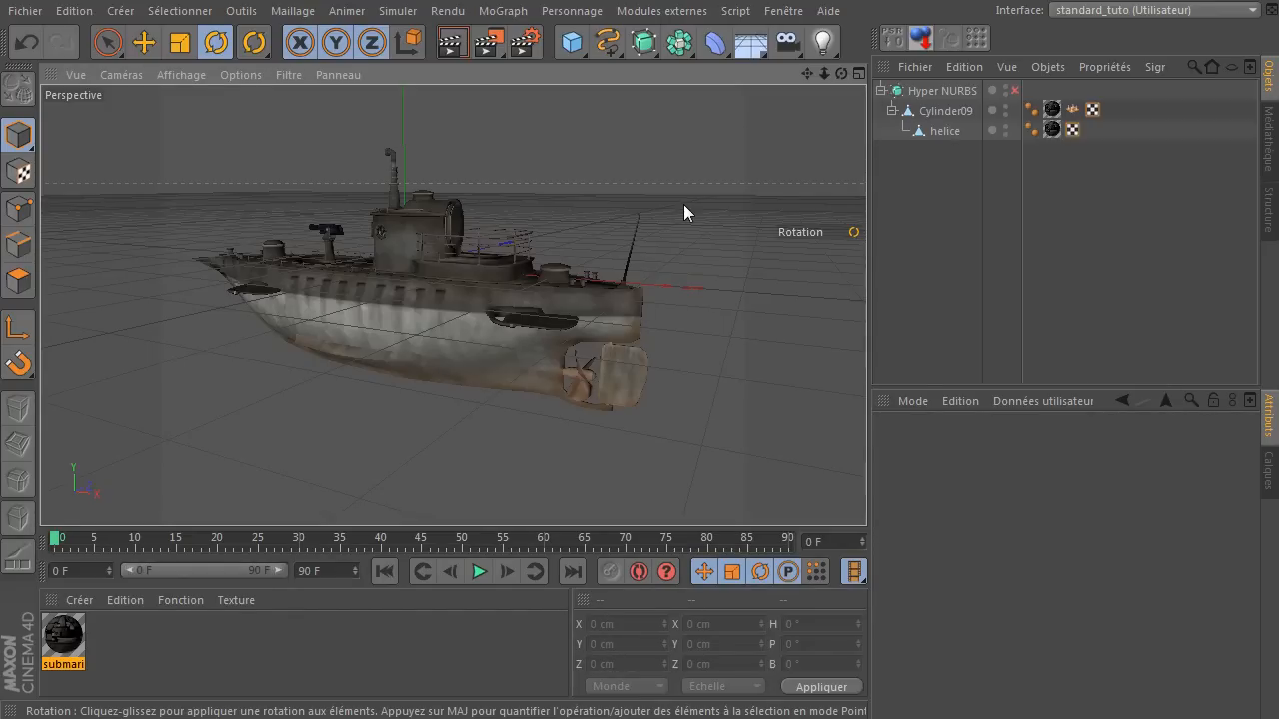
Switch Cylinder09 to polygon mode and try the Fill Selection tool on the hull.
click(949, 119)
key(u)
key(f)
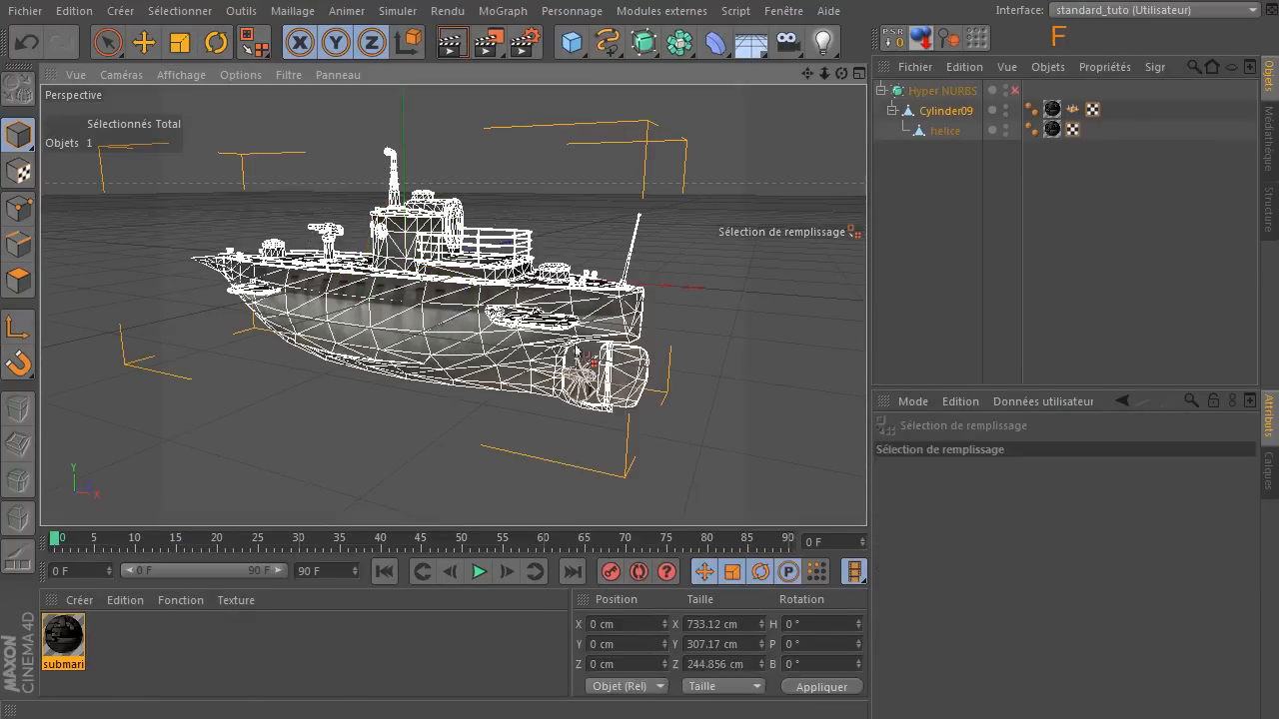
click(18, 281)
click(260, 334)
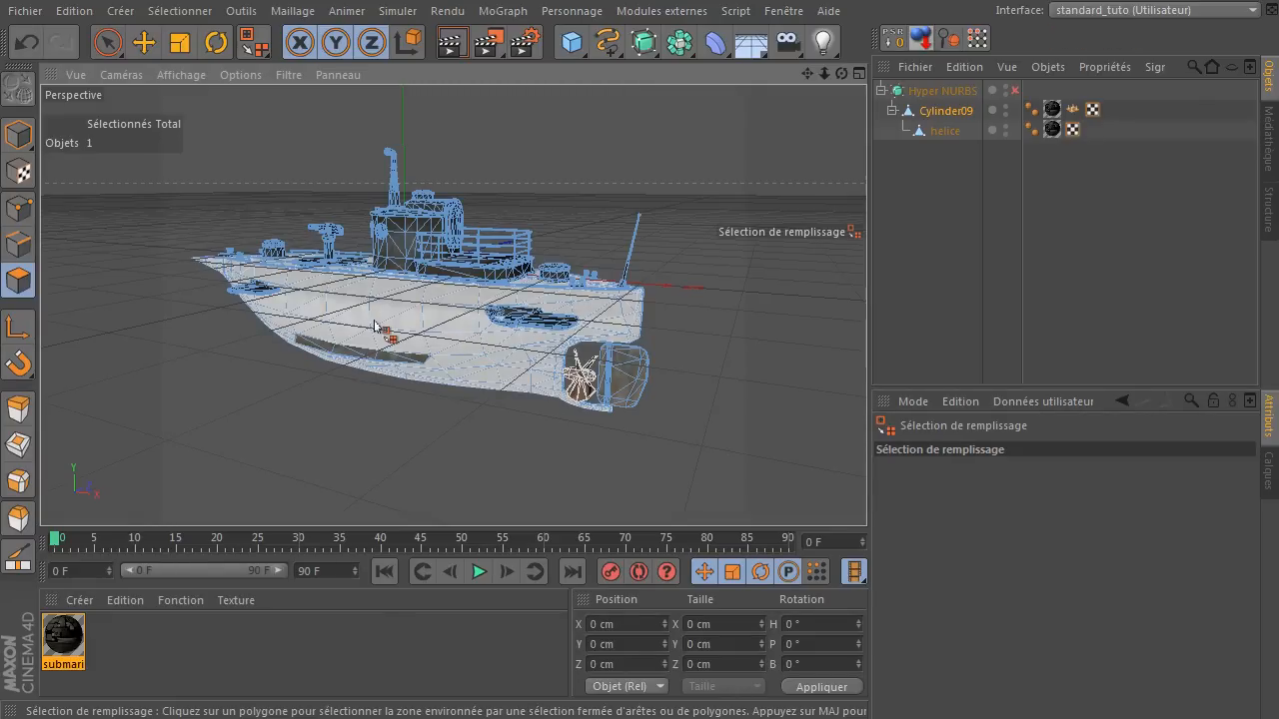
Try painting a polygon selection on the lower hull with the Live Selection tool at radius 10, clearing it each time.
click(106, 44)
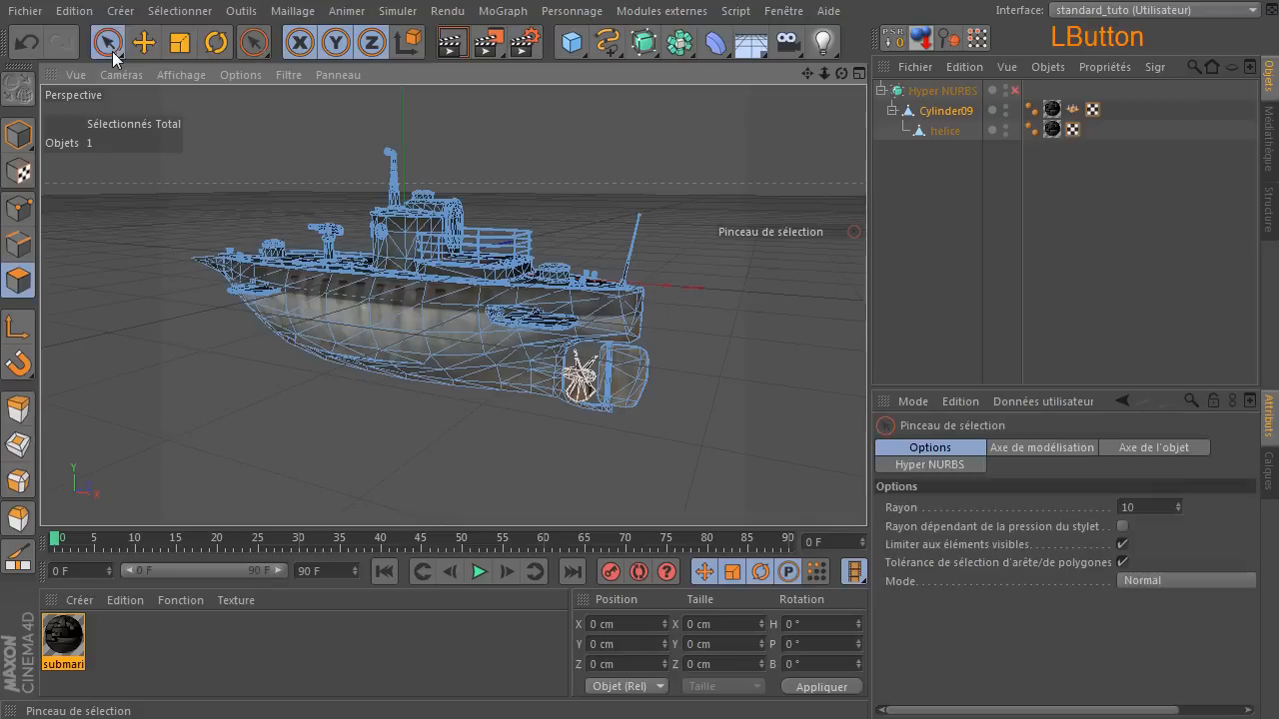
mouse_move(410, 381)
mouse_down()
mouse_move(406, 417)
mouse_move(409, 314)
mouse_move(434, 319)
mouse_move(447, 408)
mouse_move(460, 383)
mouse_move(441, 416)
mouse_up()
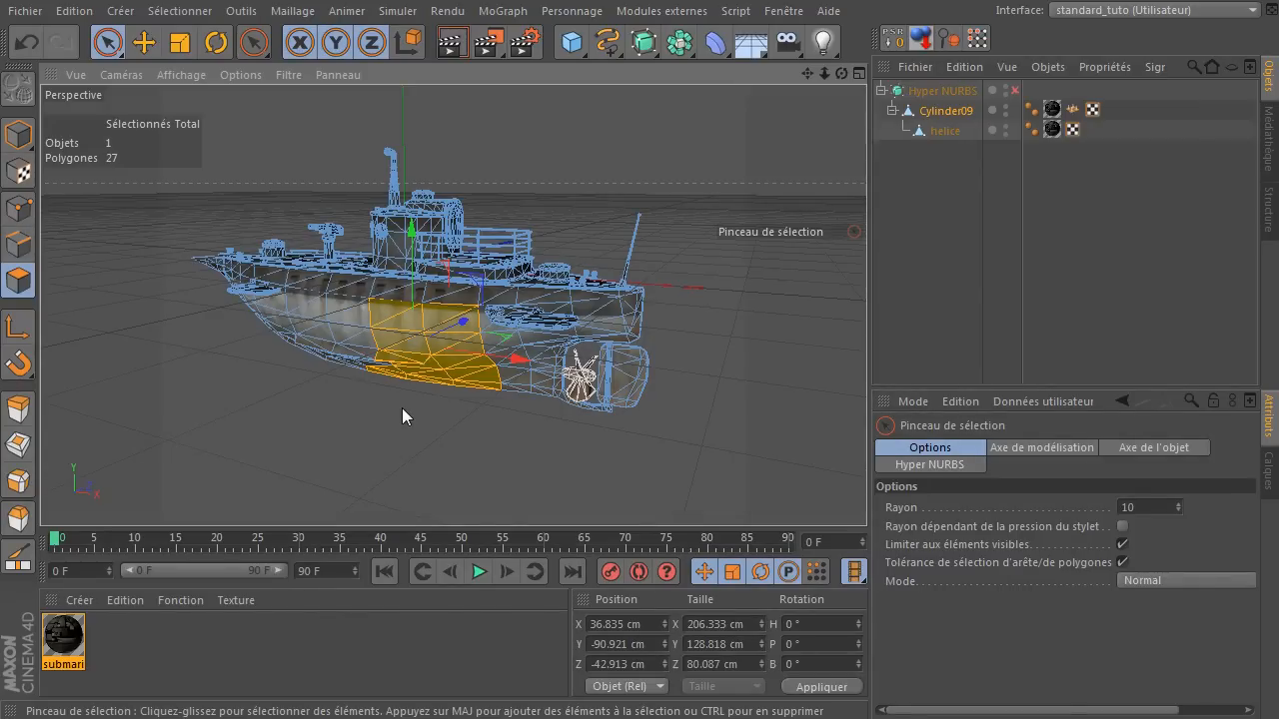
scroll(401, 402, up, 5)
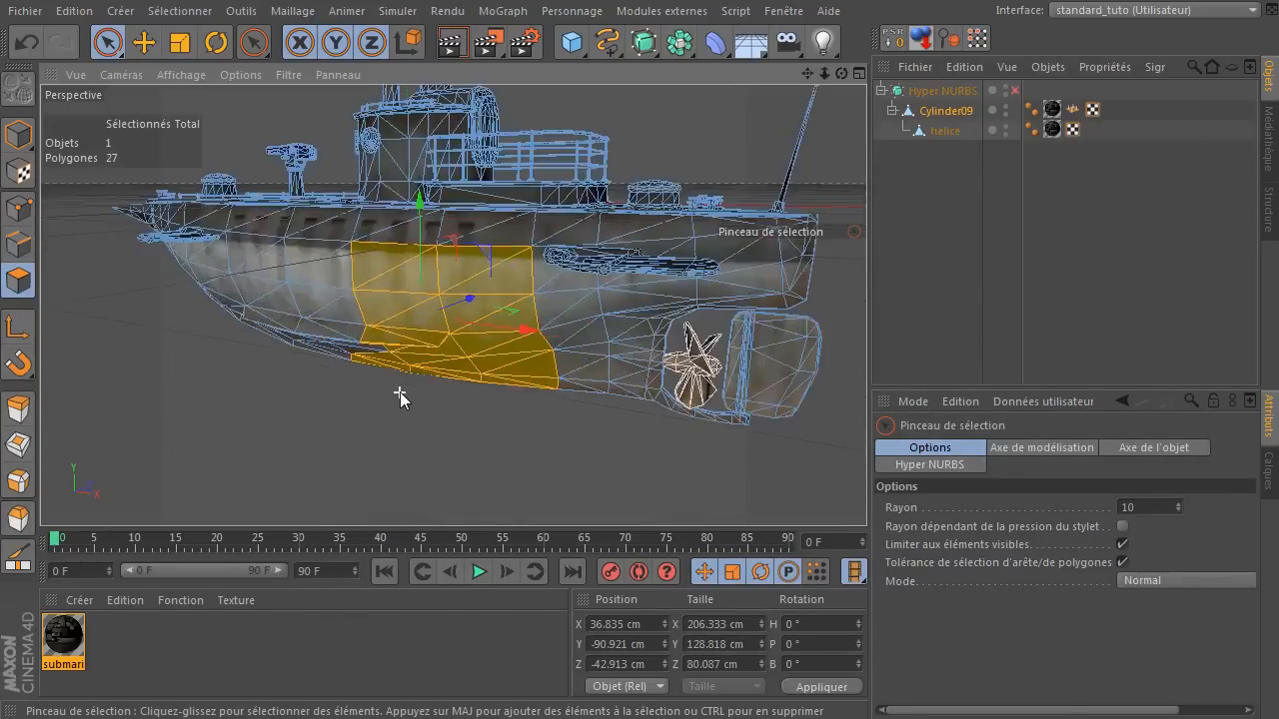
click(399, 420)
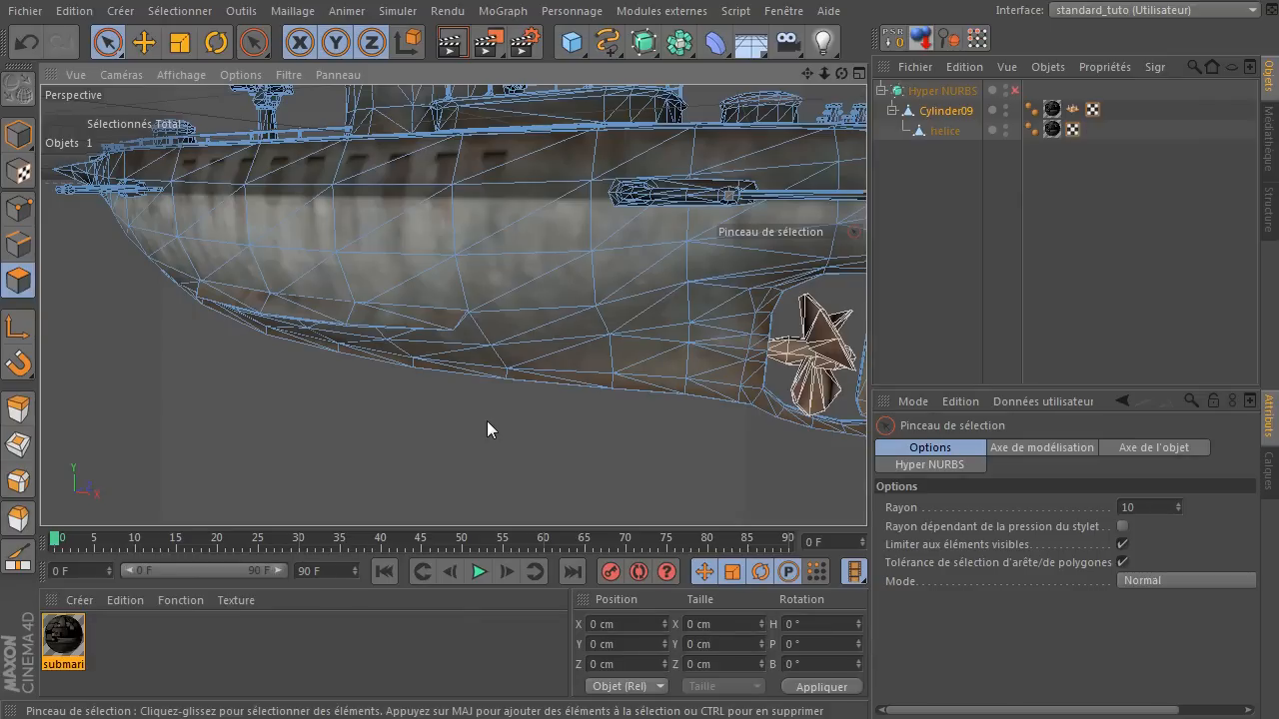
mouse_move(487, 413)
mouse_down()
mouse_move(443, 294)
mouse_move(429, 291)
mouse_up()
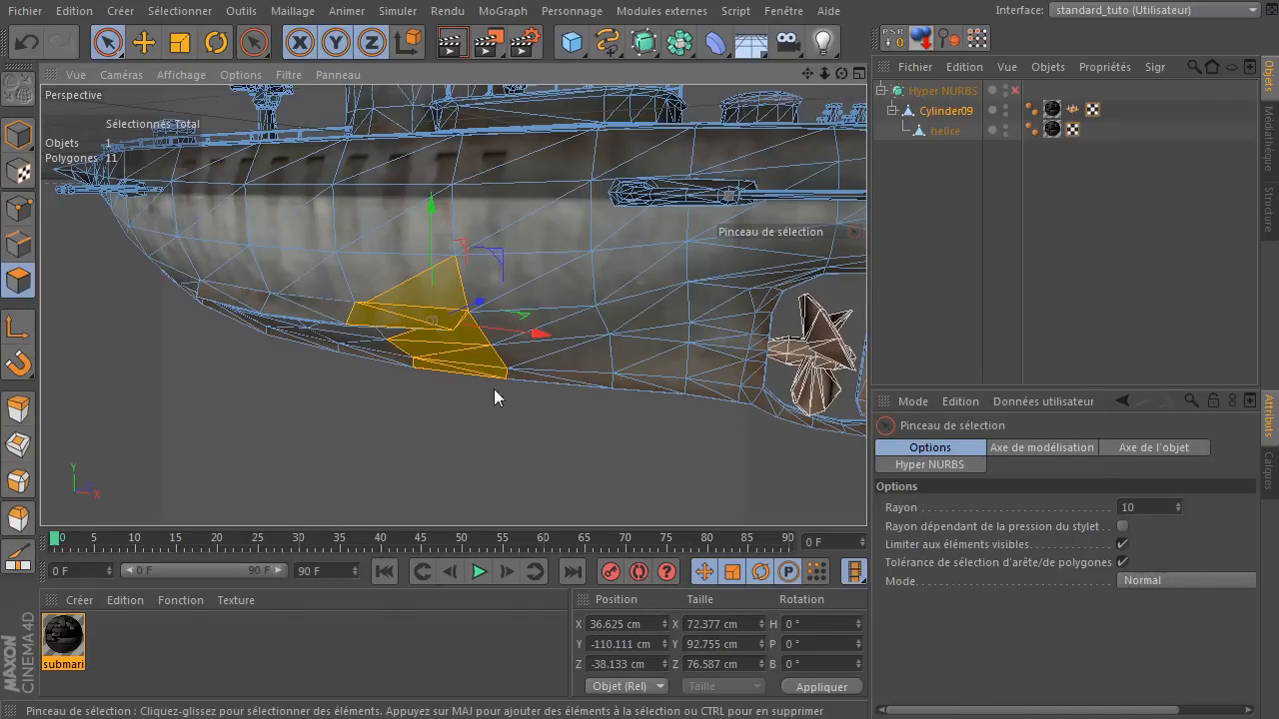
click(470, 476)
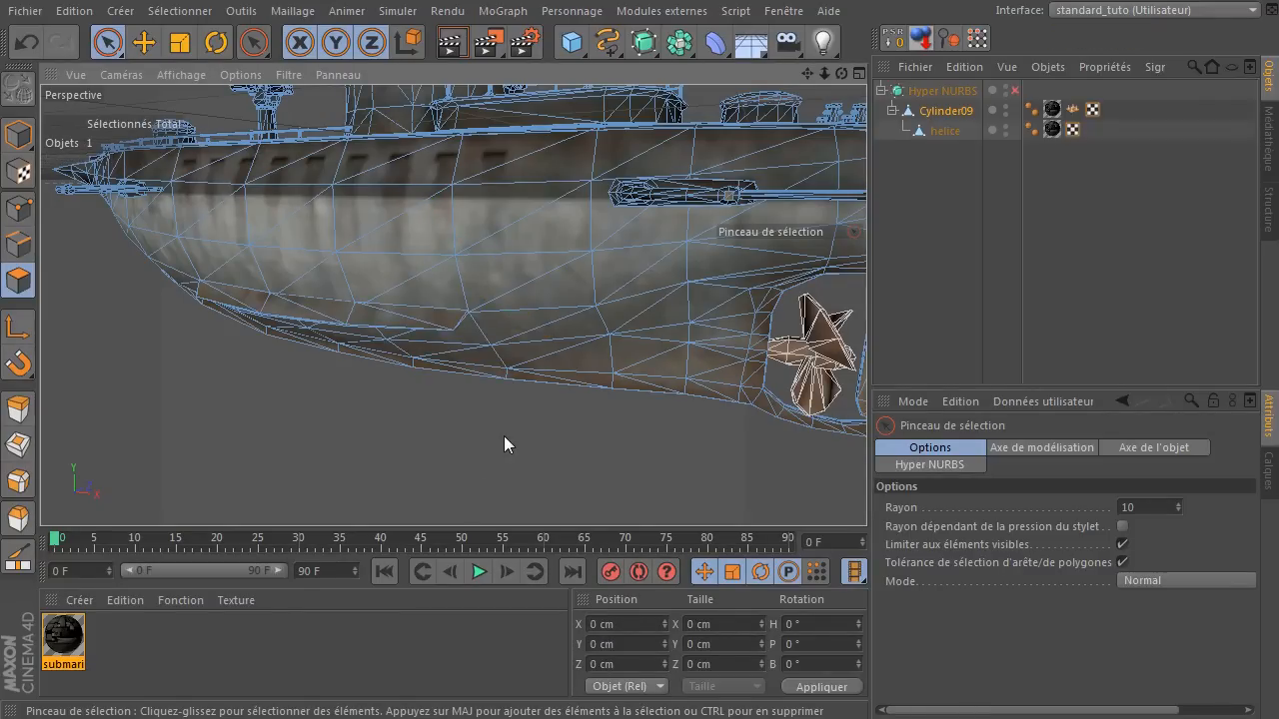
In polygon mode, select the deck gun's barrel and the small tube beneath it on Cylinder09 with Fill Selection.
scroll(504, 436, down, 3)
drag(841, 73, 807, 73)
scroll(380, 256, up, 4)
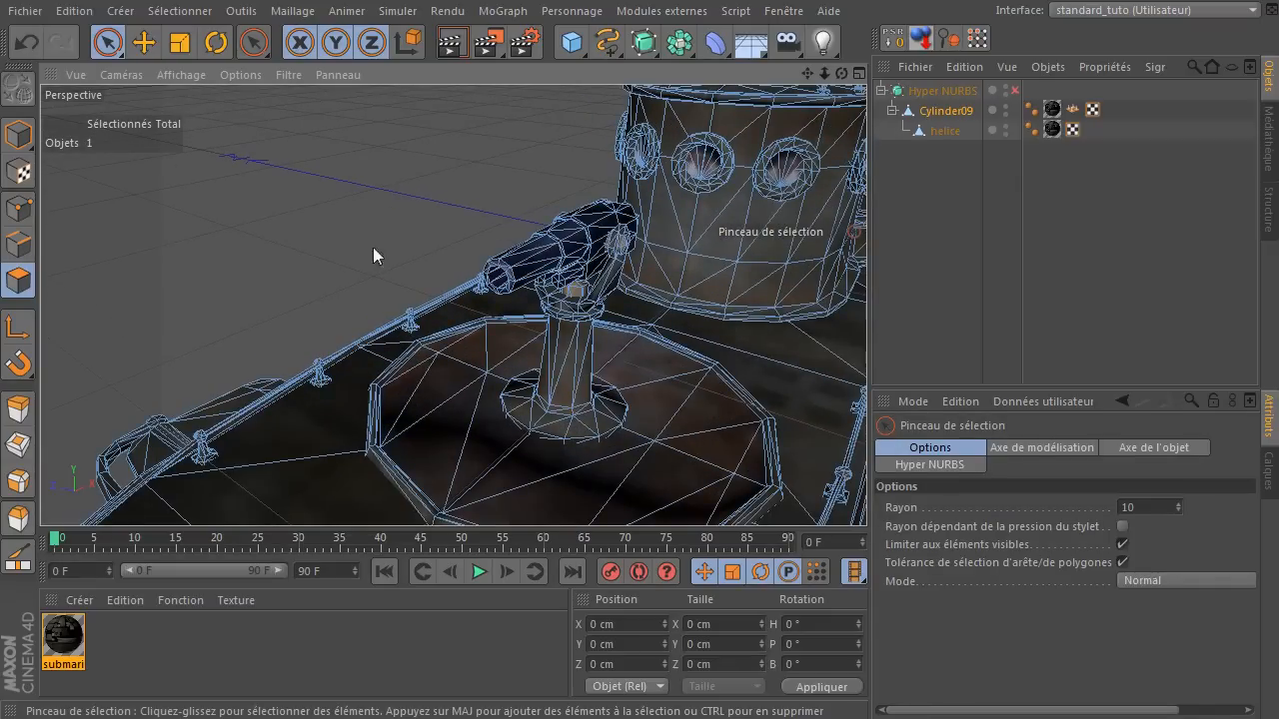
click(18, 135)
click(610, 252)
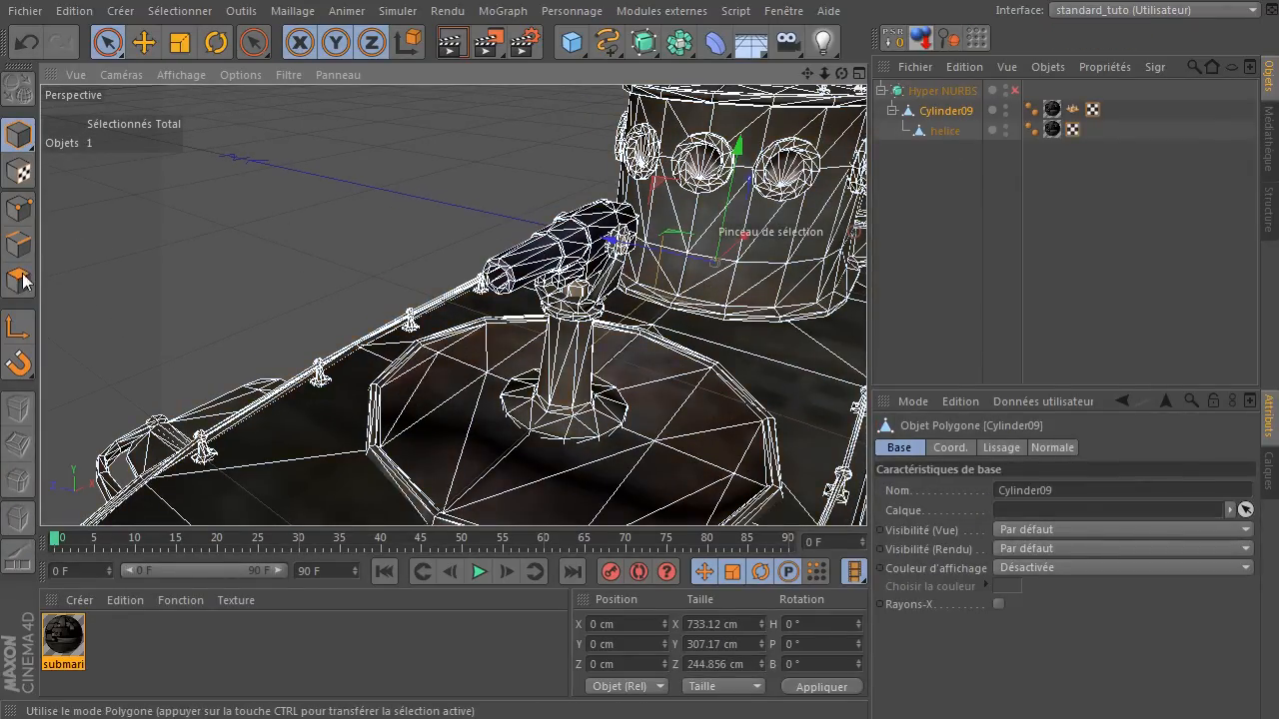
click(22, 285)
key(u)
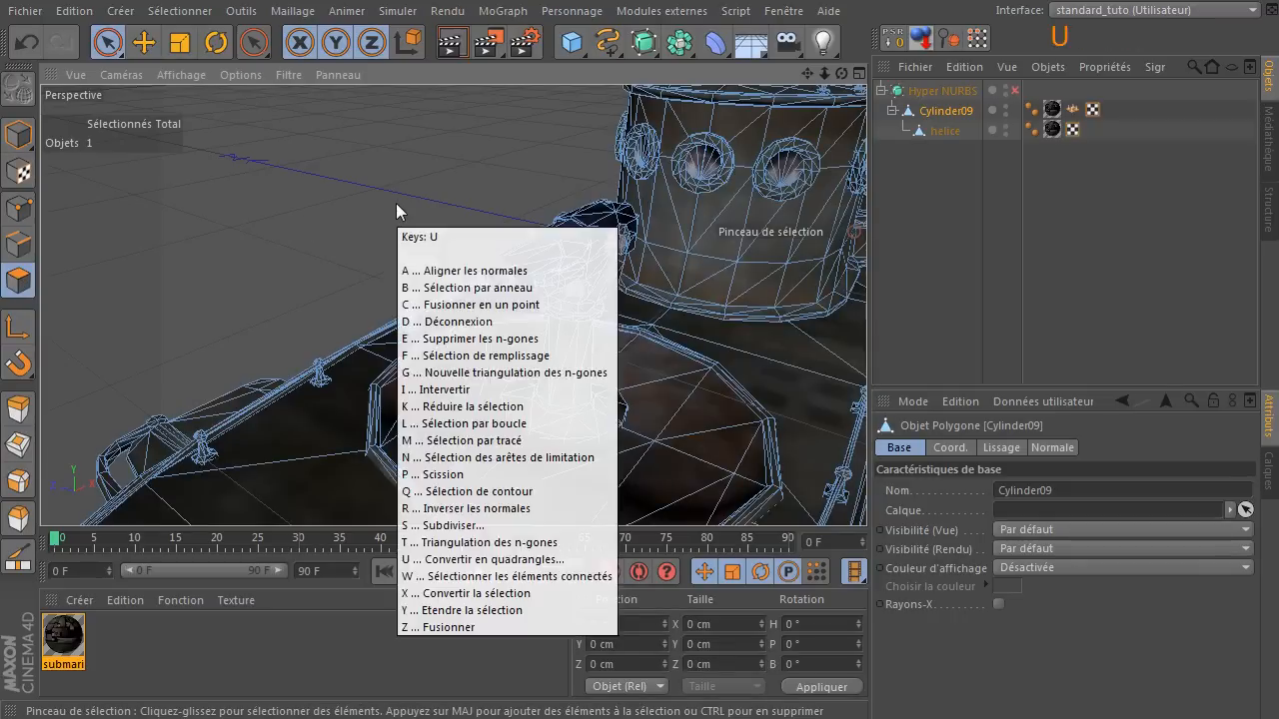
key(f)
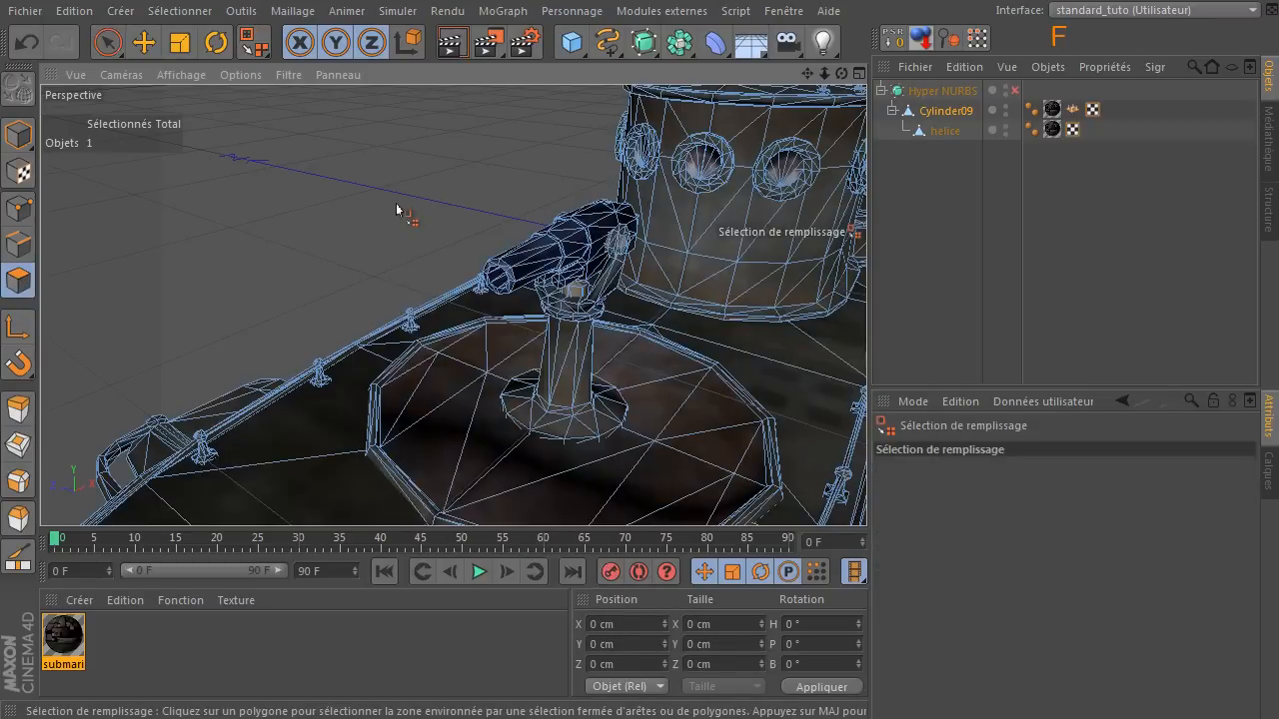
click(552, 251)
scroll(554, 244, up, 6)
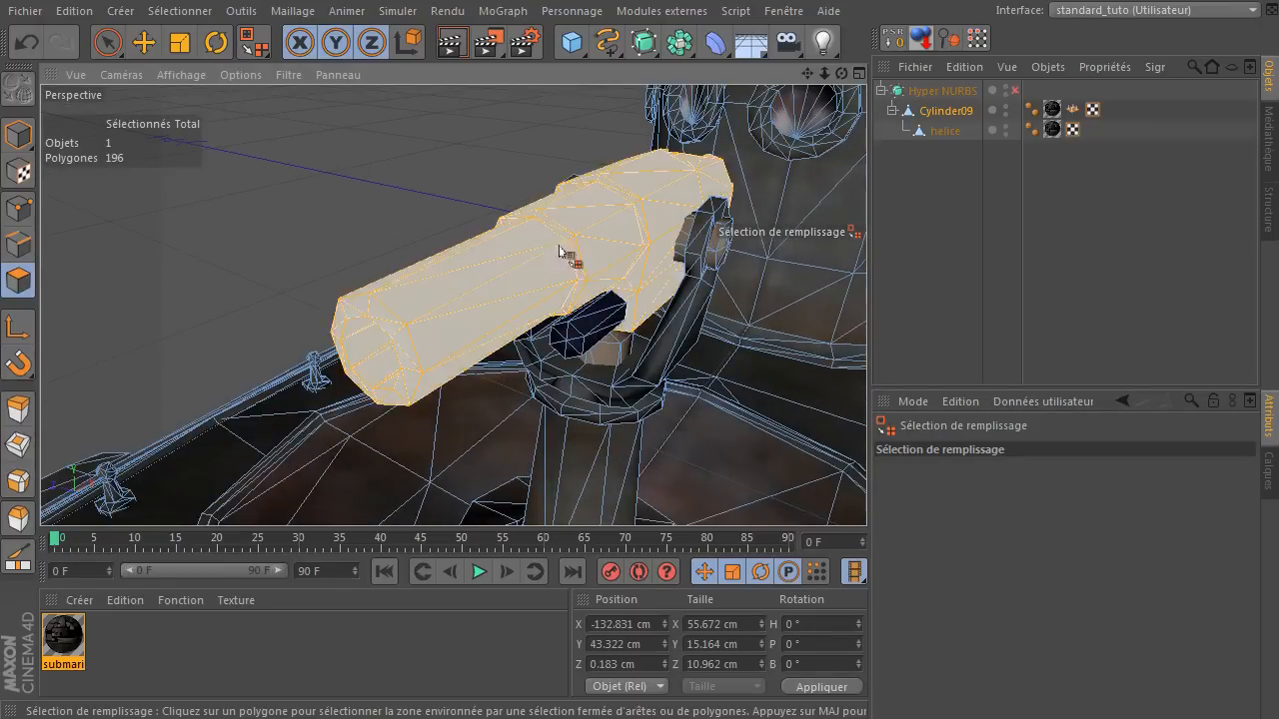
shift+click(576, 328)
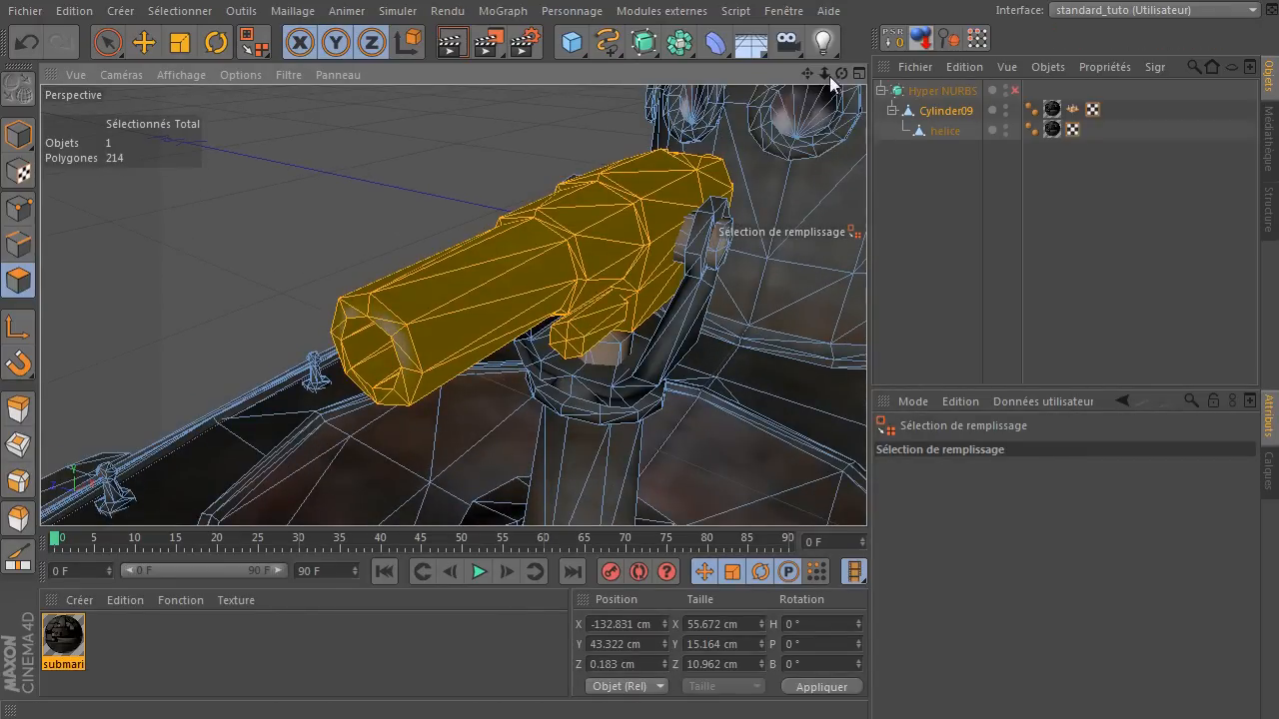
Add the second small tube under the barrel and the hexagonal pivot pin to the polygon selection.
drag(841, 73, 846, 28)
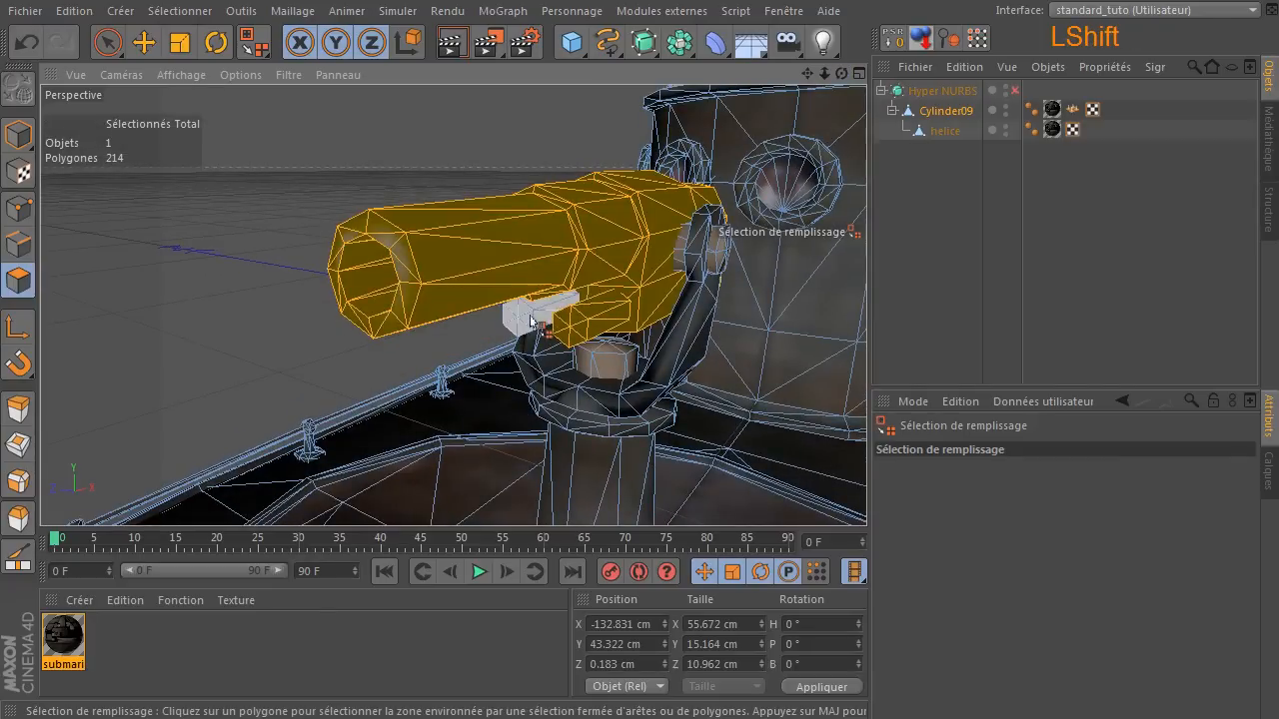
shift+click(534, 316)
drag(840, 73, 800, 73)
shift+click(586, 233)
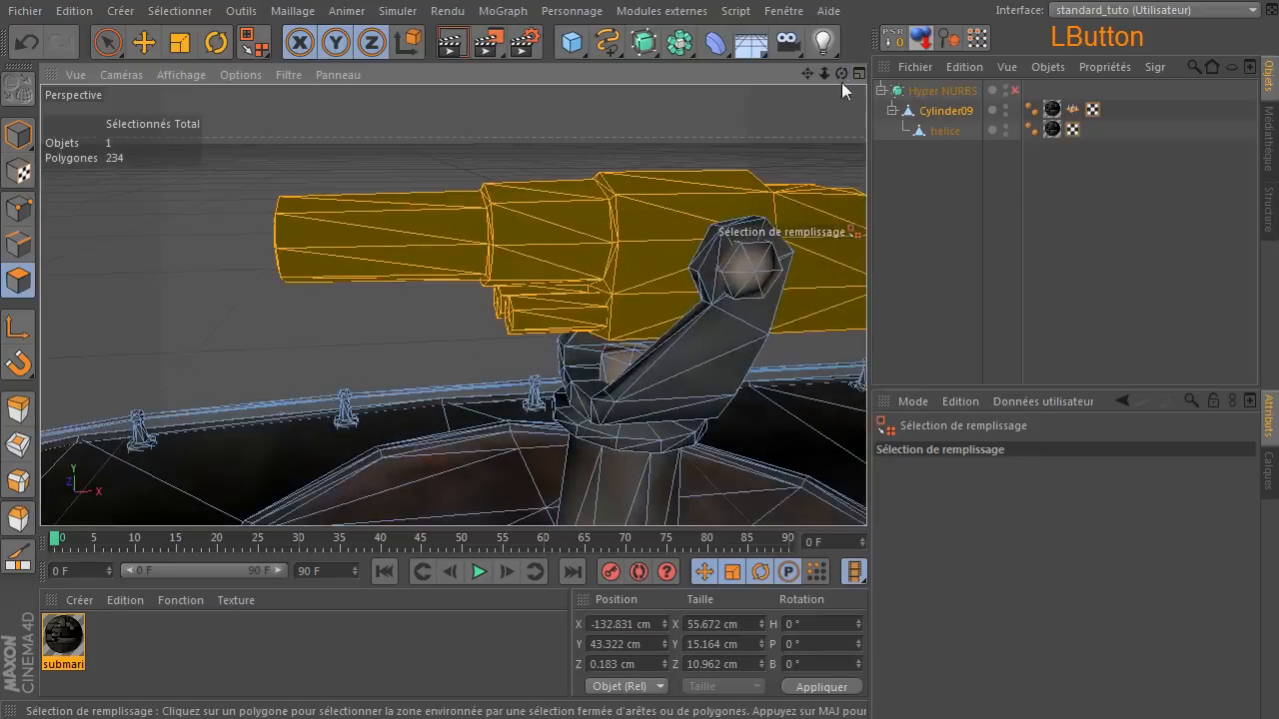
shift+click(745, 280)
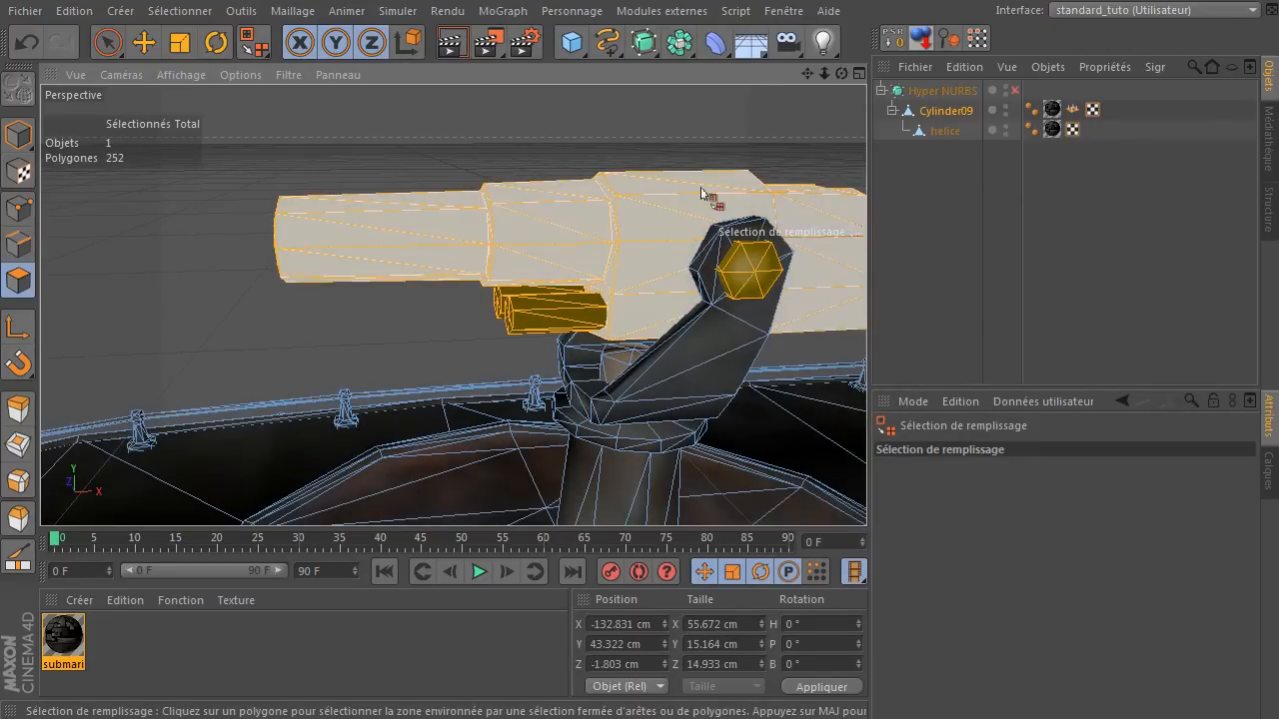
shift+click(475, 254)
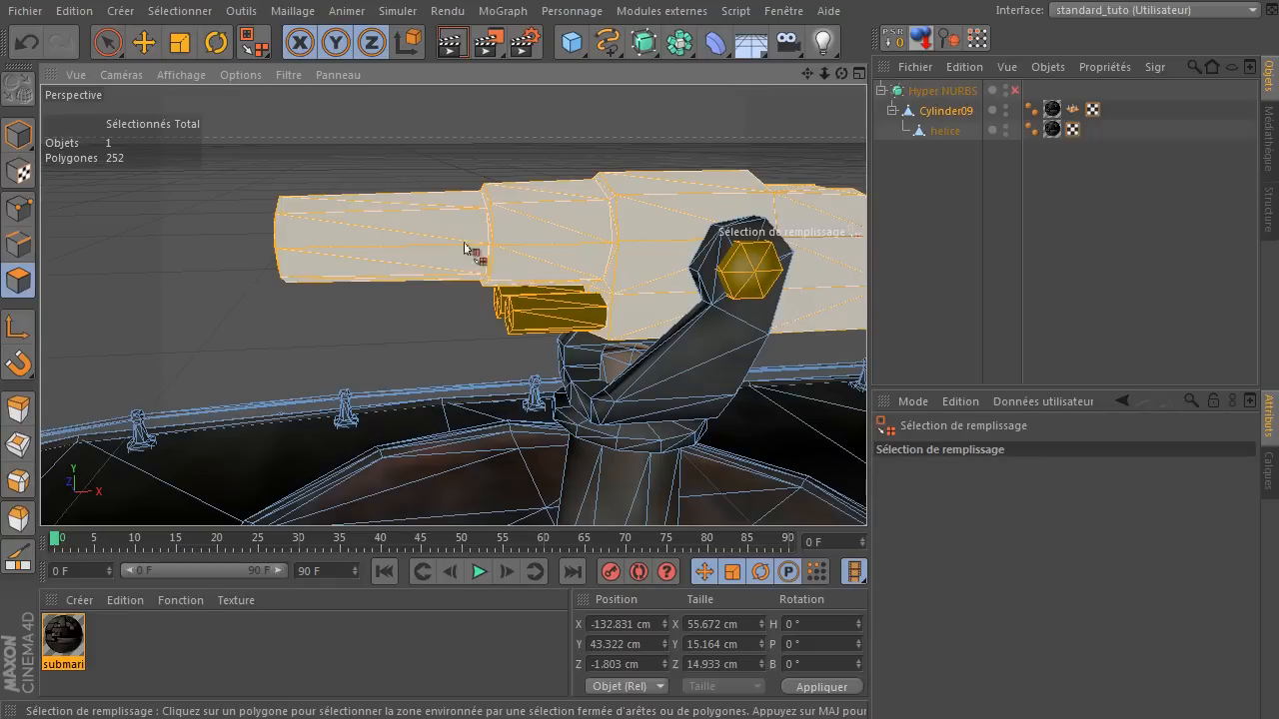
Split the selected gun polygons into a separate object and delete them from the original Cylinder09.
click(290, 11)
mouse_move(305, 60)
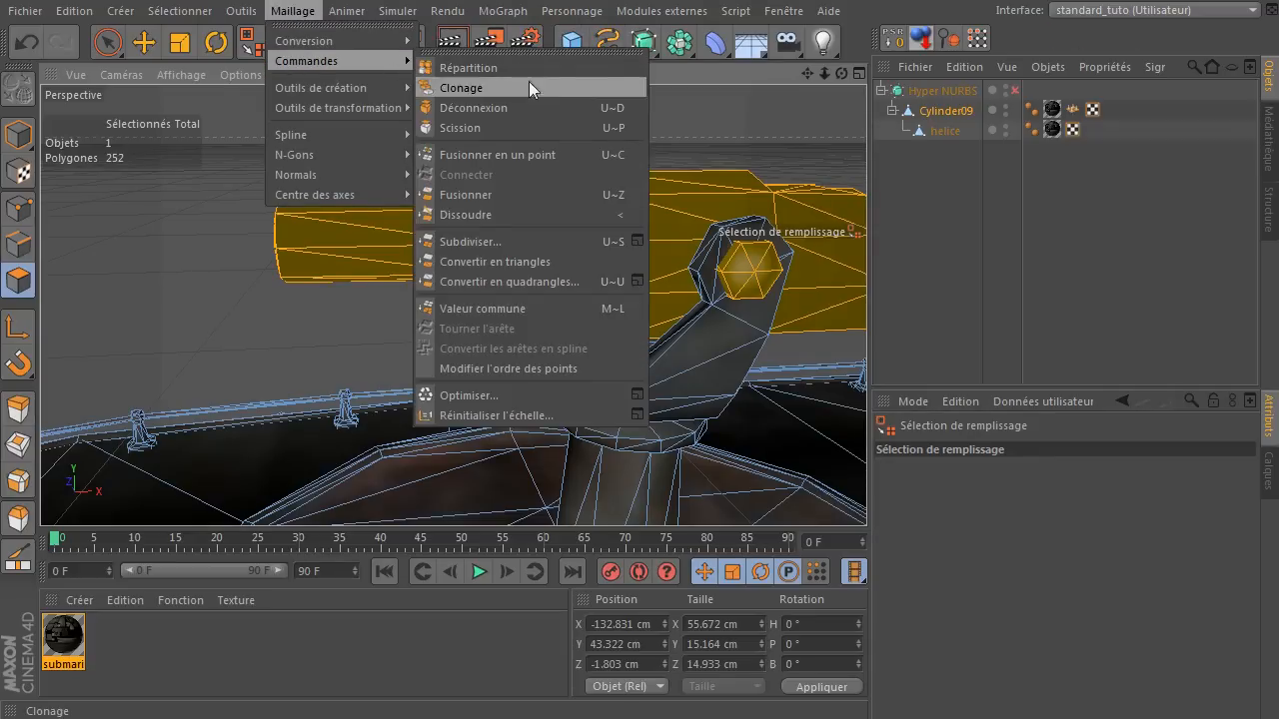
click(543, 128)
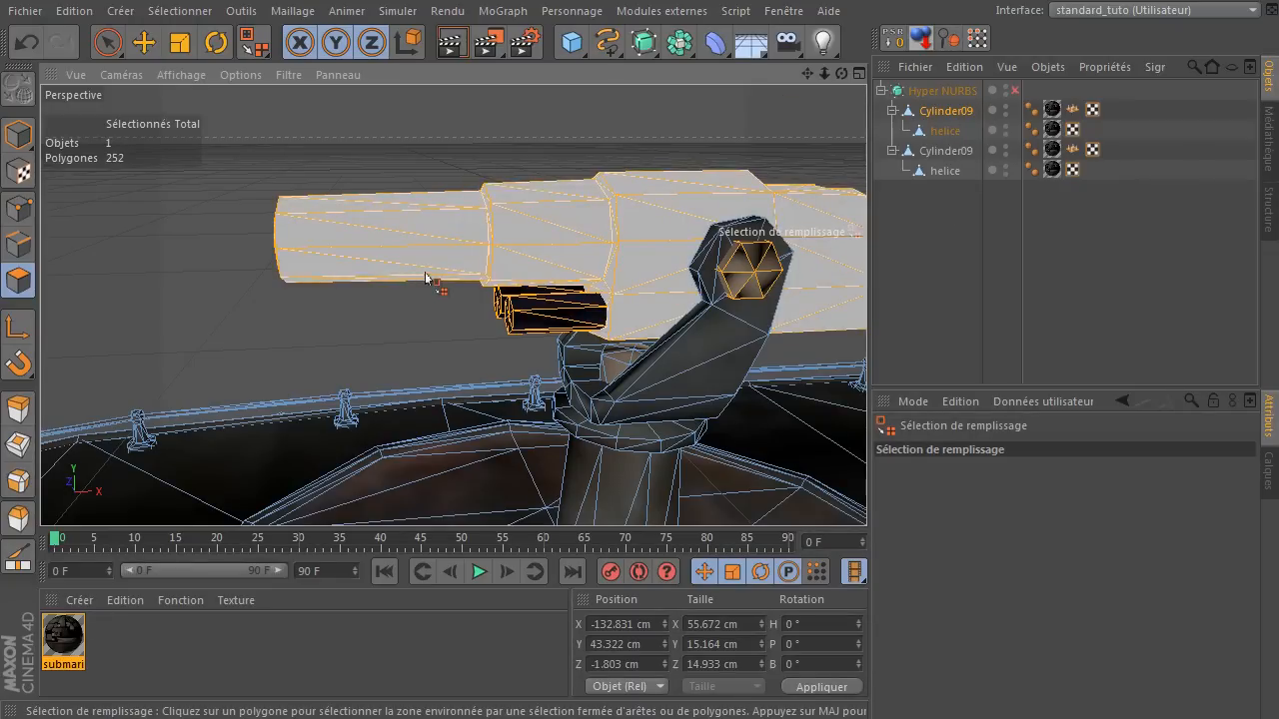
key(Delete)
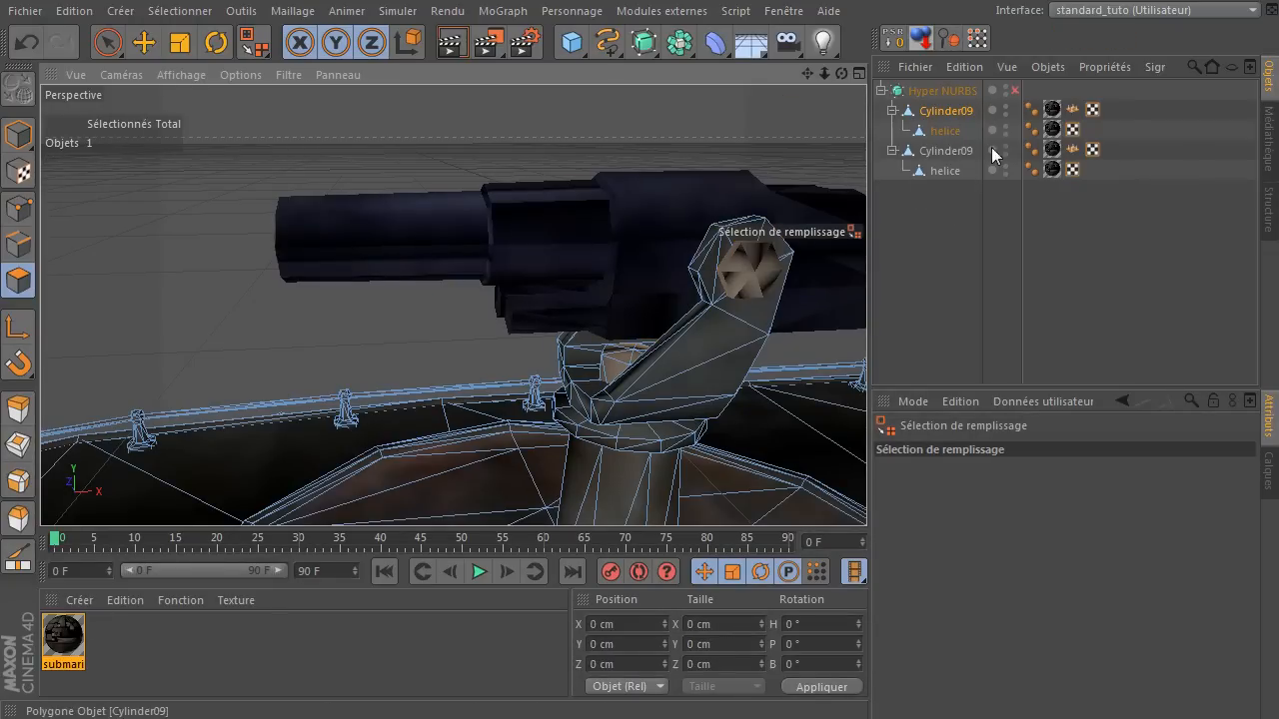
Delete the duplicate helice under the newly split Cylinder09.
click(943, 152)
click(942, 172)
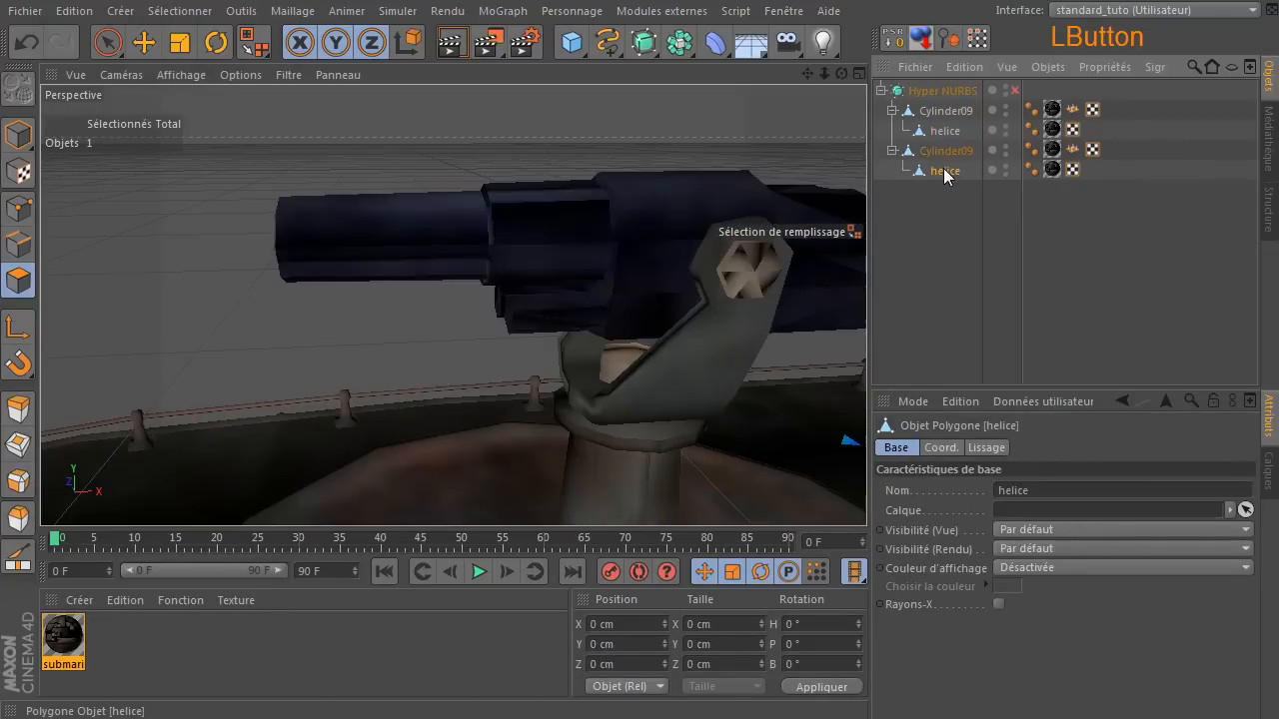
key(Delete)
Rename the split gun object canon and delete its Normal tag.
click(955, 152)
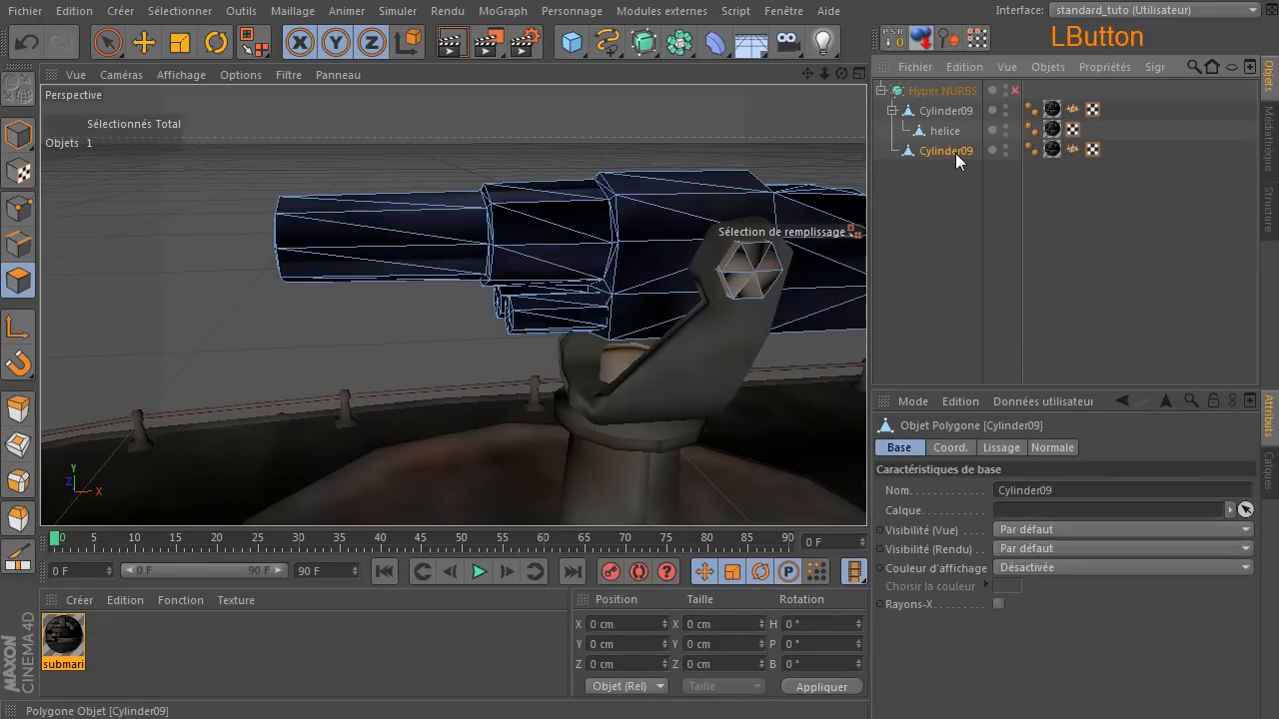
double_click(956, 152)
text(canon)
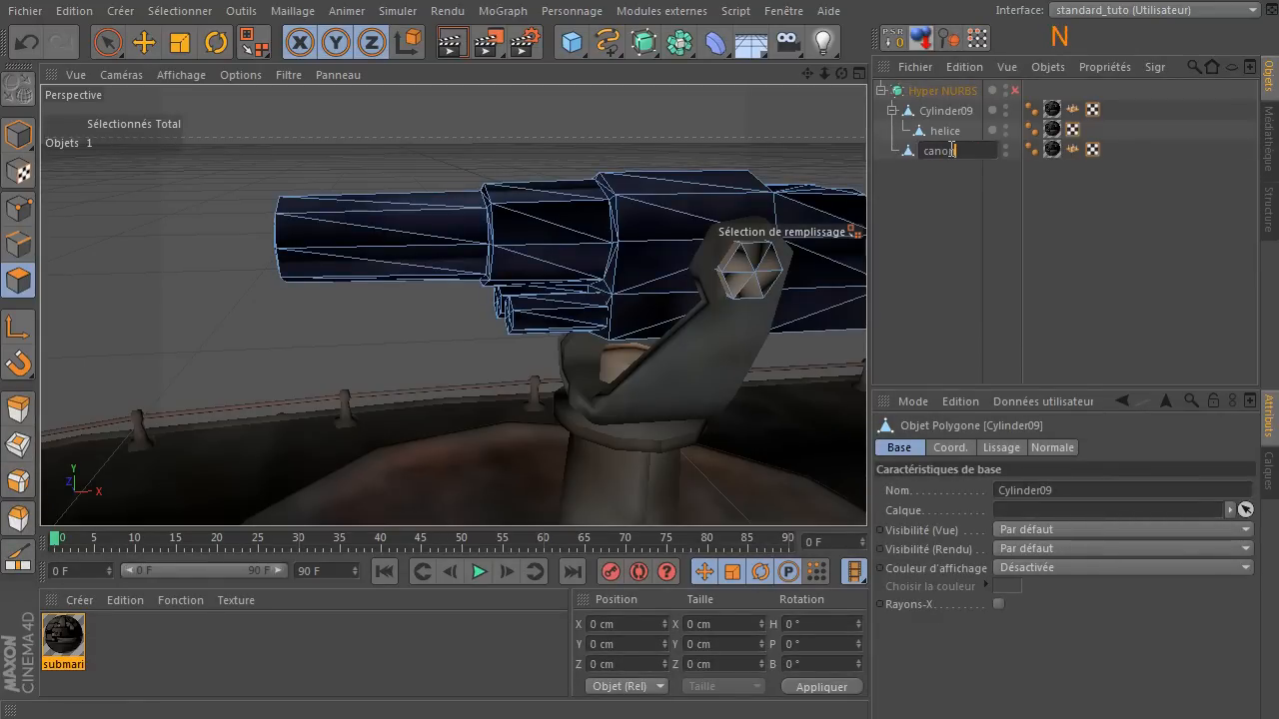
key(Return)
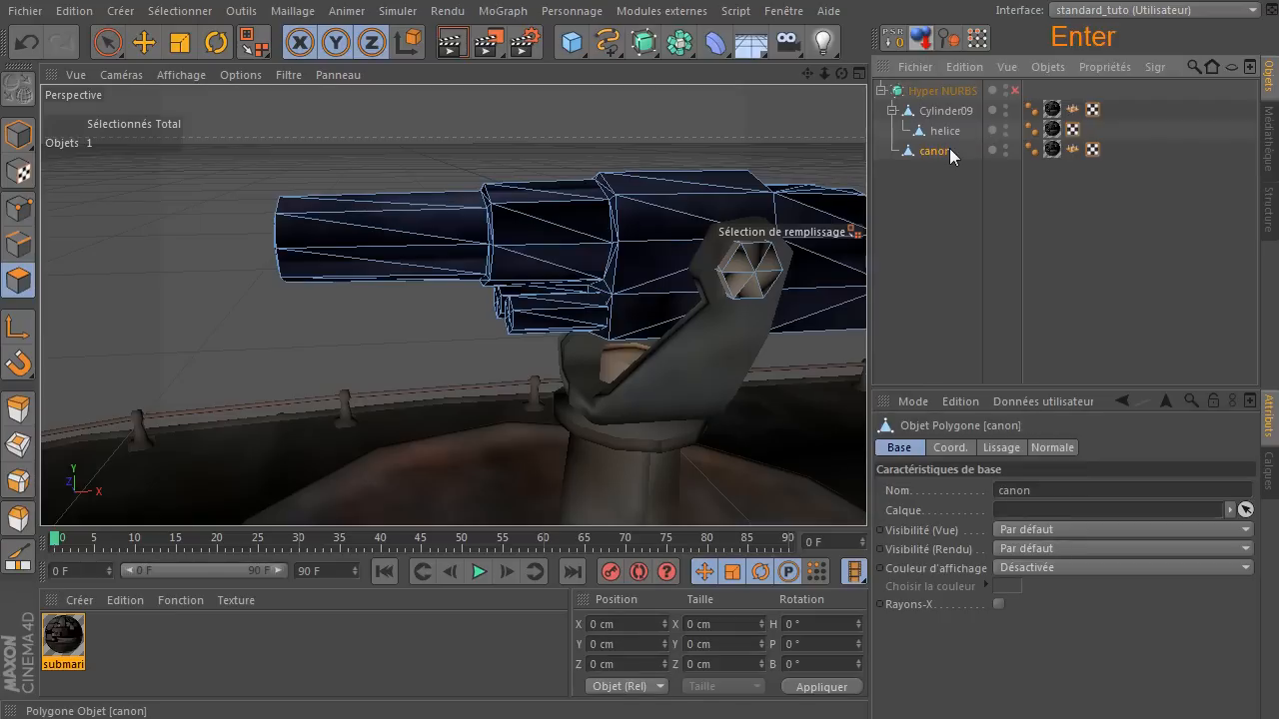
click(1072, 148)
key(Delete)
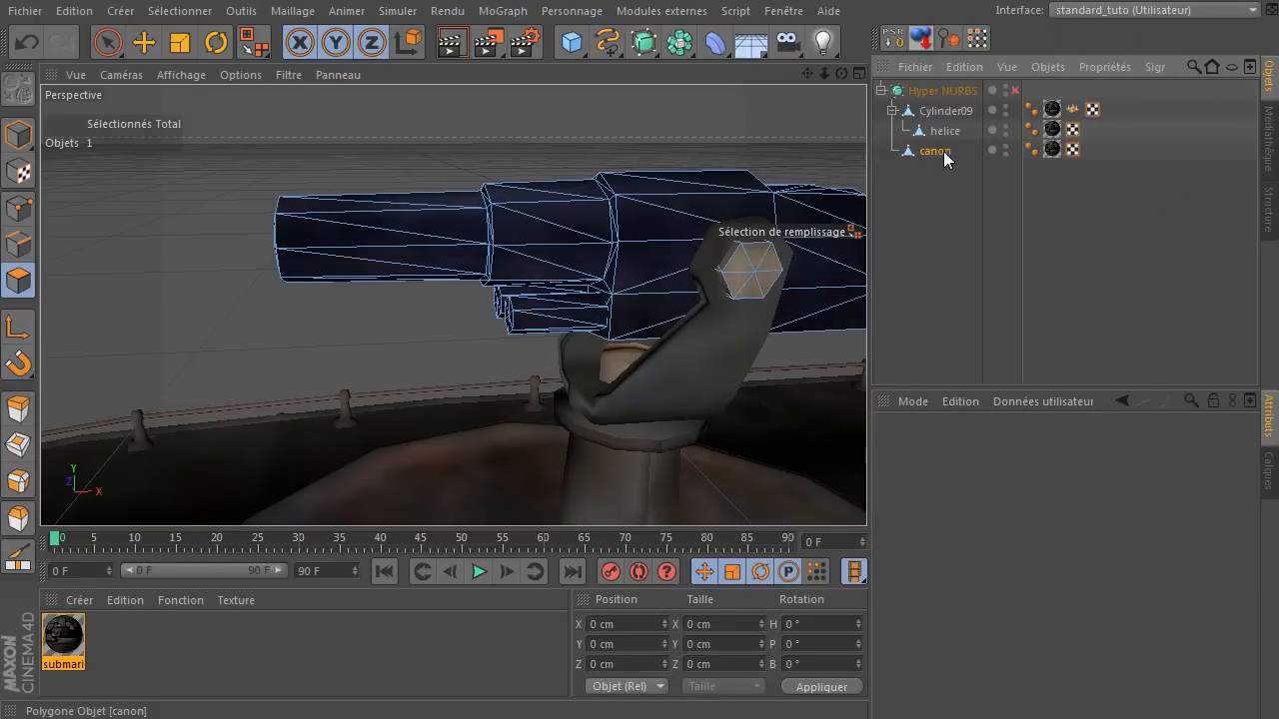
Enable axis modification for canon in model mode and move its axis up to the gun, at about X -121.7 cm, Y 40.8 cm.
click(18, 136)
click(19, 330)
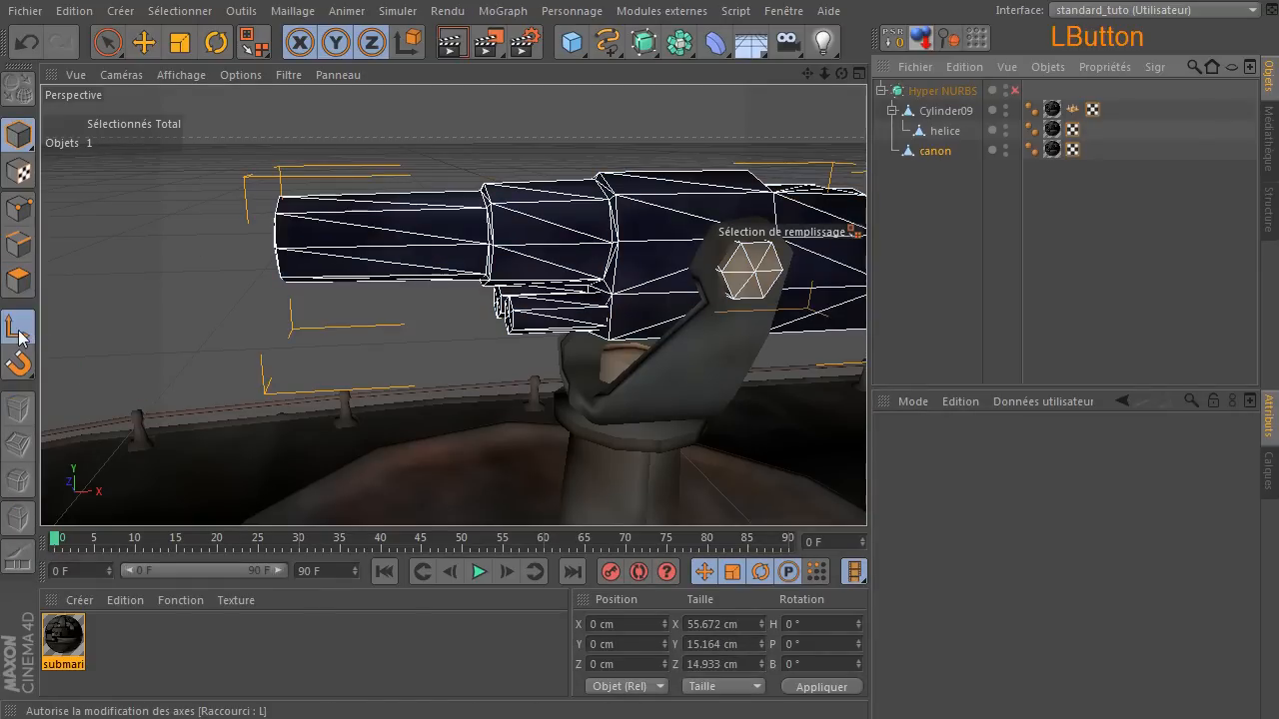
scroll(603, 343, down, 5)
scroll(454, 305, down, 3)
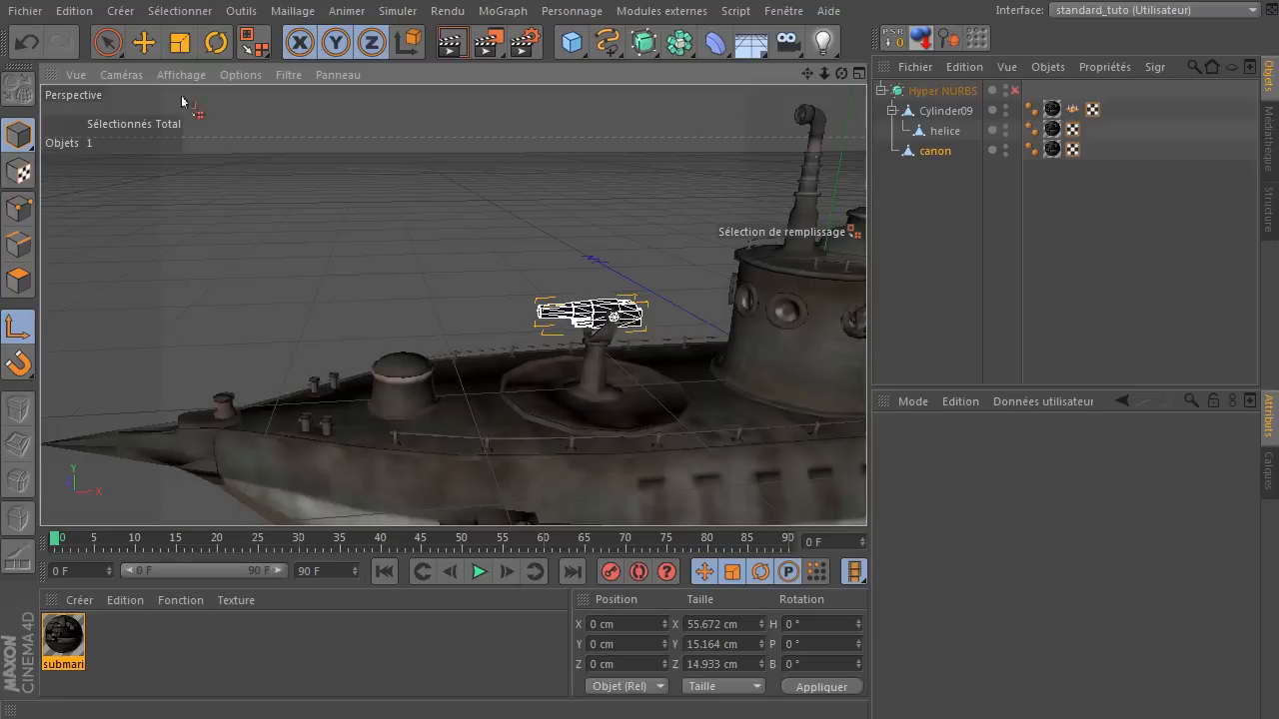
click(142, 42)
drag(846, 375, 651, 384)
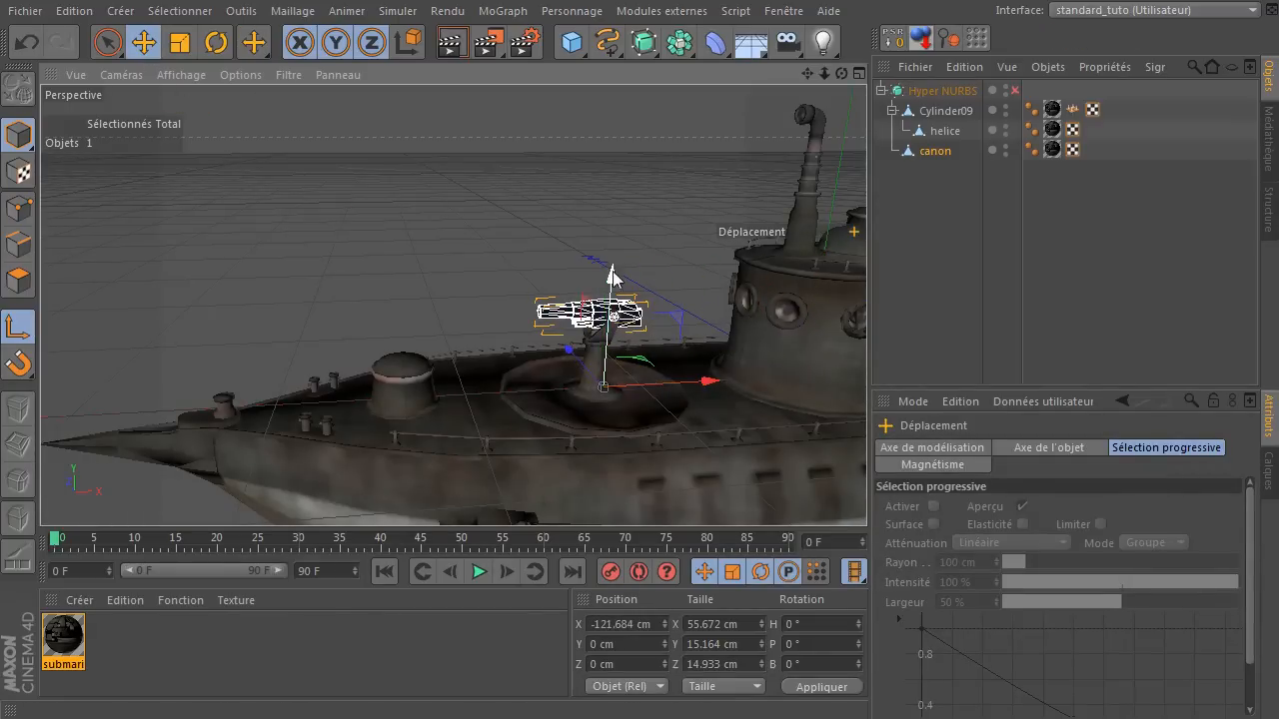
drag(614, 276, 628, 200)
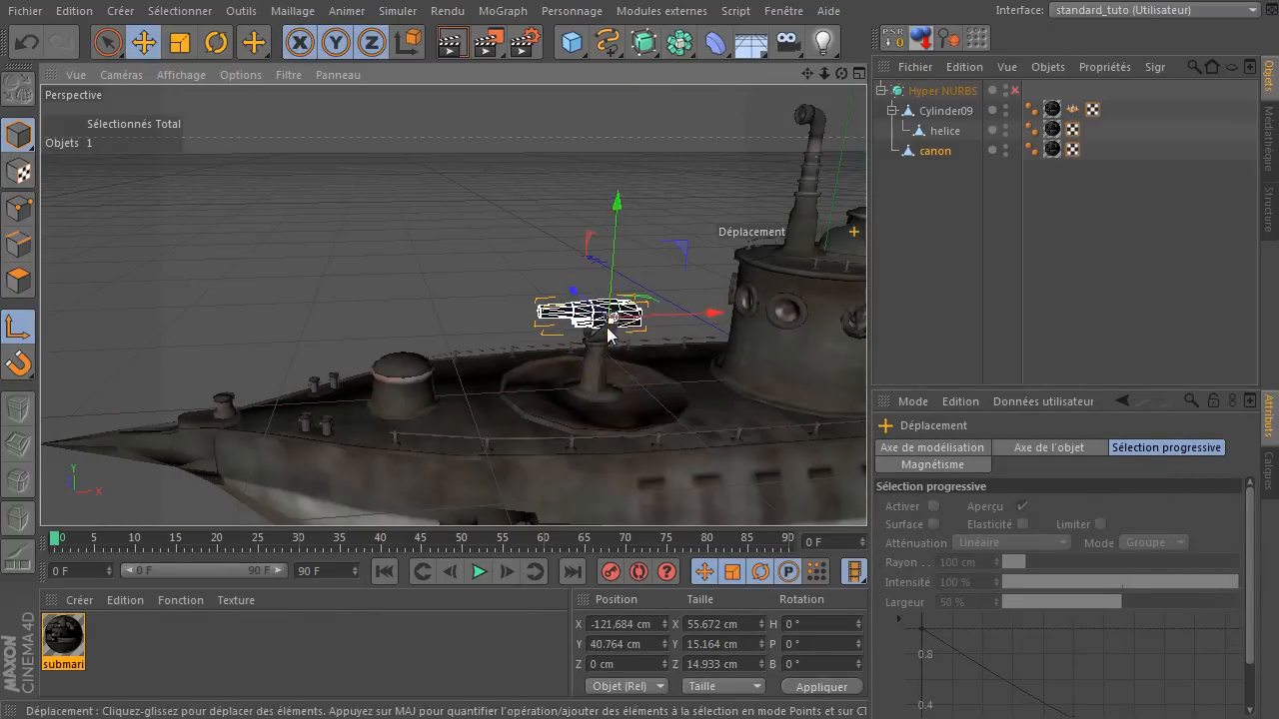
In the front view, move canon's axis onto the centre of the hexagonal pivot pin, at about X -122.495 cm, Y 43.526 cm.
middle_click(607, 326)
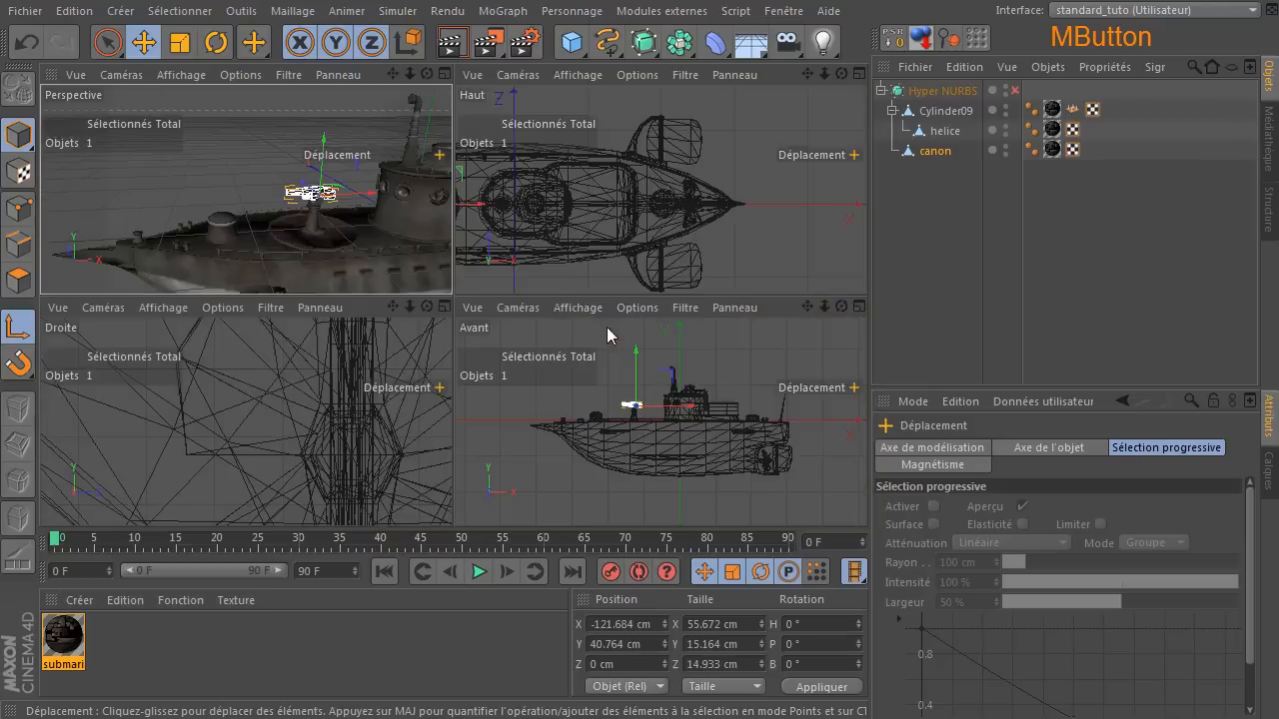
middle_click(644, 400)
drag(824, 75, 949, 80)
drag(807, 78, 1150, 269)
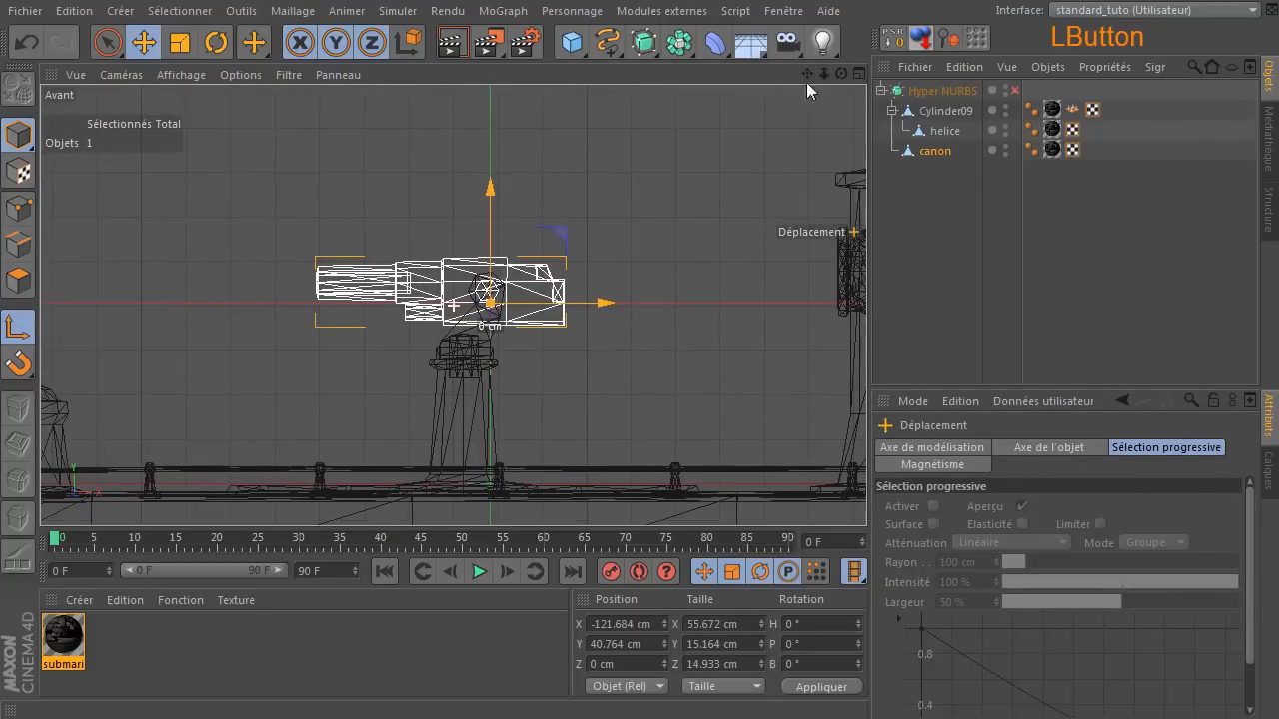
scroll(457, 292, up, 8)
scroll(458, 290, up, 5)
drag(808, 76, 641, 165)
scroll(619, 270, up, 2)
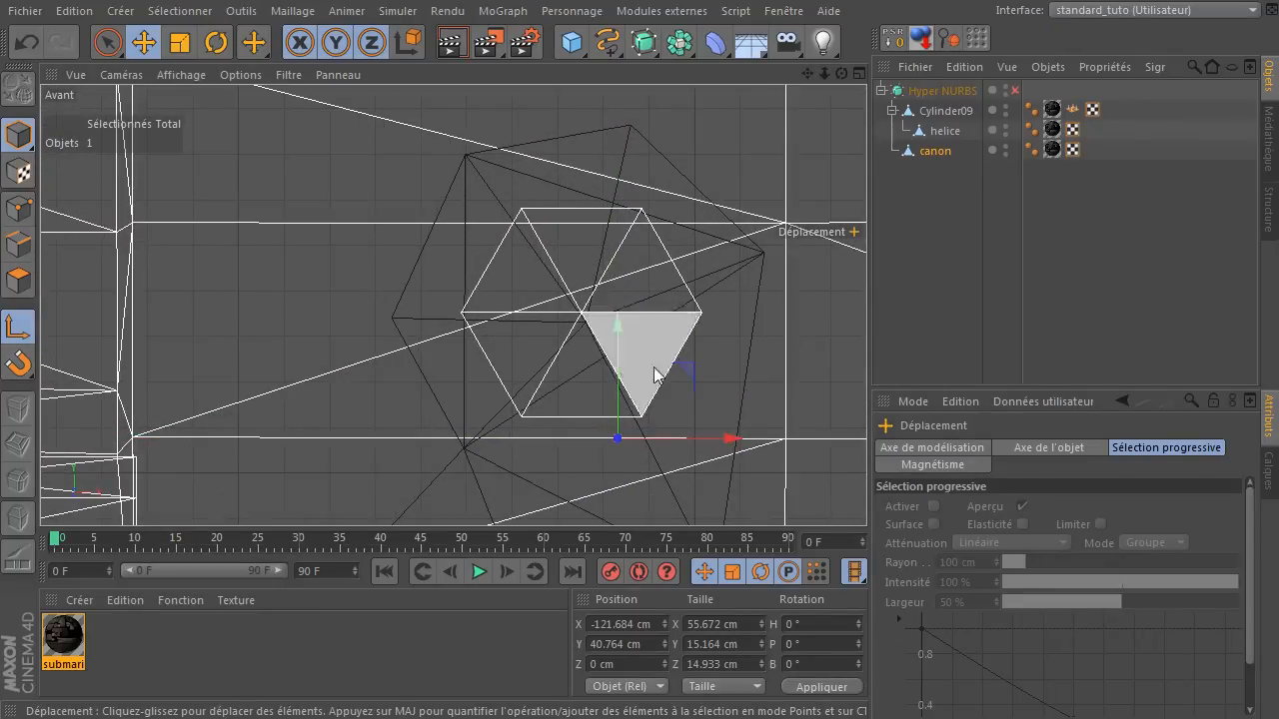
drag(679, 366, 657, 252)
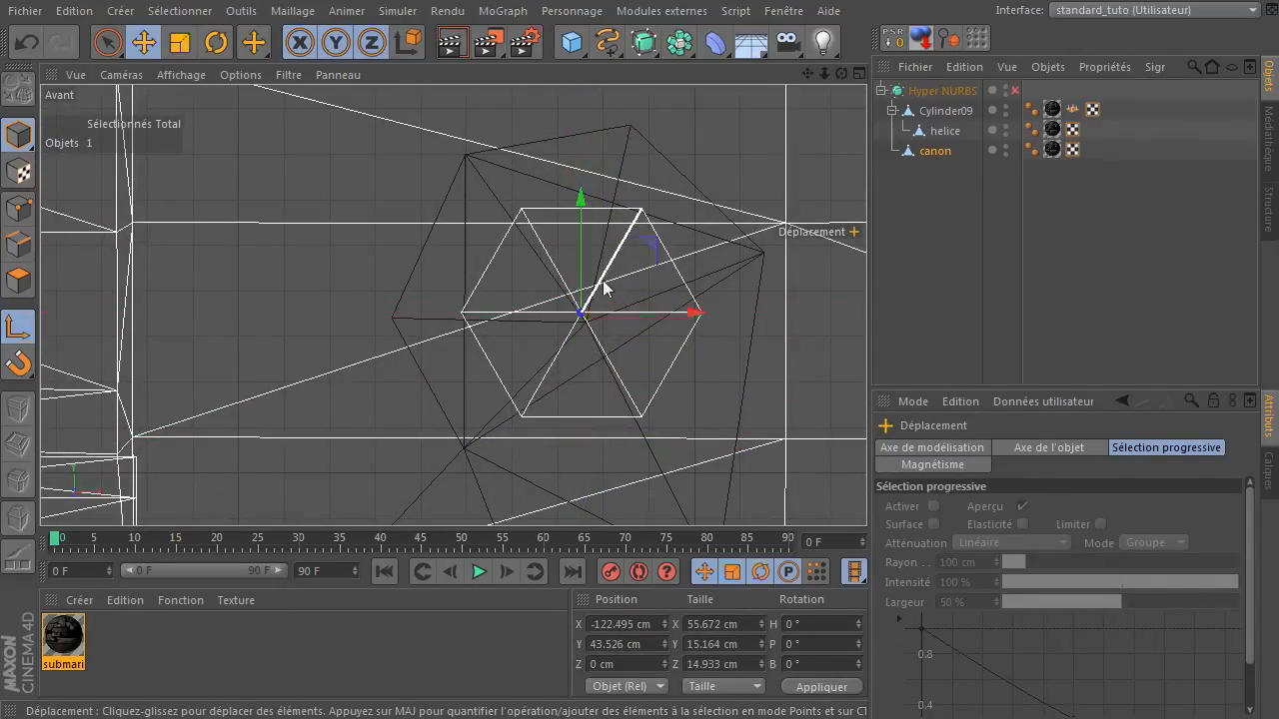
Fine-tune canon's axis along X to about -122.476 cm so it sits on the pin's centre vertex.
scroll(599, 300, up, 6)
scroll(595, 304, up, 1)
mouse_move(428, 305)
mouse_down()
mouse_move(442, 303)
mouse_move(432, 303)
mouse_up()
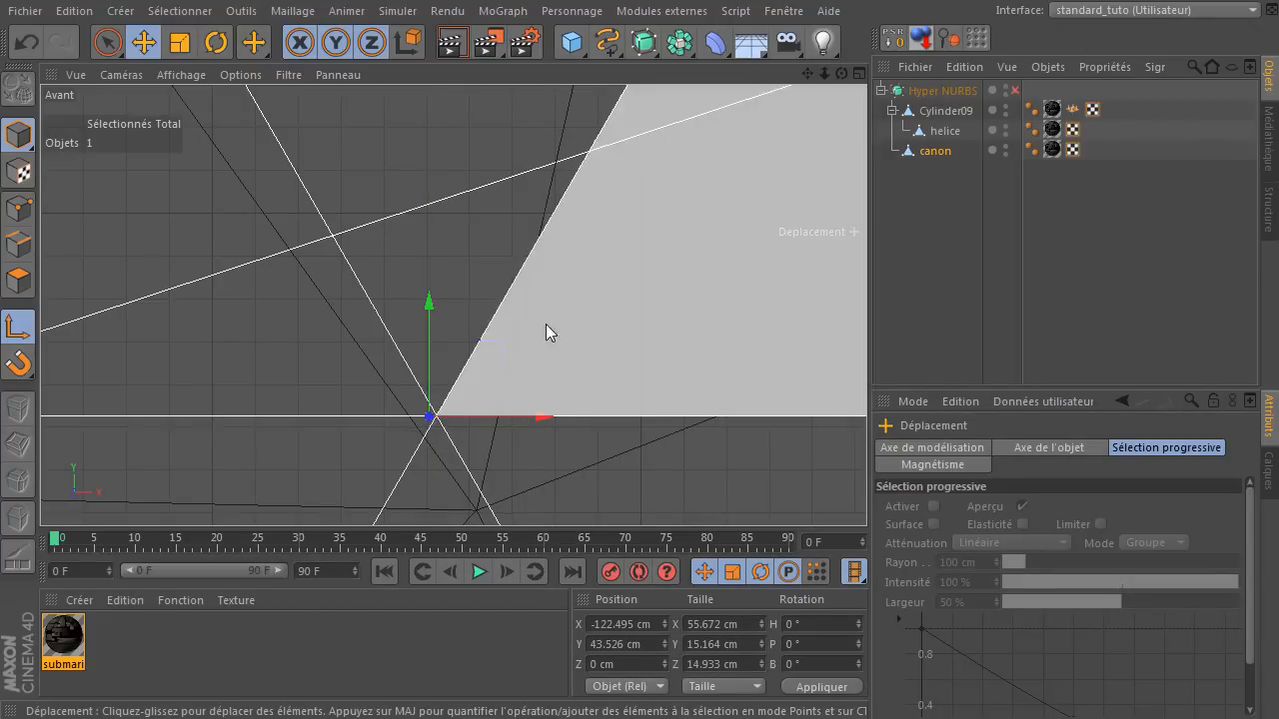
drag(537, 418, 542, 420)
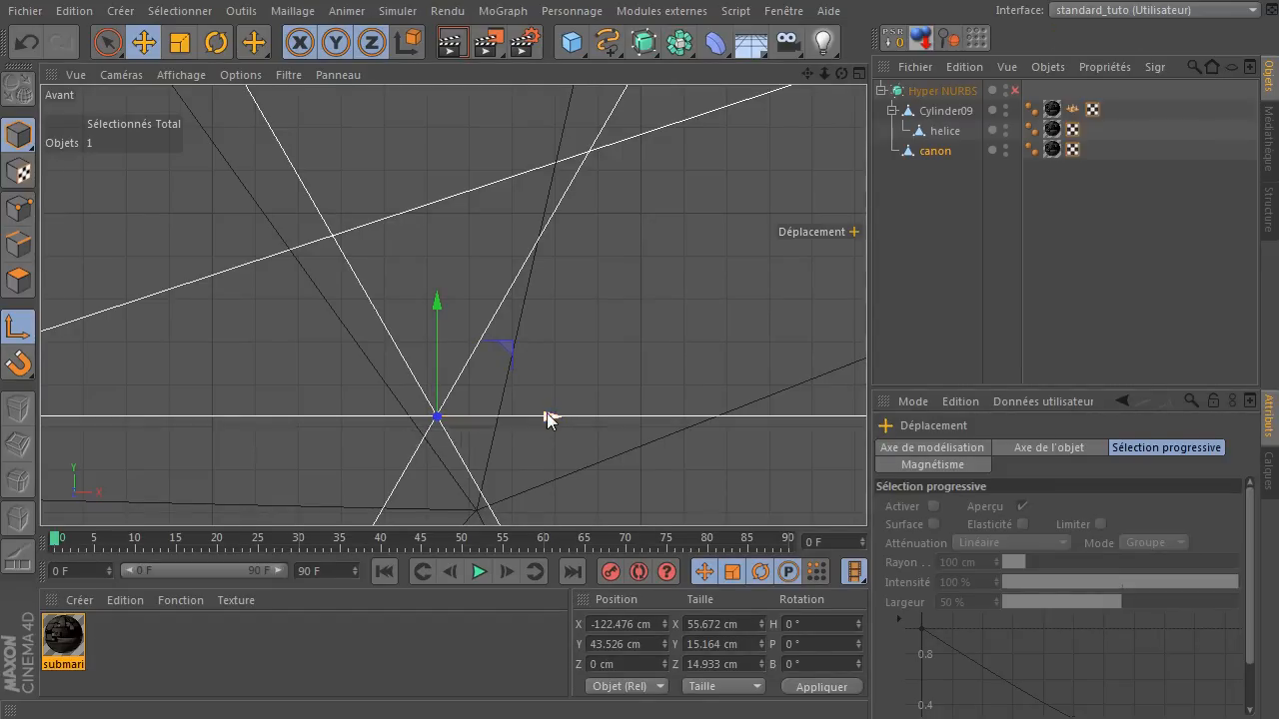
Disable axis modification and select canon again.
scroll(606, 450, down, 5)
scroll(608, 452, down, 6)
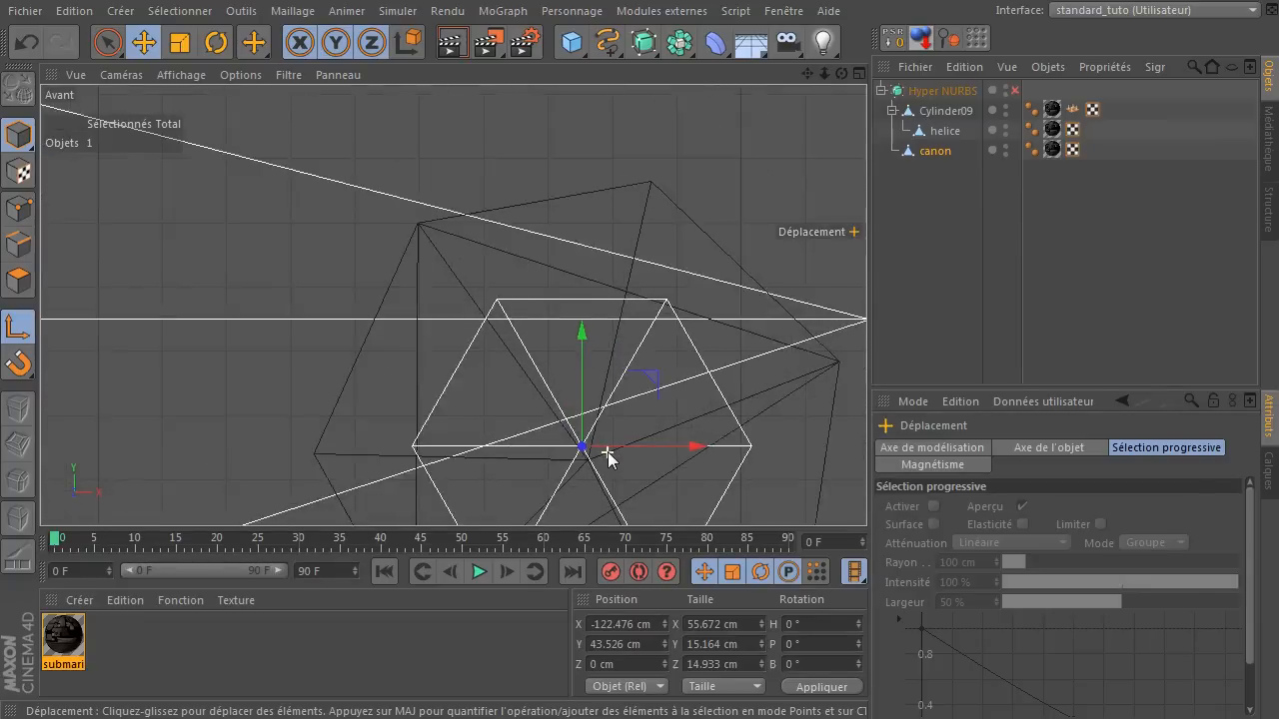
click(625, 155)
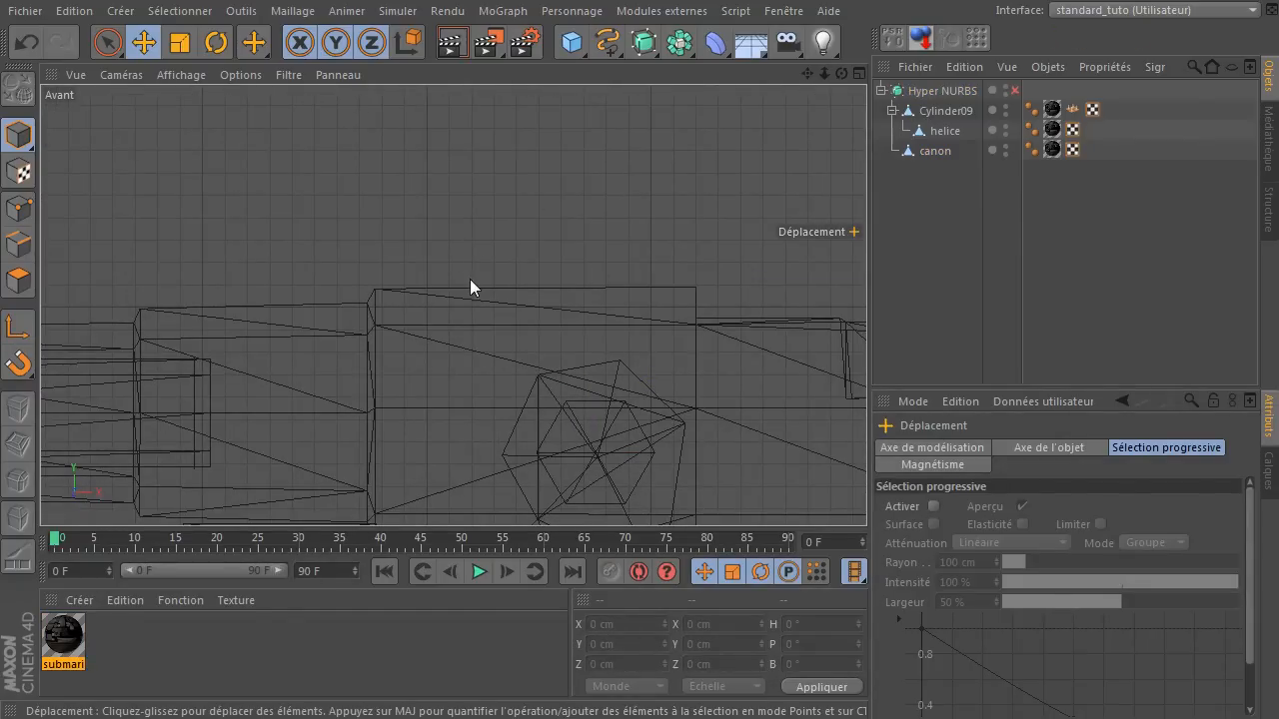
scroll(465, 286, down, 3)
click(942, 152)
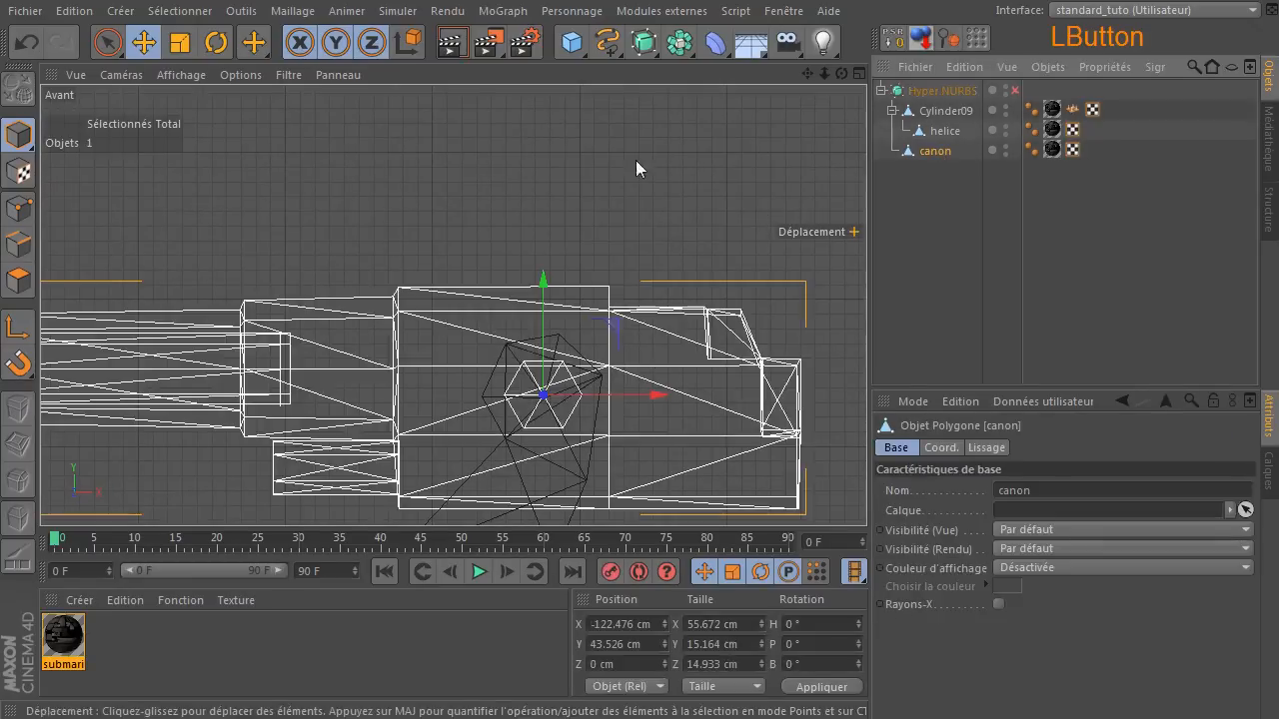
Test the new pivot by rotating canon about its Z axis in the perspective view, and undo the rotation.
middle_click(379, 199)
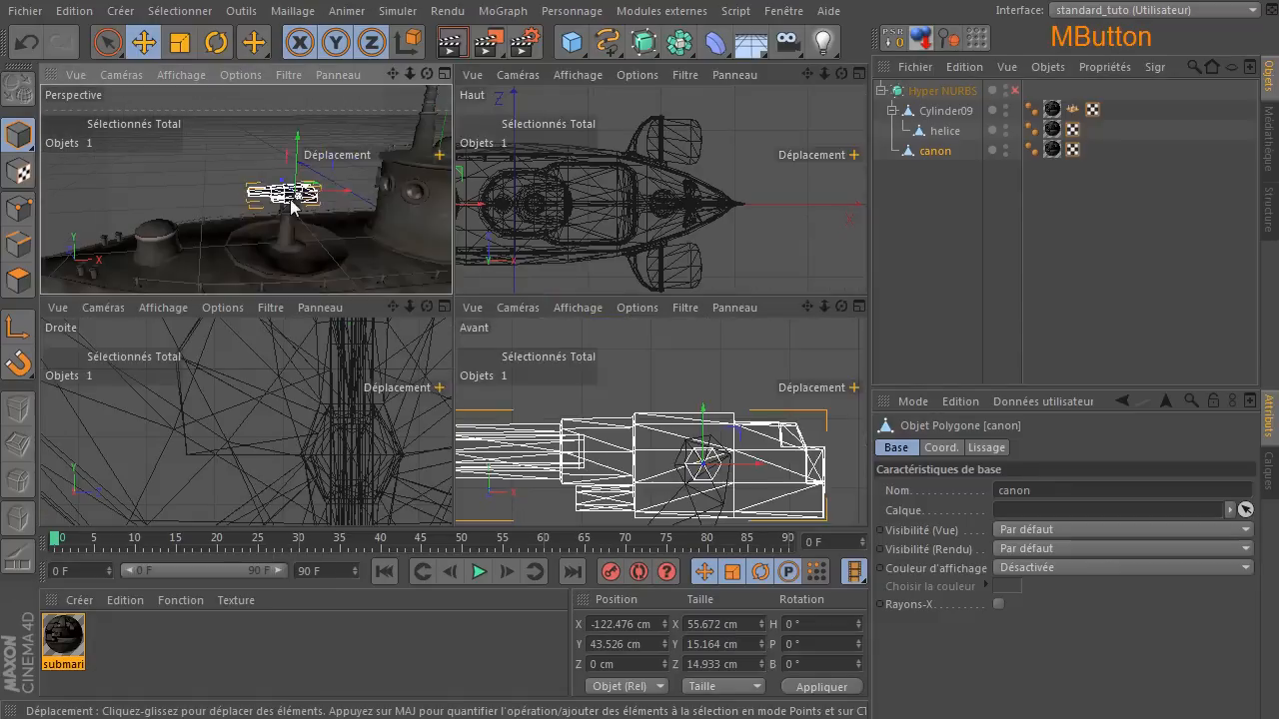
middle_click(290, 204)
click(215, 42)
drag(517, 266, 531, 291)
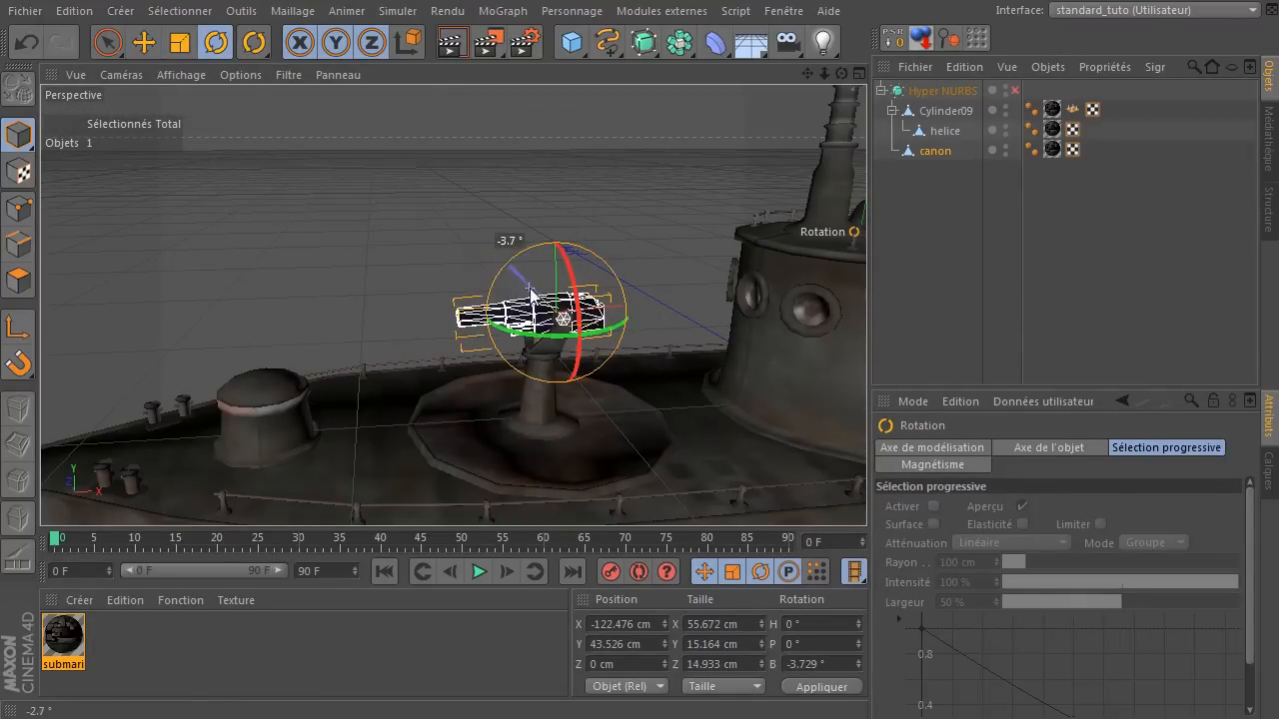
click(26, 43)
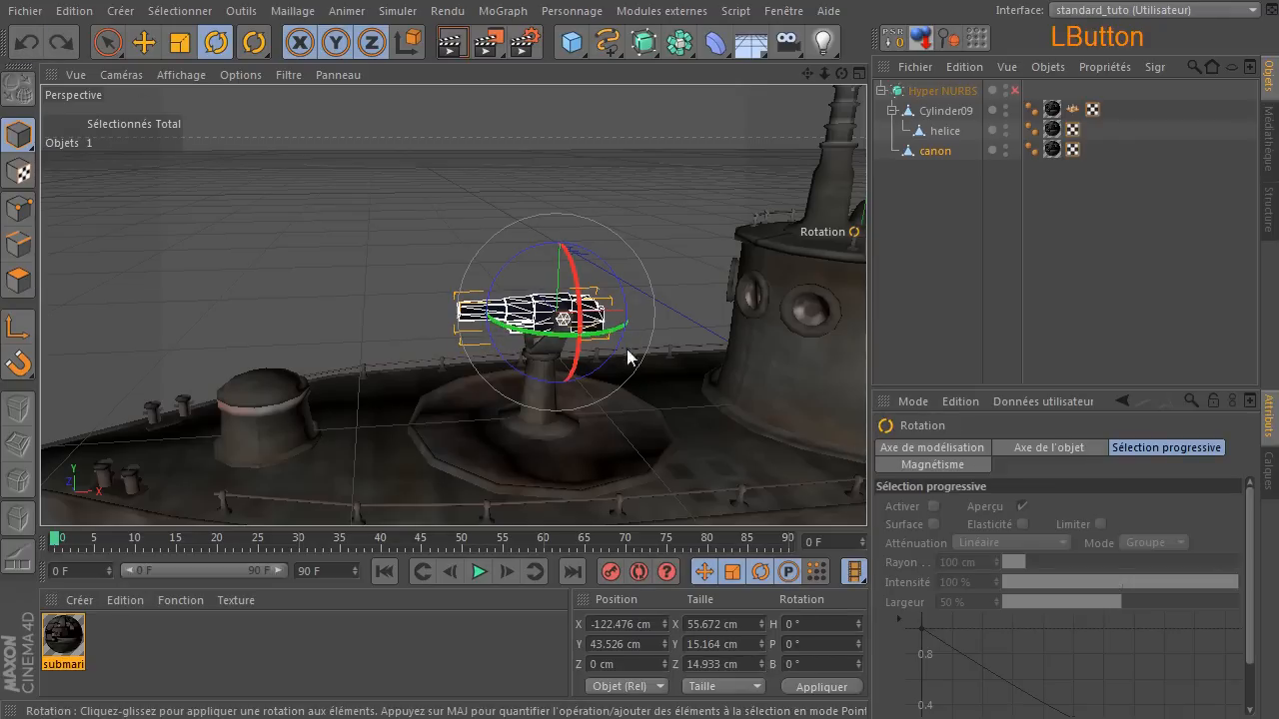
Move helice out of the Cylinder09 and Hyper NURBS hierarchy to the top level of the object list.
click(244, 212)
click(943, 113)
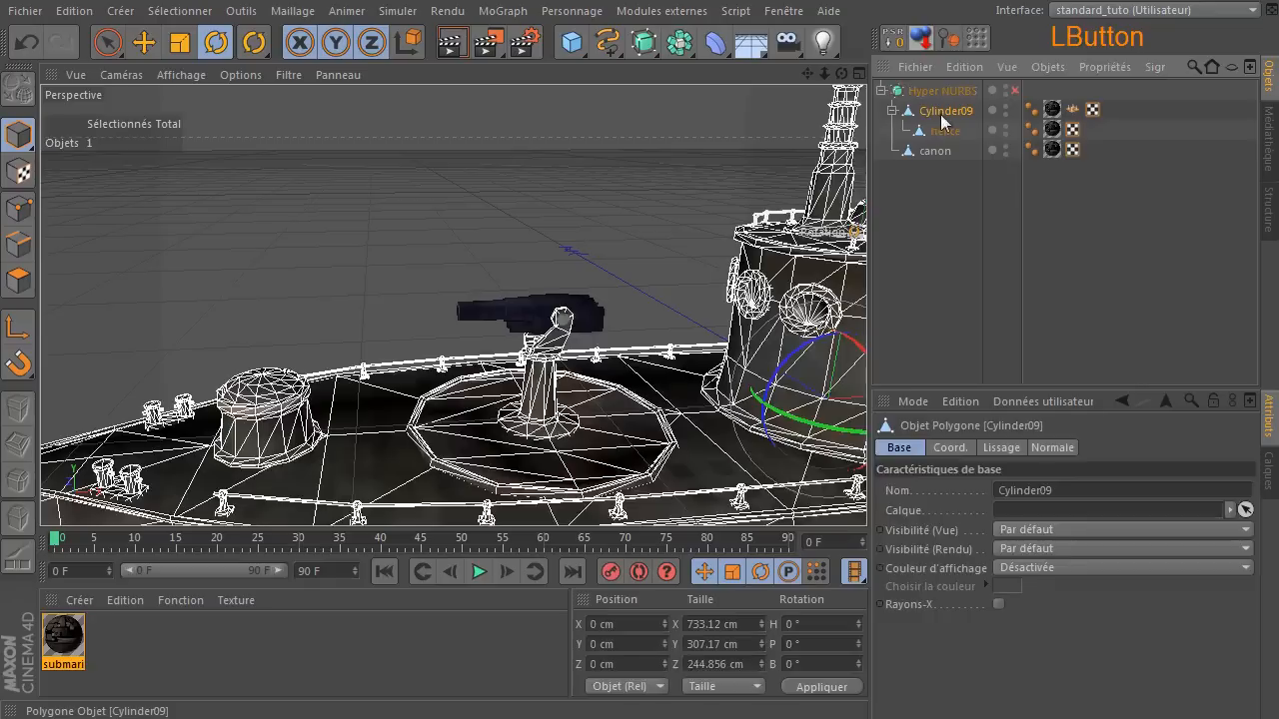
scroll(489, 391, up, 2)
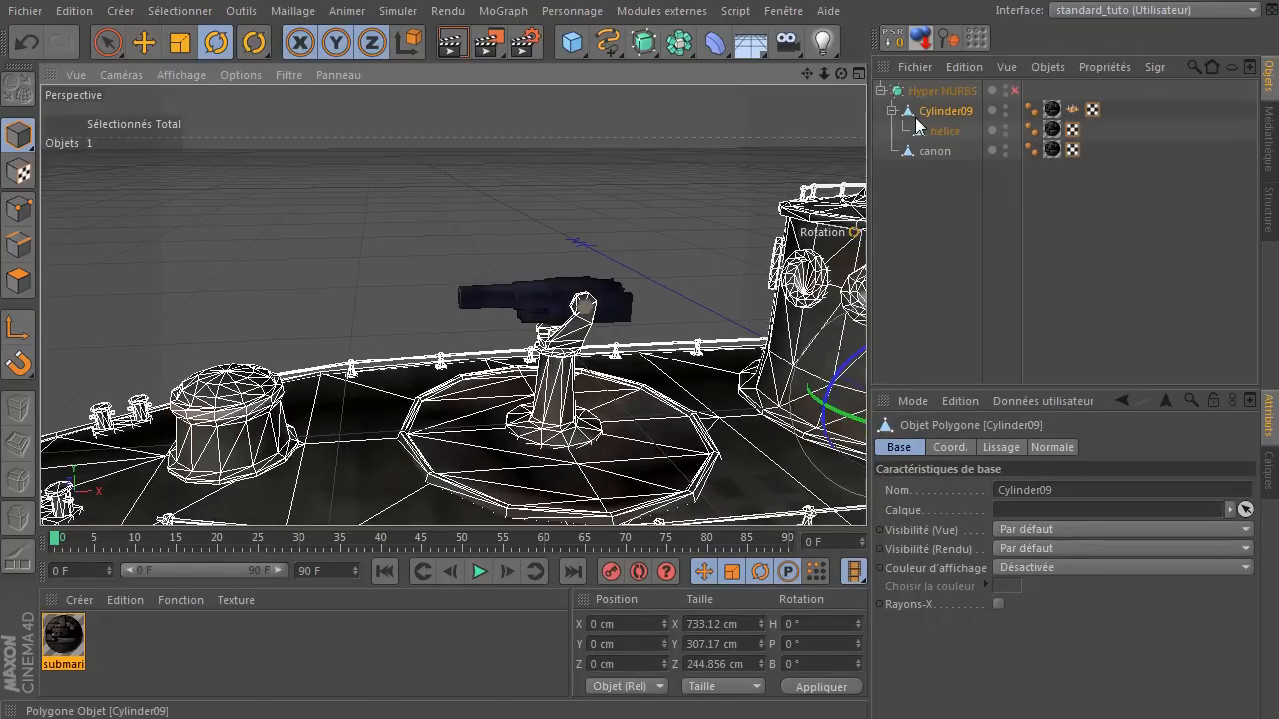
drag(921, 138, 914, 177)
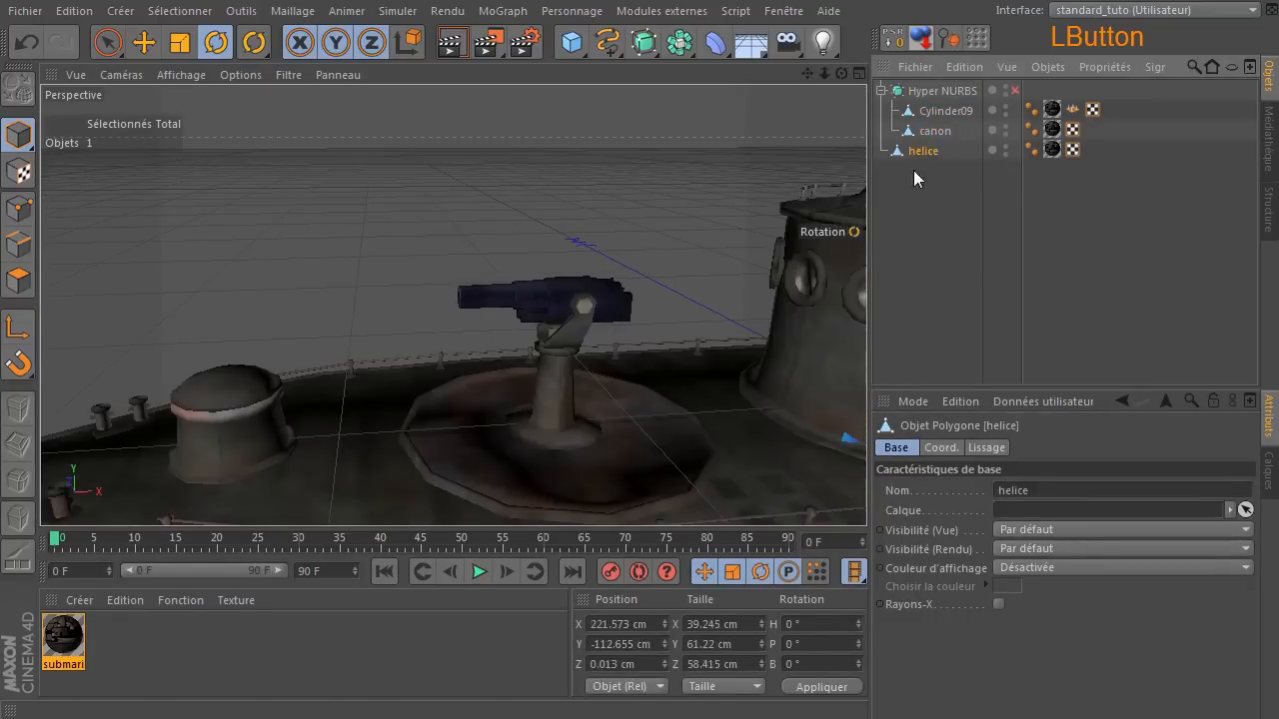
Select the polygons of the deck gun's support bracket on Cylinder09 with Fill Selection in polygon mode.
click(941, 111)
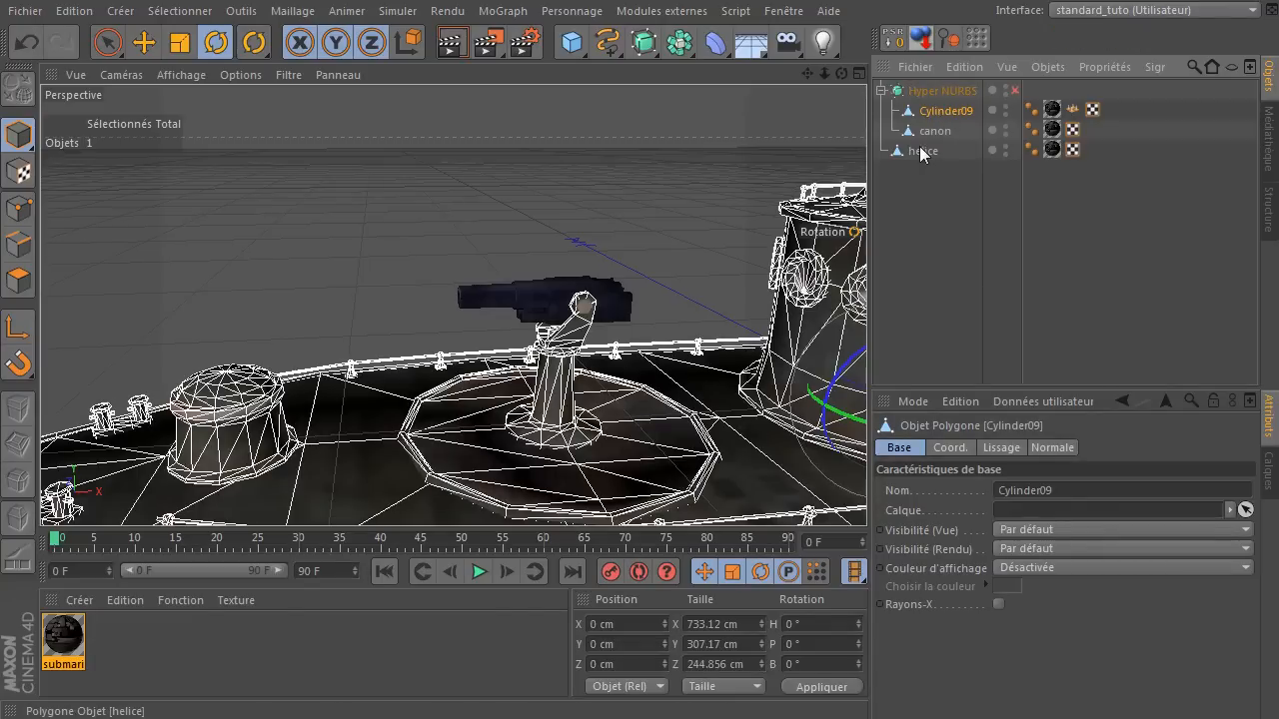
click(938, 114)
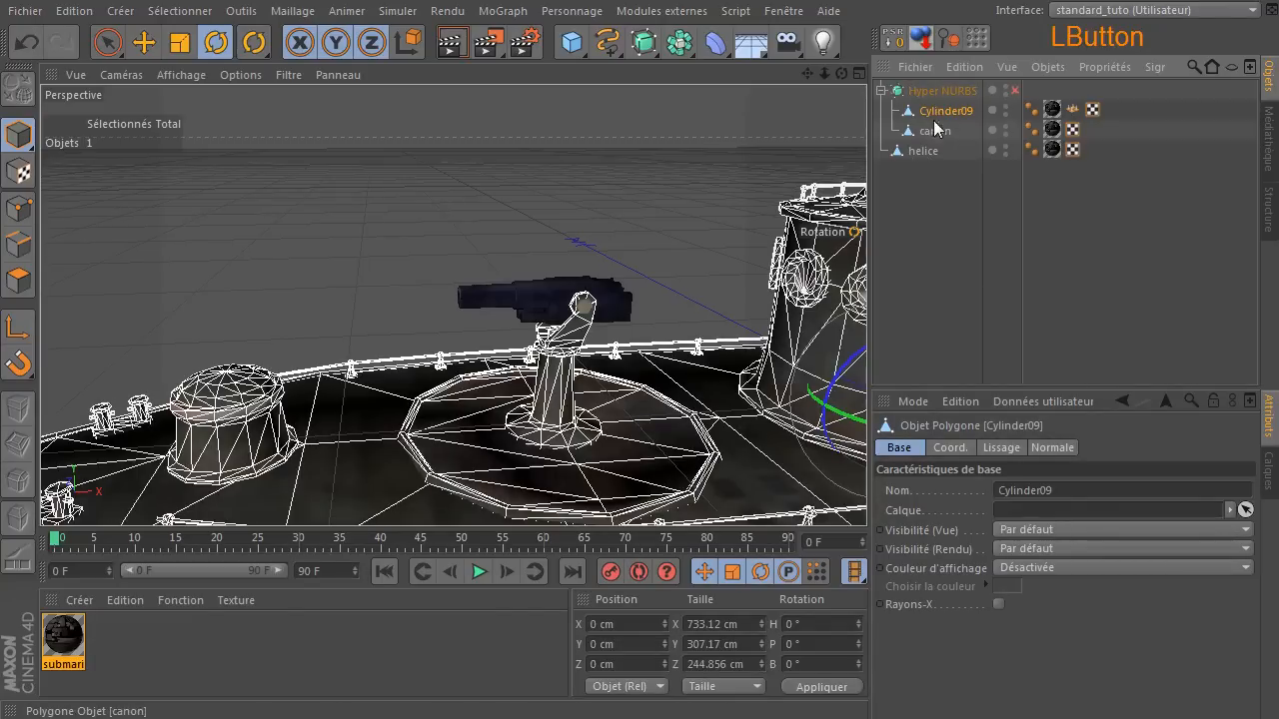
click(18, 282)
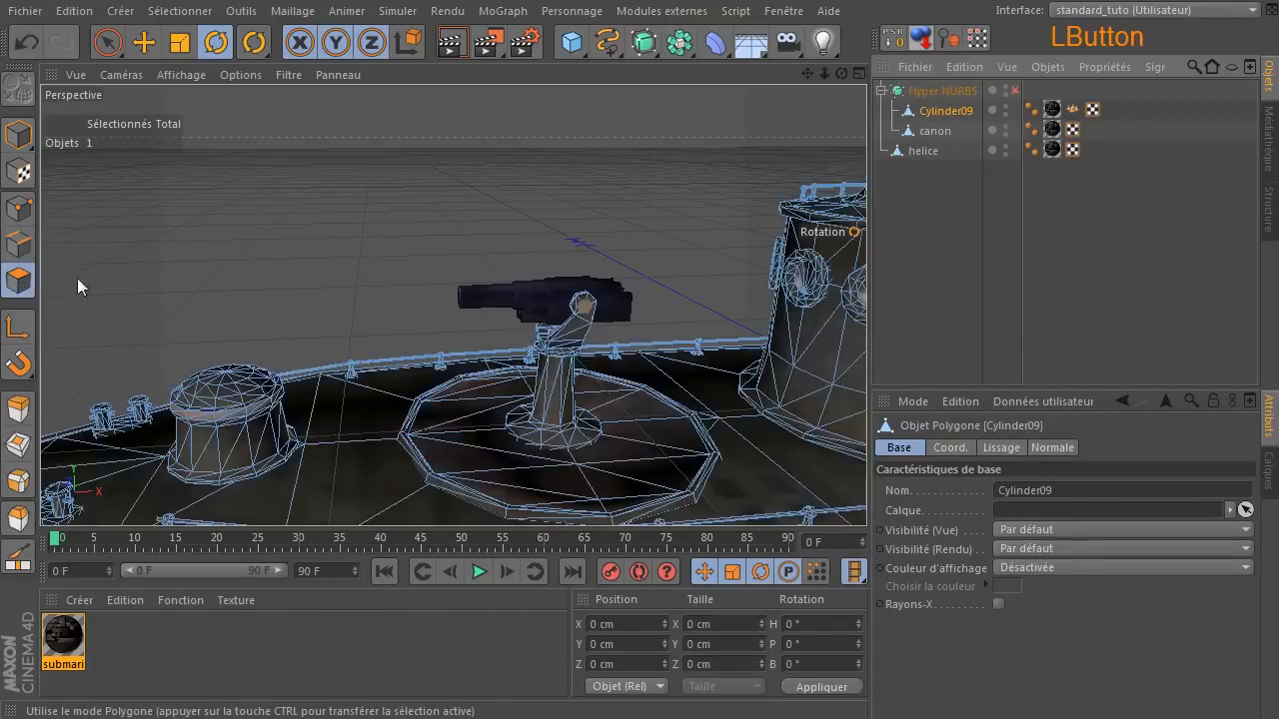
key(u)
key(f)
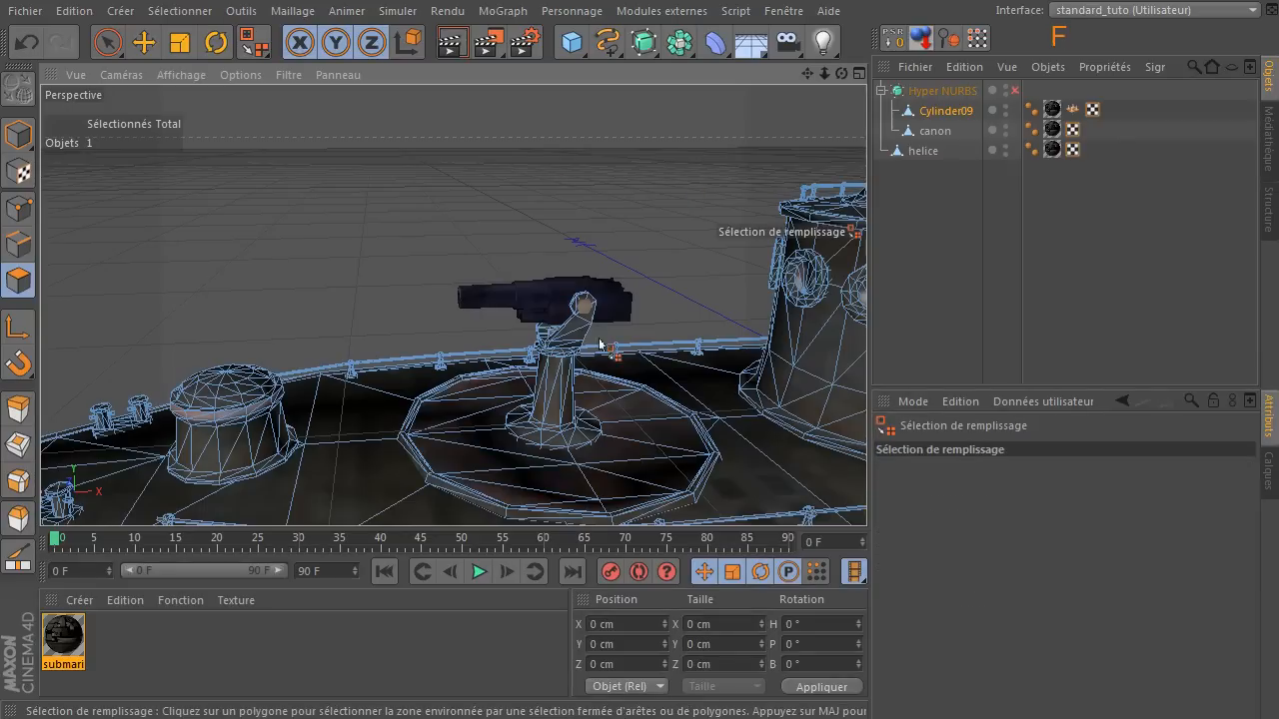
click(565, 337)
click(564, 337)
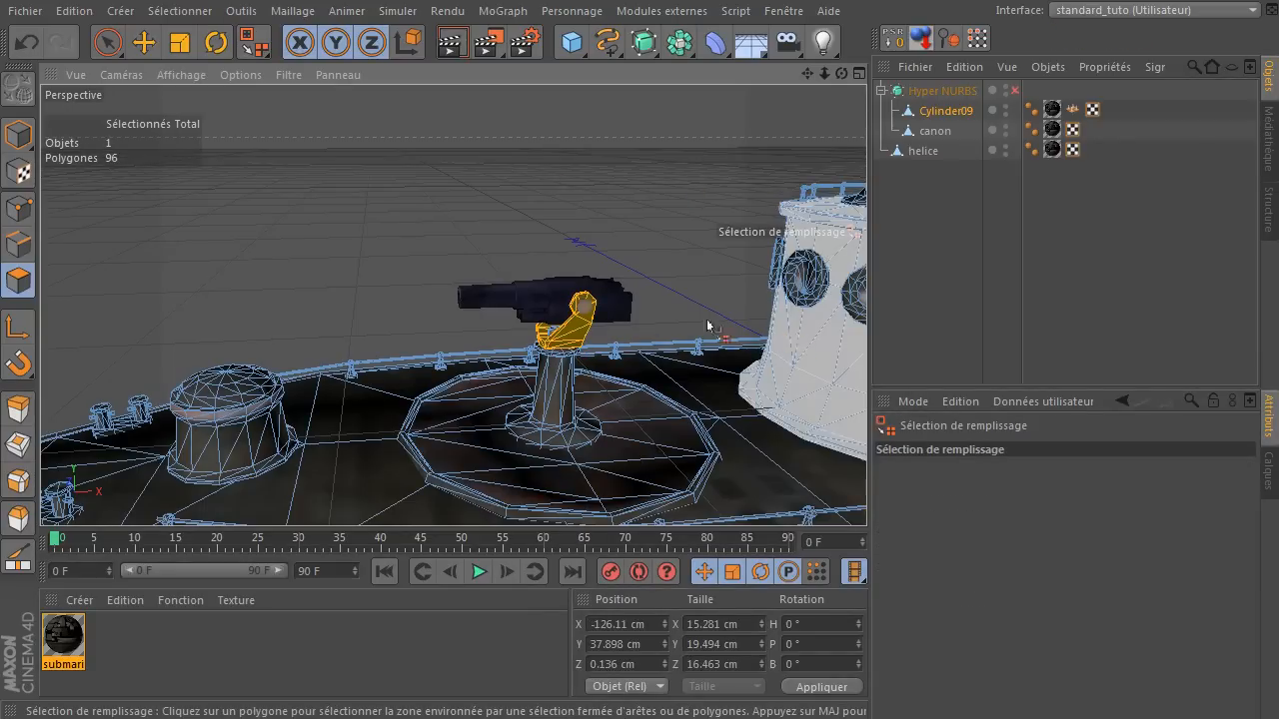
Split the selected bracket polygons into a separate object and delete the originals from Cylinder09.
click(293, 11)
mouse_move(339, 60)
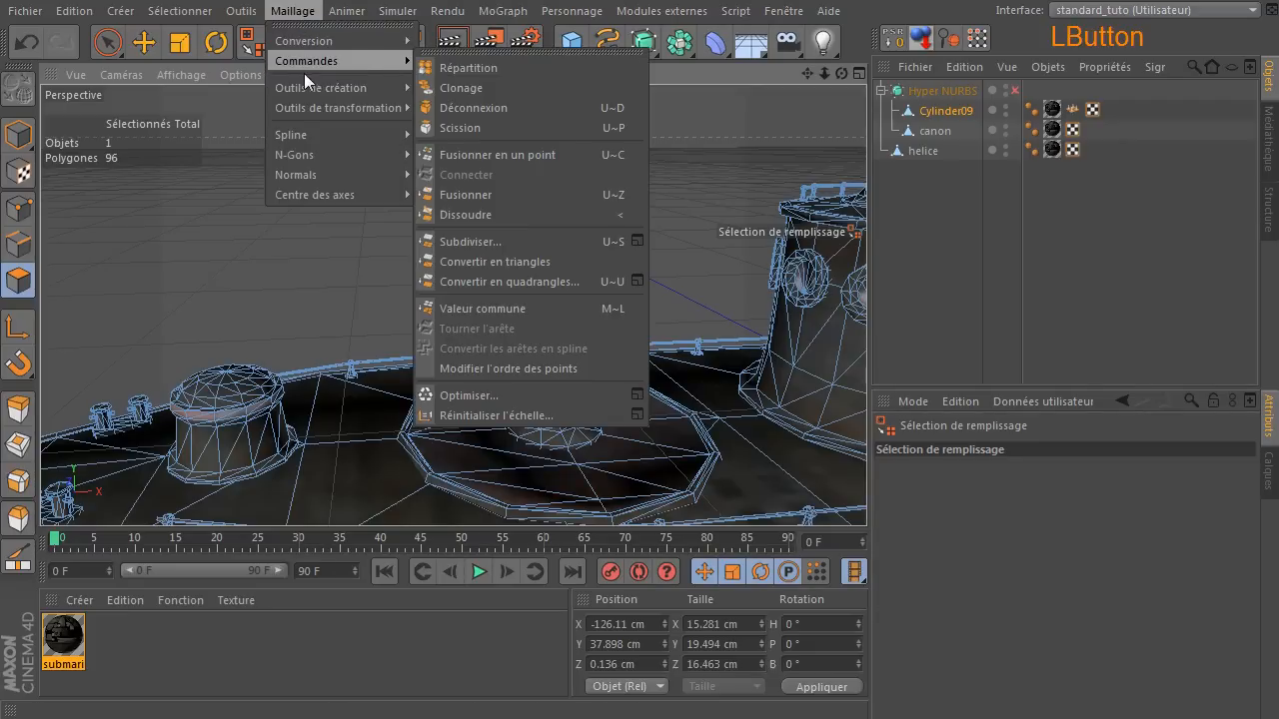
click(554, 127)
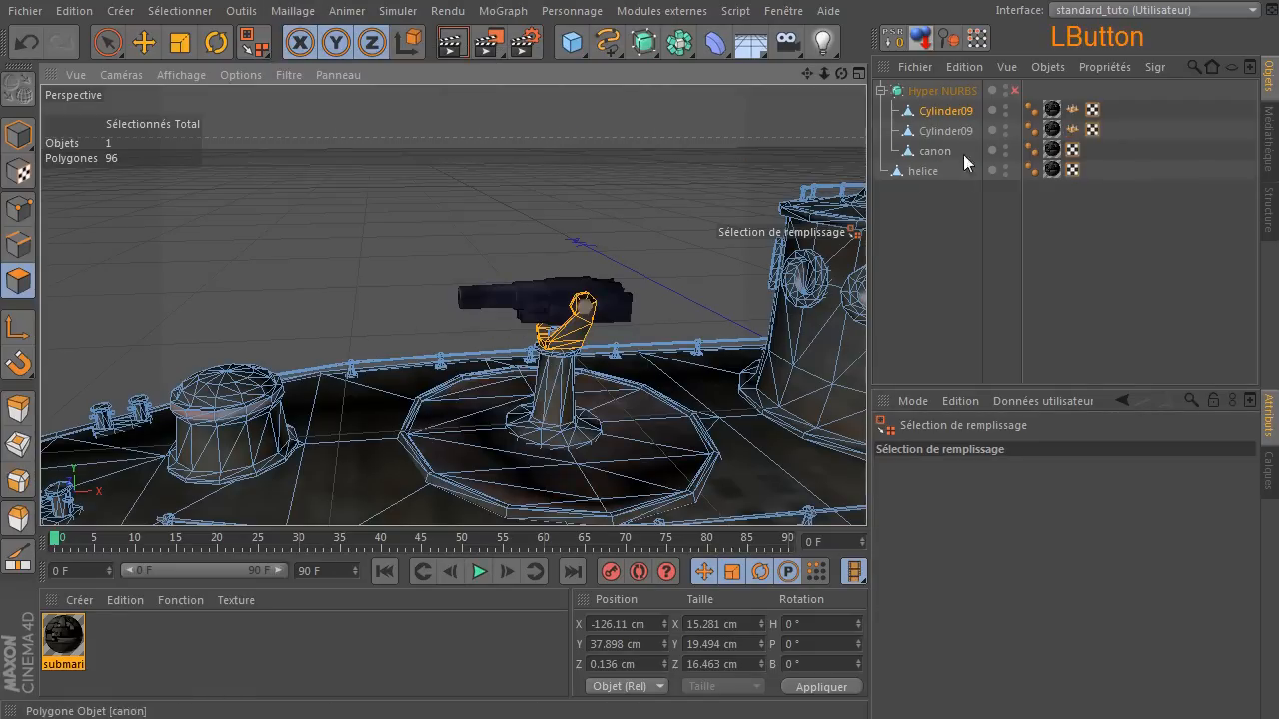
key(Delete)
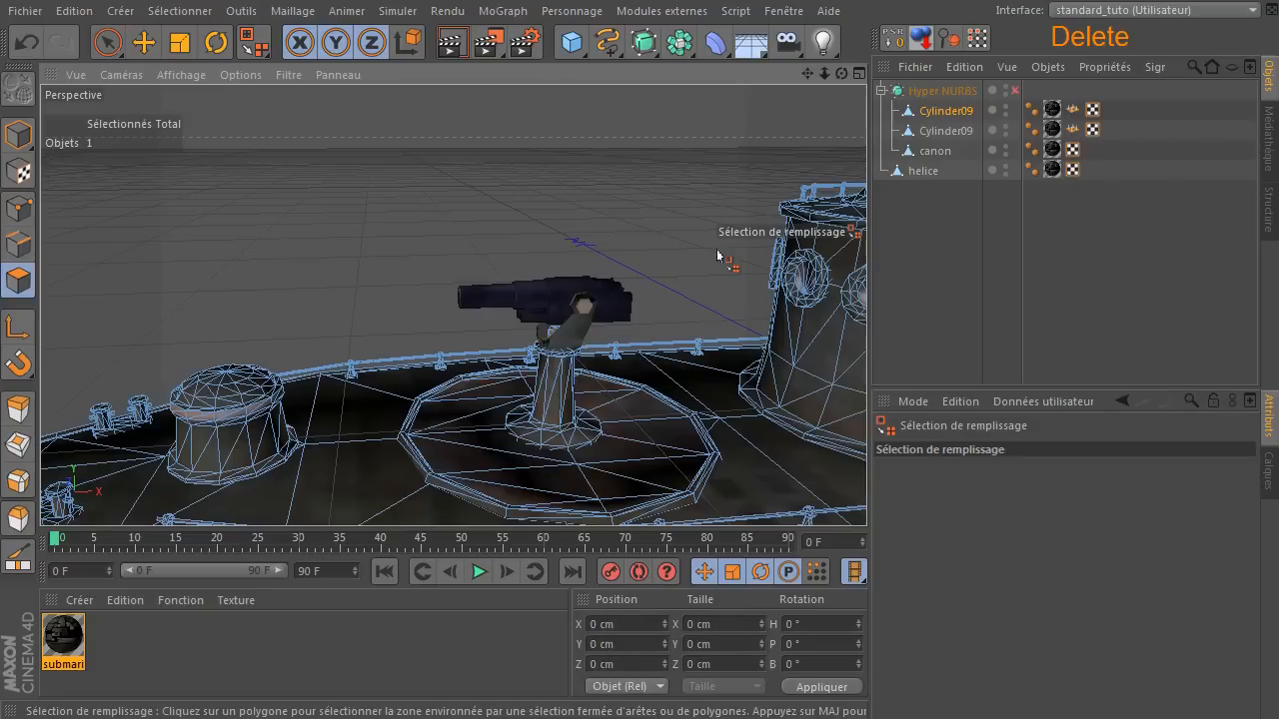
Rename the split-off bracket object as pivot.
click(929, 134)
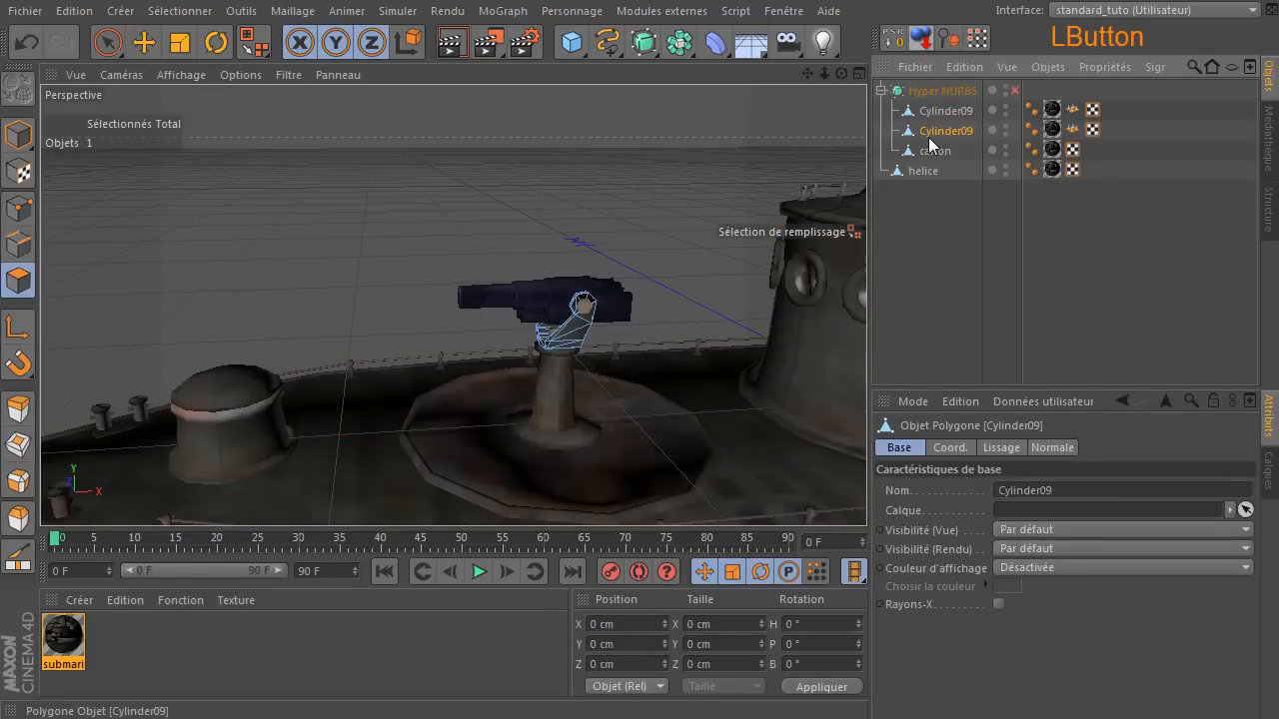
double_click(929, 134)
text(p)
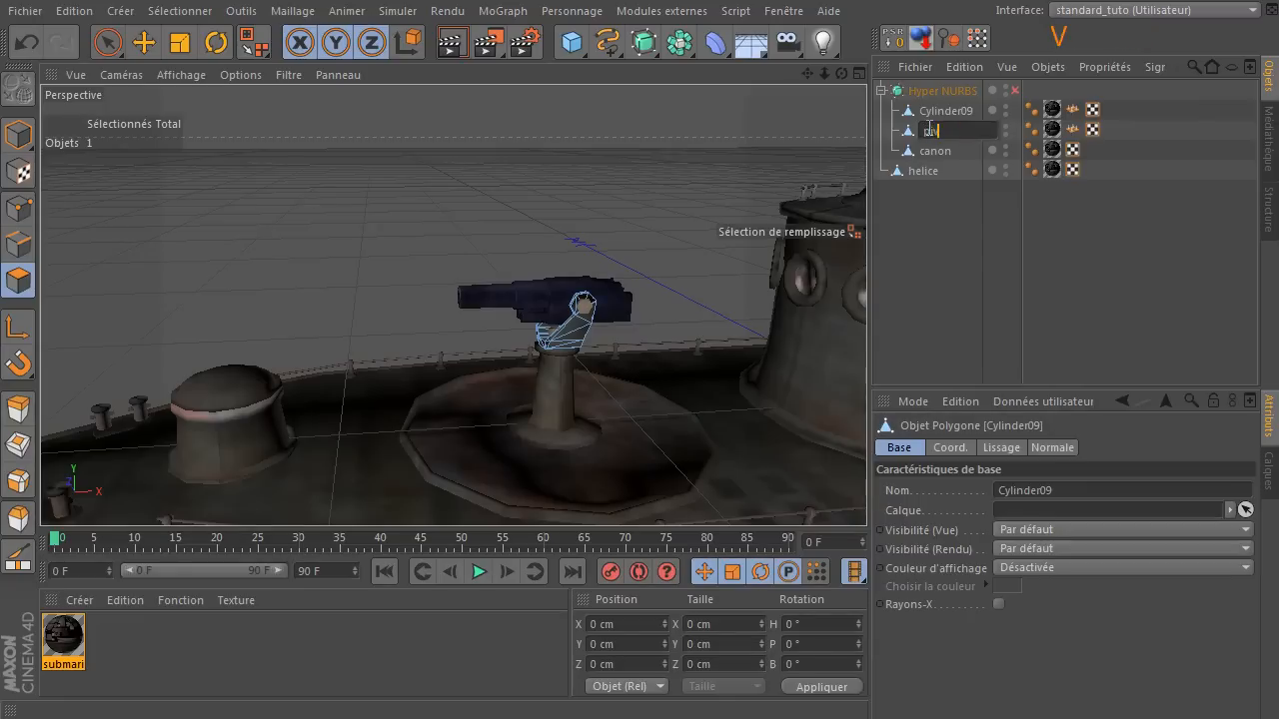
text(ivot)
key(Return)
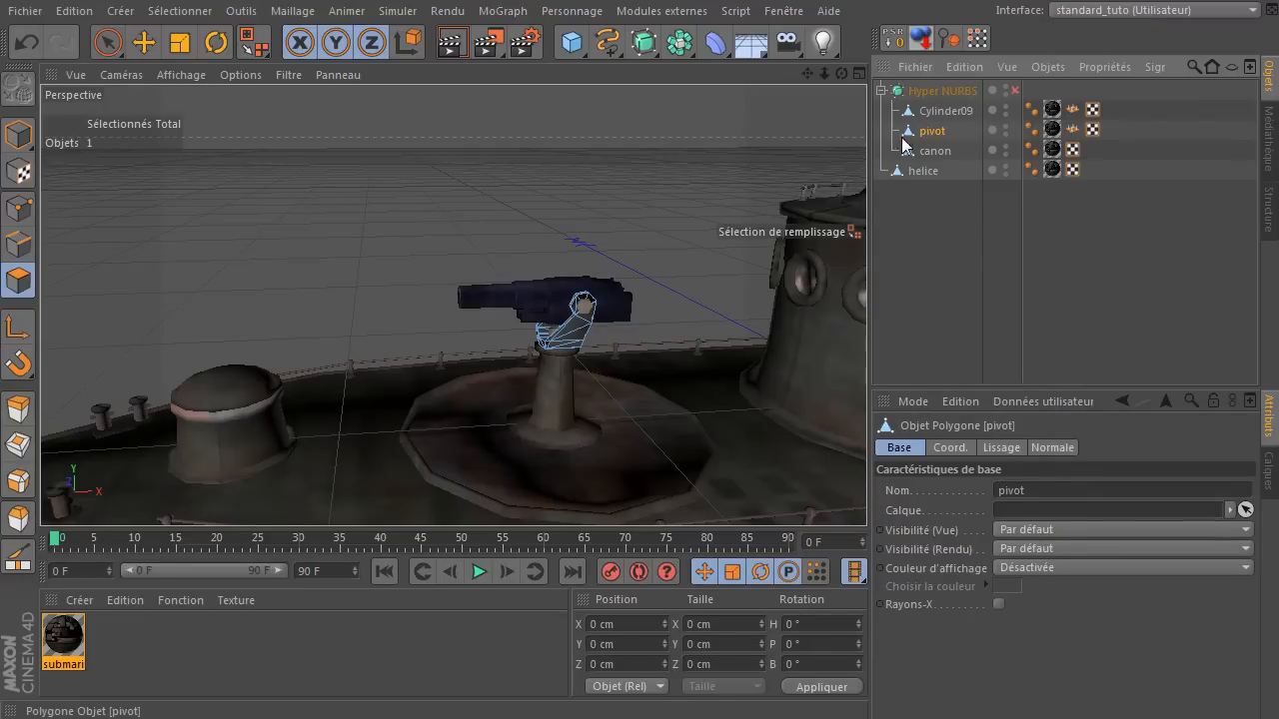
Nest canon under pivot, with pivot and helice as children of Cylinder09.
drag(928, 158, 952, 112)
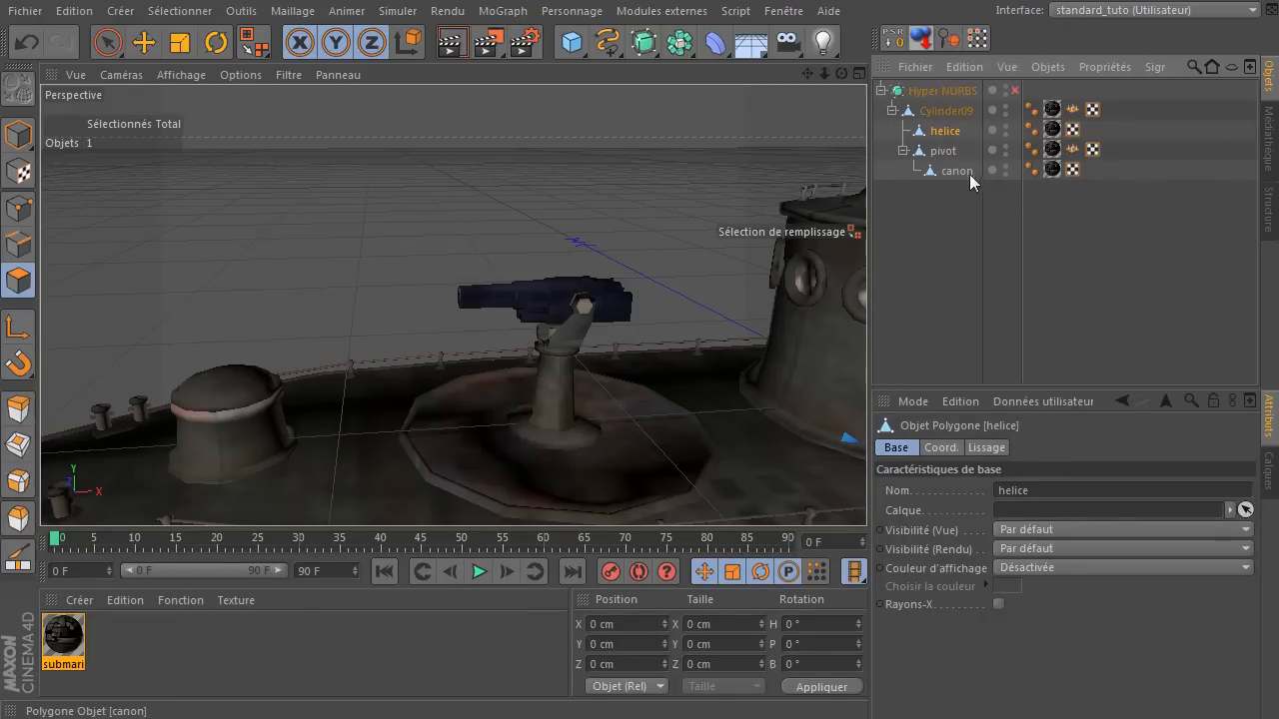
Enable axis modification for pivot and move its axis along X to about -126.926 cm, under the gun.
click(944, 151)
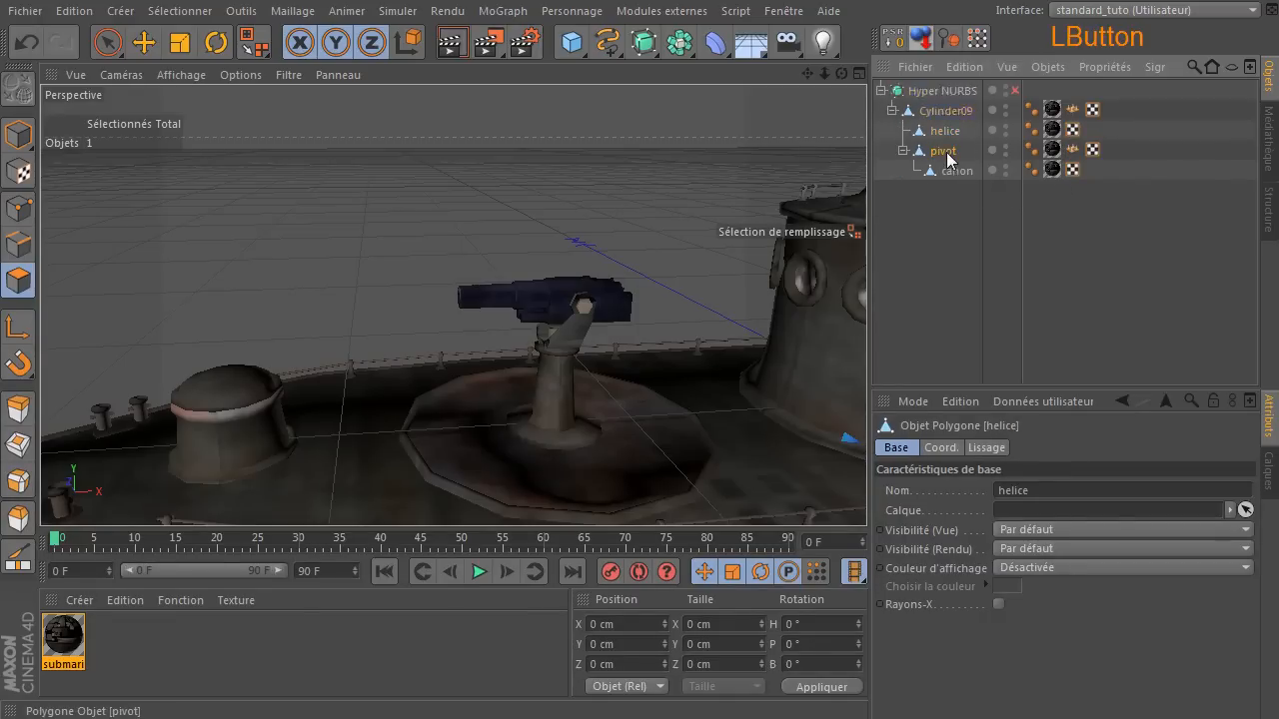
click(17, 138)
click(17, 328)
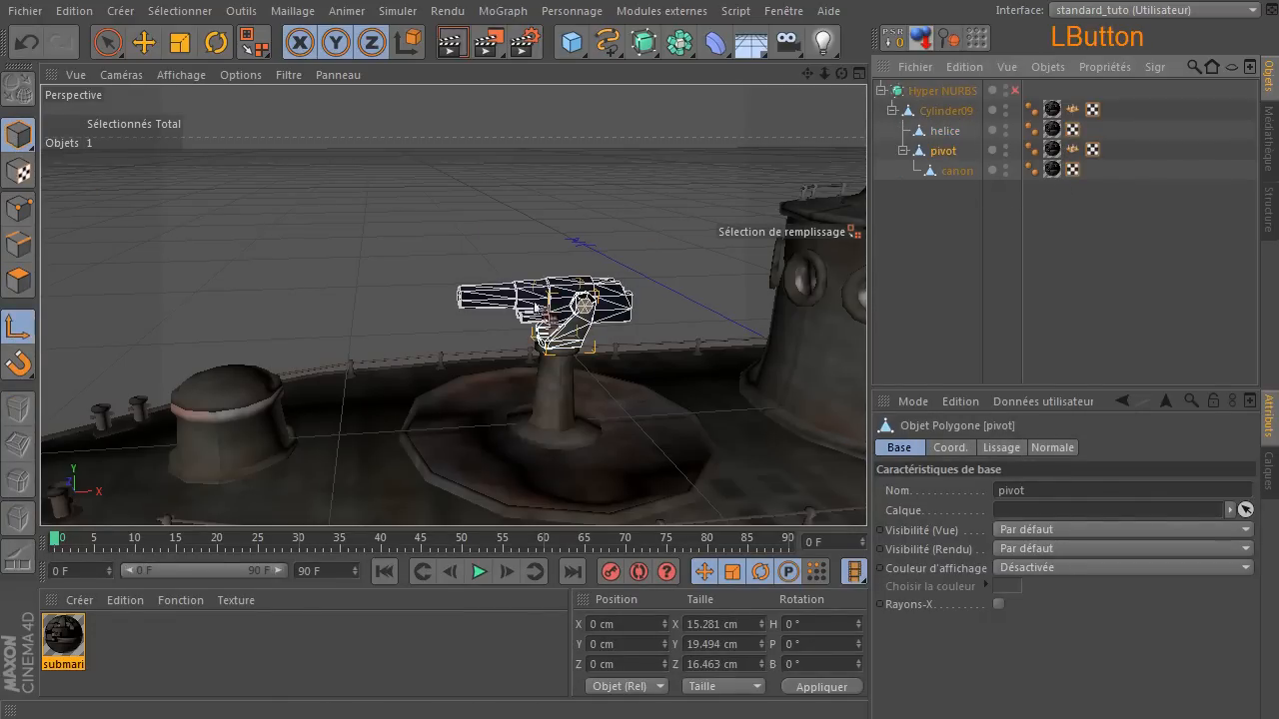
scroll(535, 309, down, 5)
click(143, 42)
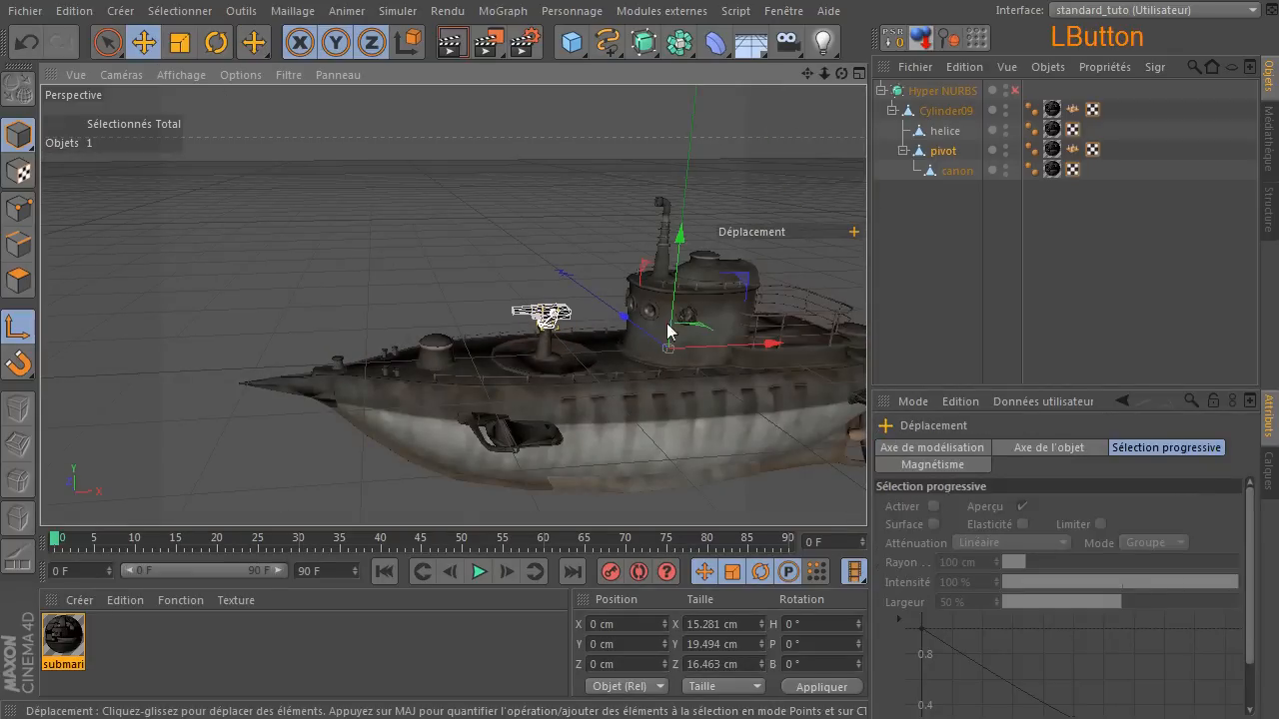
drag(765, 342, 537, 350)
Raise pivot's axis along Y to about 31.582 cm, at the base of the bracket.
middle_click(540, 348)
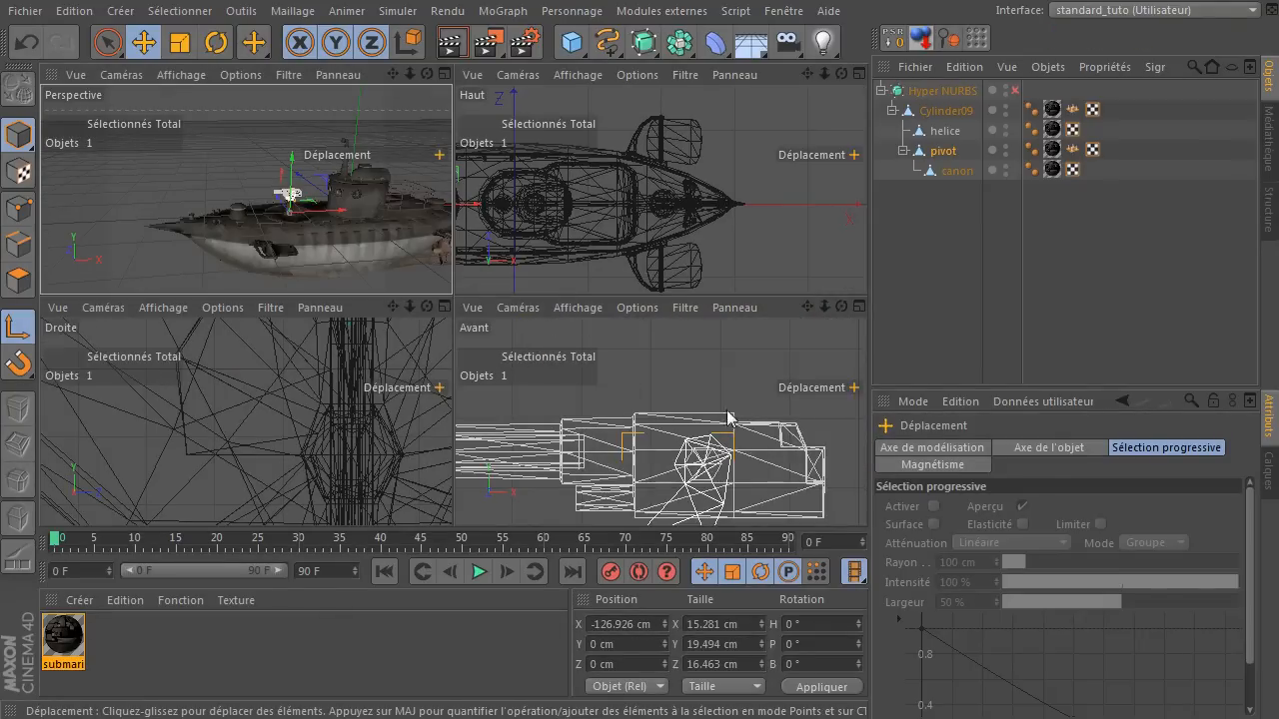
drag(807, 307, 807, 205)
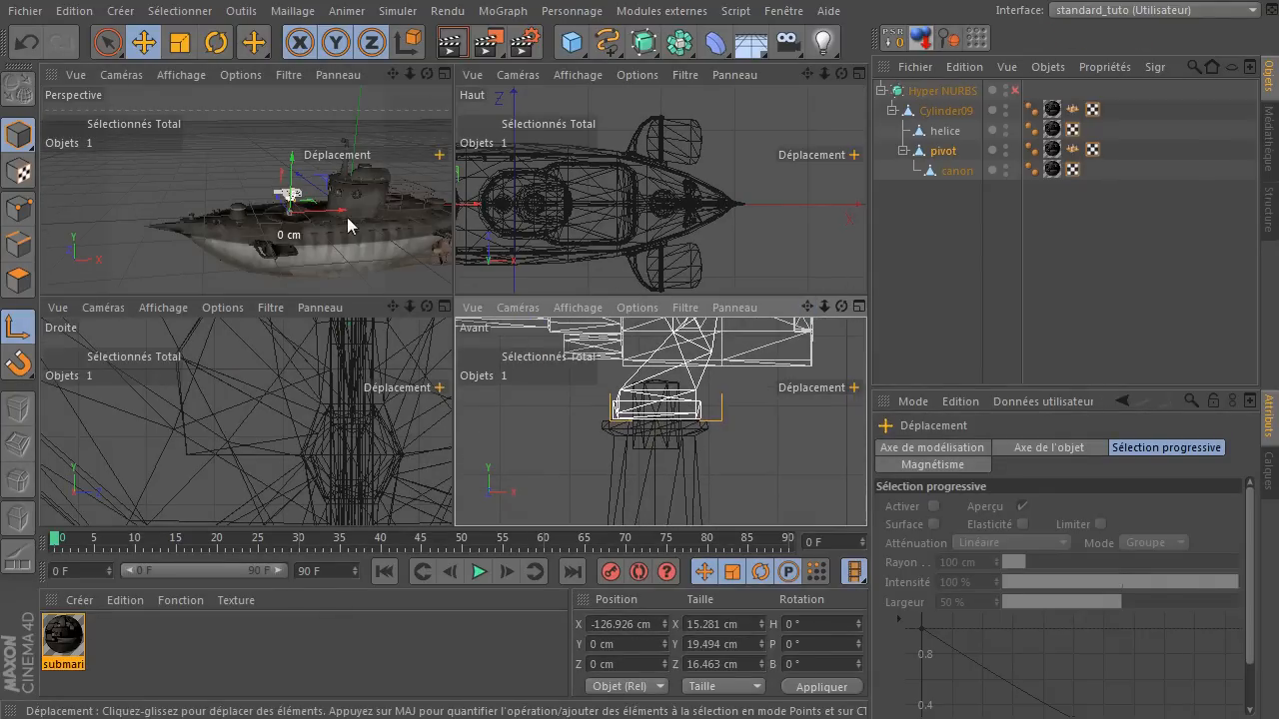
mouse_move(292, 158)
mouse_down()
mouse_move(303, 111)
mouse_move(308, 146)
mouse_up()
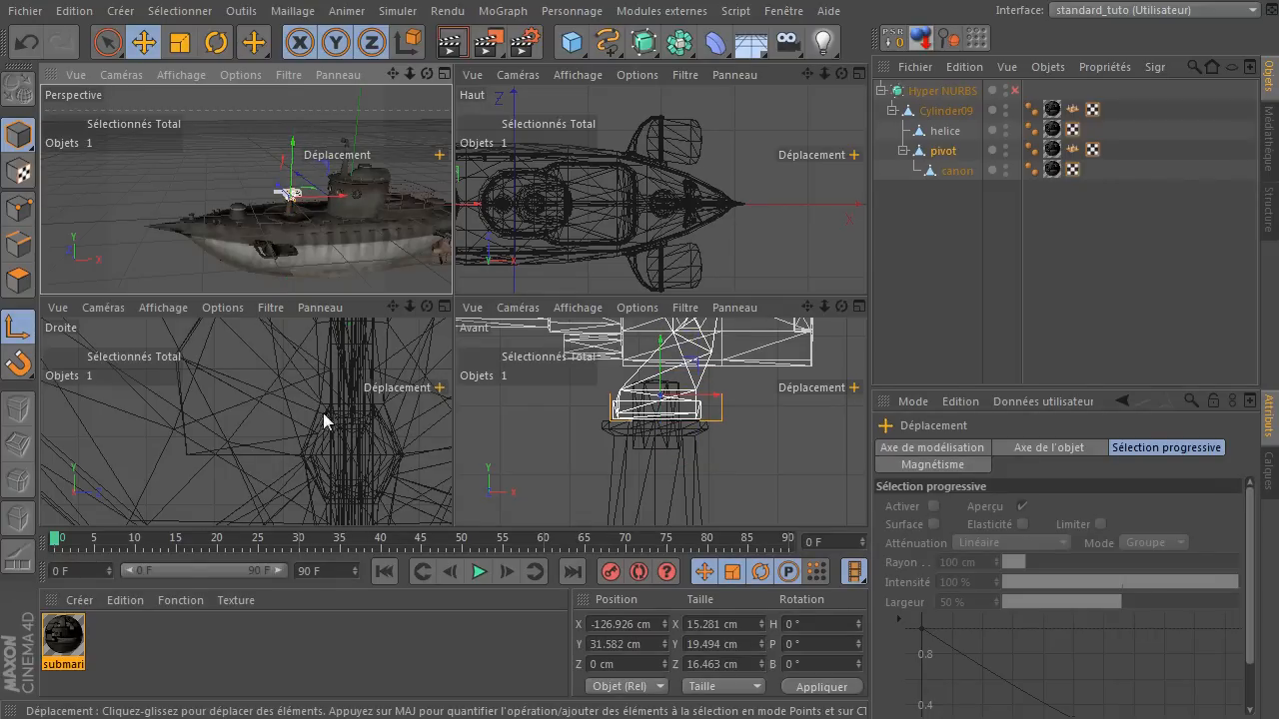
In the top view, centre pivot's axis on the gun post's centre vertex, at about X -127.72 cm, Z 0.201 cm.
scroll(557, 205, down, 2)
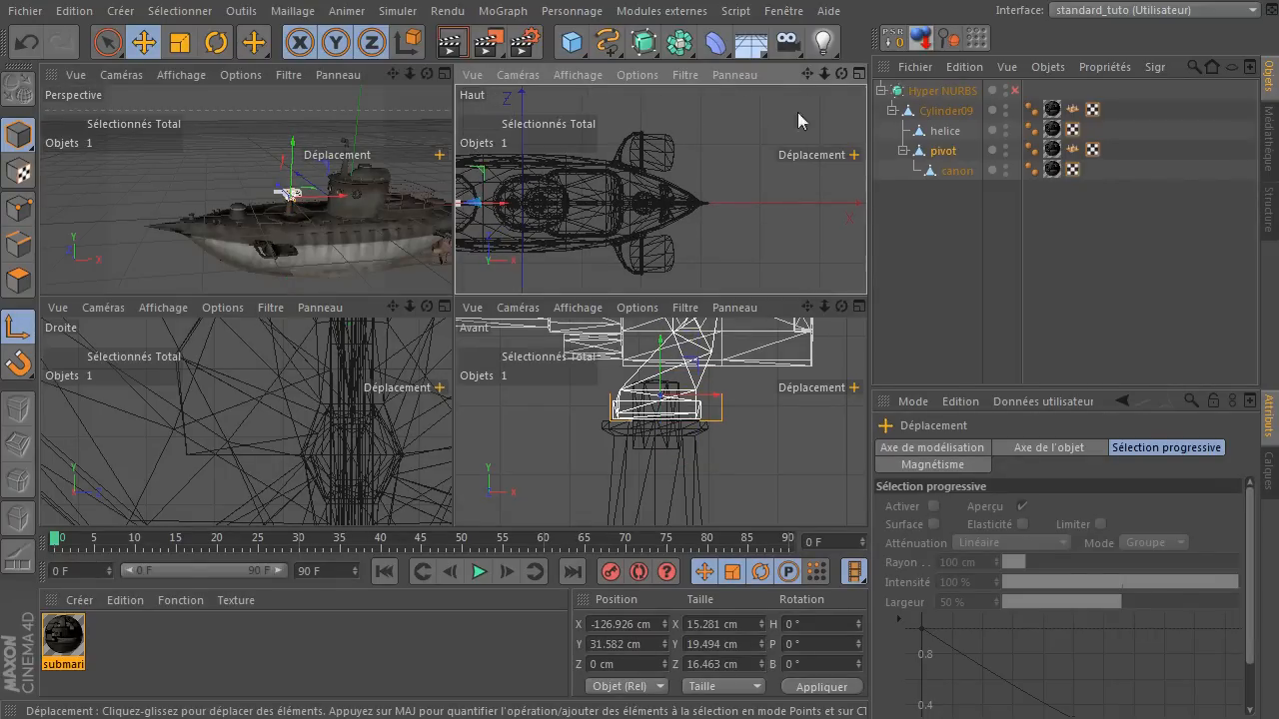
middle_click(833, 74)
drag(806, 74, 1278, 60)
drag(825, 73, 283, 0)
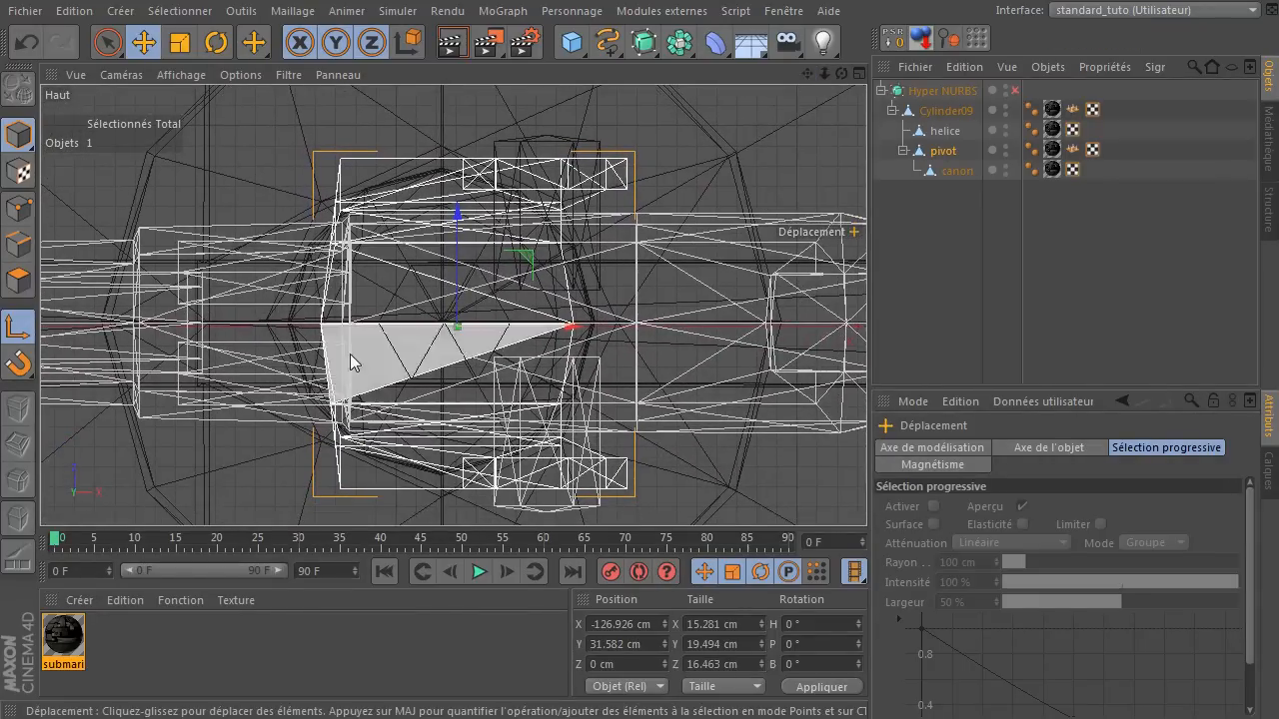
scroll(456, 345, up, 10)
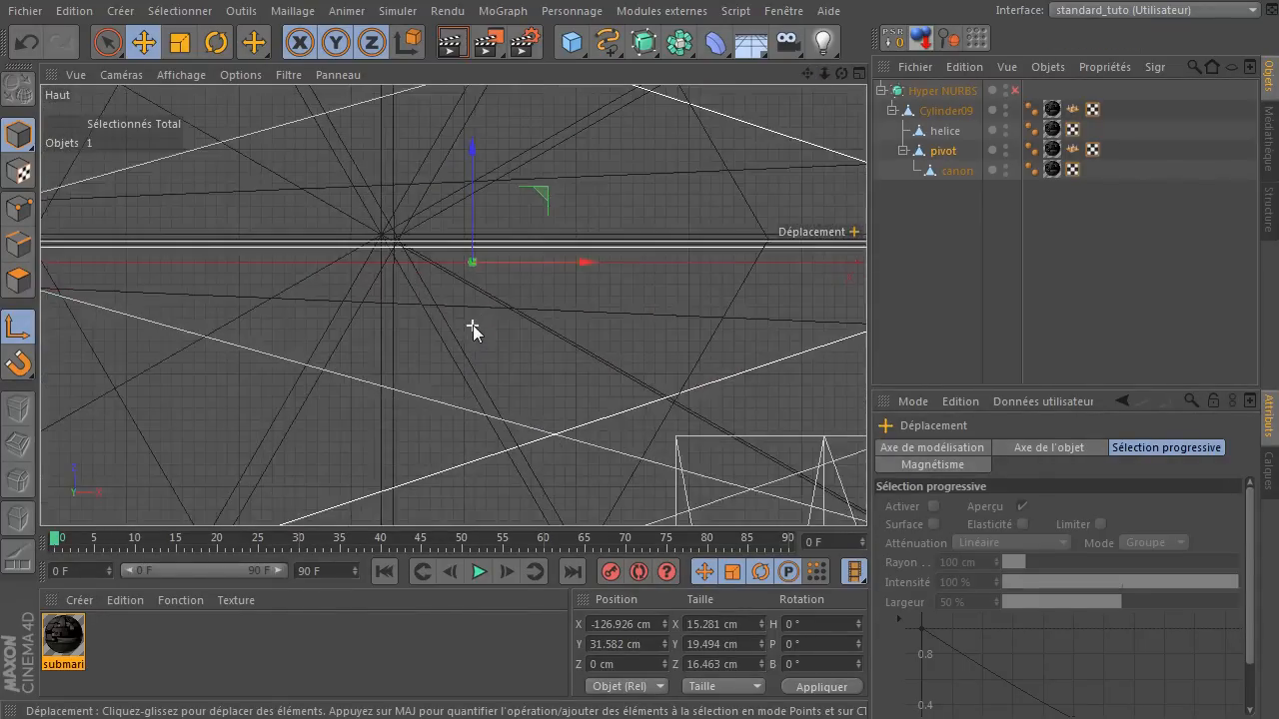
scroll(473, 325, down, 2)
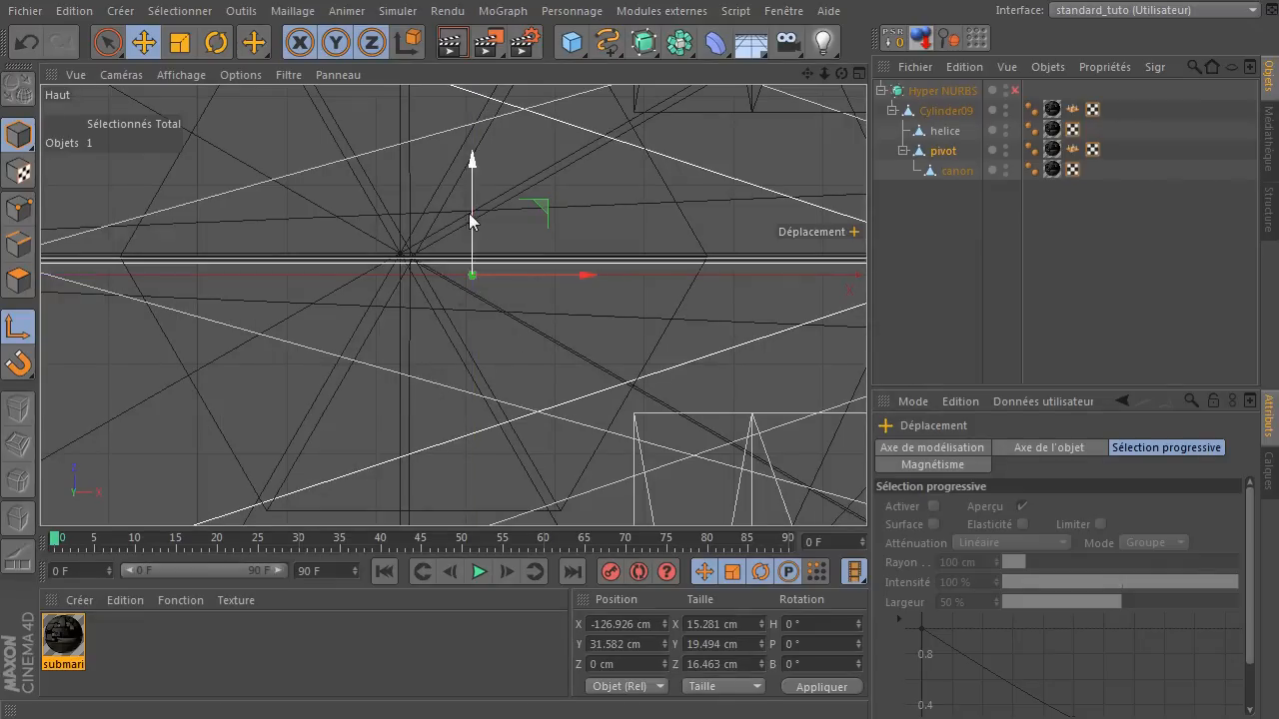
drag(473, 214, 478, 196)
drag(586, 260, 515, 264)
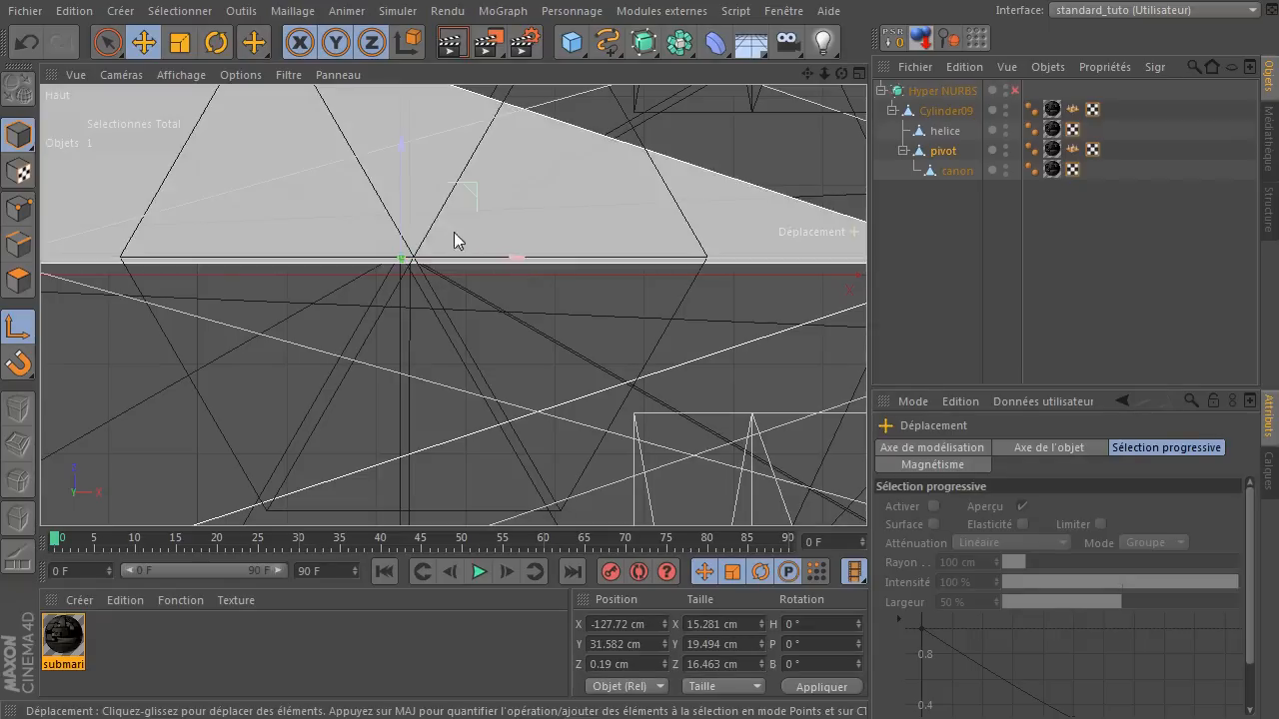
drag(403, 207, 406, 205)
scroll(393, 309, down, 4)
scroll(401, 372, down, 4)
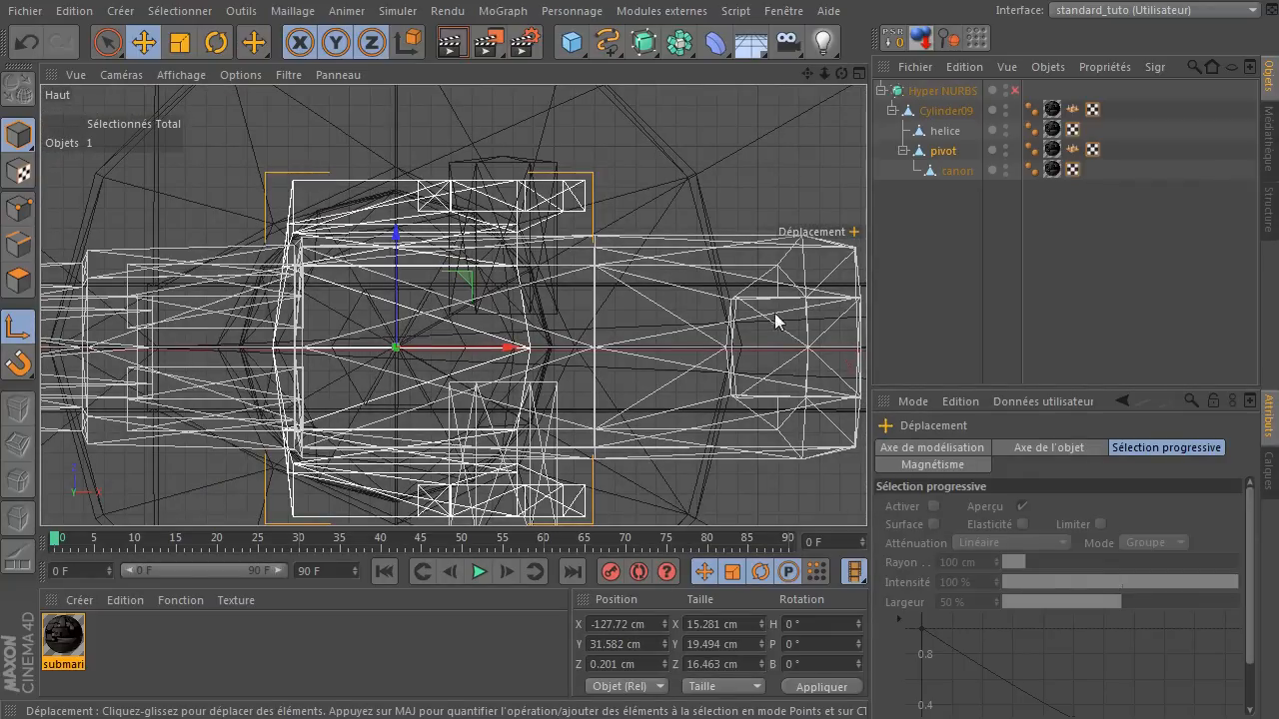
Deselect pivot, disable axis modification and return to the perspective view of the submarine.
click(938, 250)
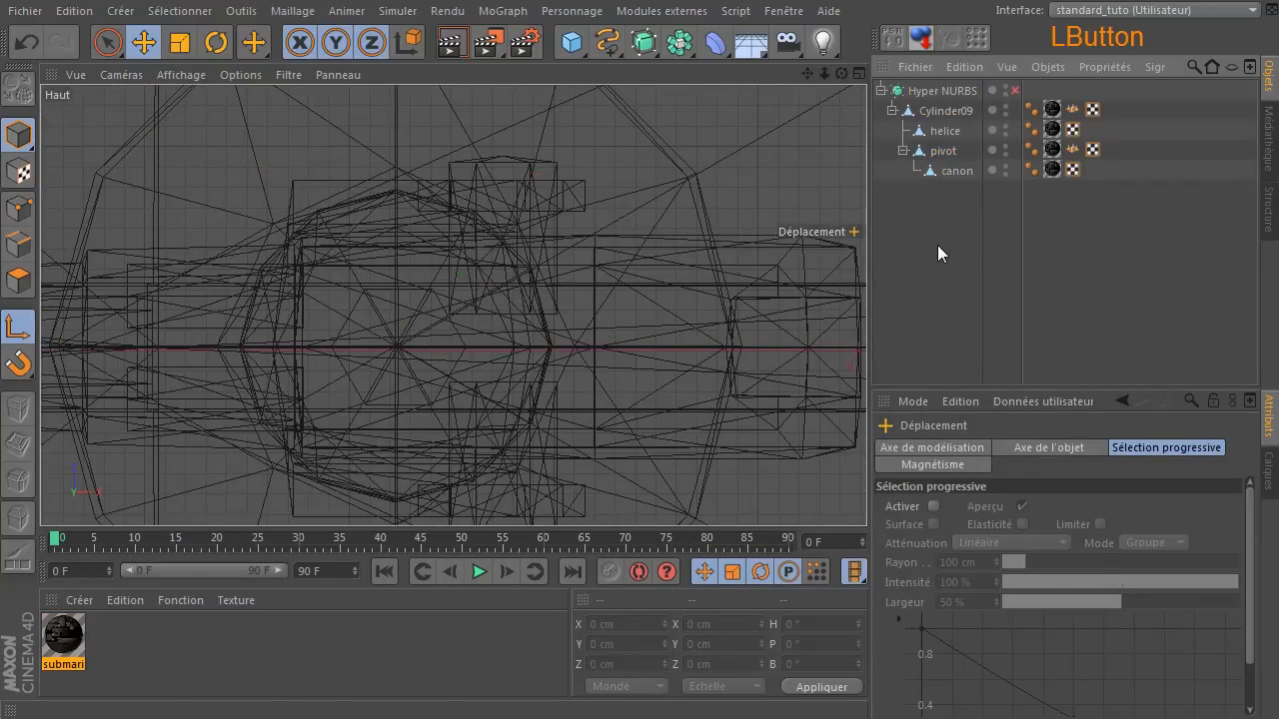
middle_click(463, 325)
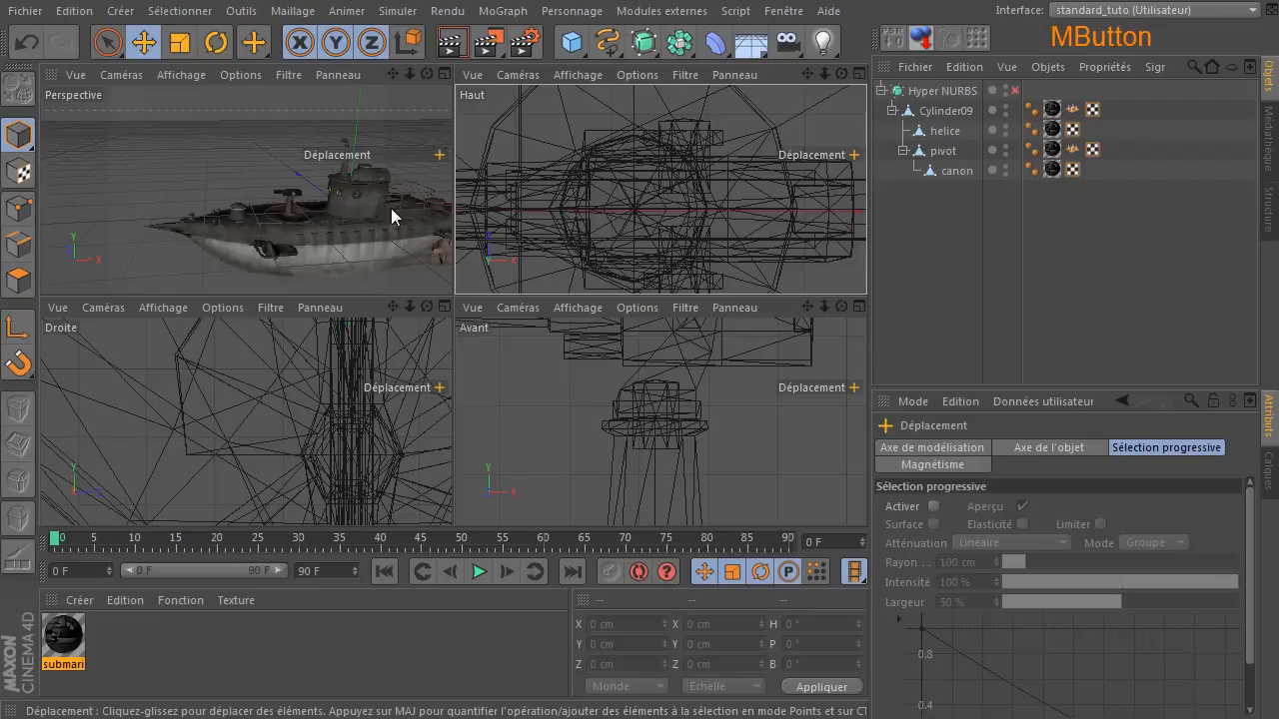
middle_click(391, 210)
drag(843, 74, 669, 349)
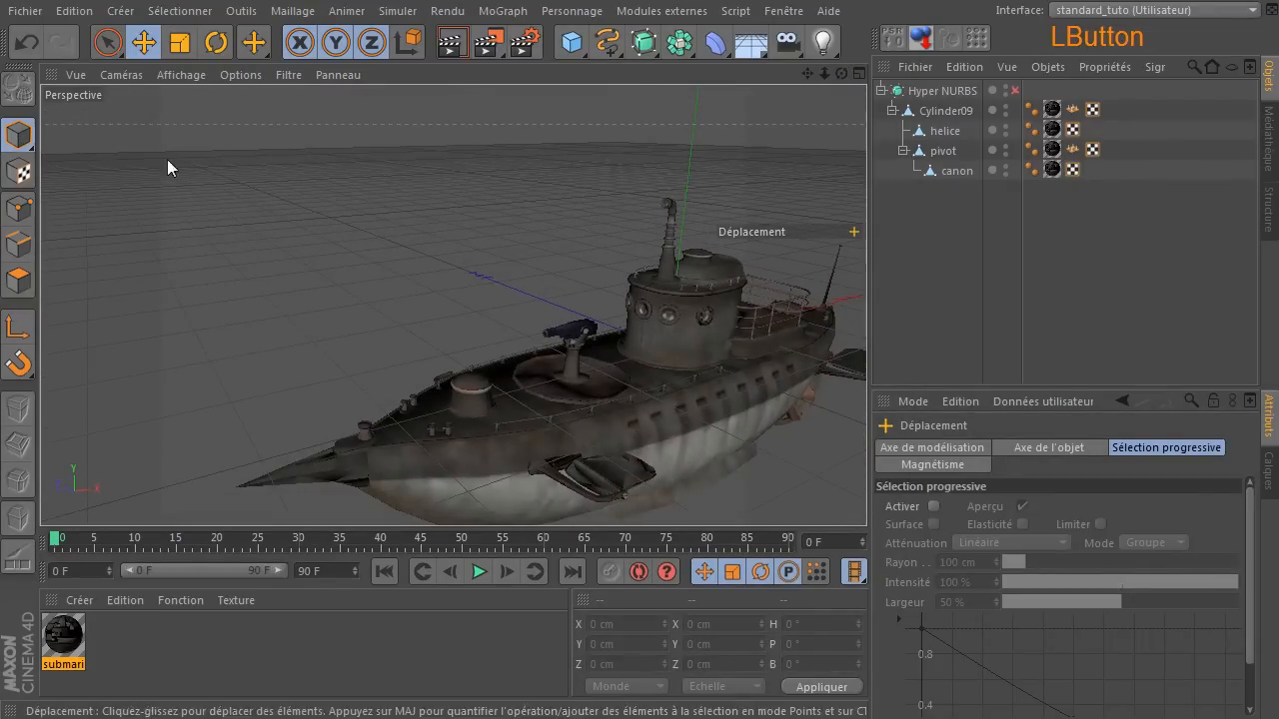
Rotate pivot about its vertical axis to a heading of about -16.728°.
click(950, 155)
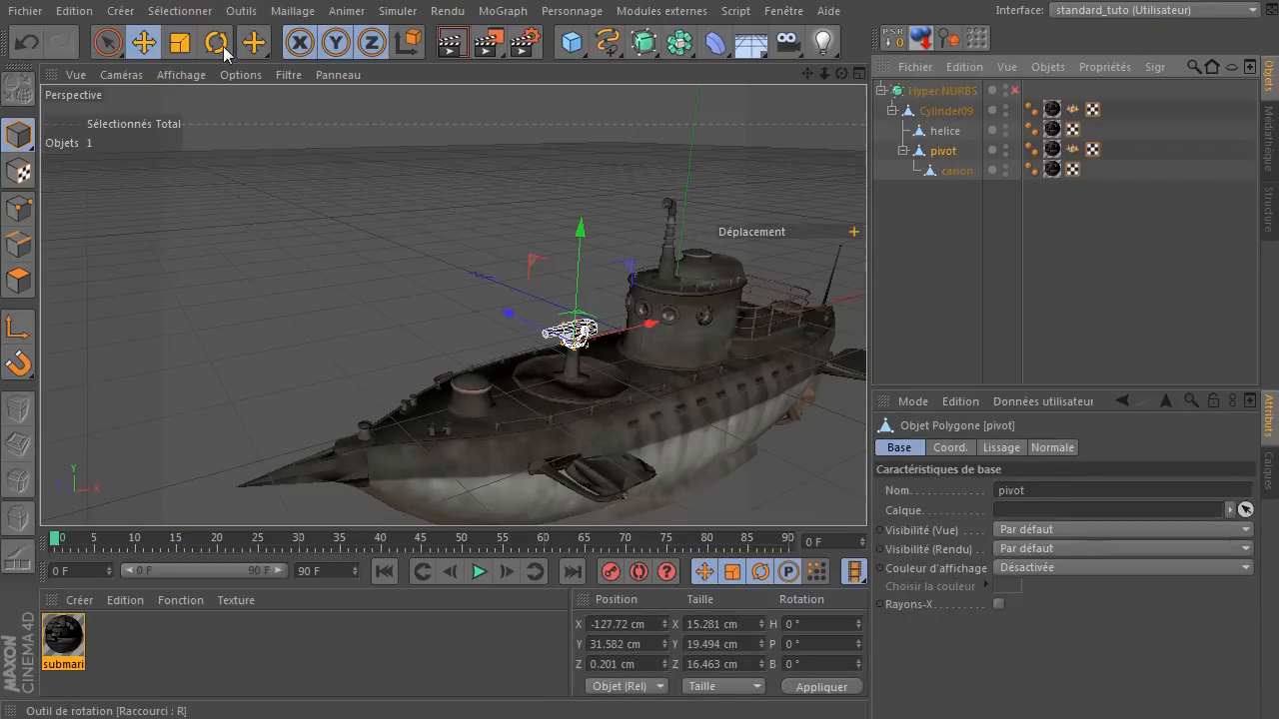
click(216, 42)
mouse_move(574, 372)
mouse_down()
mouse_move(672, 367)
mouse_move(477, 377)
mouse_move(553, 367)
mouse_up()
Rotate canon about its Z axis to a bank of about 10.761°, and deselect it.
scroll(590, 290, up, 5)
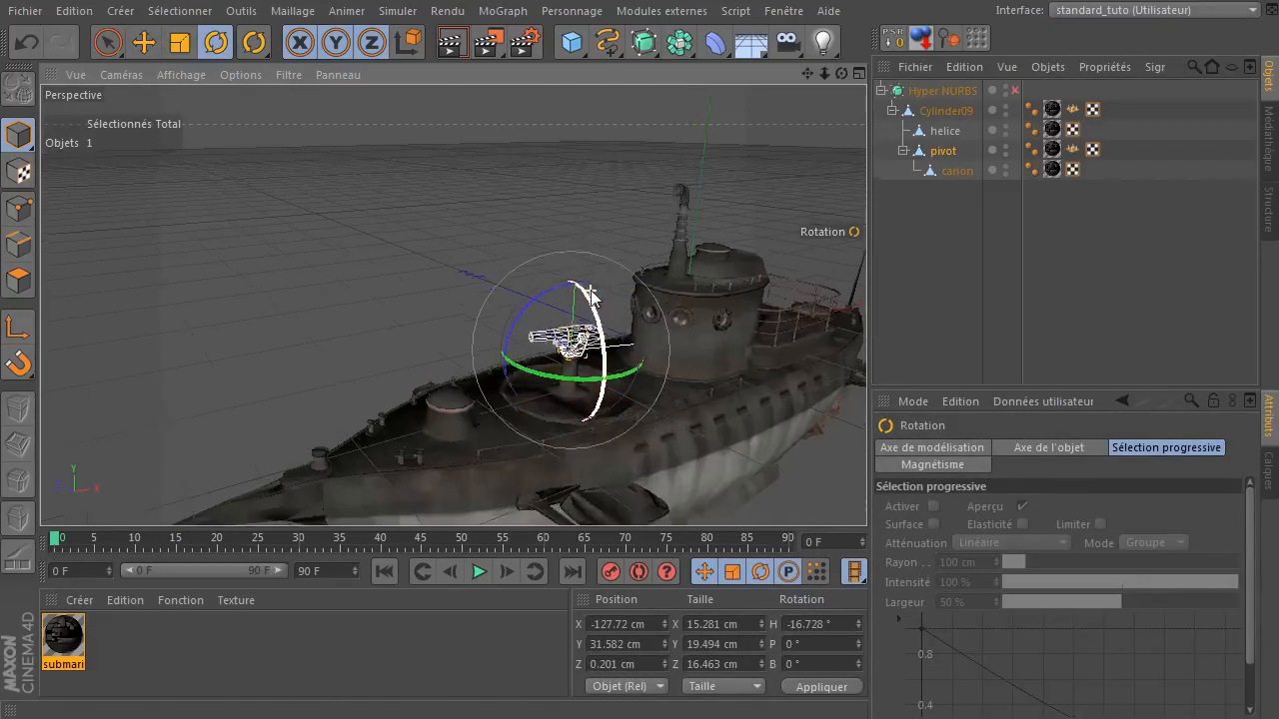
drag(526, 481, 575, 490)
click(935, 173)
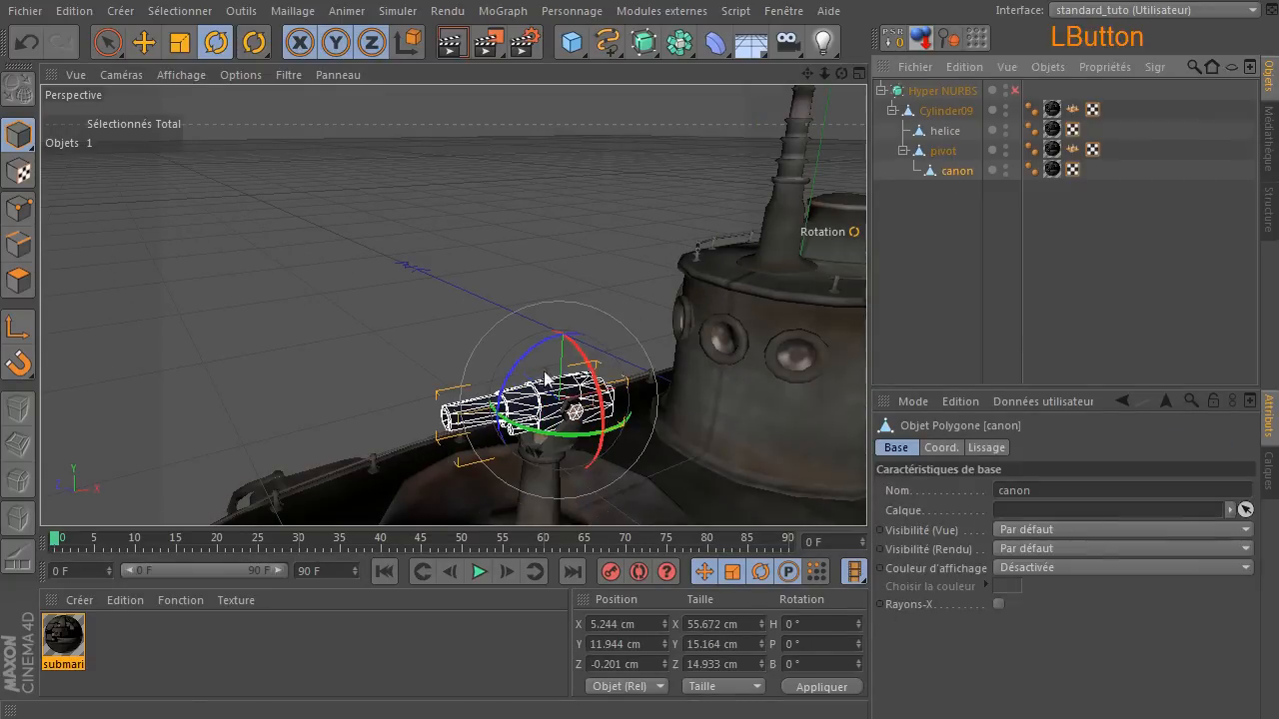
mouse_move(561, 337)
mouse_down()
mouse_move(539, 368)
mouse_move(551, 353)
mouse_up()
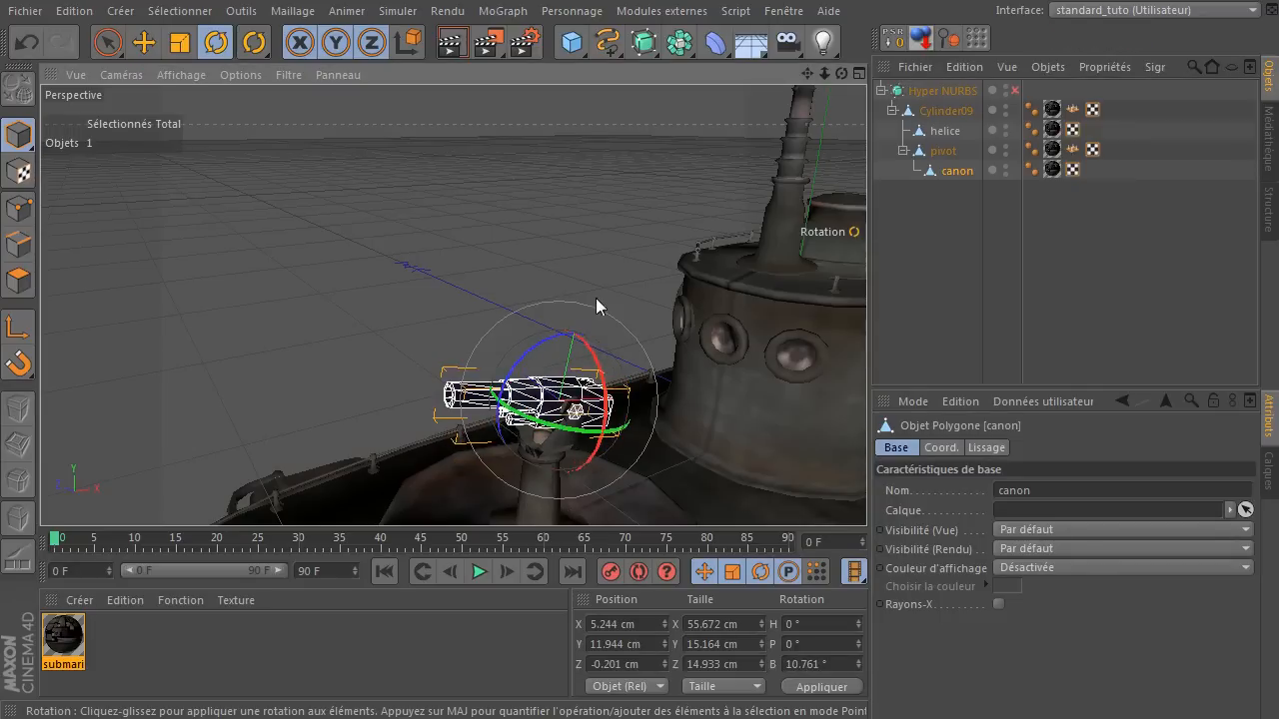
click(554, 172)
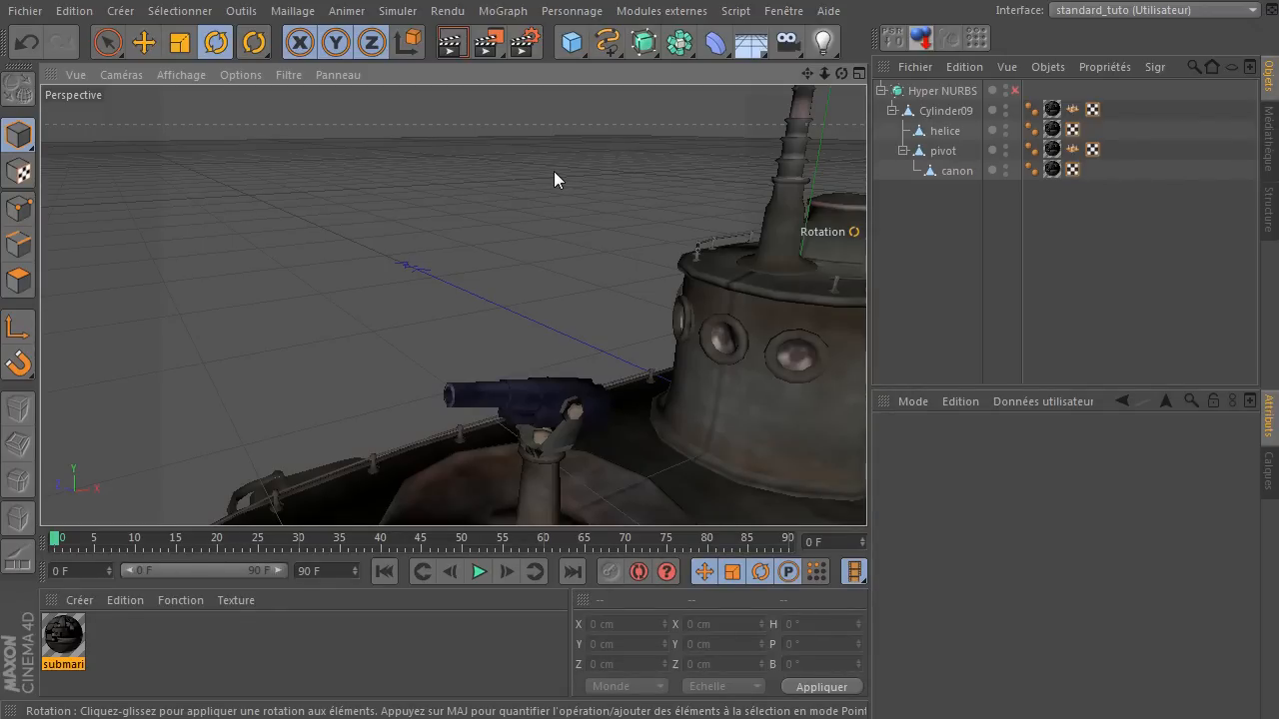
Re-enable the Hyper NURBS and delete the normals tag between pivot's material and UVW tags.
click(1014, 91)
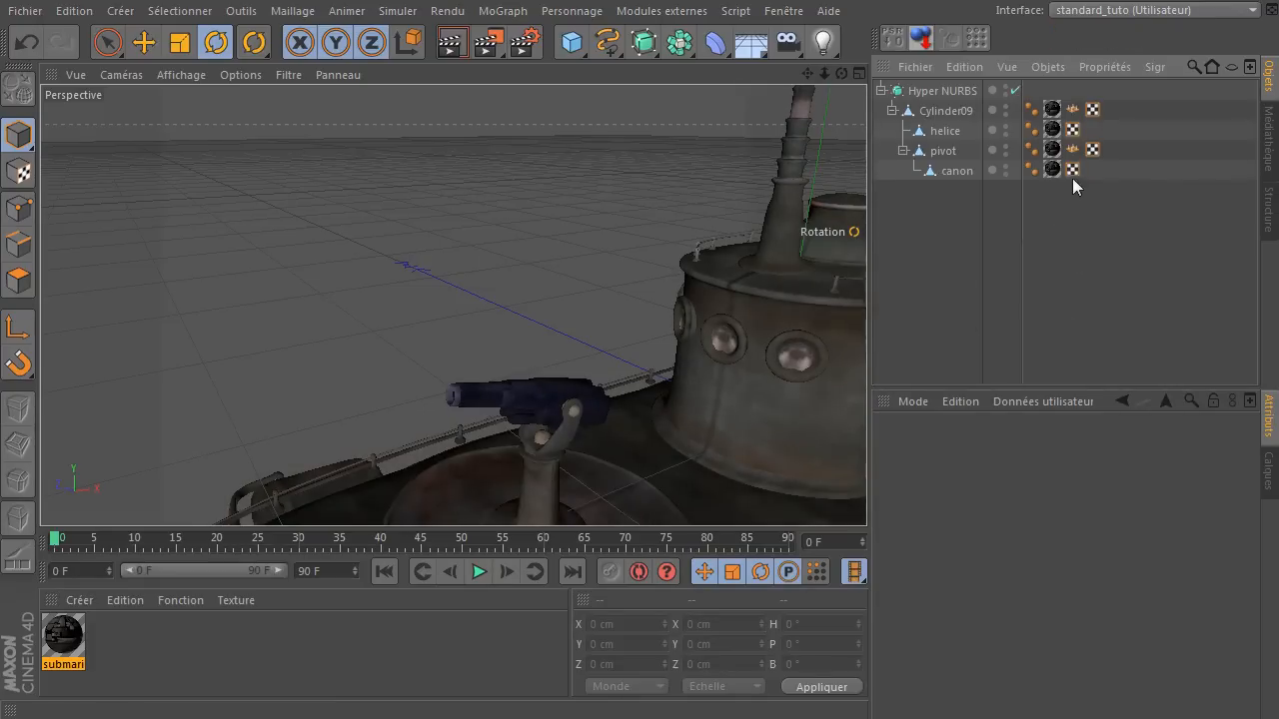
click(1072, 149)
key(Delete)
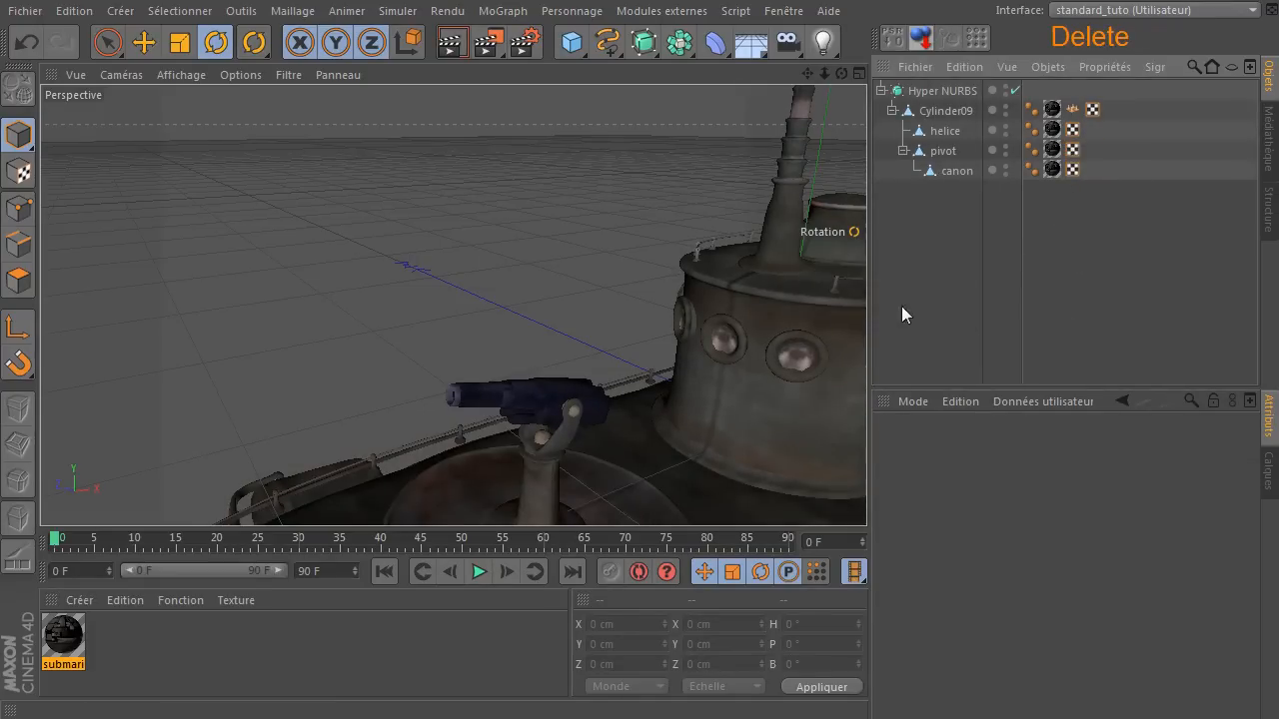
Frame the submarine from the side in the perspective view and render the active view.
drag(848, 281, 630, 259)
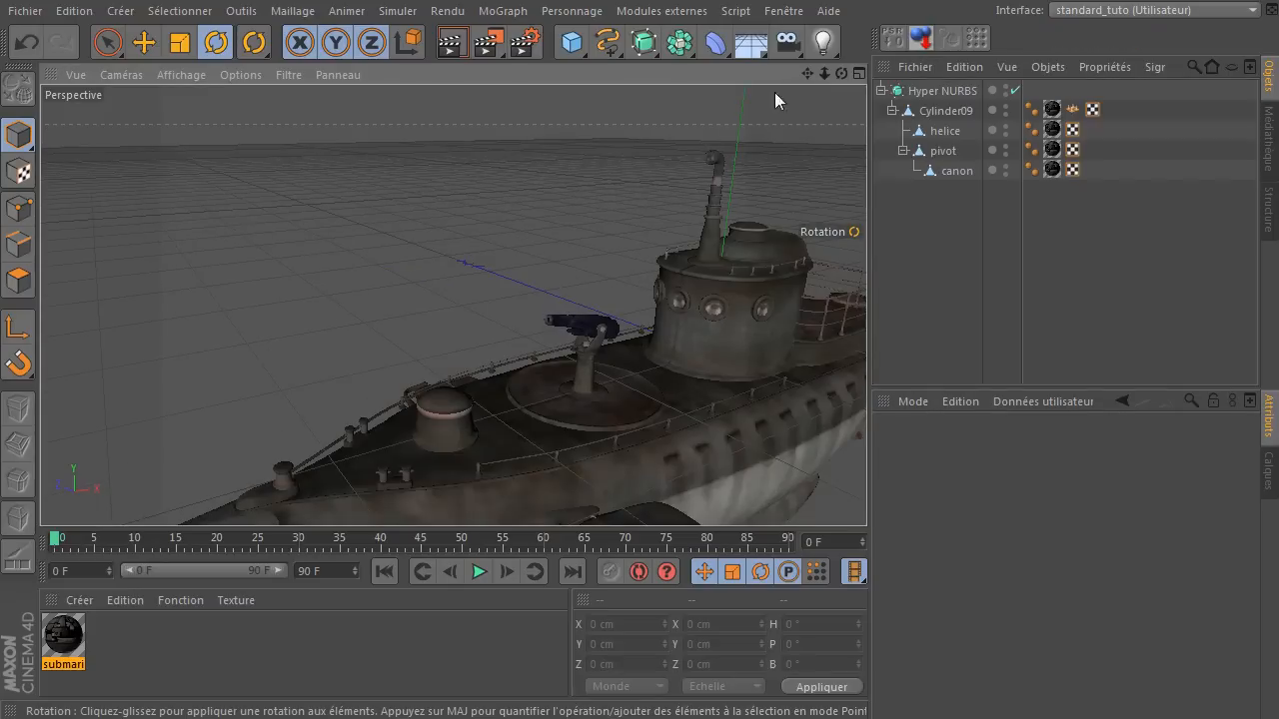
drag(807, 76, 452, 306)
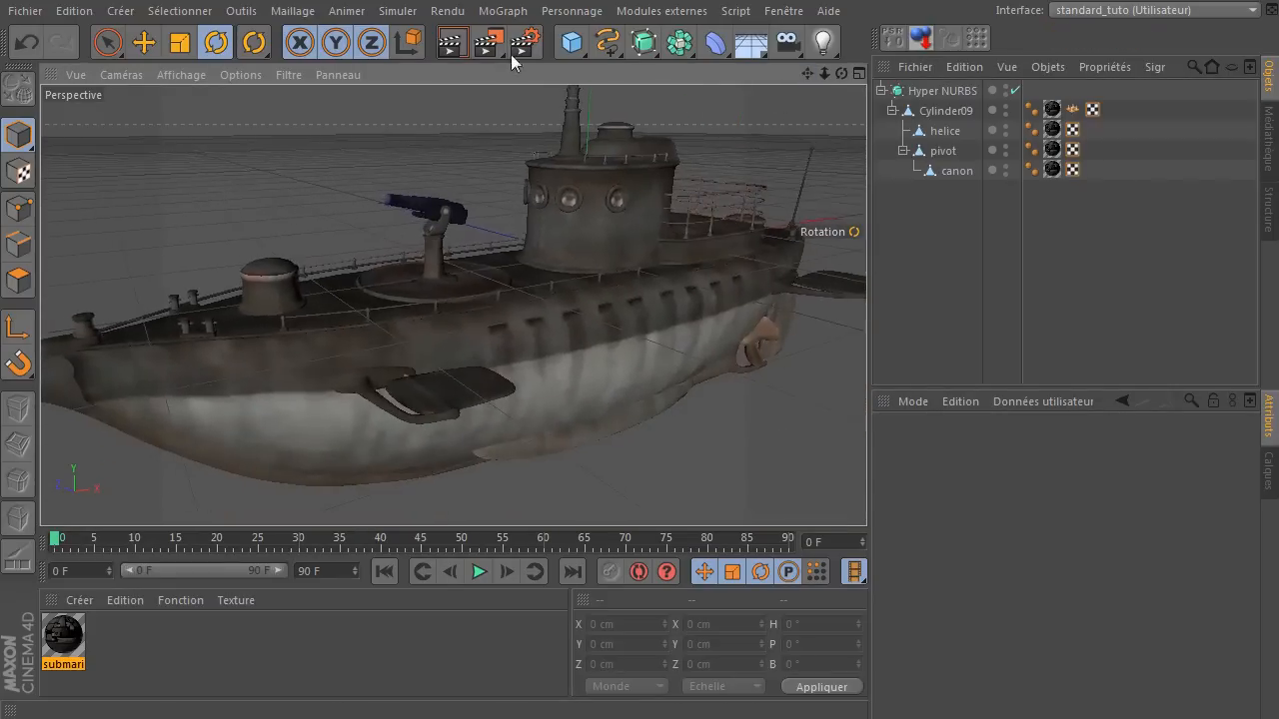
click(450, 44)
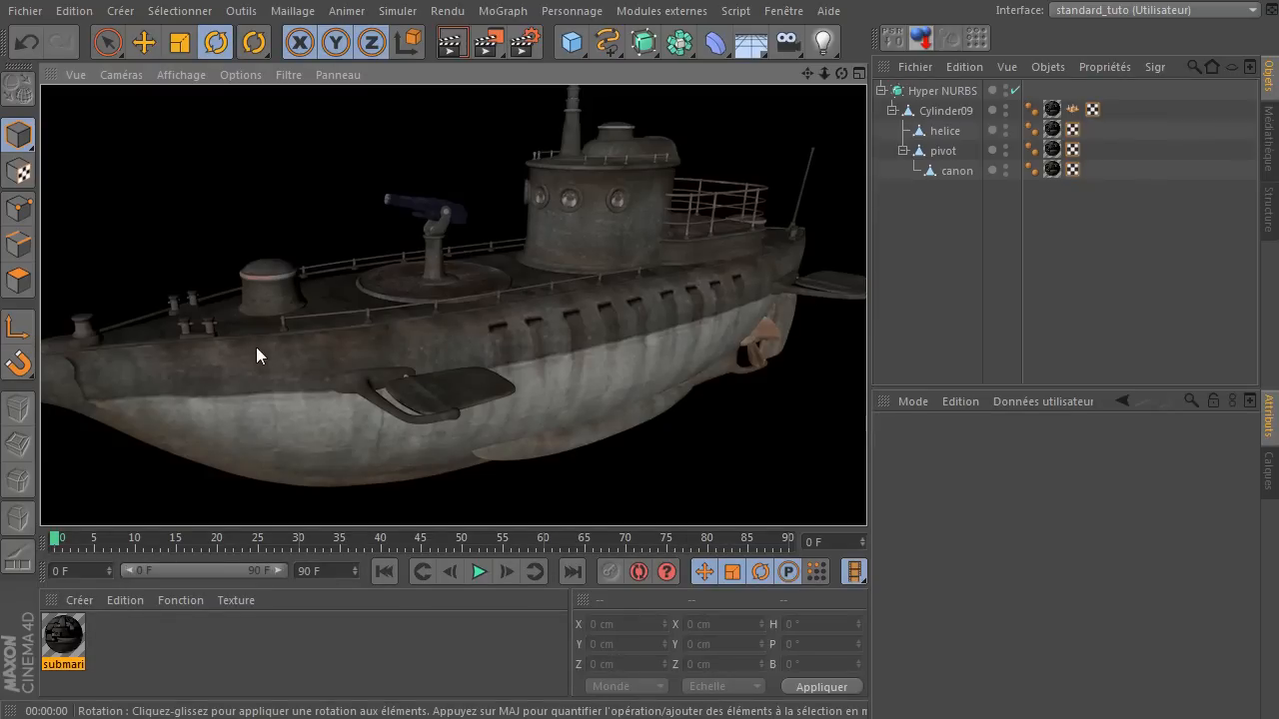
Close the submarine.obj project without saving the changes.
click(24, 11)
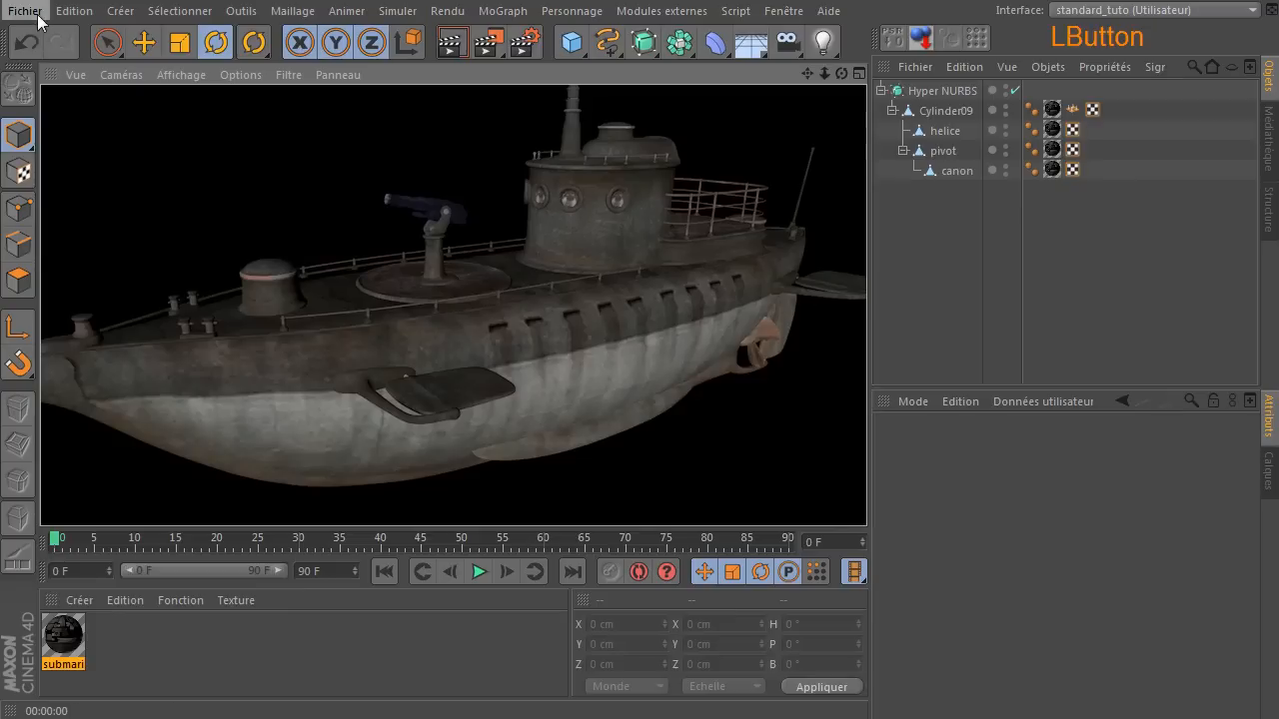
click(59, 137)
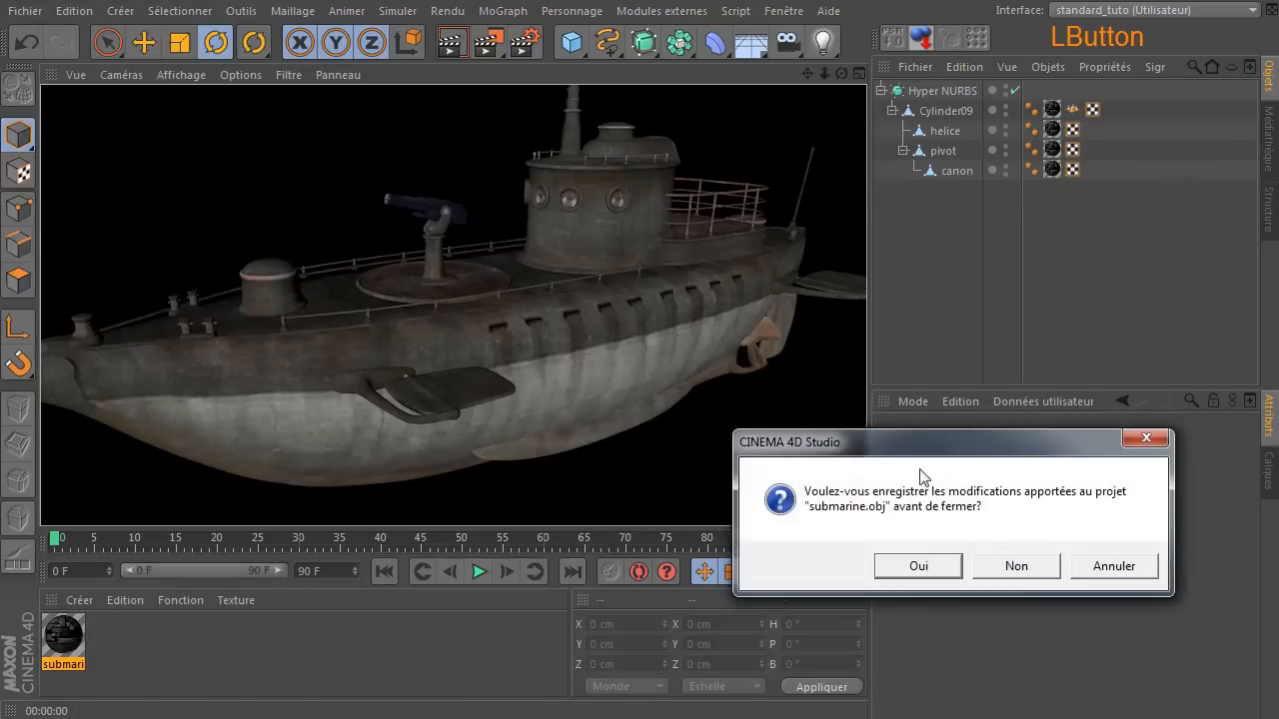
click(1010, 578)
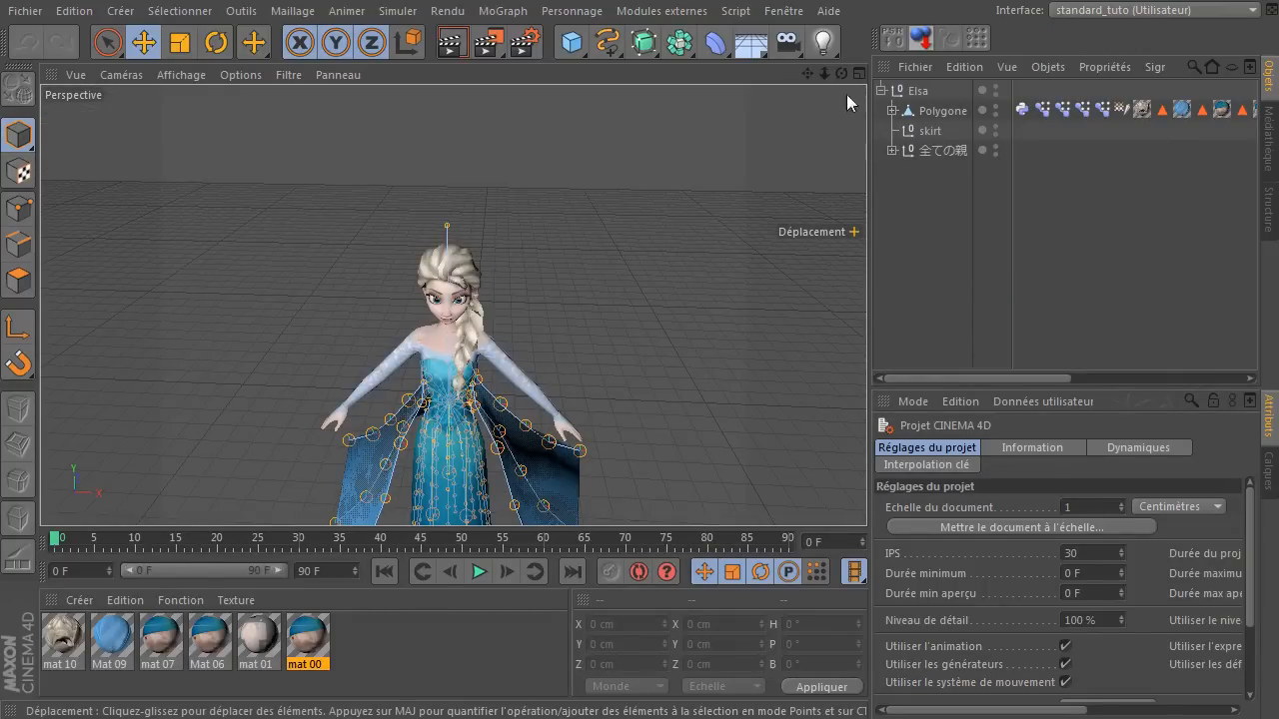
Inspect the Elsa model from several angles and render a close-up of her hand over the cape.
mouse_move(842, 73)
mouse_down()
mouse_move(899, 80)
mouse_move(840, 76)
mouse_move(818, 100)
mouse_move(812, 73)
mouse_move(834, 75)
mouse_move(799, 76)
mouse_move(827, 80)
mouse_up()
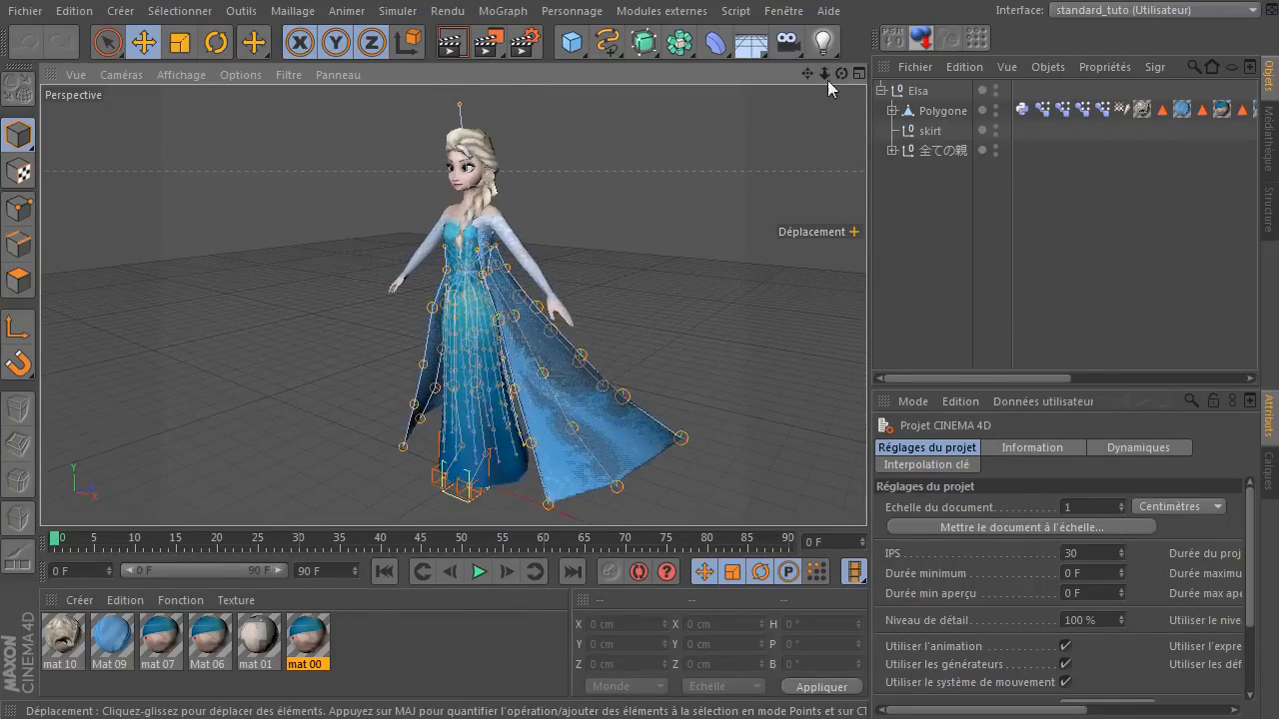
click(842, 79)
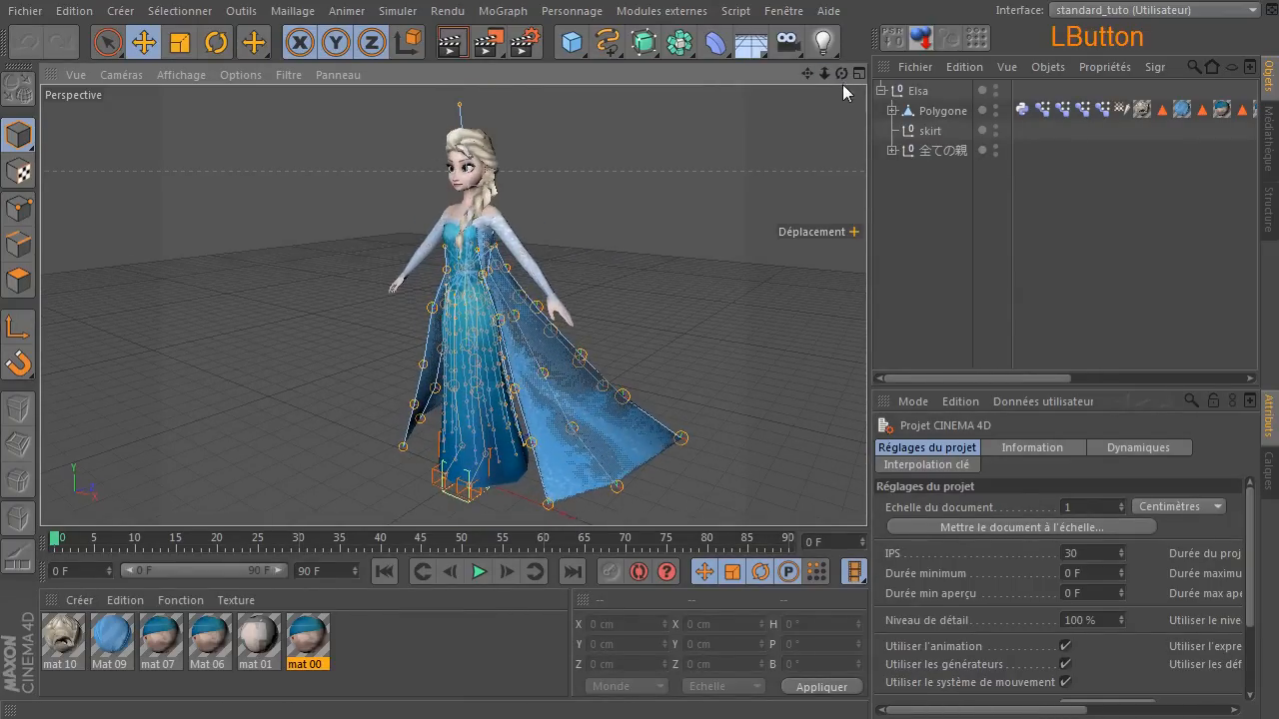
mouse_move(843, 73)
mouse_down()
mouse_move(774, 74)
mouse_move(831, 62)
mouse_move(842, 73)
mouse_up()
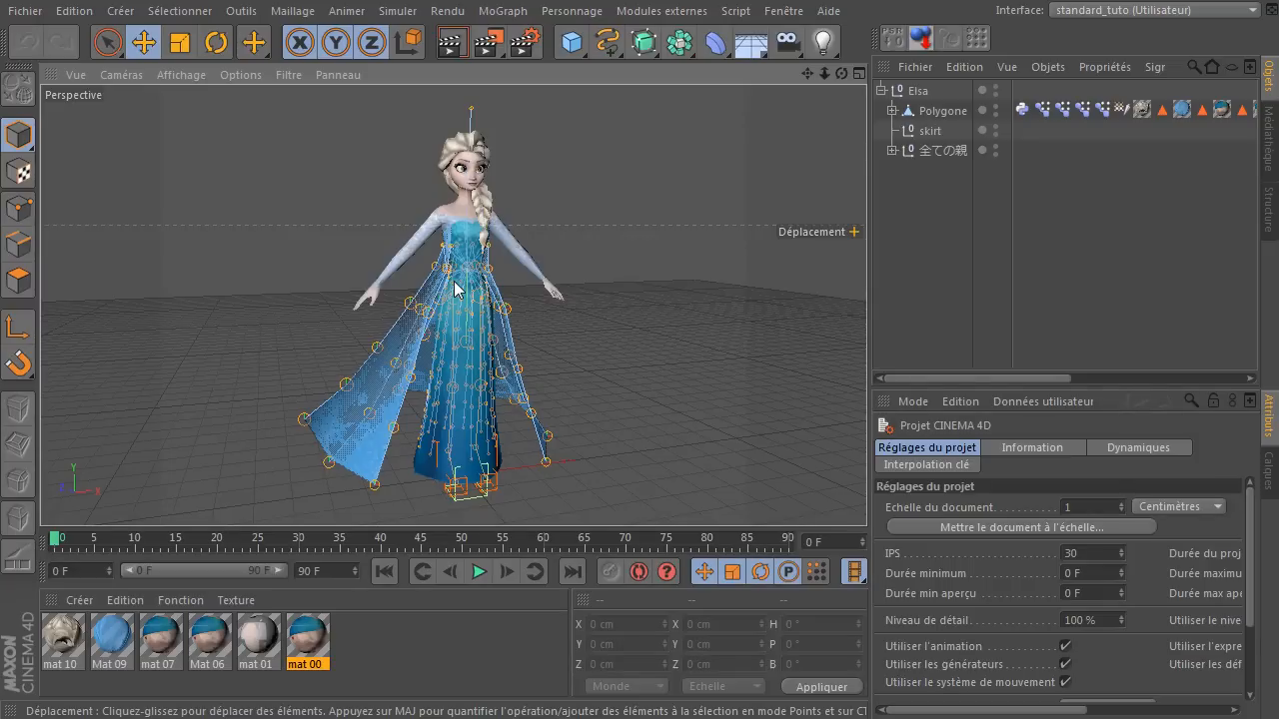
scroll(311, 284, up, 10)
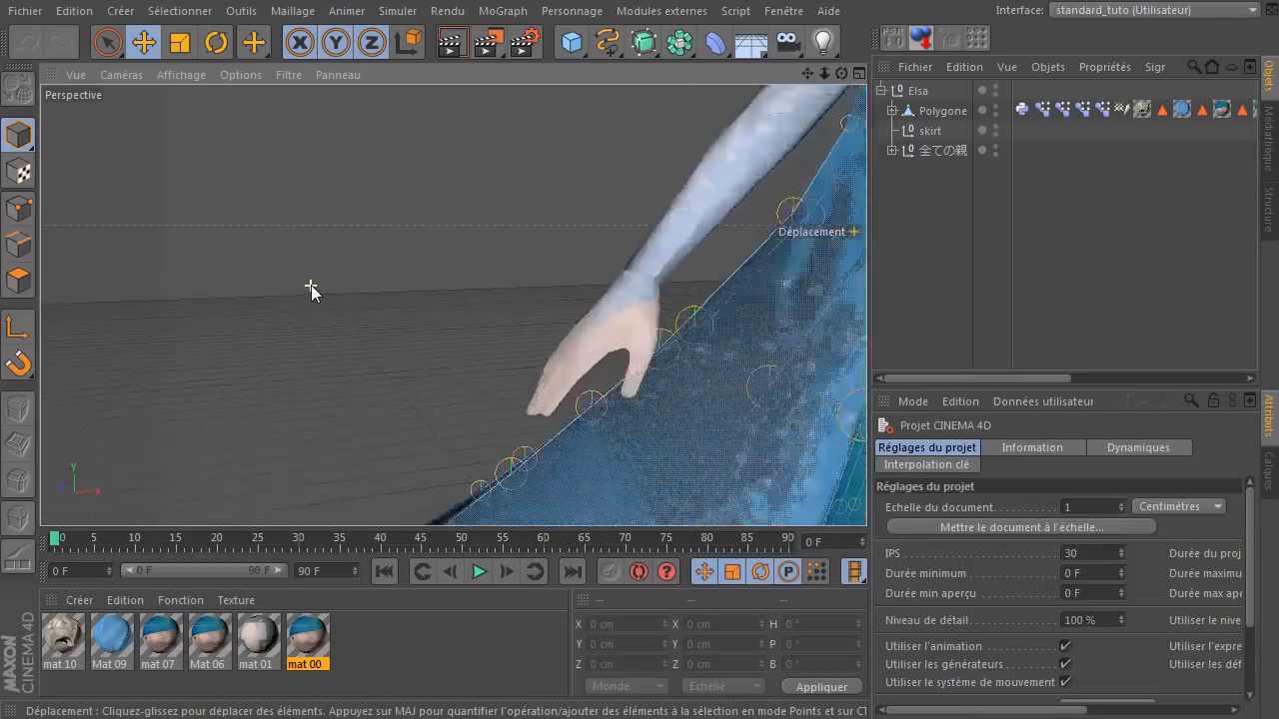
click(452, 42)
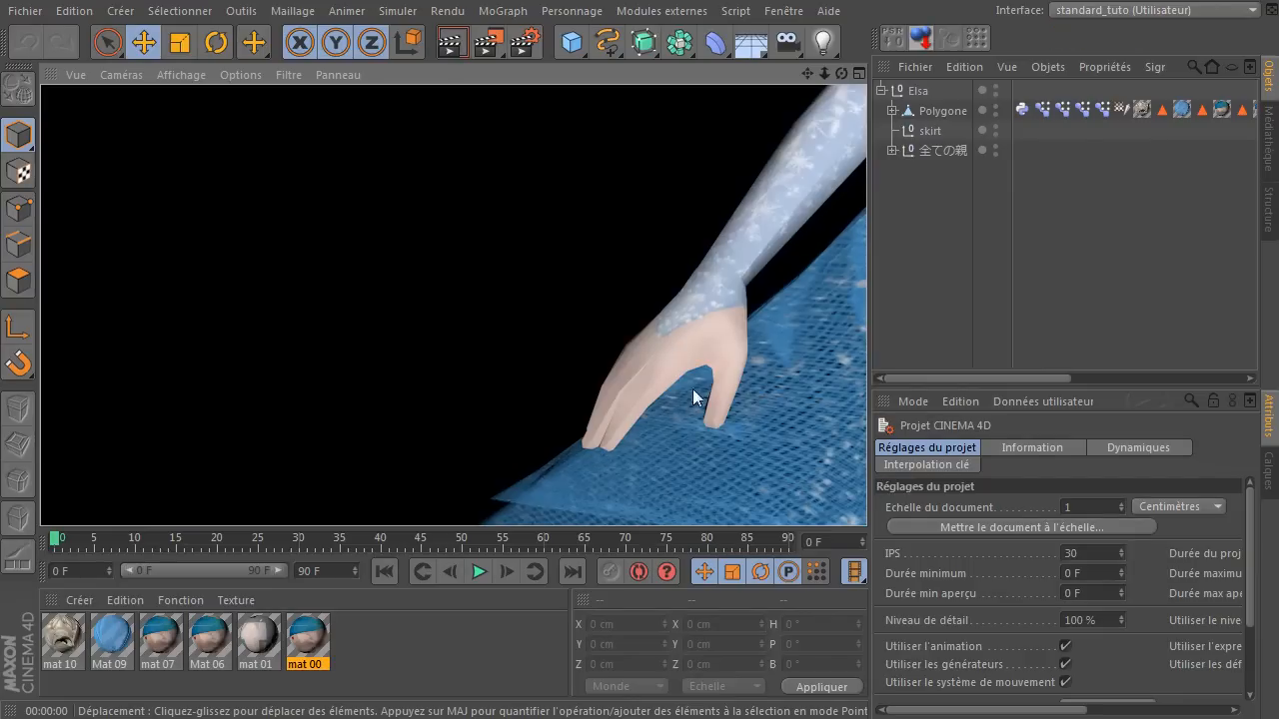
Try raising the cape's lower corner joint CapeL6 to about Y -107.105 cm, and undo the move.
scroll(653, 331, down, 10)
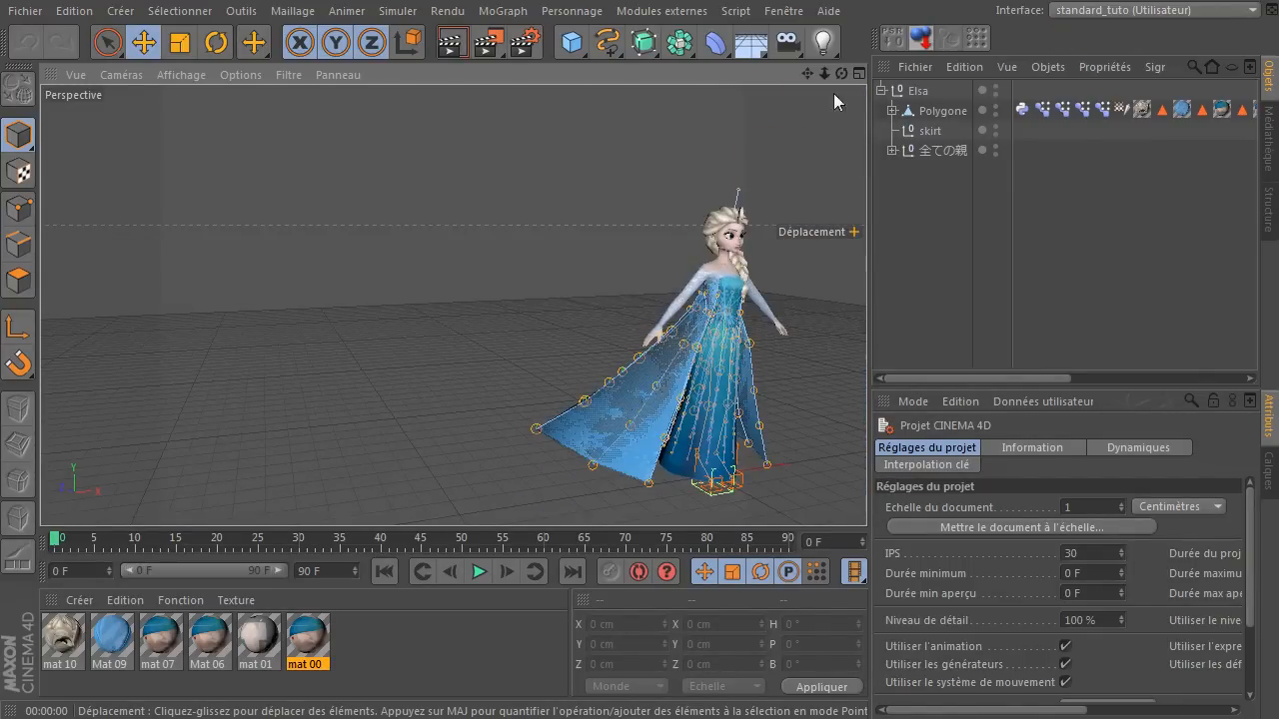
drag(806, 73, 716, 71)
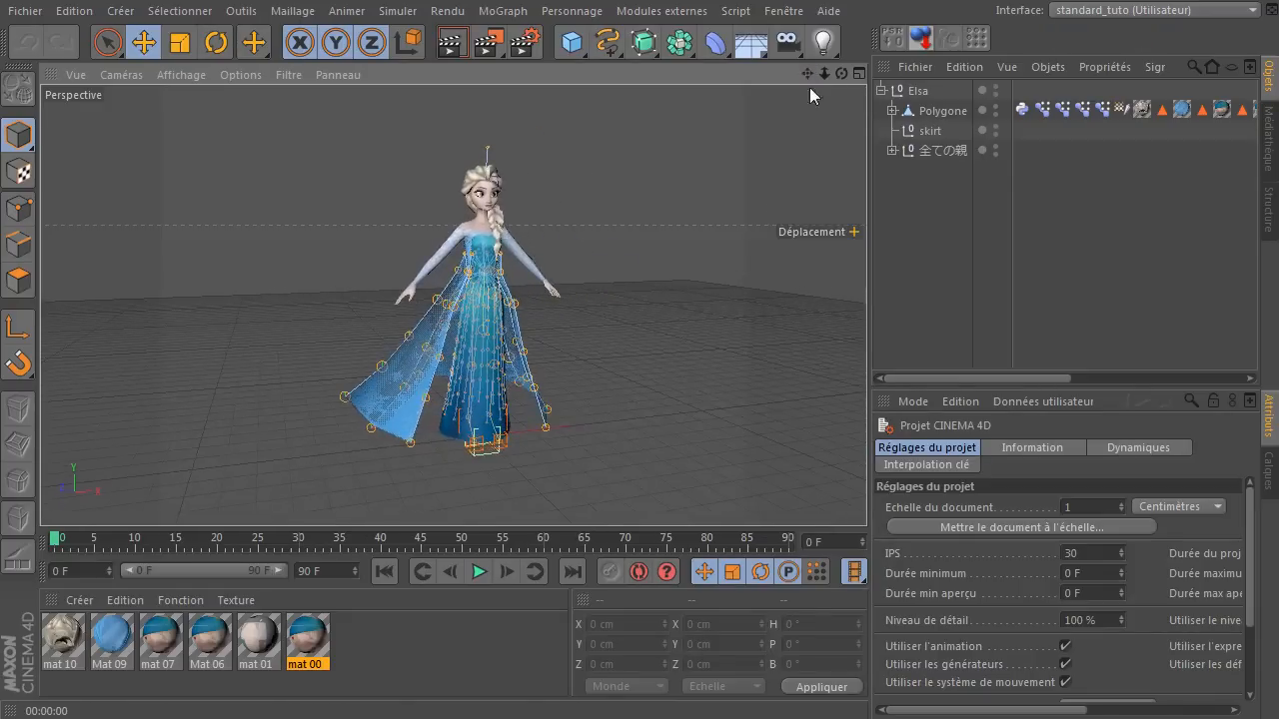
scroll(582, 314, up, 3)
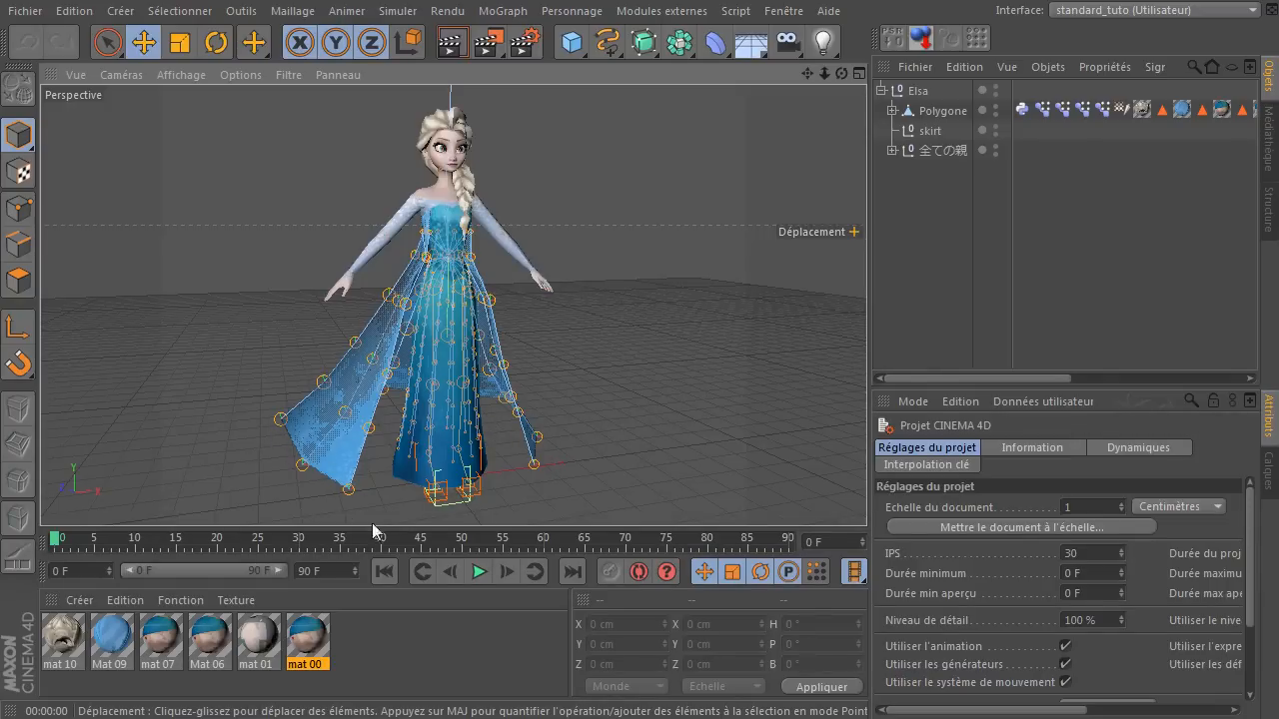
click(348, 492)
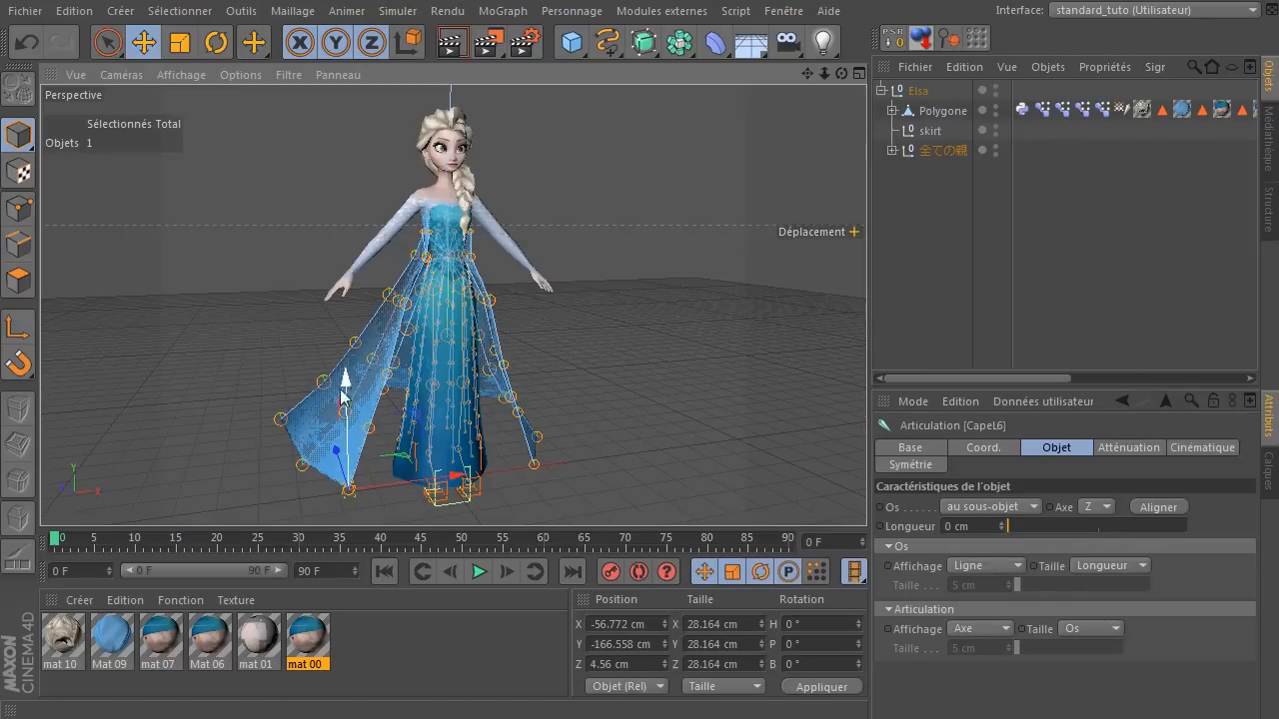
drag(349, 396, 370, 366)
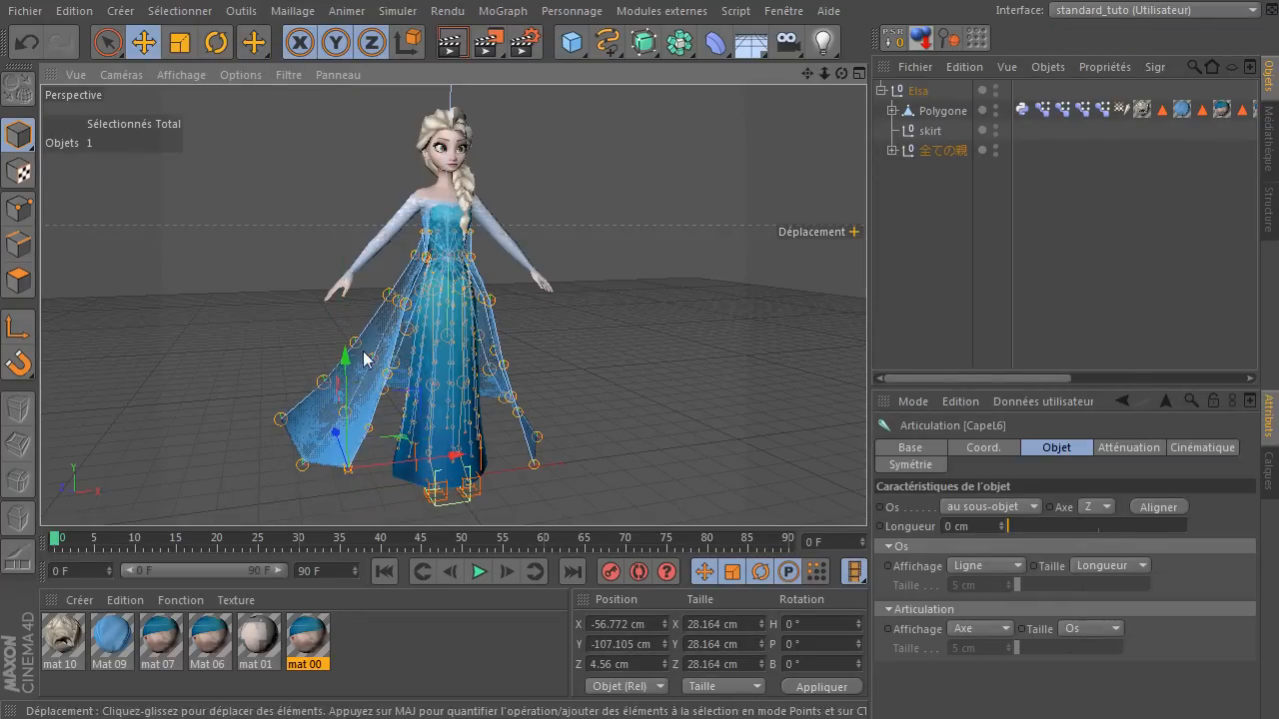
click(26, 43)
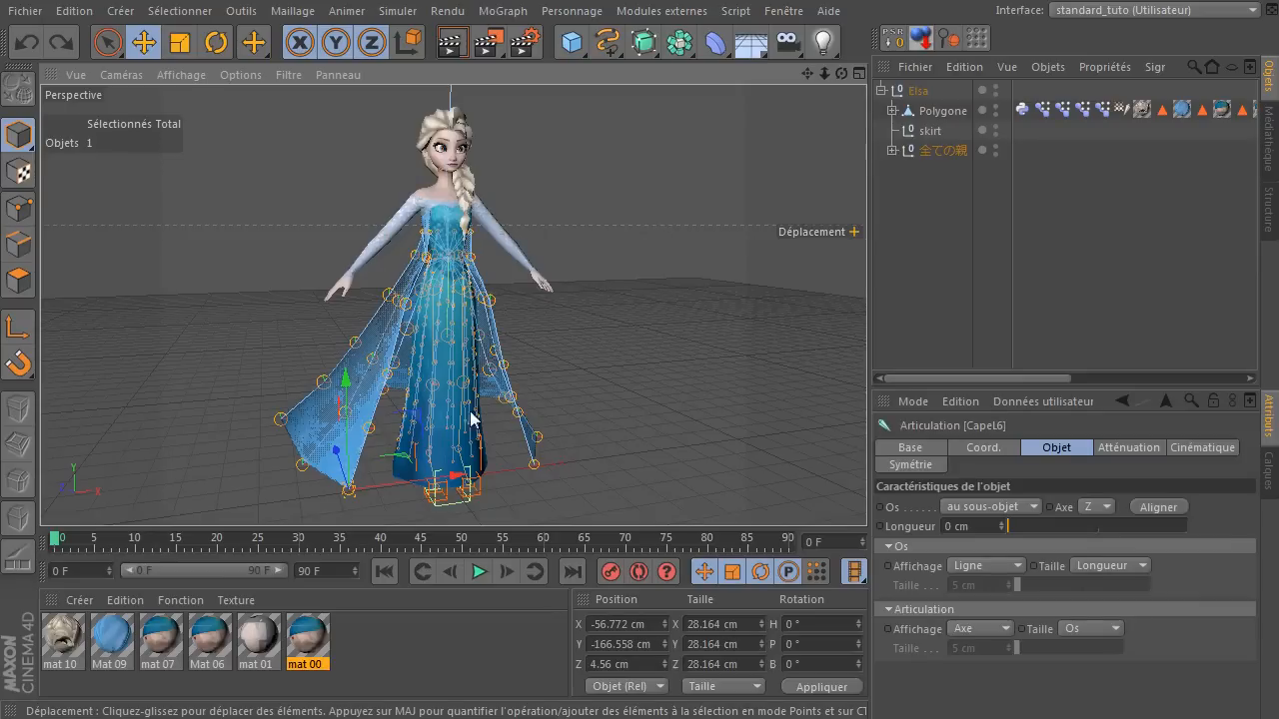
Try moving the left toe IK null 左つま先IK to about Y 153.208 cm, Z -265.554 cm, and undo the move.
click(459, 505)
scroll(500, 513, up, 4)
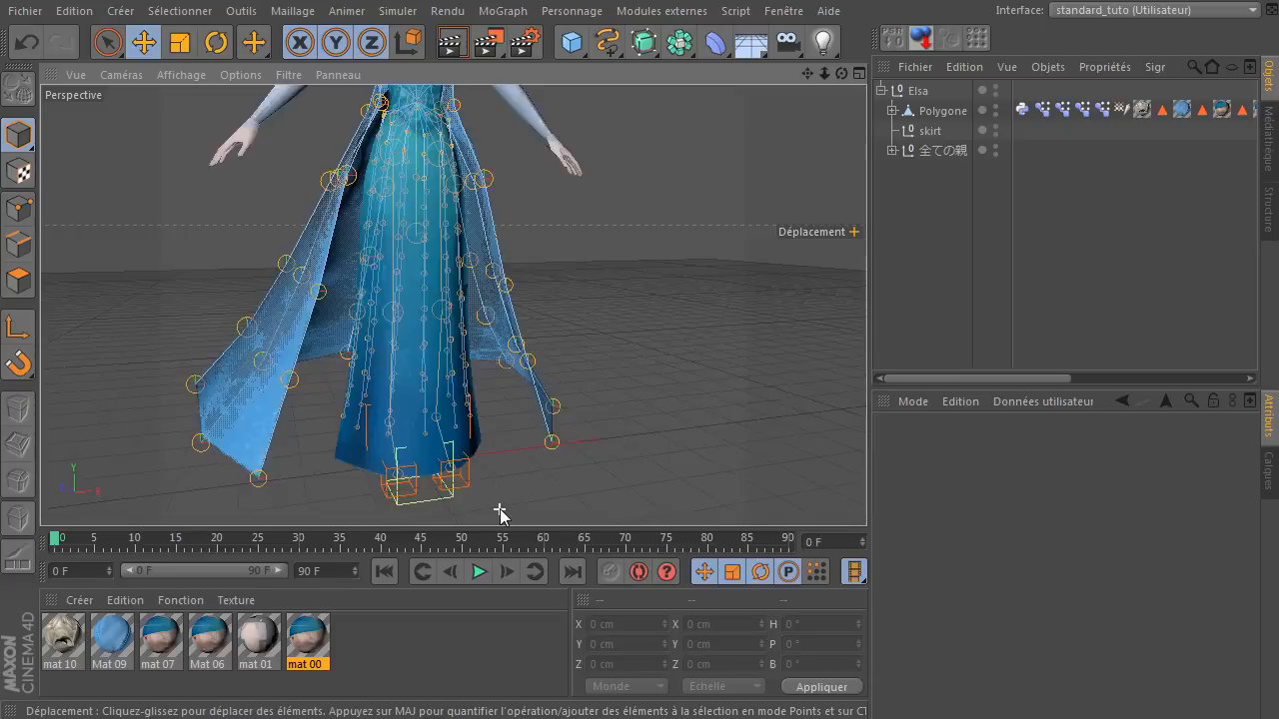
click(455, 488)
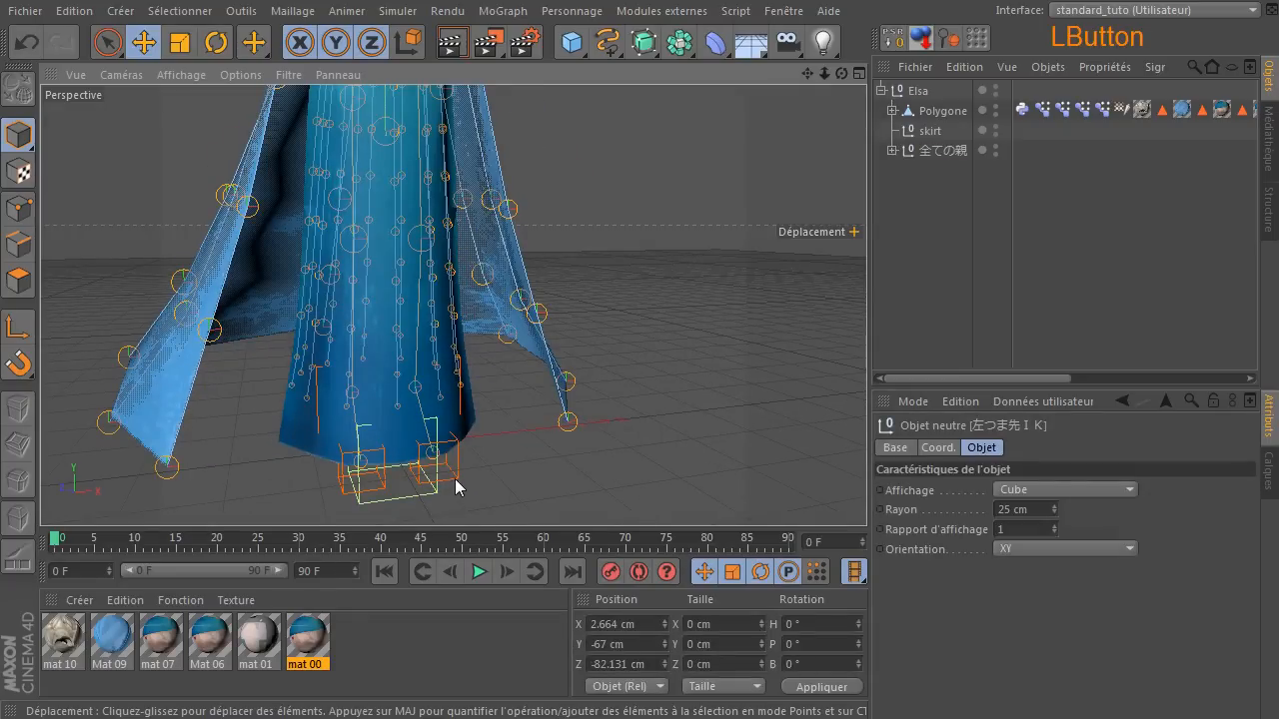
drag(423, 364, 463, 234)
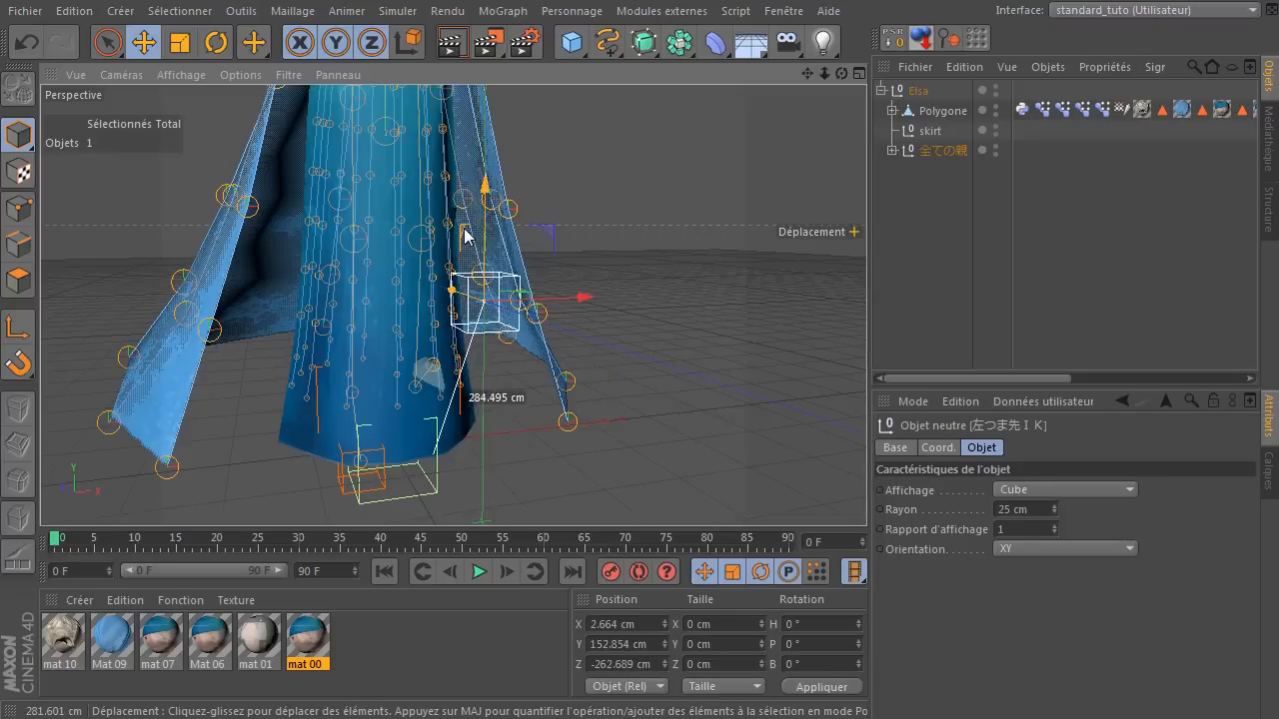
click(30, 57)
Try moving the root null 全ての親 to about Y 193.705 cm, Z -306.652 cm, and undo the move.
click(390, 503)
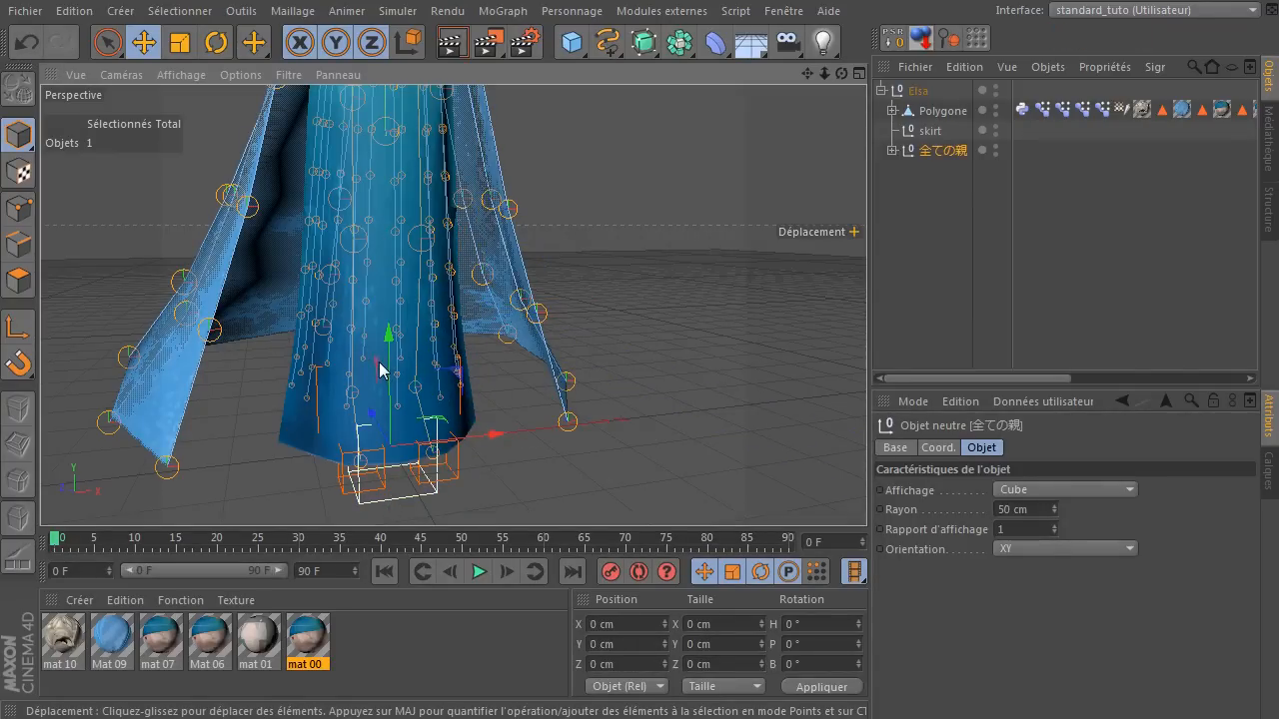
drag(377, 362, 446, 259)
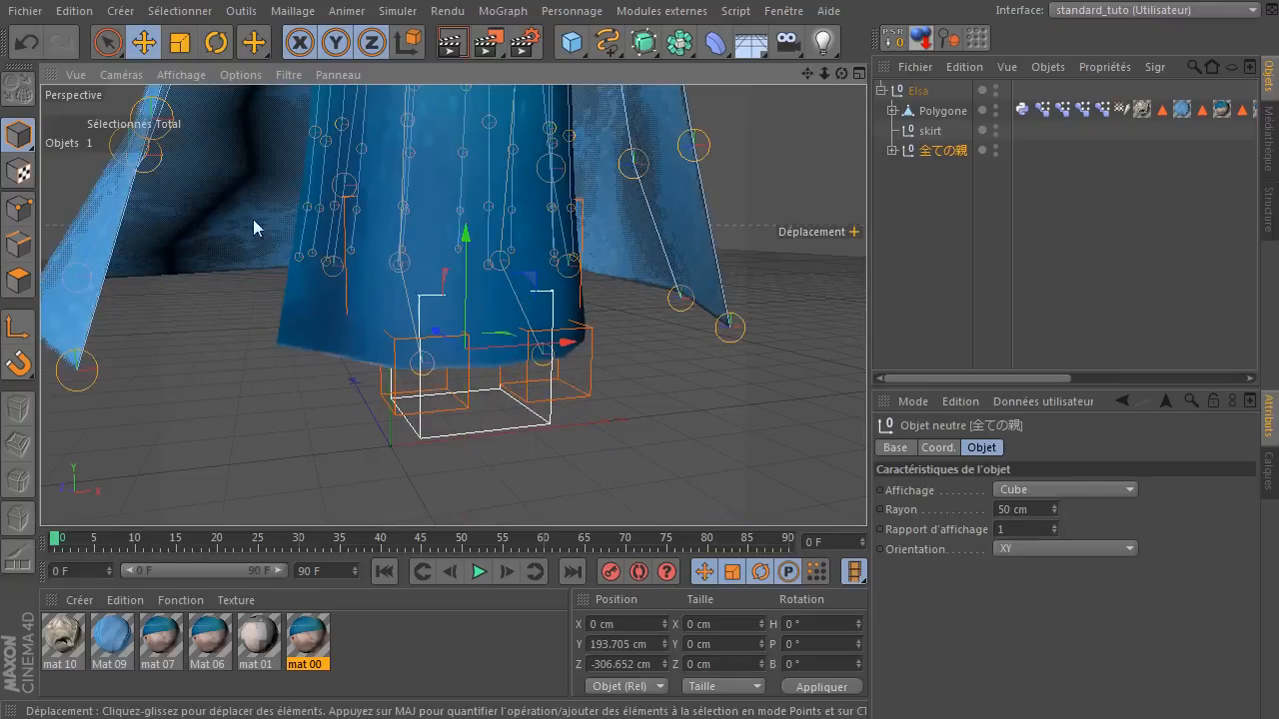
click(30, 48)
From a side view, try moving the left toe IK null 左つま先IK, undo the move and deselect it.
drag(842, 73, 979, 58)
click(451, 443)
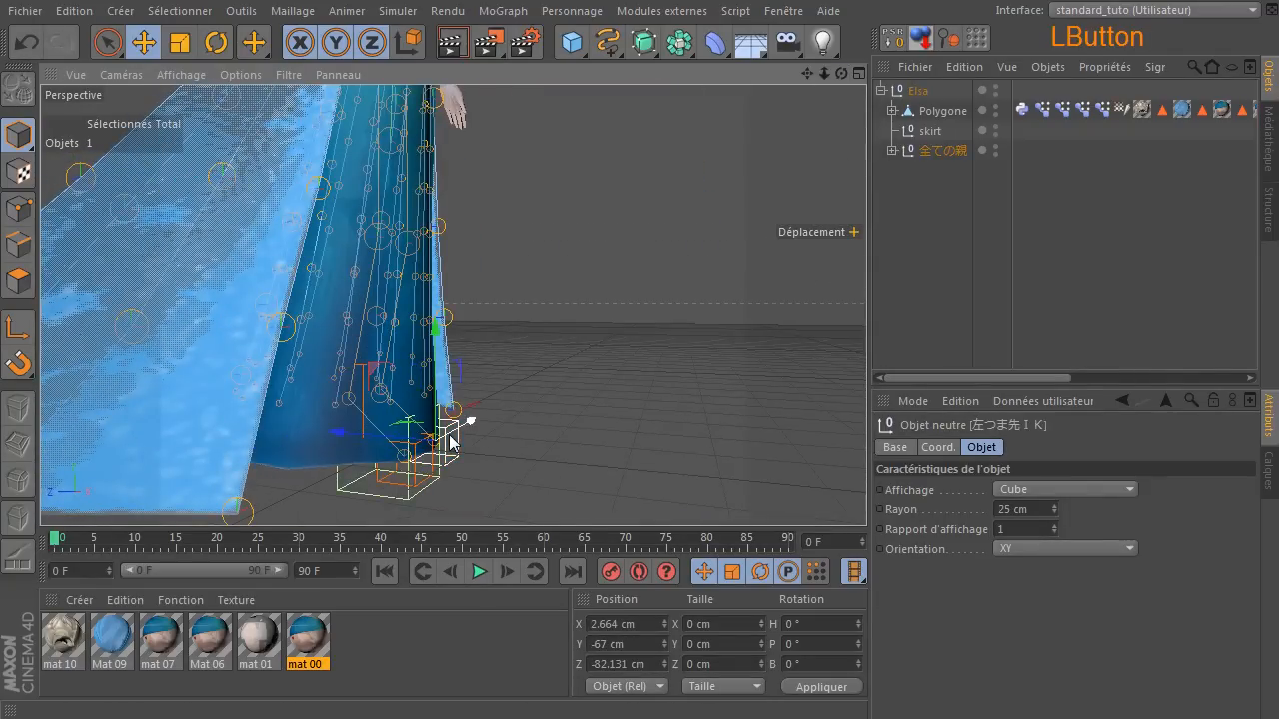
drag(380, 374, 546, 292)
click(27, 46)
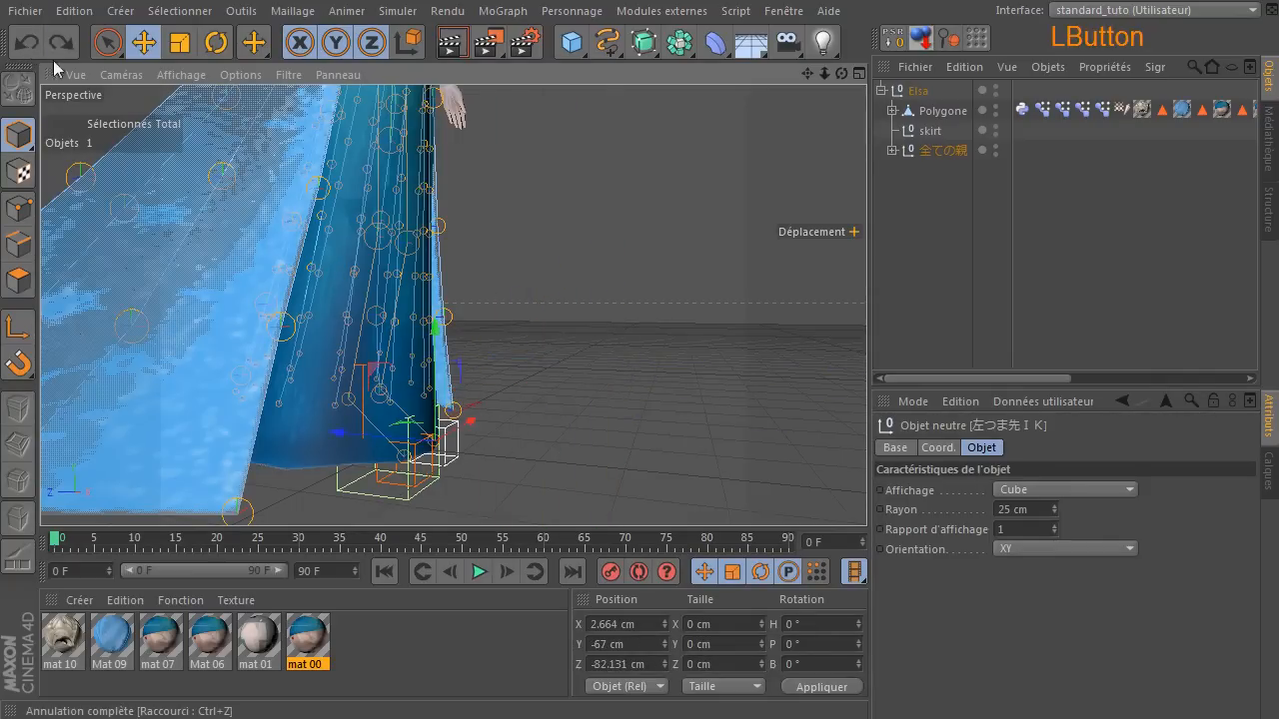
click(491, 446)
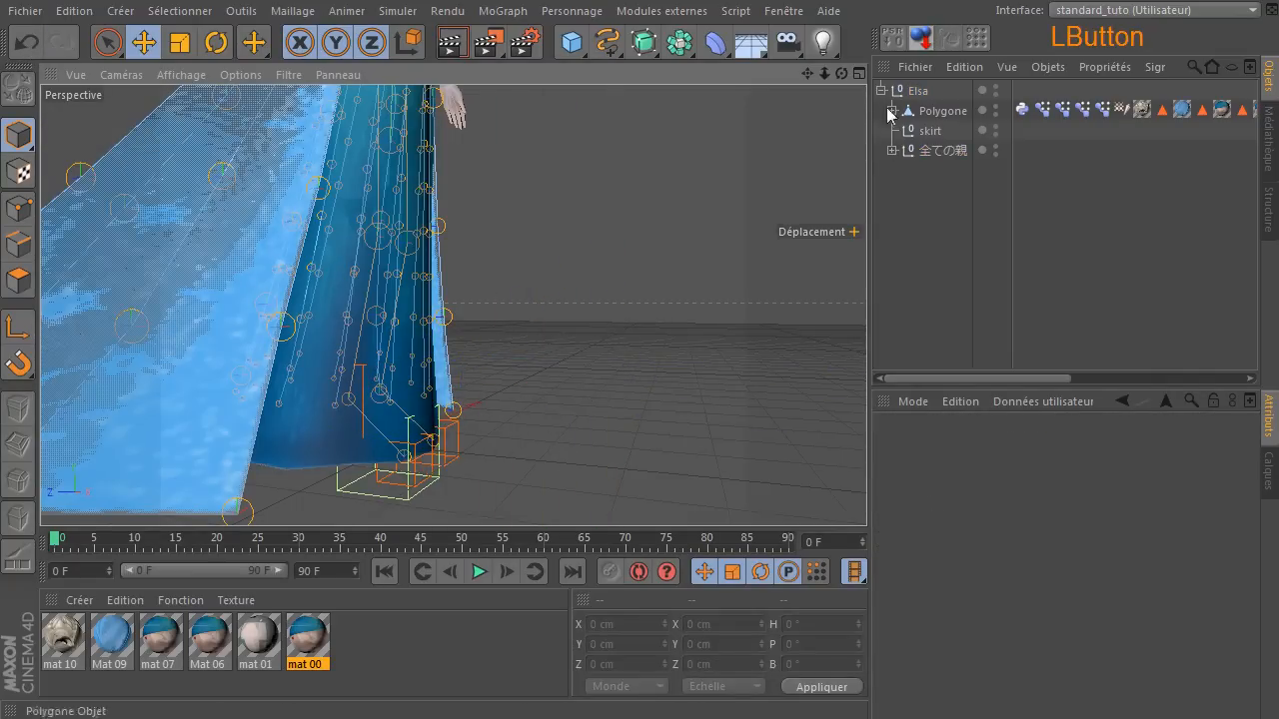
Fully expand the 全ての親 hierarchy under Elsa, examine its skirt joint chains and select joint スカート_5_9.
drag(841, 73, 694, 72)
drag(806, 77, 861, 322)
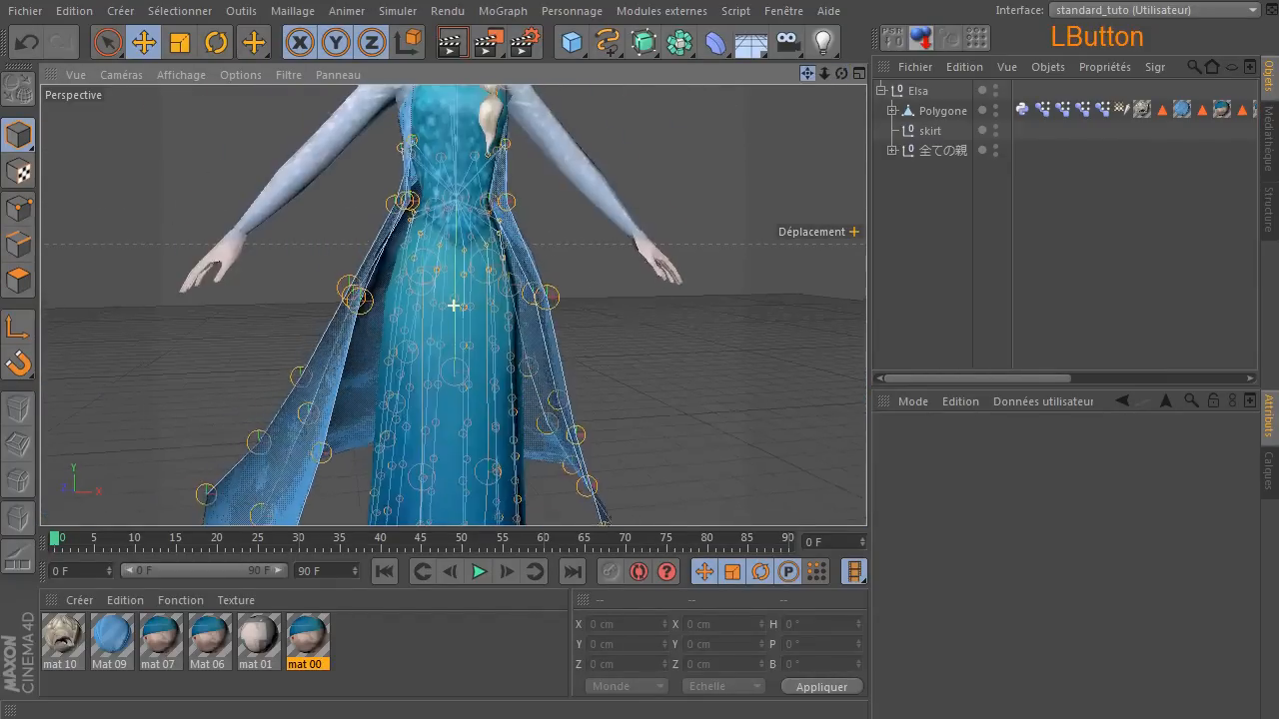
scroll(599, 302, down, 4)
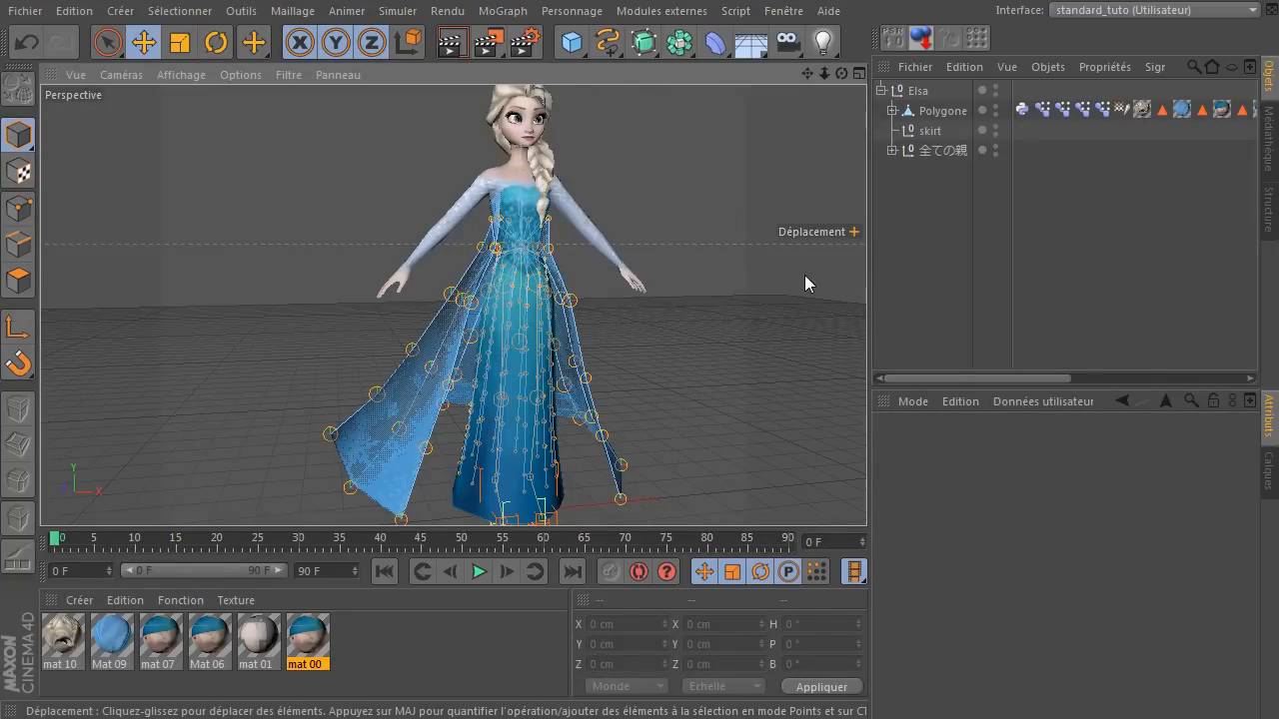
click(943, 148)
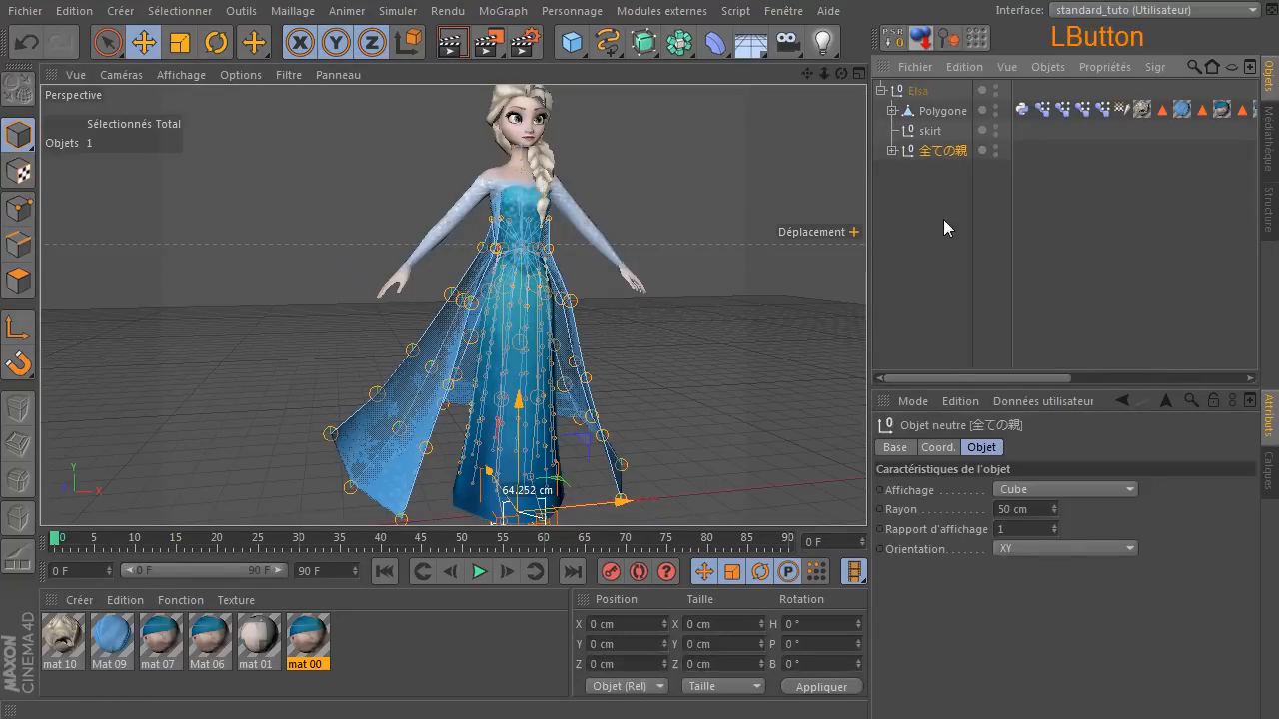
ctrl+click(894, 150)
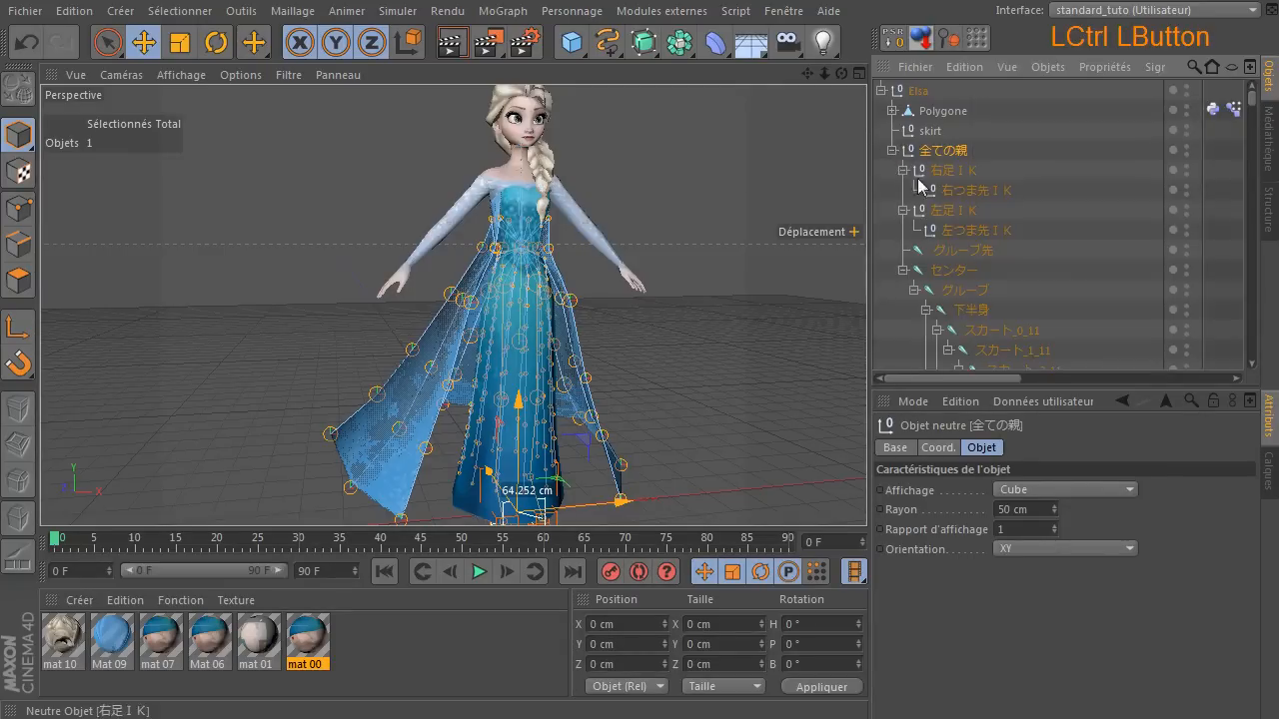
scroll(975, 205, down, 5)
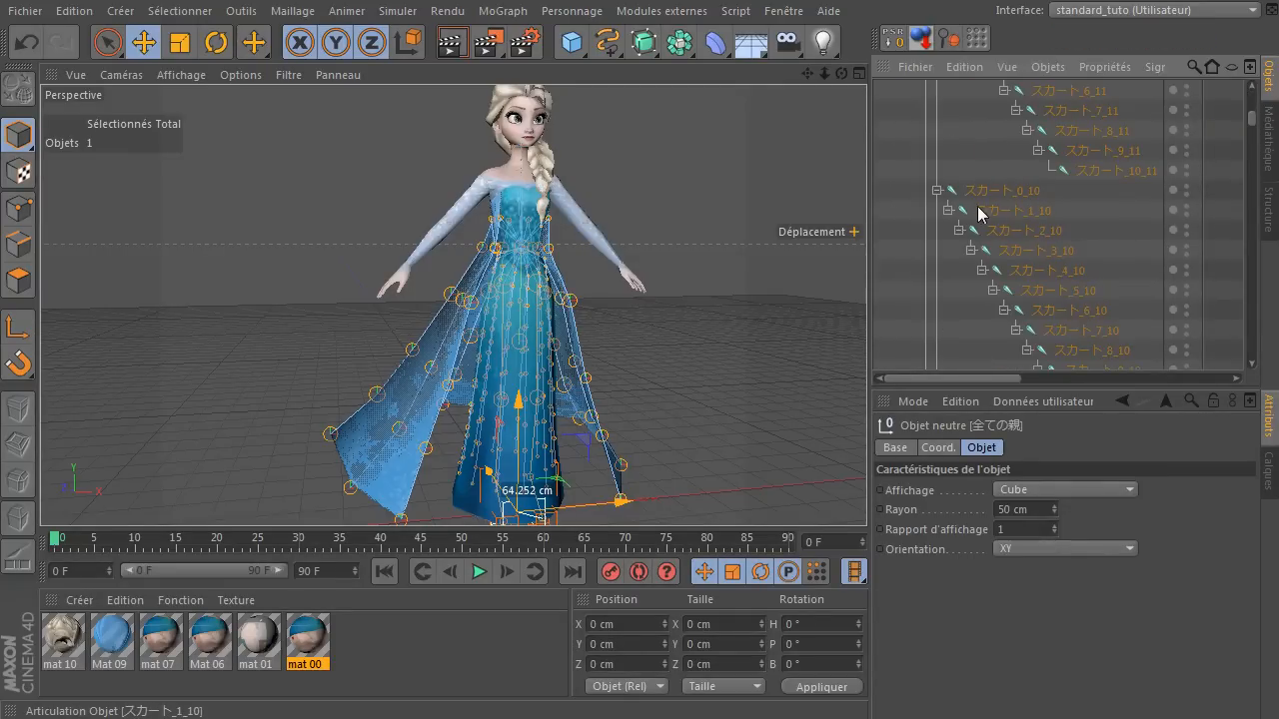
scroll(996, 198, down, 2)
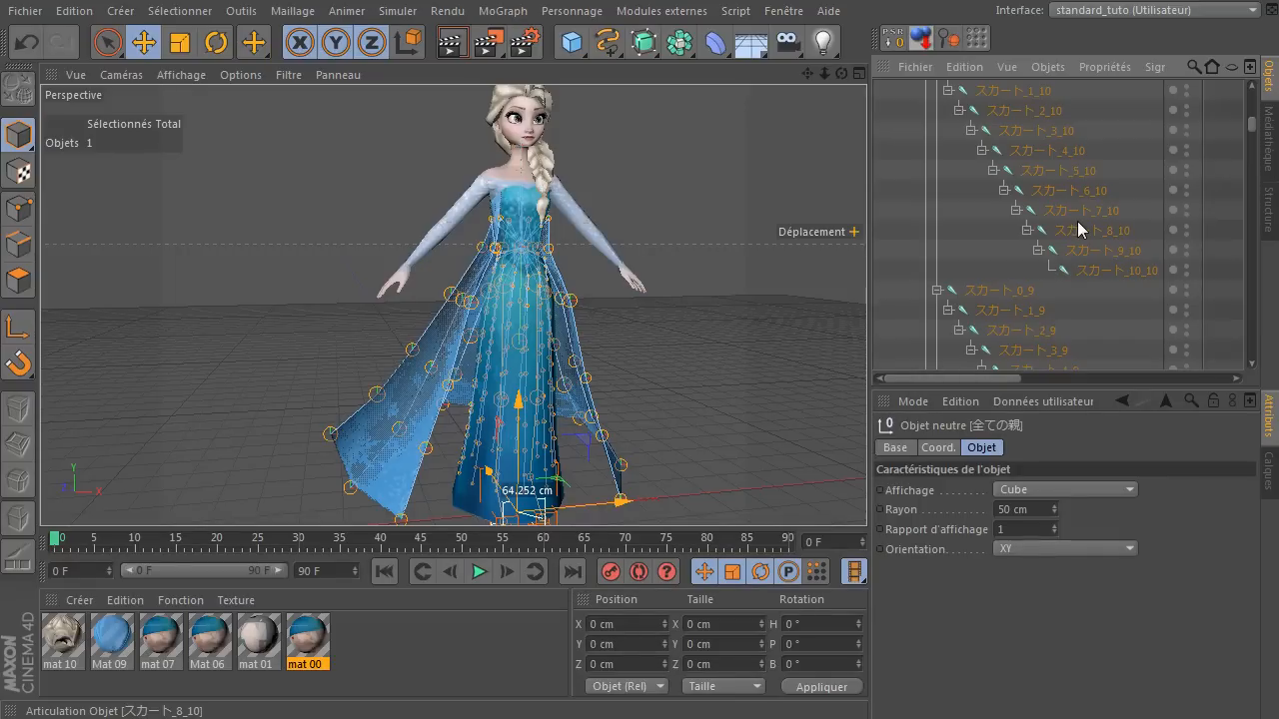
scroll(1053, 156, down, 4)
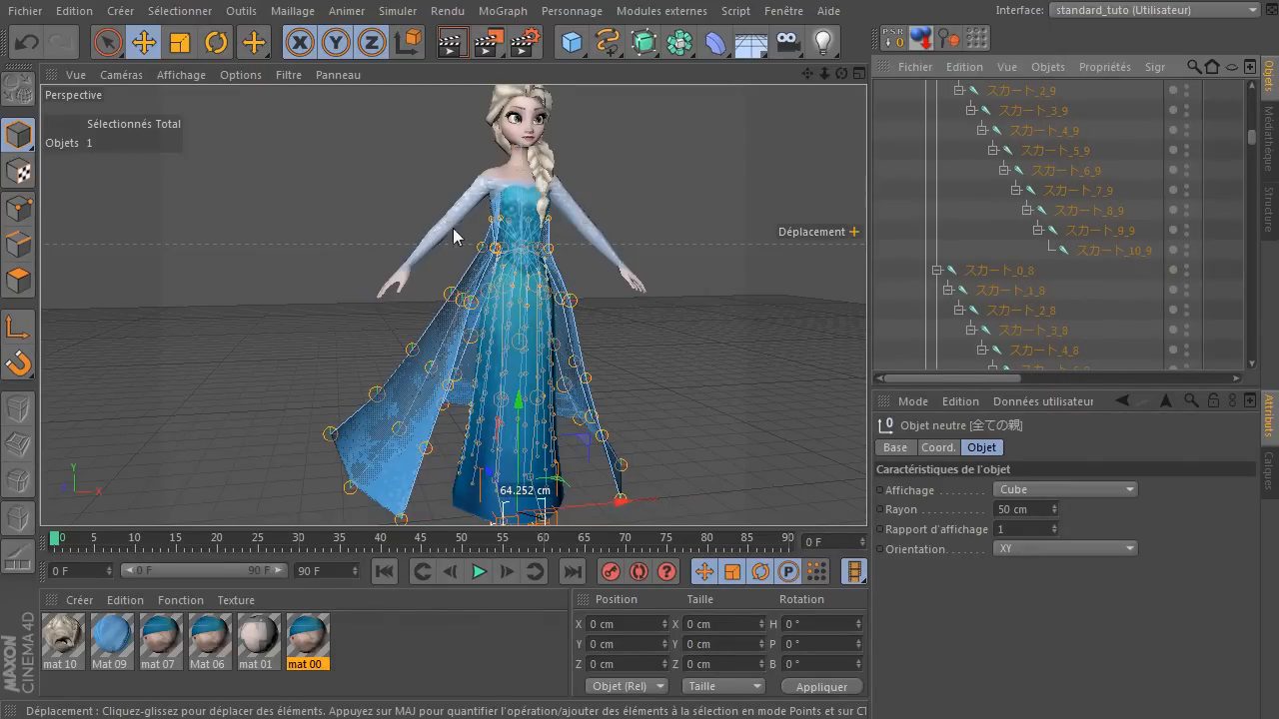
click(1057, 151)
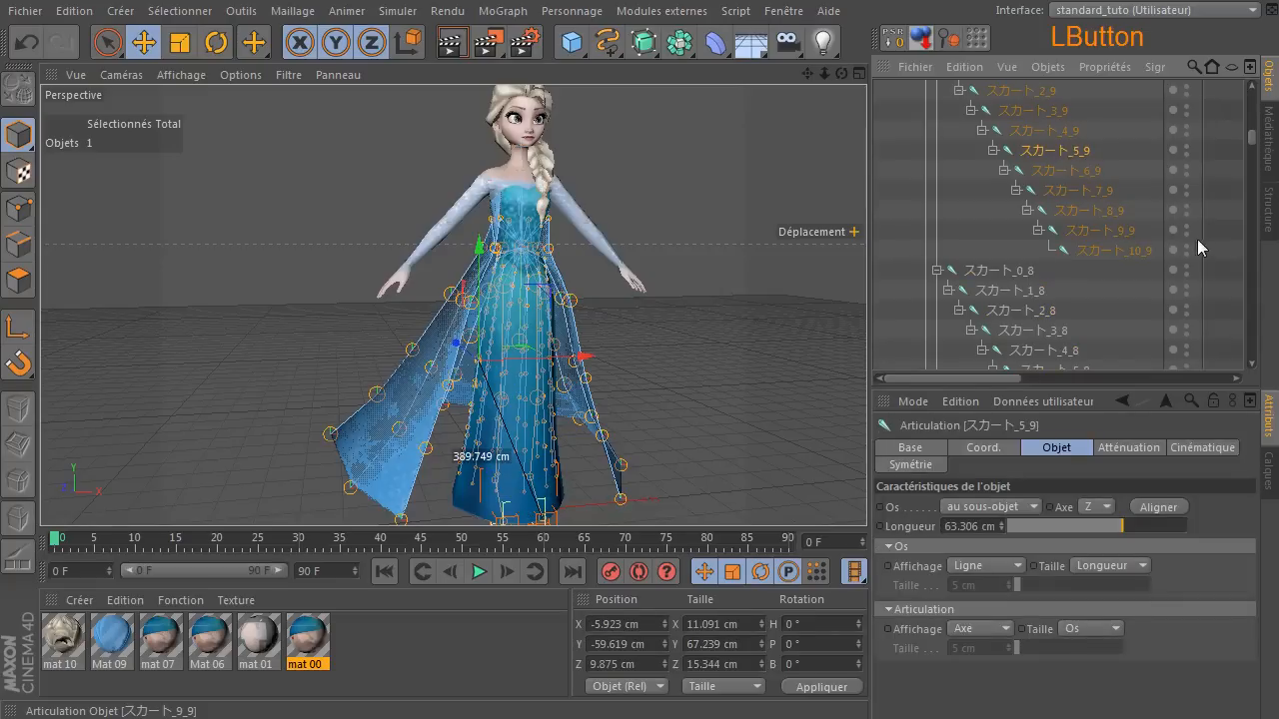
Step through the skirt joint chains ending in _9 and _8 as far as joint スカート_6_8.
click(1109, 190)
key(Down)
key(Down)
key(Down)
key(Down)
key(Down)
key(Down)
key(Down)
key(Down)
key(Down)
key(Down)
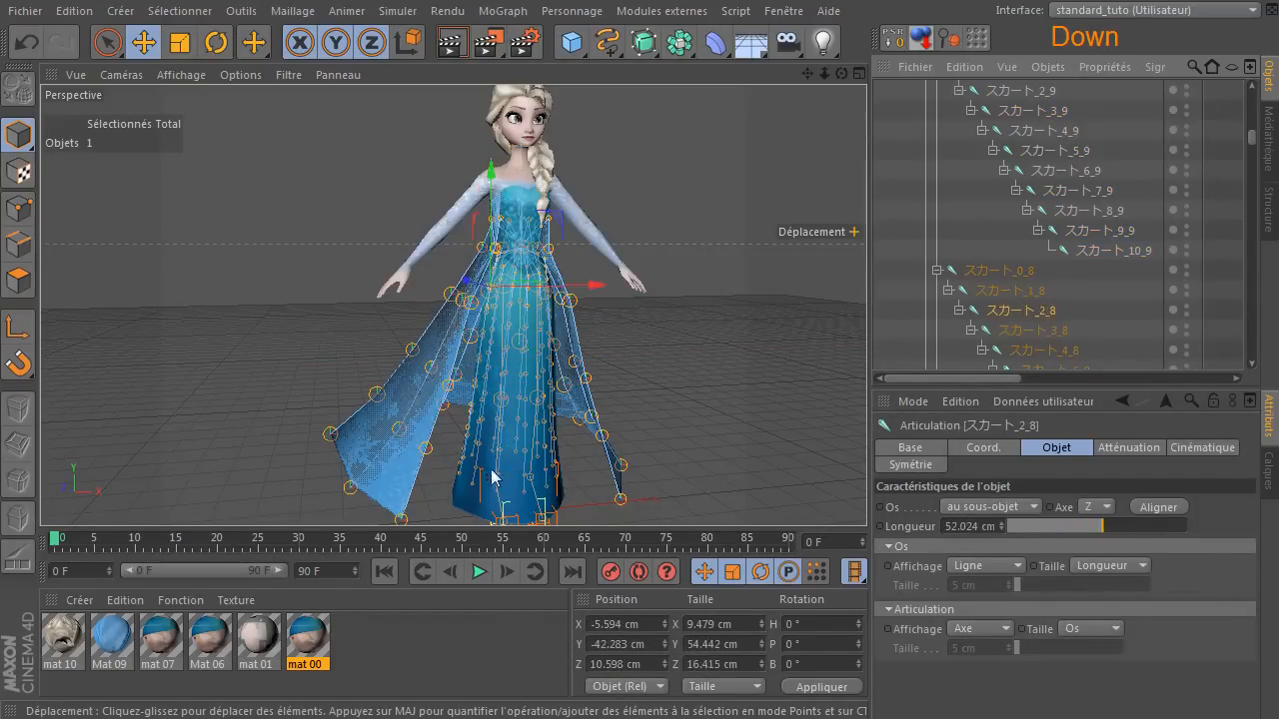
Examine the cape joint chains, stepping along the CapeL chain to joint CapeL5.
key(Down)
key(Down)
key(Down)
key(Down)
key(Down)
key(Down)
key(Down)
key(Down)
key(Down)
key(Down)
key(Down)
key(Down)
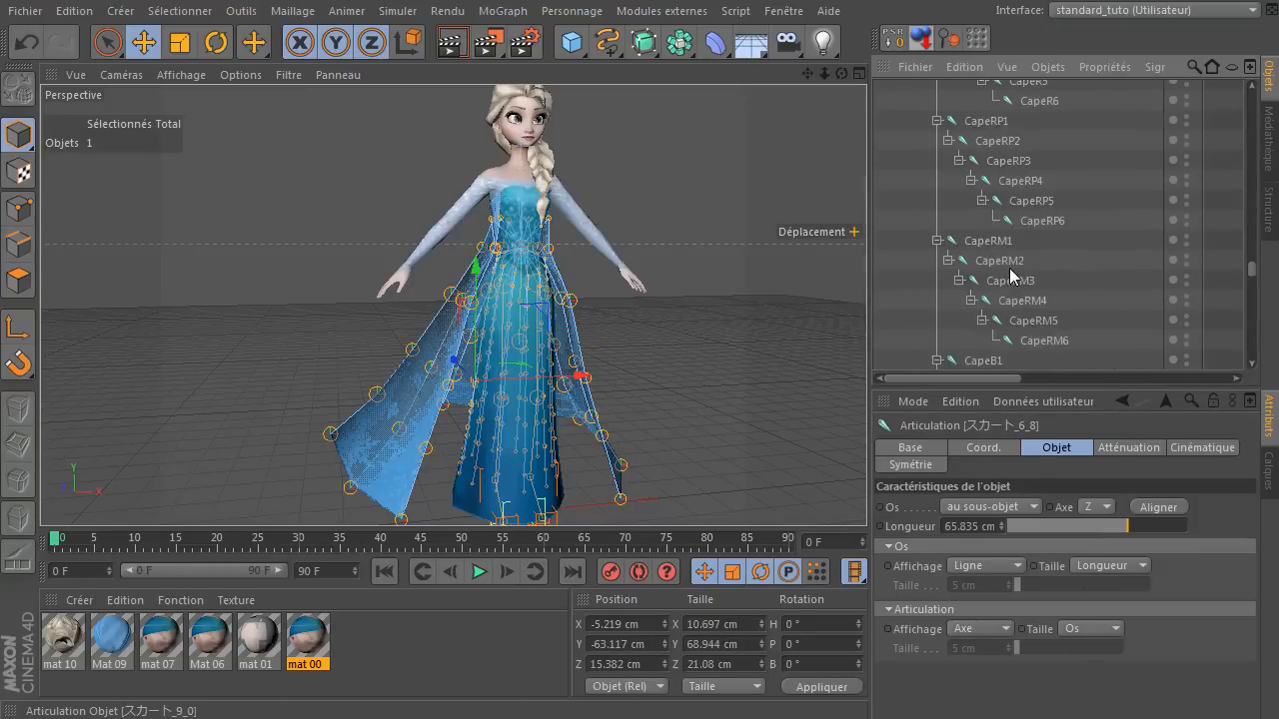
click(981, 141)
Examine the Hair joint chain and the eye joints 右目 and 左目, ending on joint Hair7.
key(Down)
key(Down)
key(Down)
key(Down)
key(Down)
key(Down)
key(Down)
key(Down)
key(Down)
key(Down)
key(Down)
key(Down)
key(Down)
key(Down)
key(Down)
key(Down)
key(Down)
key(Down)
key(Down)
key(Down)
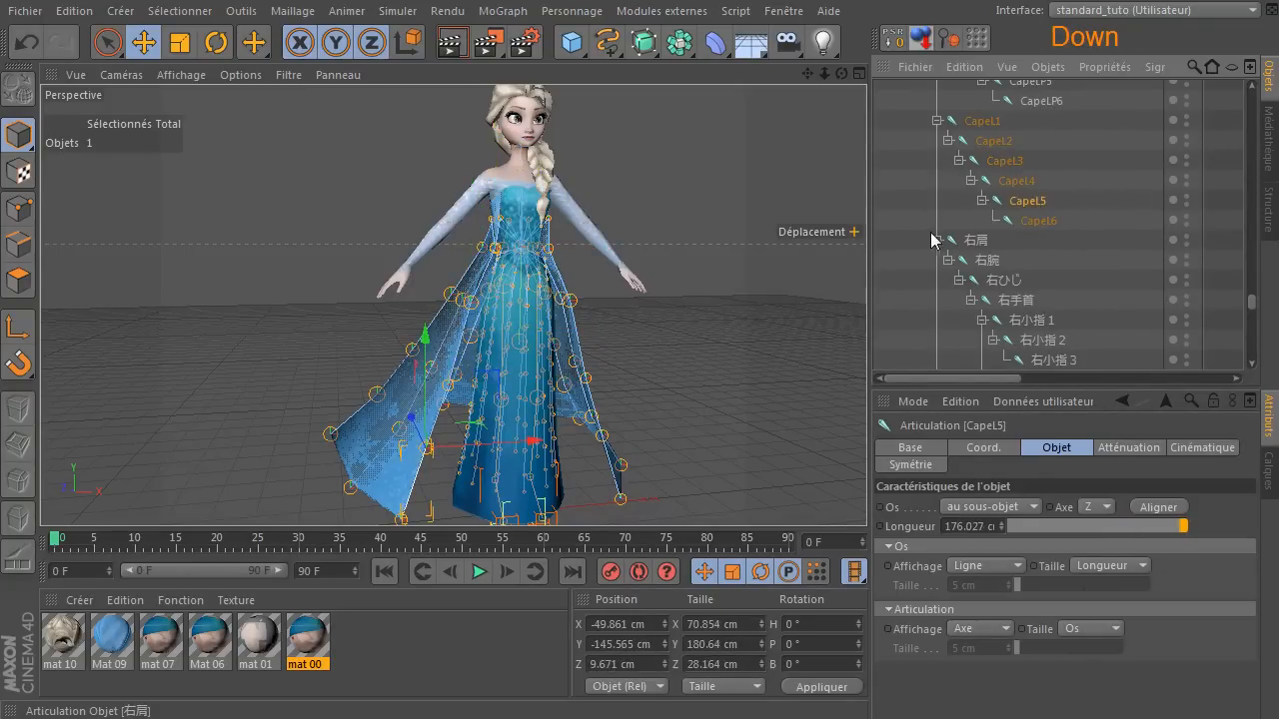
click(1026, 141)
key(Down)
key(Down)
key(Down)
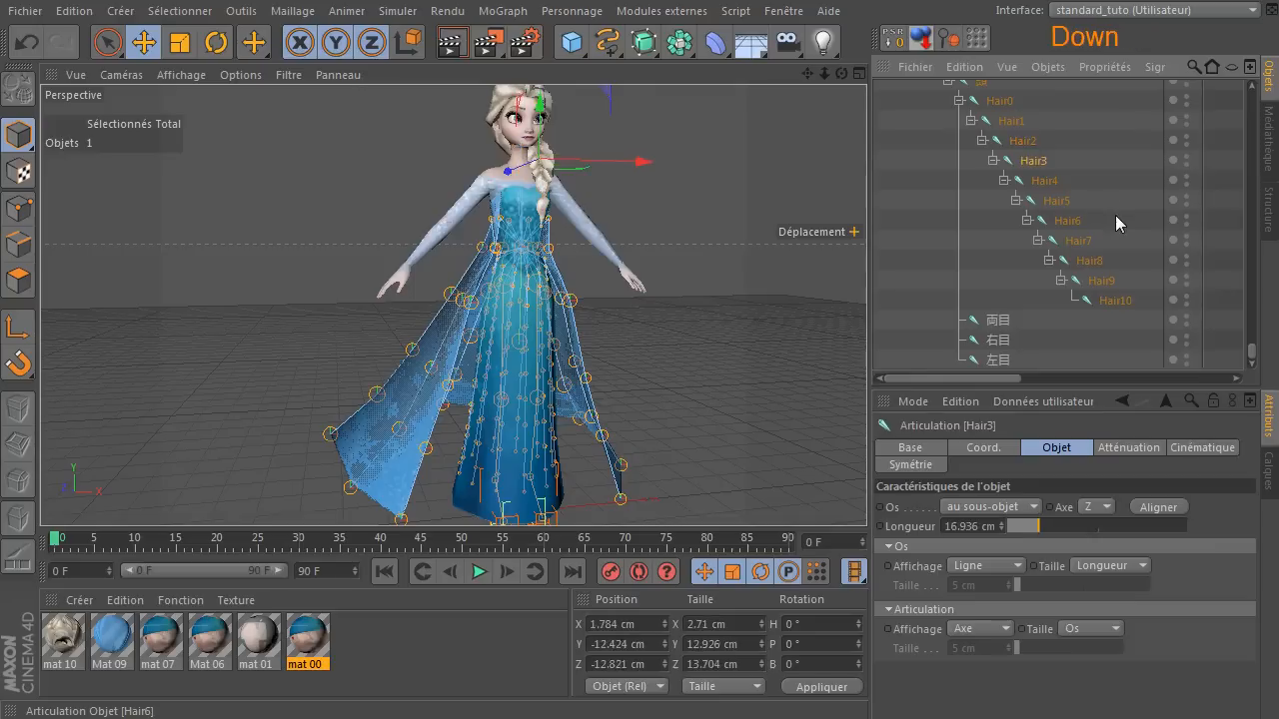
click(995, 340)
key(Down)
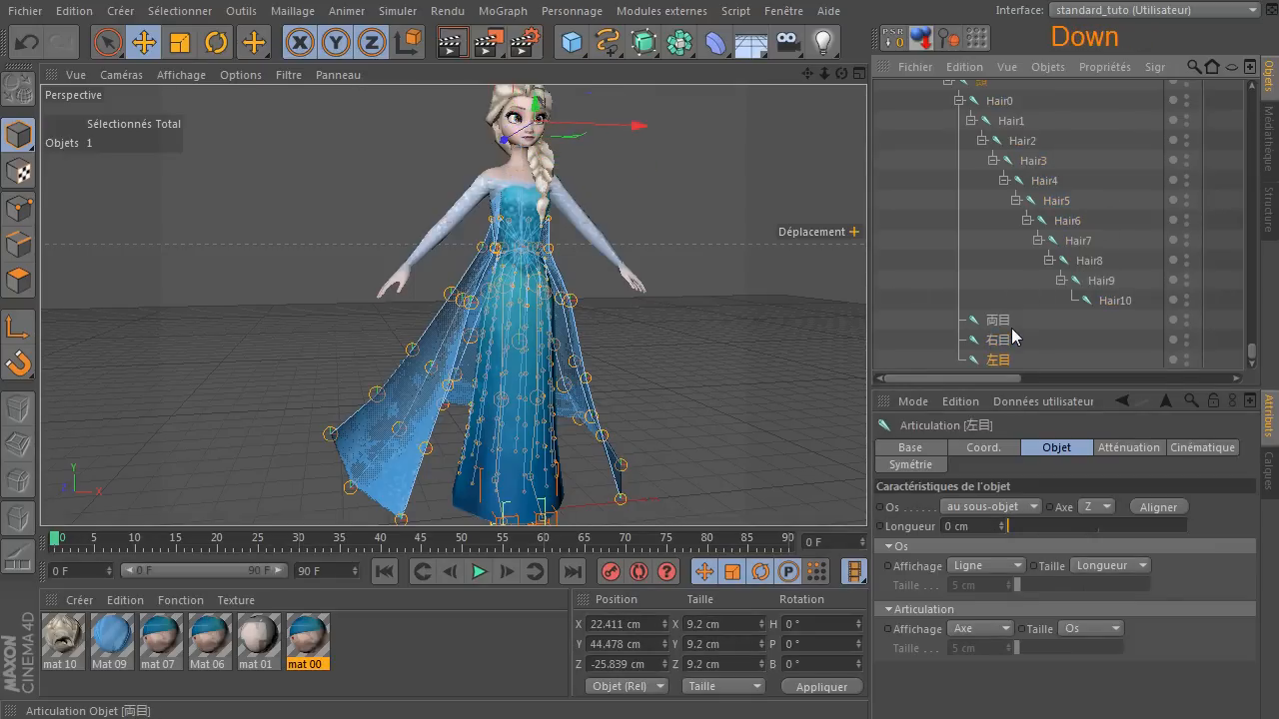
click(1079, 240)
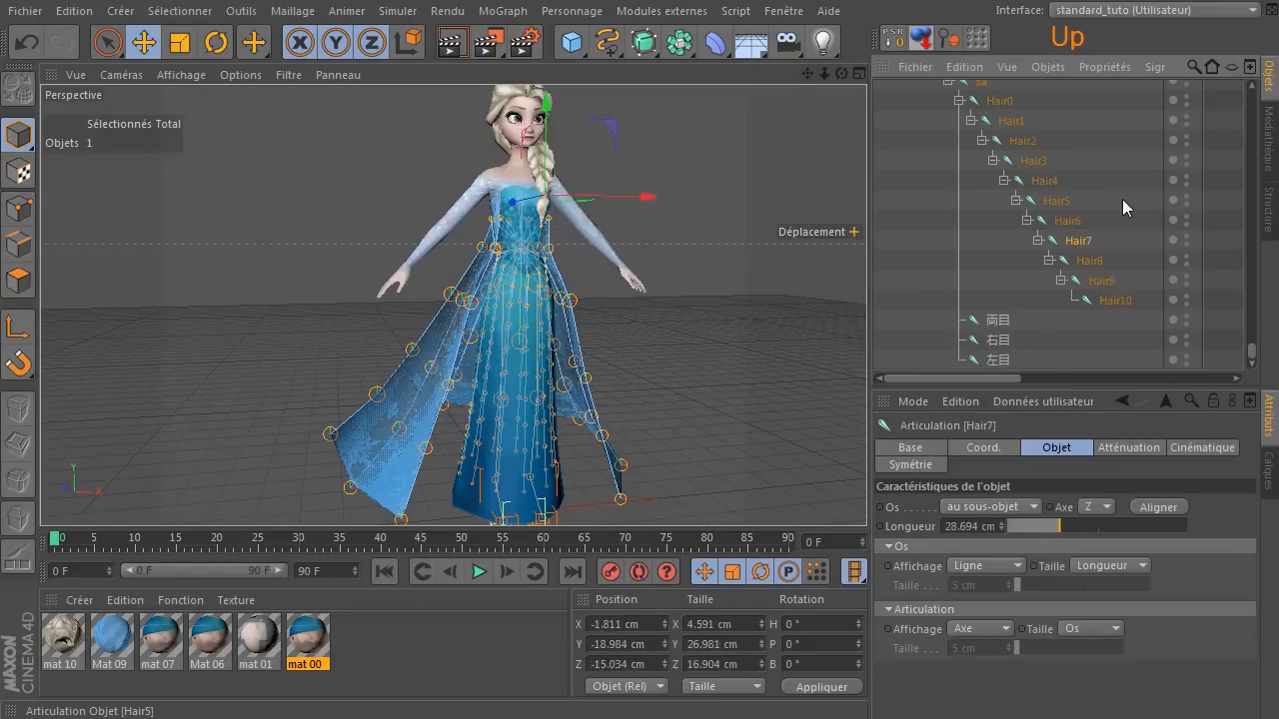
Examine the left arm joints from finger joint 左小指1 up the chain, ending on the elbow joint 左ひじ.
scroll(1122, 199, up, 5)
click(1019, 264)
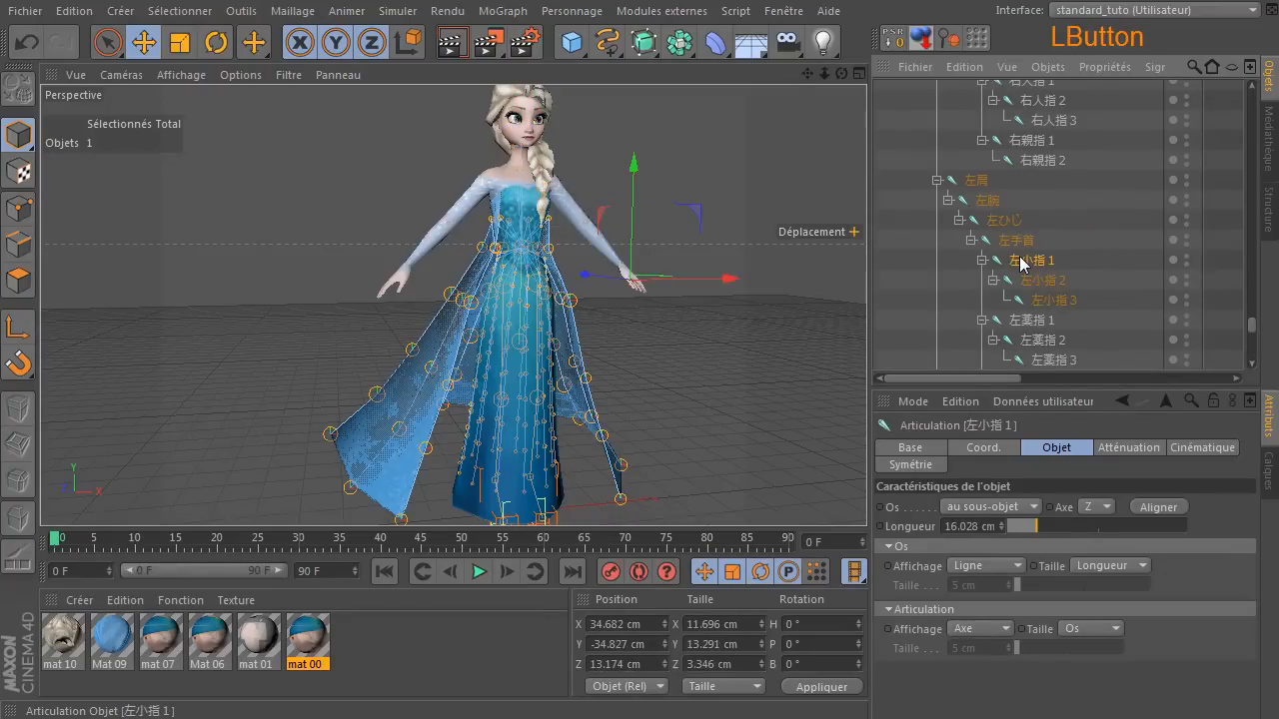
key(Up)
key(Up)
key(Up)
key(Down)
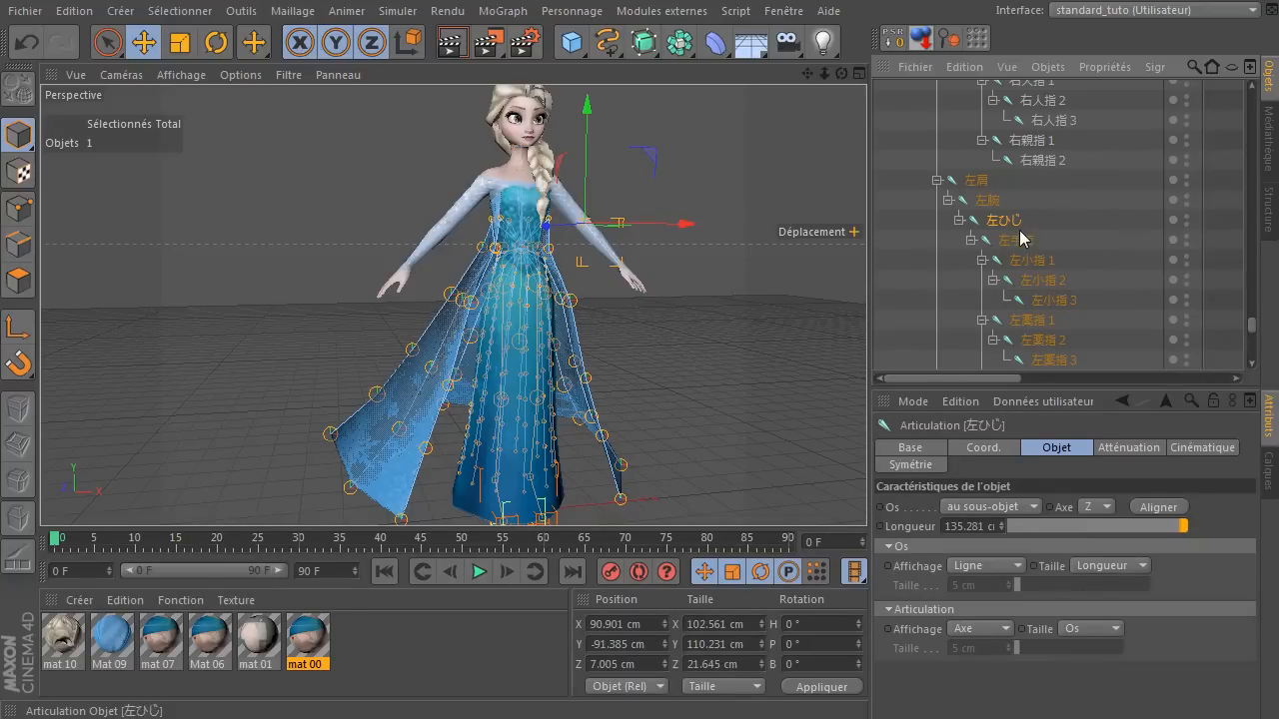
Clear the joint selection and collapse the 全ての親 hierarchy under Elsa.
scroll(1020, 237, up, 10)
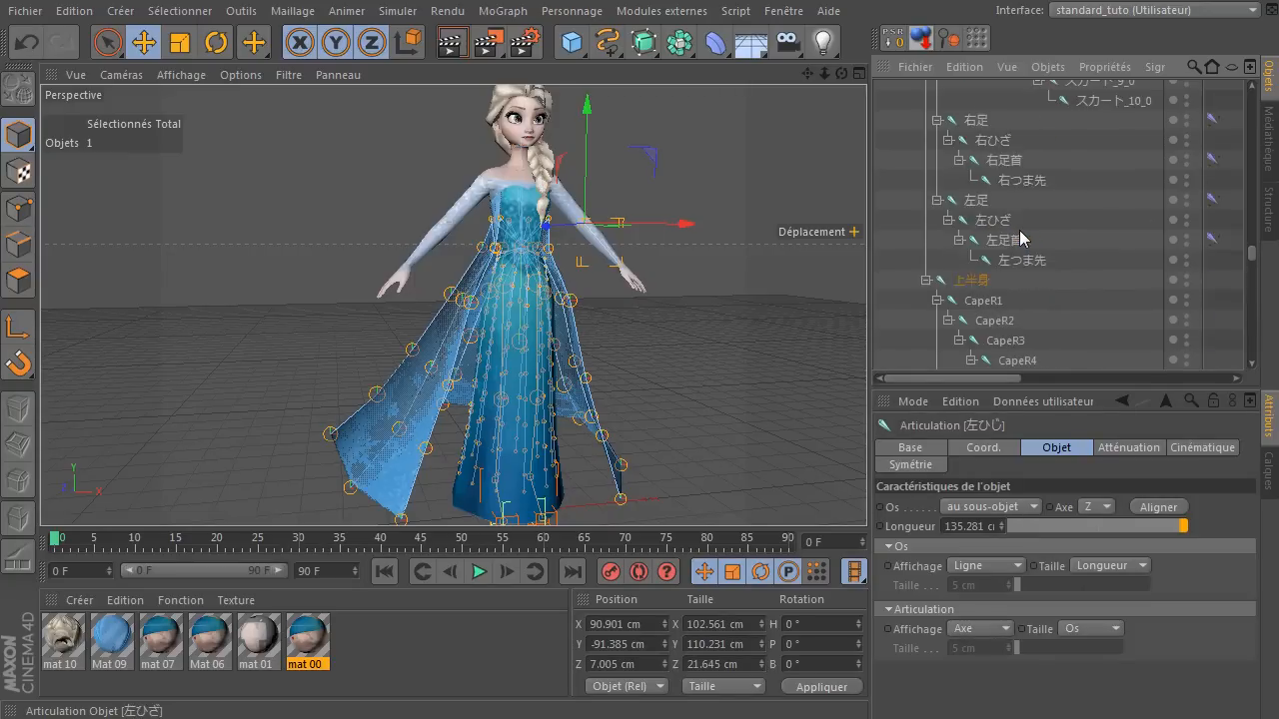
scroll(1020, 237, up, 20)
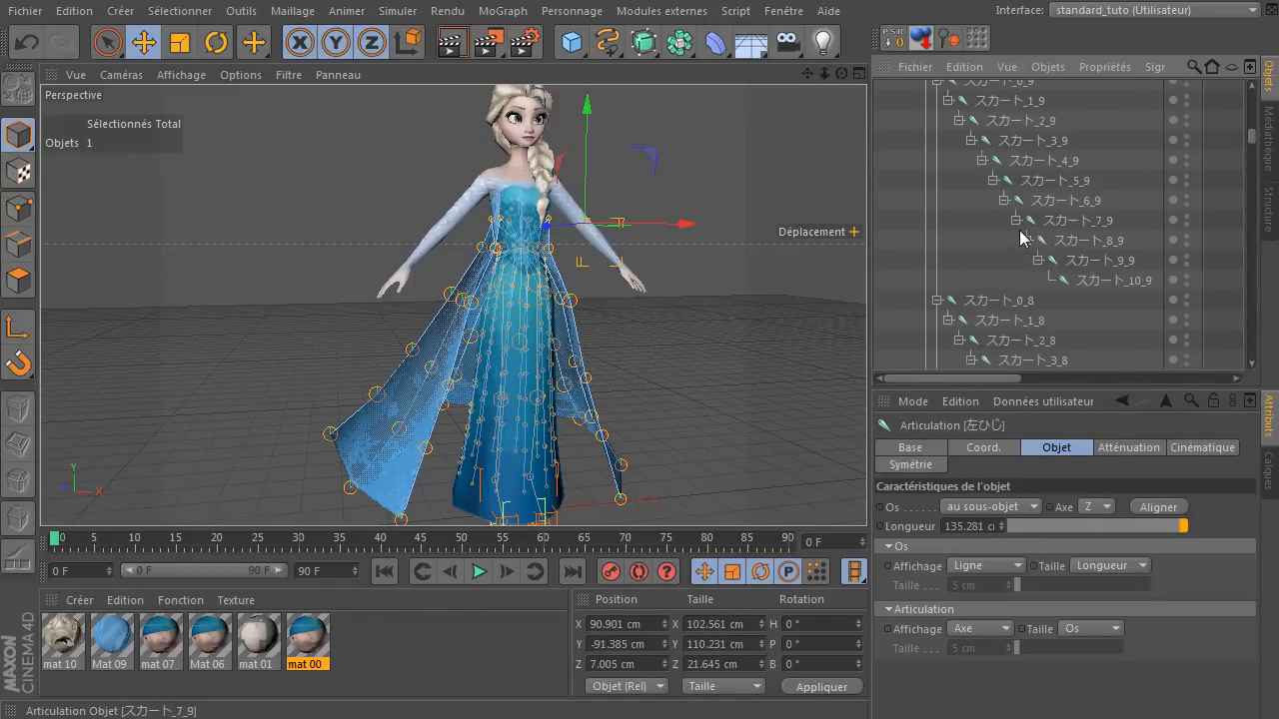
scroll(1020, 236, up, 5)
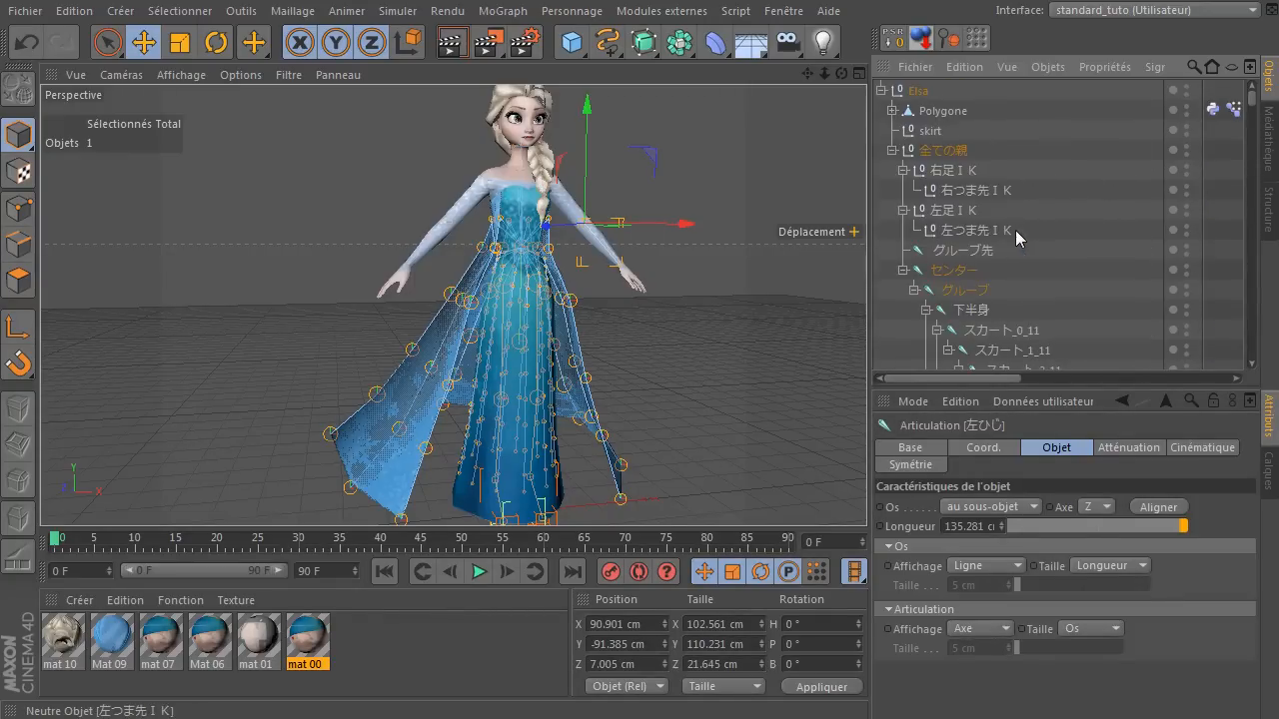
click(892, 156)
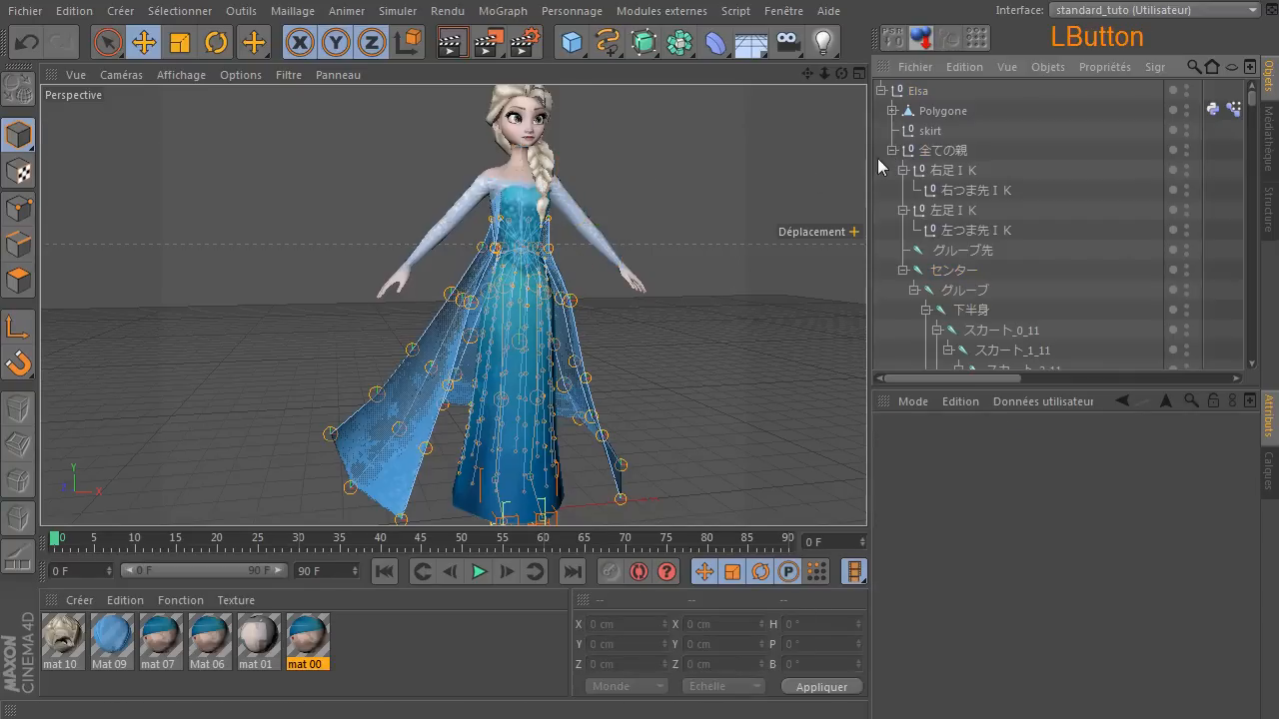
click(890, 151)
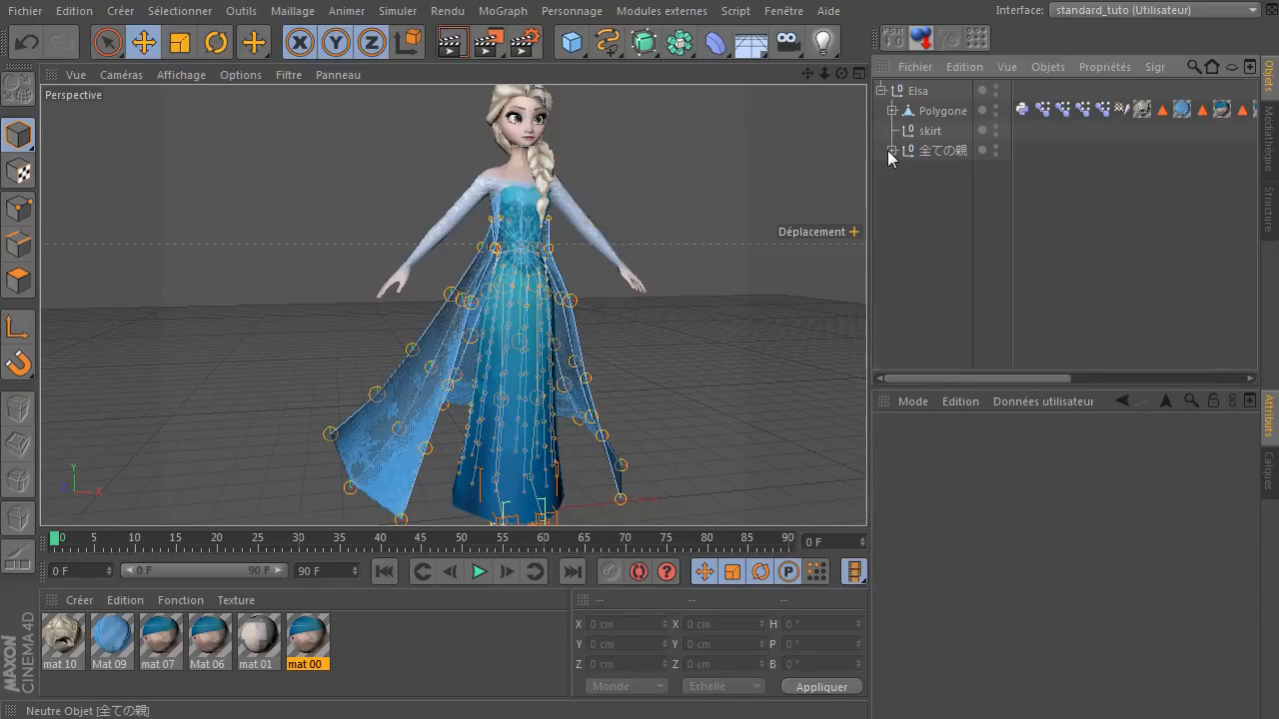
Try picking an arm joint in the viewport with the Live Selection tool, and clear the resulting selection.
click(108, 44)
scroll(588, 196, up, 4)
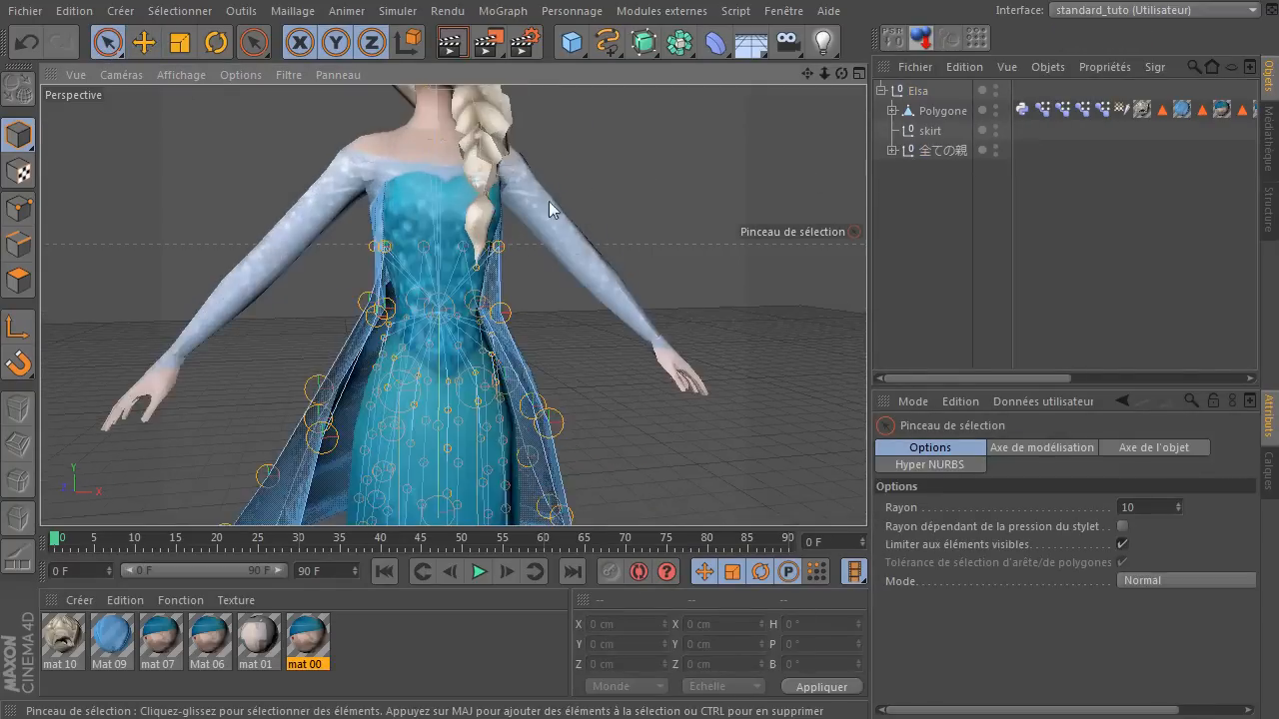
scroll(255, 269, up, 8)
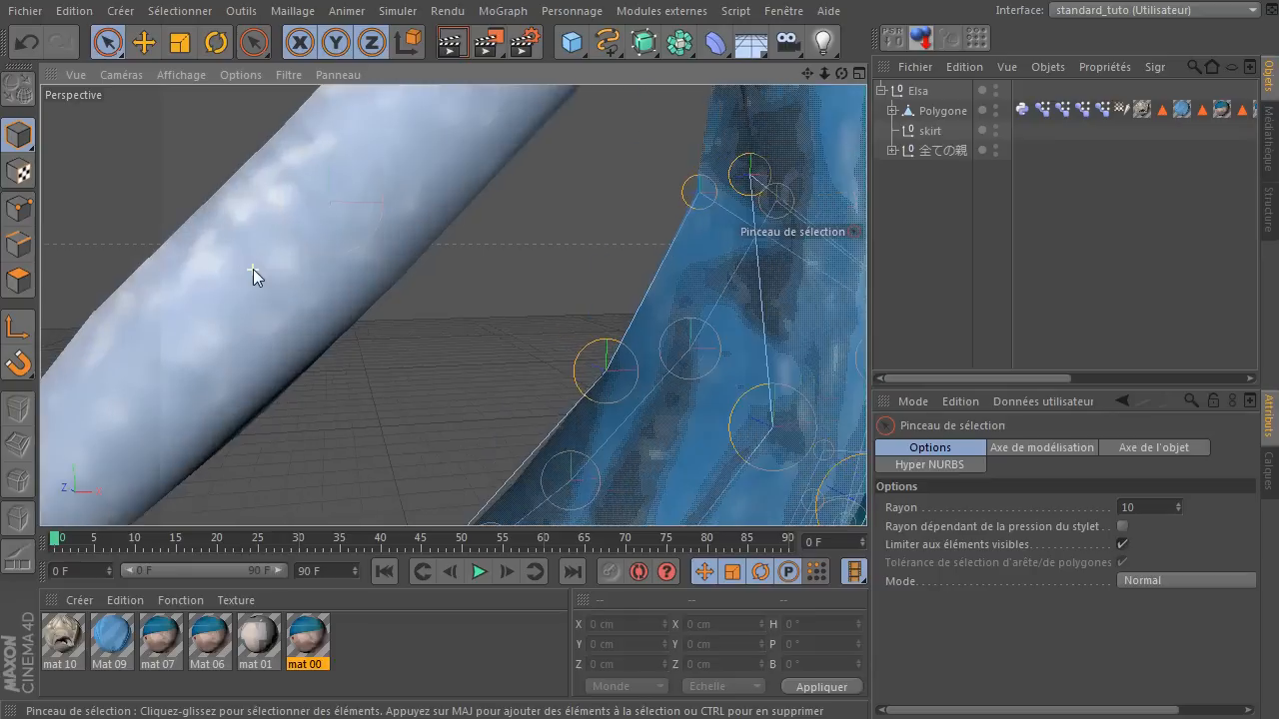
click(371, 236)
scroll(371, 236, down, 5)
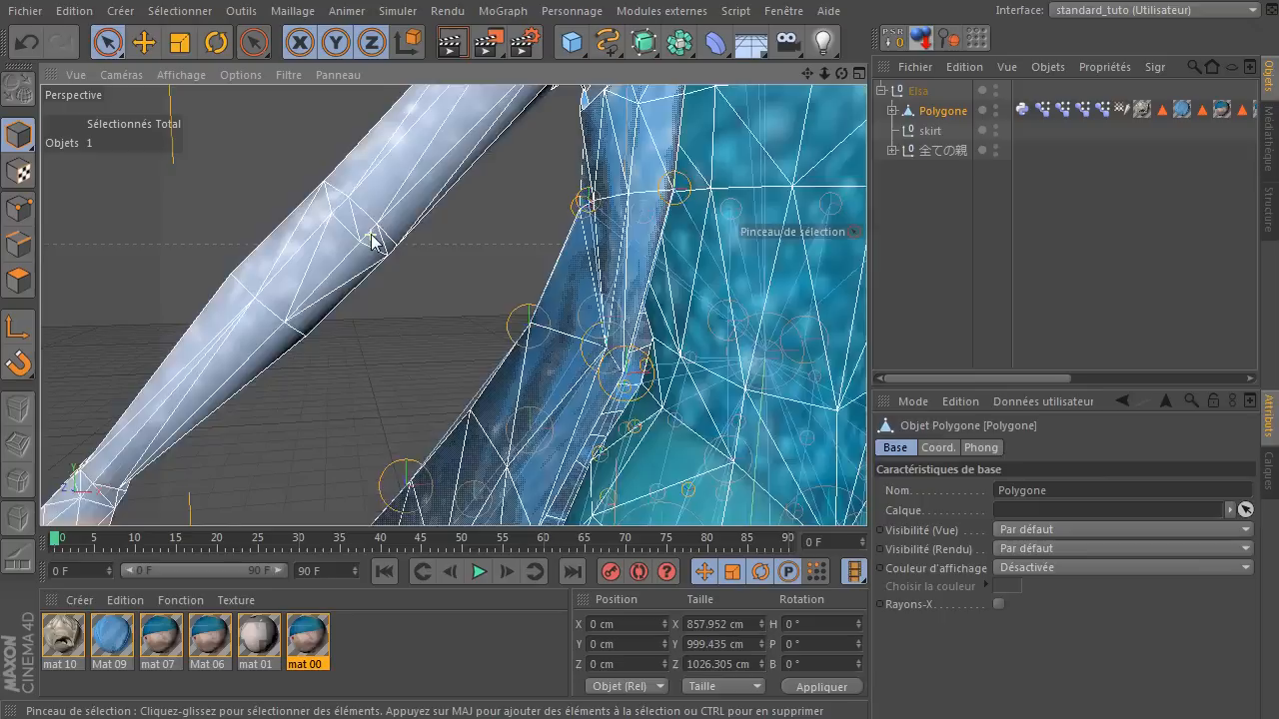
scroll(371, 233, down, 6)
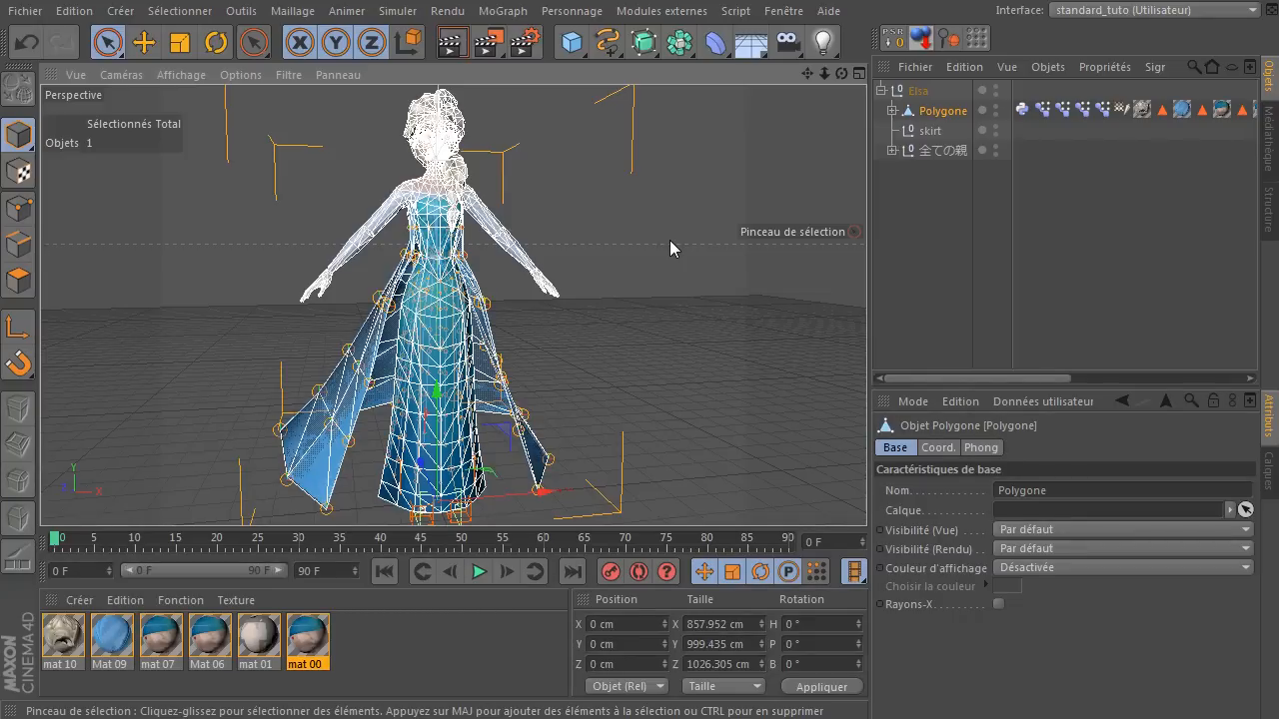
click(1075, 295)
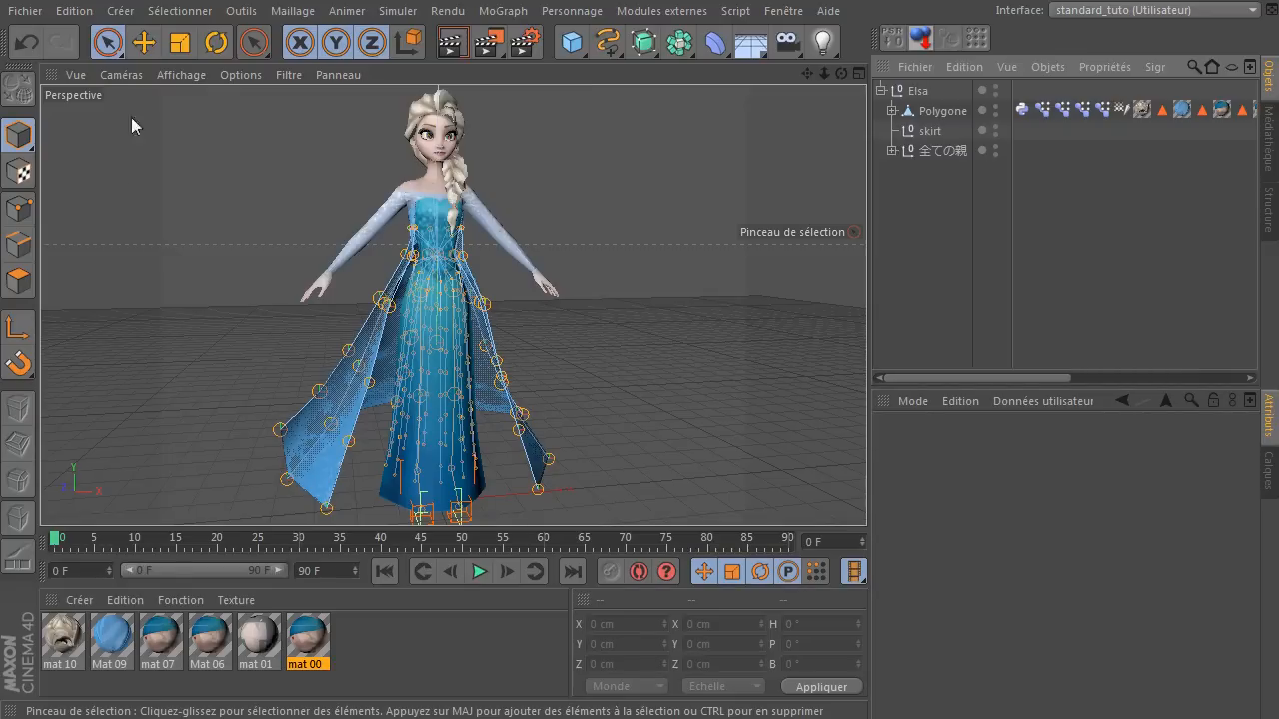
Restrict the selection filter to joints by disabling all object types and enabling only Articulation.
click(176, 11)
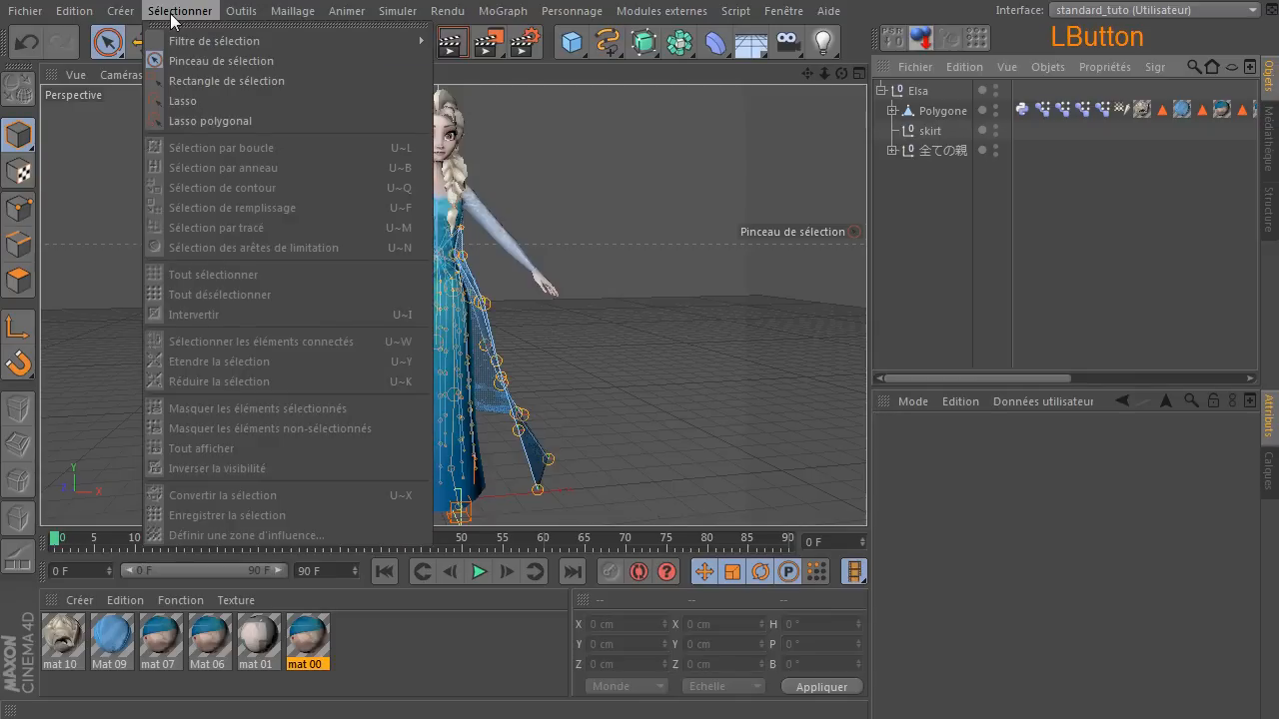
mouse_move(236, 46)
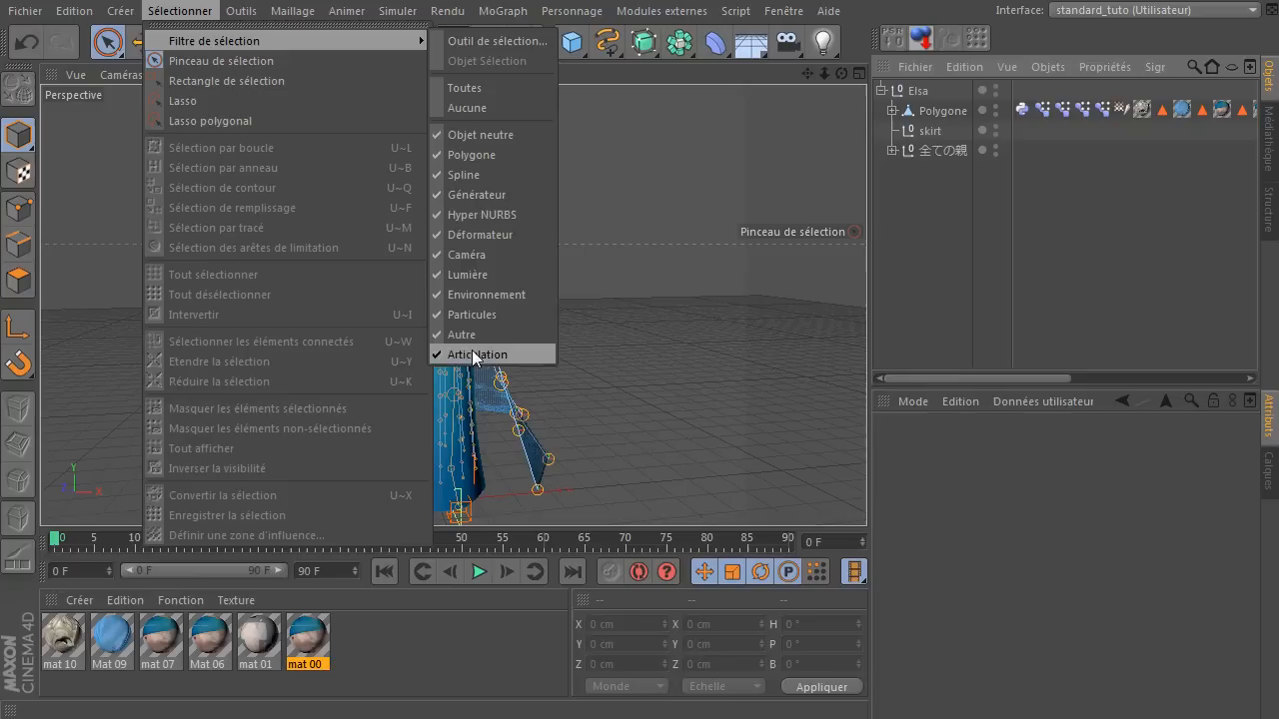
click(483, 116)
mouse_move(444, 237)
mouse_down()
mouse_move(383, 181)
mouse_move(457, 227)
mouse_move(368, 319)
mouse_move(474, 335)
mouse_move(353, 272)
mouse_move(429, 200)
mouse_up()
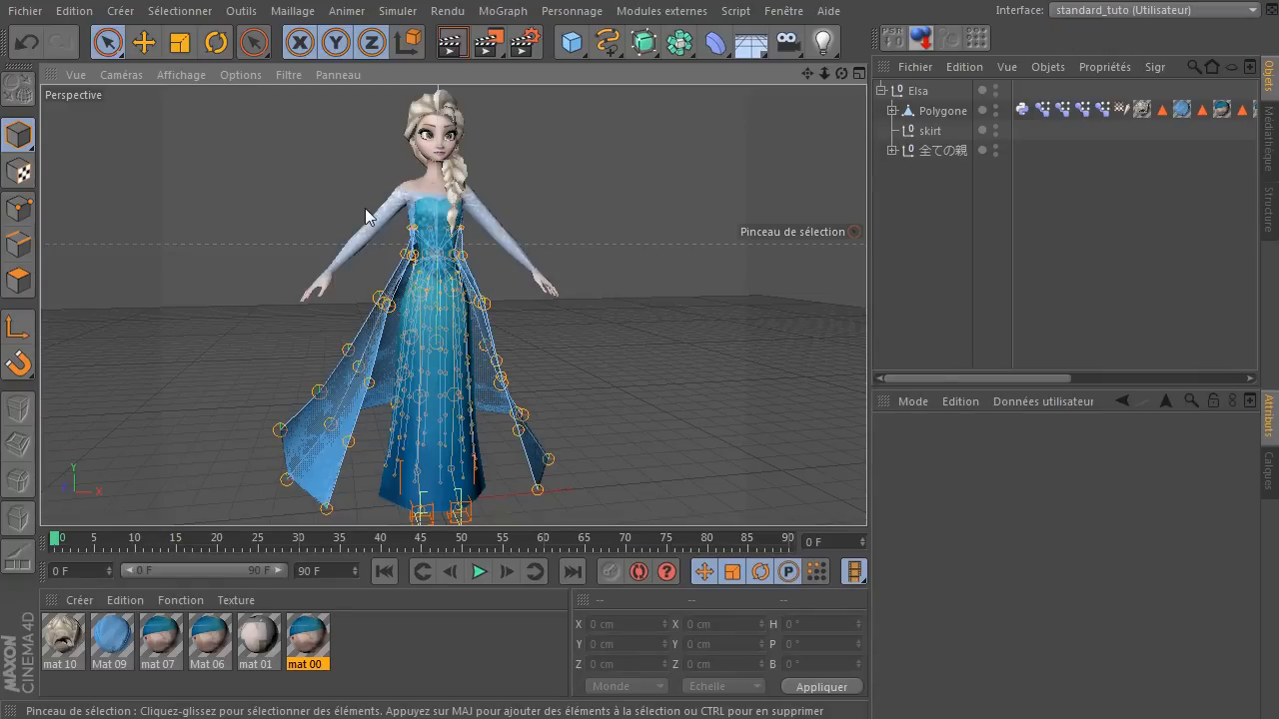
click(180, 12)
mouse_move(180, 40)
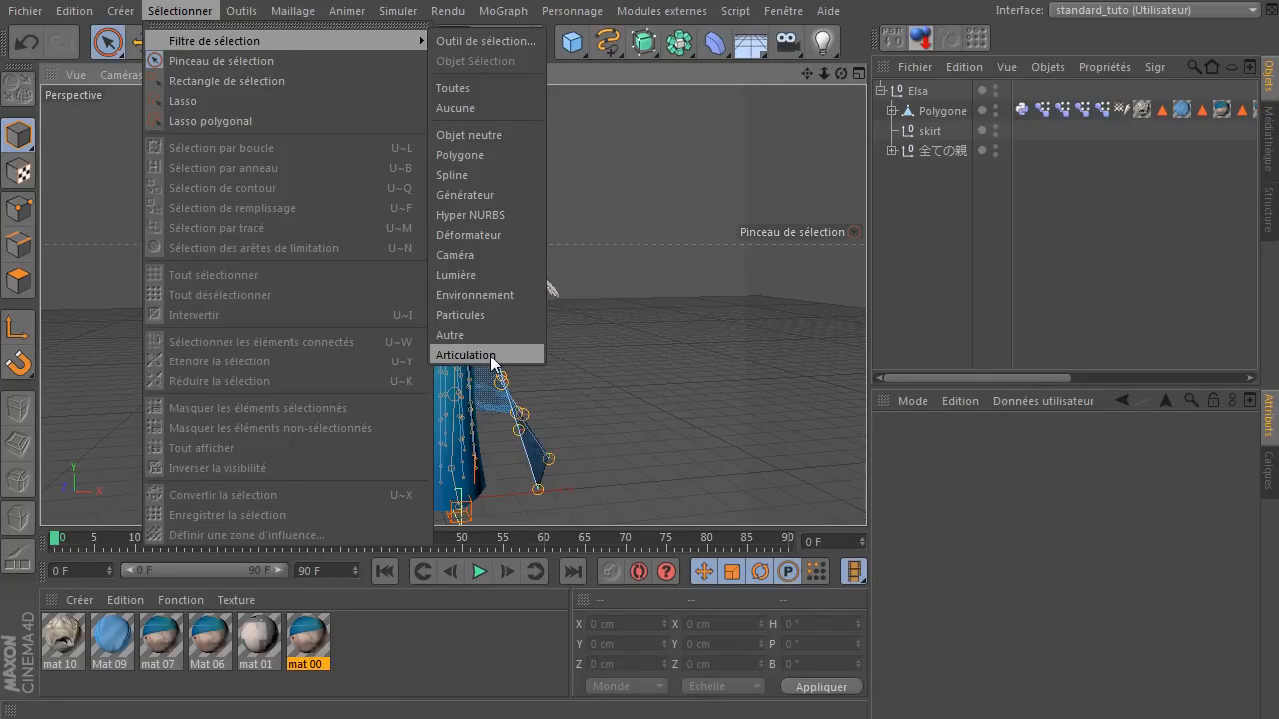
click(465, 355)
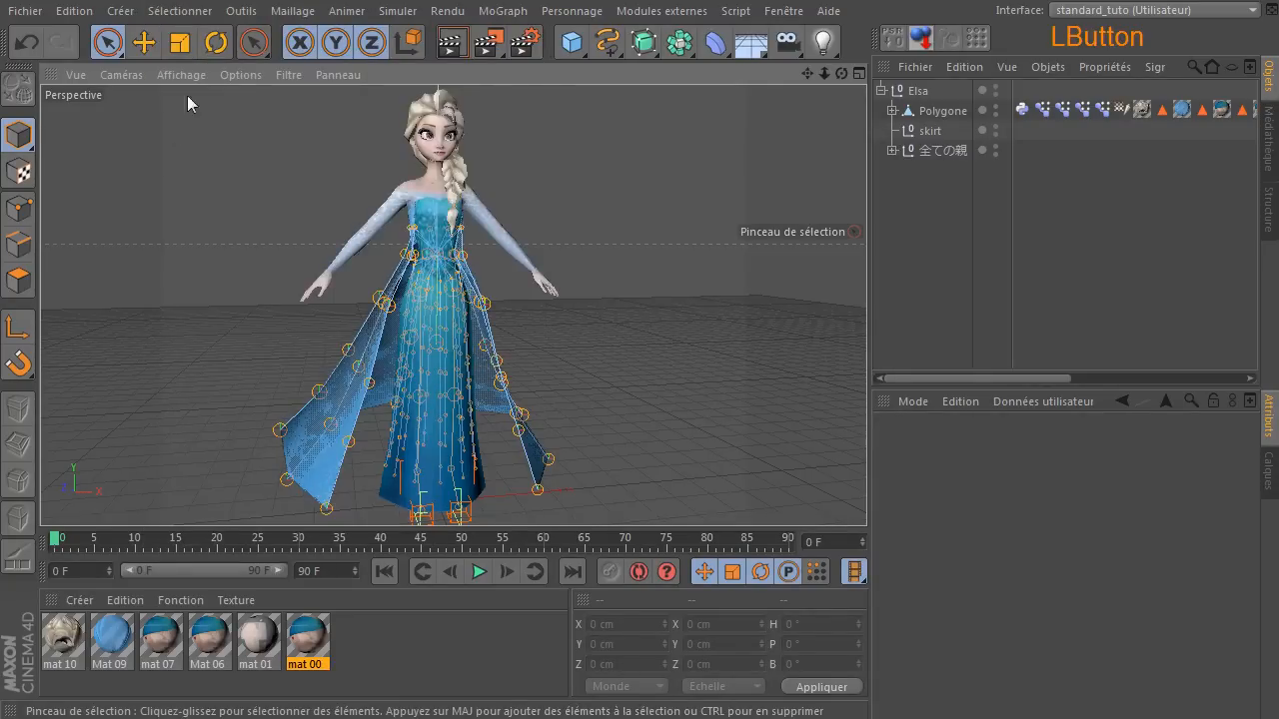
click(180, 11)
mouse_move(194, 42)
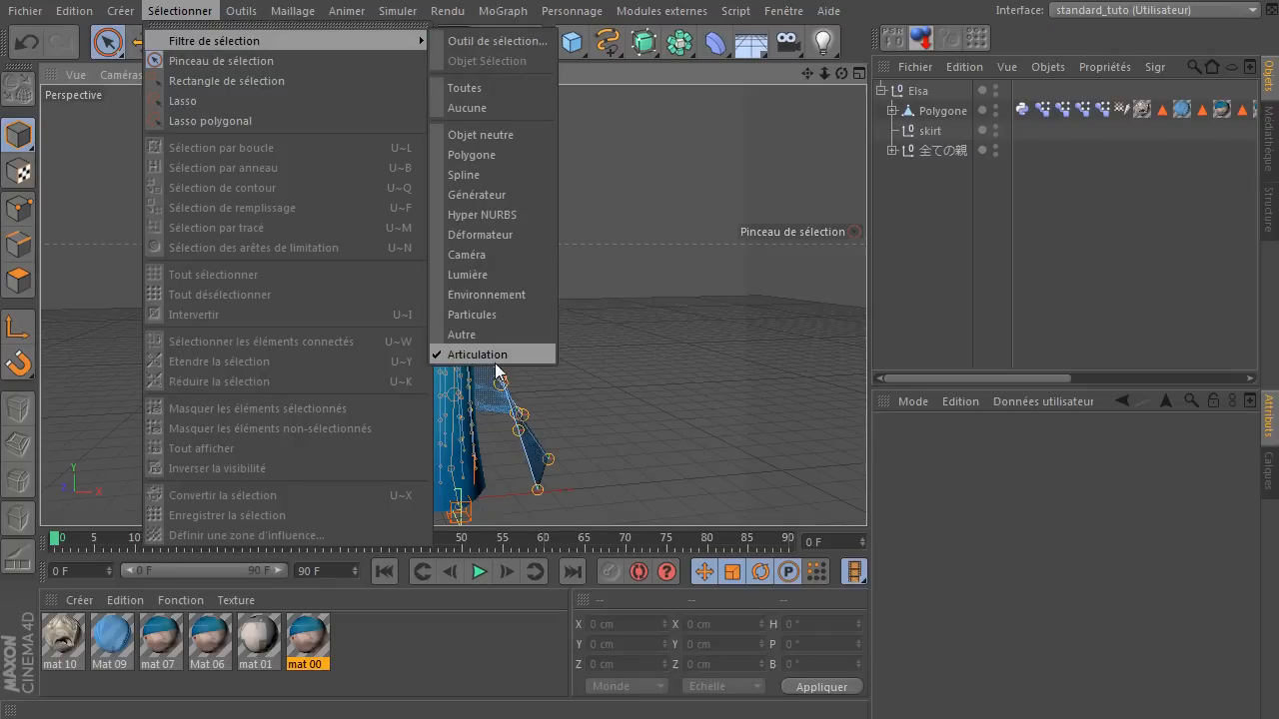
click(934, 292)
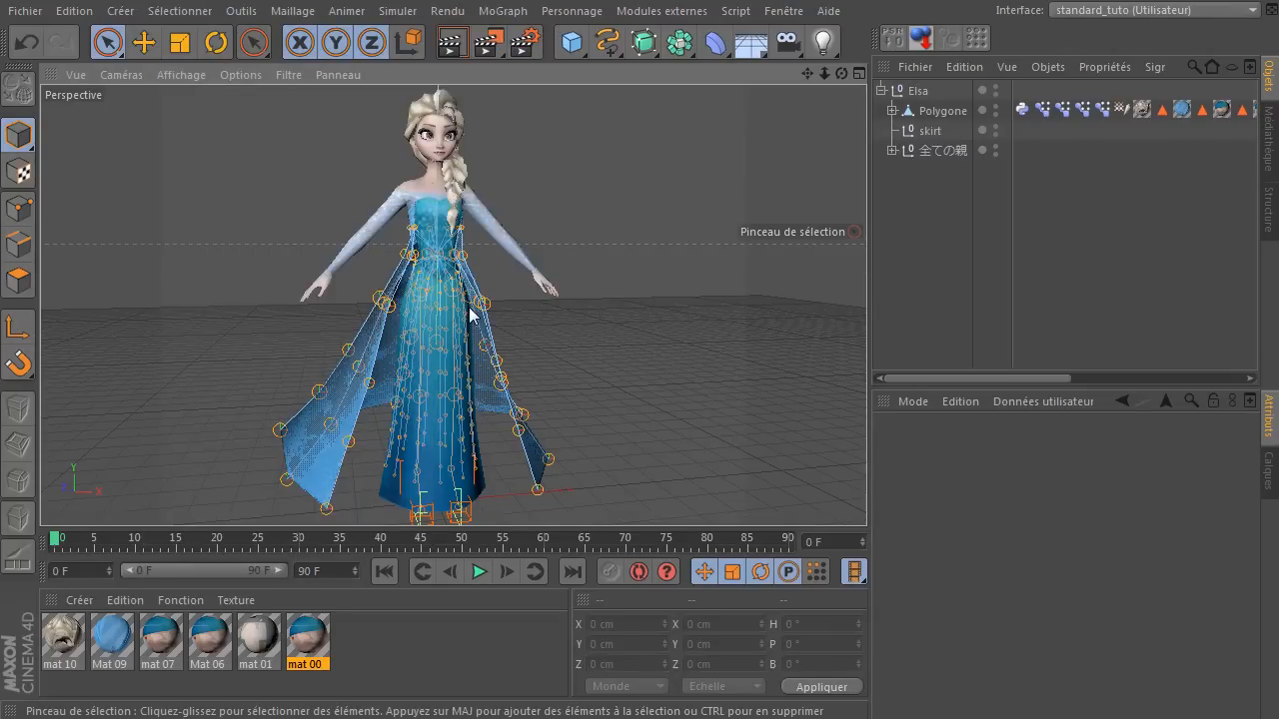
Pick the right elbow joint 右ひじ in the viewport and rotate it to about H 54.425°, P -2.707°, B 42.316°.
mouse_move(842, 74)
mouse_down()
mouse_move(989, 80)
mouse_move(884, 115)
mouse_move(845, 95)
mouse_up()
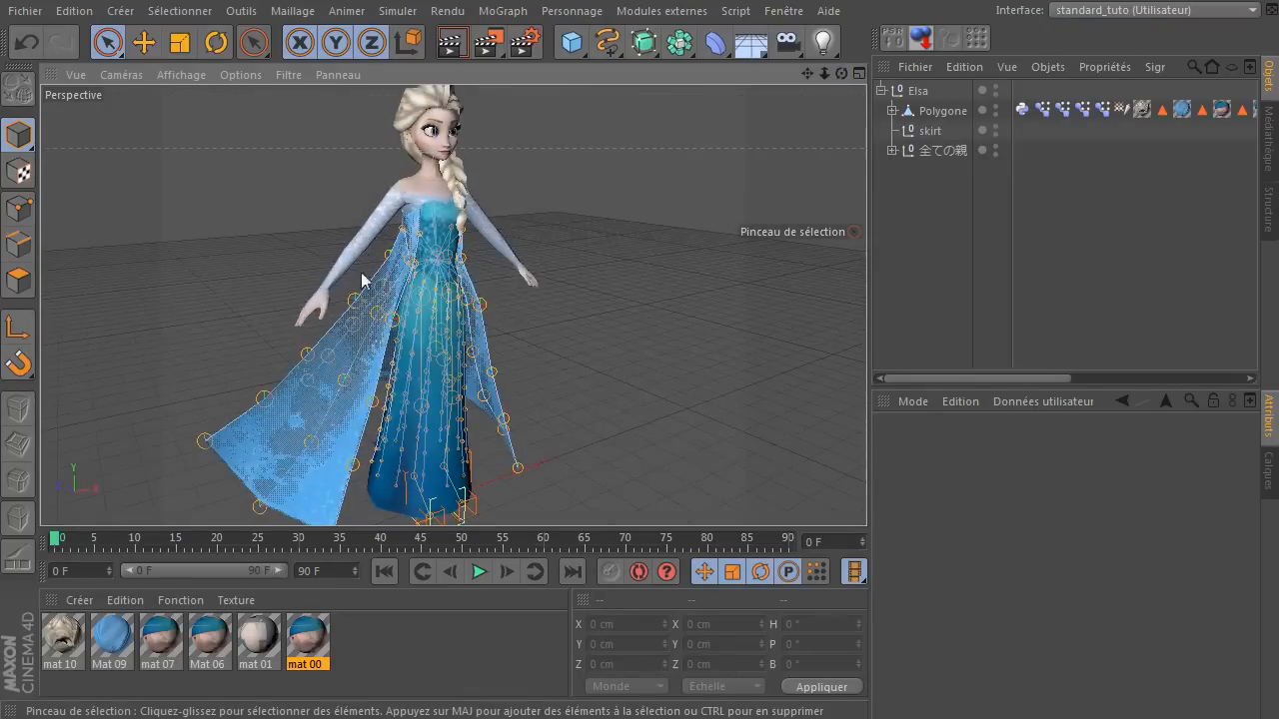
scroll(333, 246, up, 5)
scroll(333, 247, up, 3)
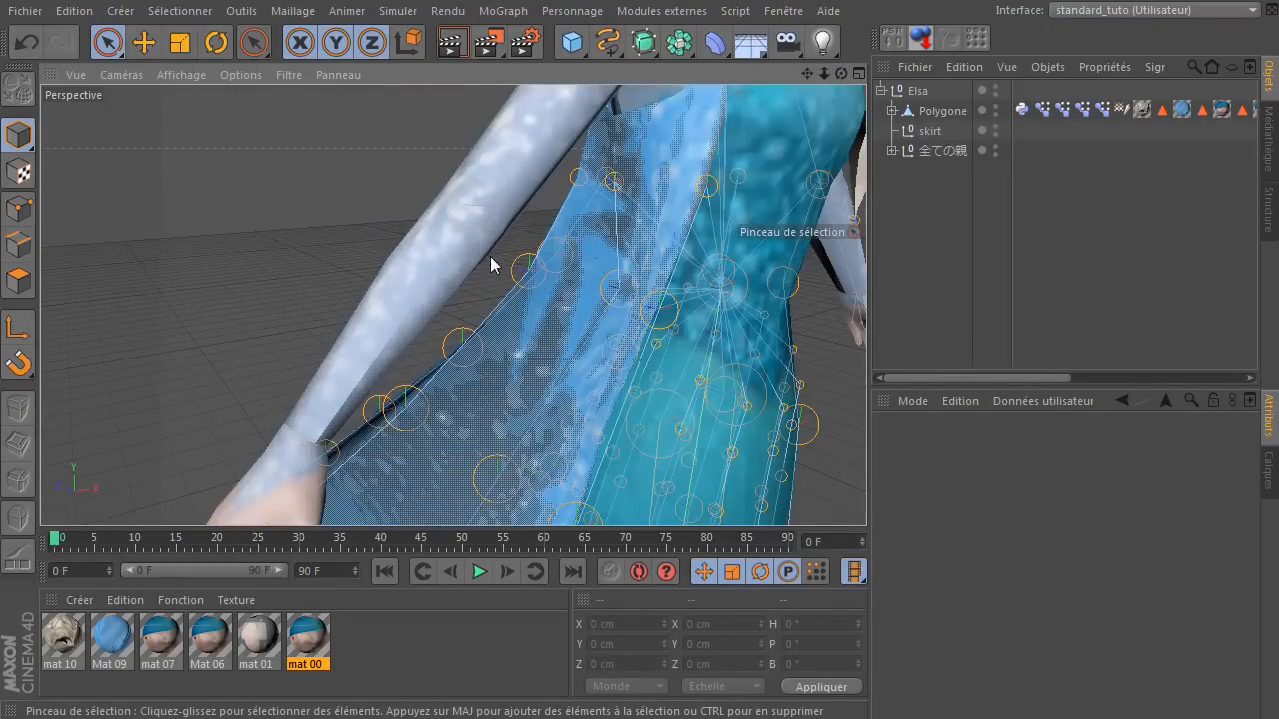
click(489, 222)
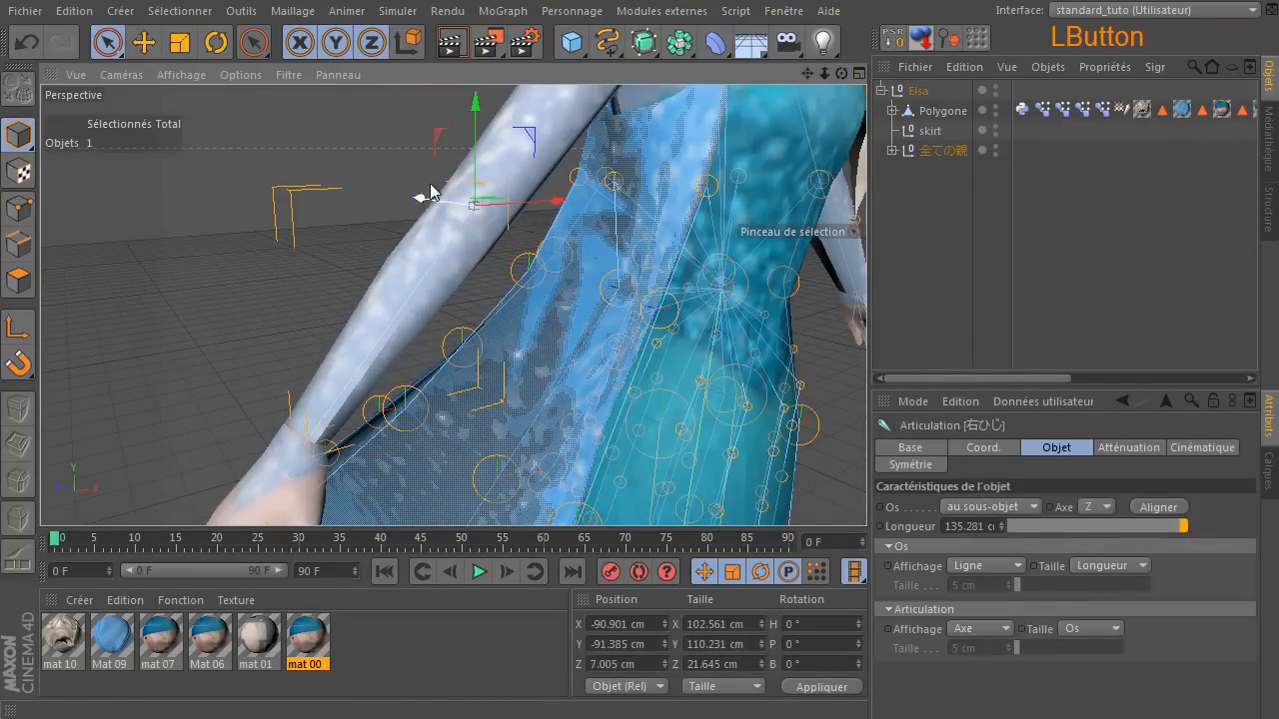
scroll(424, 294, down, 6)
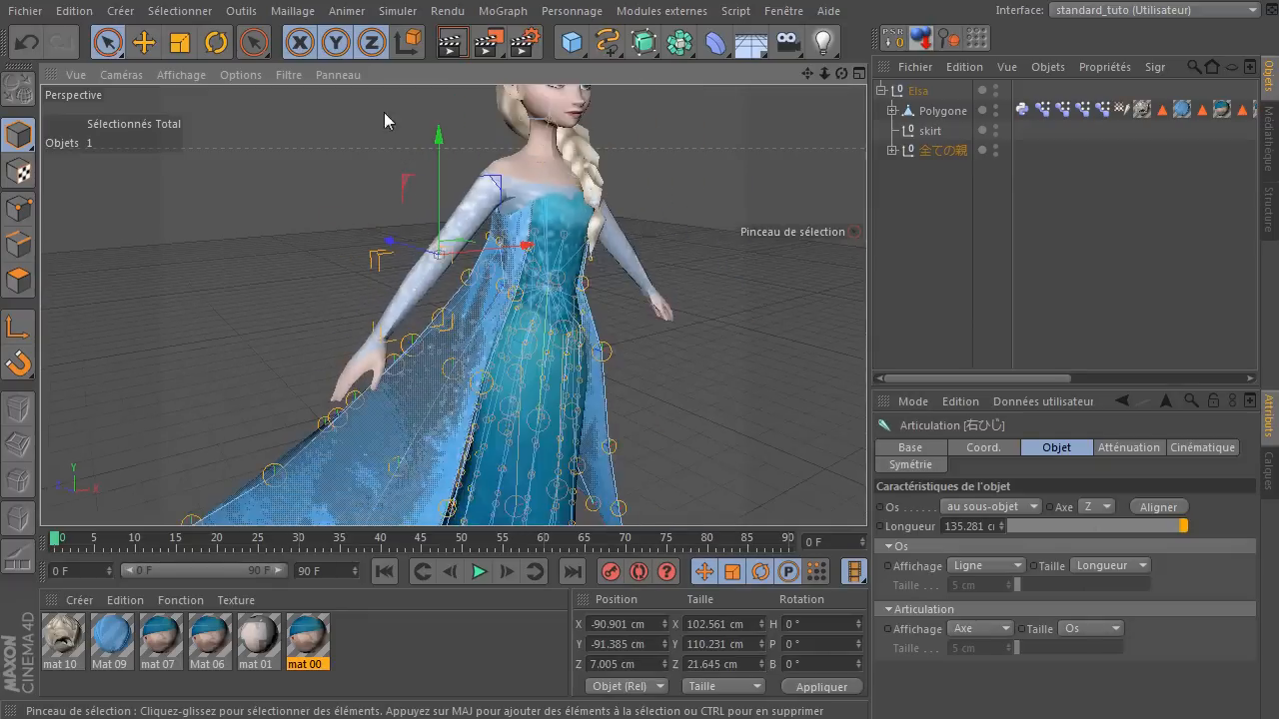
click(216, 42)
drag(408, 306, 473, 240)
Select the head joint 頭 in the viewport and rotate it to about H -6.845°, P -11.251°, B 7.796°.
drag(843, 75, 795, 167)
scroll(478, 163, up, 3)
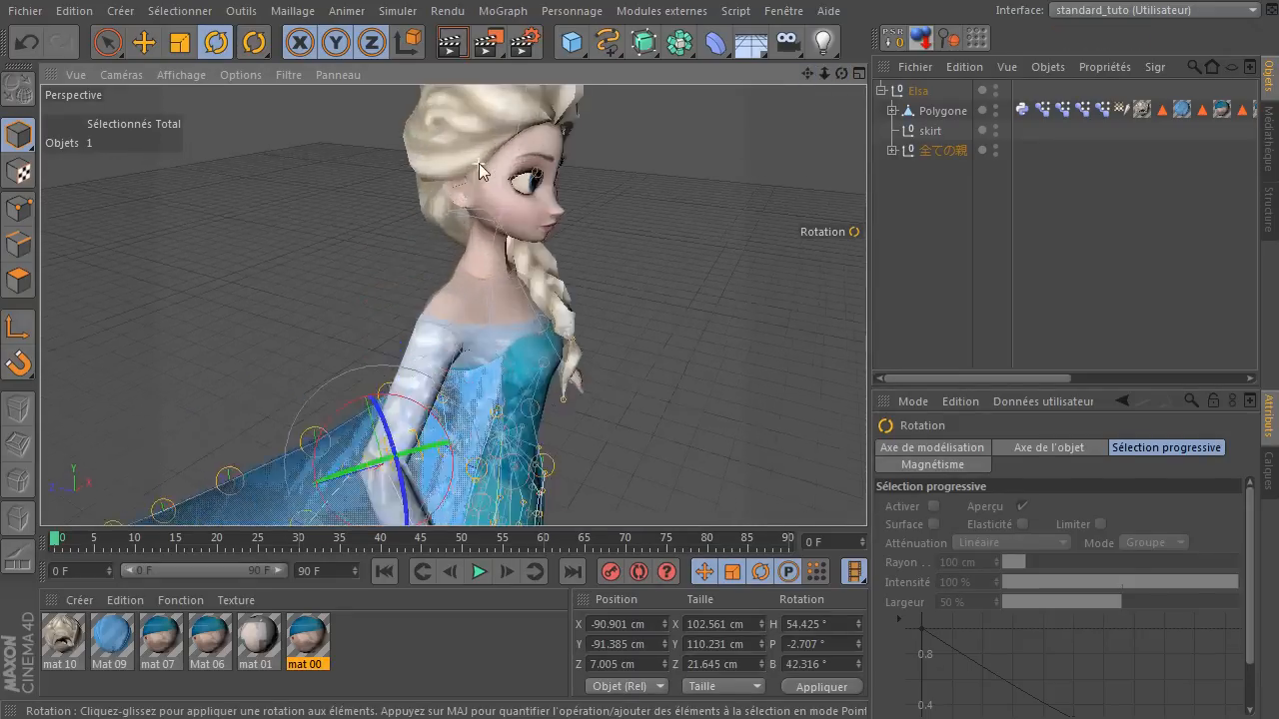
scroll(478, 163, up, 2)
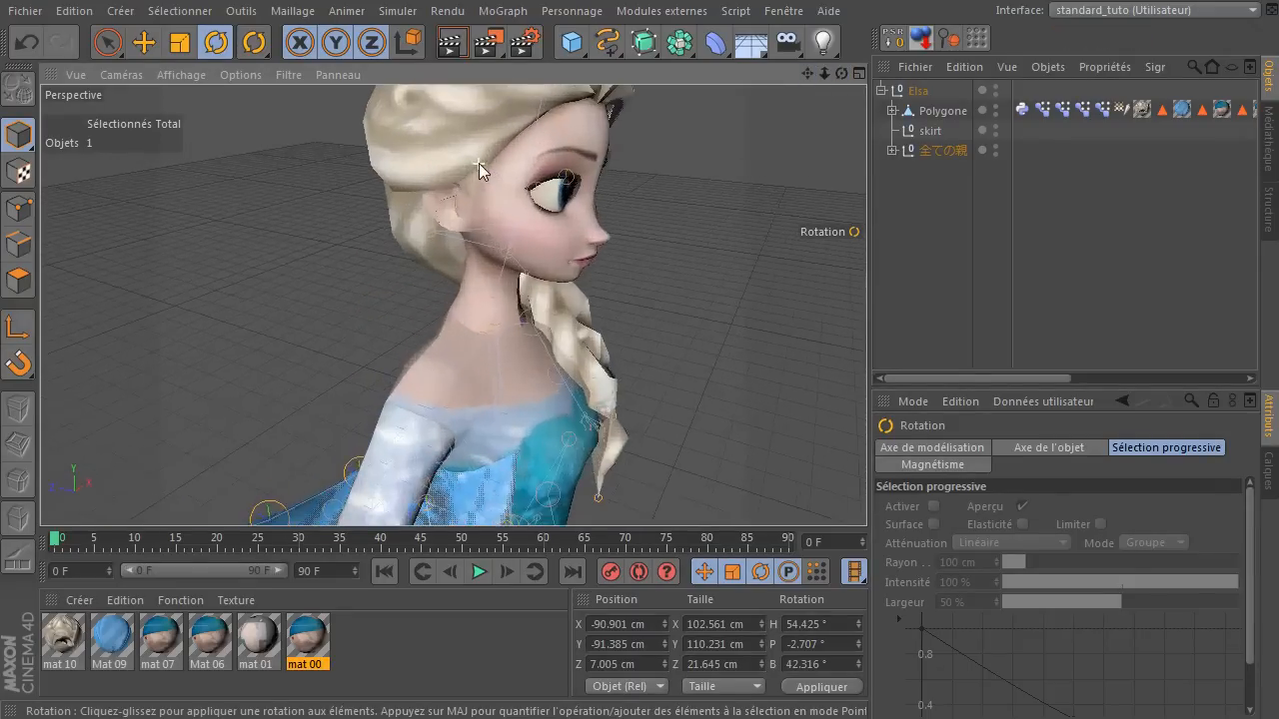
click(510, 255)
drag(548, 231, 537, 202)
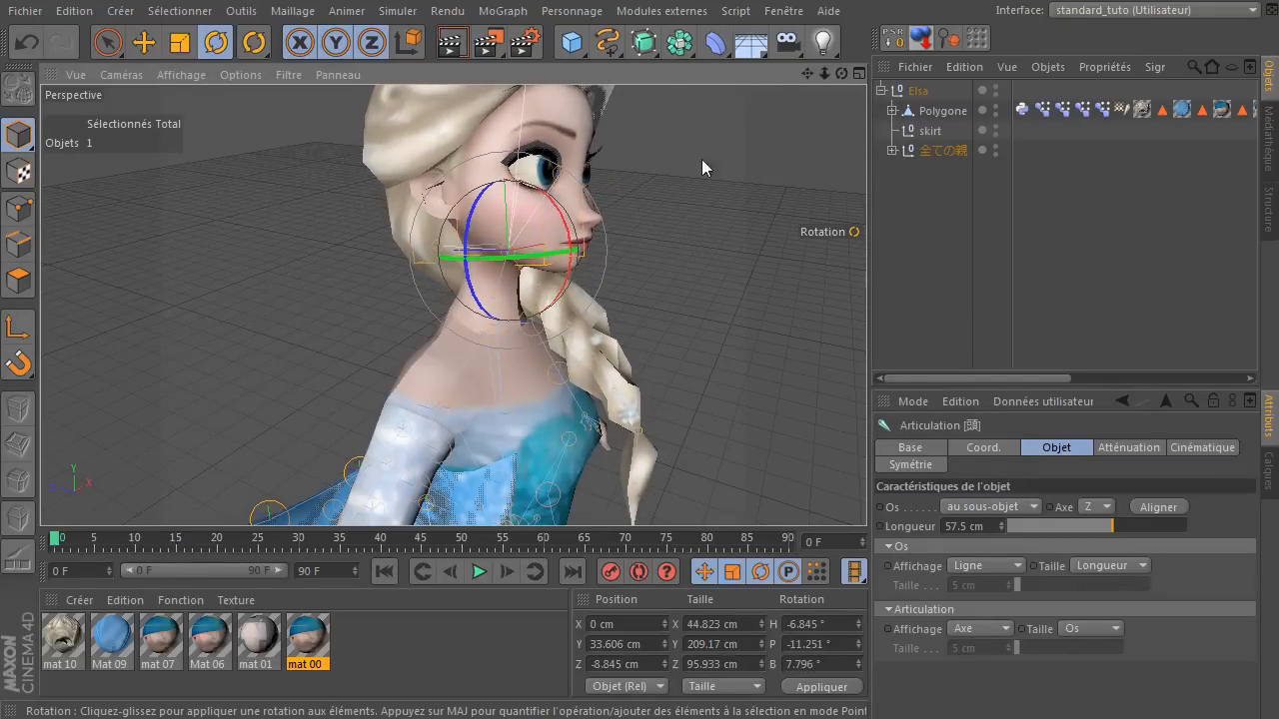
Select the left upper arm joint 左腕 from the front and rotate it to about H -4.368°, P -28.123°, B -19.358°.
mouse_move(842, 74)
mouse_down()
mouse_move(779, 78)
mouse_move(843, 75)
mouse_up()
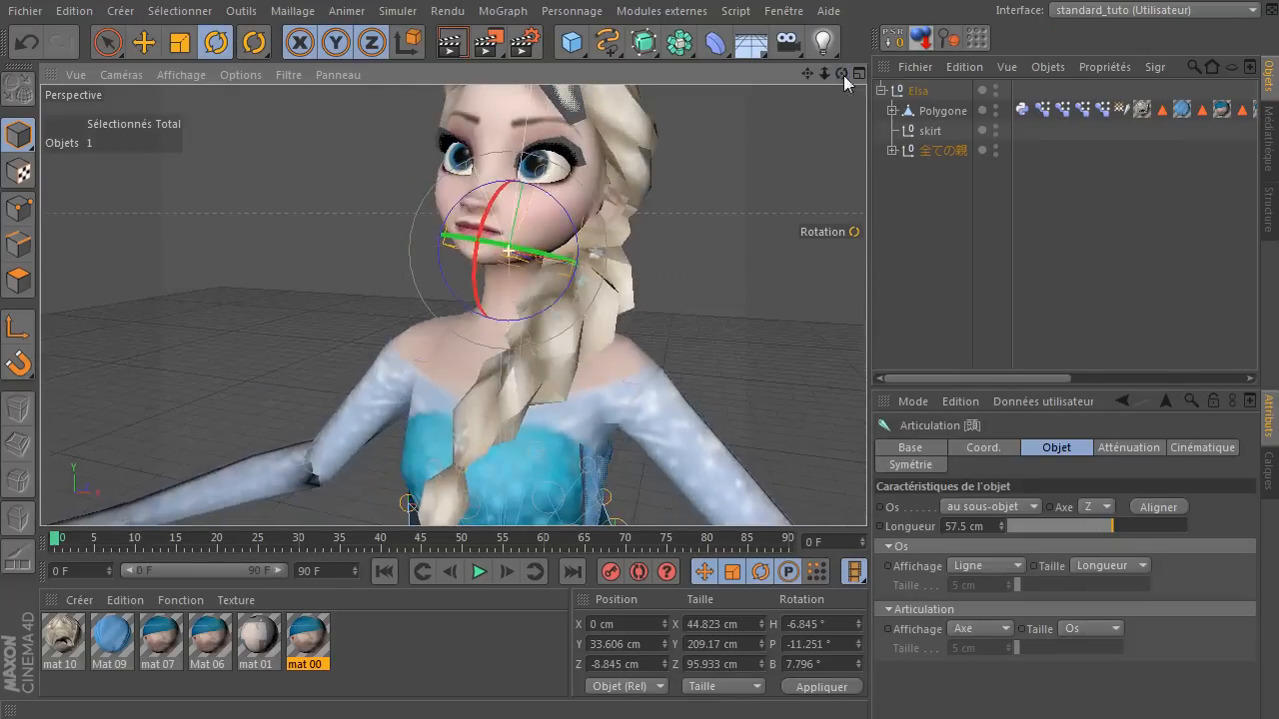
click(621, 376)
drag(649, 380, 562, 352)
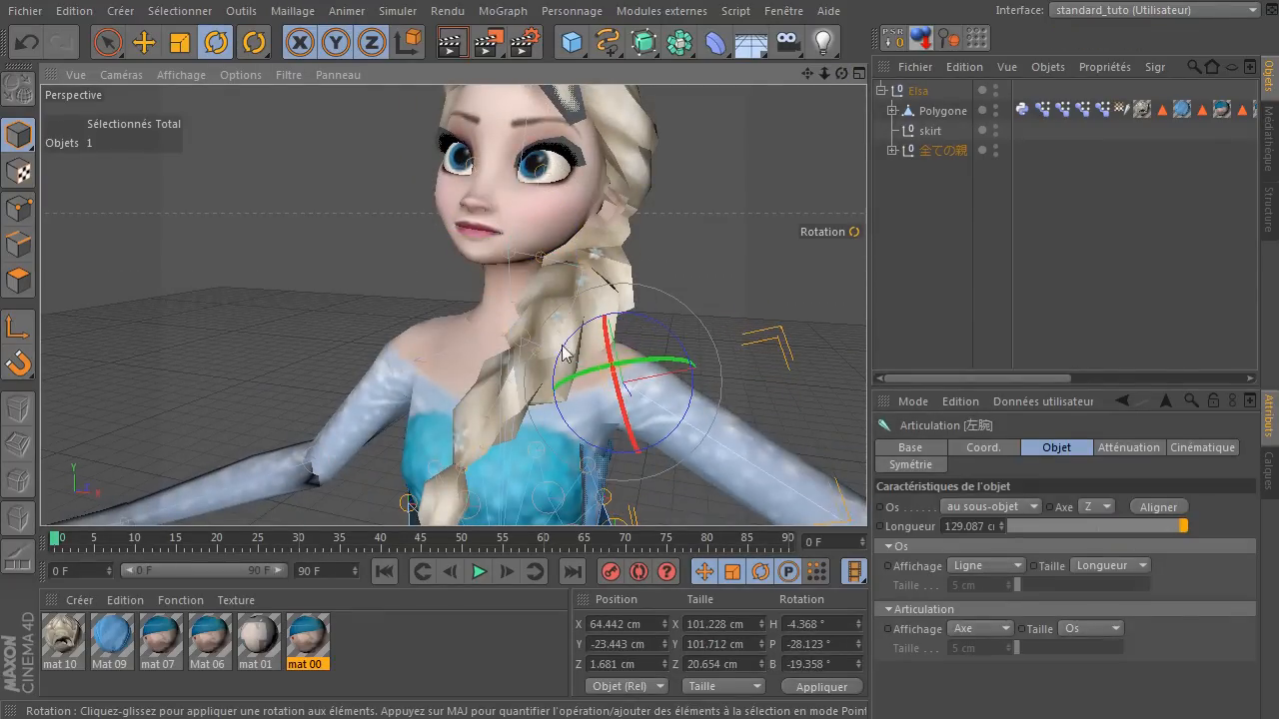
Select the right upper arm joint 右腕 and rotate it to about H 15.265°, P -34.303°, B -4.64°.
click(398, 345)
drag(407, 352, 428, 287)
scroll(219, 276, down, 5)
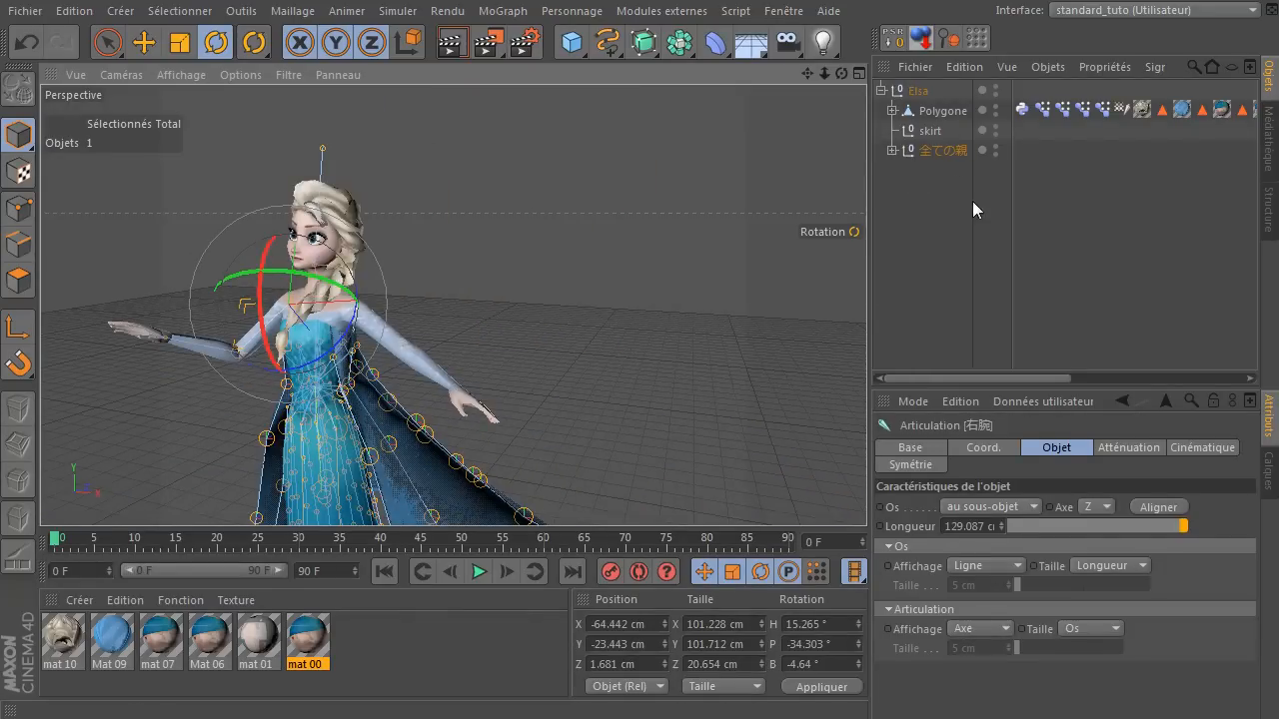
Deselect the right upper arm joint and set the selection filter to Toutes so every object type is selectable.
click(571, 192)
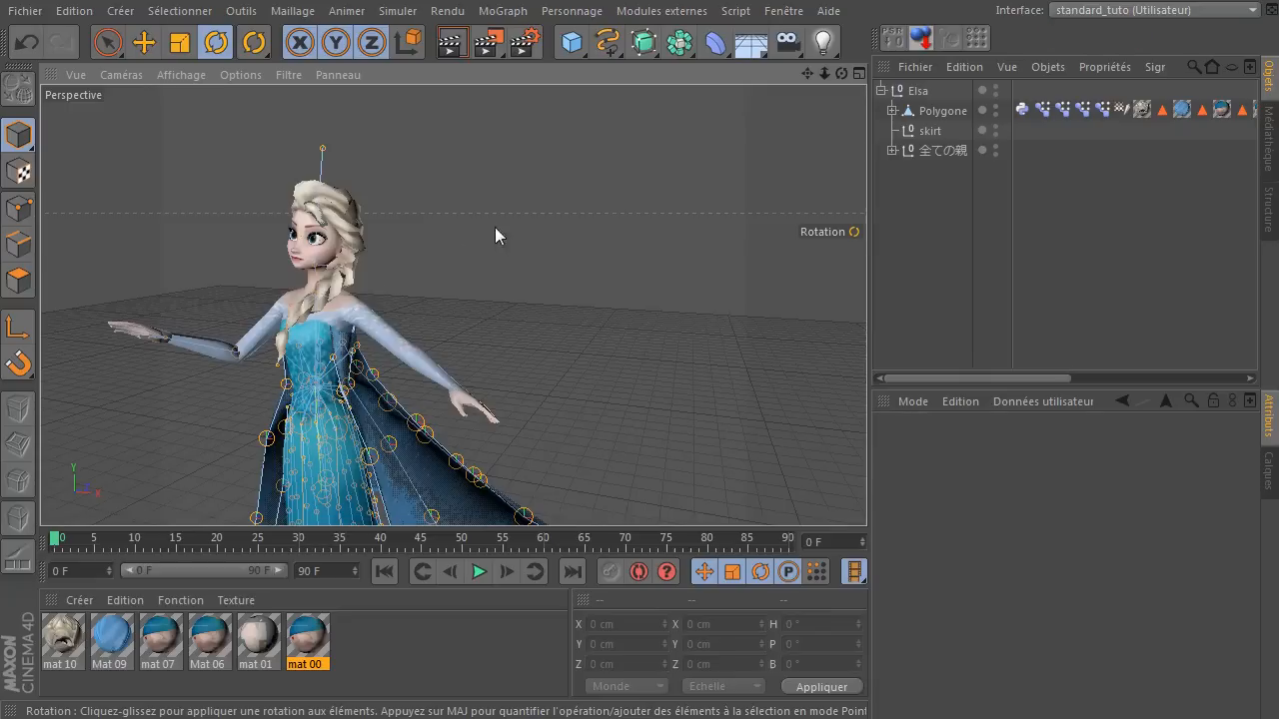
click(204, 13)
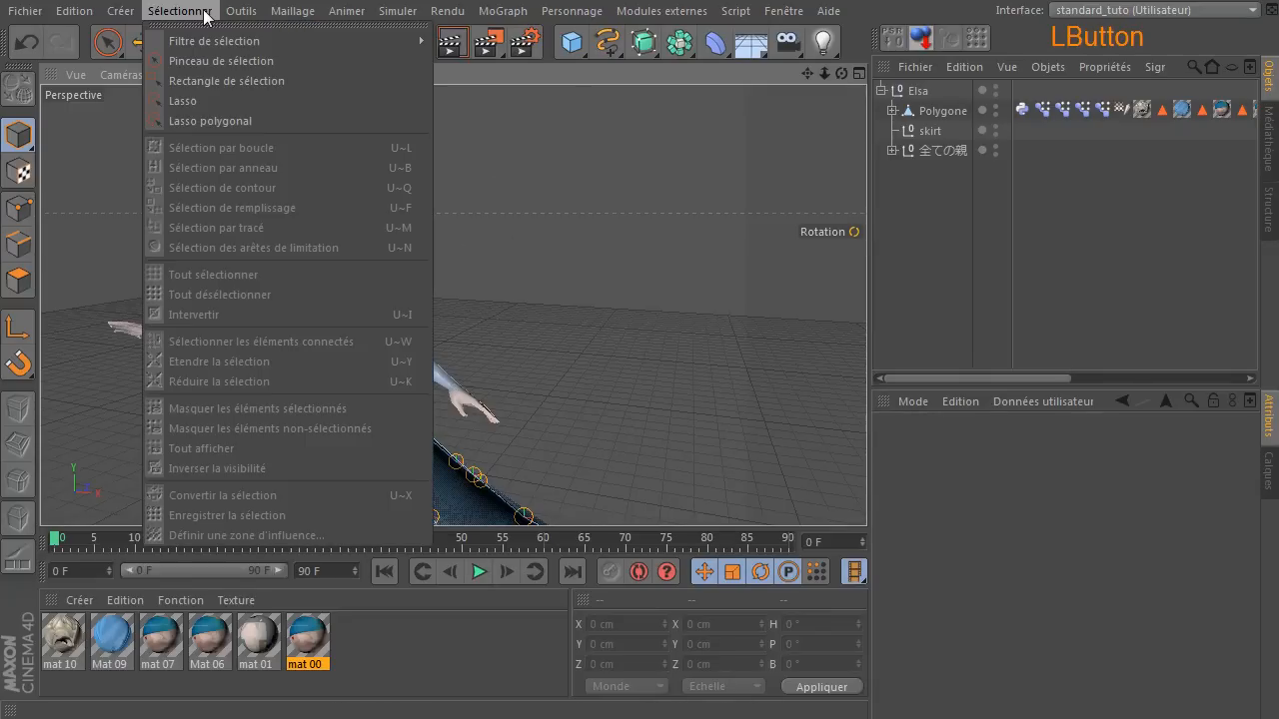
mouse_move(204, 40)
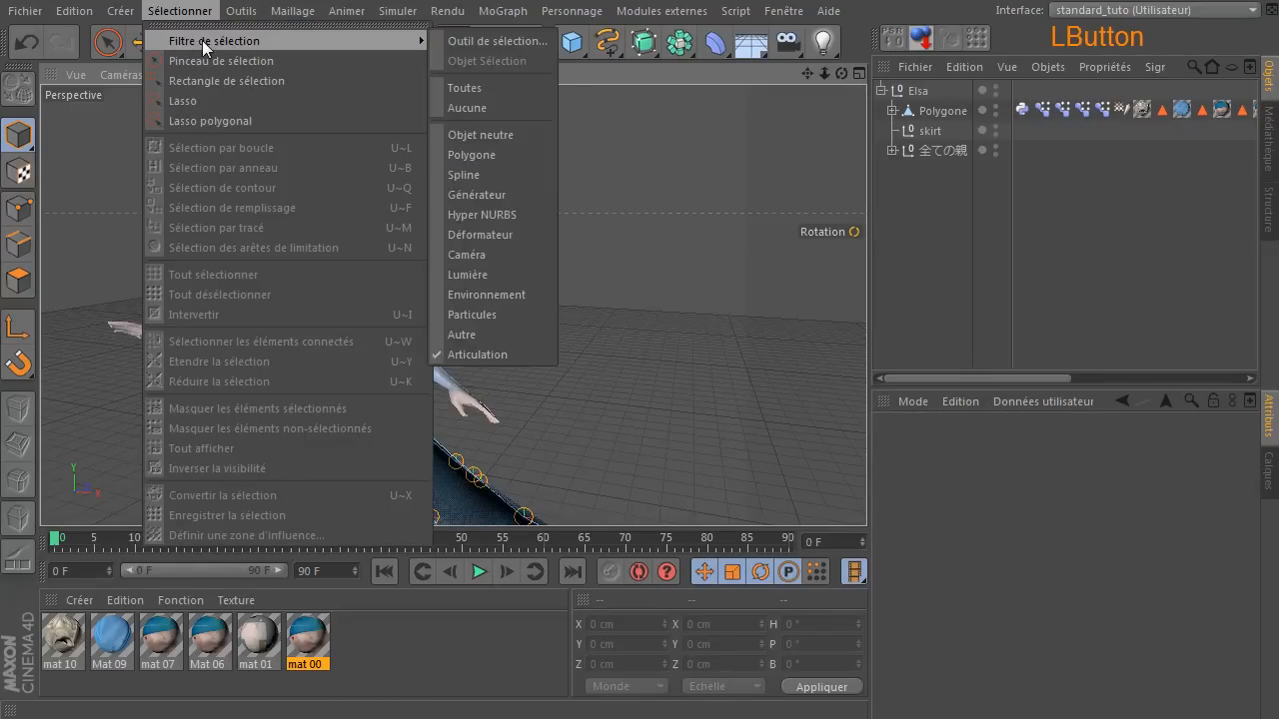
click(504, 93)
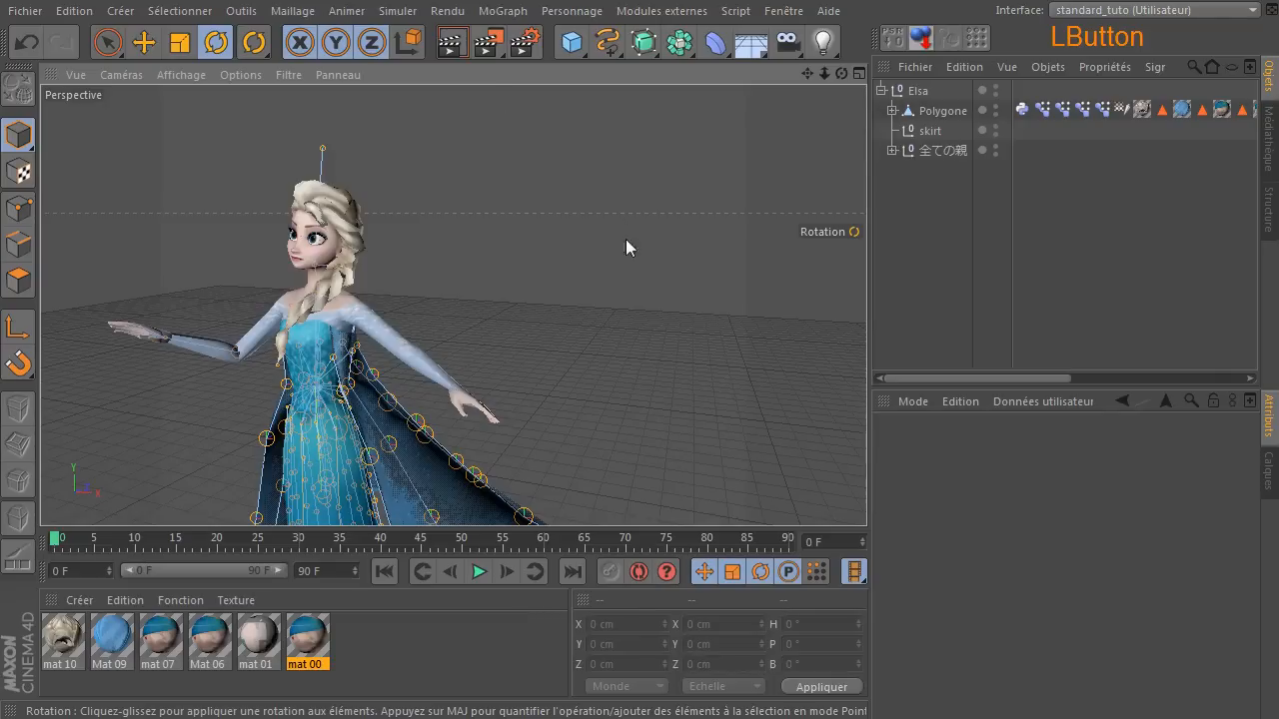
click(180, 10)
mouse_move(396, 45)
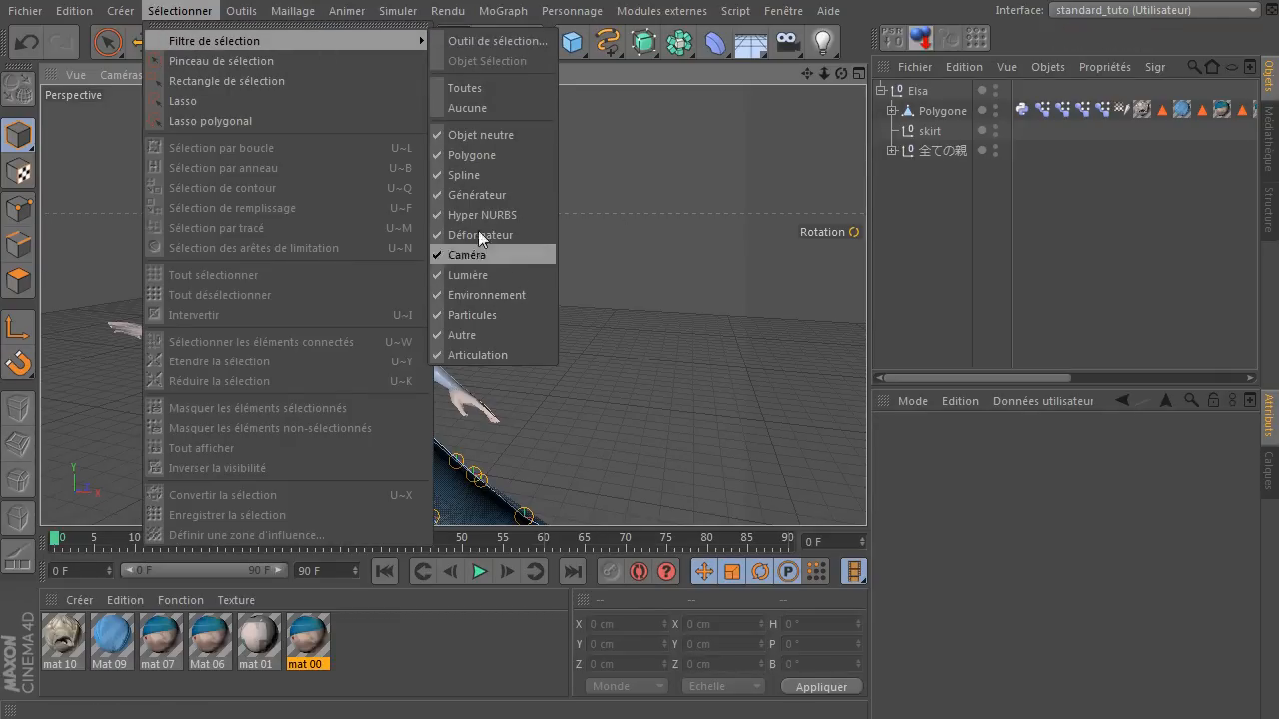
click(650, 262)
Expand 全ての親 and examine its skirt, cape, hair and eye joints, selecting 両目 and 左目 to locate them on the character.
drag(840, 73, 775, 76)
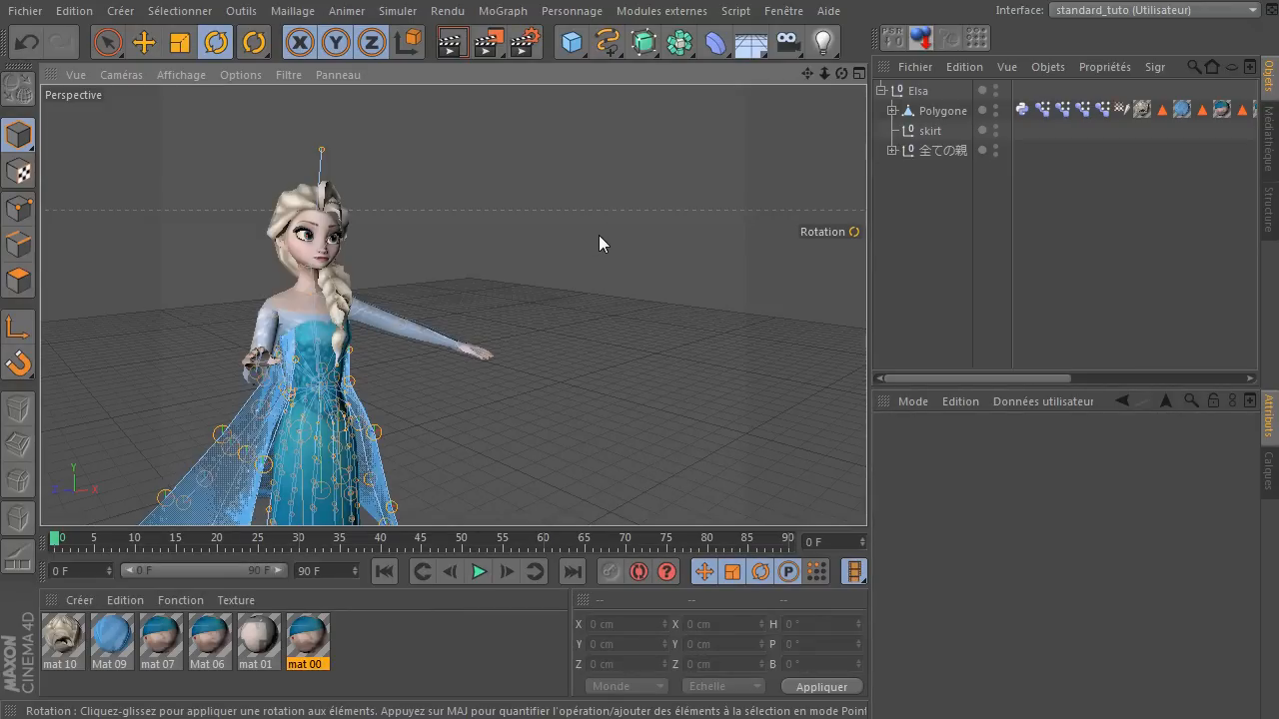
click(891, 150)
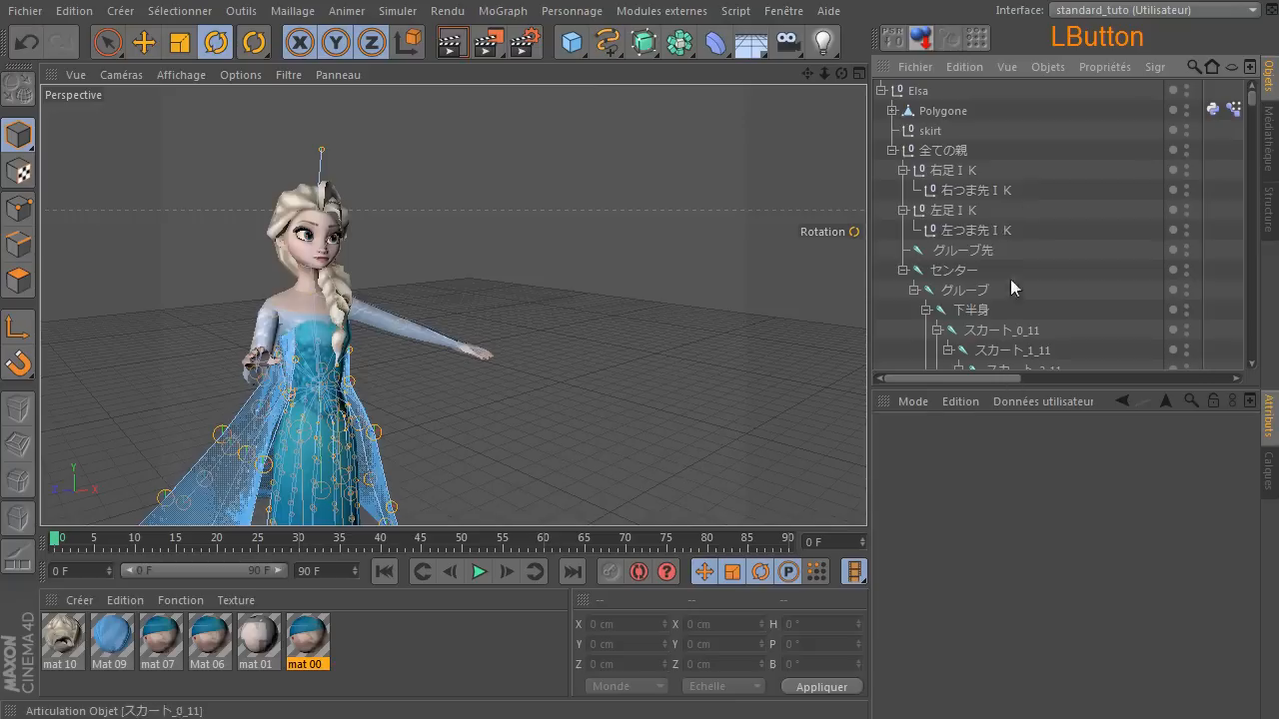
scroll(1021, 310, down, 10)
scroll(1021, 320, down, 10)
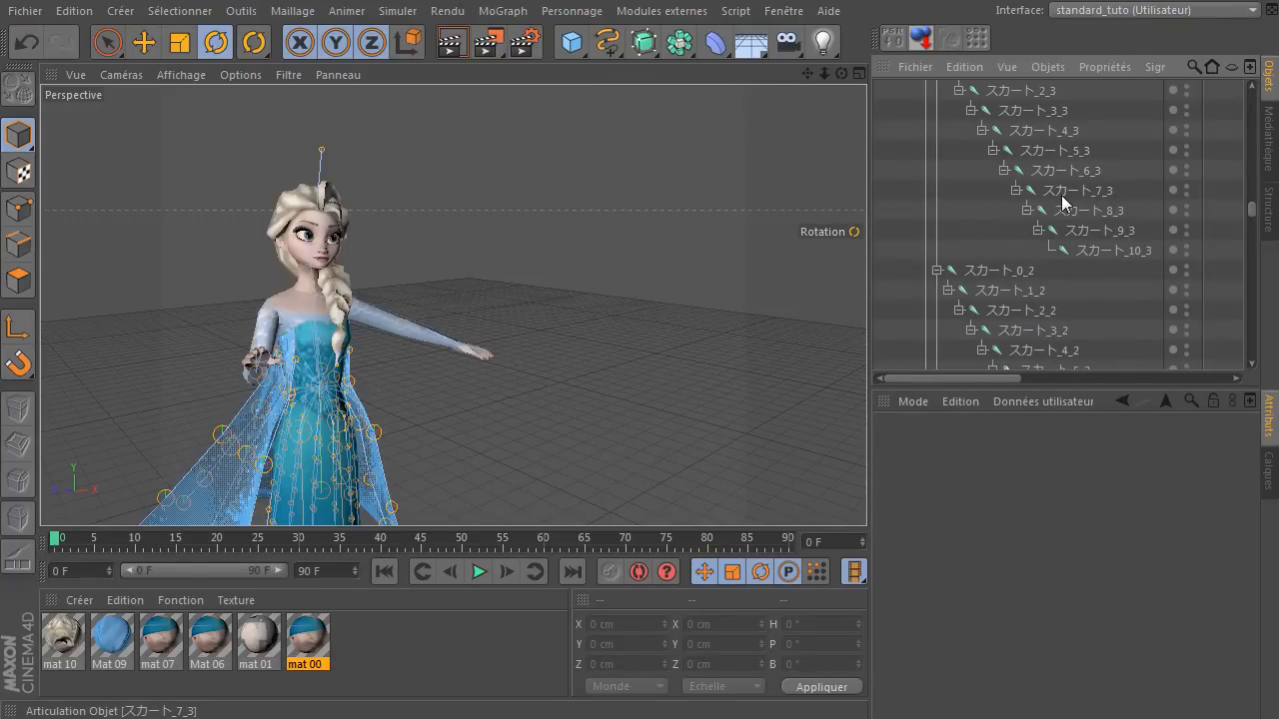
scroll(1094, 245, down, 10)
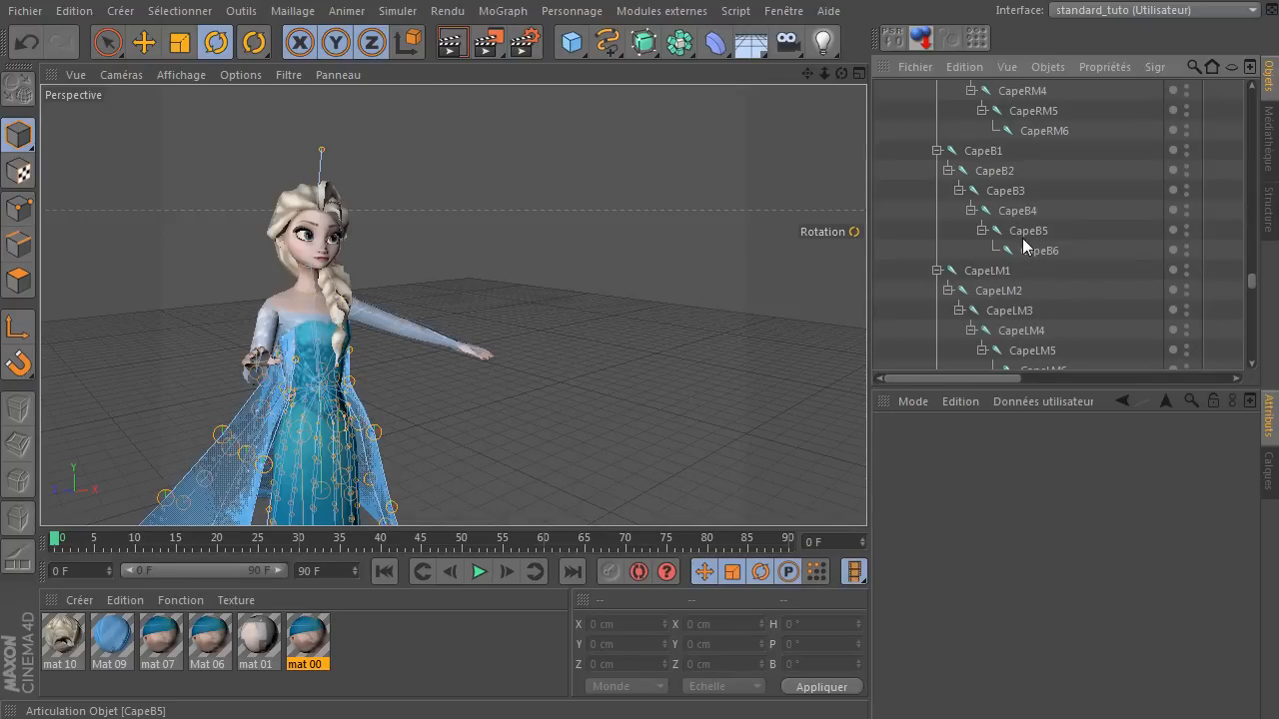
scroll(1022, 238, down, 15)
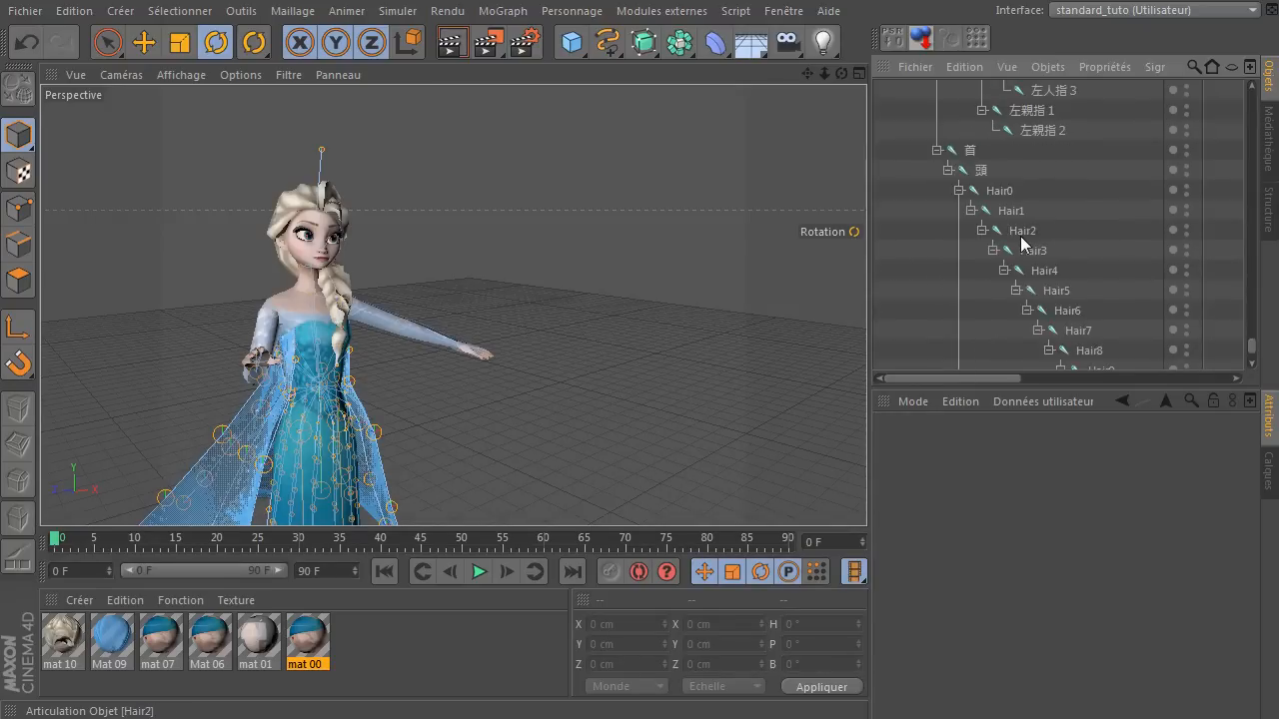
scroll(1095, 315, down, 5)
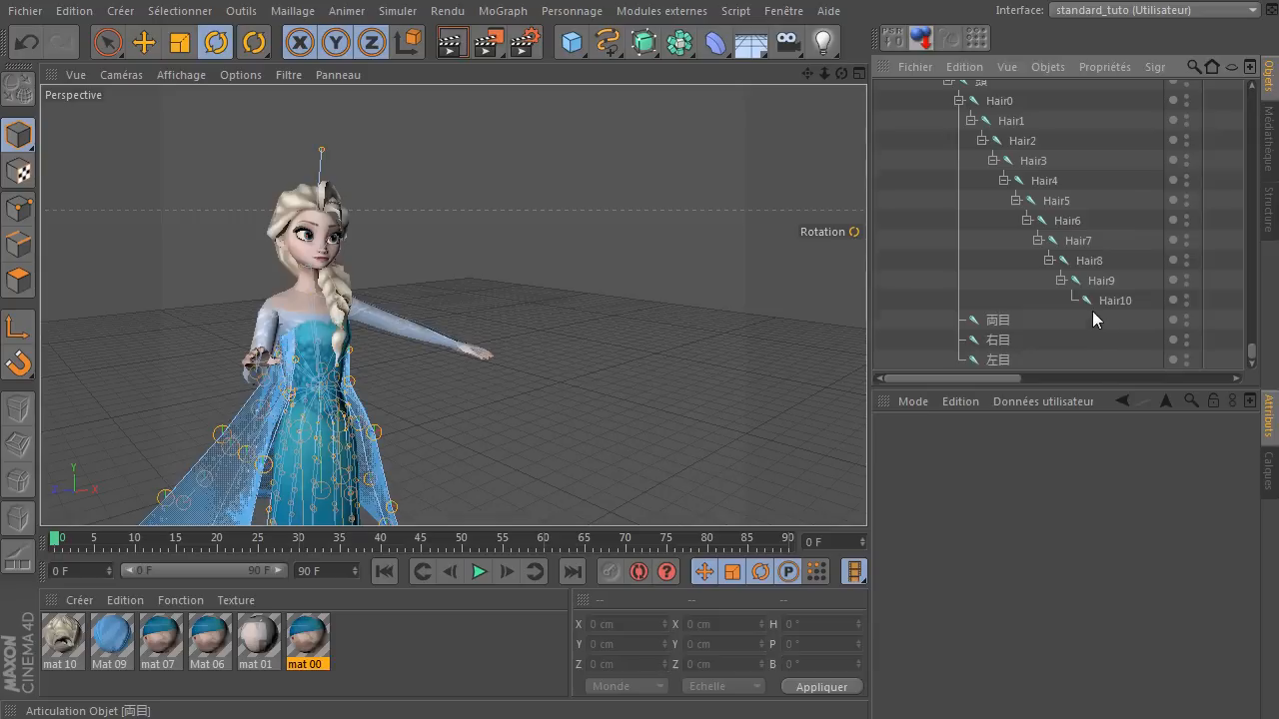
click(1002, 339)
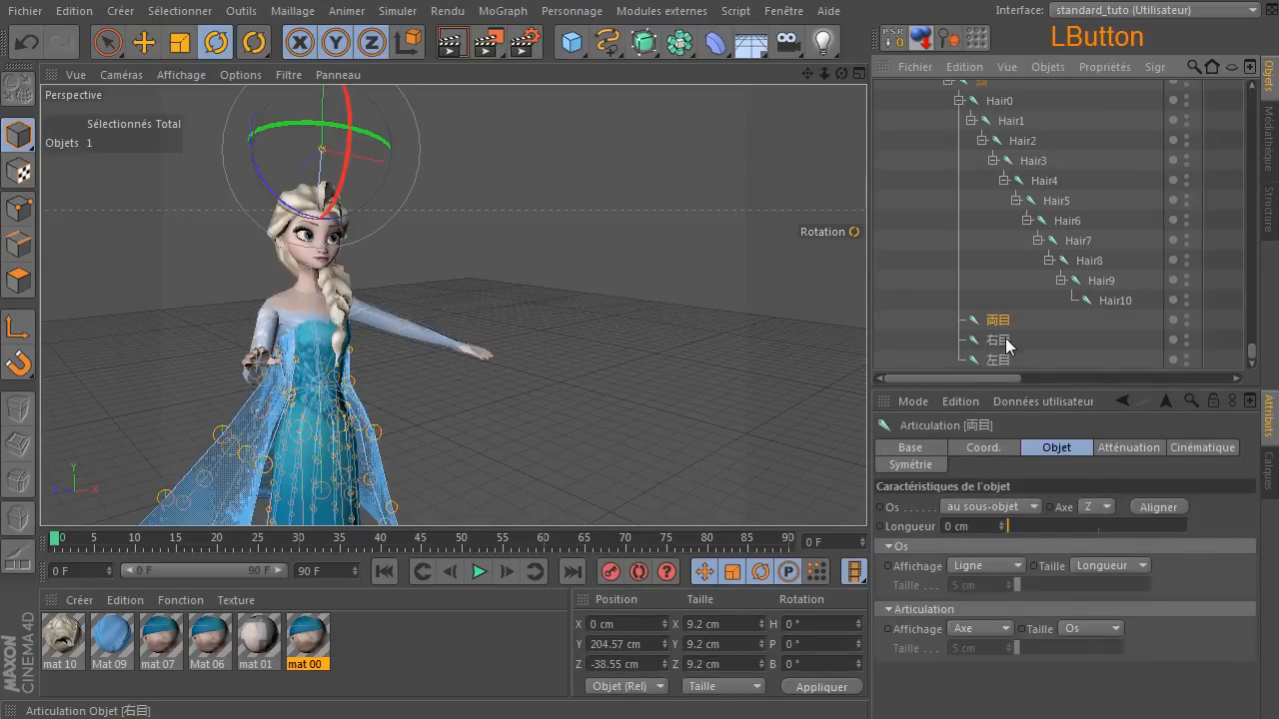
click(1000, 360)
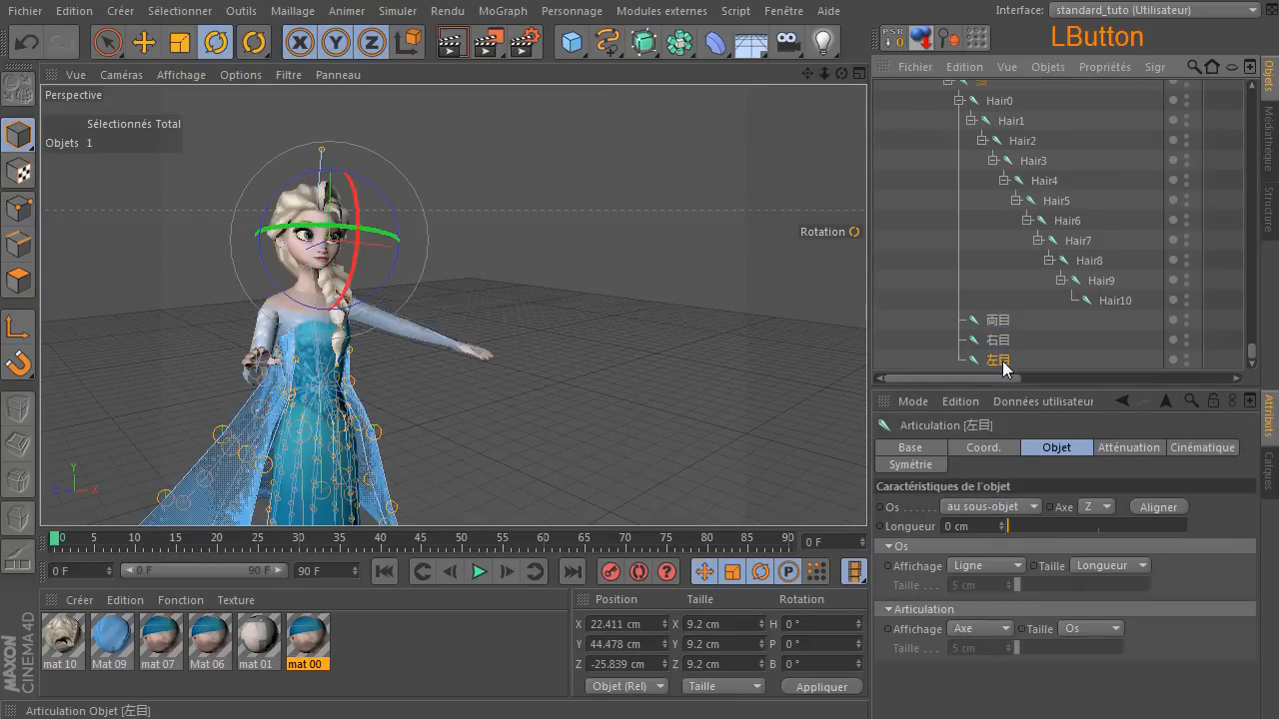
click(703, 271)
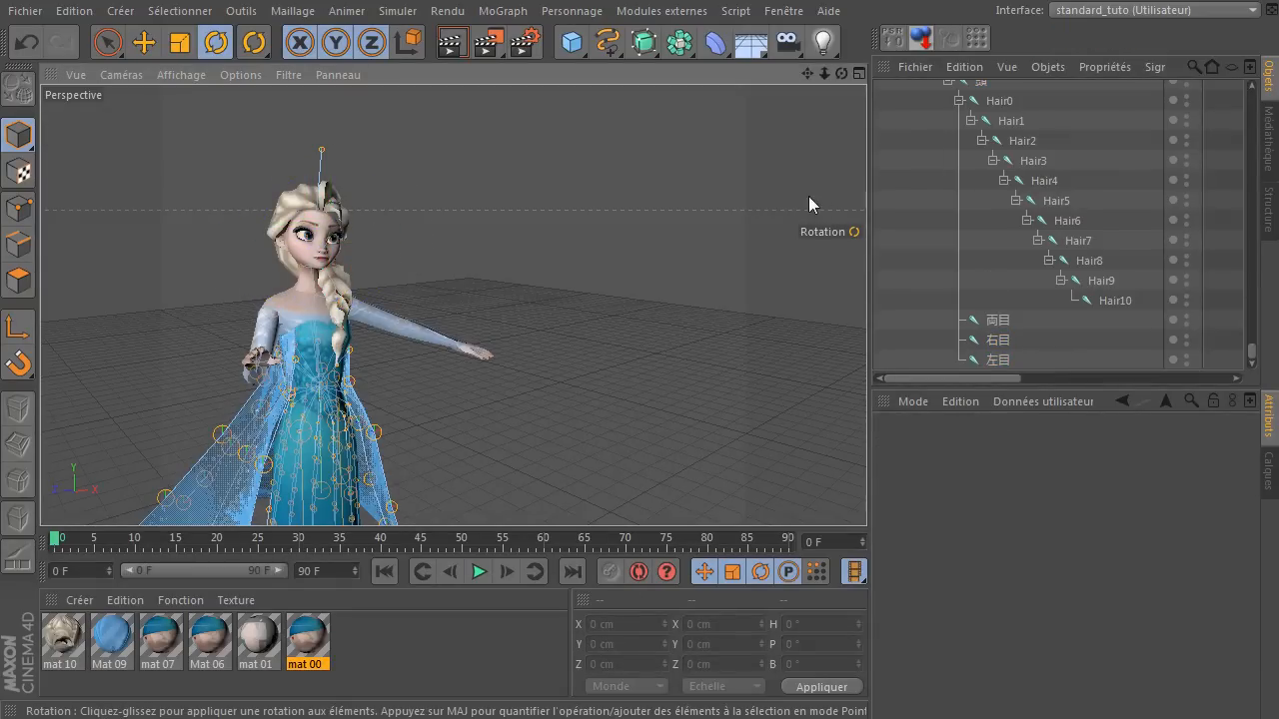
Return to the start of the object hierarchy and collapse the センター joint branch.
scroll(1021, 259, up, 4)
scroll(1020, 260, up, 15)
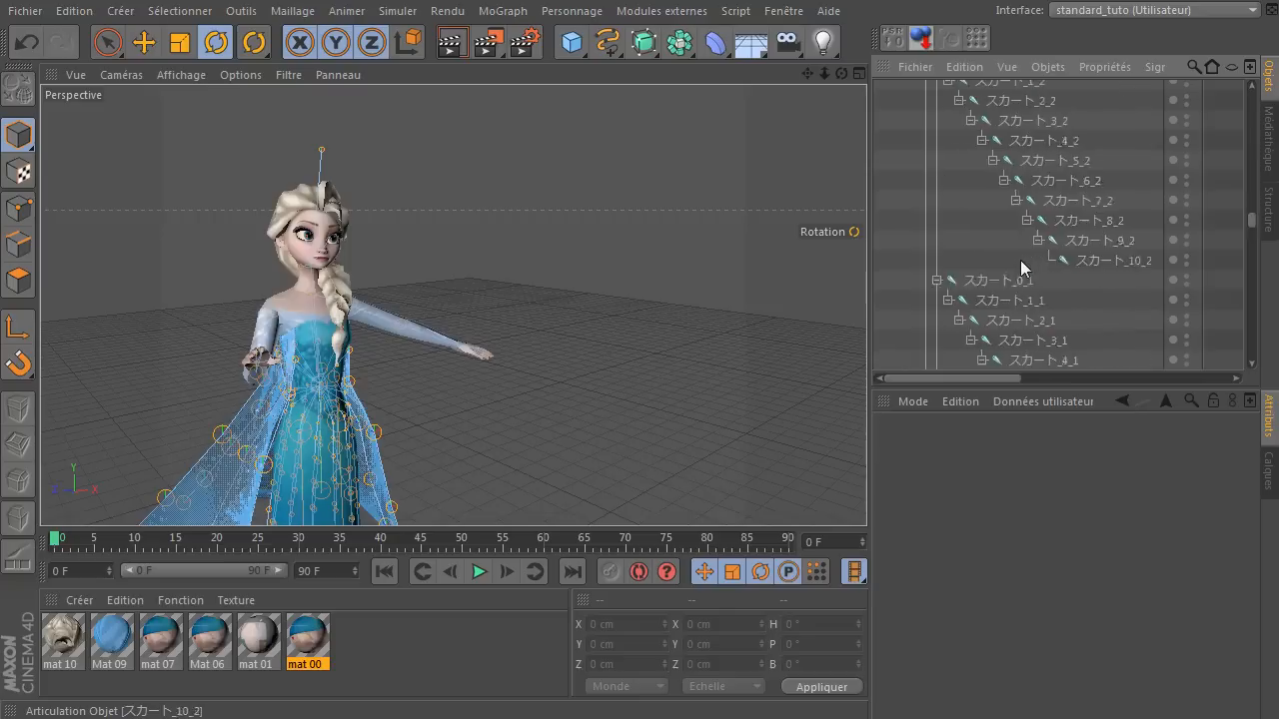
scroll(1020, 259, up, 10)
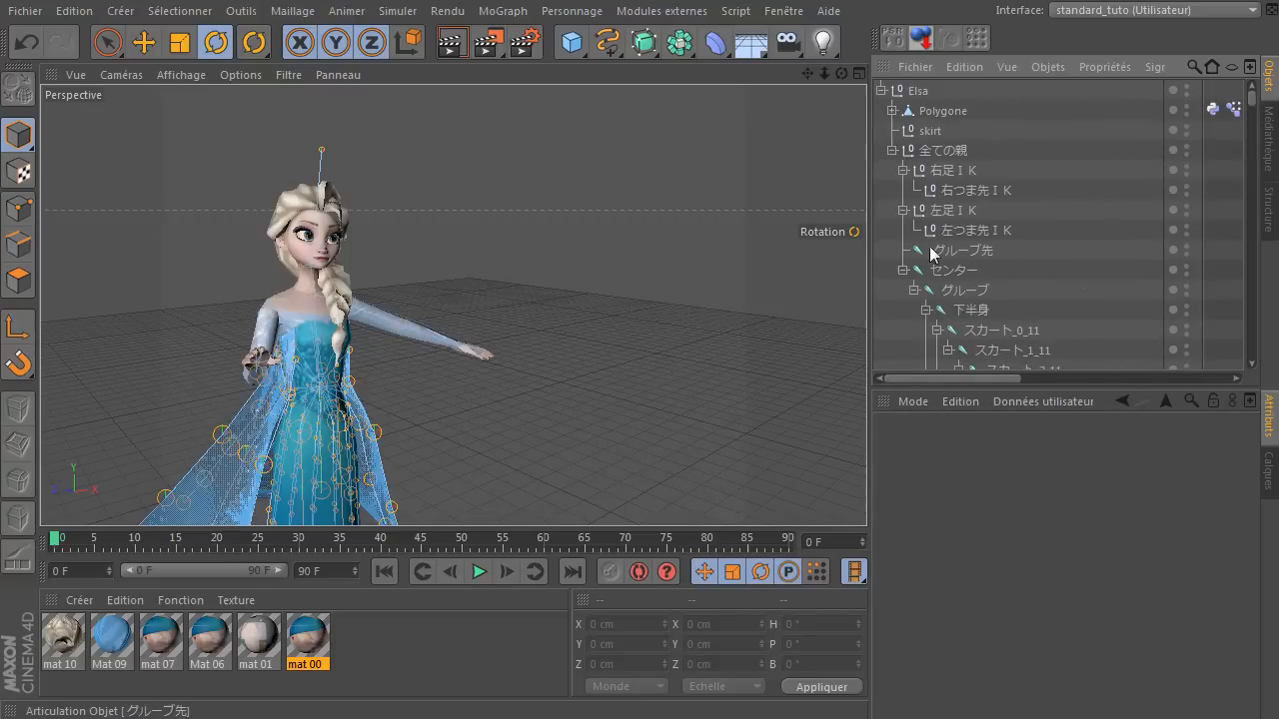
click(903, 270)
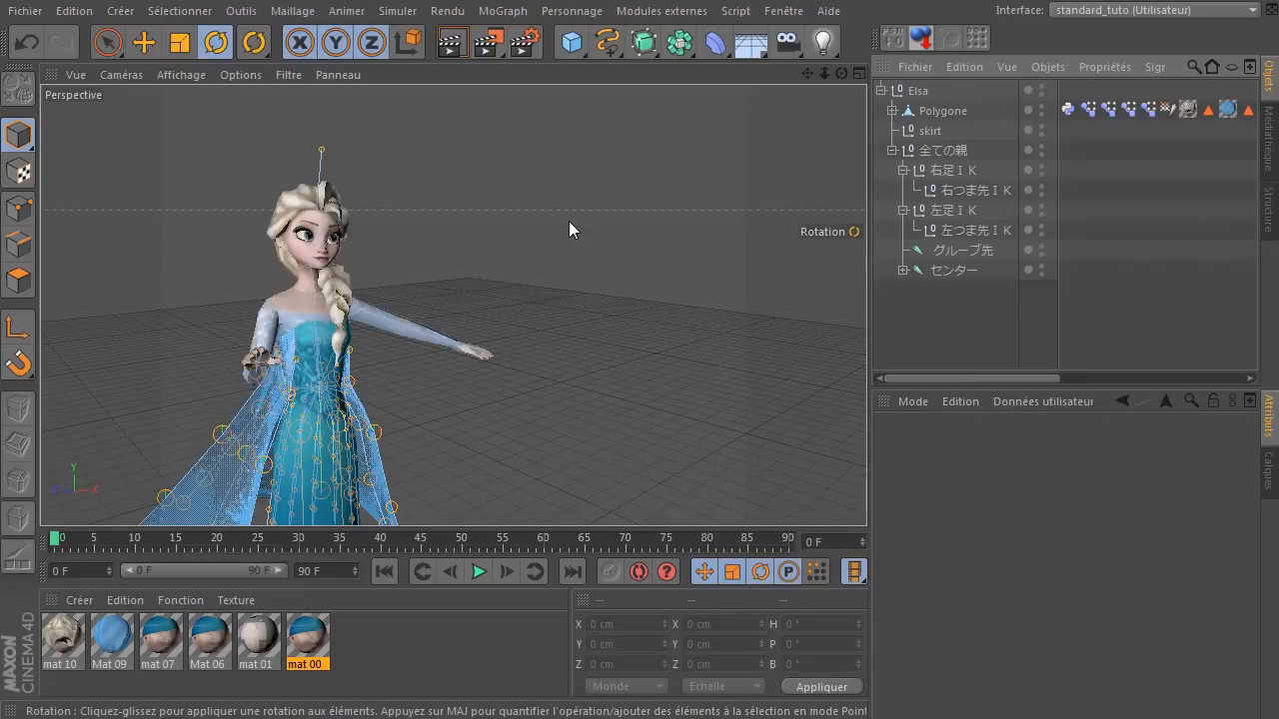
Close the Elsa.c4d project without saving its changes.
click(34, 10)
click(59, 142)
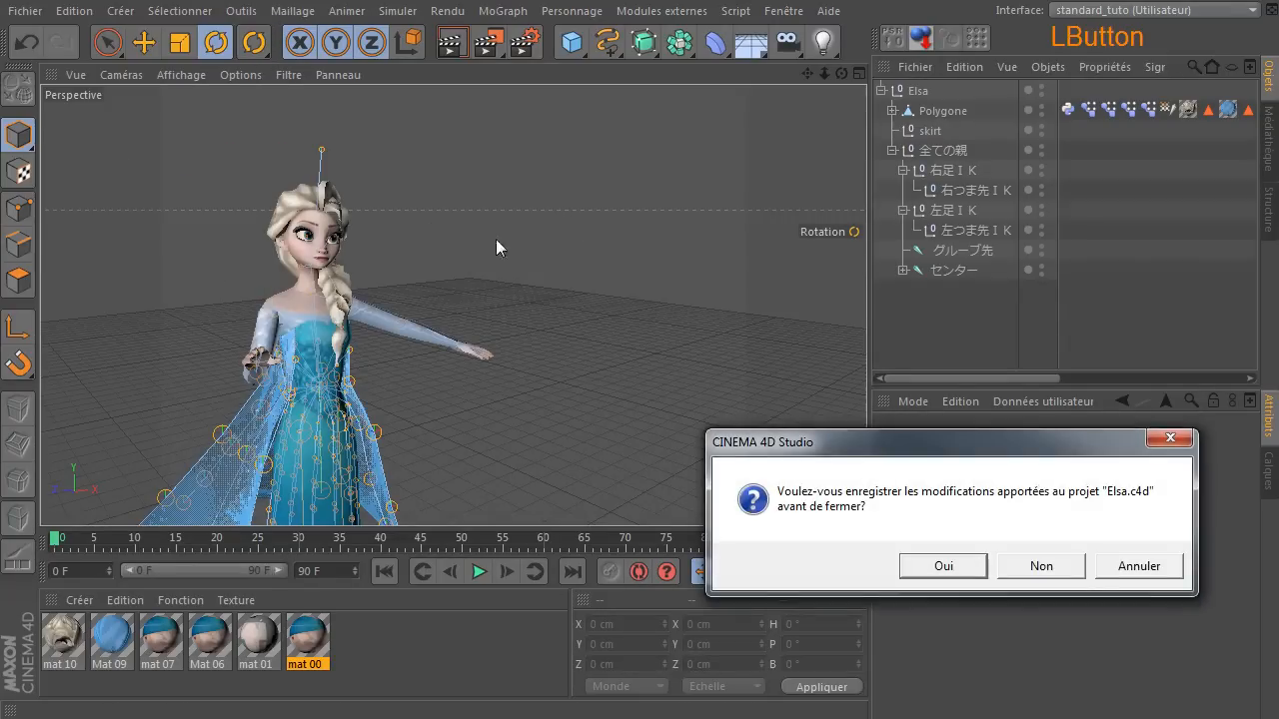
click(1014, 565)
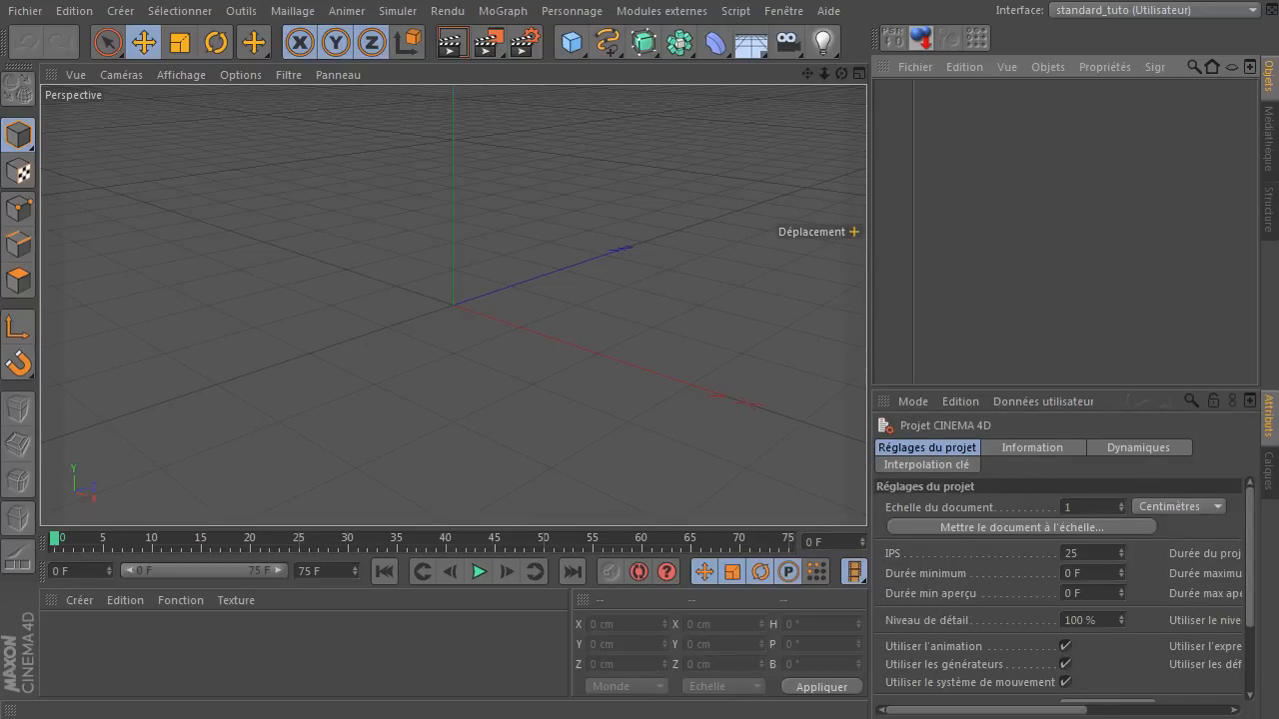
click(855, 232)
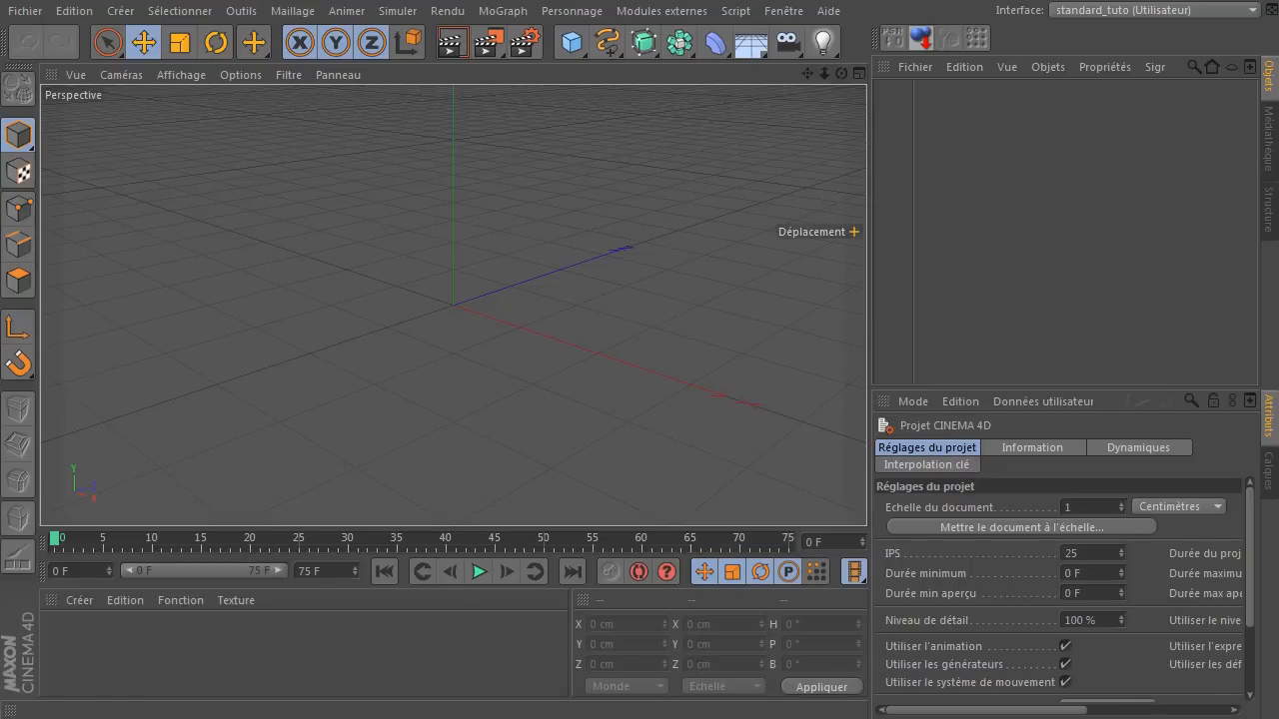
click(1076, 306)
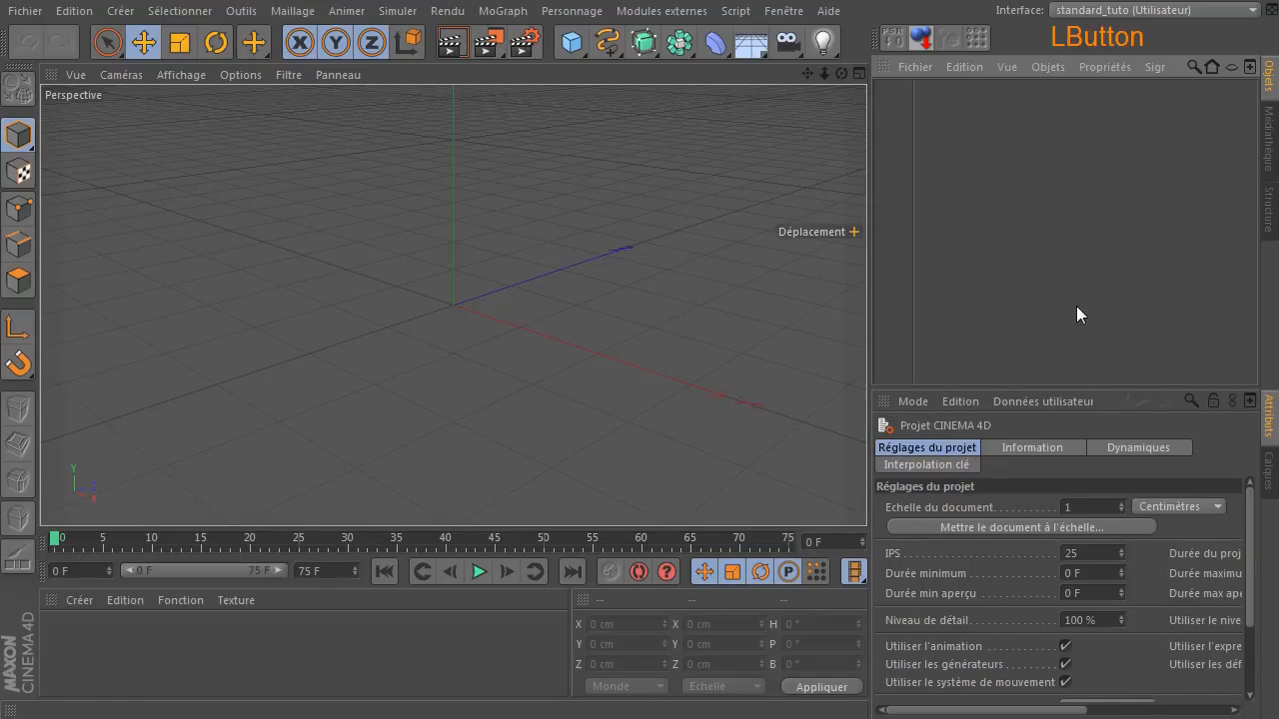
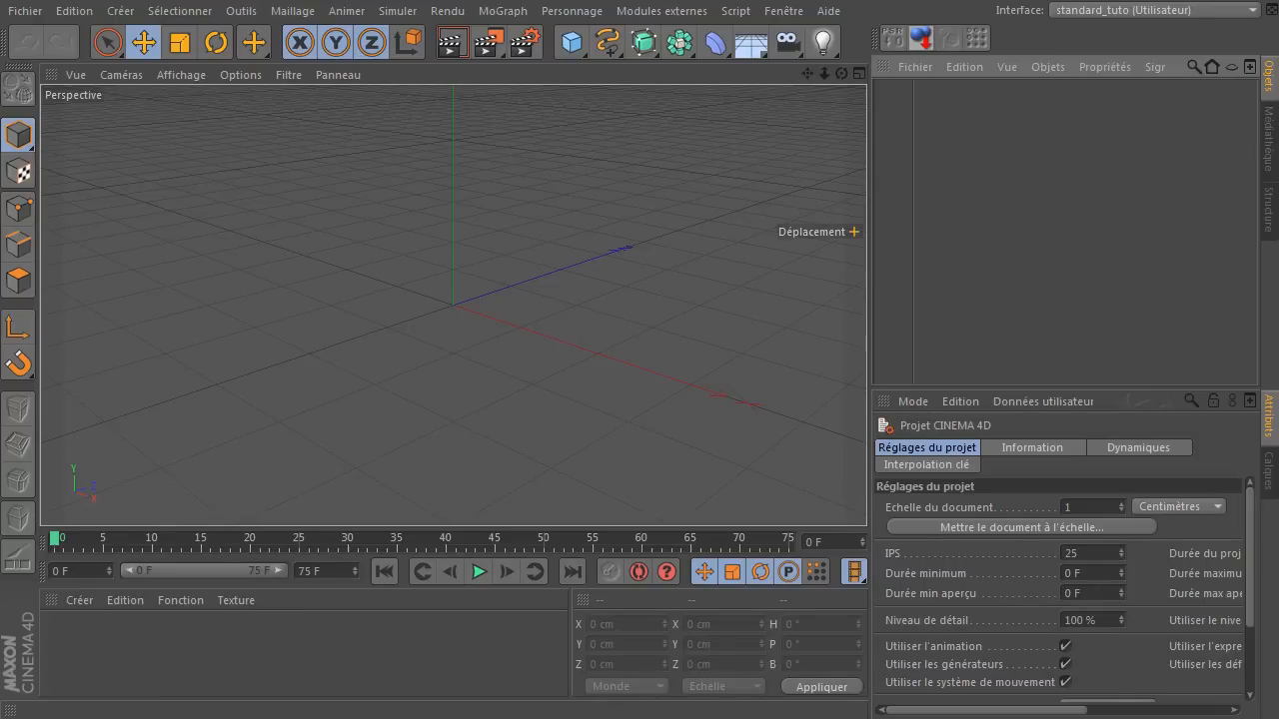
Switch to XnView to view the Sheena-PV-ToSC.jpg reference image, fit its window on screen, and close it.
click(1065, 232)
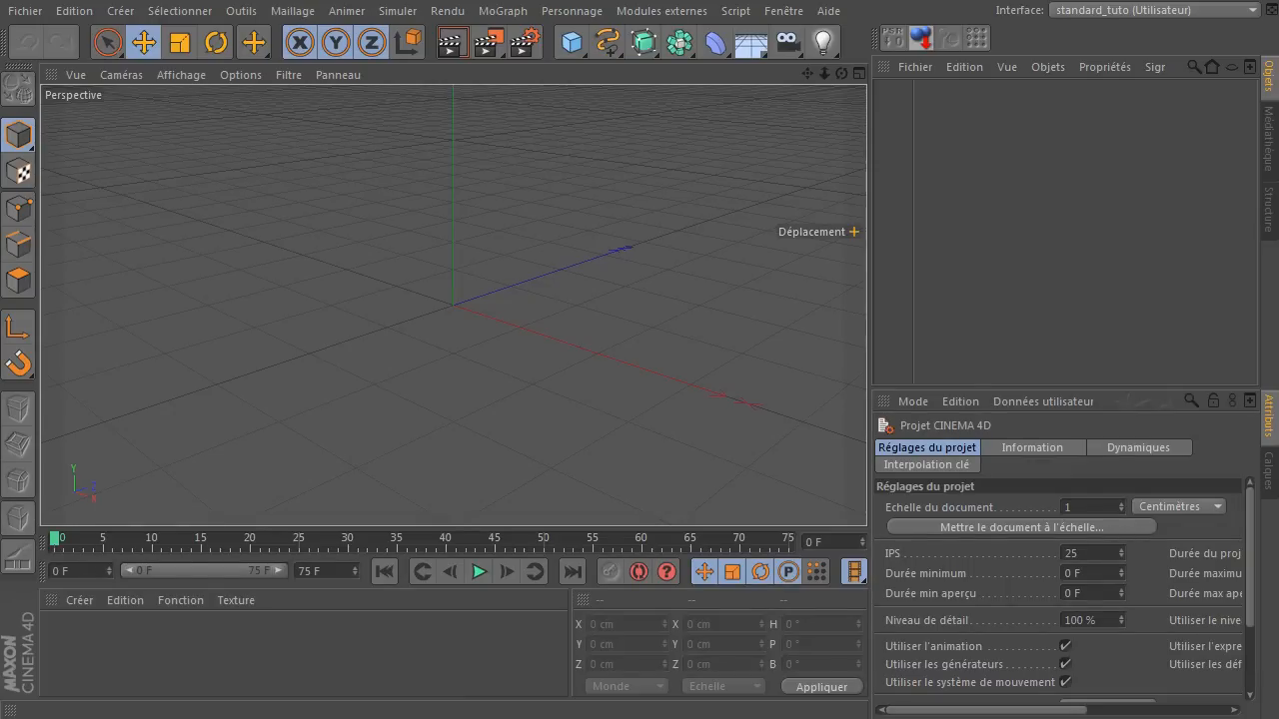
click(1065, 232)
click(640, 718)
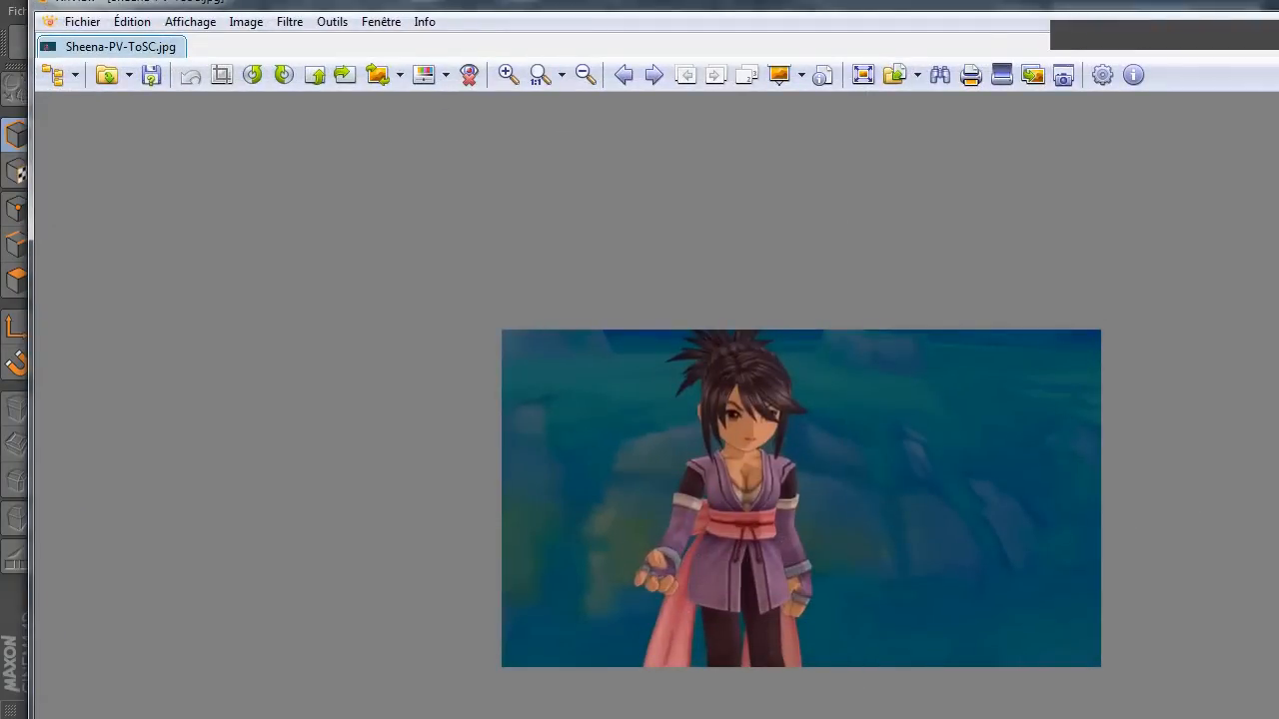
drag(1278, 718, 1210, 638)
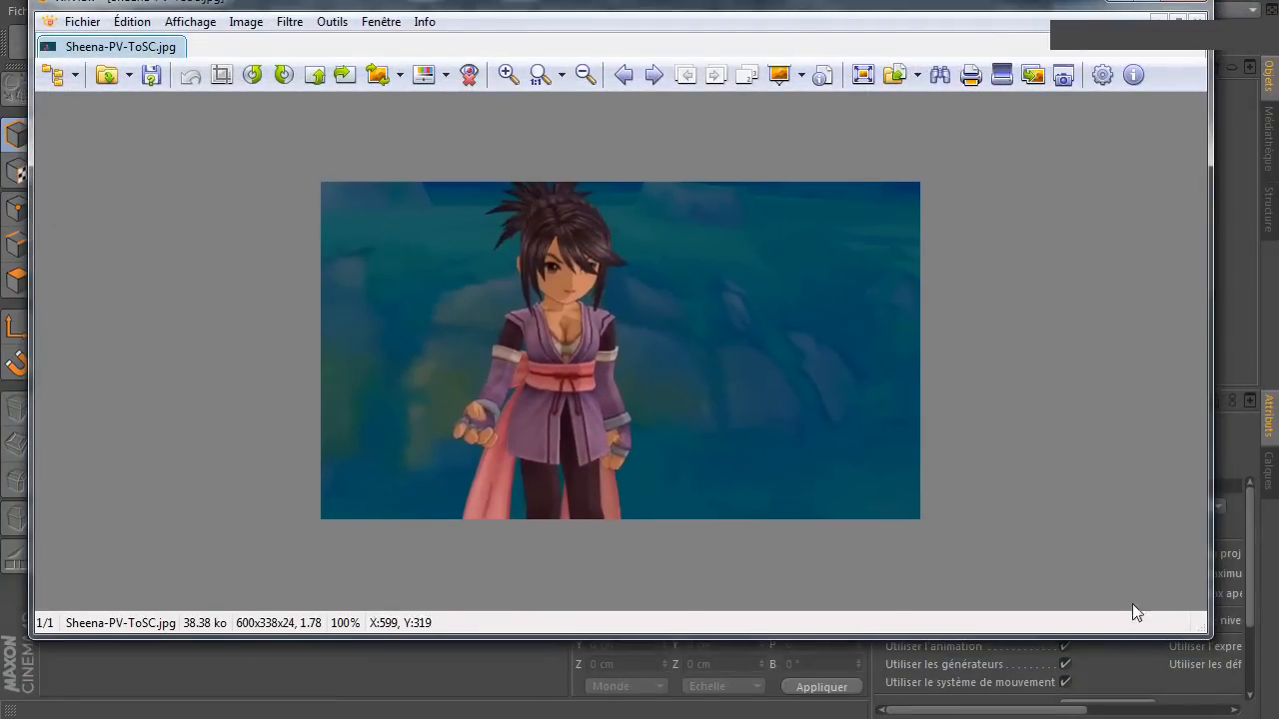
drag(870, 8, 888, 69)
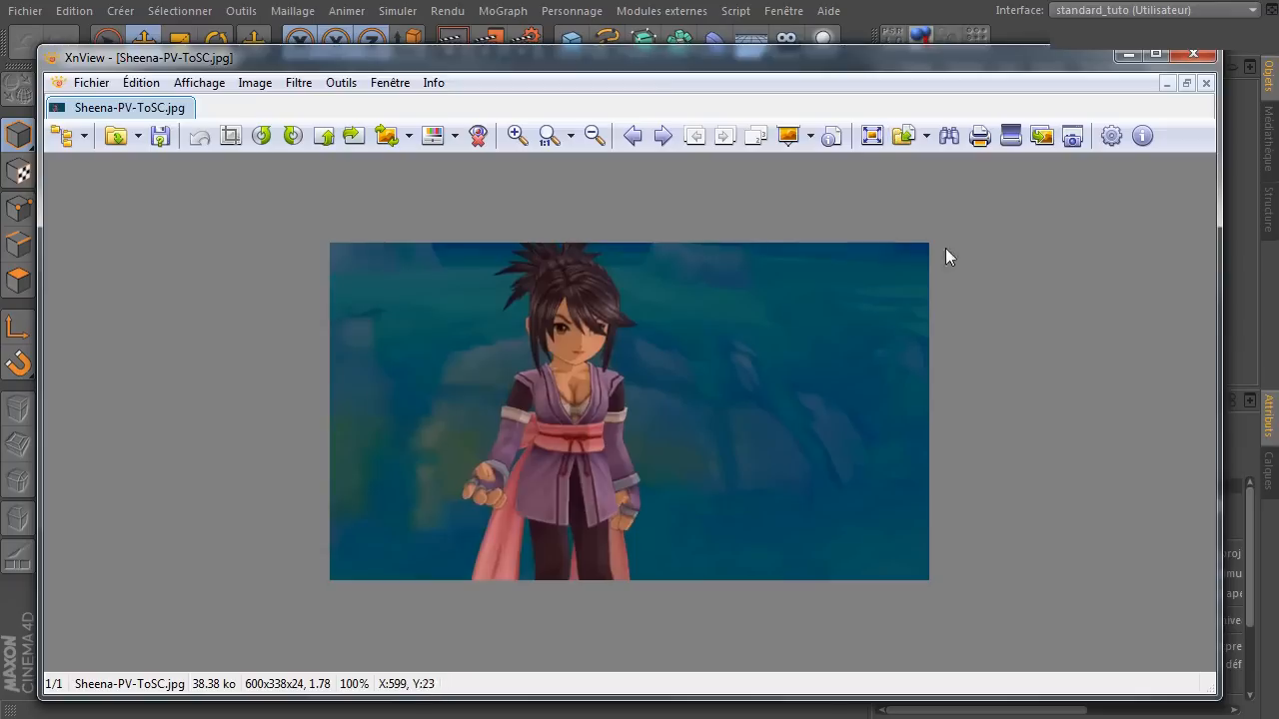
click(1207, 55)
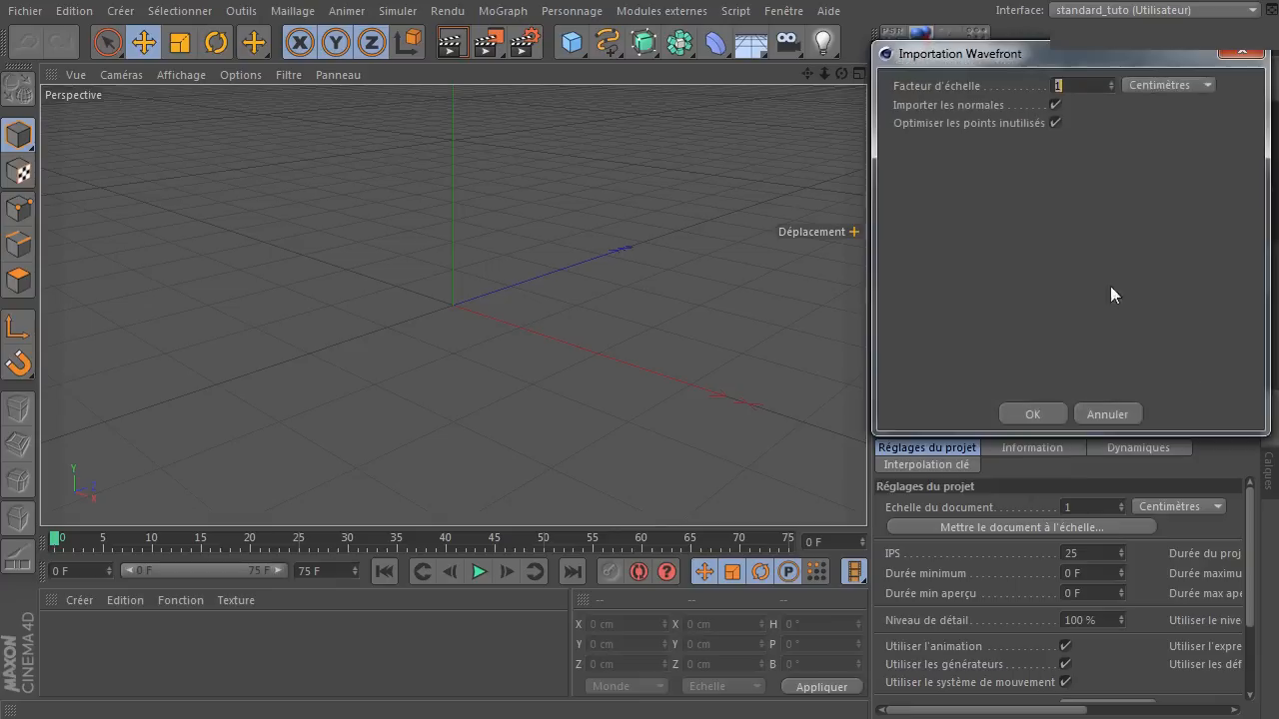
Import the Wavefront model at scale factor 1 in Centimètres with its normals, and delete its mouth, body and eyes materials.
click(1058, 418)
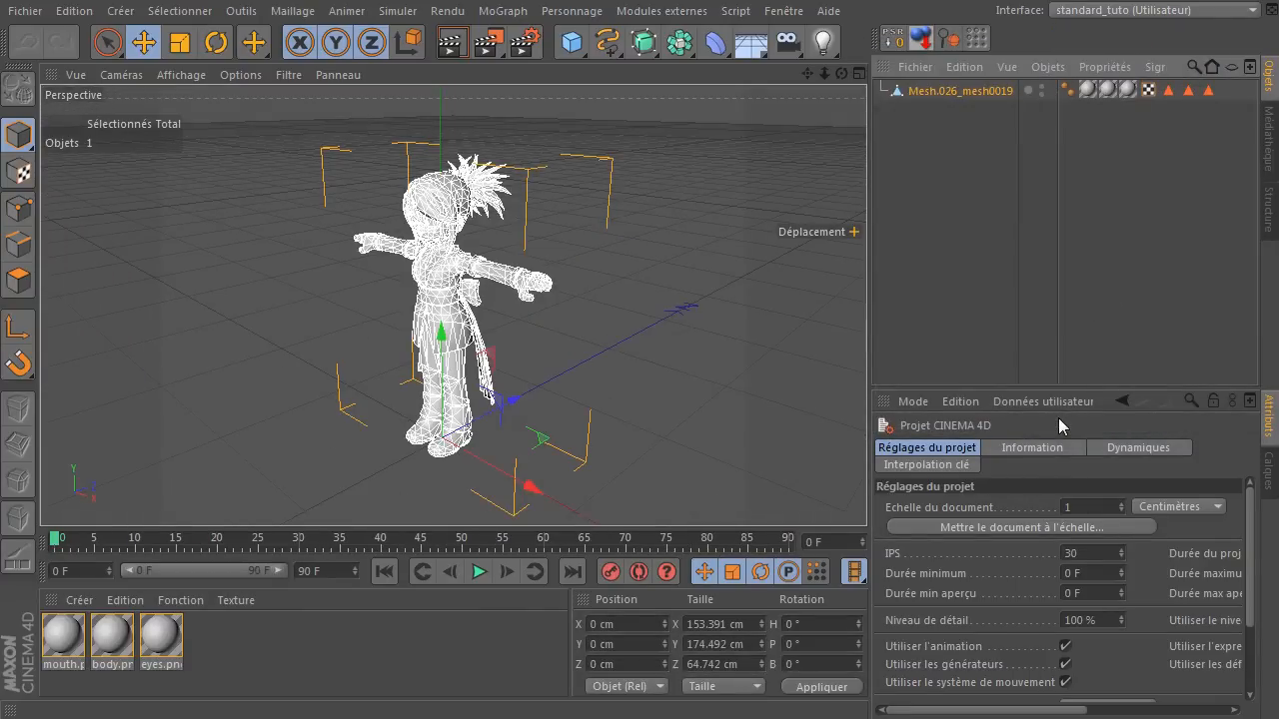
click(936, 262)
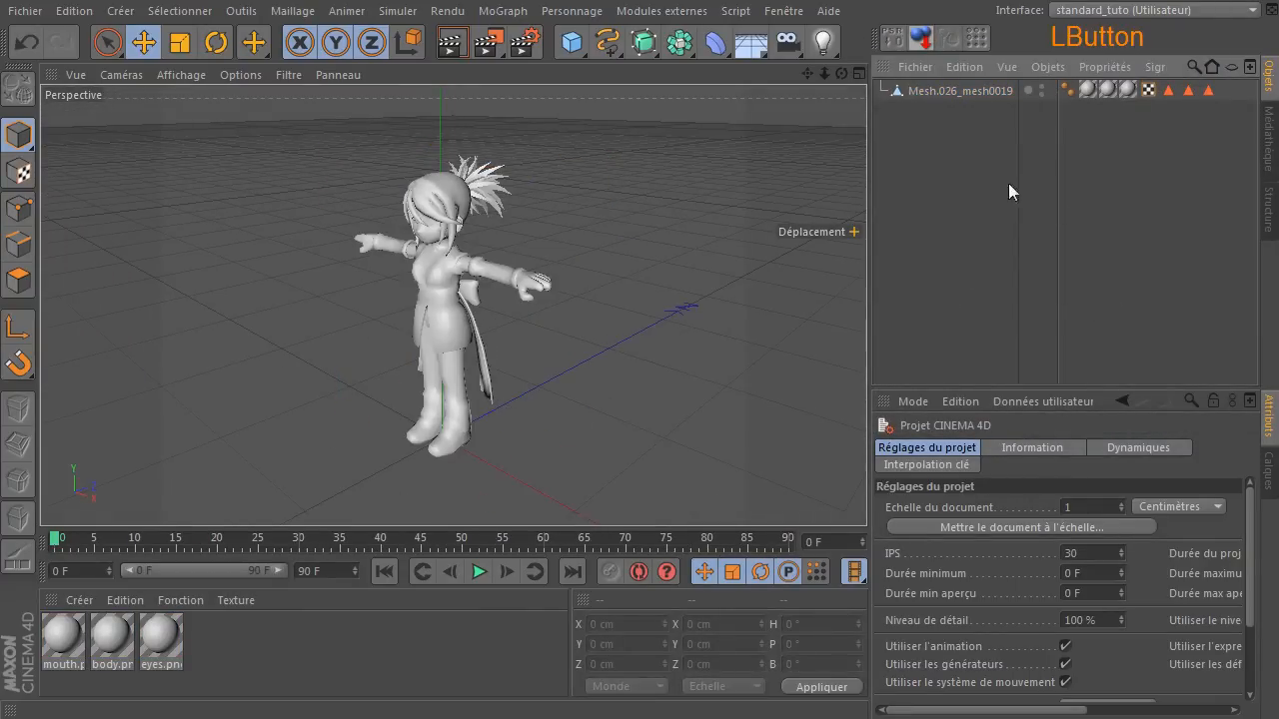
drag(214, 639, 73, 673)
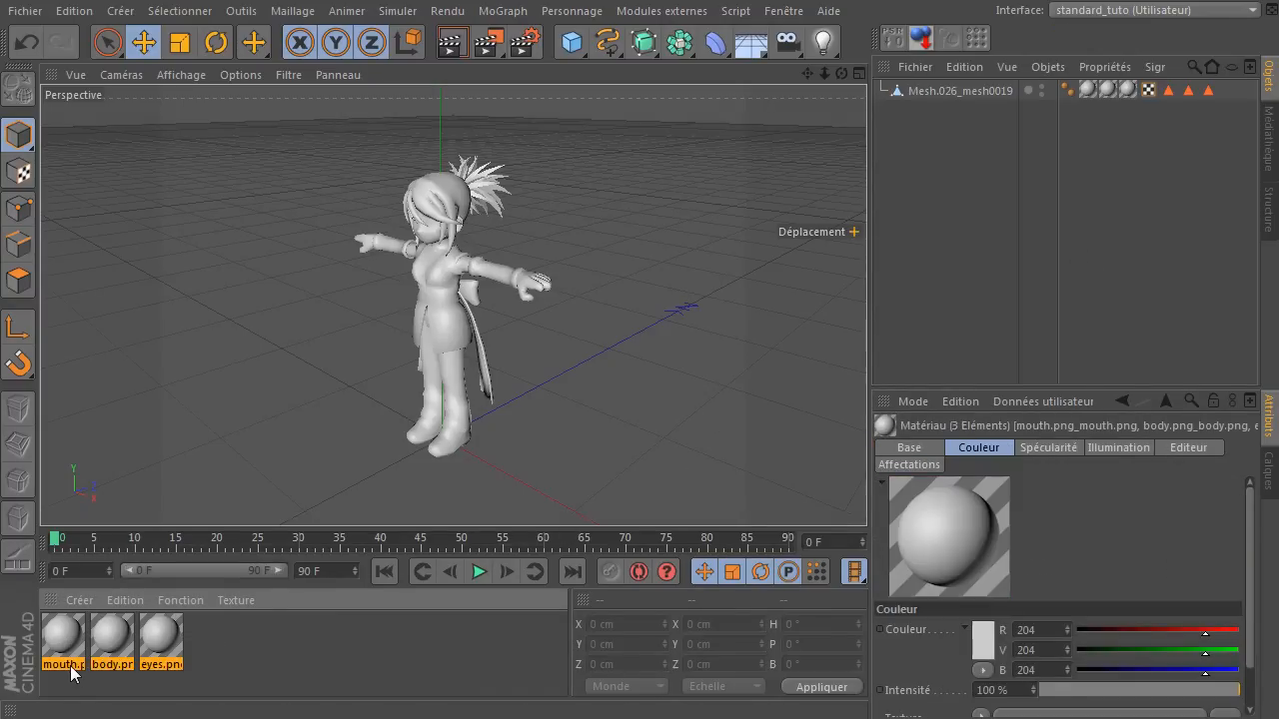
key(Delete)
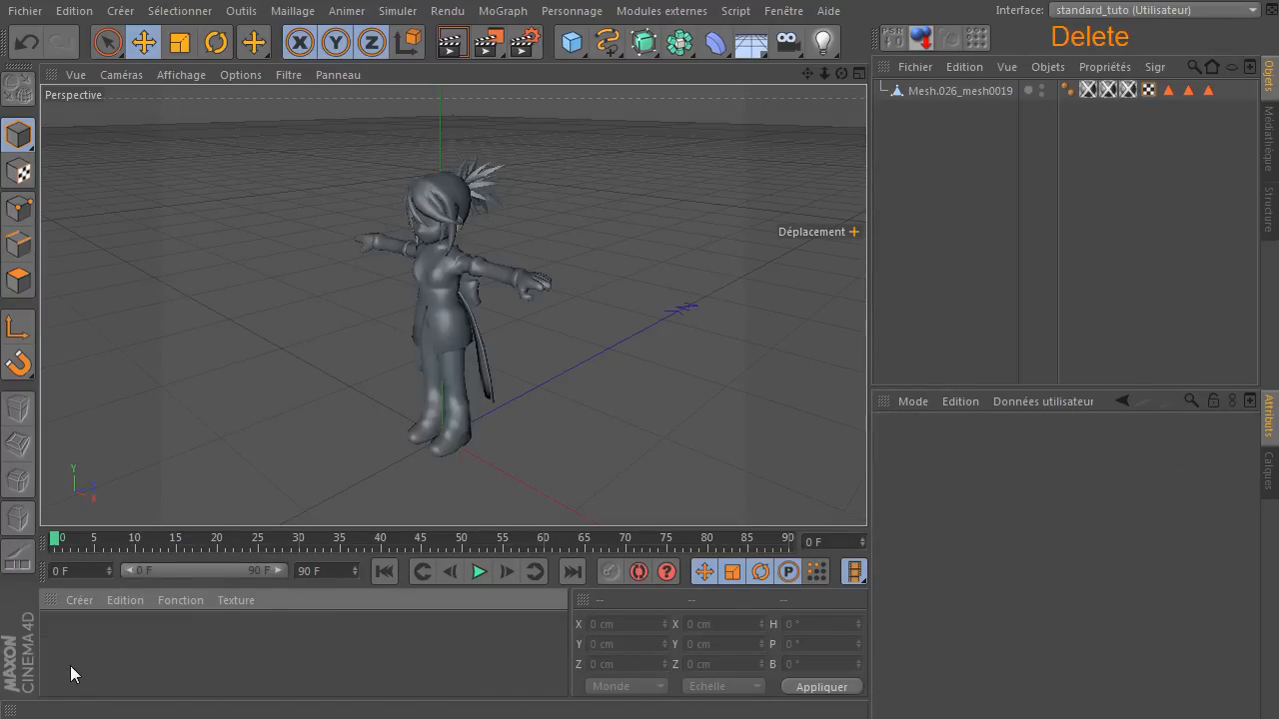
Delete the three empty texture tags and the three polygon selection tags from Mesh.026_mesh0019.
click(1091, 90)
key(Delete)
click(1091, 89)
key(Delete)
click(1090, 91)
key(Delete)
click(1113, 90)
key(Delete)
click(1113, 90)
key(Delete)
click(1112, 90)
key(Delete)
click(928, 251)
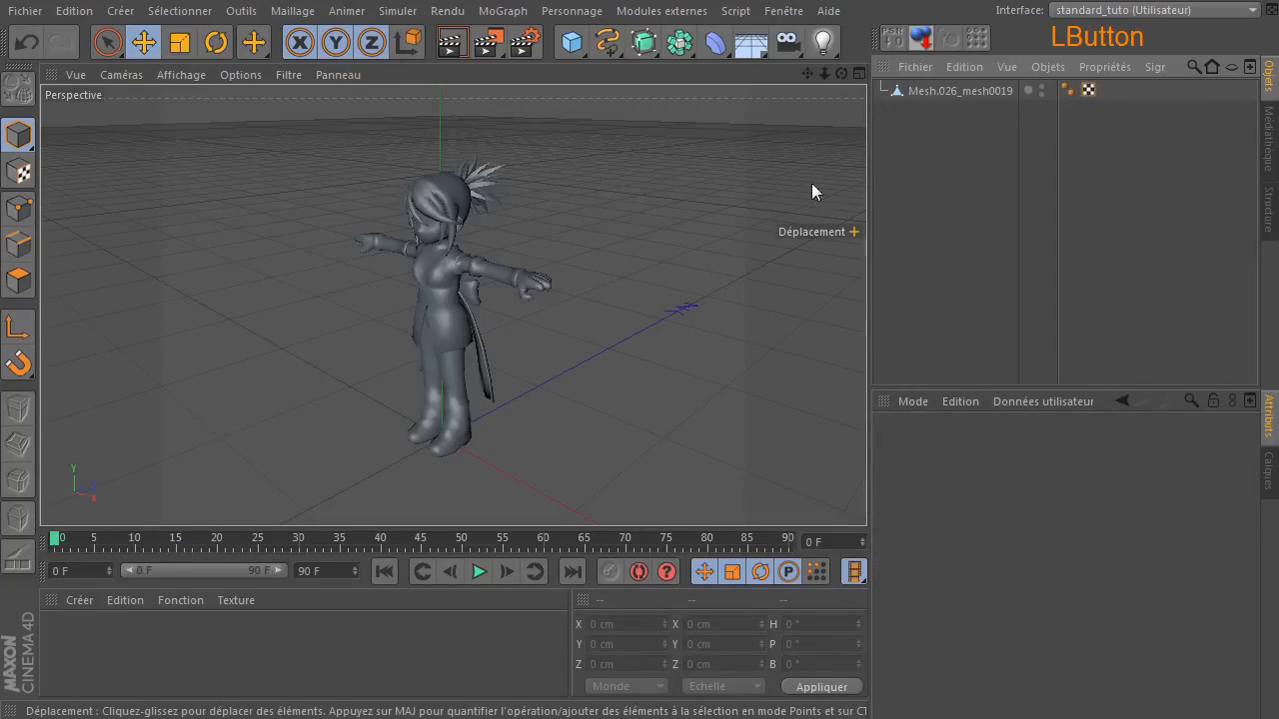
Examine the untextured character's head, torso and arms from several angles and distances.
drag(838, 79, 826, 116)
scroll(477, 349, up, 6)
scroll(476, 348, up, 2)
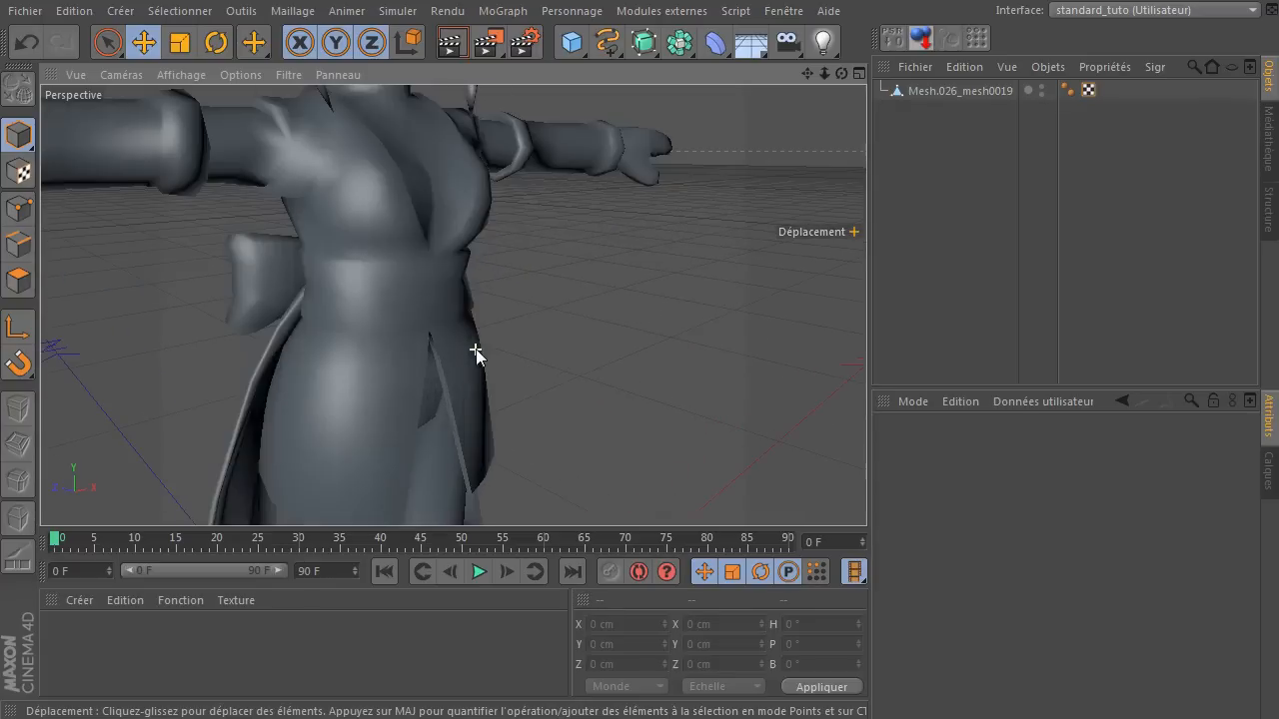
drag(808, 75, 811, 224)
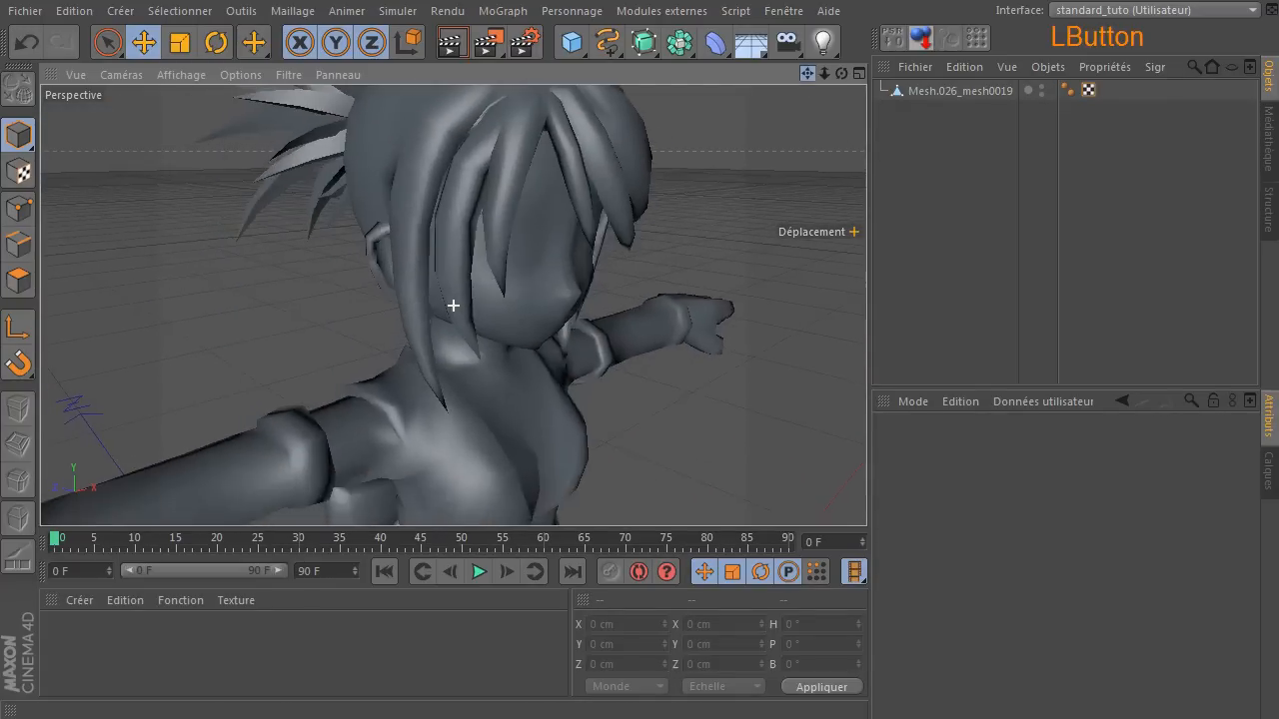
drag(843, 74, 664, 78)
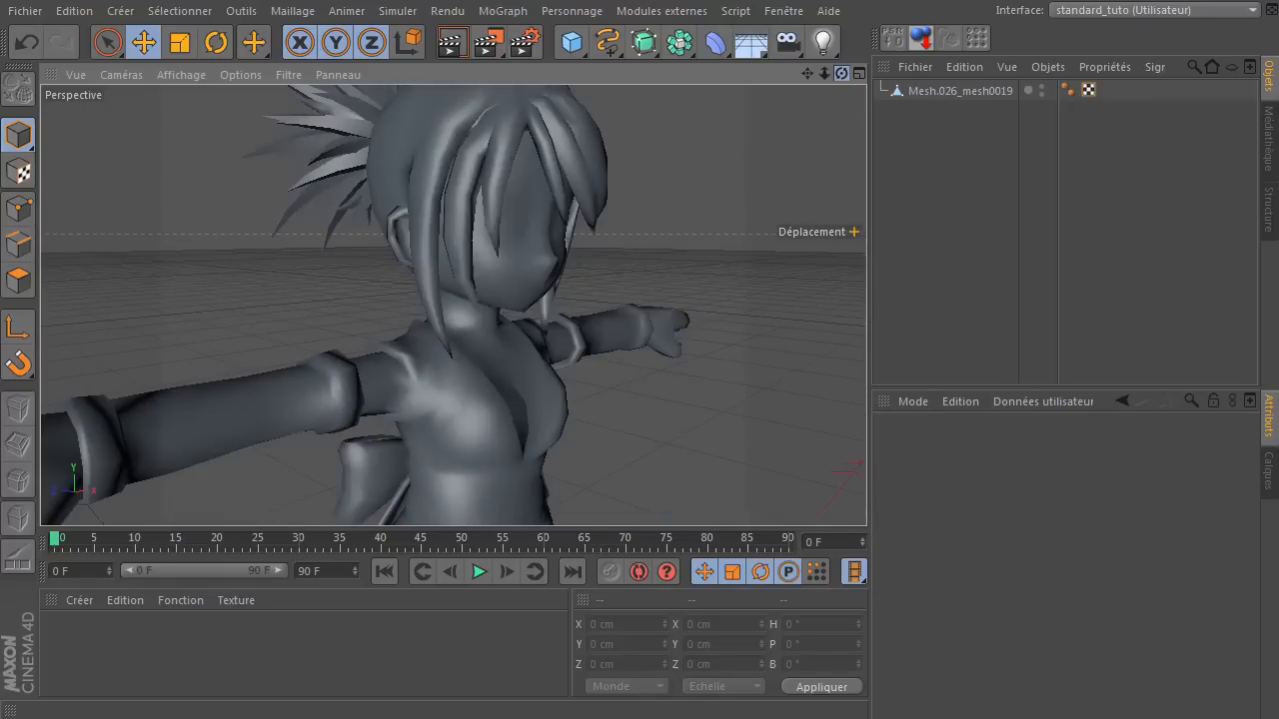
click(824, 74)
drag(824, 74, 791, 117)
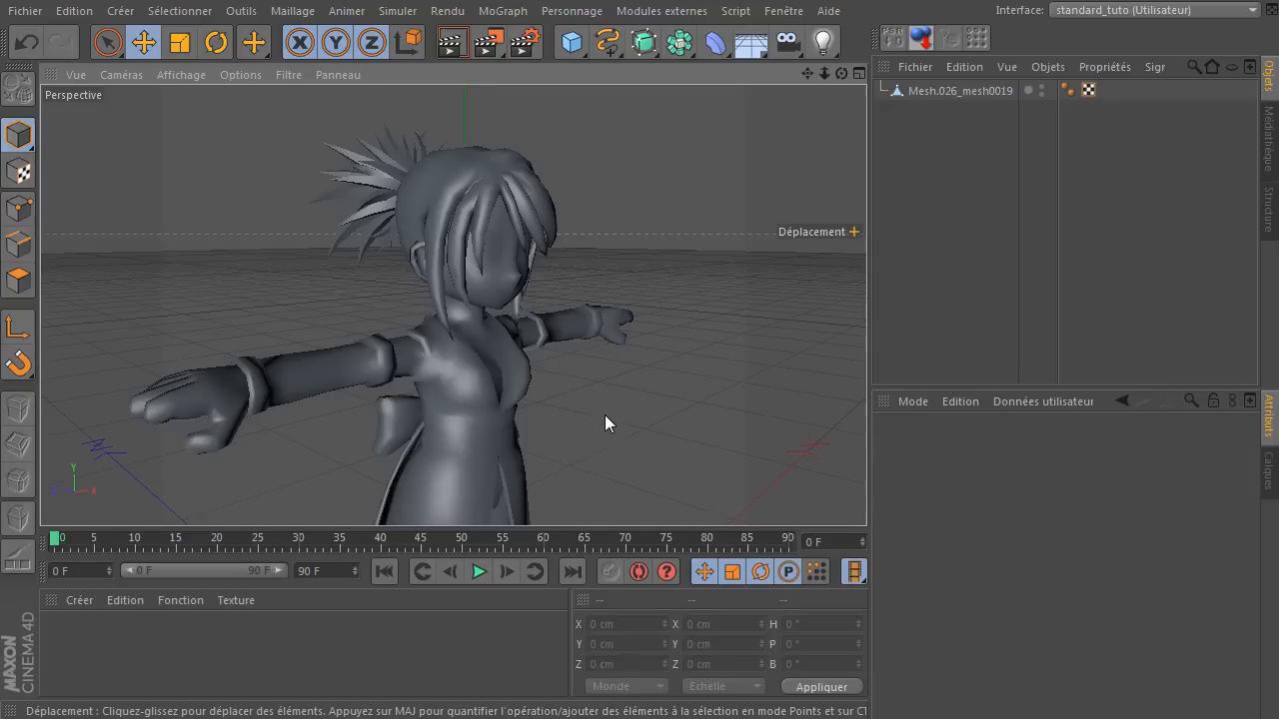
Display the model with Ombrage de Gouraud (lignes) and put Mesh.026_mesh0019 in polygon mode.
click(197, 74)
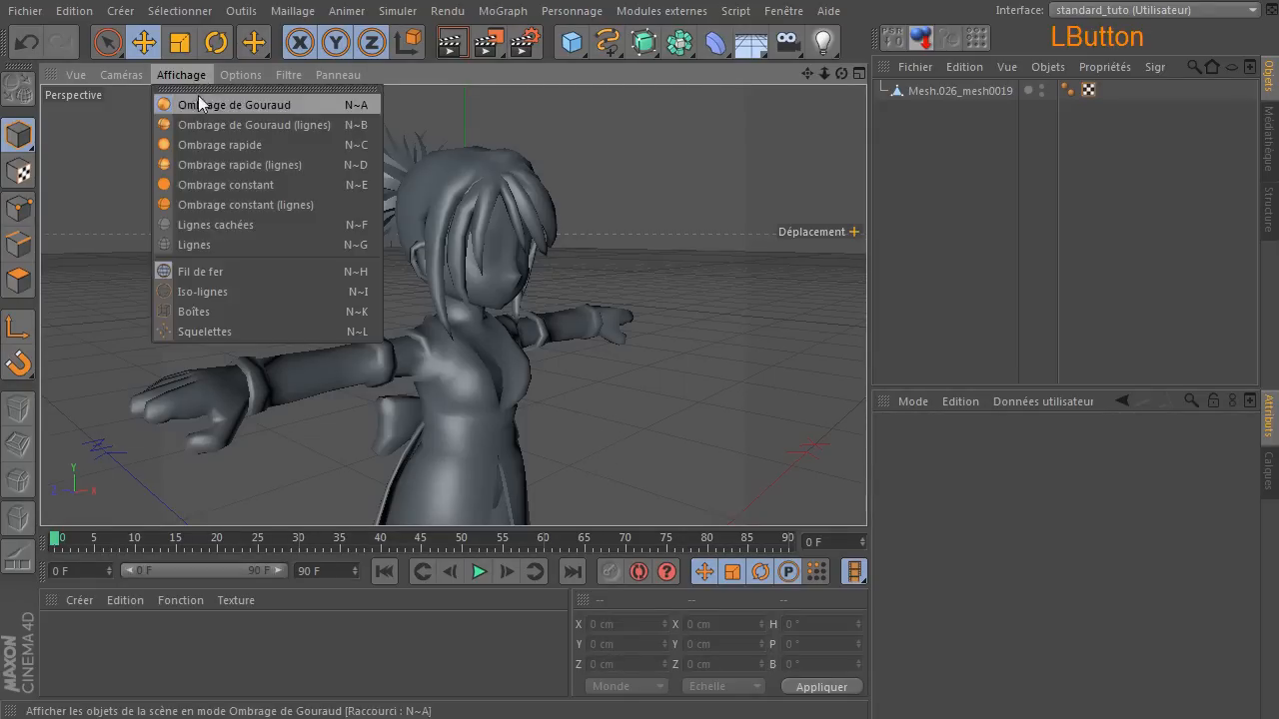
click(297, 124)
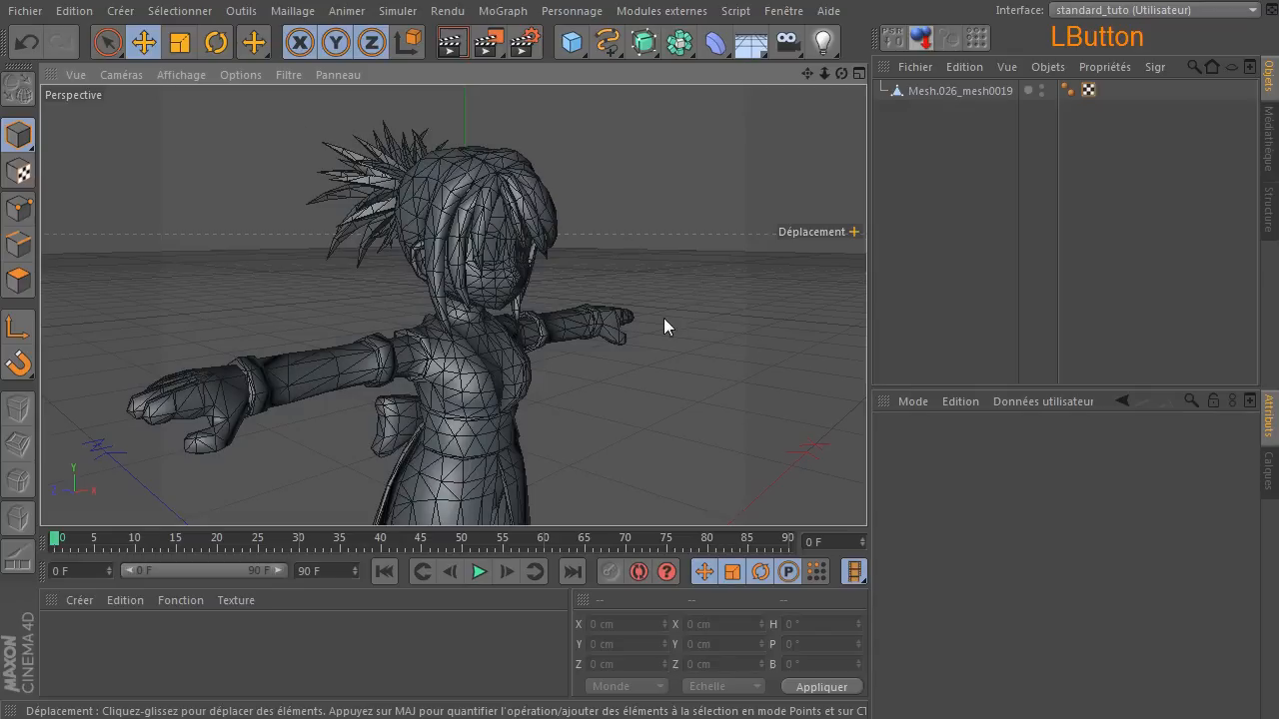
click(958, 92)
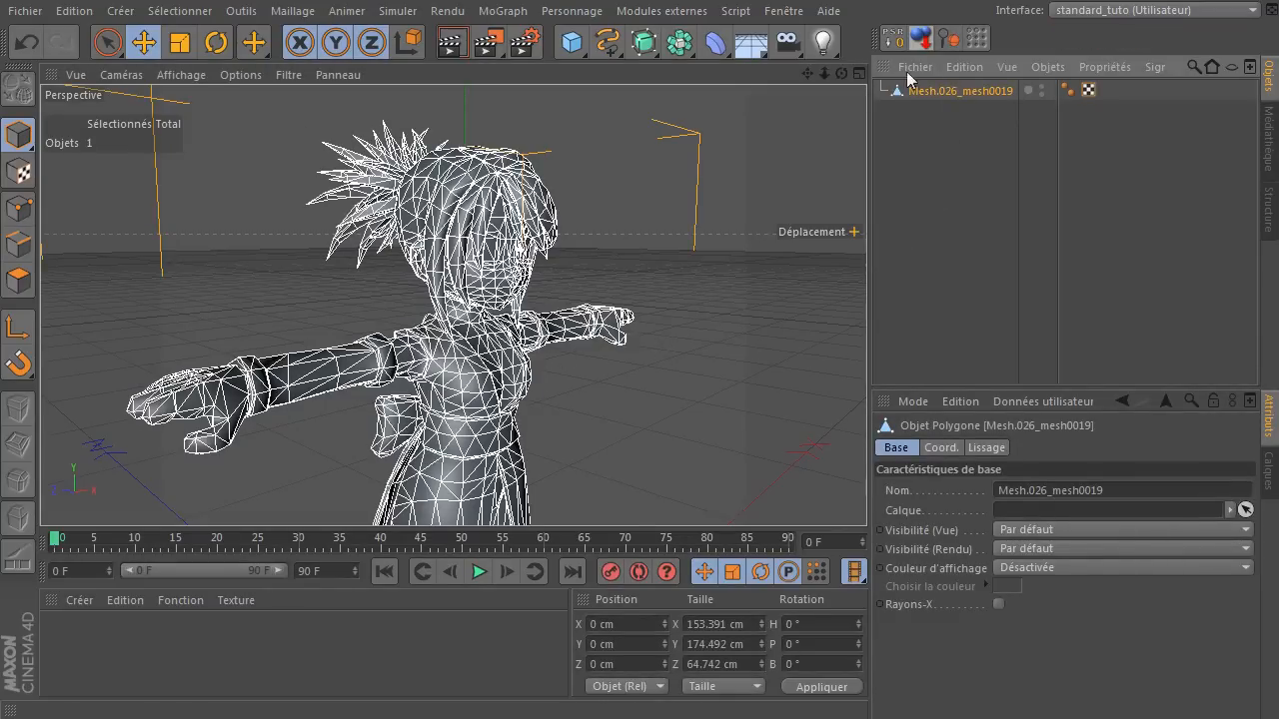
click(19, 283)
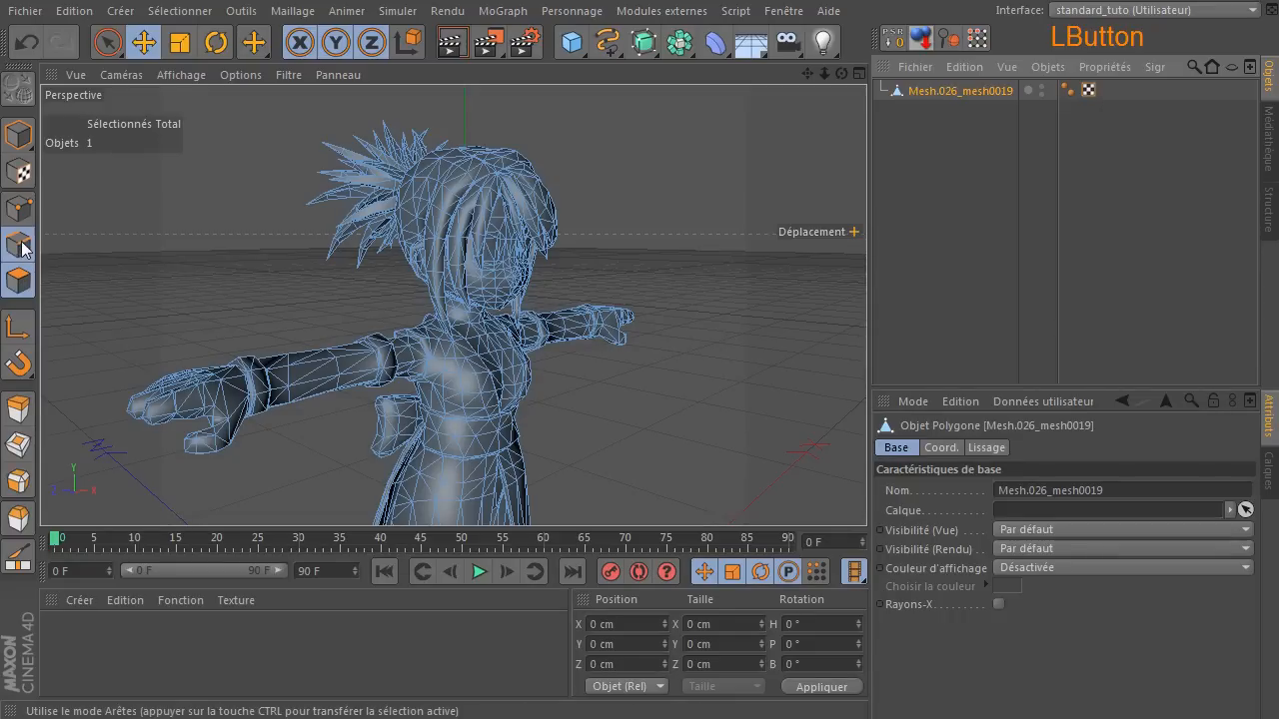
Inspect the polygons around the character's face and hair, and apply Tout afficher to the mesh.
scroll(454, 255, up, 3)
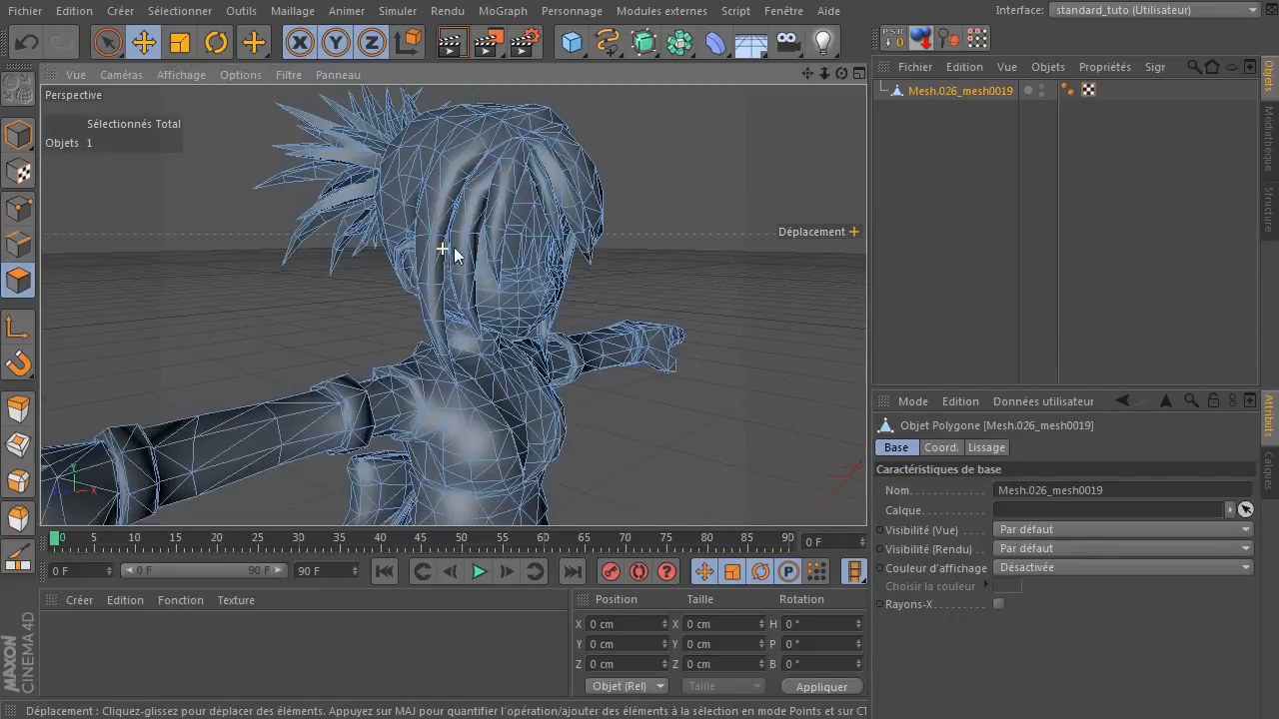
scroll(454, 255, up, 2)
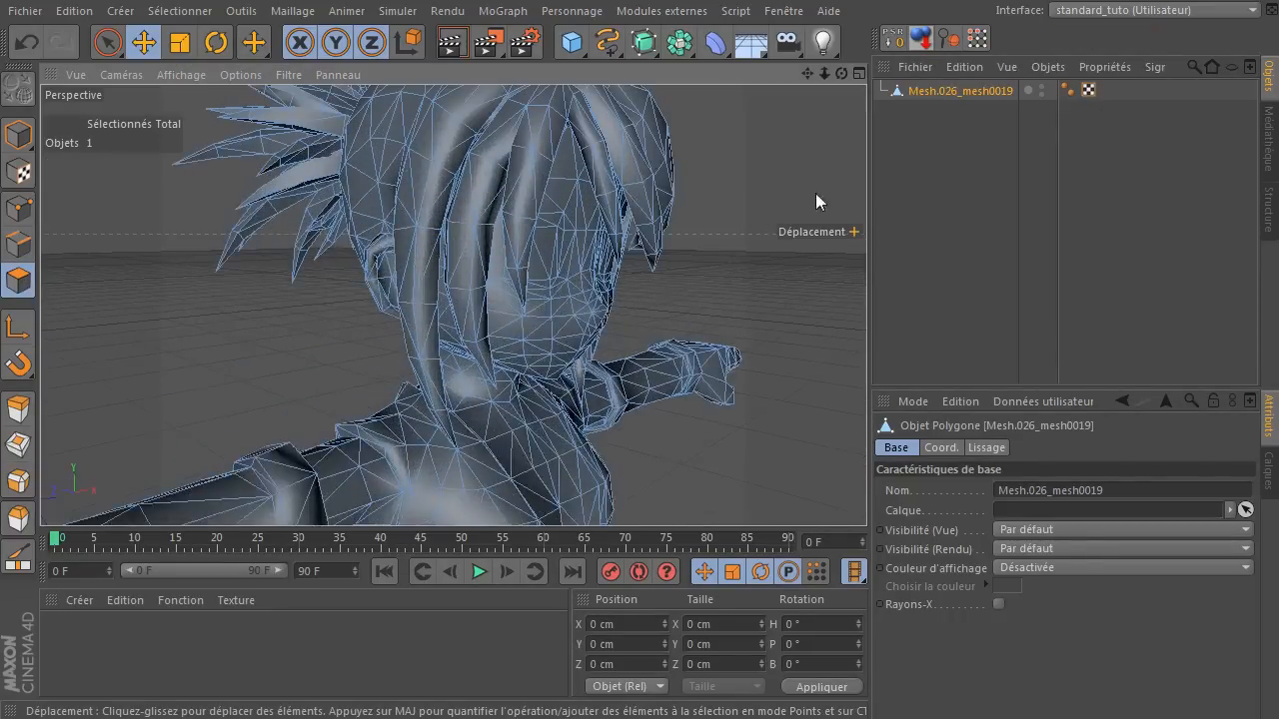
drag(841, 73, 704, 88)
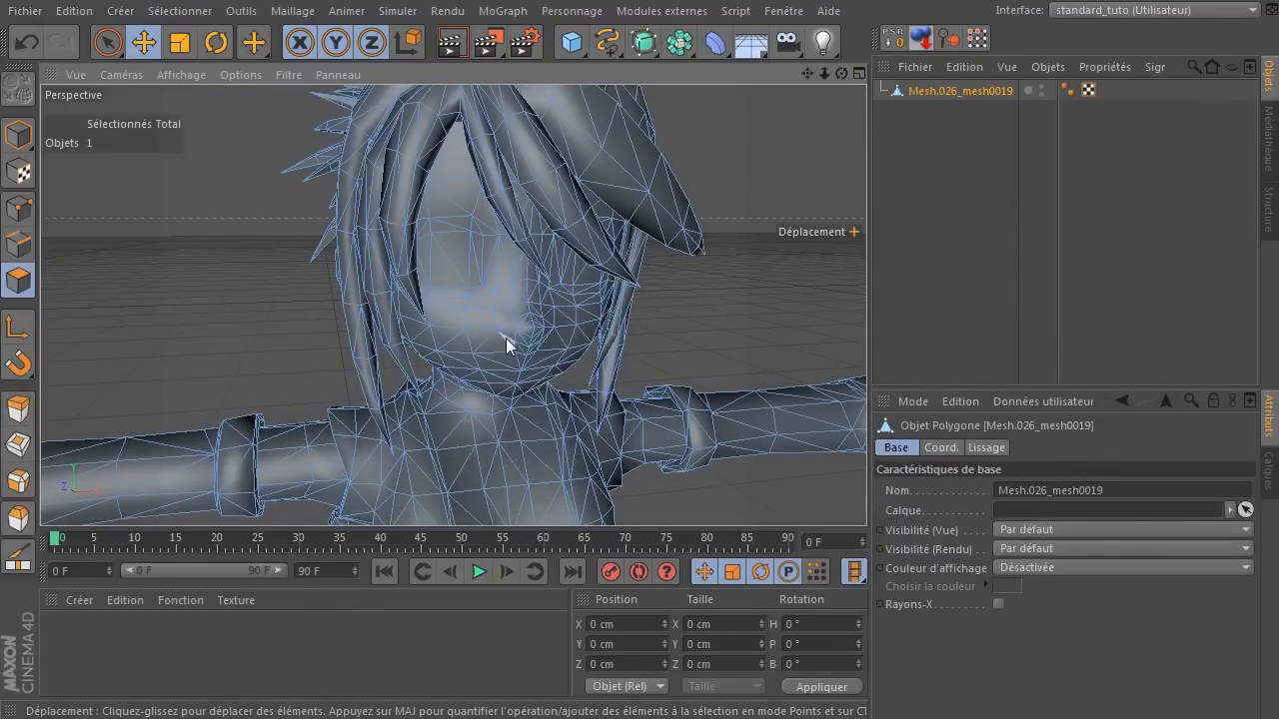
scroll(461, 387, down, 3)
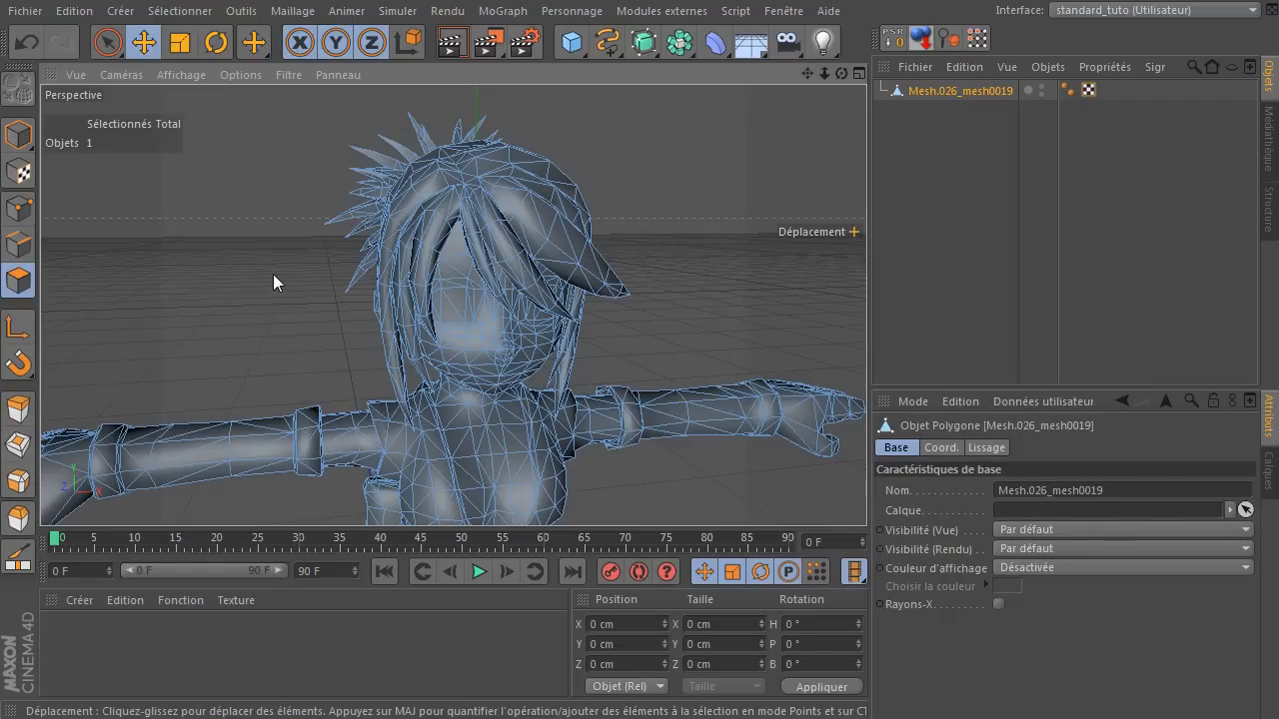
click(180, 11)
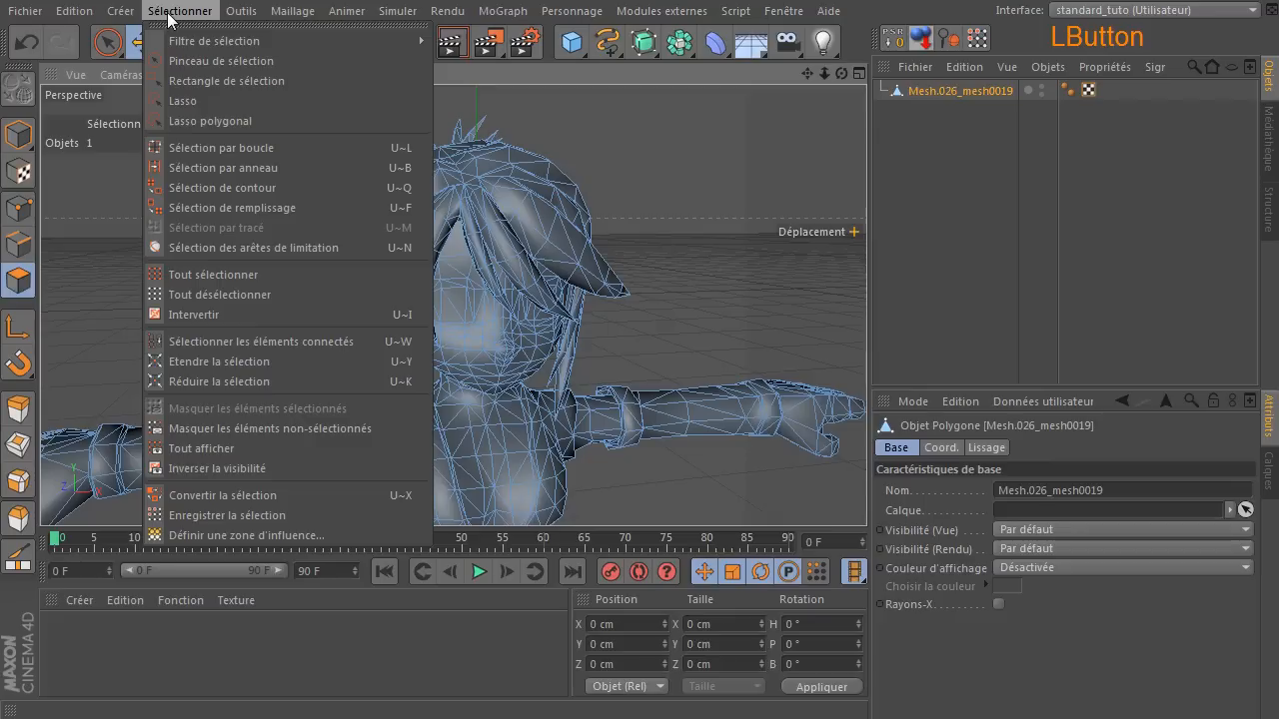
click(240, 449)
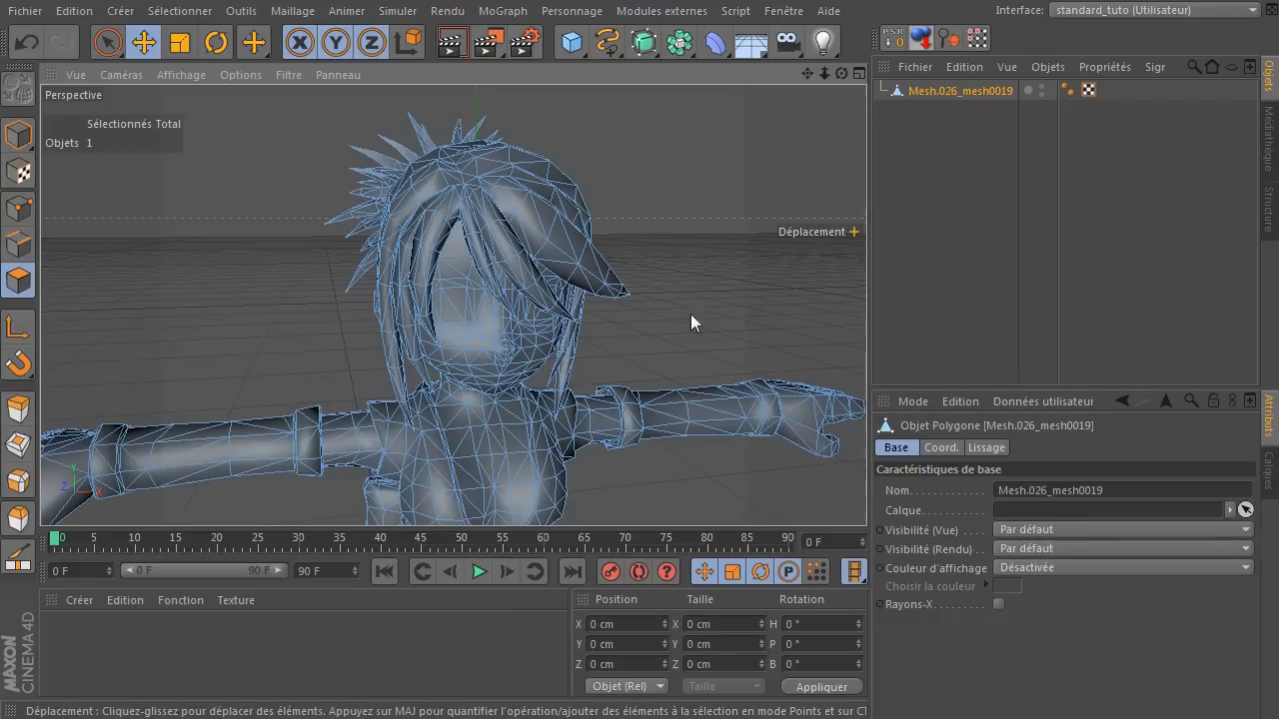
click(483, 346)
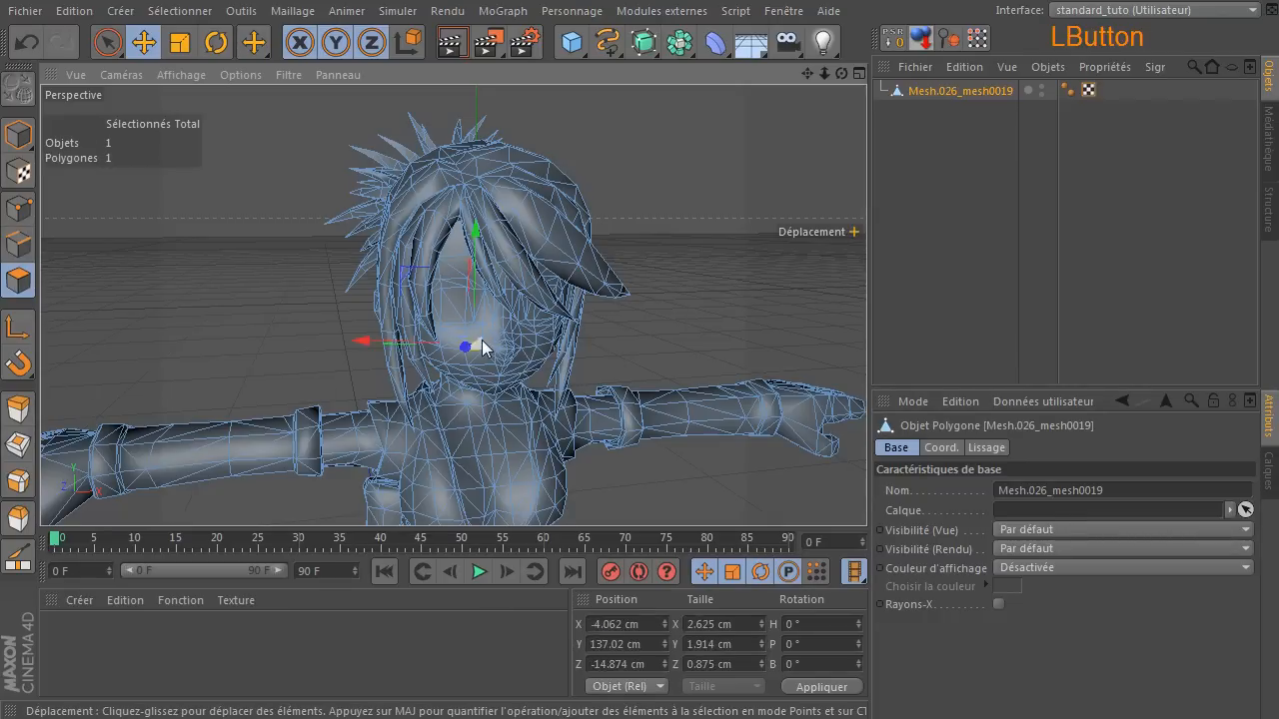
click(180, 11)
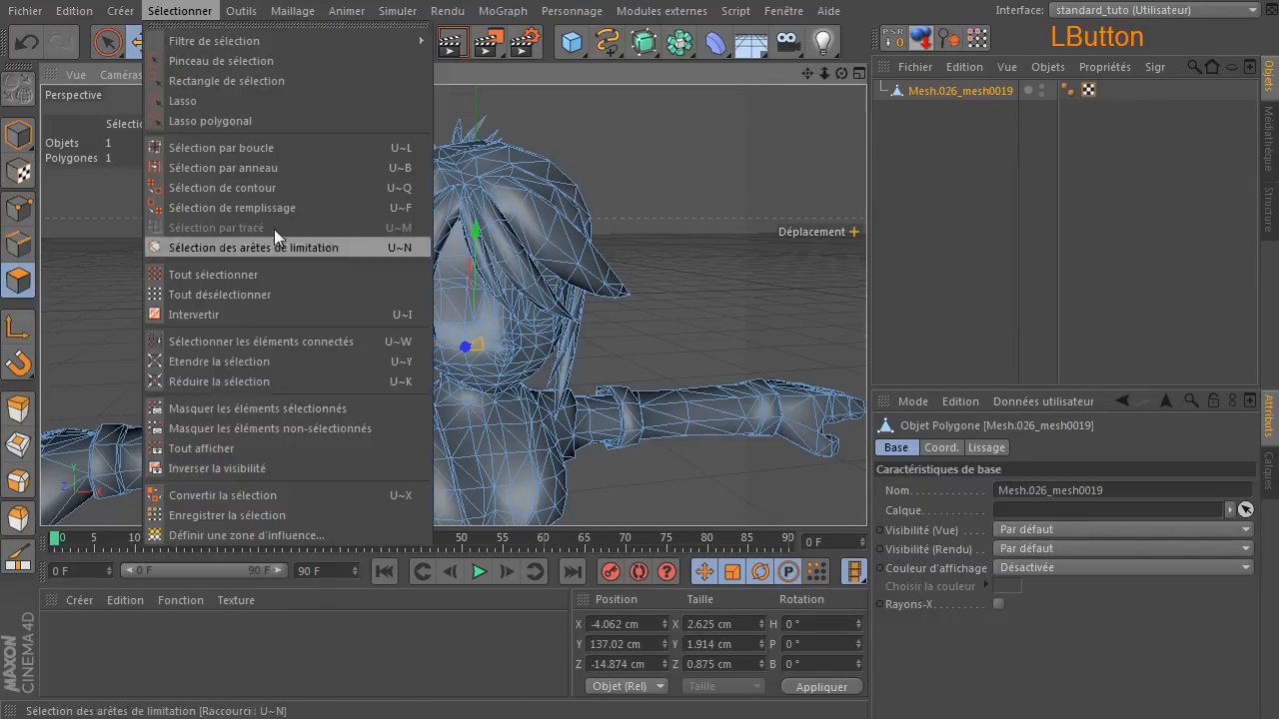
click(331, 459)
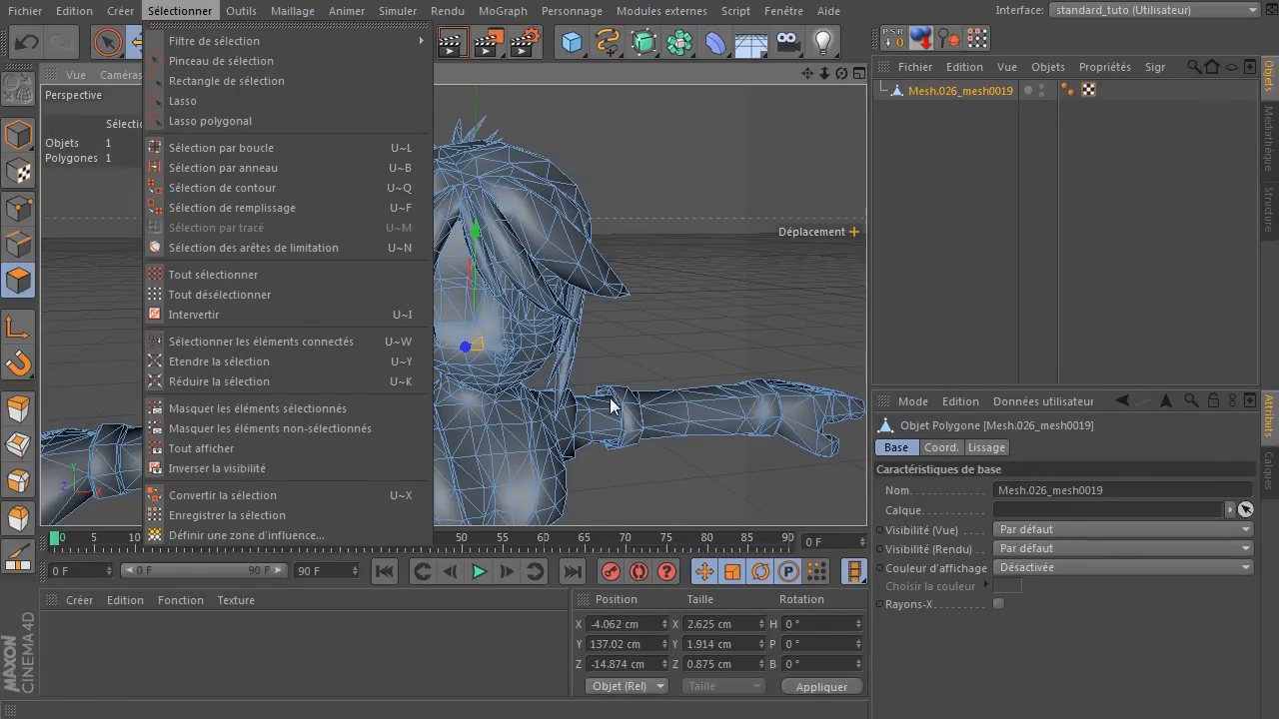
click(667, 321)
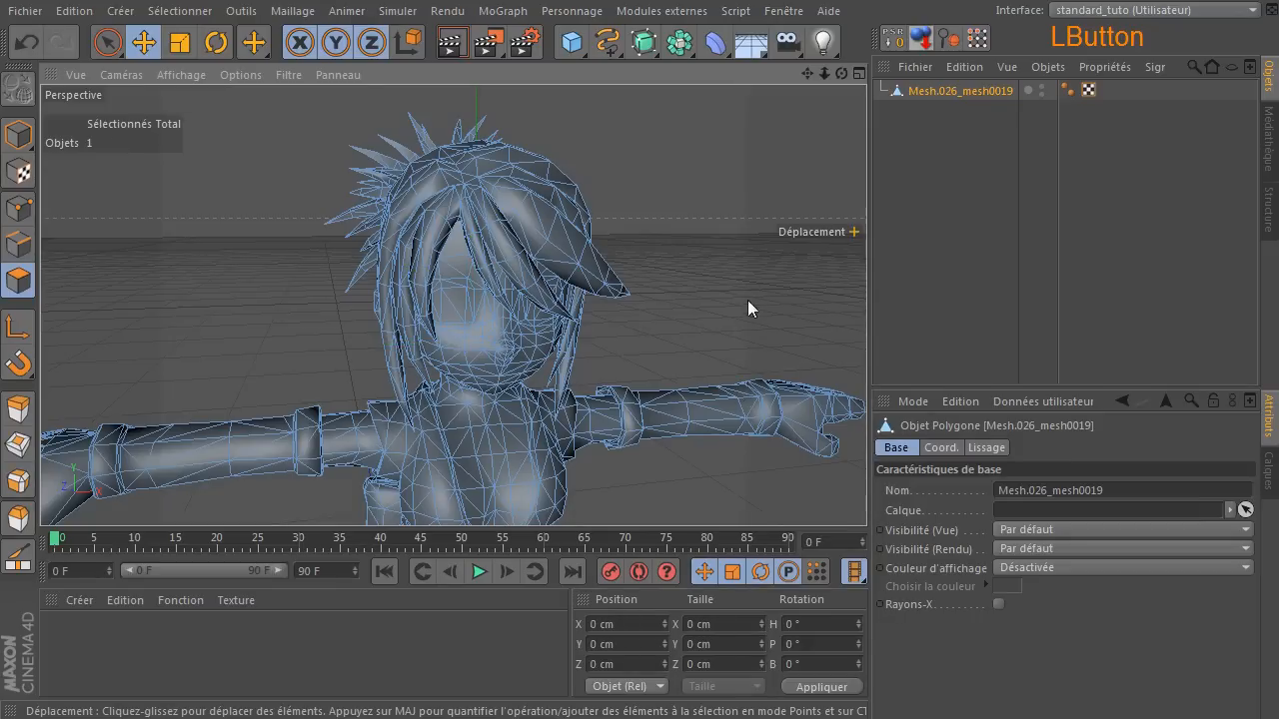
Fill-select the main hair polygons around the face and hide the unselected elements to inspect the isolated hair.
key(u)
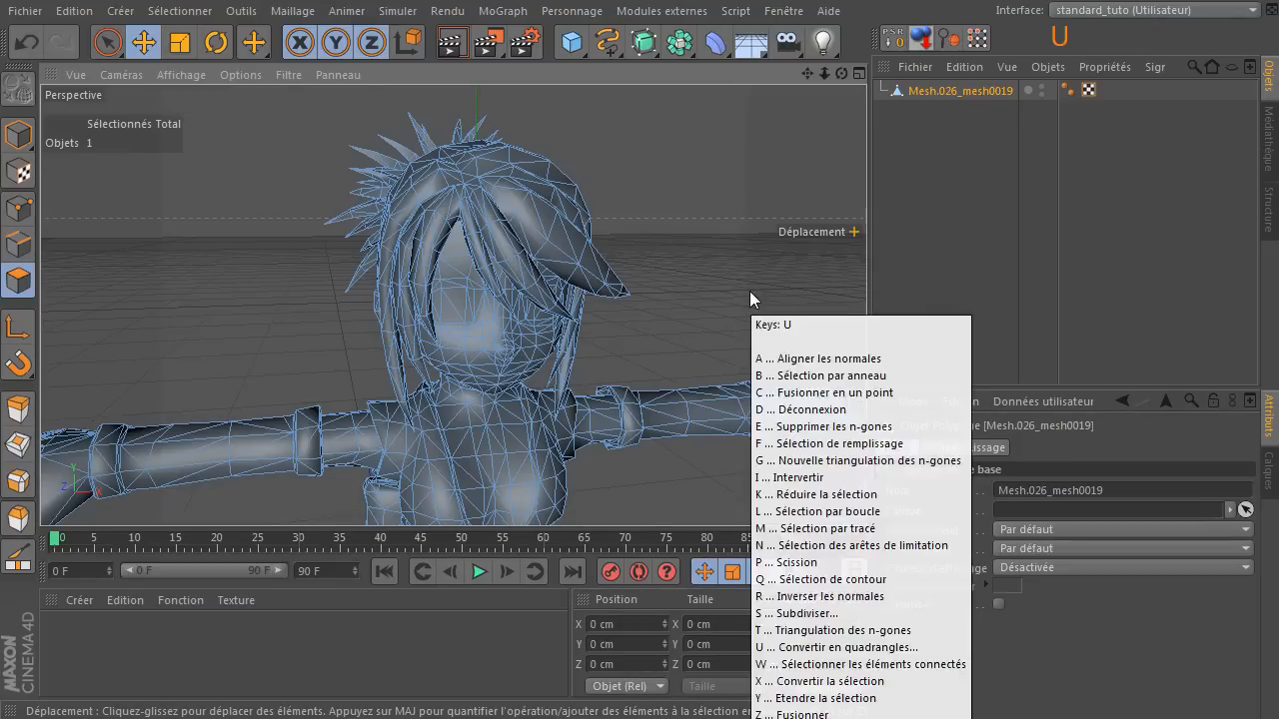
key(f)
click(525, 186)
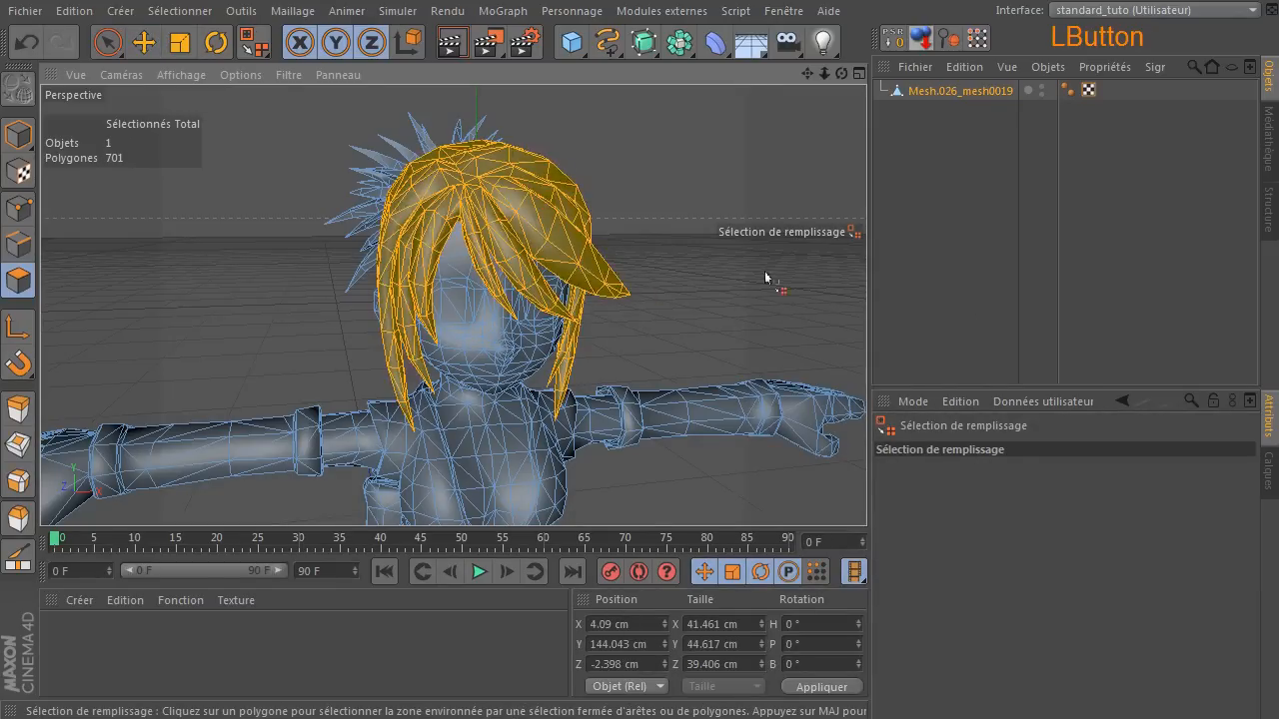
click(180, 12)
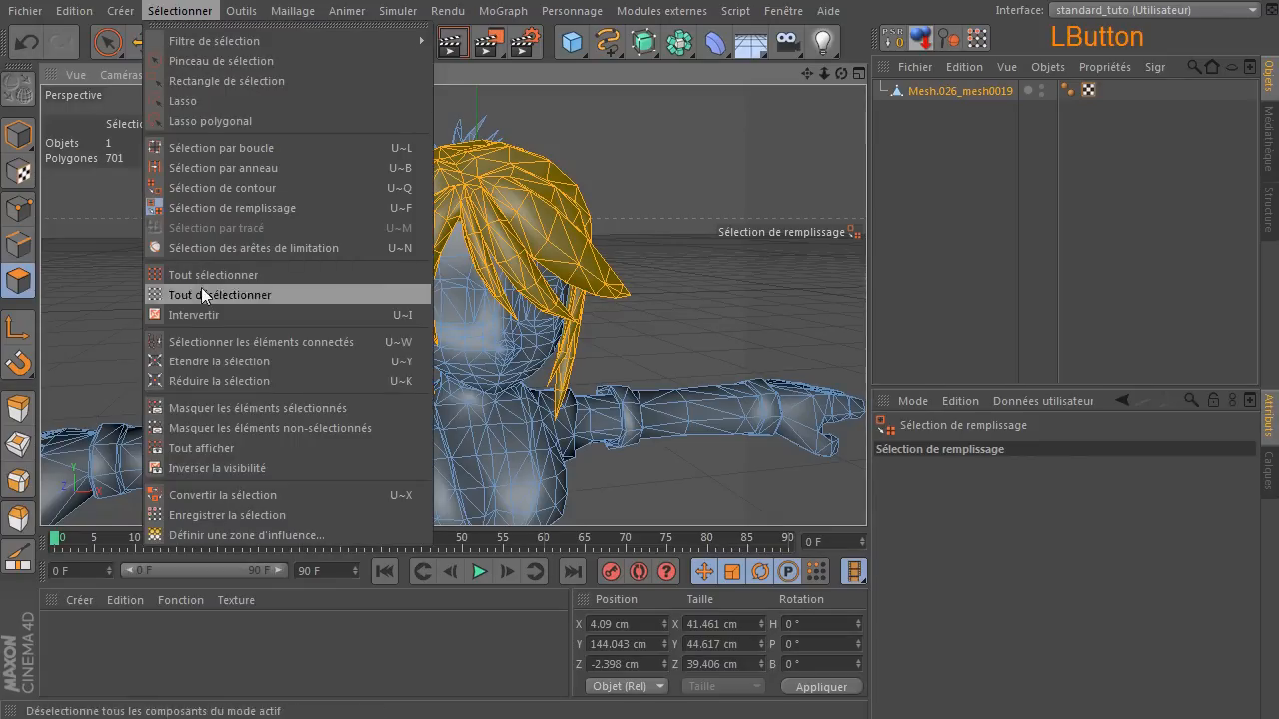
click(209, 428)
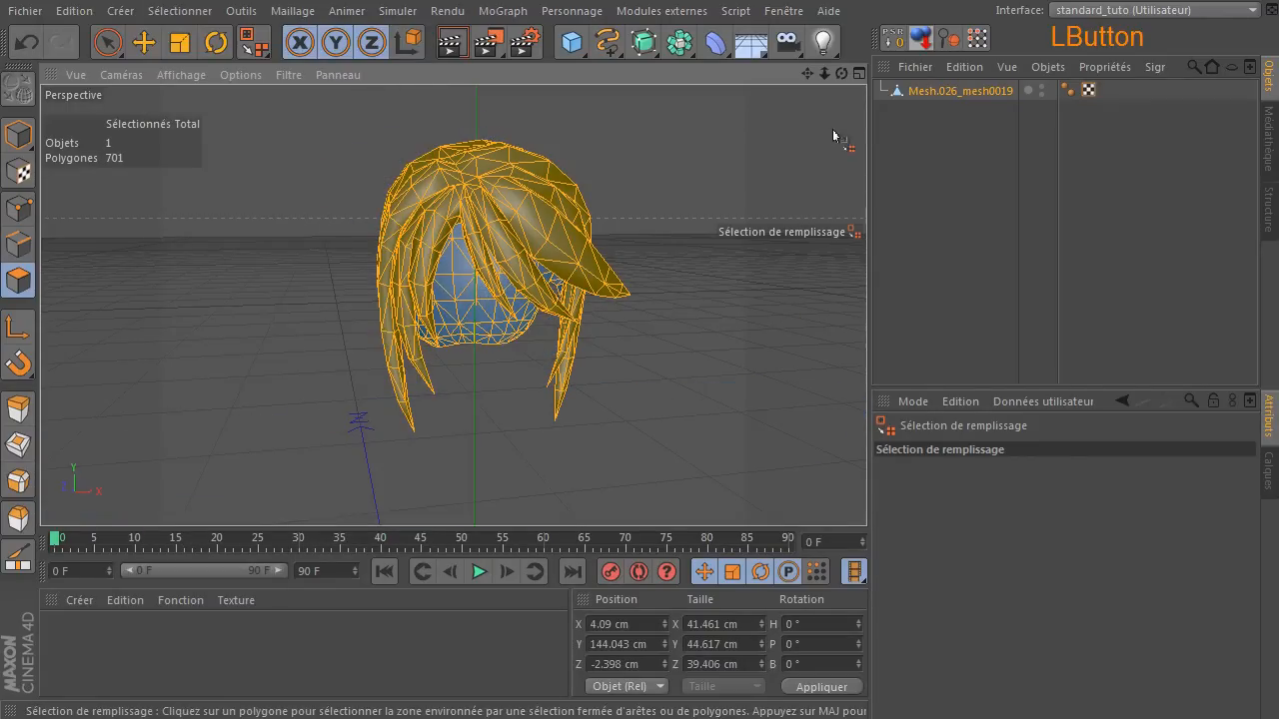
mouse_move(838, 70)
mouse_down()
mouse_move(899, 75)
mouse_move(845, 72)
mouse_up()
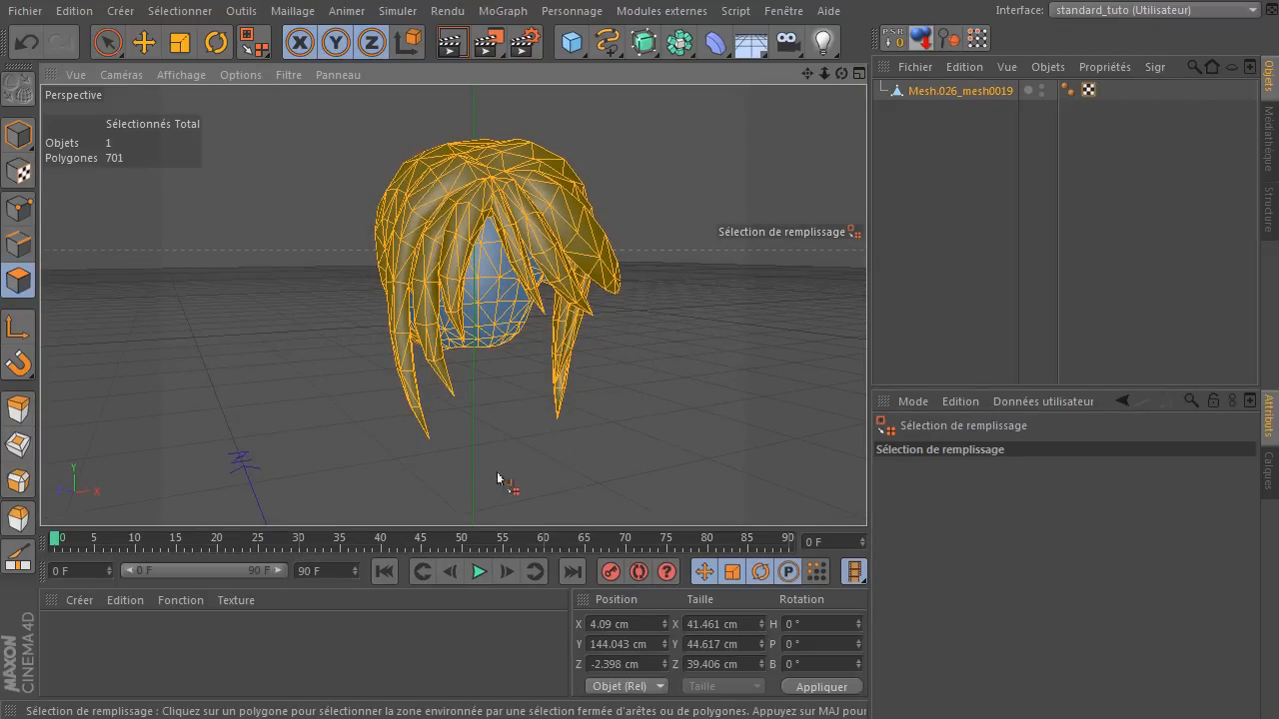
Show all of the mesh's hidden polygons and clear the hair selection with the Pinceau de sélection tool.
click(189, 10)
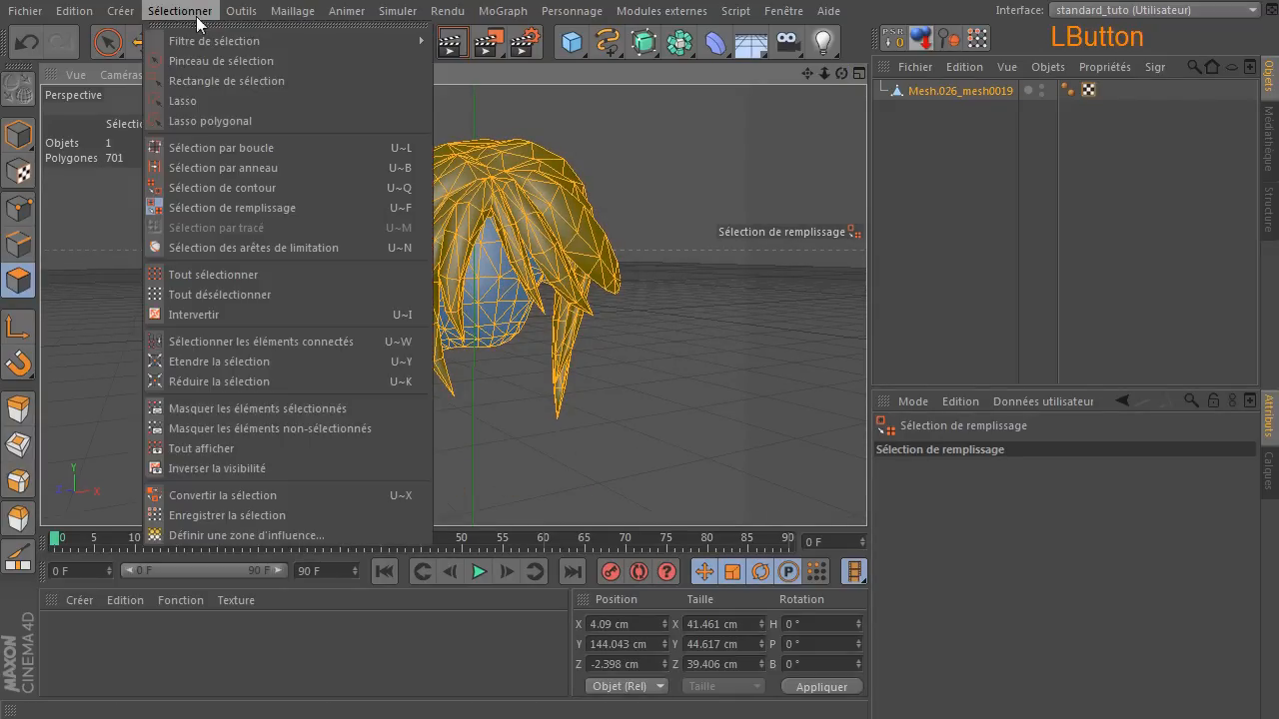
click(203, 449)
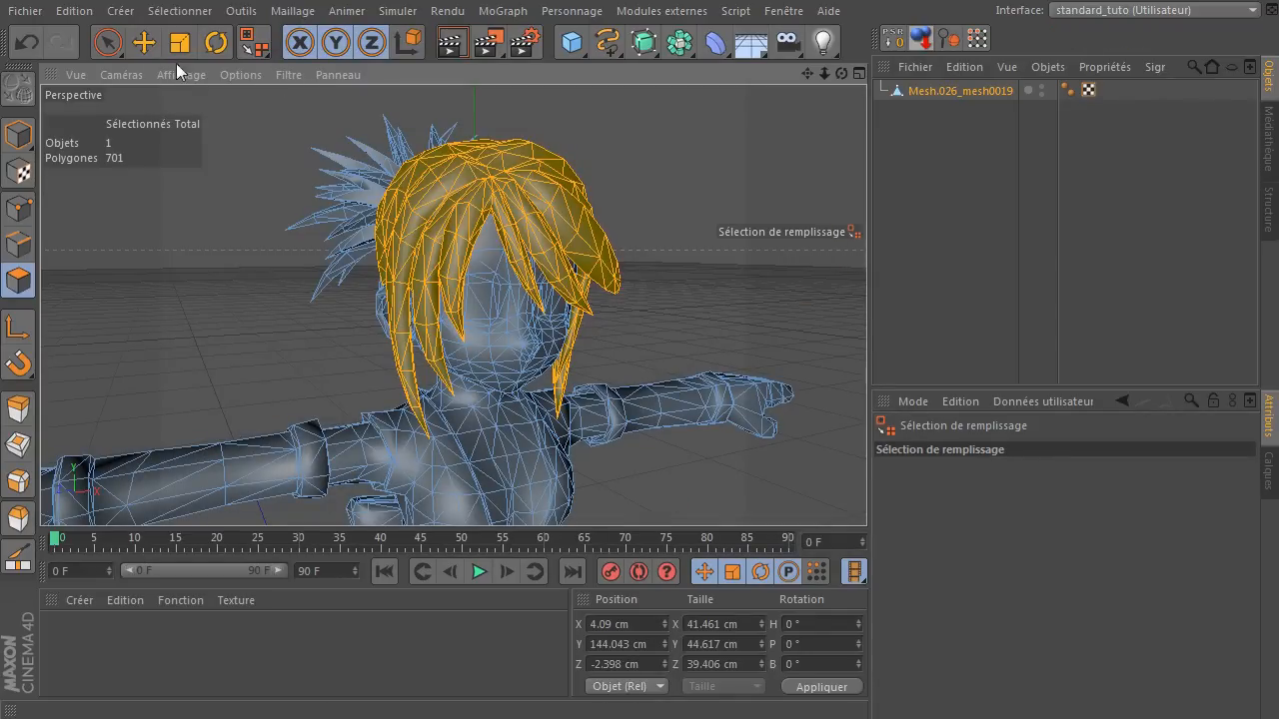
click(108, 42)
click(209, 329)
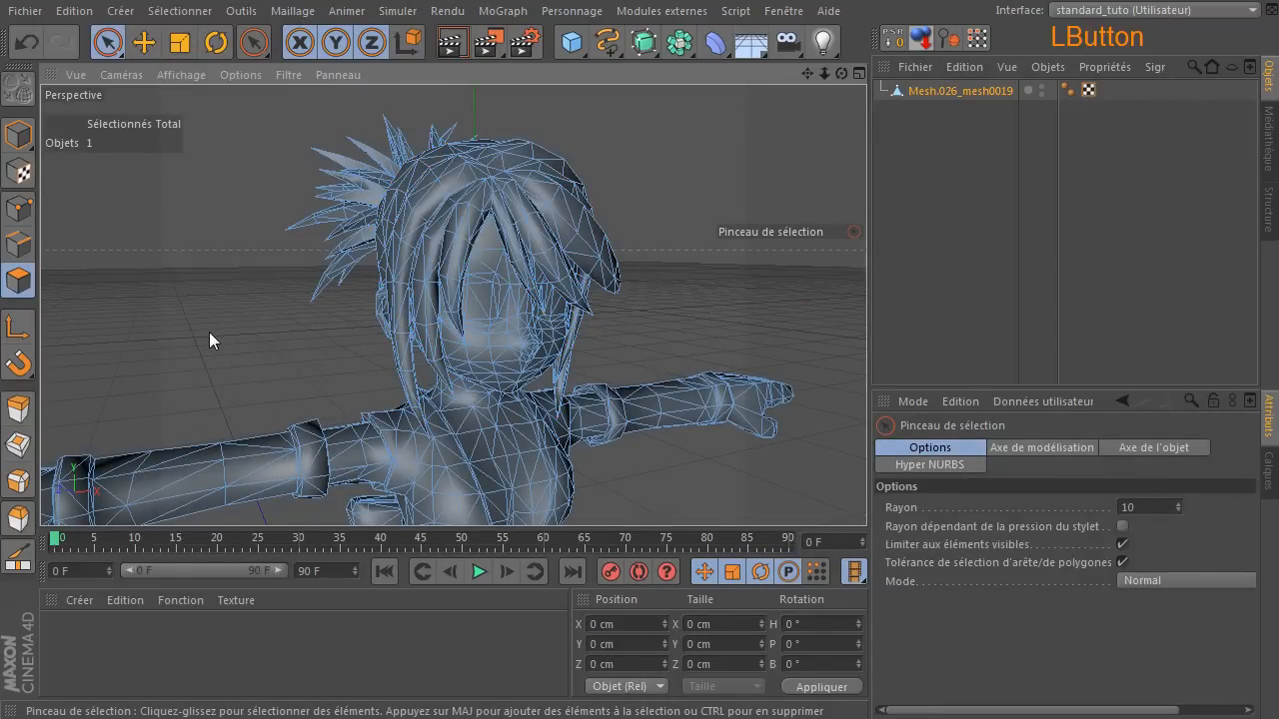
Fill-select the main hair polygons around the face and hide the selected elements to reveal the head.
drag(841, 73, 879, 82)
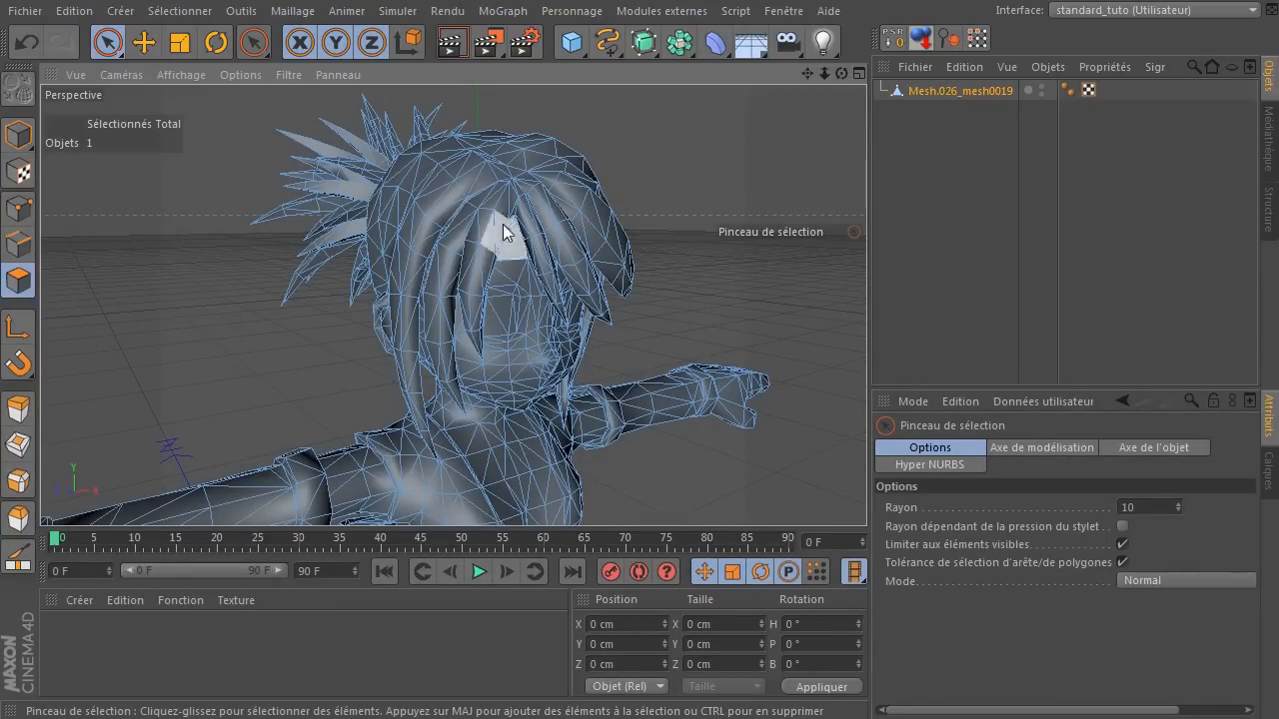
key(u)
key(f)
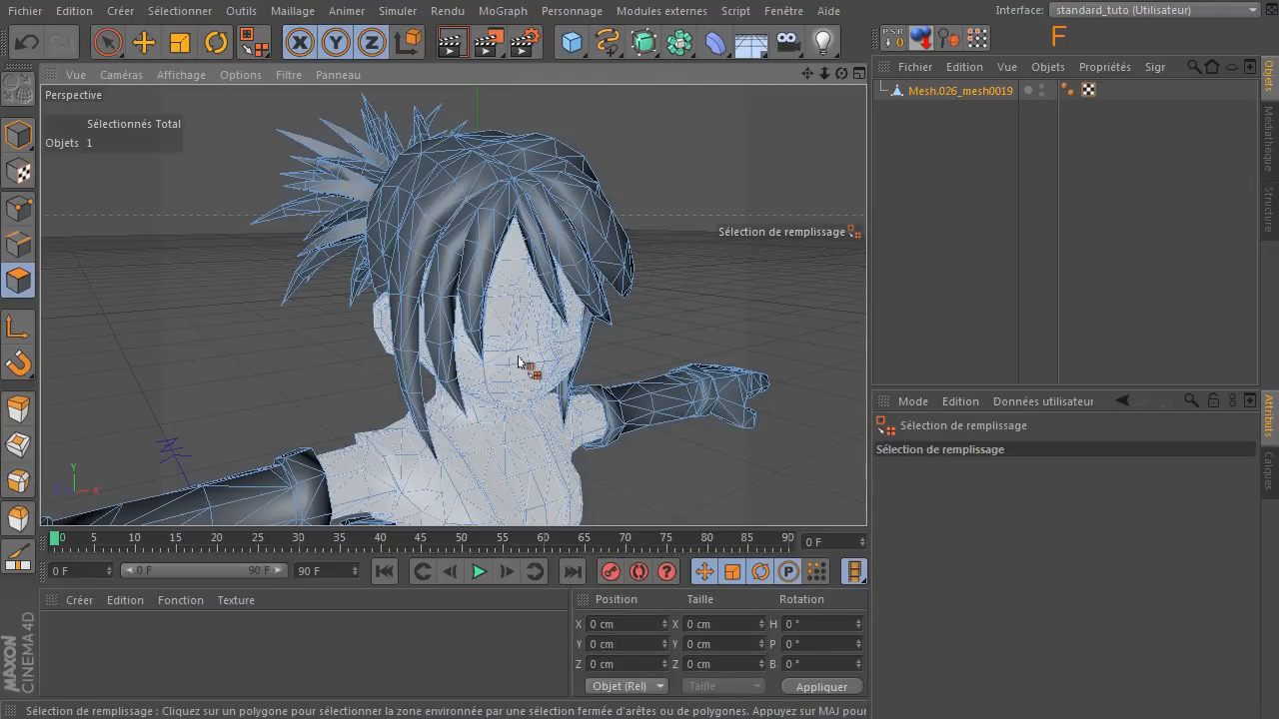
click(479, 186)
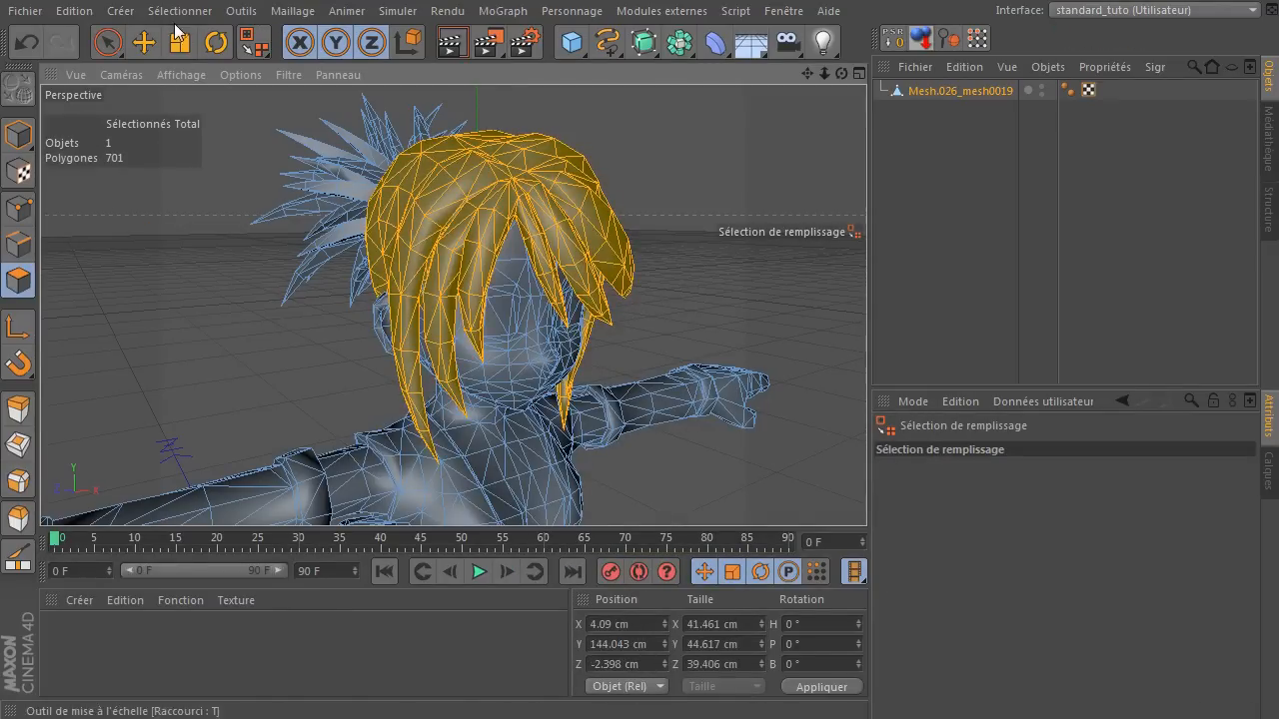
click(180, 11)
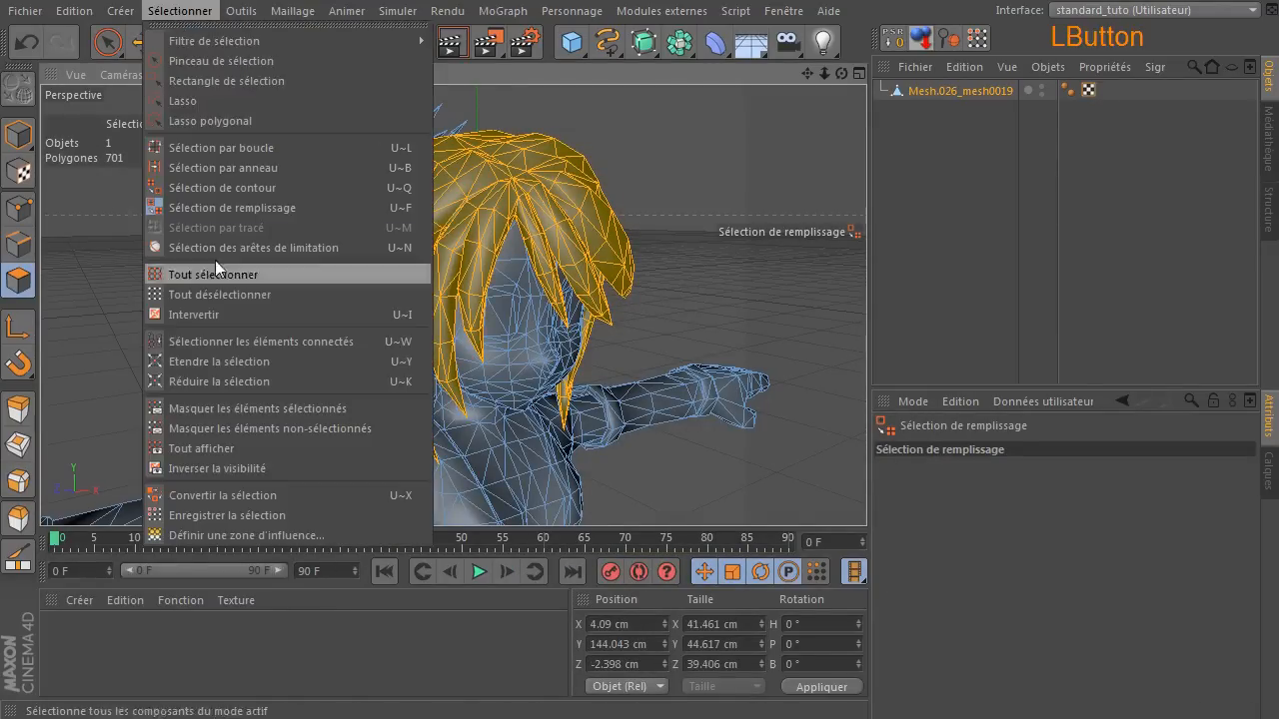
click(215, 407)
mouse_move(841, 74)
mouse_down()
mouse_move(799, 110)
mouse_move(620, 108)
mouse_move(560, 125)
mouse_move(841, 90)
mouse_move(765, 84)
mouse_move(843, 92)
mouse_up()
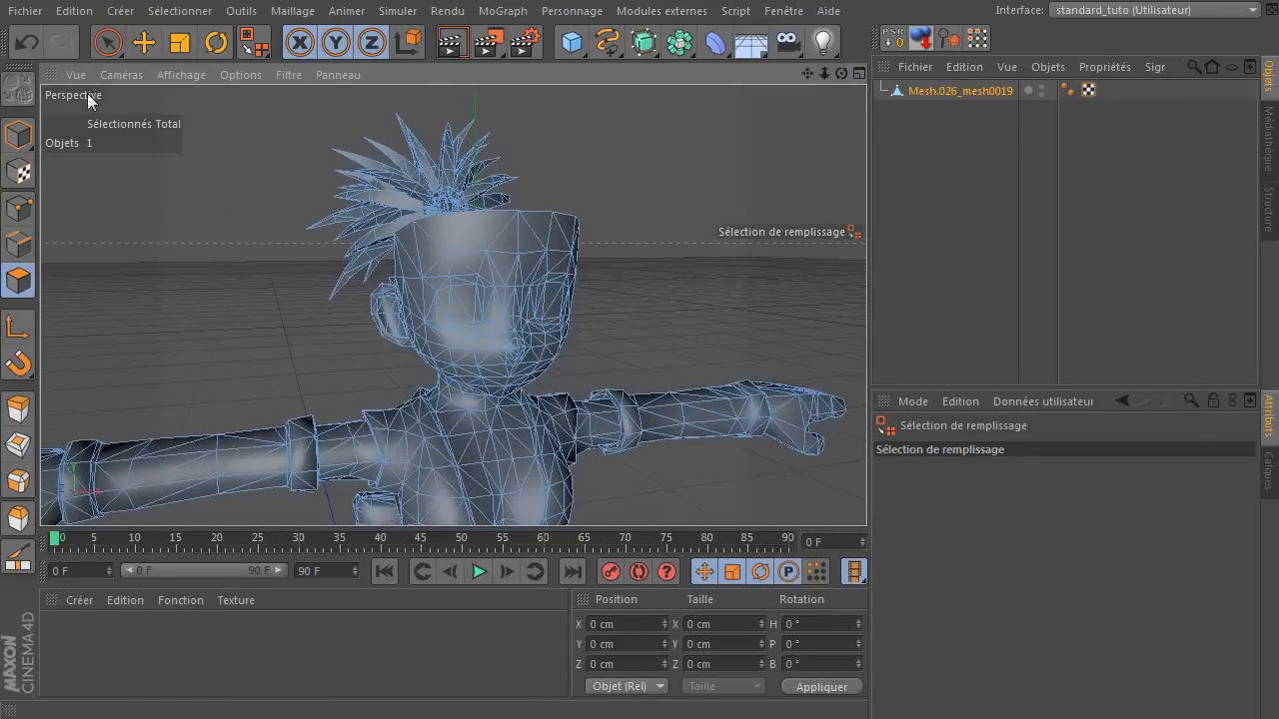
Show all hidden polygons of the mesh with Tout afficher and close the detached selection palette.
click(170, 12)
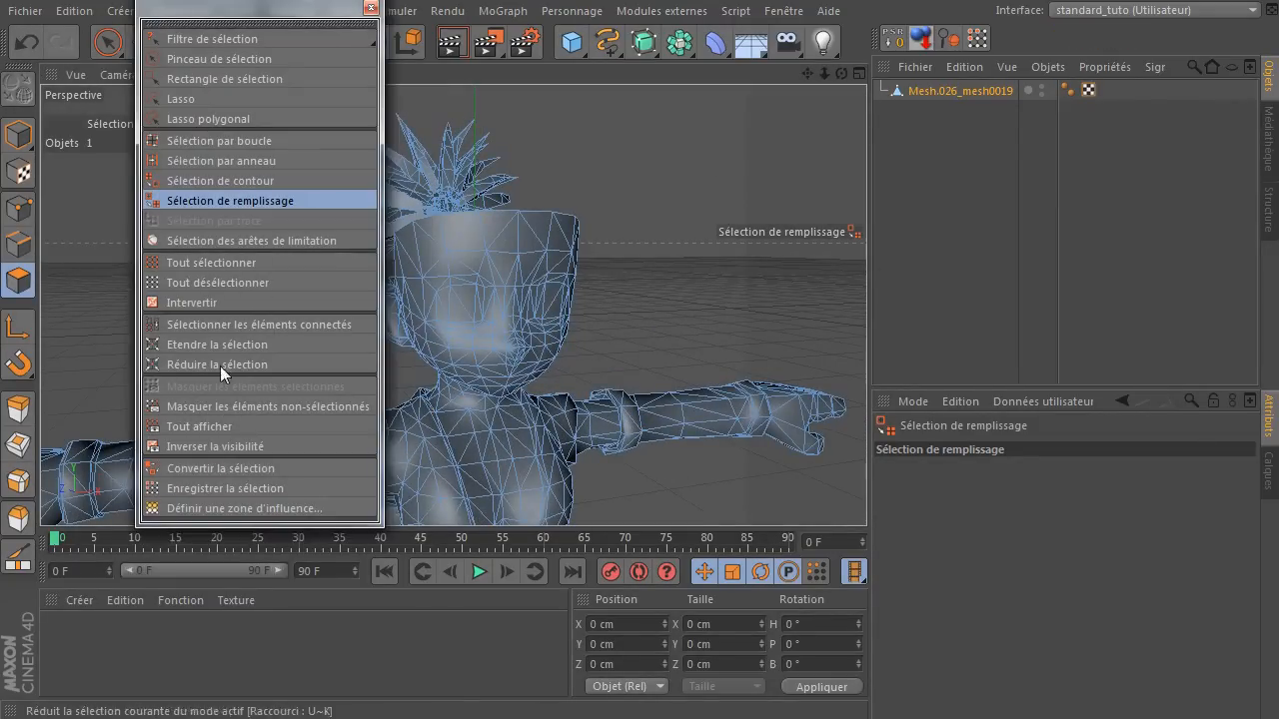
click(198, 429)
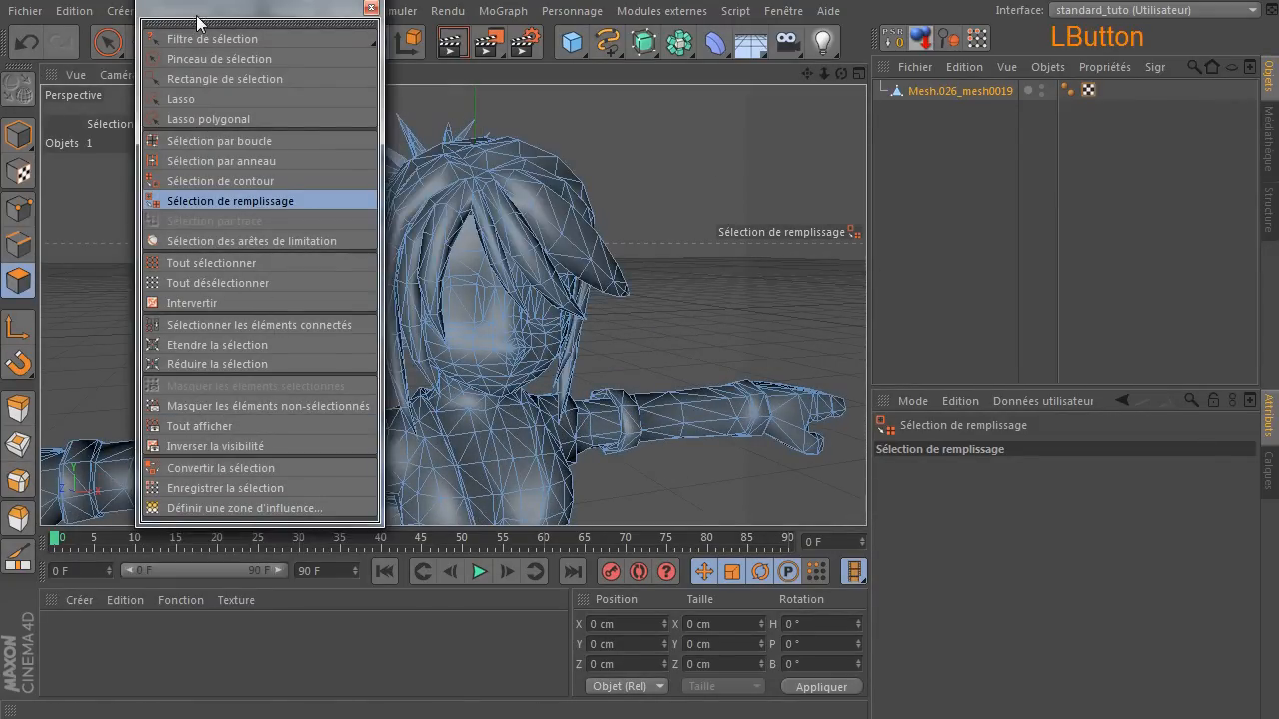
drag(197, 22, 374, 113)
click(550, 103)
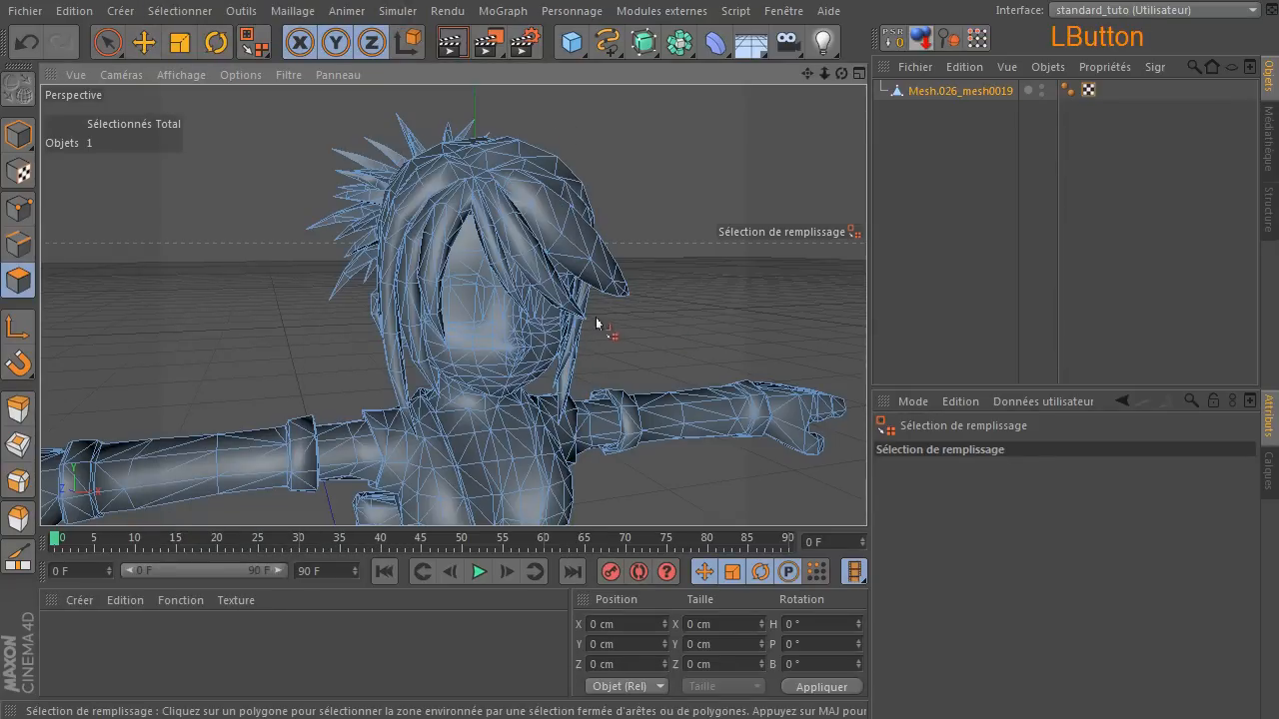
Isolate the head and body skin by fill-selecting it and hiding the unselected elements, and clear the selection.
click(378, 152)
key(u)
key(f)
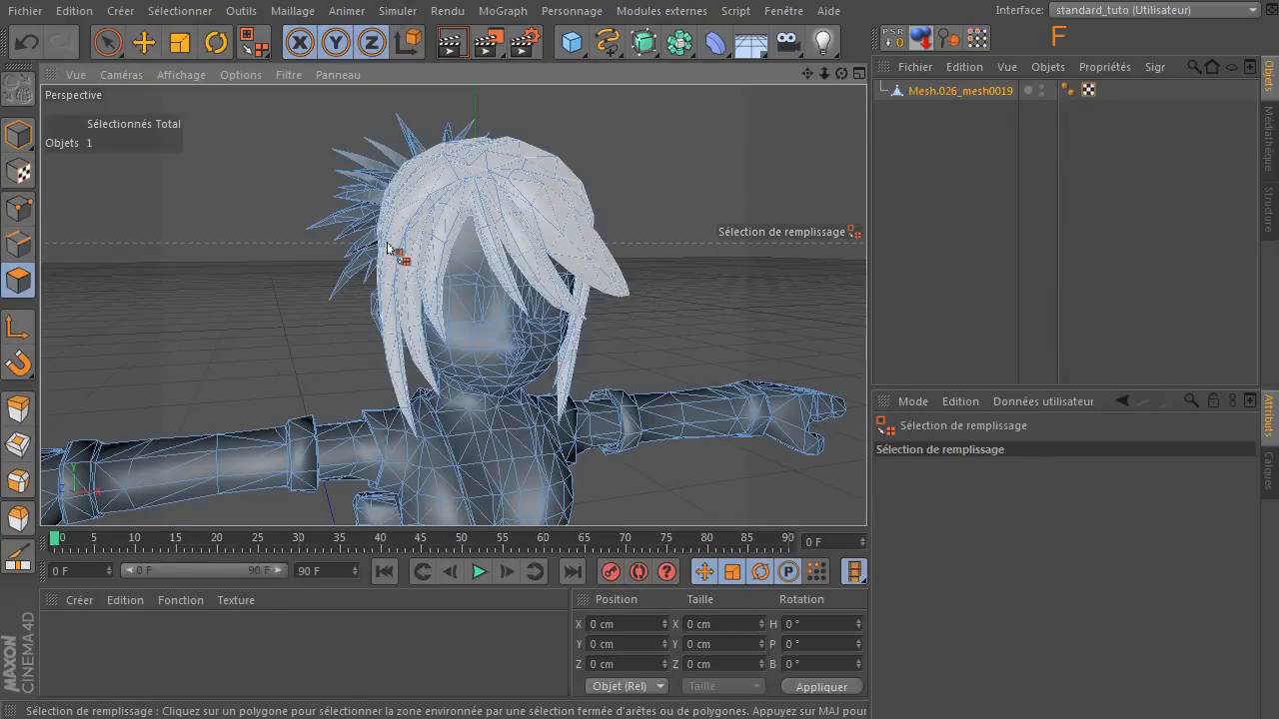
click(489, 375)
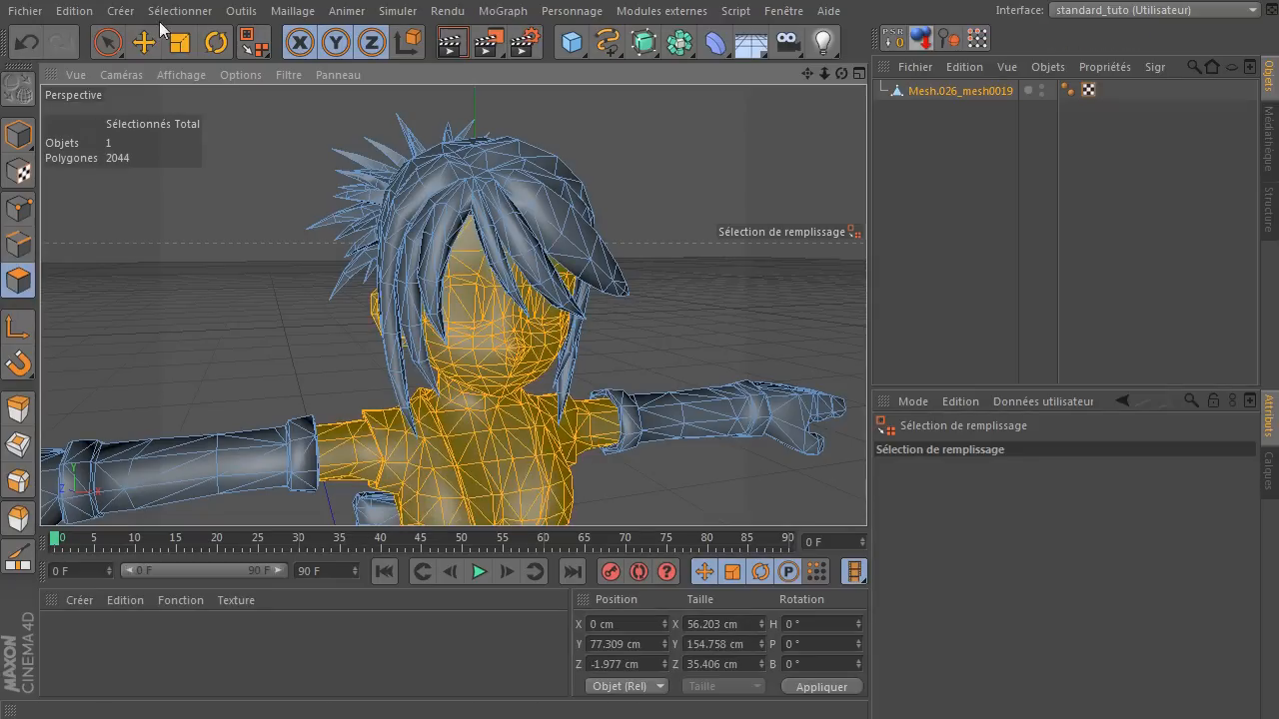
click(165, 12)
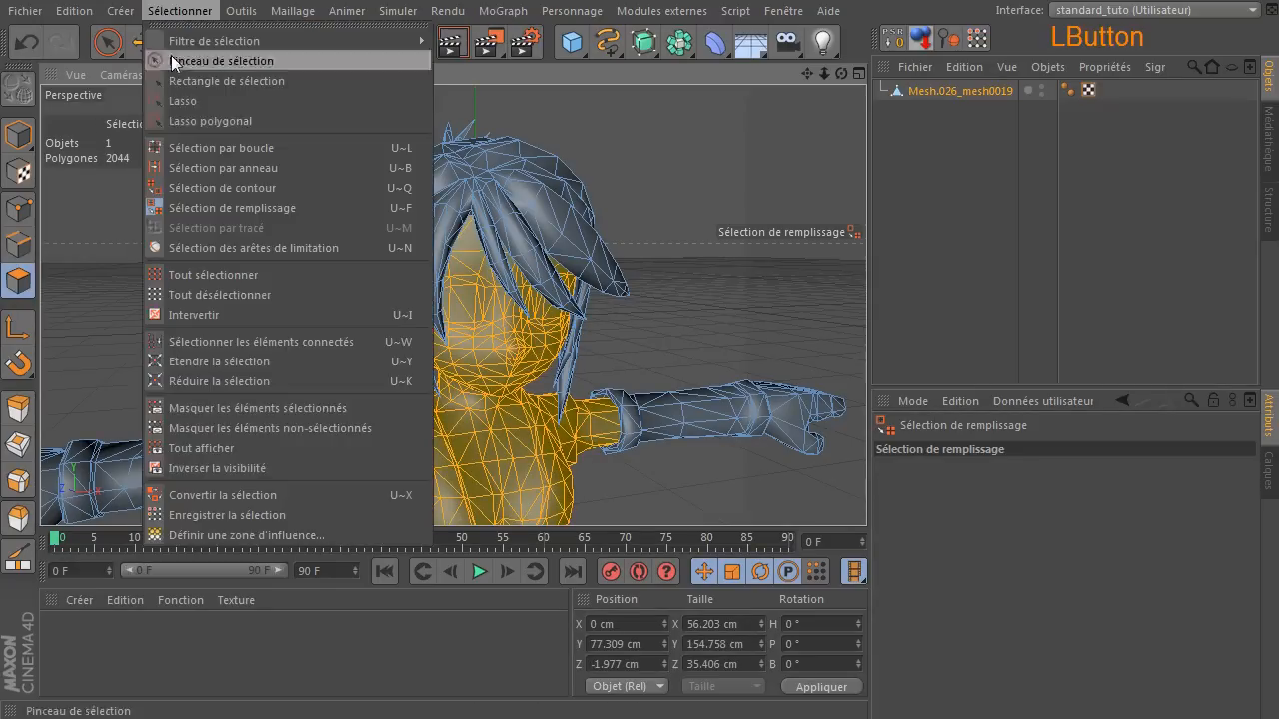
click(210, 429)
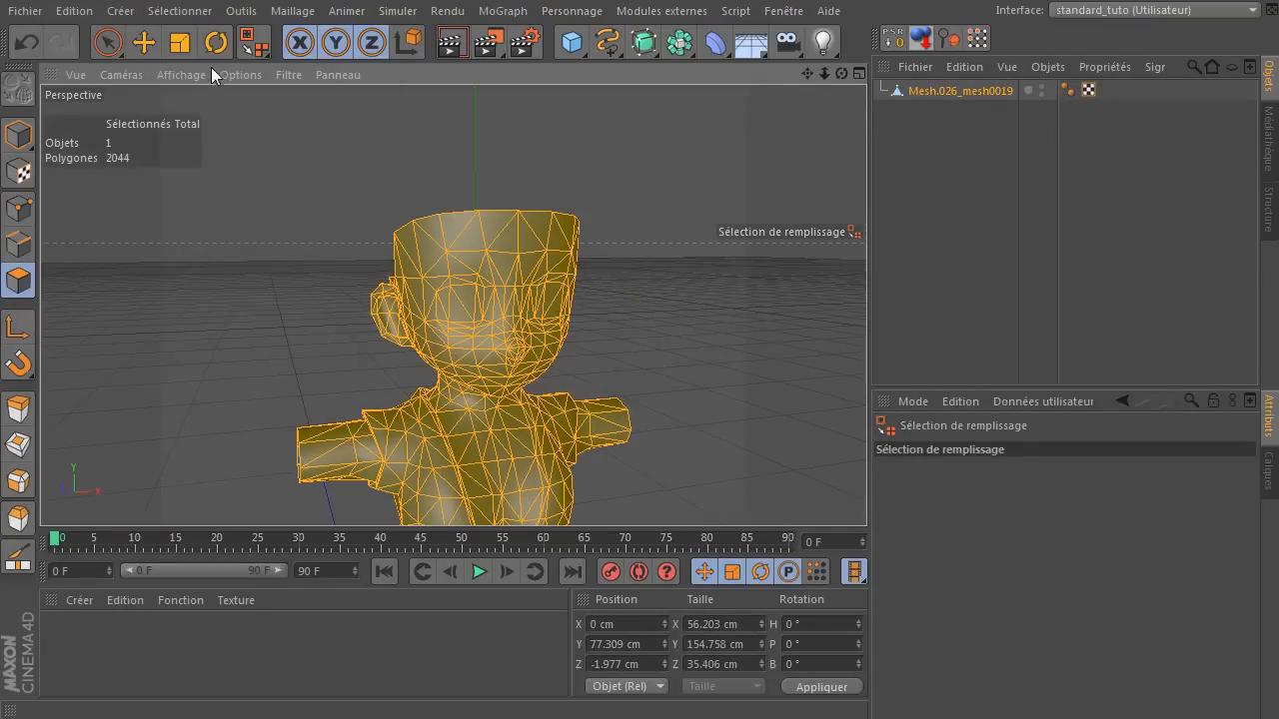
click(108, 42)
click(234, 328)
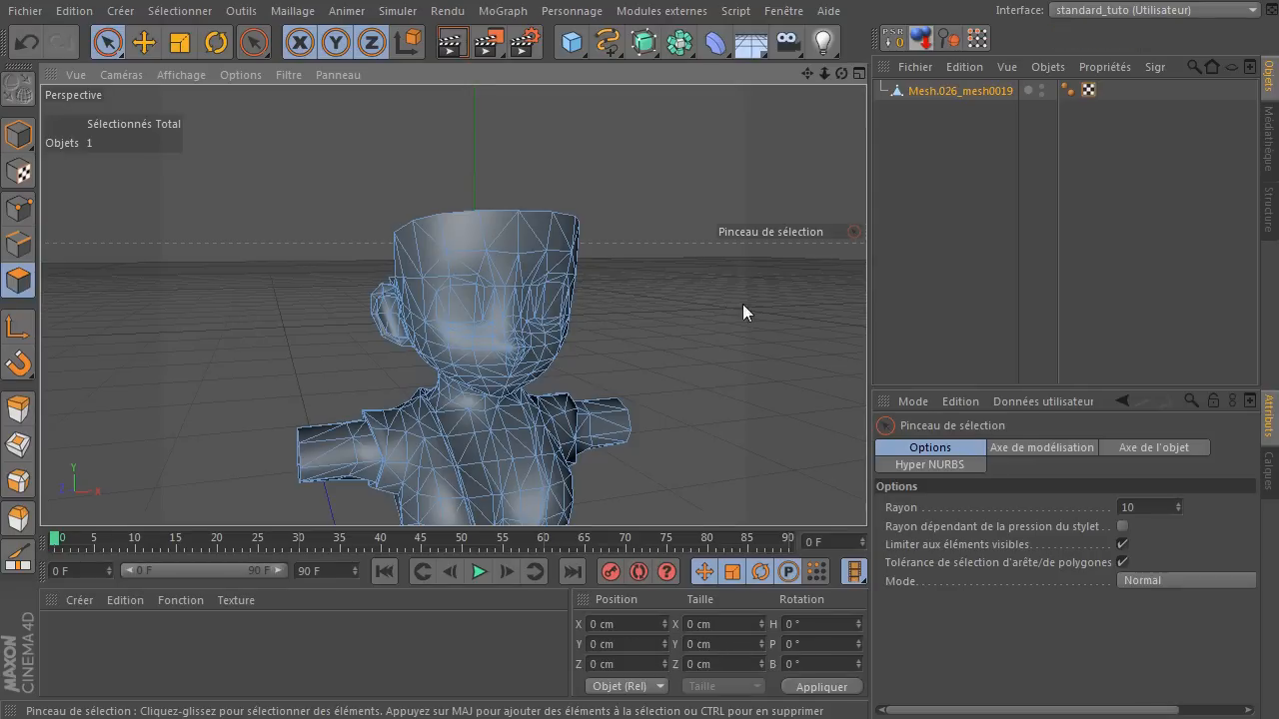
Frame the character's face and set the viewport display to Ombrage constant (lignes).
scroll(621, 344, up, 5)
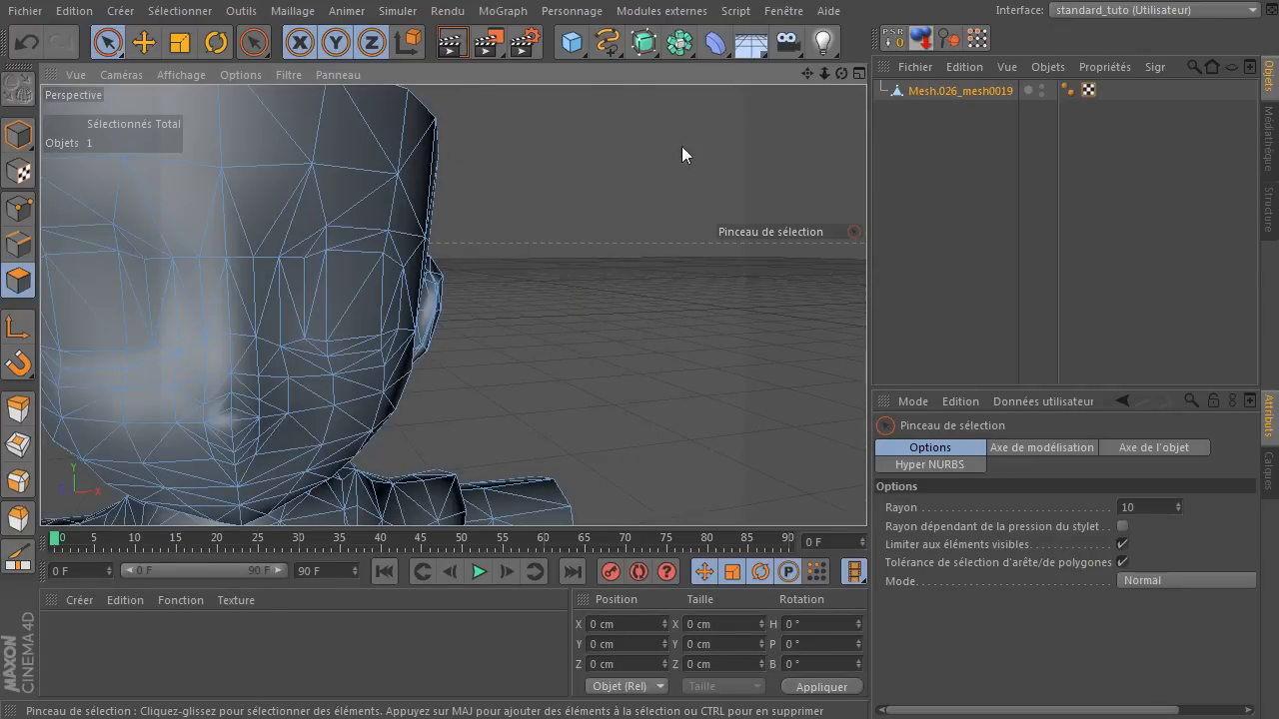
drag(807, 74, 453, 305)
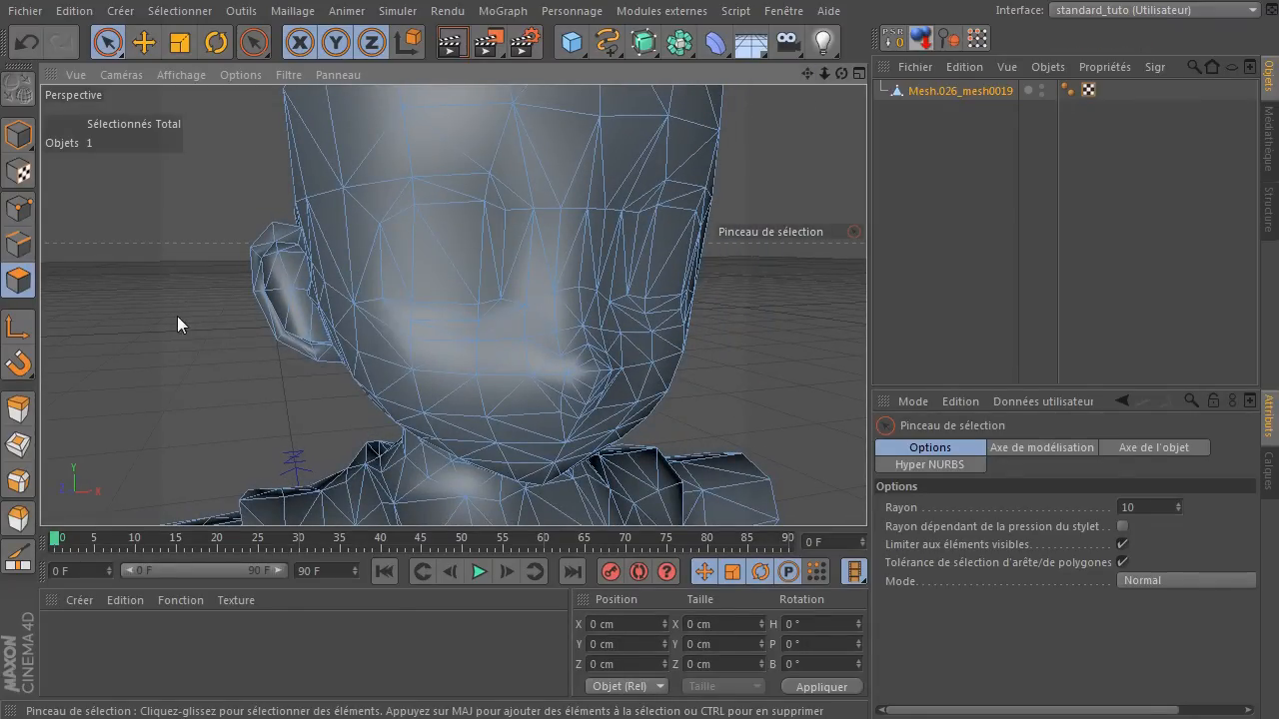
click(184, 74)
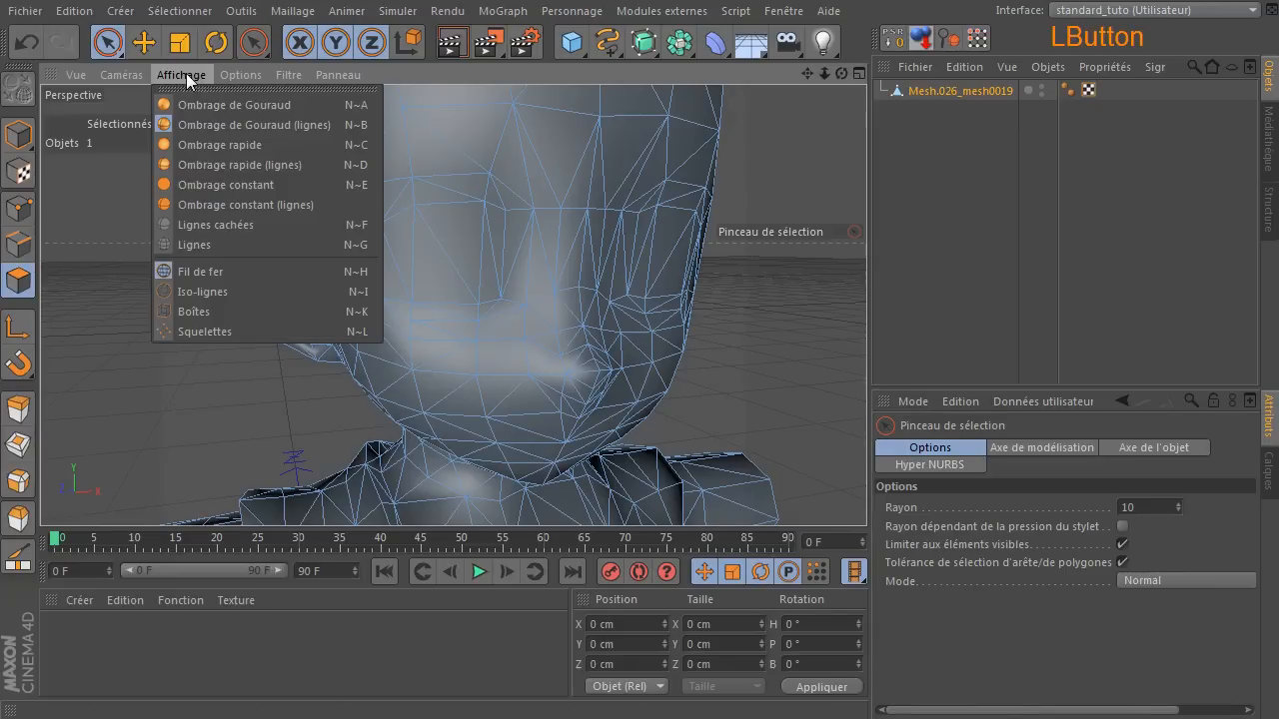
click(279, 206)
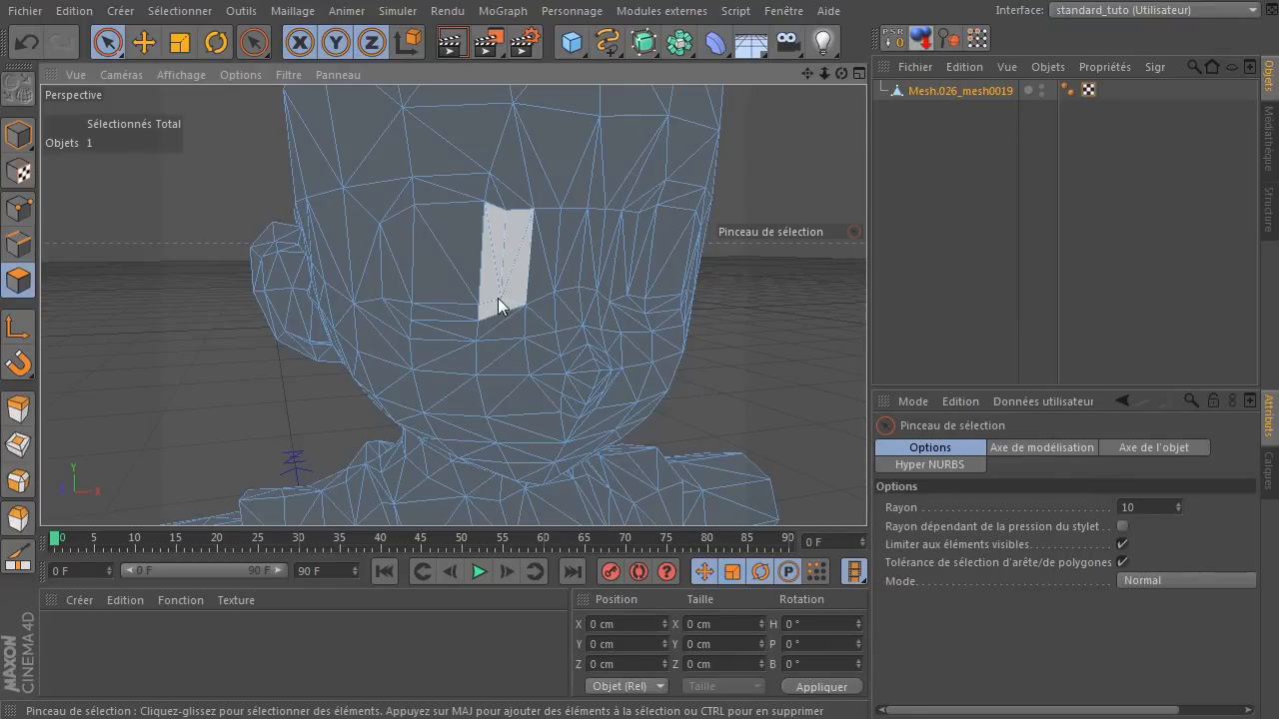
Put the mesh in edge mode and select the diagonal edge on the forehead with the Pinceau de sélection tool.
drag(841, 73, 935, 78)
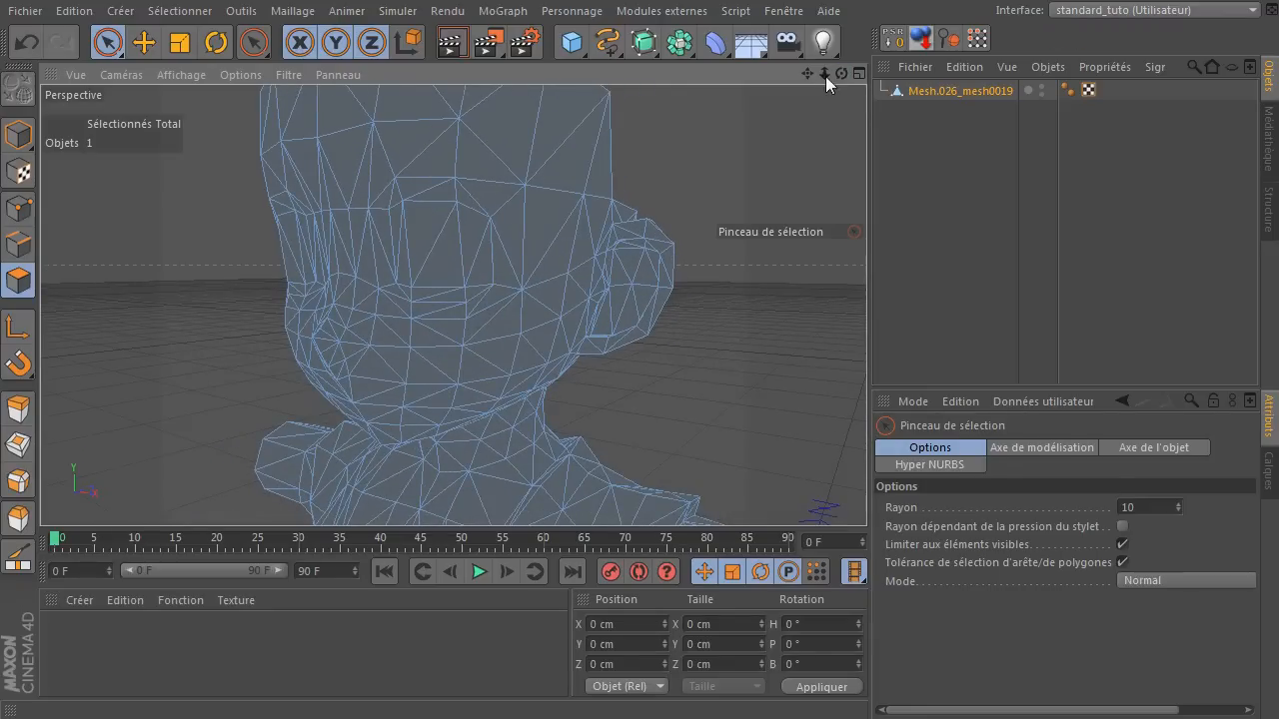
drag(807, 73, 805, 74)
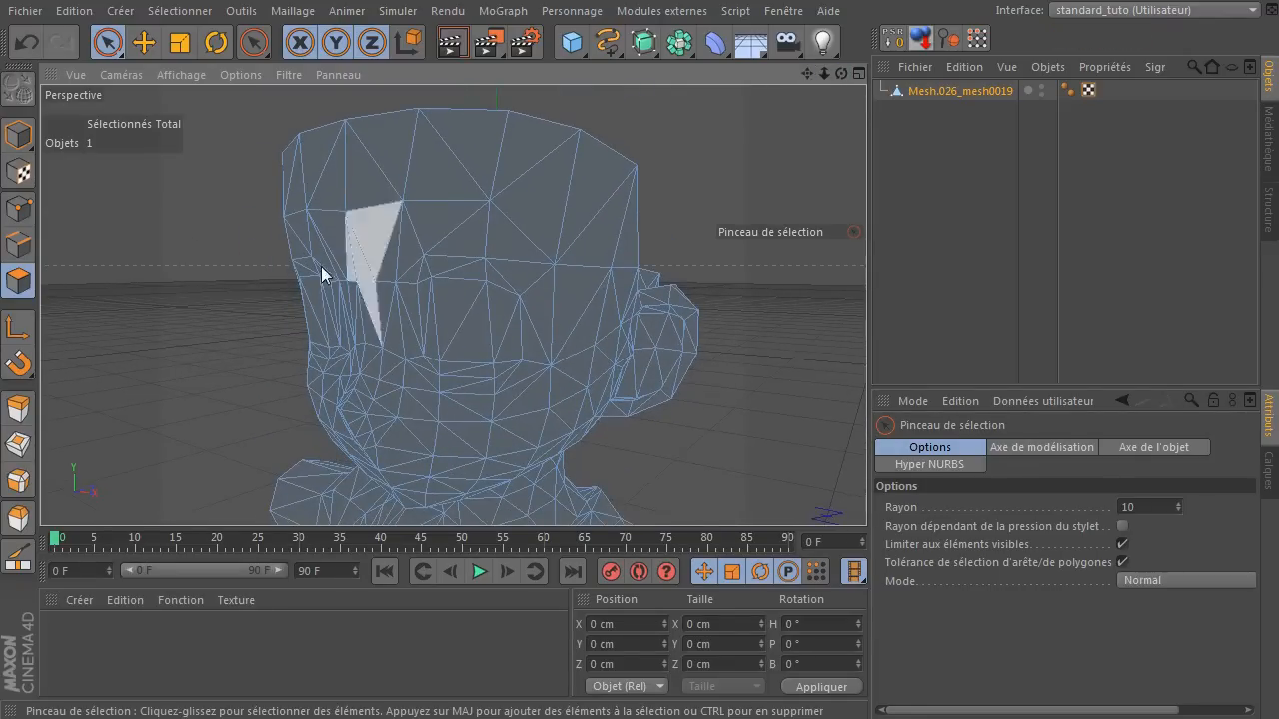
click(20, 252)
click(488, 227)
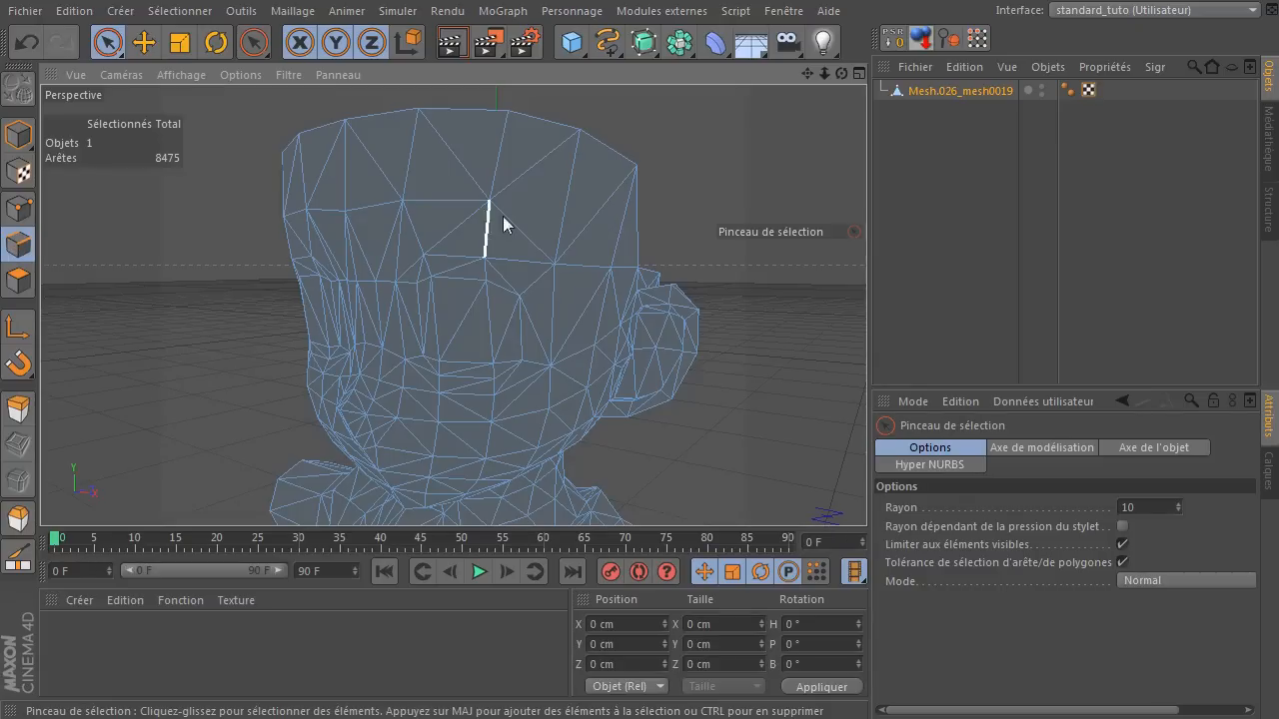
click(509, 235)
right_click(540, 220)
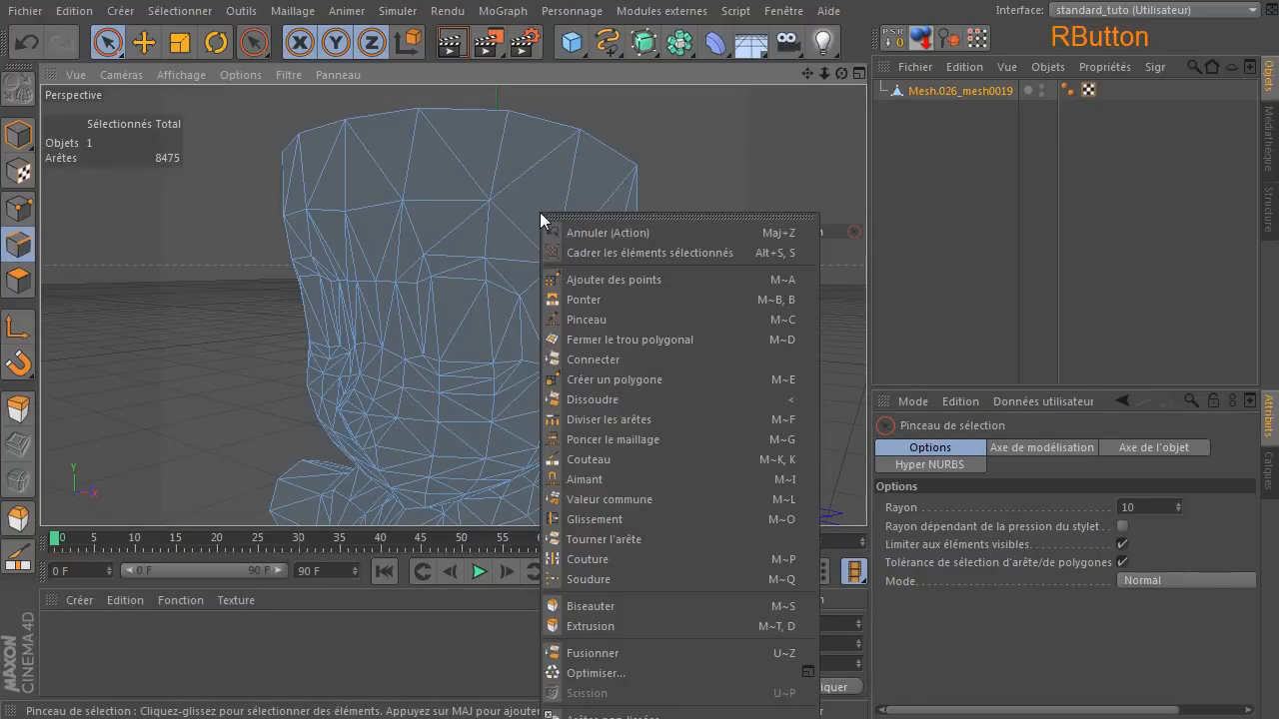
right_click(514, 194)
click(516, 230)
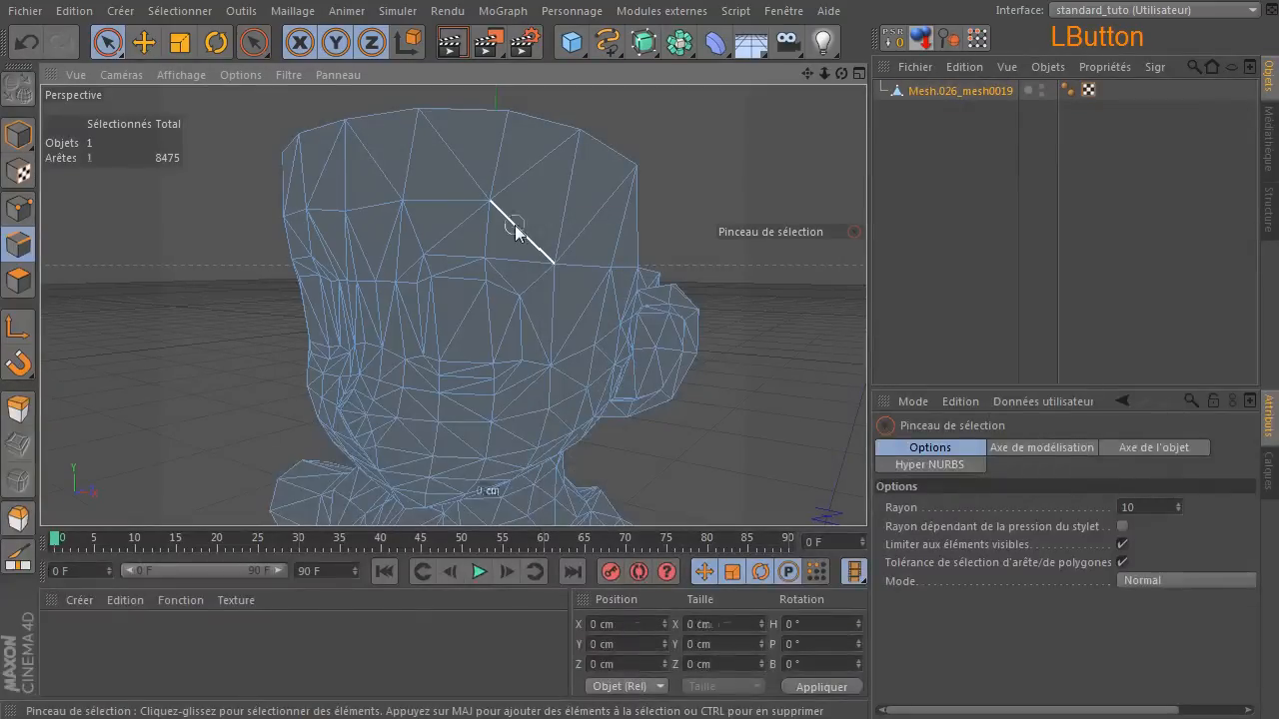
Look up the Dissoudre command and its shortcut among the edge editing commands.
right_click(553, 180)
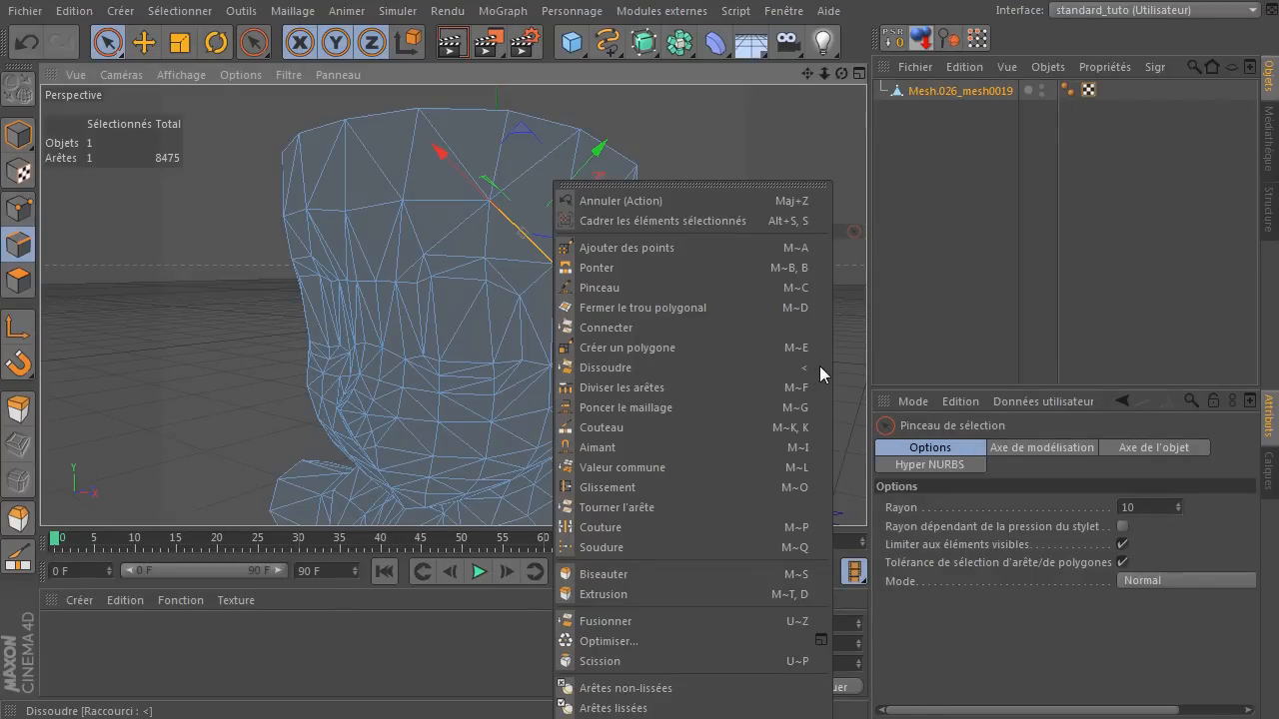
click(956, 303)
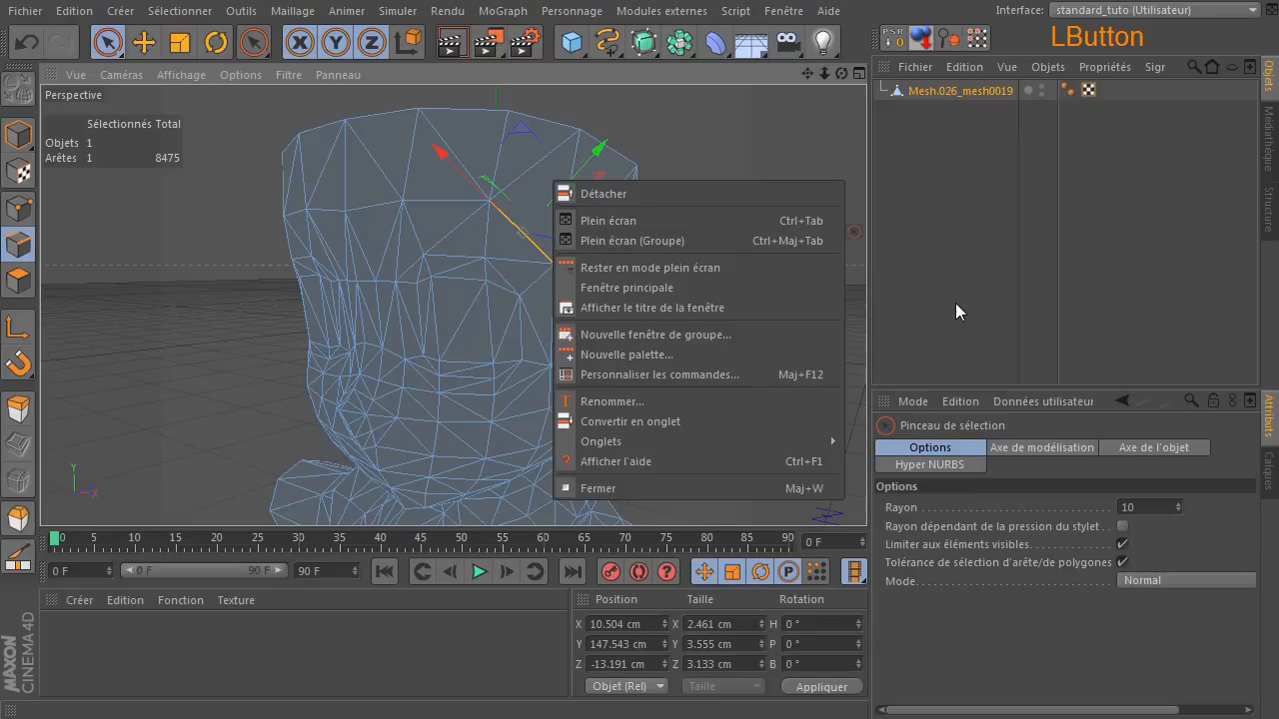
click(951, 305)
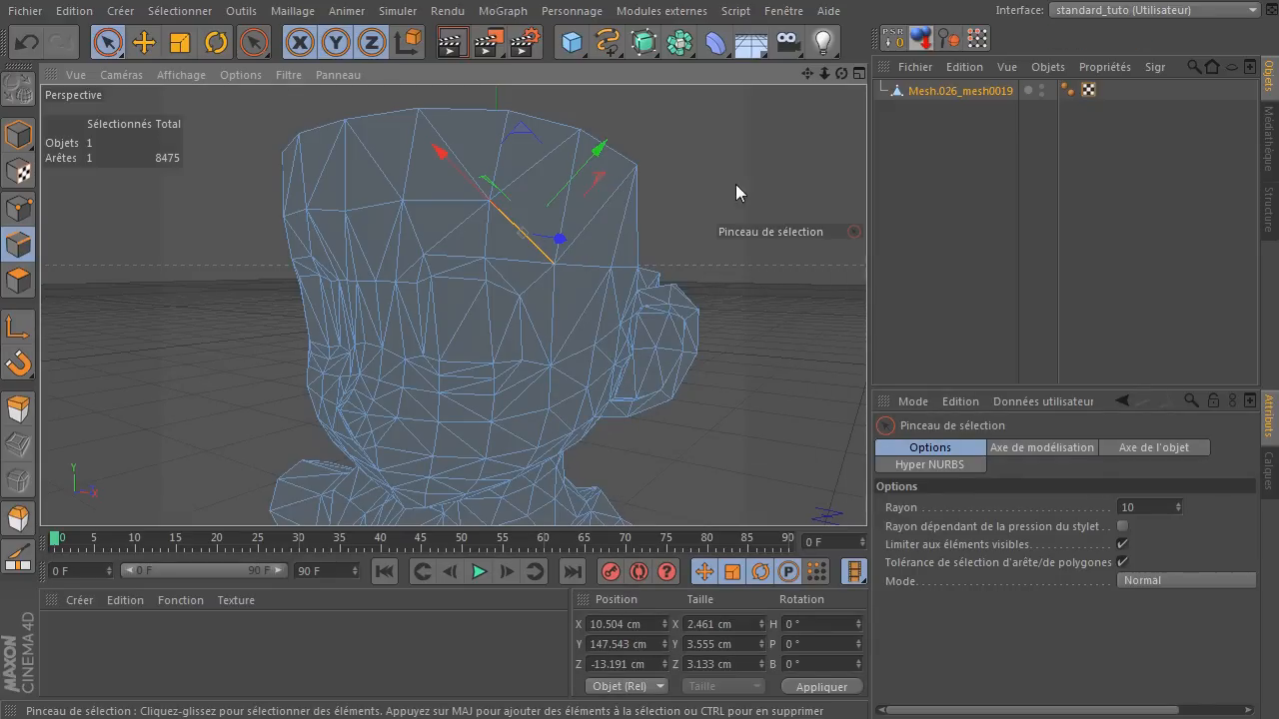
Open the Personnaliser les commandes dialog, filter the names by "dissoudre" and select the Dissoudre command to check its shortcut.
click(779, 12)
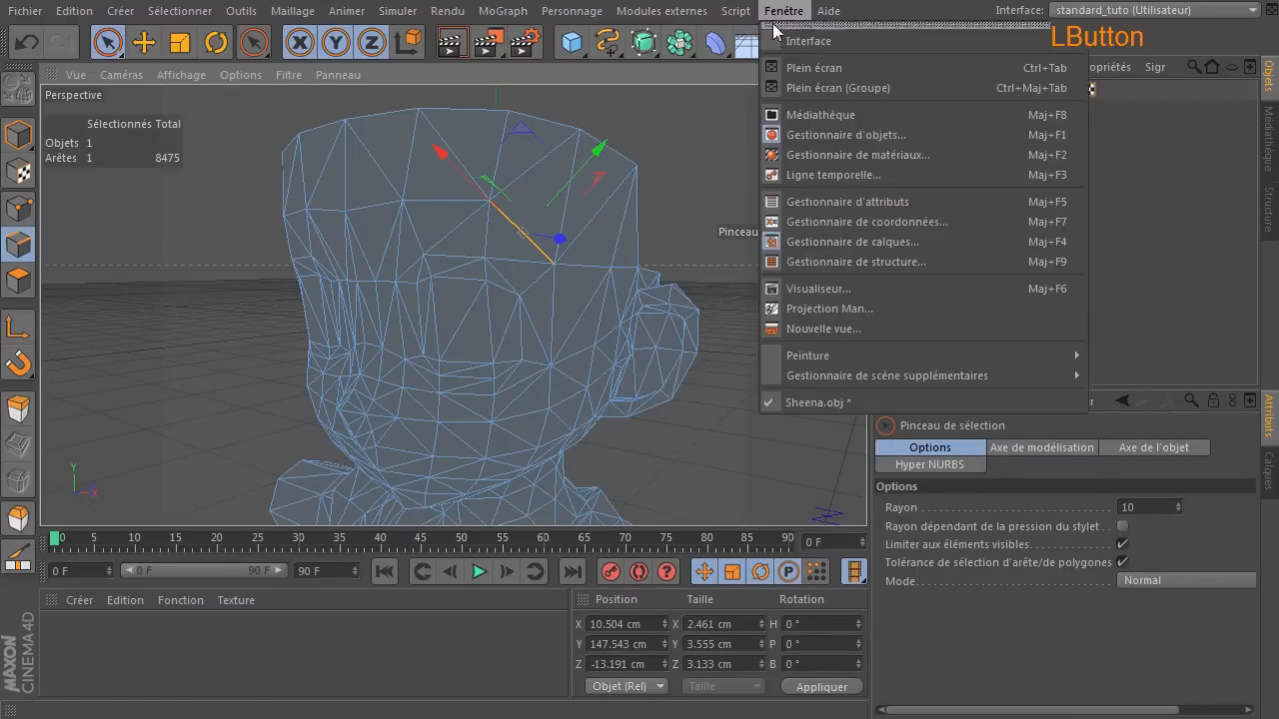
mouse_move(810, 41)
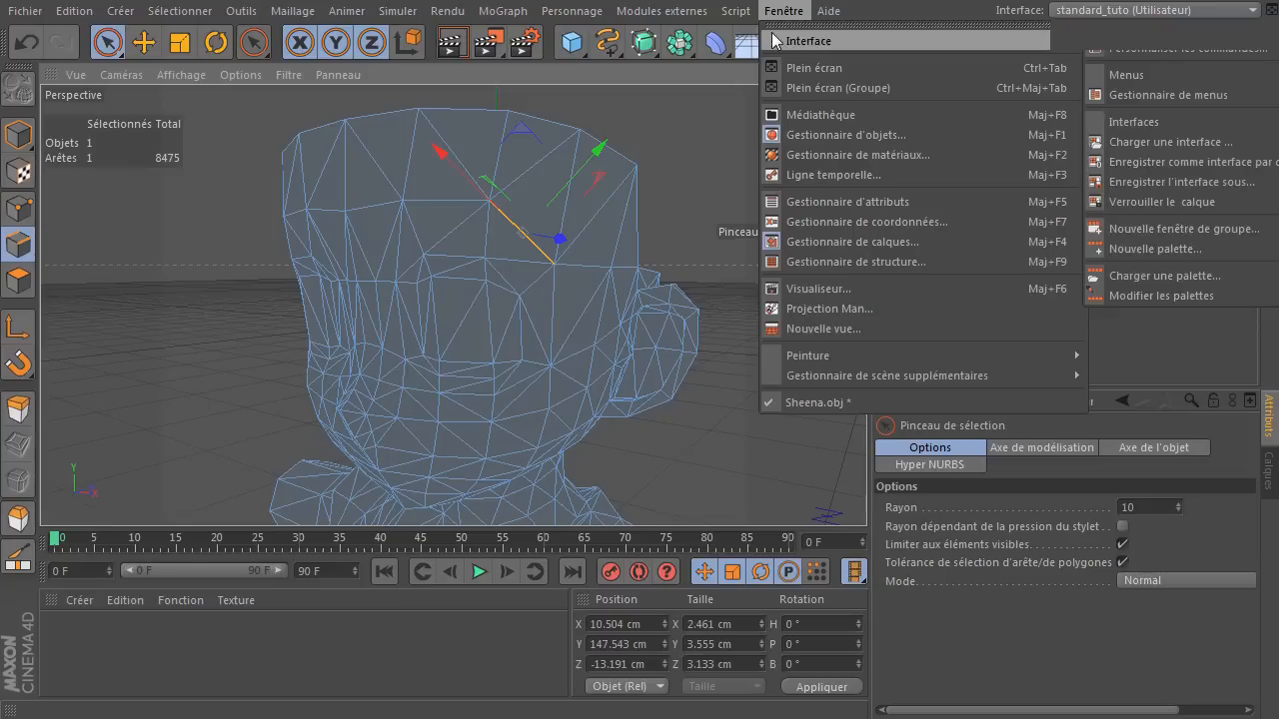
click(1168, 55)
drag(1056, 141, 845, 112)
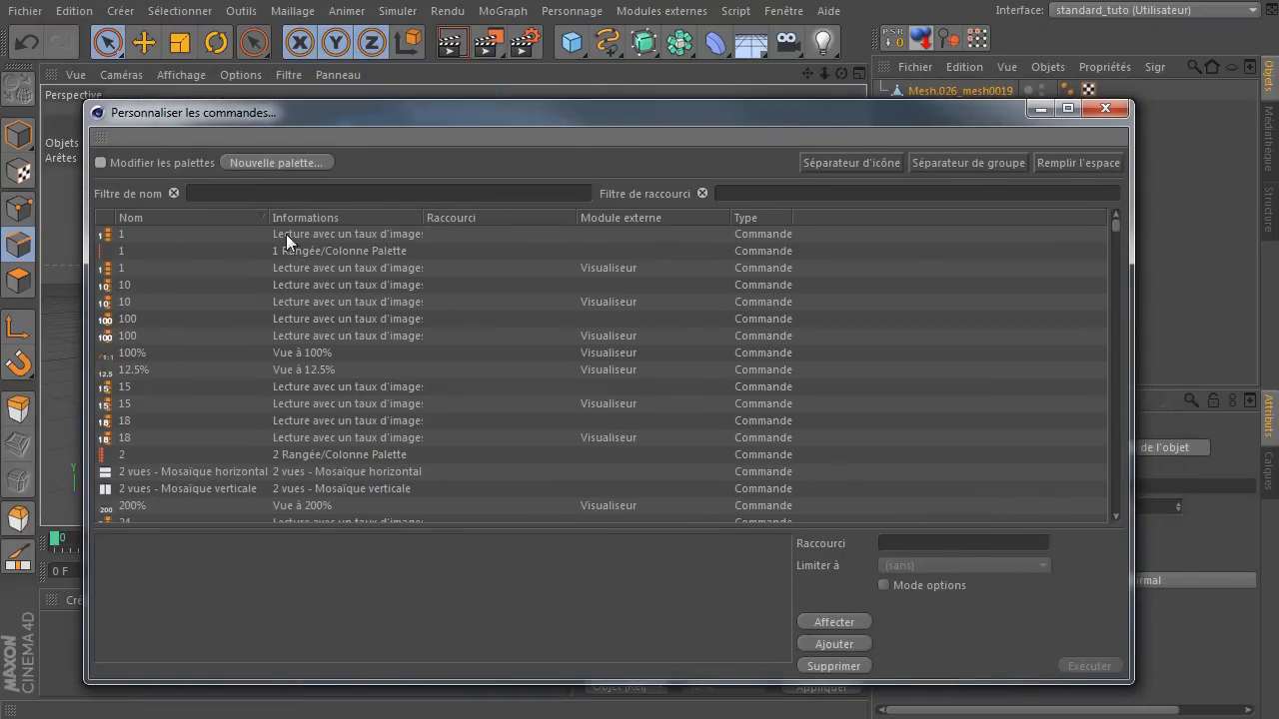
click(323, 191)
text(disso)
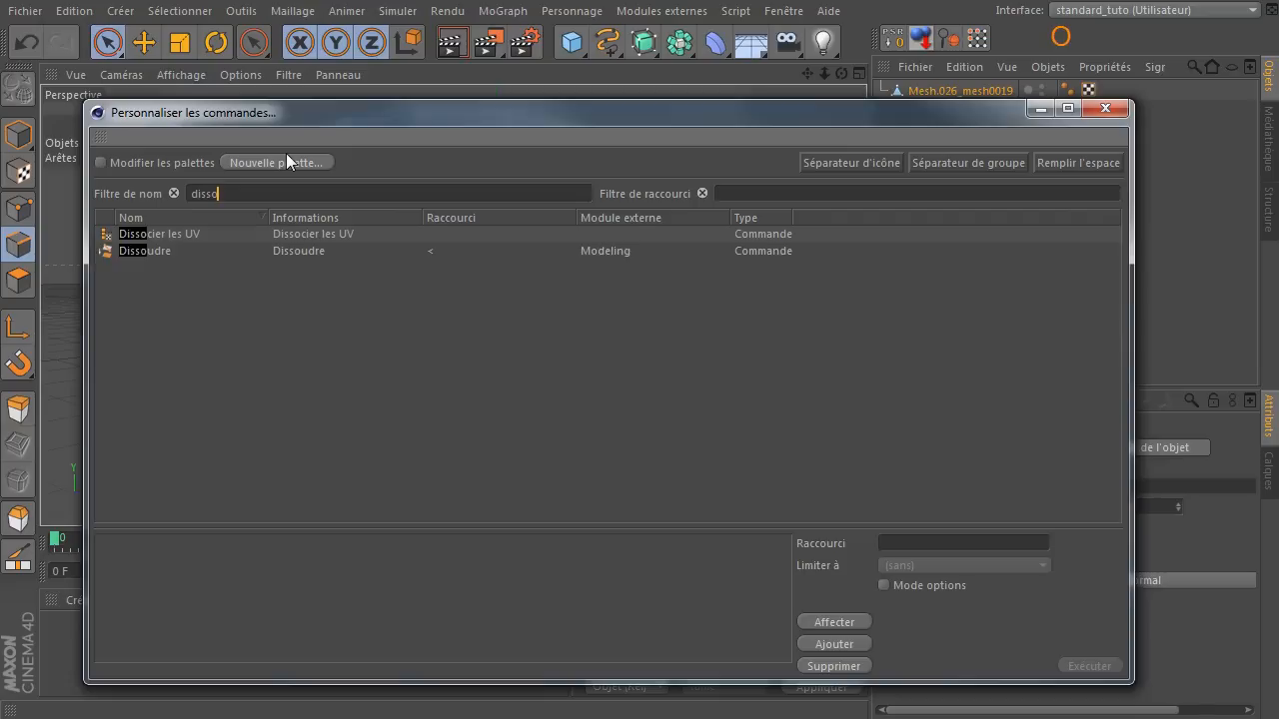
text(udre)
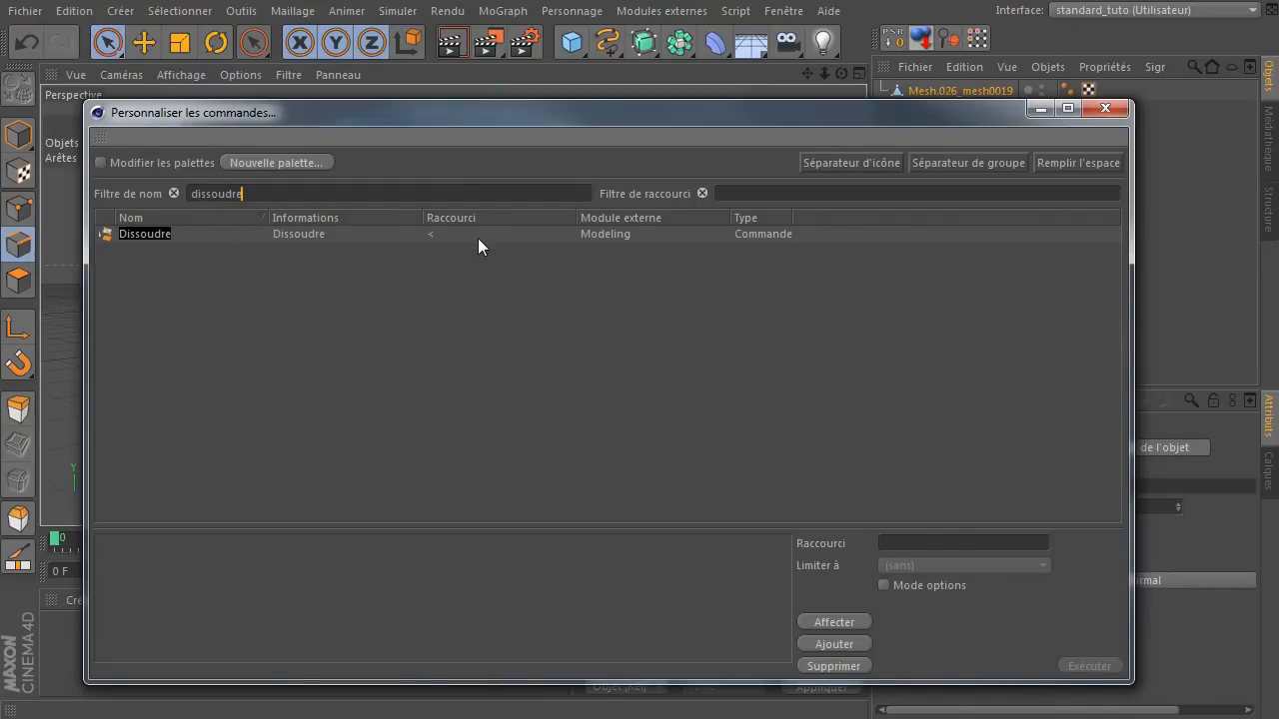
click(390, 235)
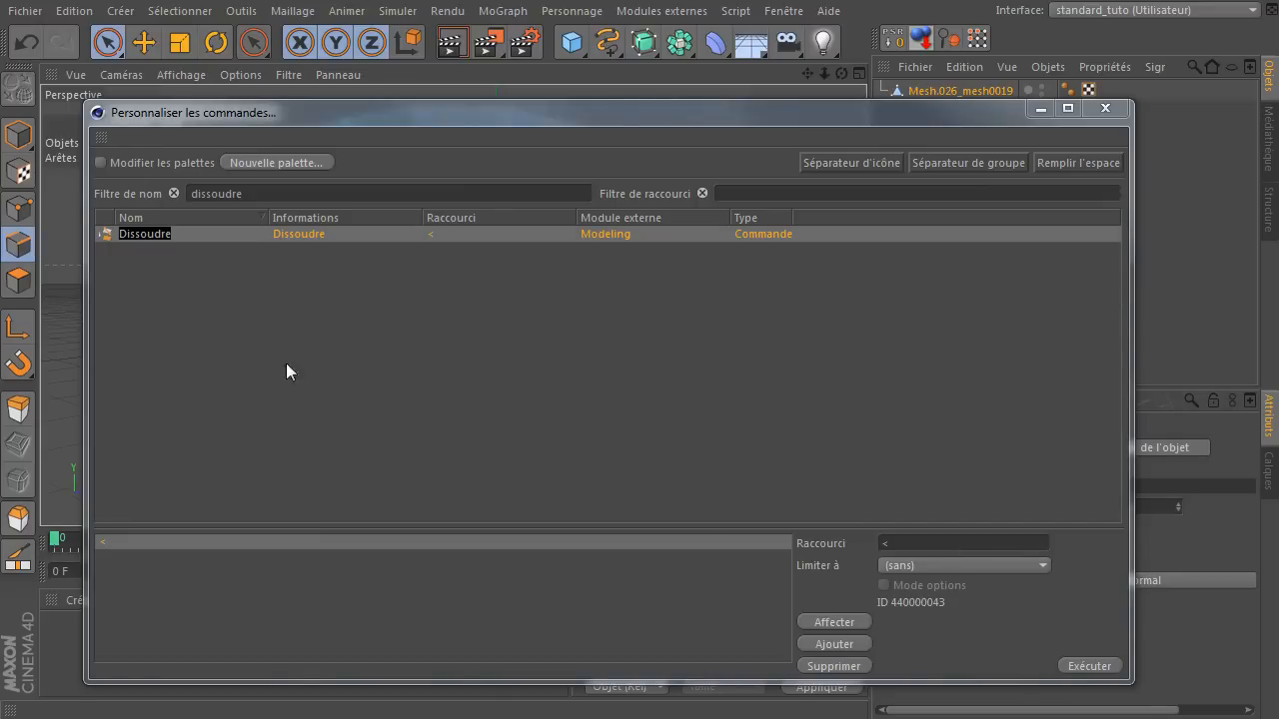
Filter the command names by "thraus" and select the Thrausi command to check its shortcut assignment.
click(356, 196)
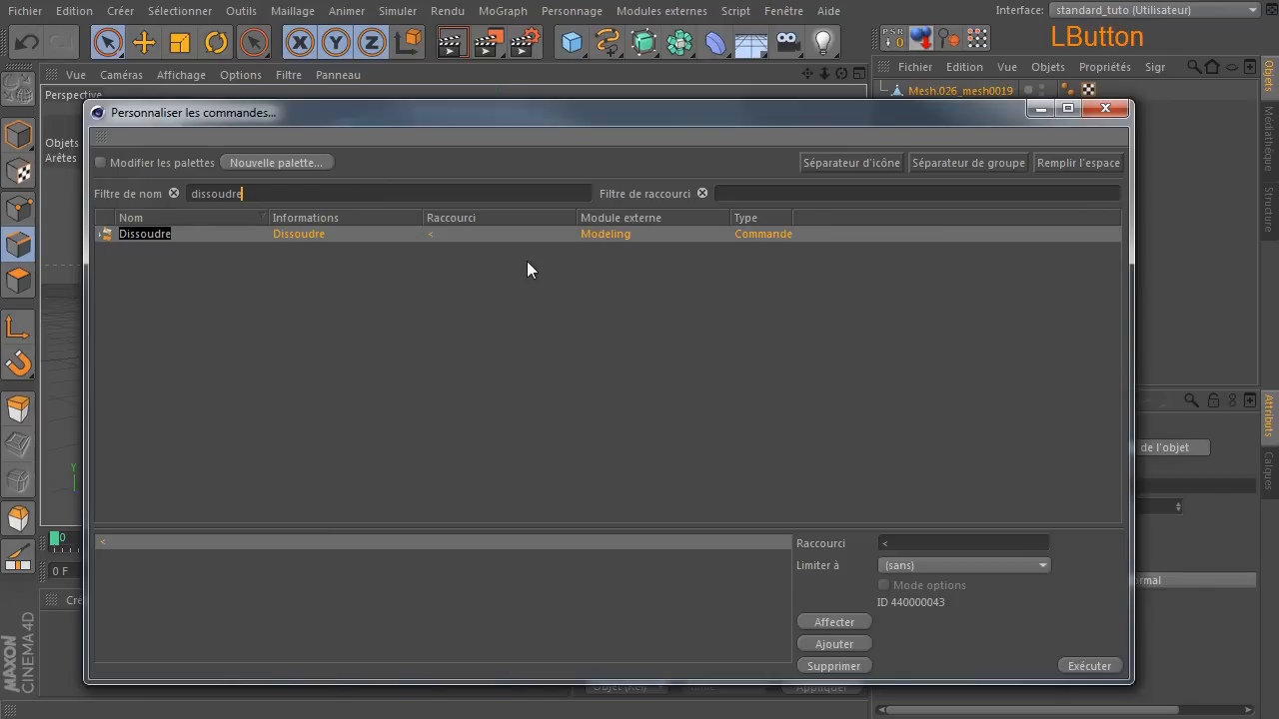
key(shift+Home)
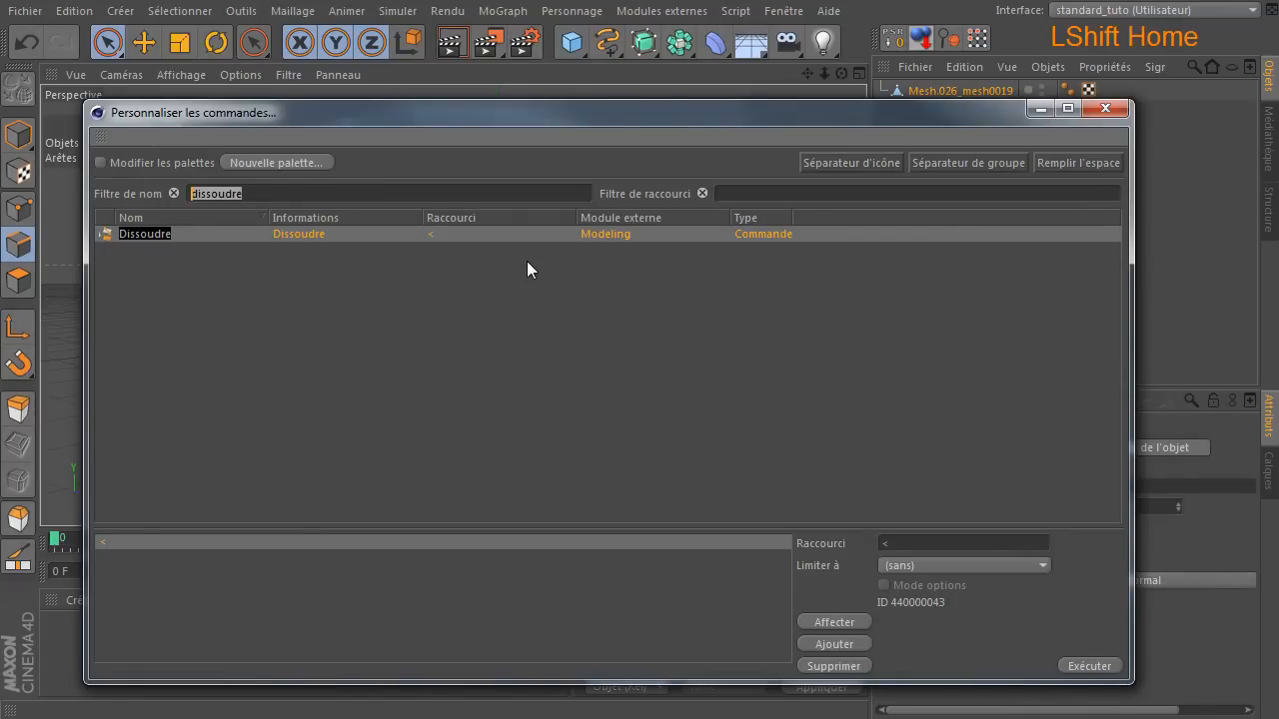
text(thraus)
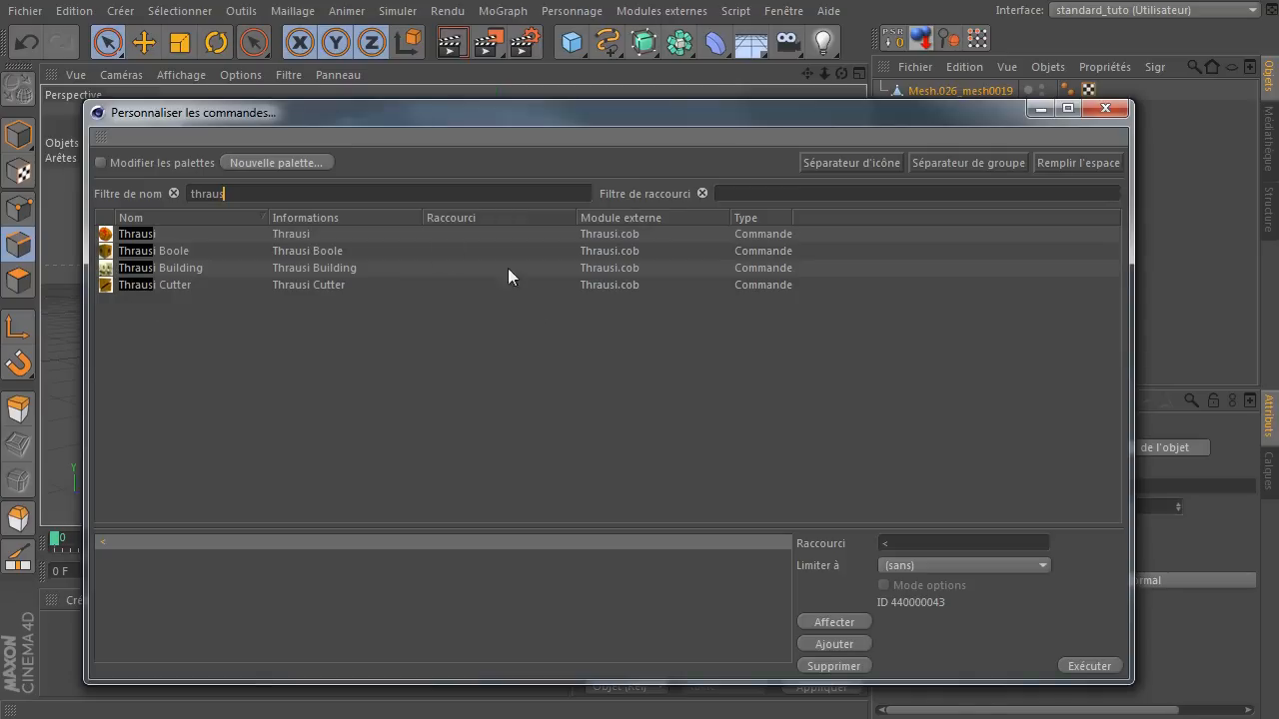
click(140, 236)
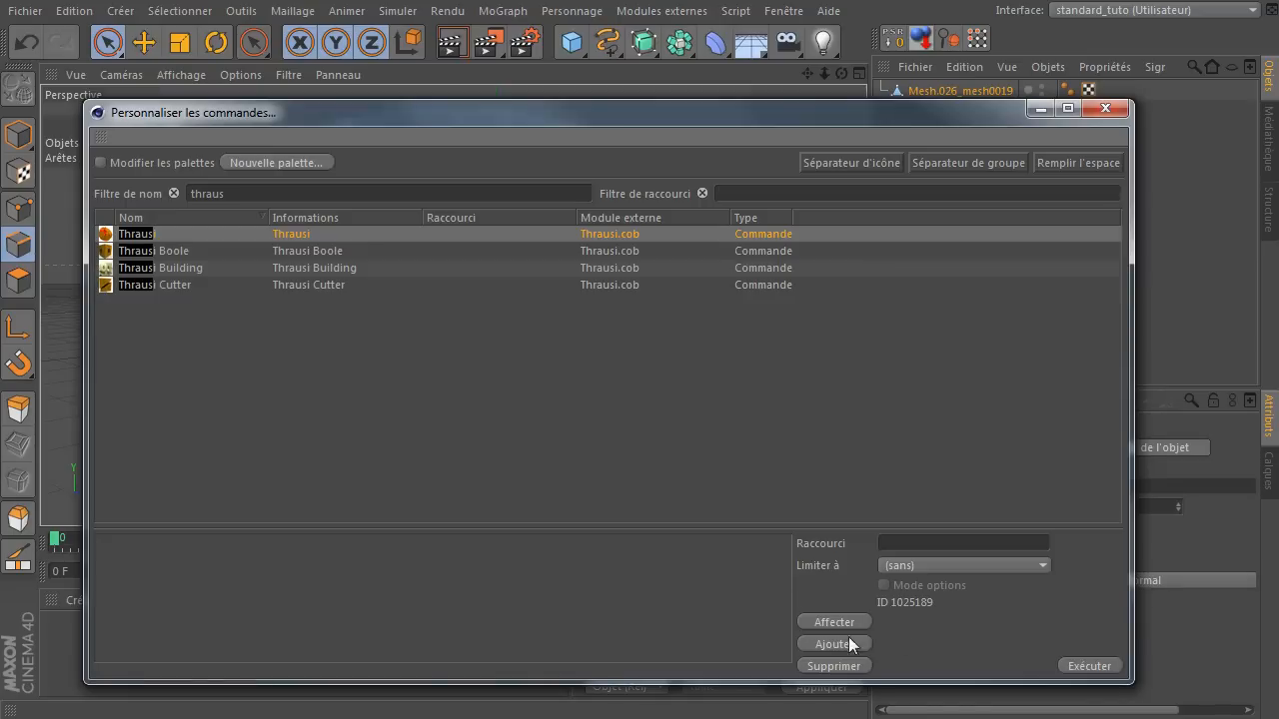
Clear the name filter and close the Personnaliser les commandes dialog.
click(174, 194)
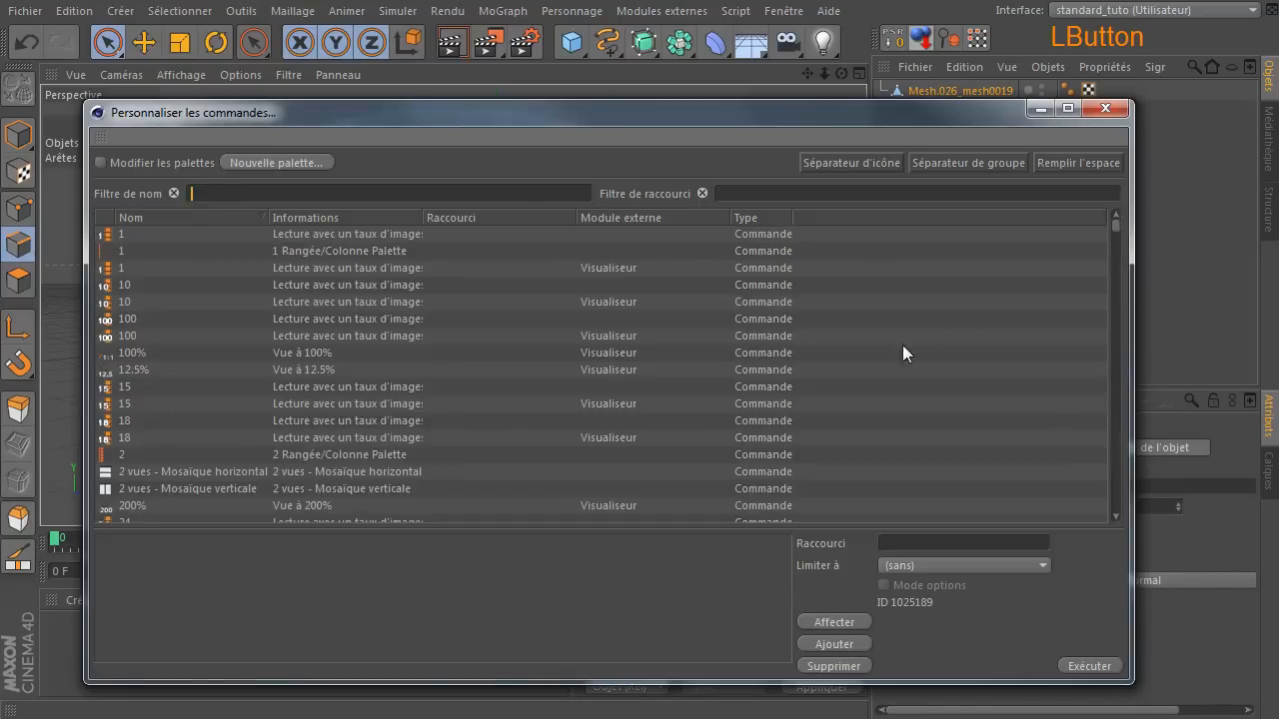
click(1104, 109)
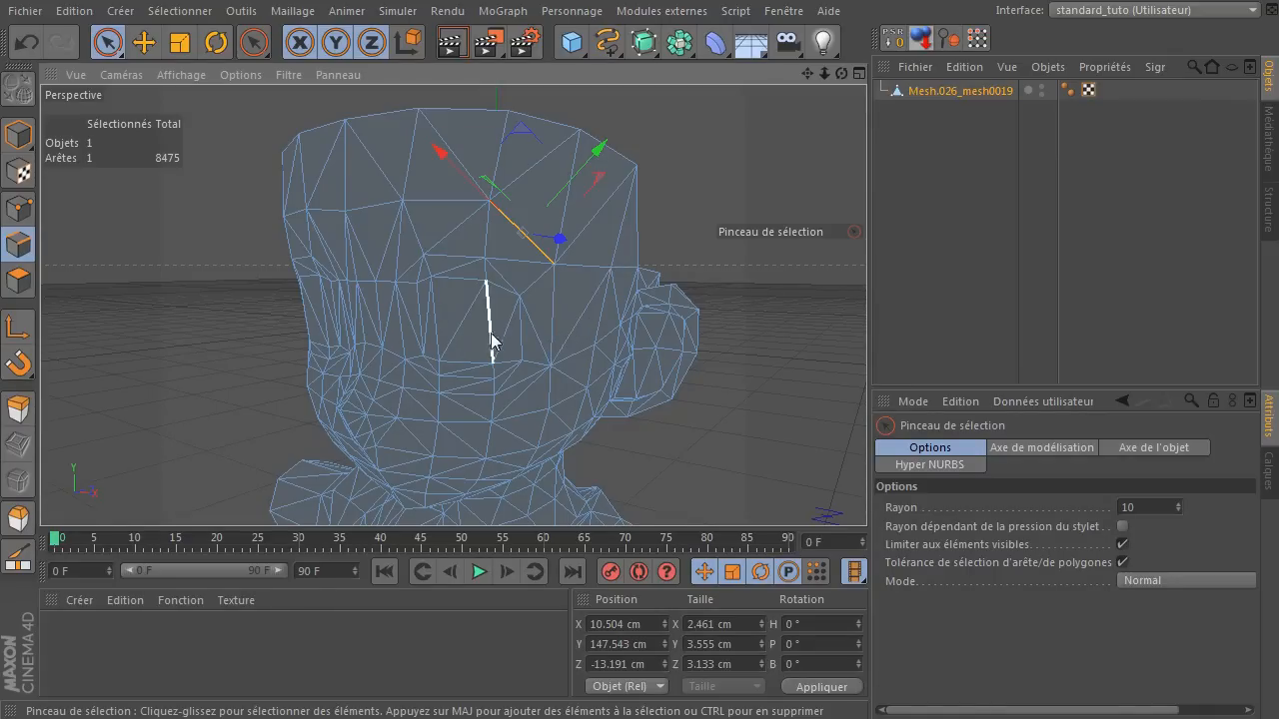
Select five diagonal edges around the eye: at its outer corner, above it and below it.
scroll(527, 317, up, 2)
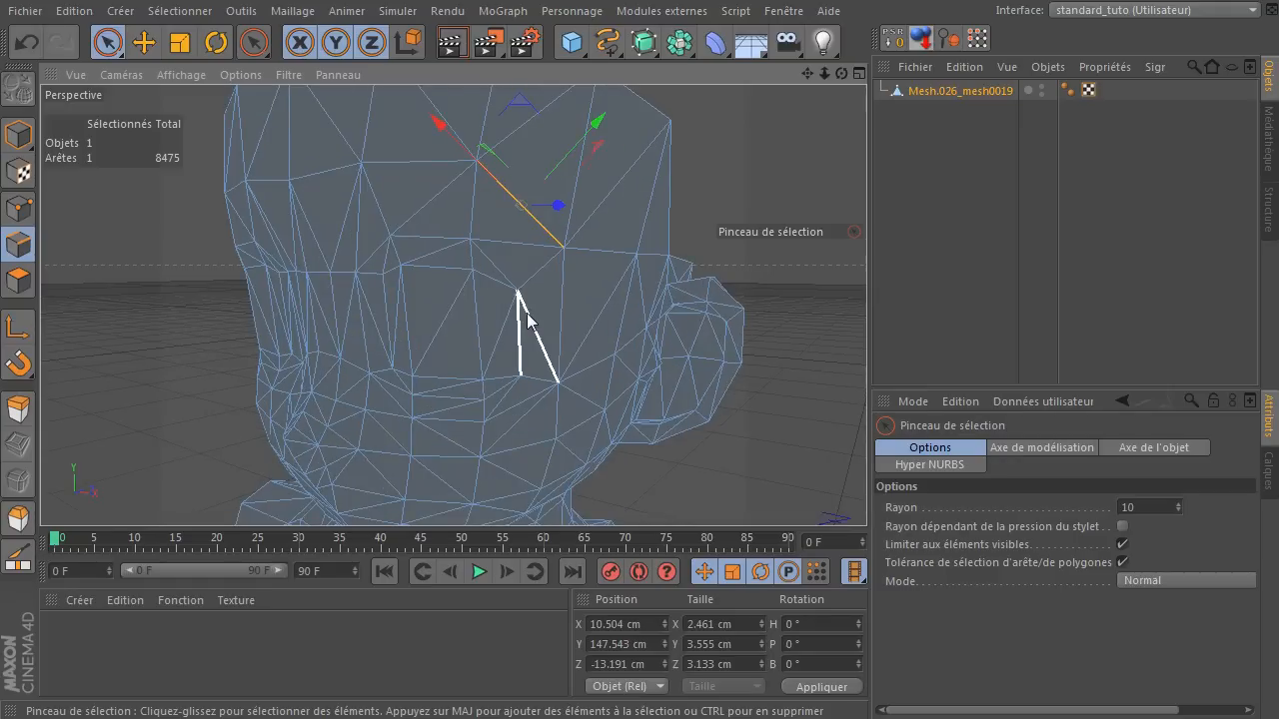
scroll(527, 318, up, 2)
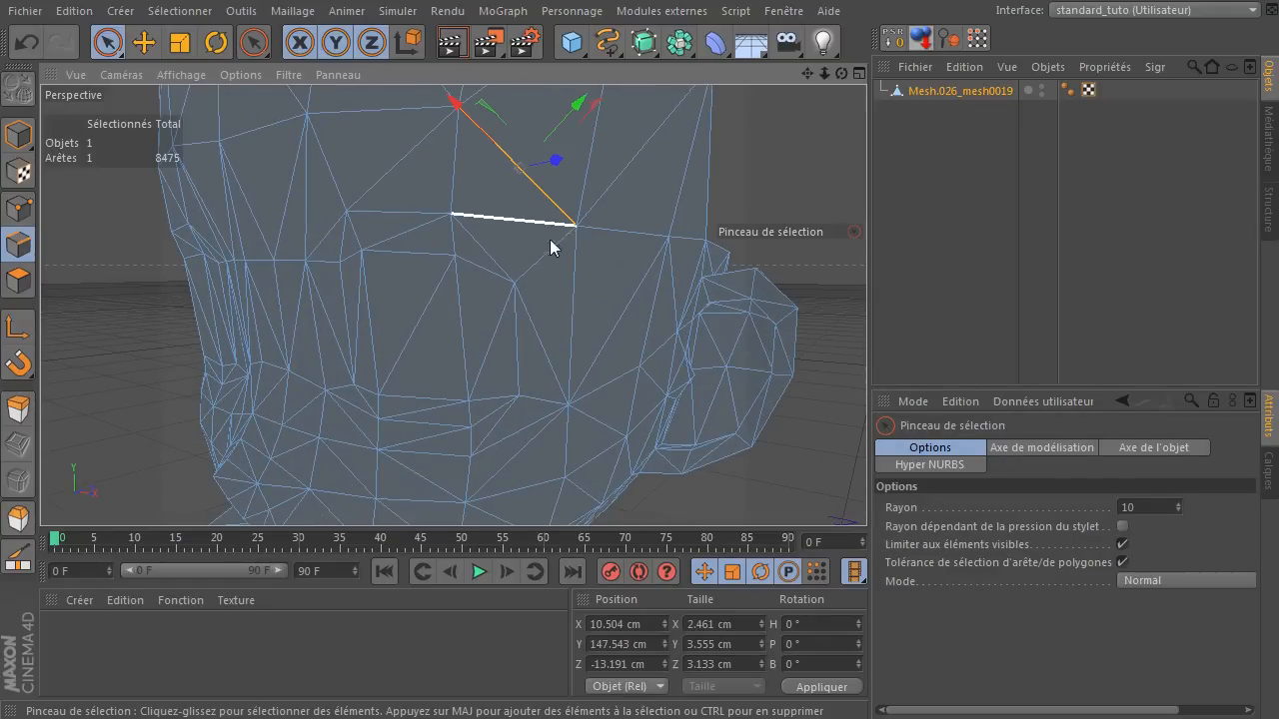
click(547, 362)
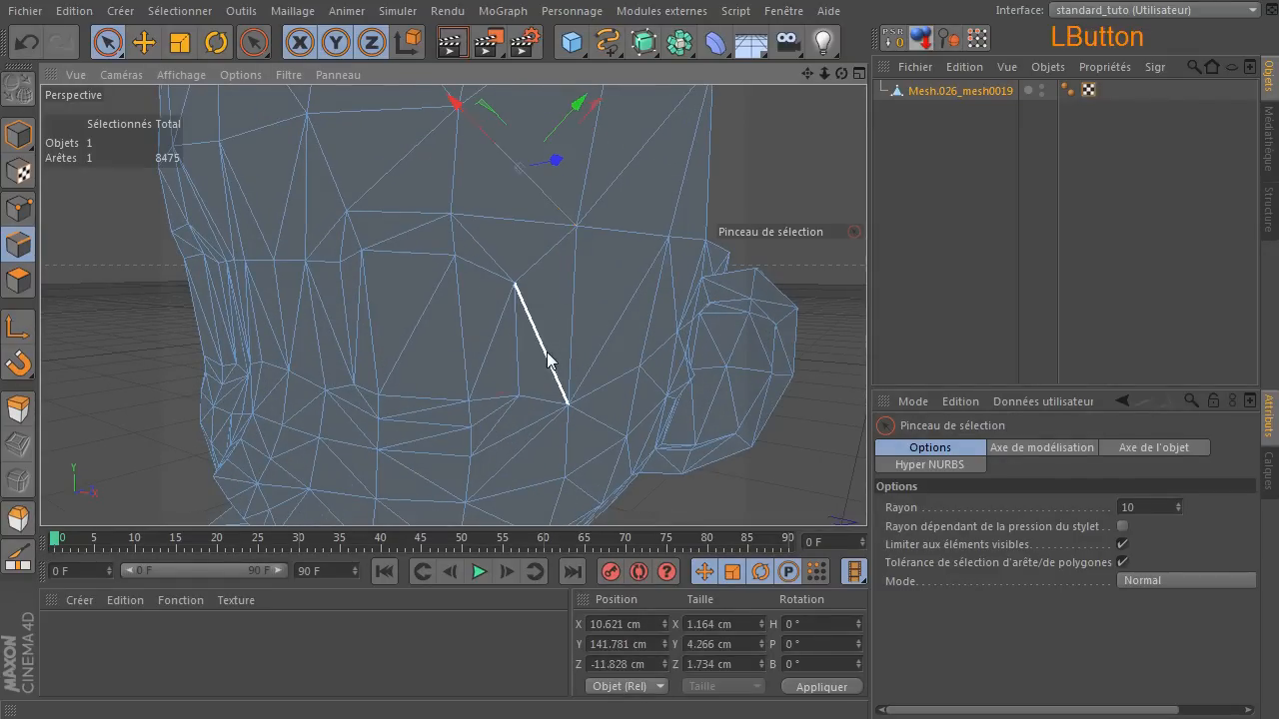
shift+click(471, 243)
shift+click(412, 231)
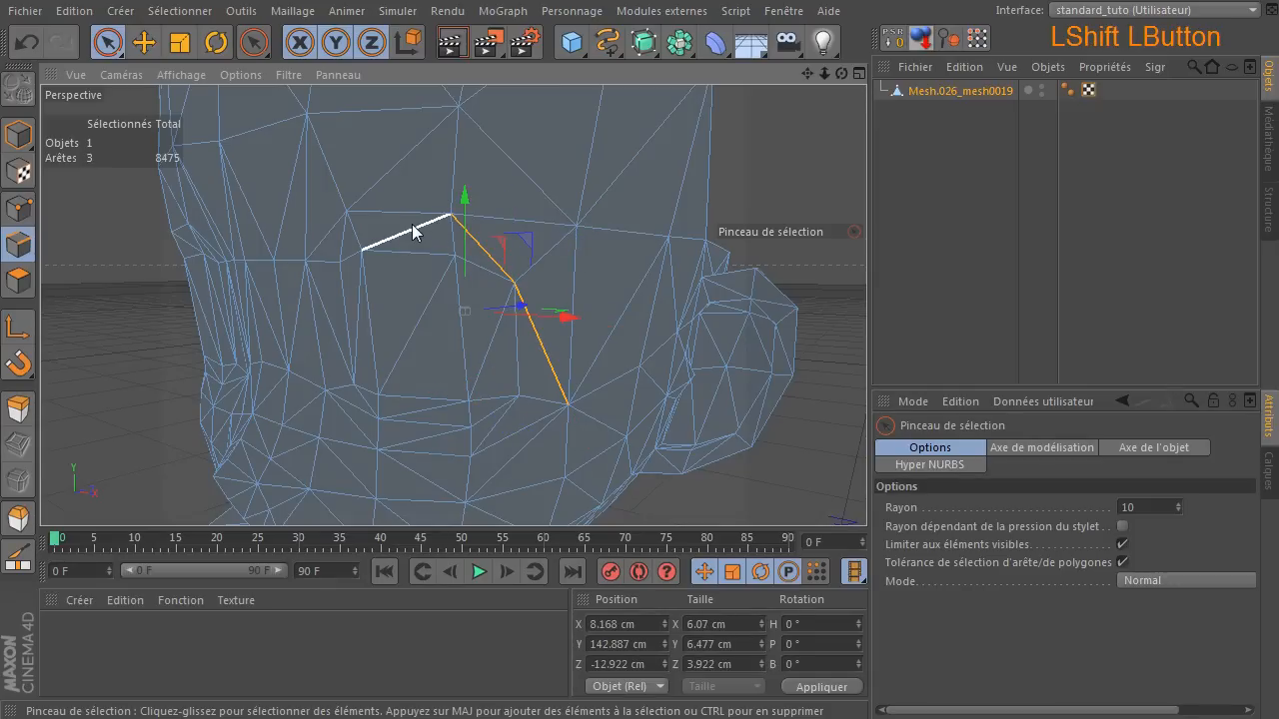
shift+click(557, 385)
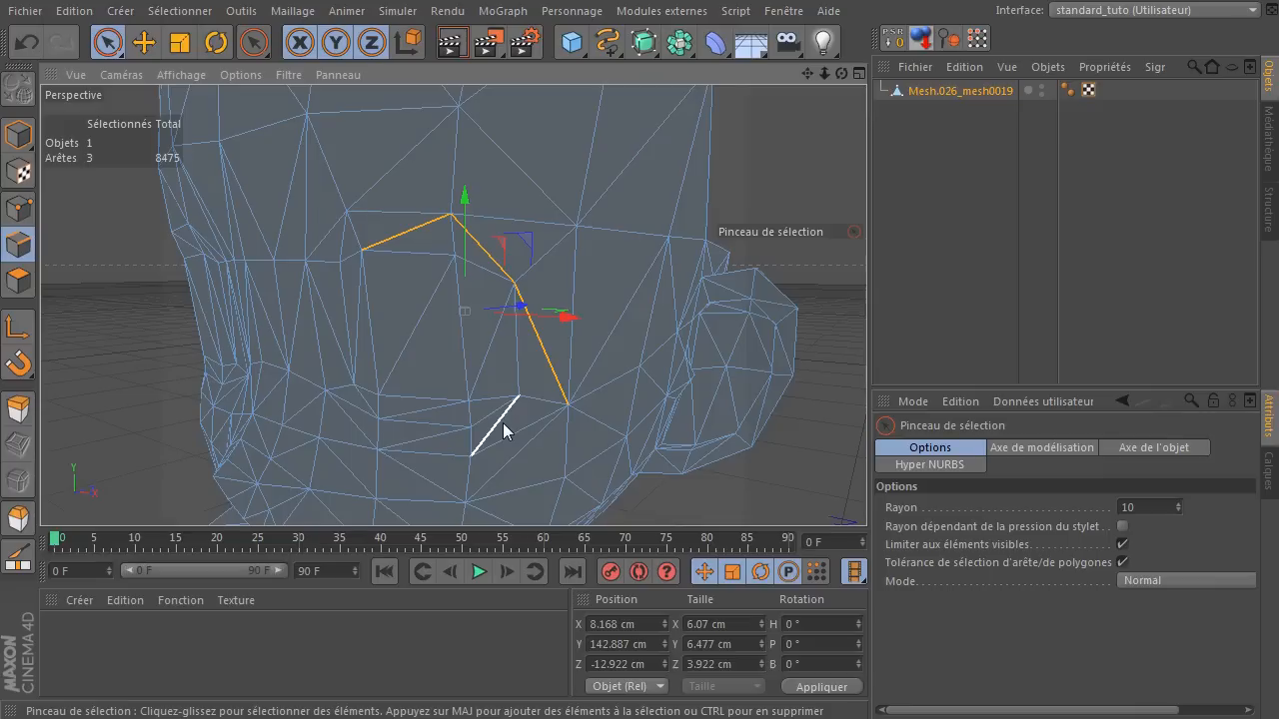
shift+click(503, 423)
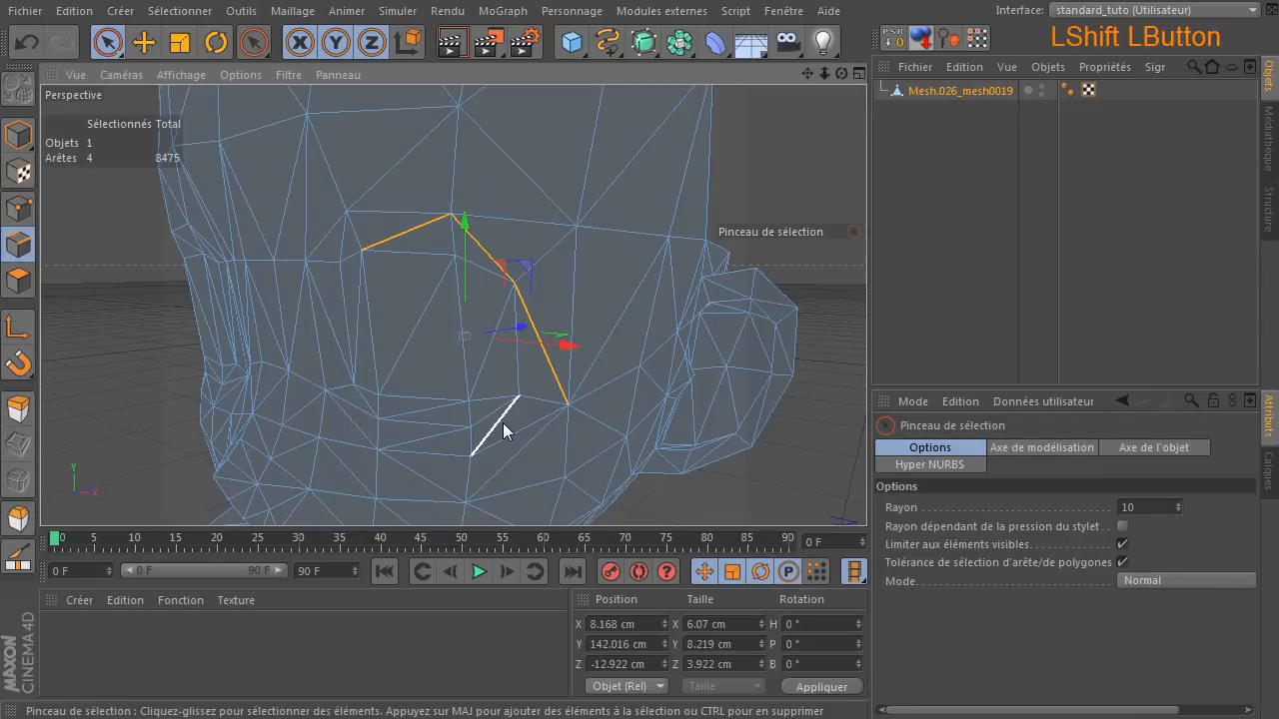
shift+click(440, 436)
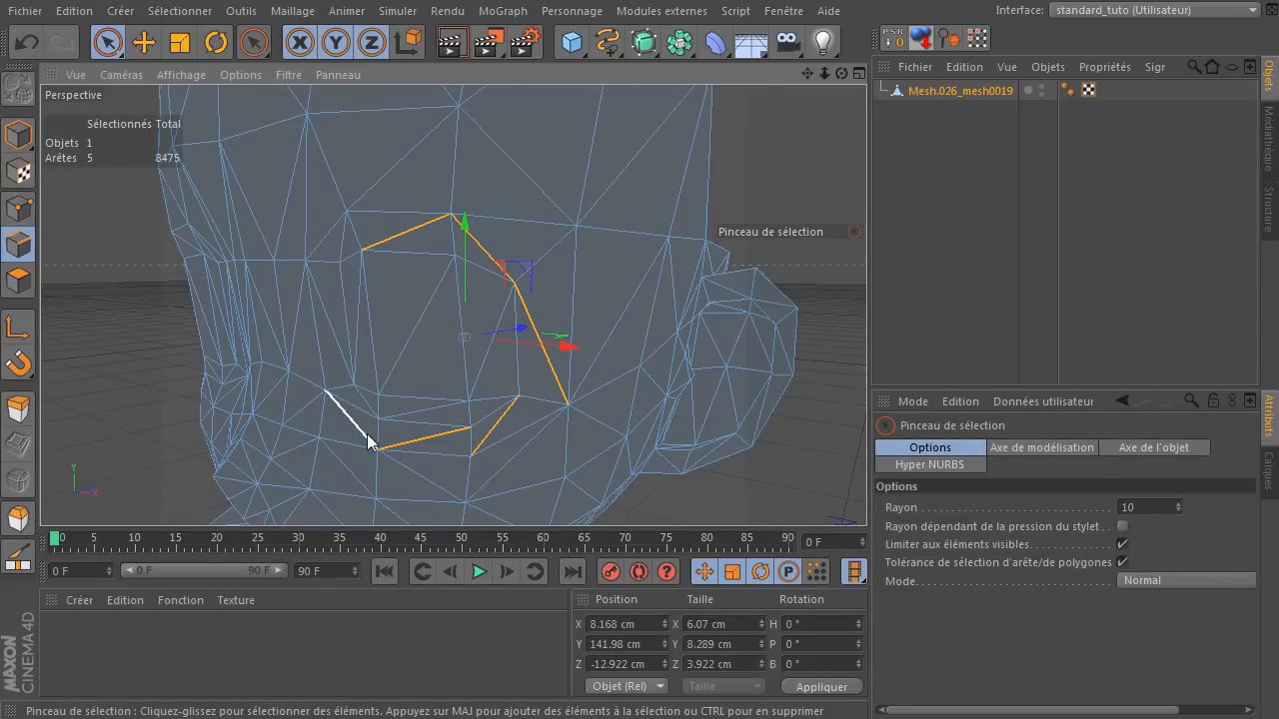
Add the edge at the eye's inner side and a lower-lid diagonal, then deselect two wrongly picked edges below the eye.
mouse_move(840, 75)
mouse_down()
mouse_move(811, 78)
mouse_move(834, 99)
mouse_up()
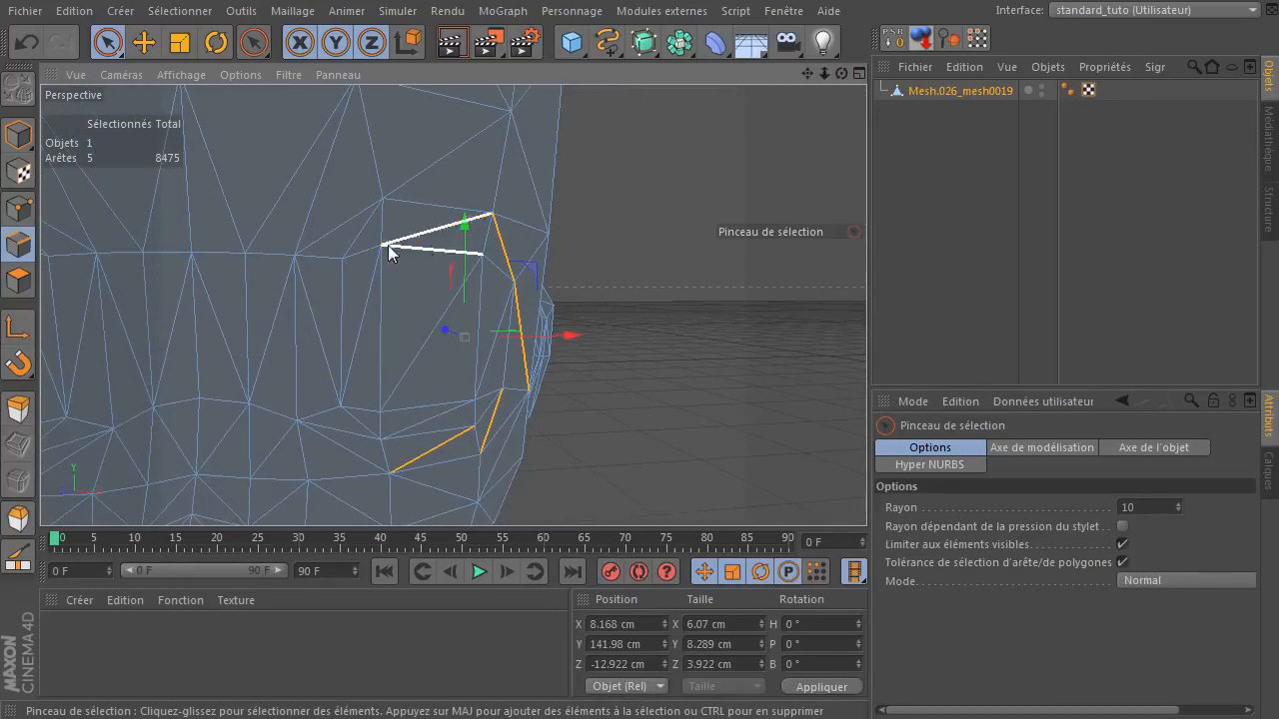
shift+click(363, 324)
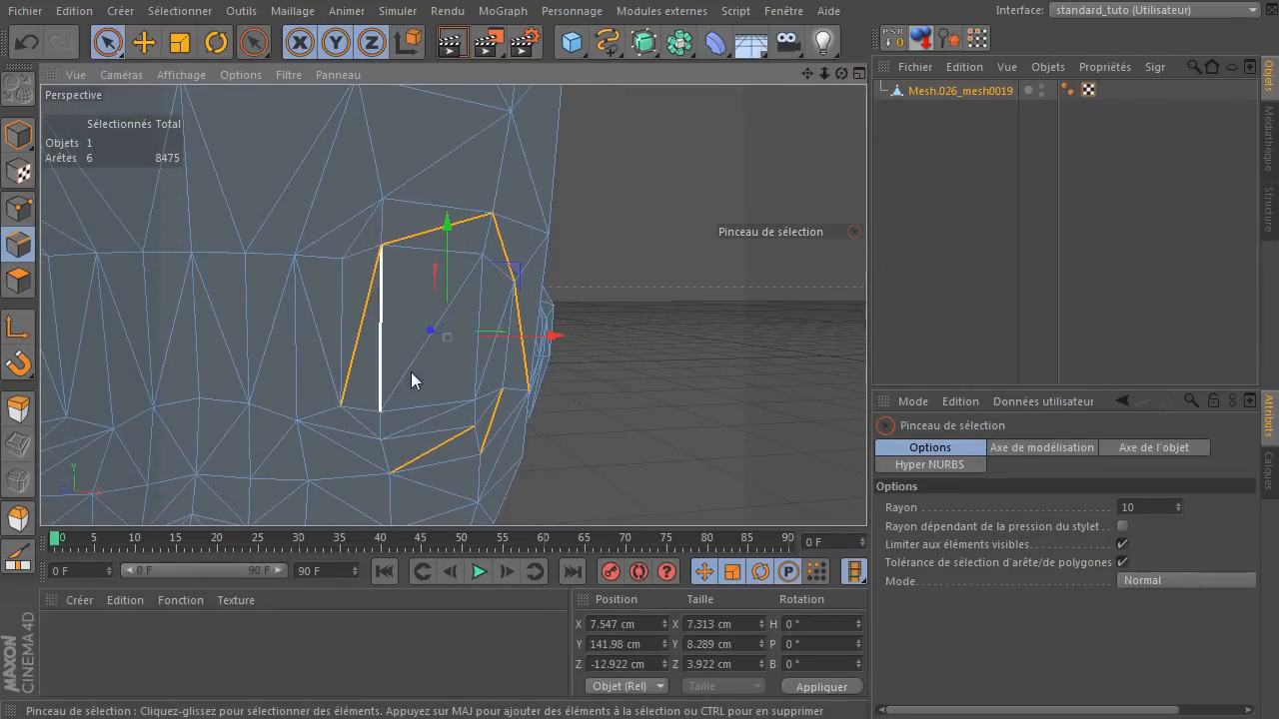
shift+click(434, 412)
mouse_move(419, 427)
ctrl+mouse_down()
mouse_move(412, 418)
mouse_move(433, 460)
ctrl+mouse_up()
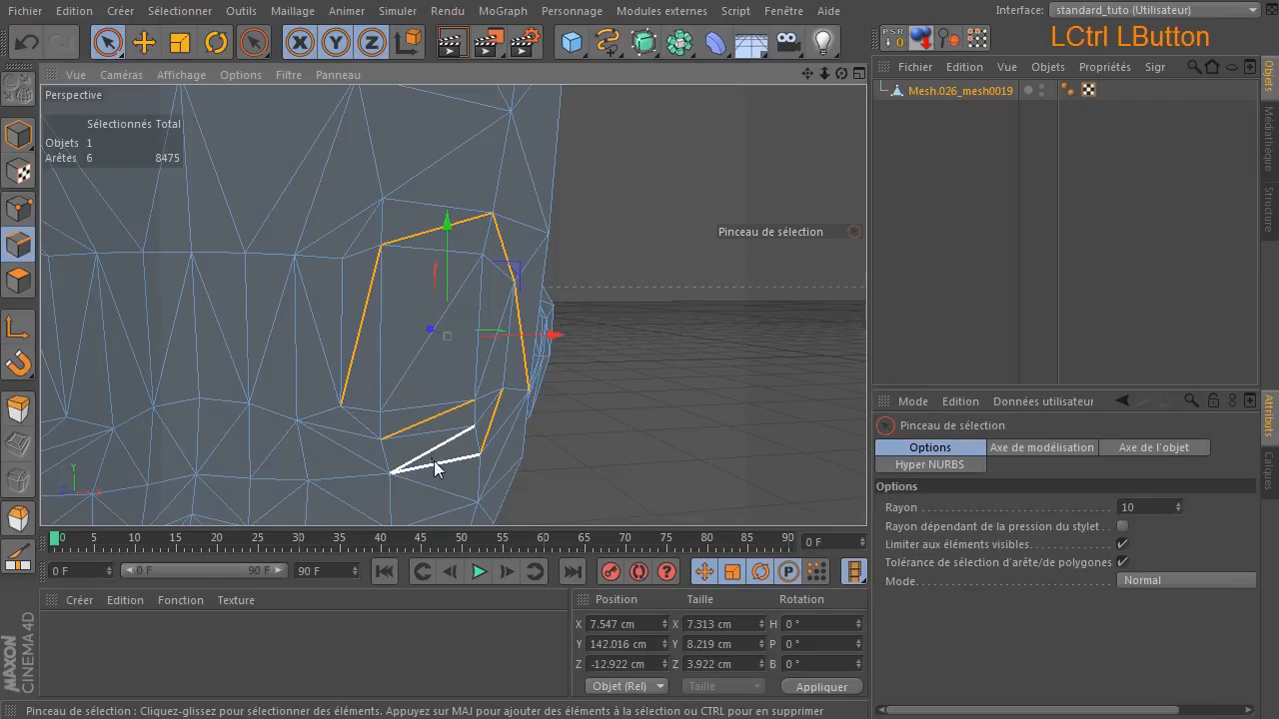
drag(840, 74, 746, 217)
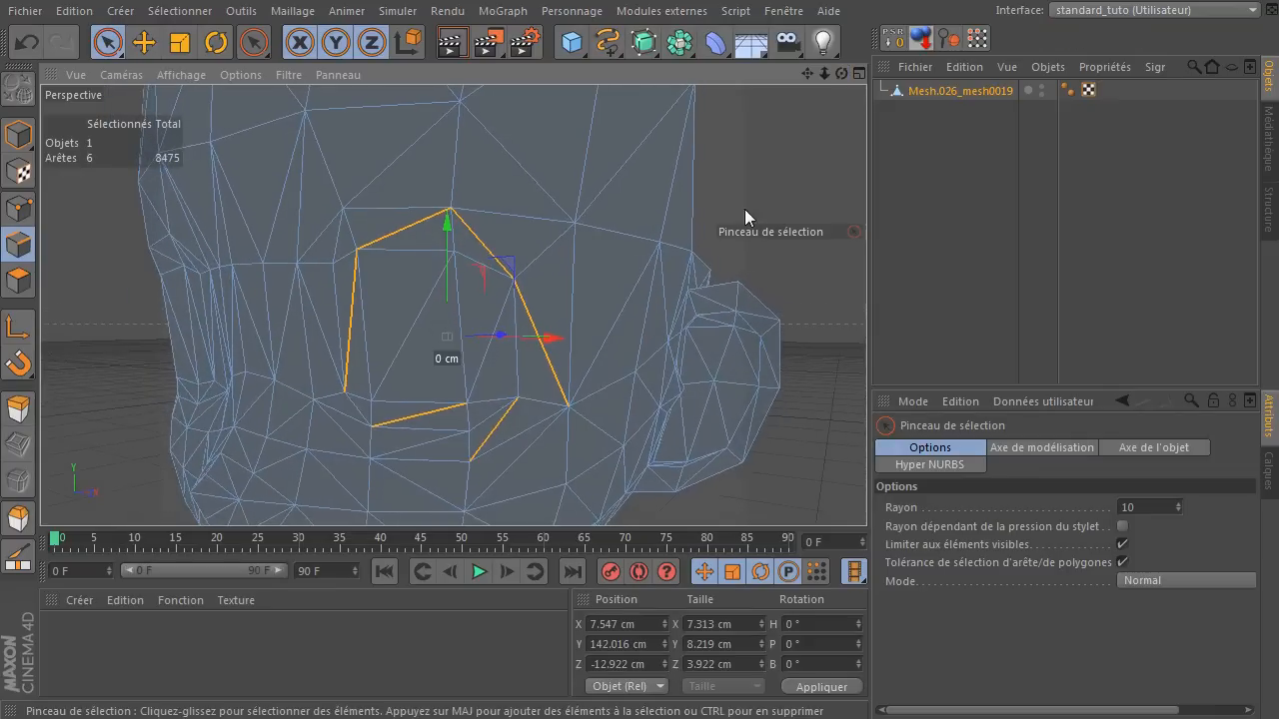
ctrl+click(493, 427)
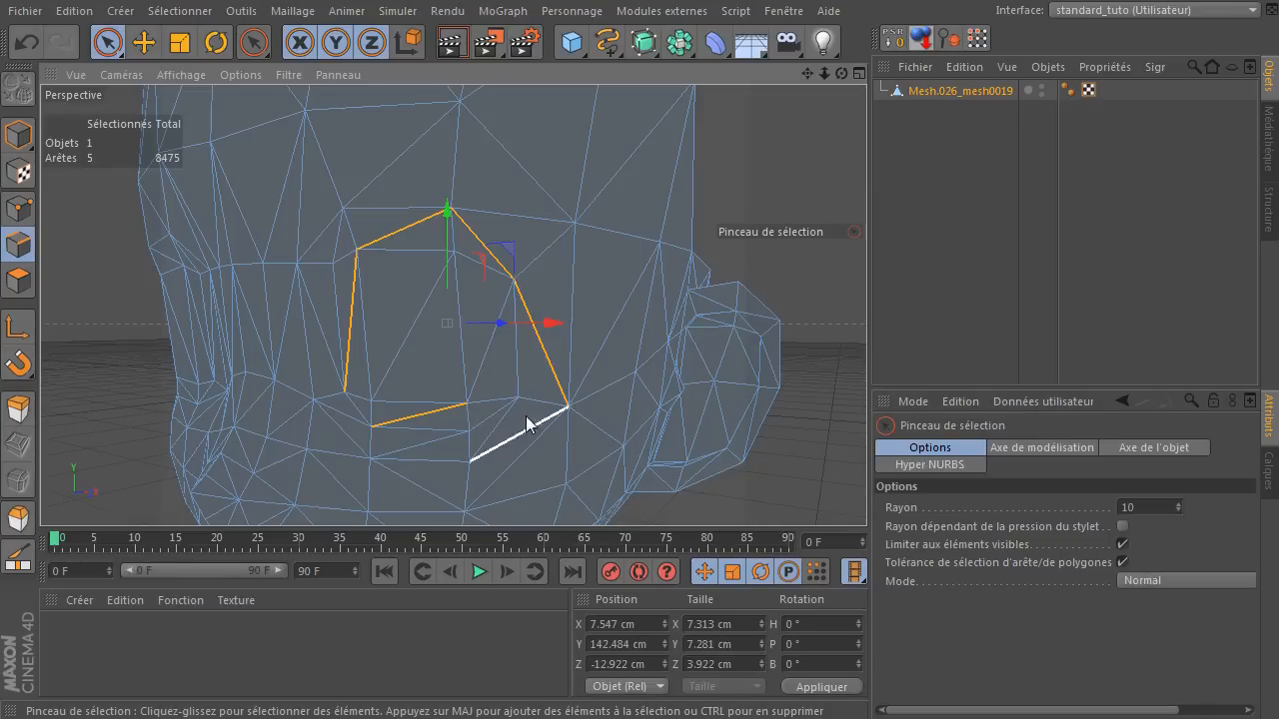
Add the cheek diagonals under the eye to the selection, then pick the edge beside the eye's inner corner.
shift+click(513, 444)
shift+click(491, 459)
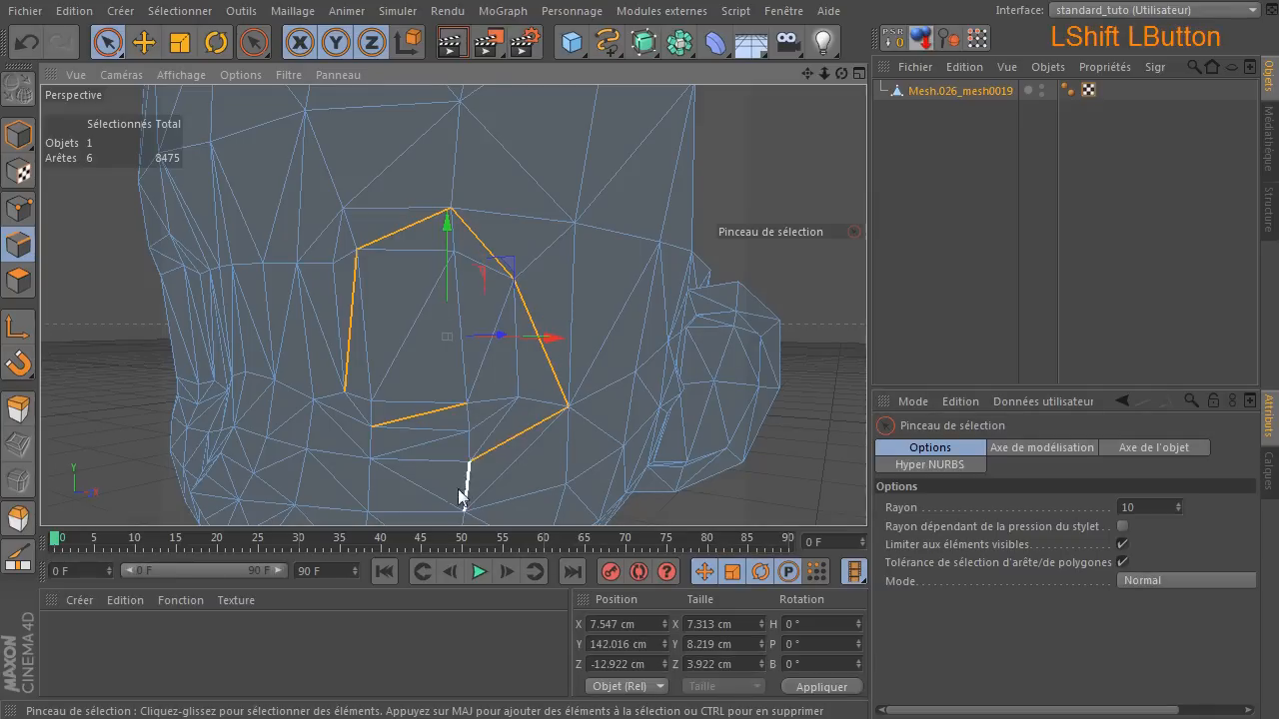
shift+click(389, 486)
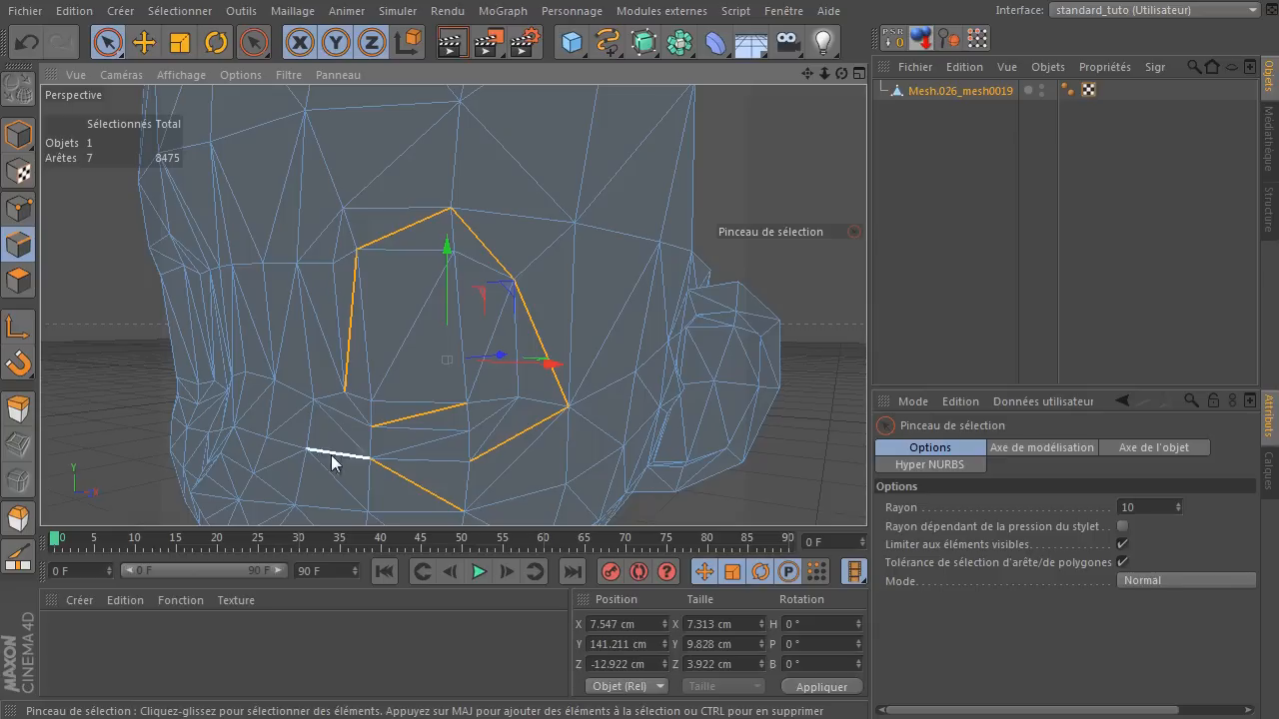
click(335, 297)
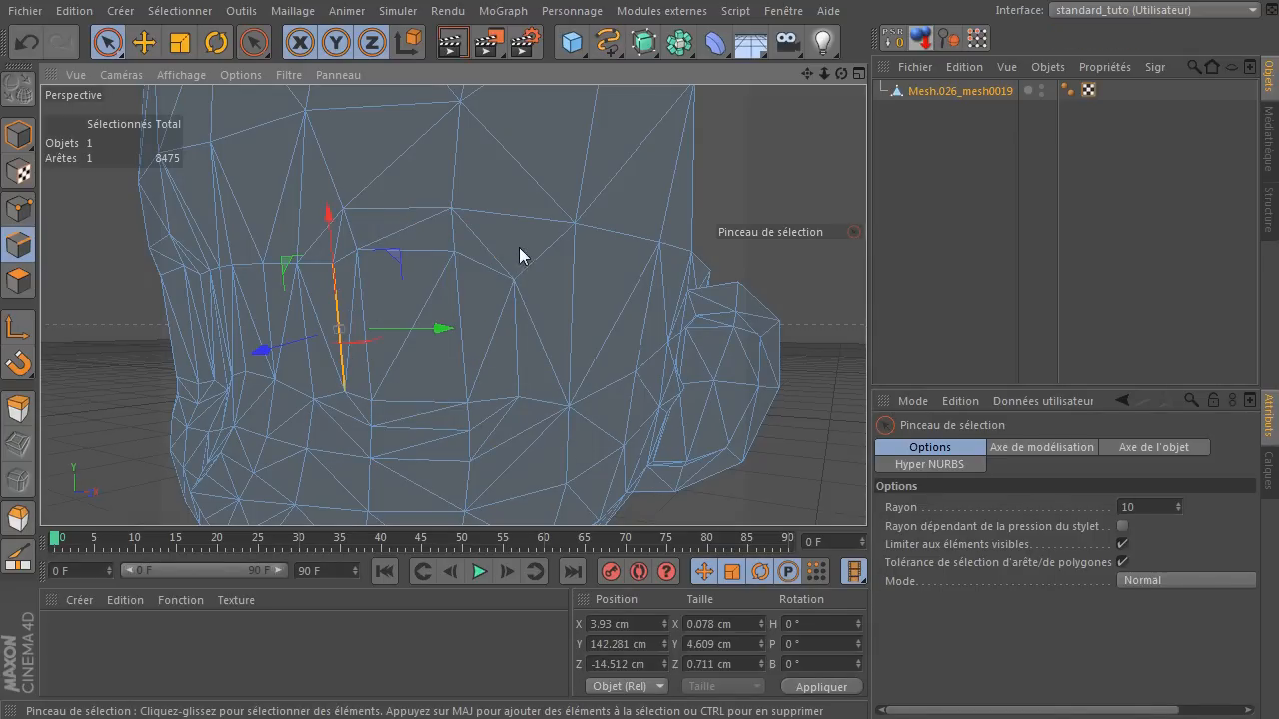
Select the nine diagonal edges across the cheek, temple and side of the forehead and dissolve them.
drag(842, 73, 730, 65)
drag(824, 73, 439, 340)
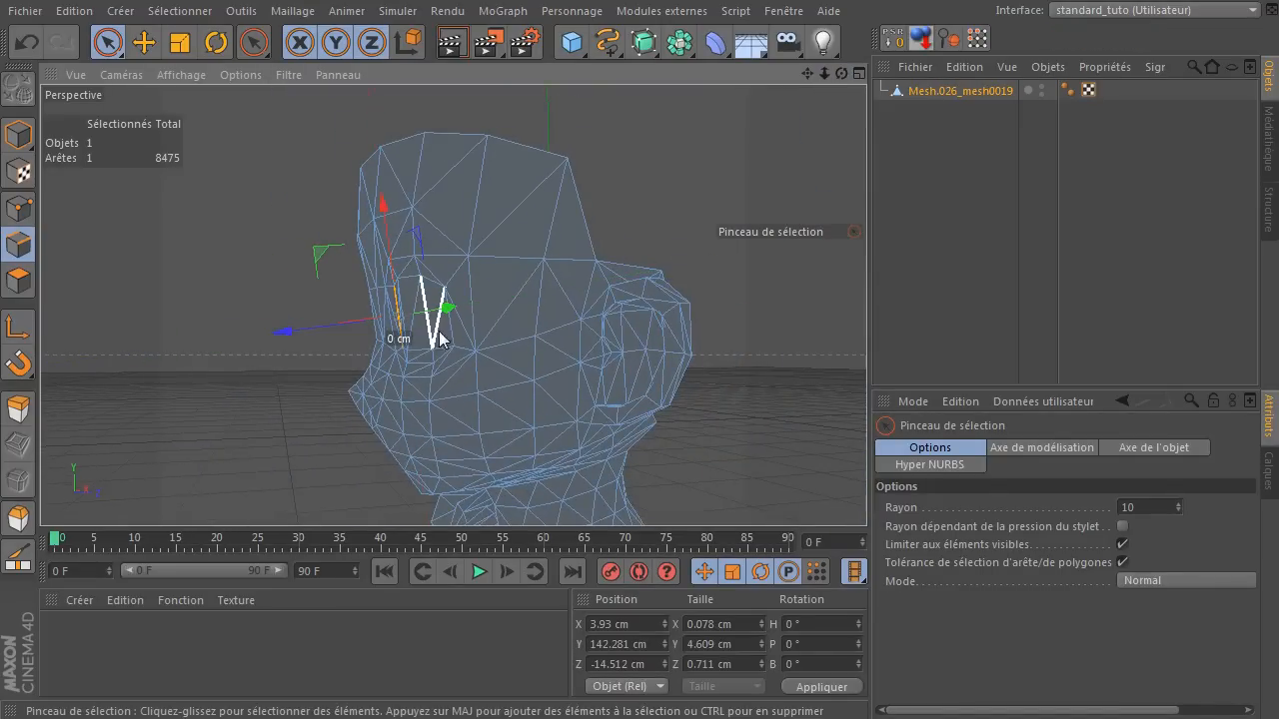
click(566, 302)
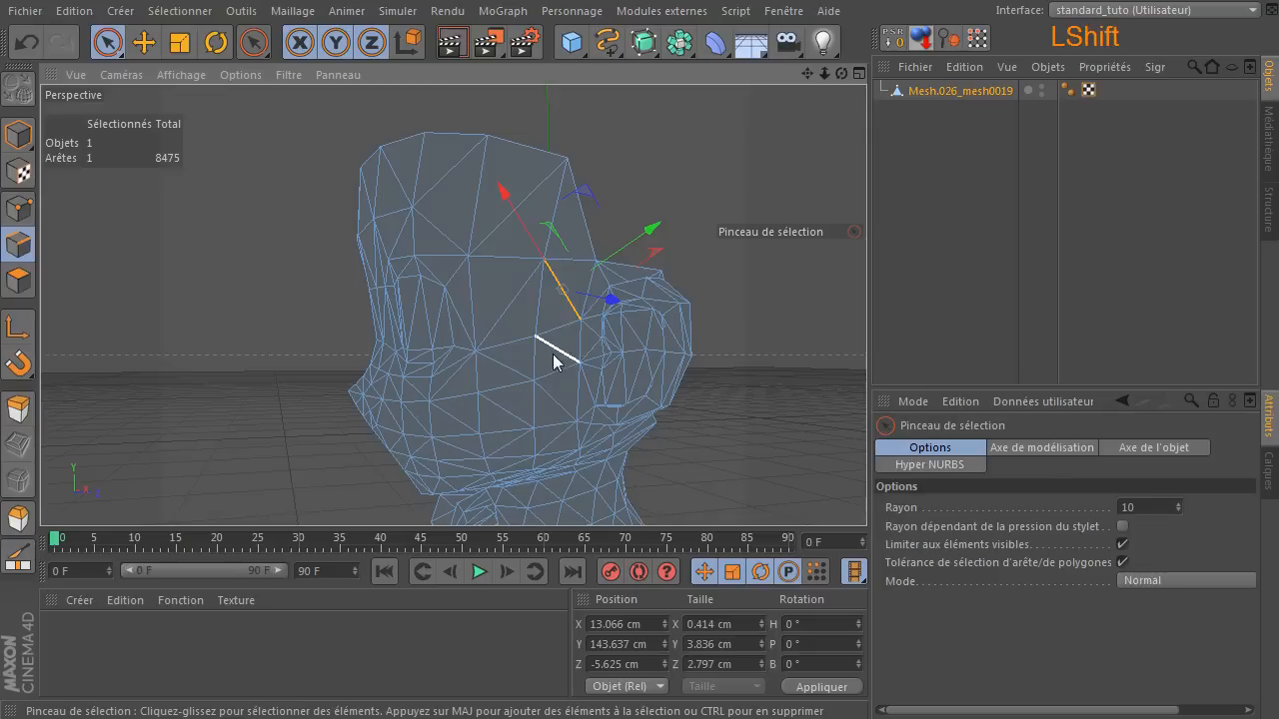
shift+click(555, 354)
shift+click(560, 405)
shift+click(558, 436)
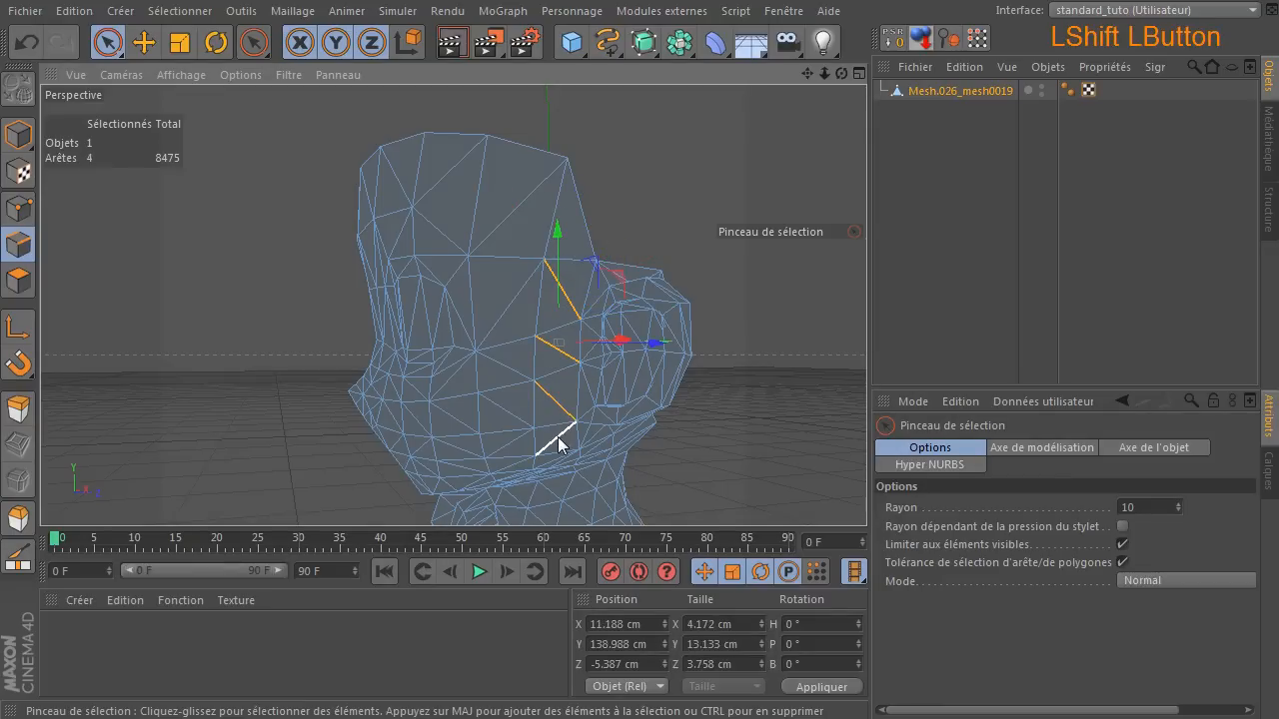
shift+click(506, 419)
shift+click(507, 368)
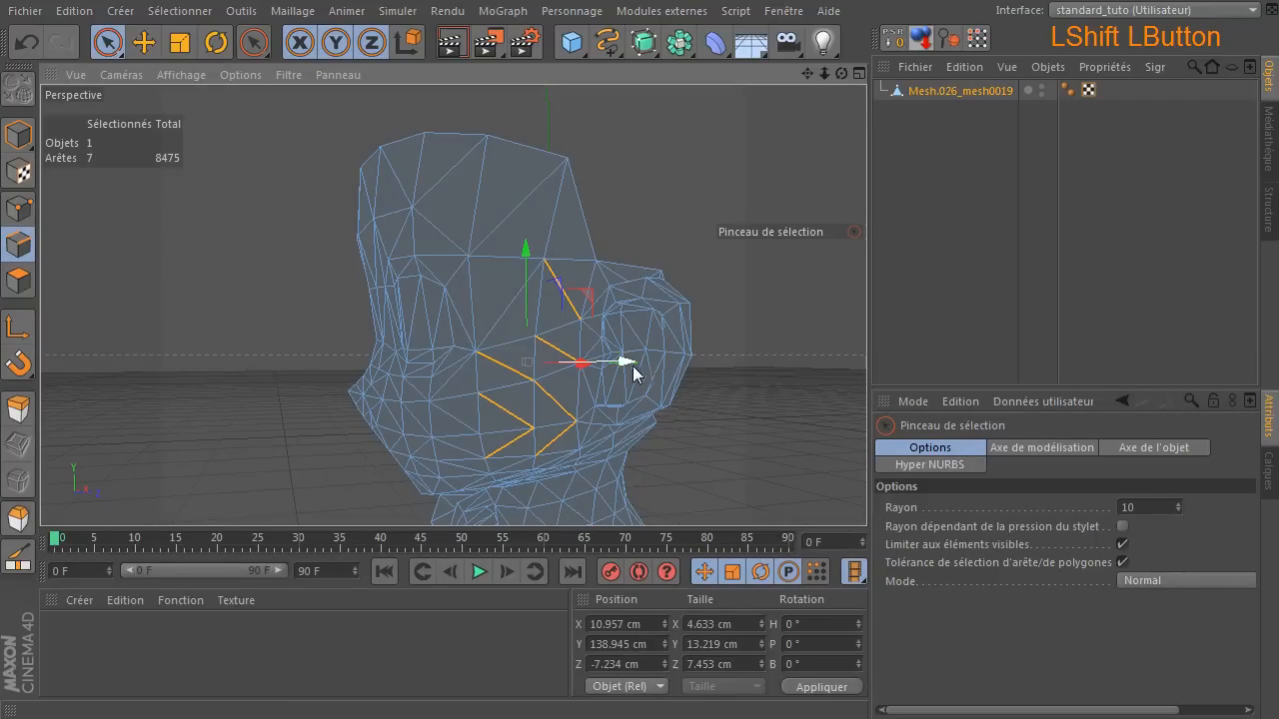
shift+click(520, 203)
shift+click(540, 415)
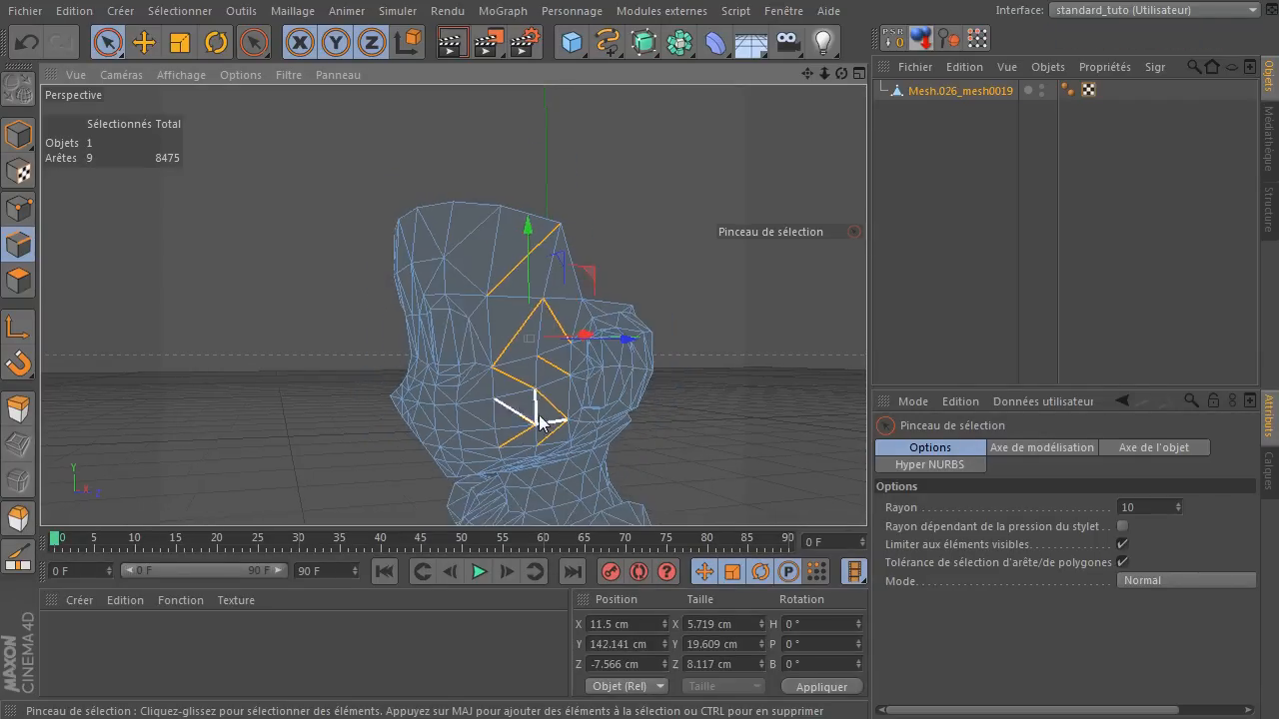
scroll(538, 414, up, 5)
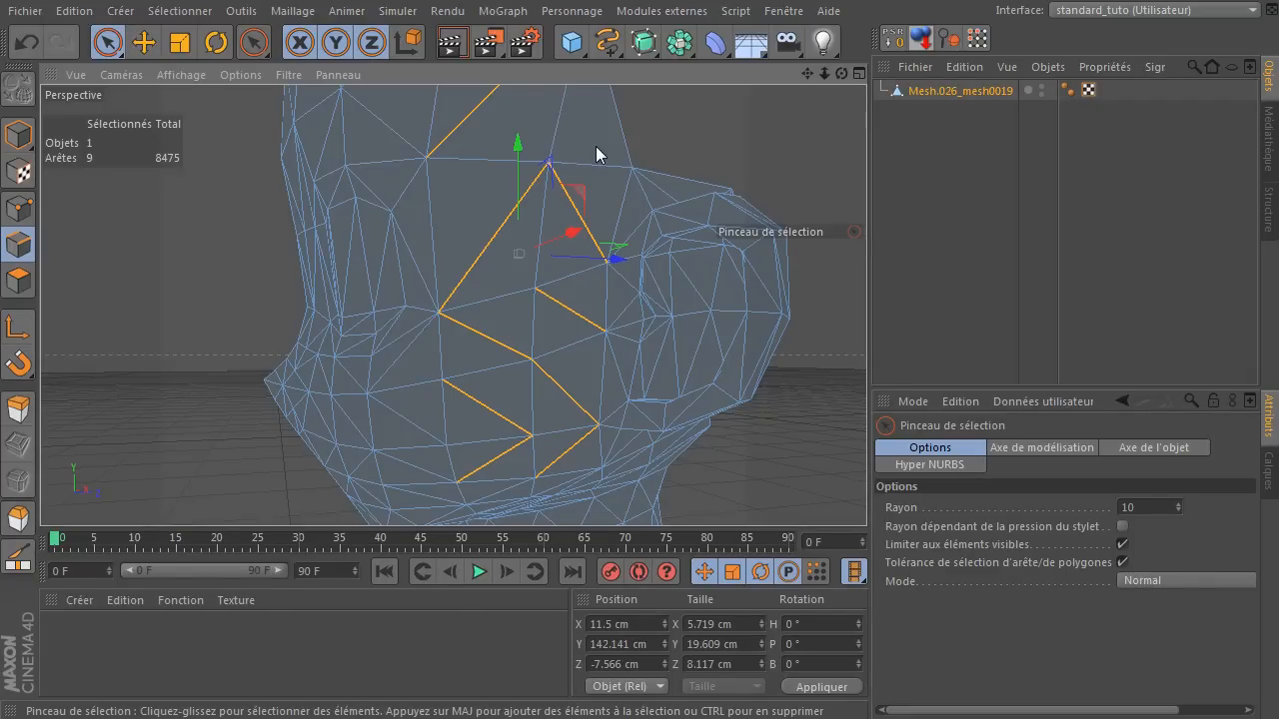
key(Delete)
Select the three diagonal edges above, beside and below the eye's outer corner and dissolve them.
scroll(523, 205, down, 3)
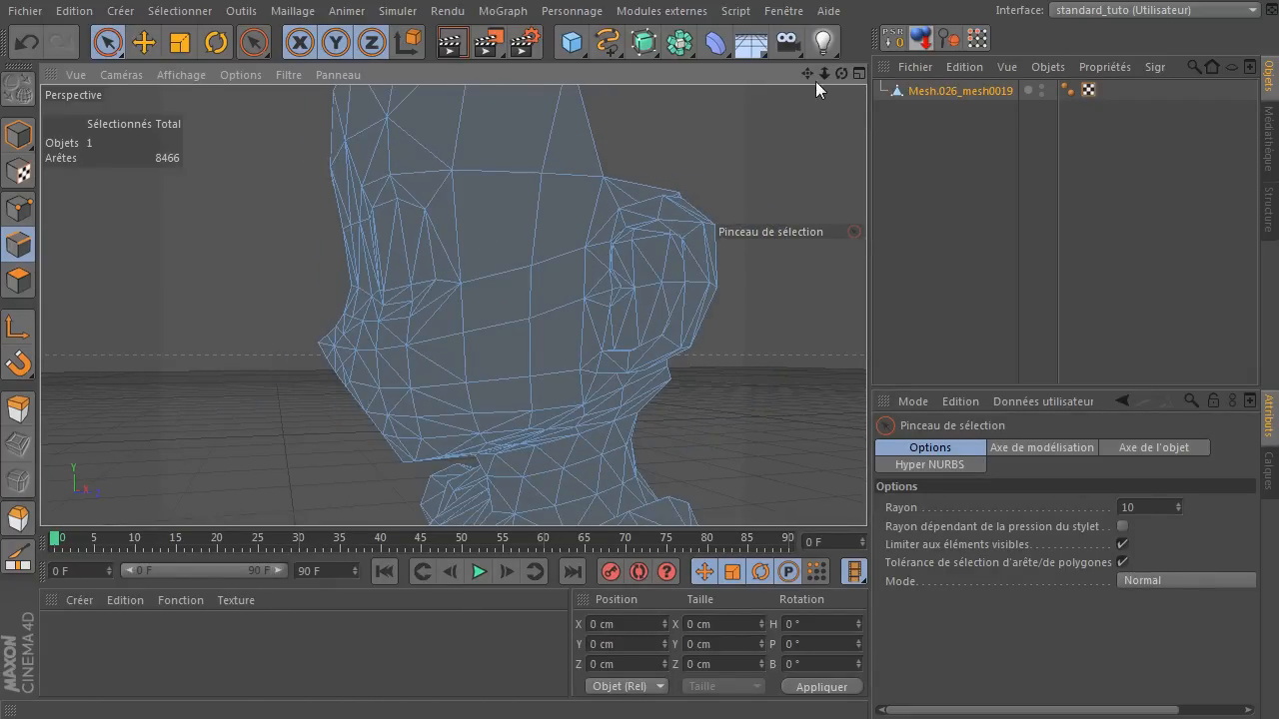
drag(803, 70, 807, 109)
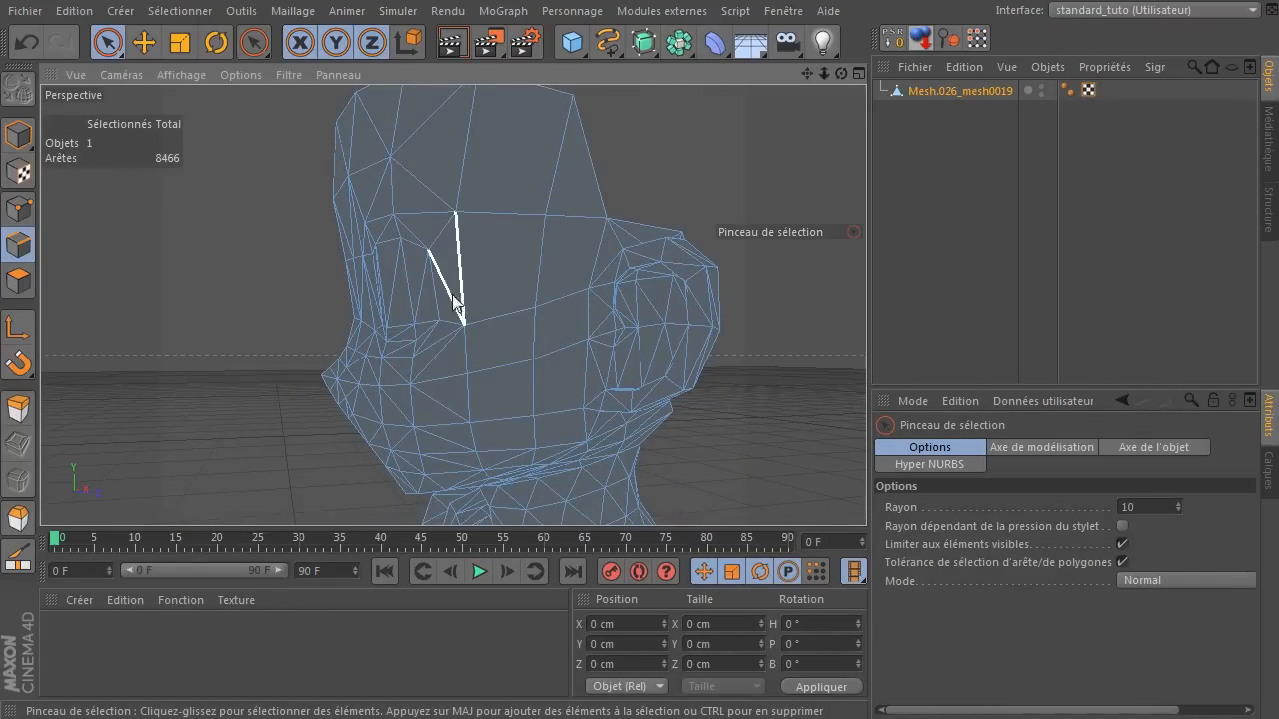
scroll(440, 299, up, 2)
scroll(432, 292, up, 1)
click(397, 198)
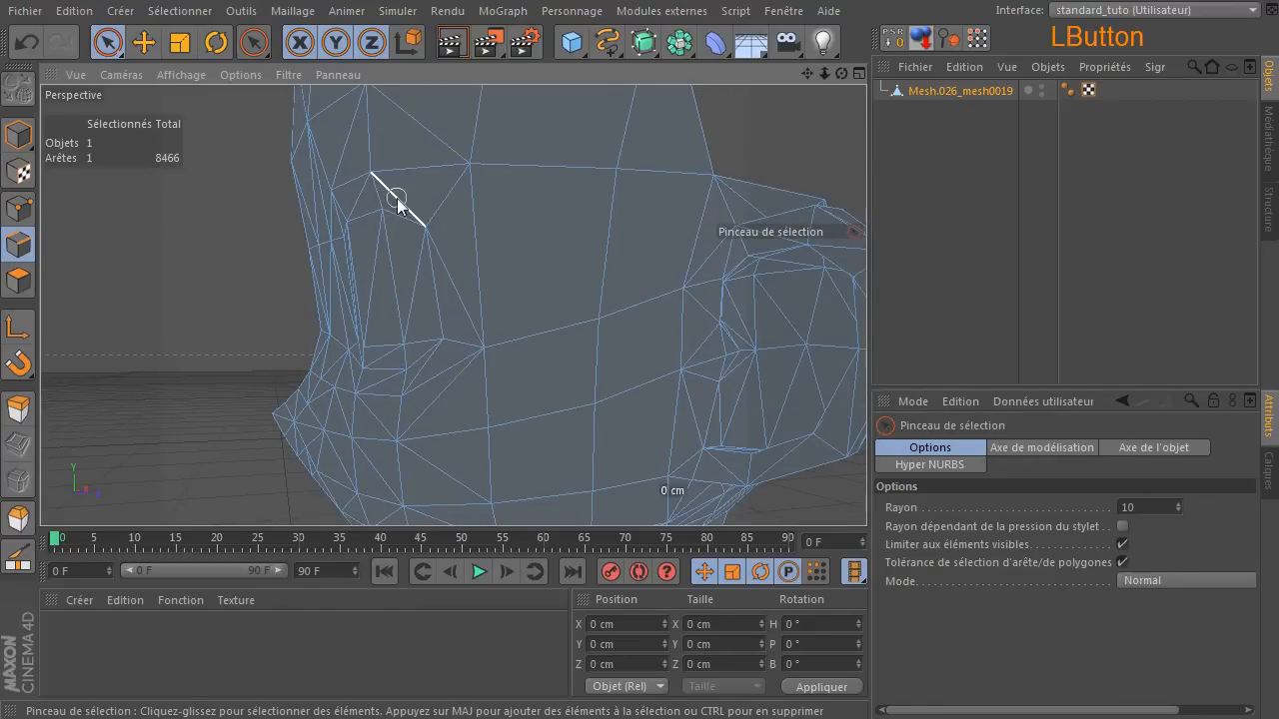
shift+drag(462, 300, 440, 372)
key(Delete)
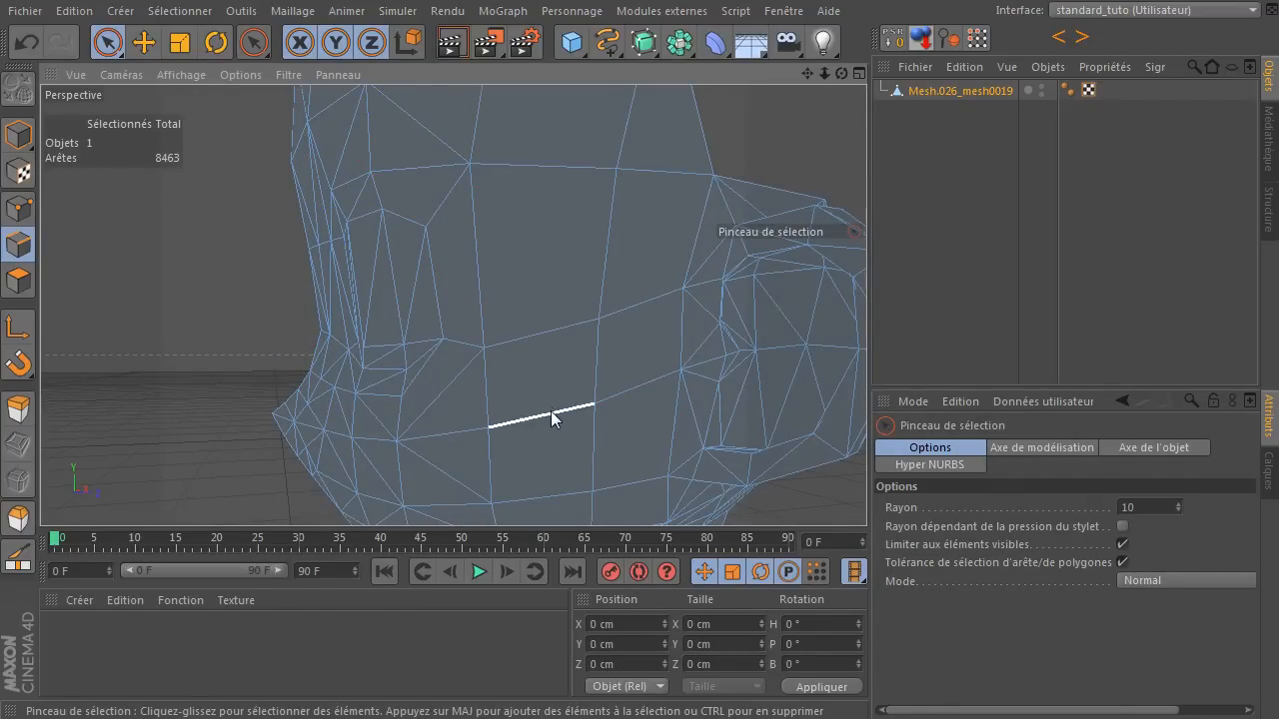
Dissolve the diagonal edge in the upper eyelid band and the one above the eye's inner corner.
drag(841, 73, 660, 167)
drag(547, 246, 558, 245)
key(Delete)
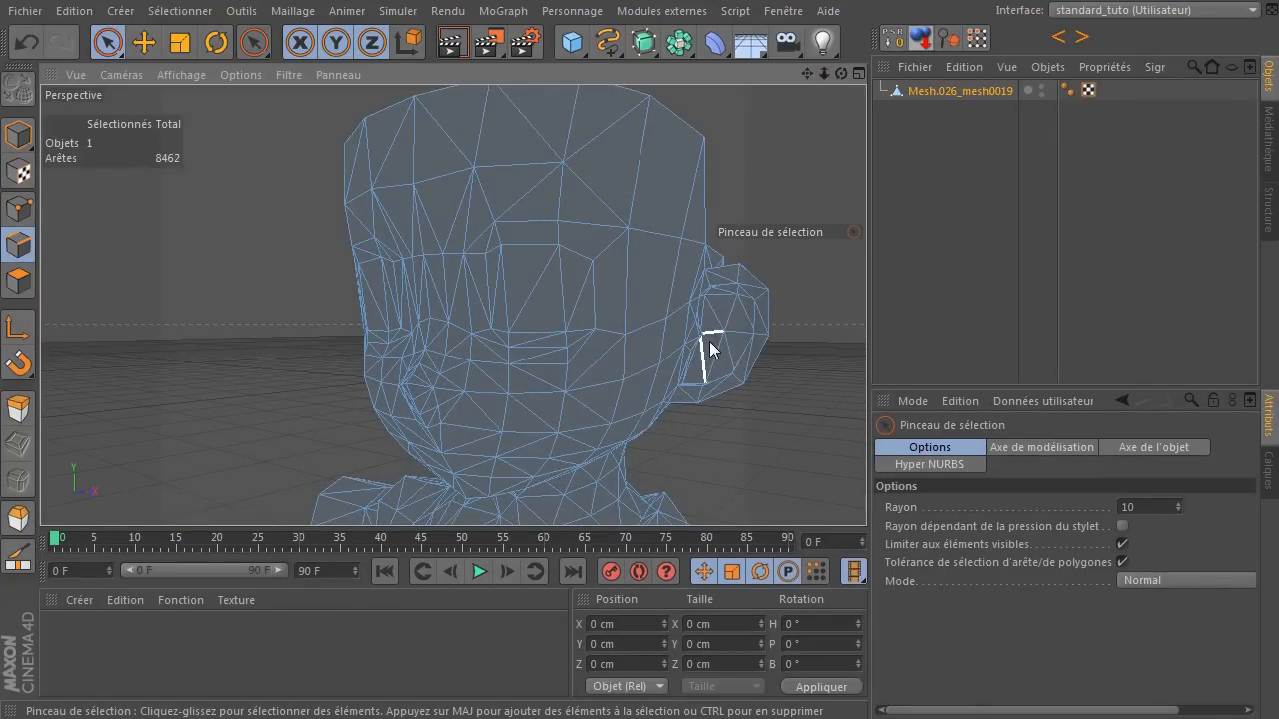
scroll(485, 250, up, 3)
click(488, 244)
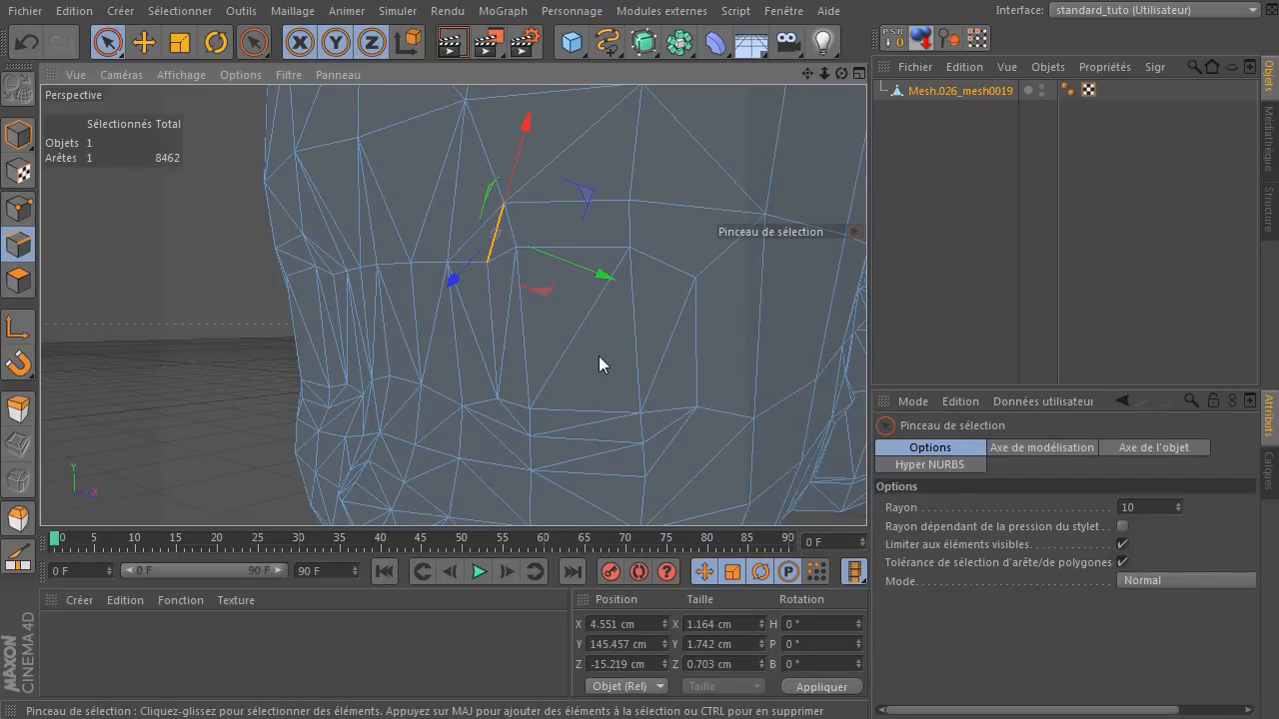
key(Delete)
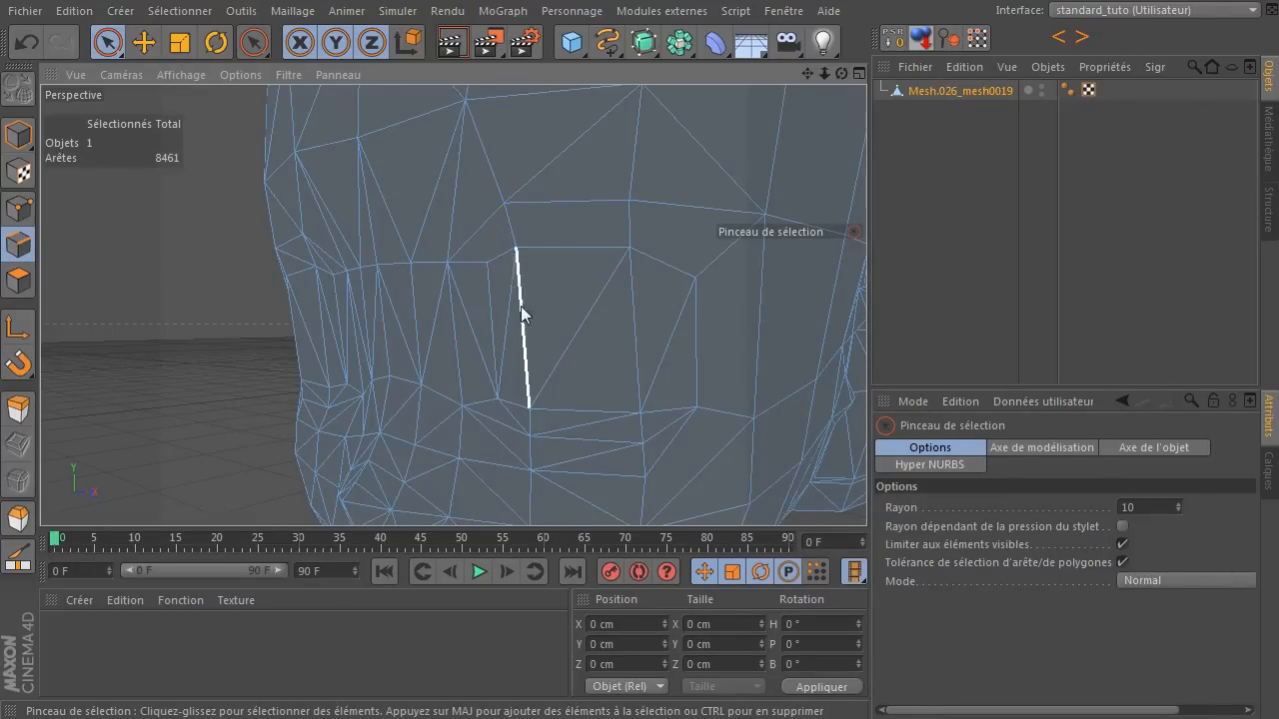
Dissolve the diagonal edge between the nose and the eye's inner corner, and the one just below that corner.
click(470, 305)
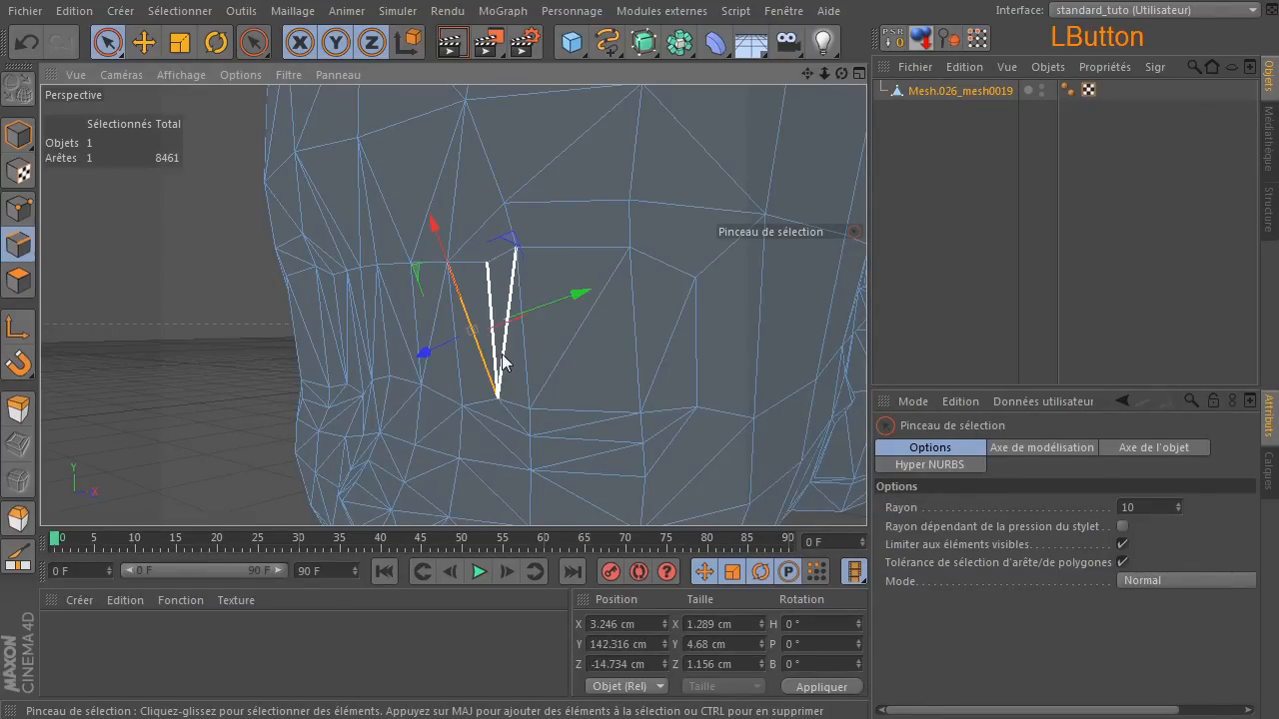
key(Delete)
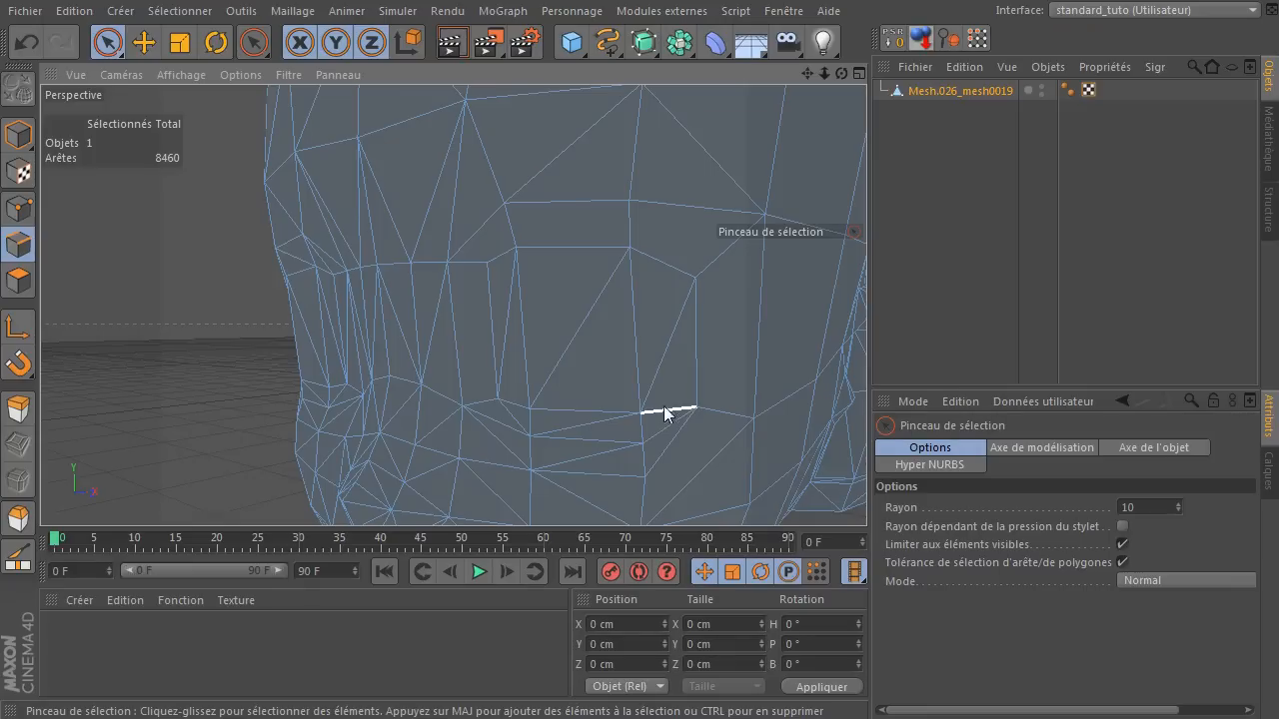
click(495, 423)
key(Delete)
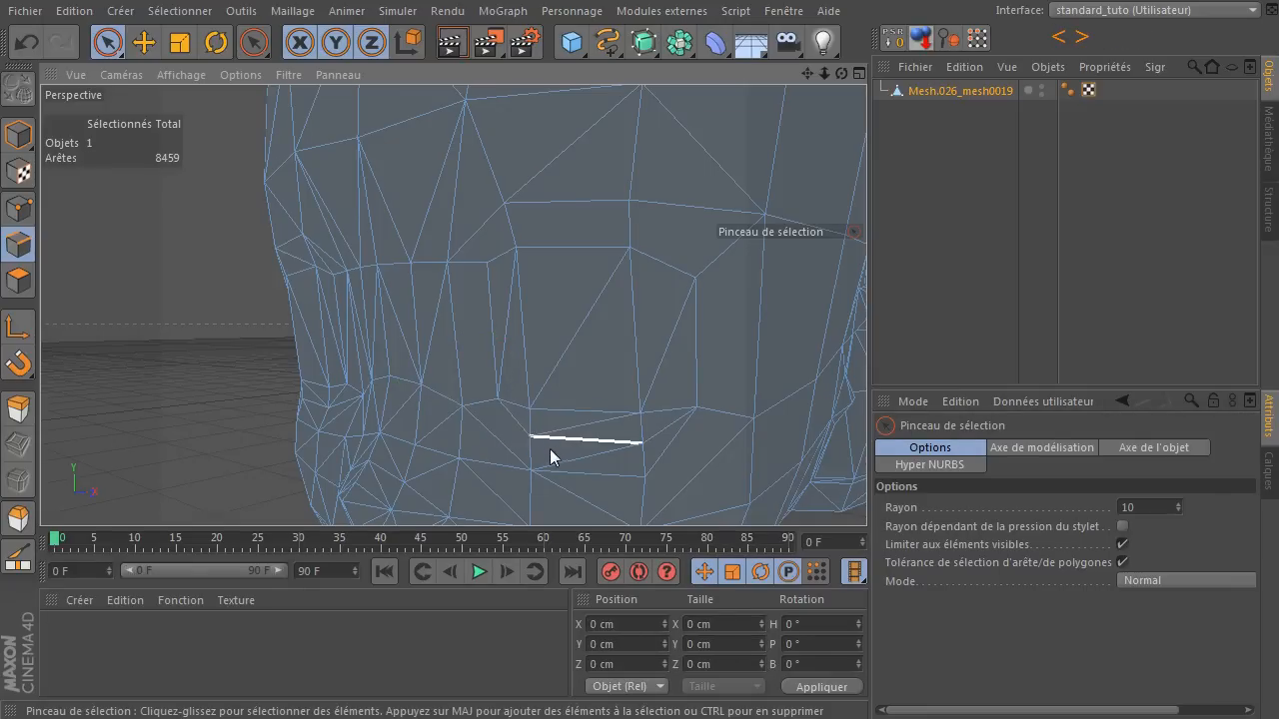
Select the lowest diagonal edge in the band under the eye and dissolve it, keeping the horizontal edge above it.
click(567, 458)
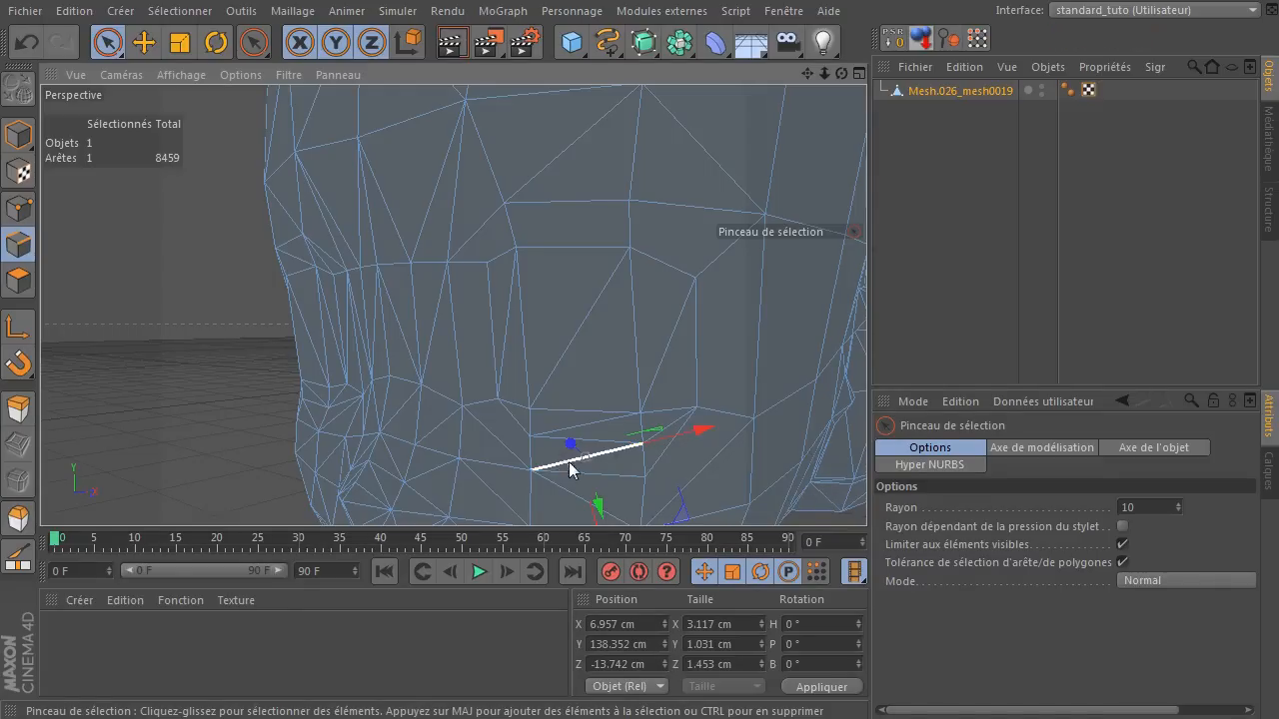
click(597, 441)
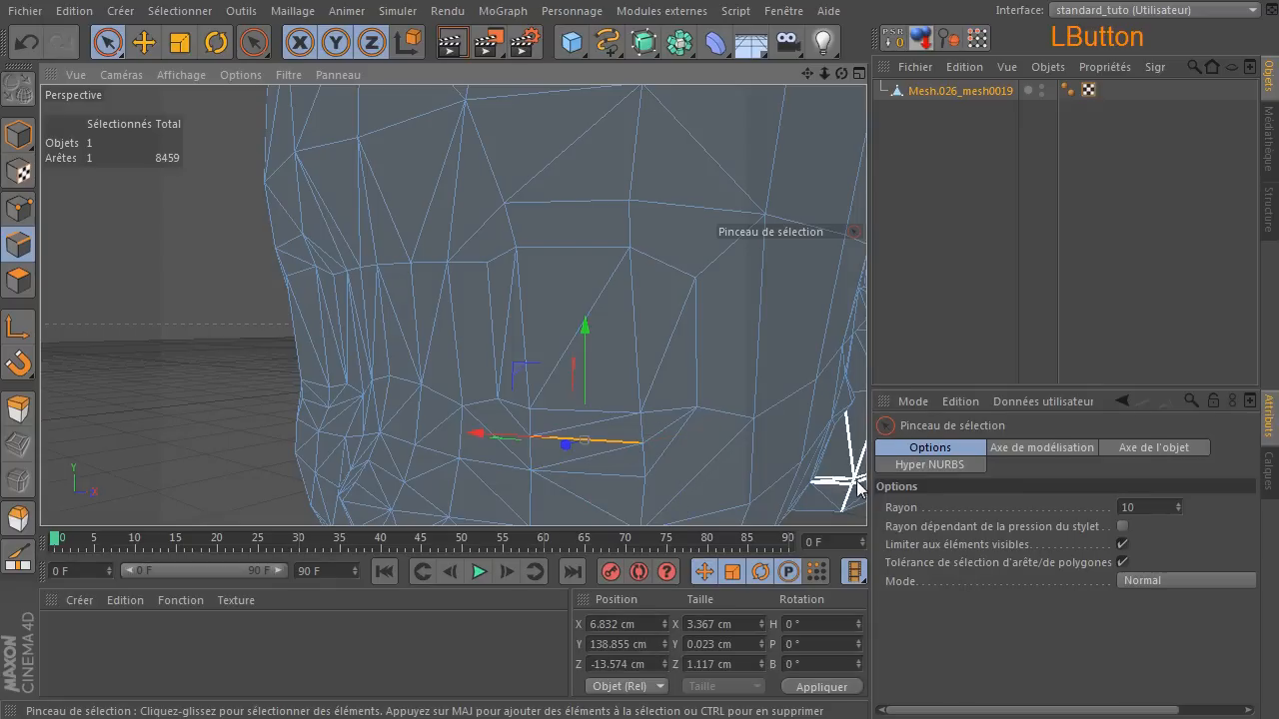
click(591, 457)
key(Delete)
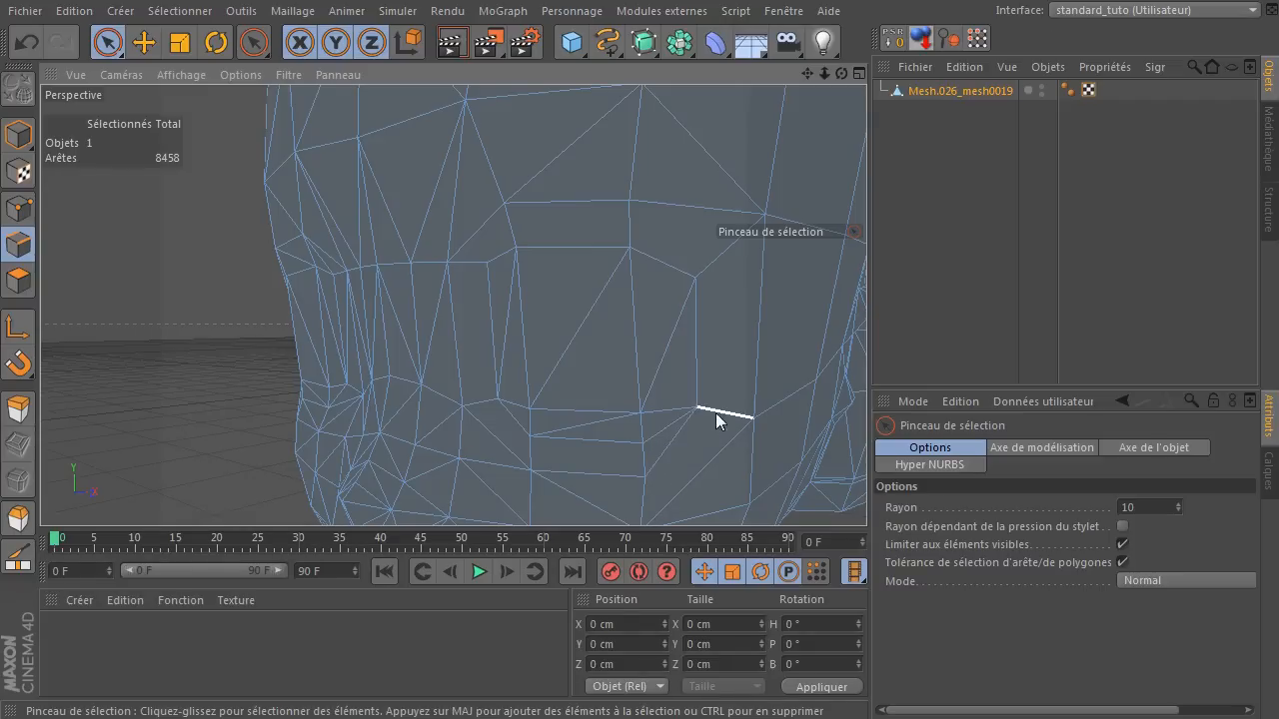
Dissolve the three diagonal edges crossing the eye area at its outer side, centre and inner side.
mouse_move(841, 74)
mouse_down()
mouse_move(870, 76)
mouse_move(819, 76)
mouse_move(860, 76)
mouse_move(842, 89)
mouse_up()
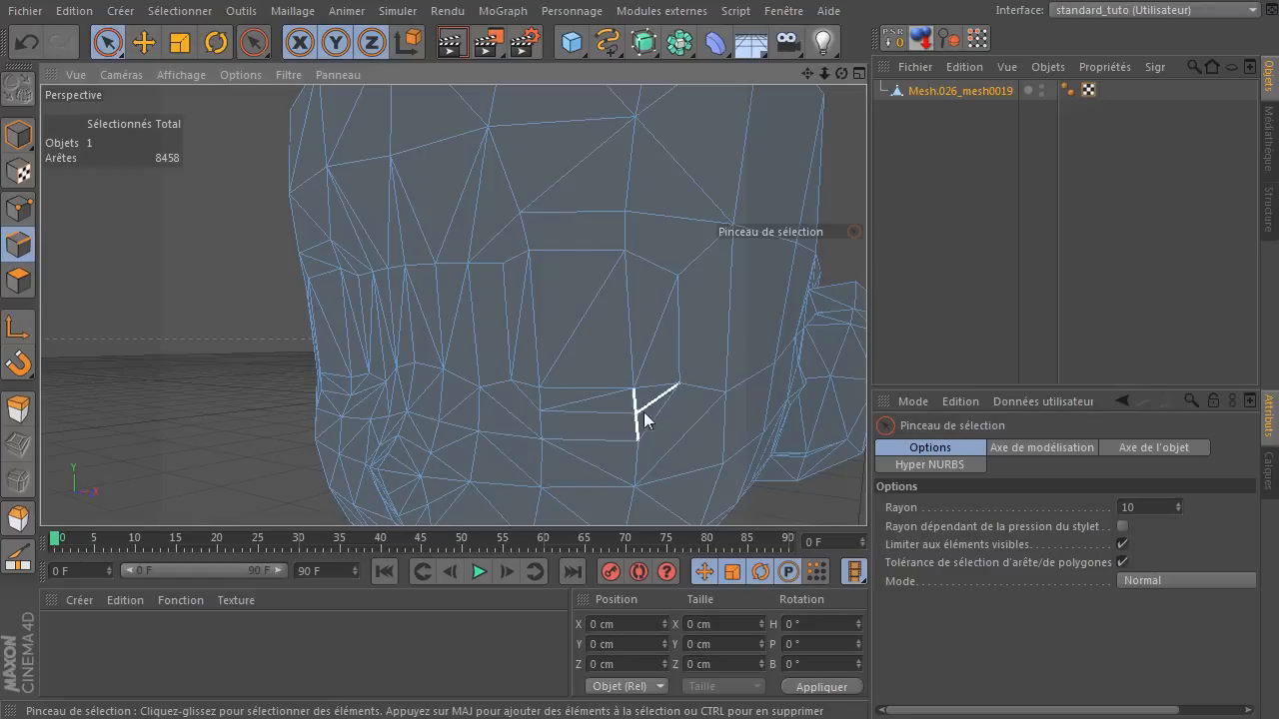
click(647, 335)
key(less)
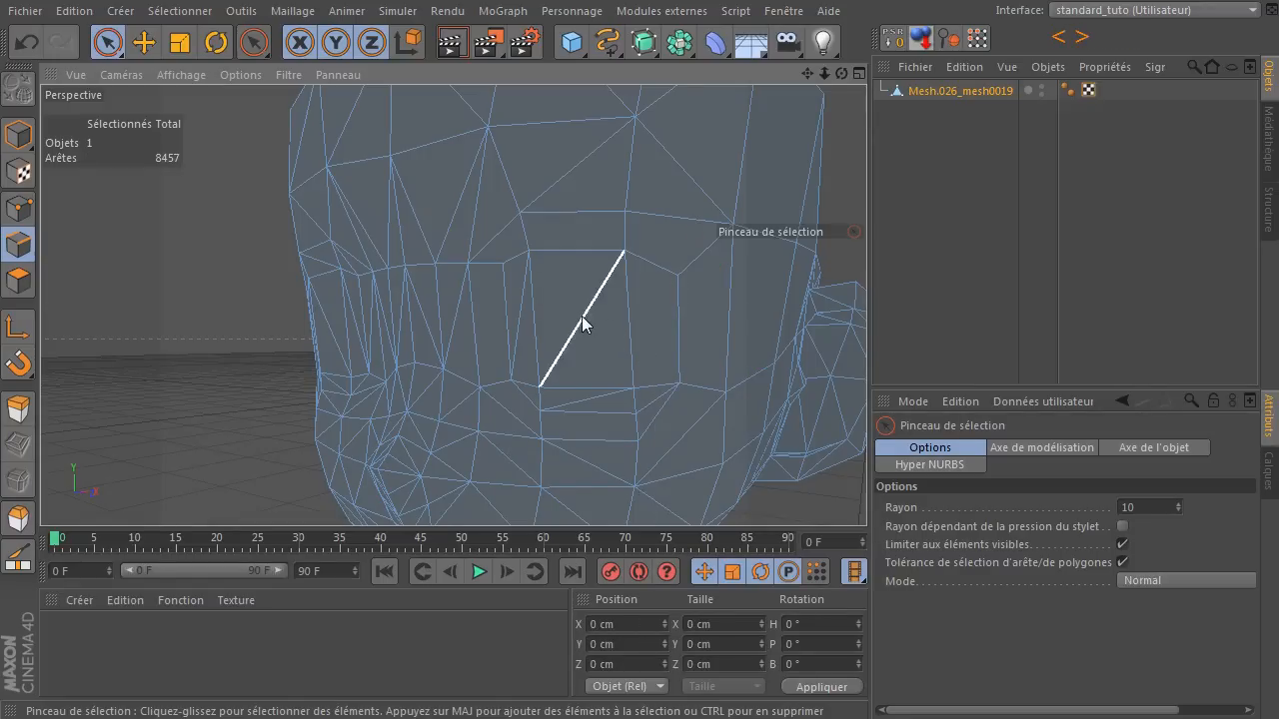
click(583, 317)
key(less)
click(521, 318)
key(less)
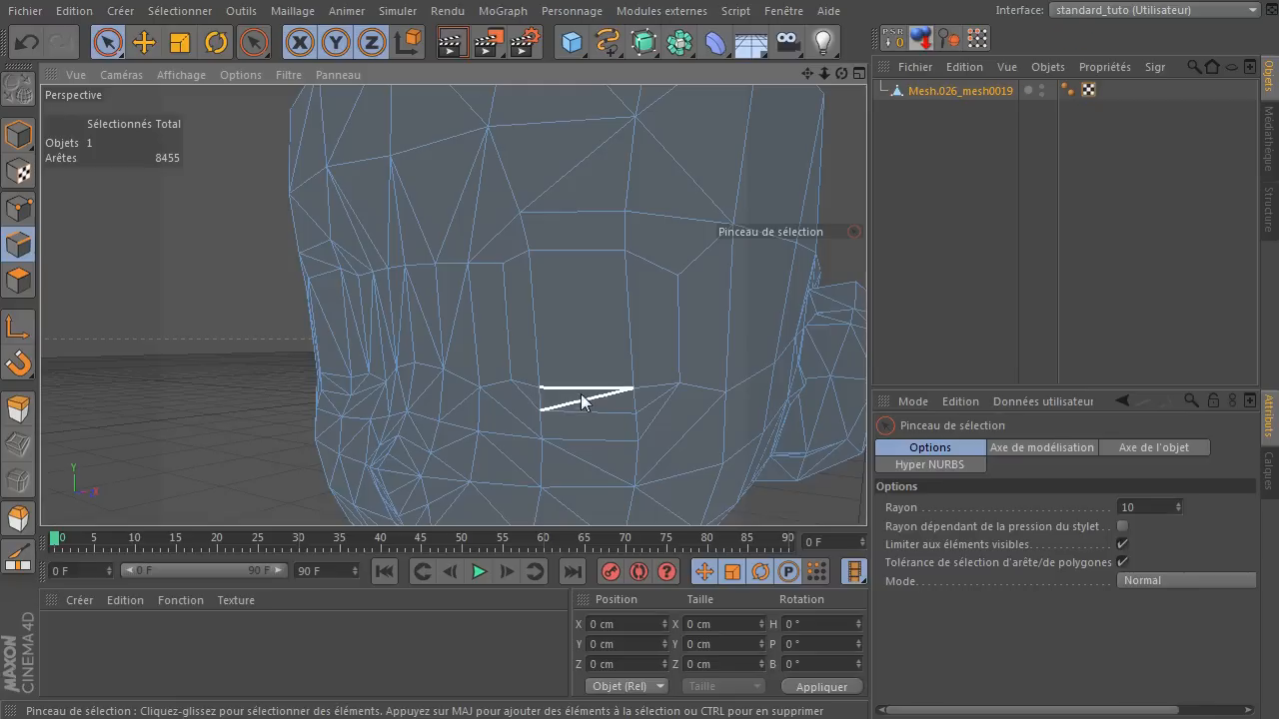
Dissolve the diagonal edge in the thin band directly under the eye.
click(586, 399)
key(less)
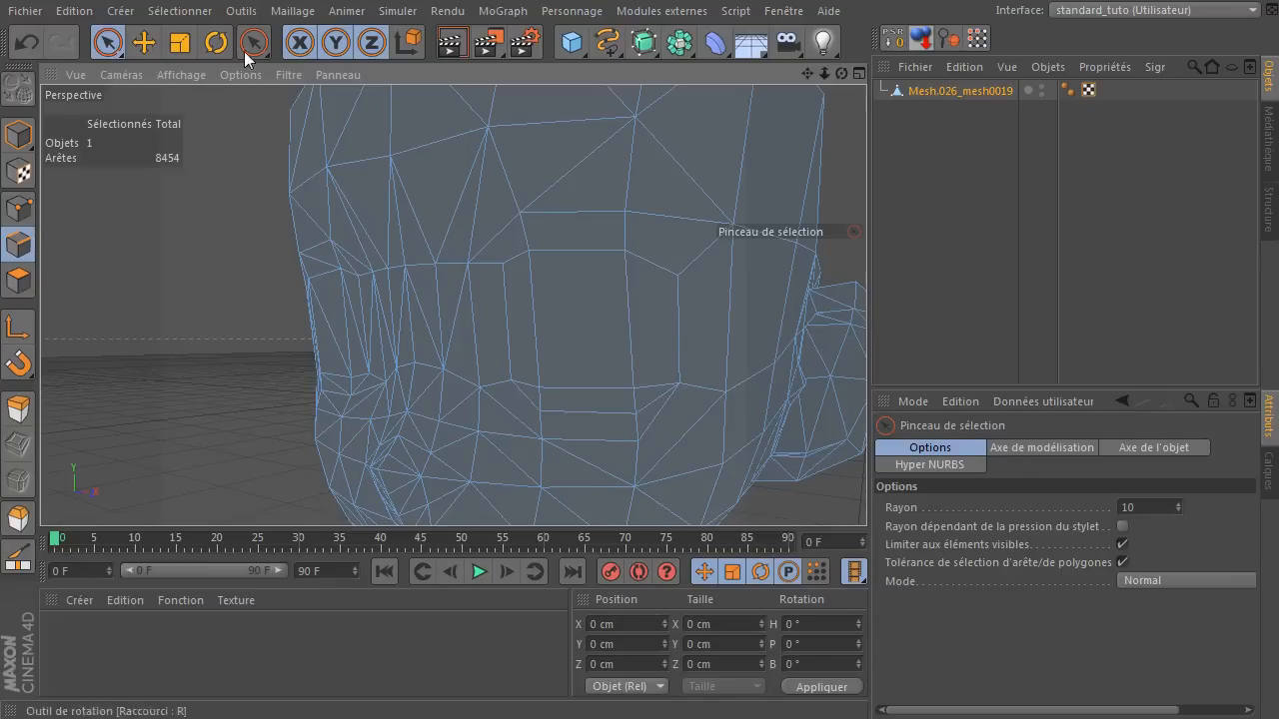
Undo the series of edge dissolves around the eye, cheek and face, and clear the edge selection.
click(30, 41)
click(30, 41)
click(30, 41)
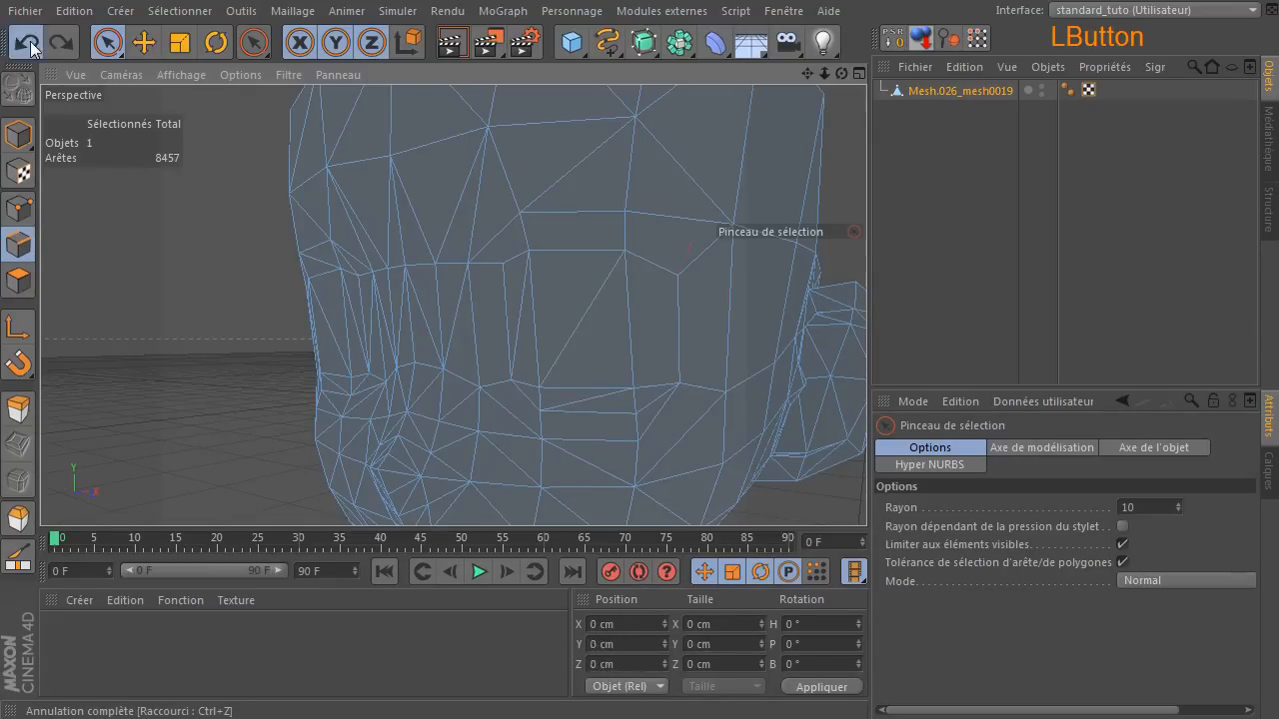
click(30, 40)
click(30, 41)
click(30, 41)
click(30, 41)
click(30, 41)
click(30, 41)
click(30, 41)
click(30, 41)
click(29, 41)
click(94, 237)
mouse_move(842, 74)
mouse_down()
mouse_move(739, 80)
mouse_move(822, 80)
mouse_up()
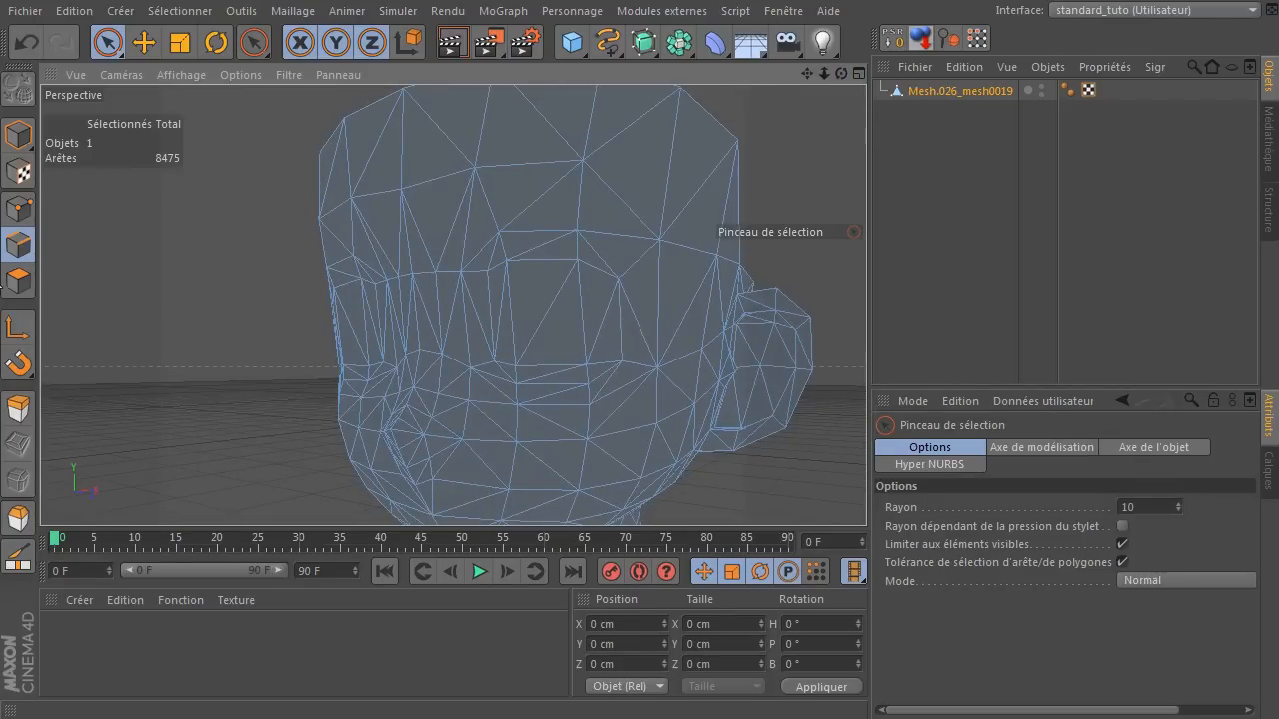
In polygon mode, select the two triangles at the temple beside the eye's outer side and melt (Fusionner) them into one quad.
click(20, 284)
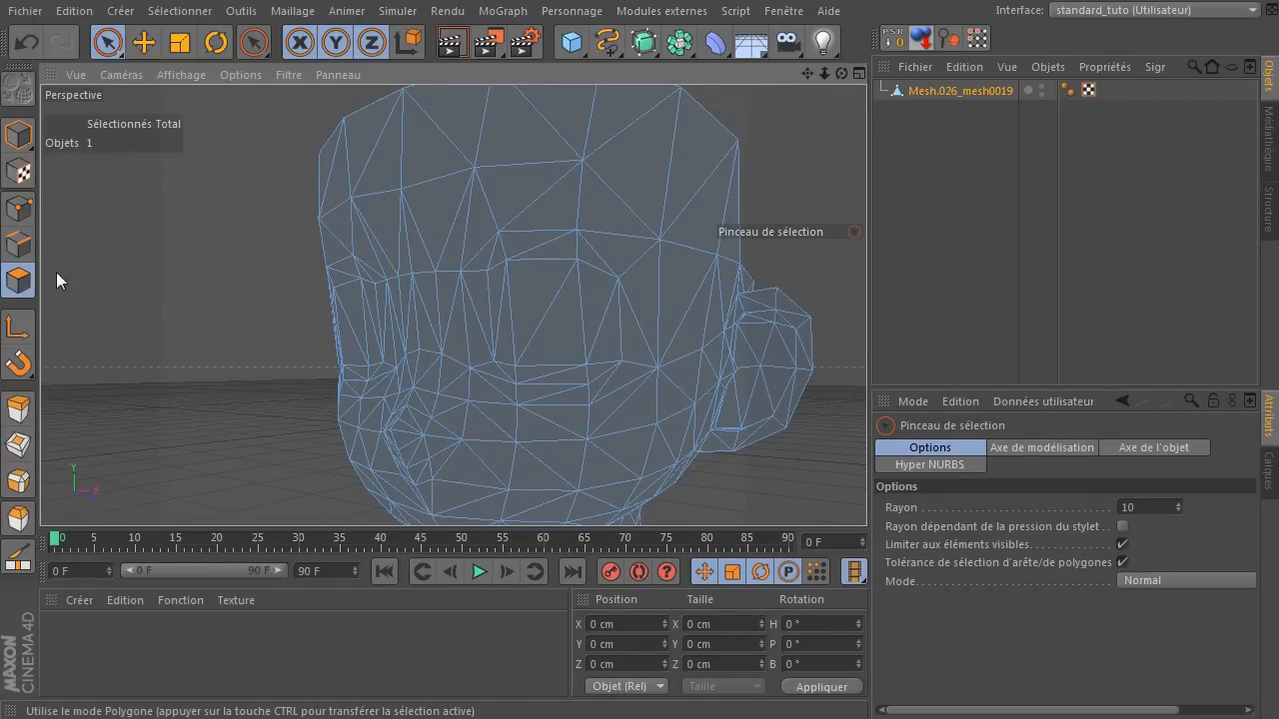
click(108, 42)
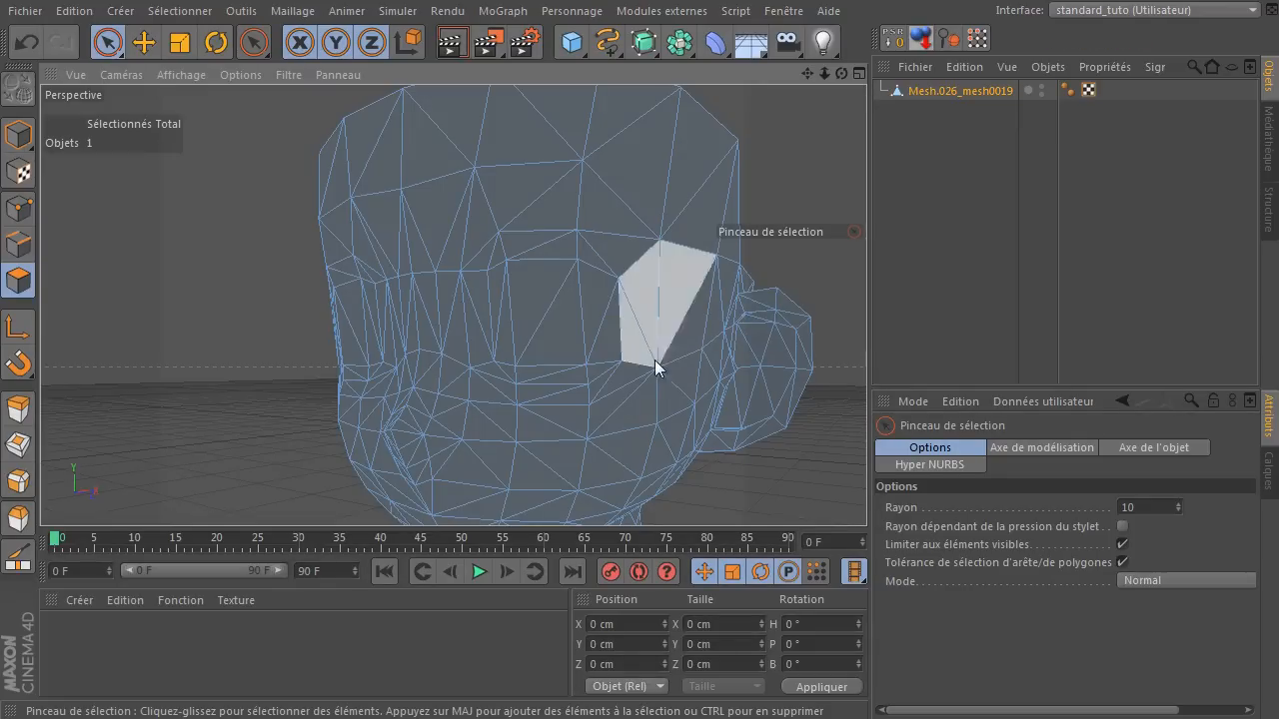
scroll(656, 364, up, 3)
click(692, 303)
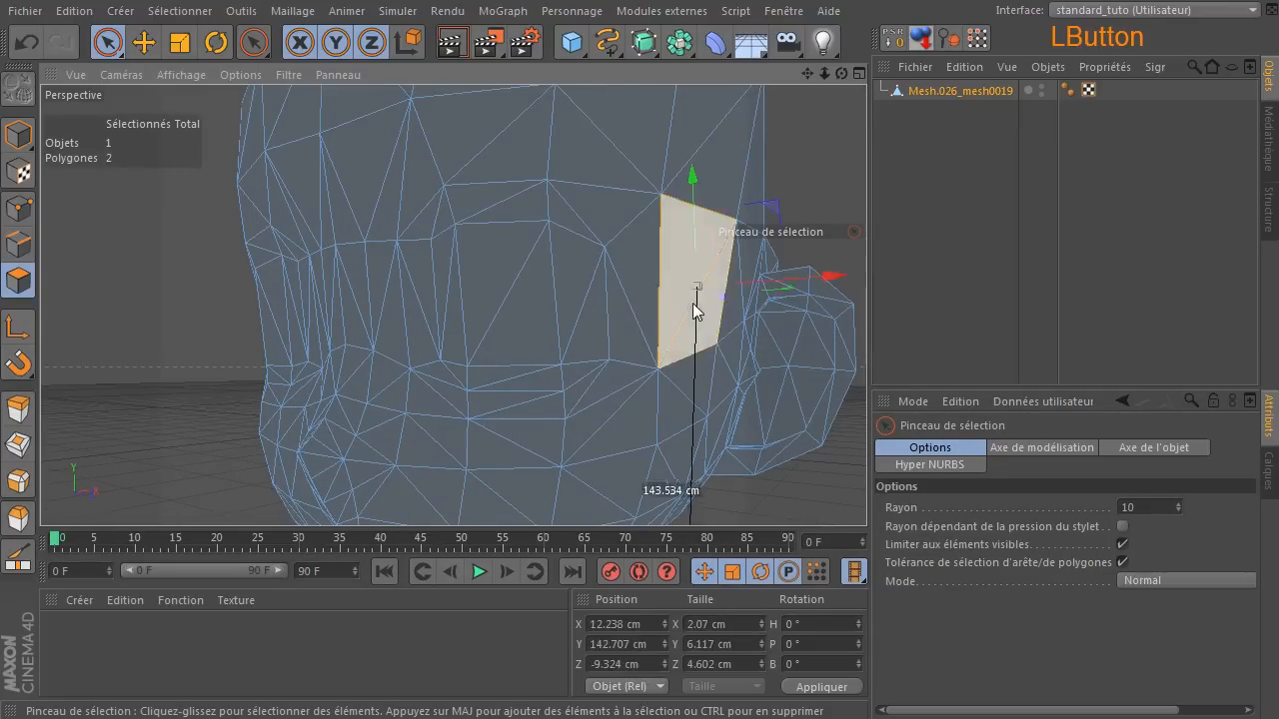
drag(844, 67, 453, 139)
click(293, 12)
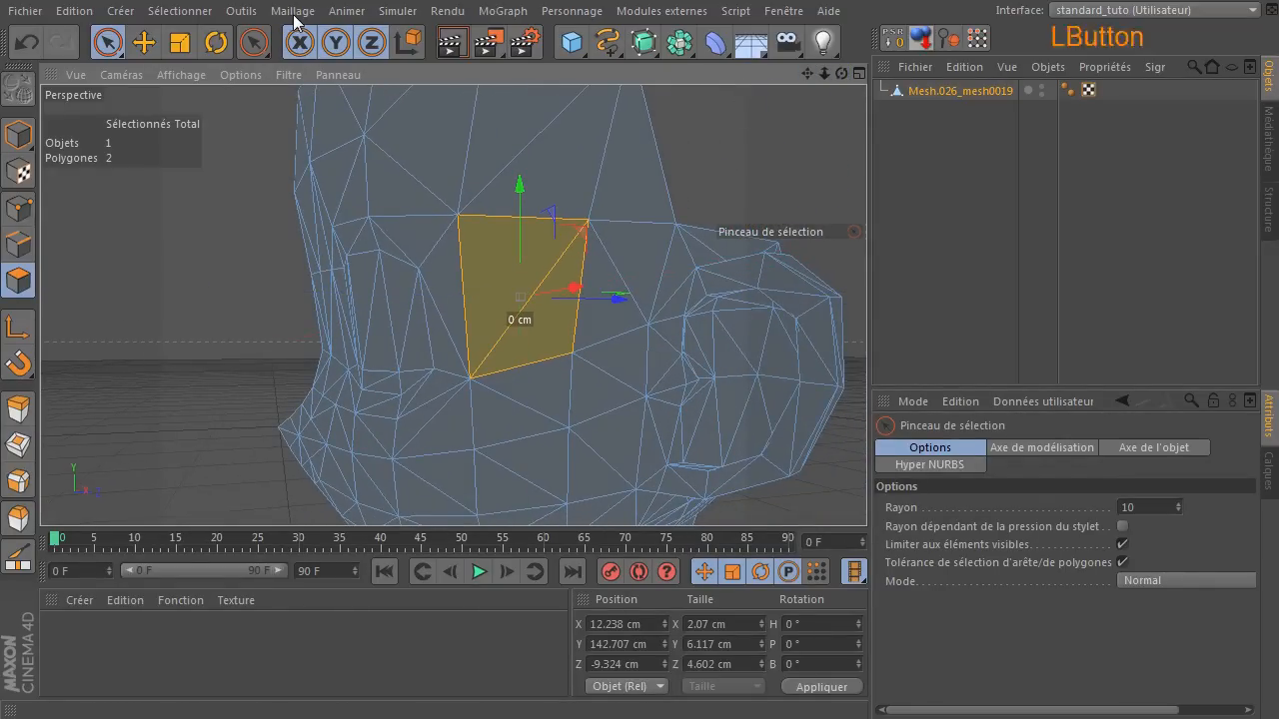
mouse_move(305, 58)
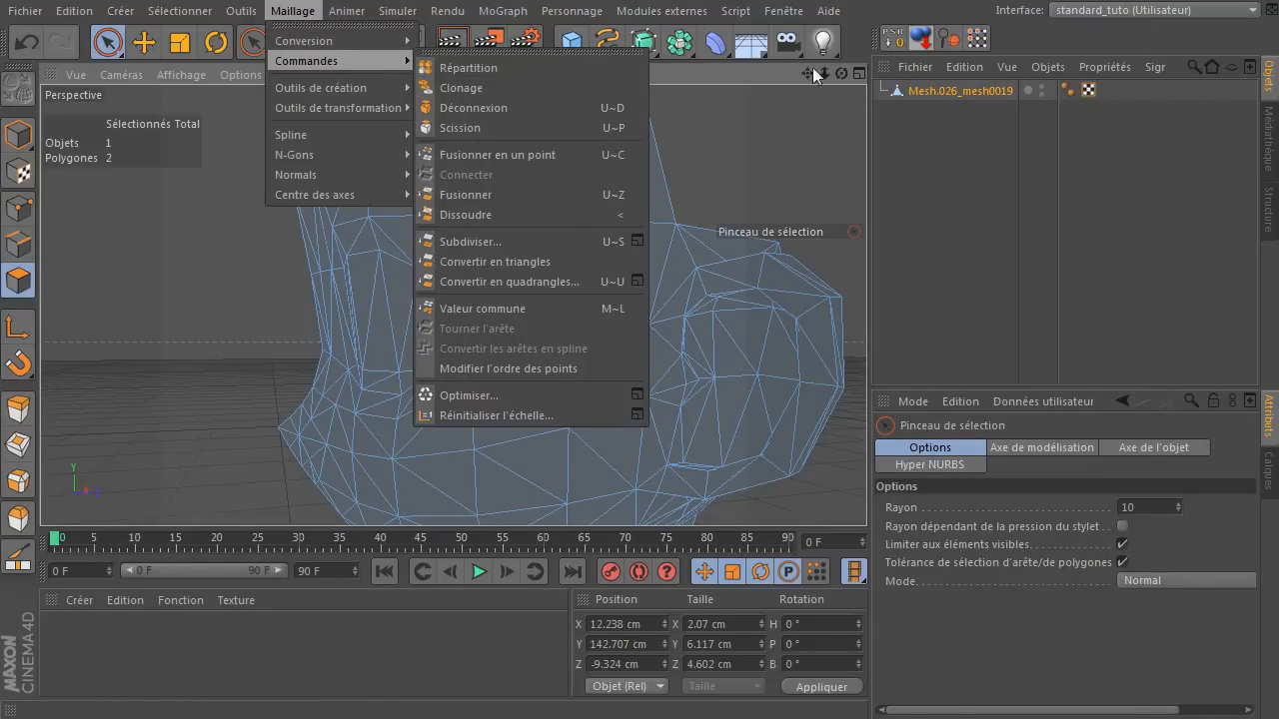
click(579, 192)
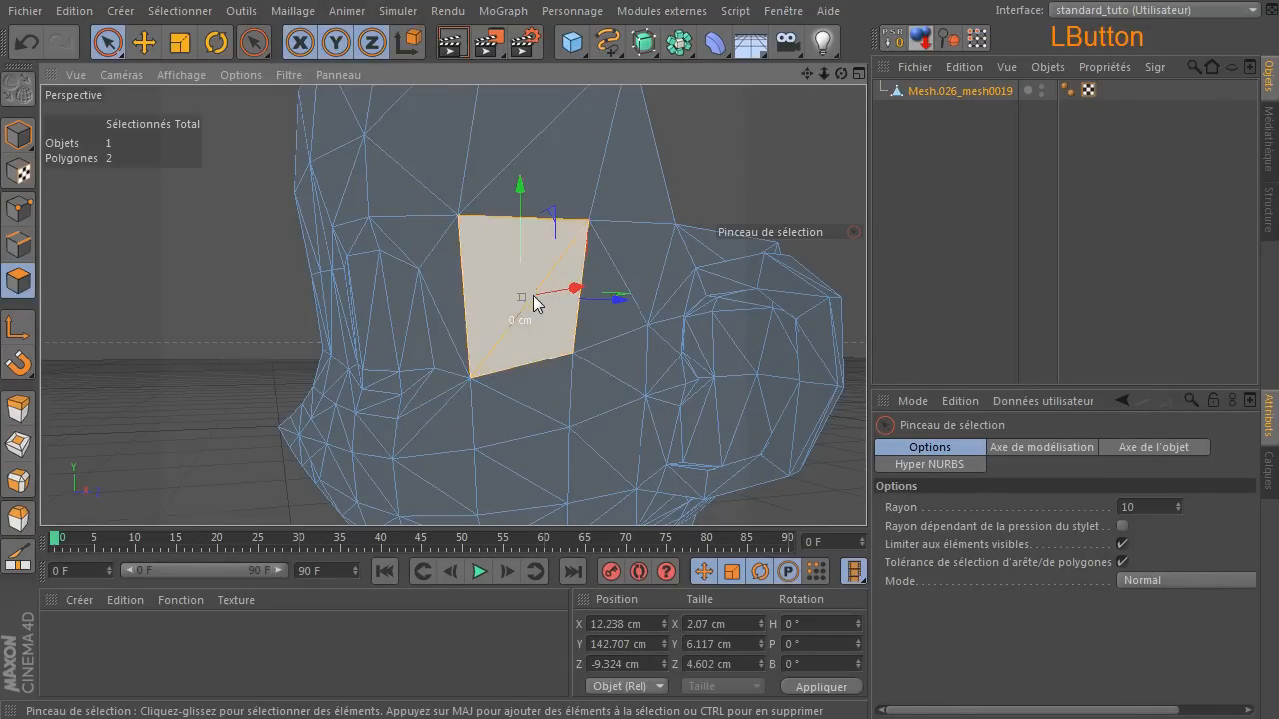
key(u)
key(z)
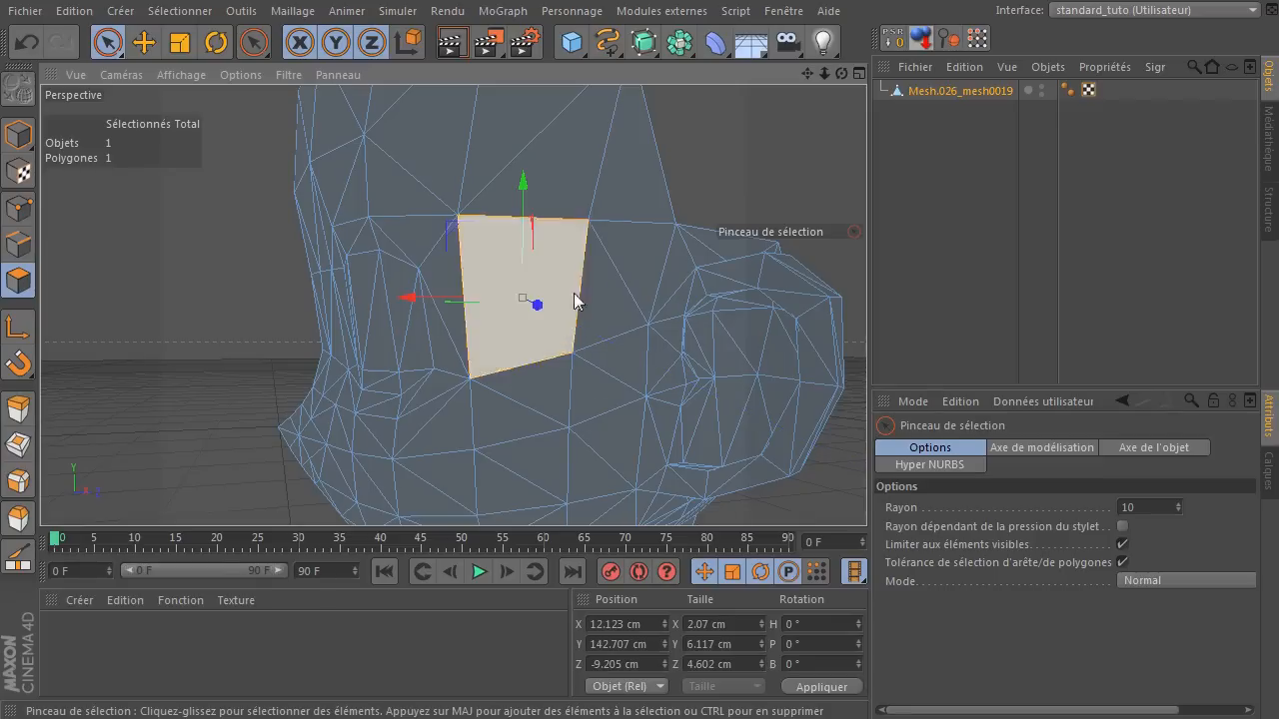
Melt three triangle pairs into quads: between temple and ear, just below it in front of the ear, and under the temple quad.
click(619, 282)
key(u)
key(z)
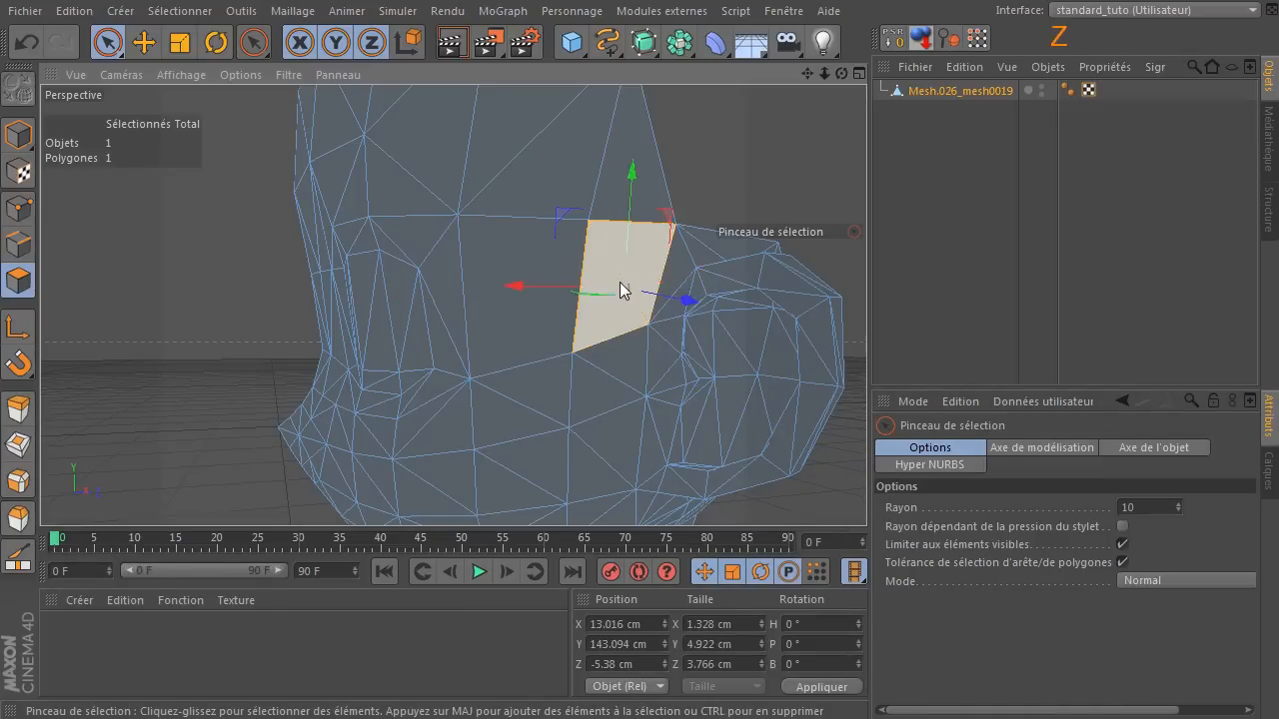
click(611, 380)
key(u)
key(z)
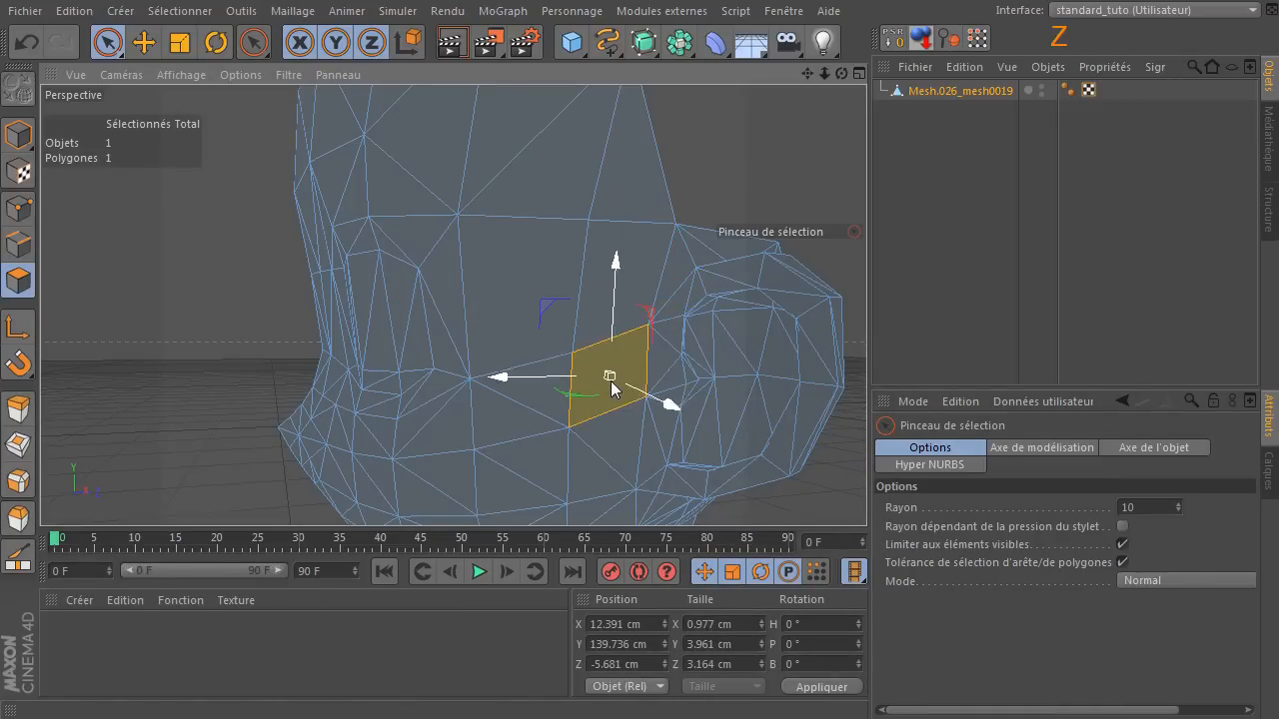
click(522, 409)
key(u)
key(z)
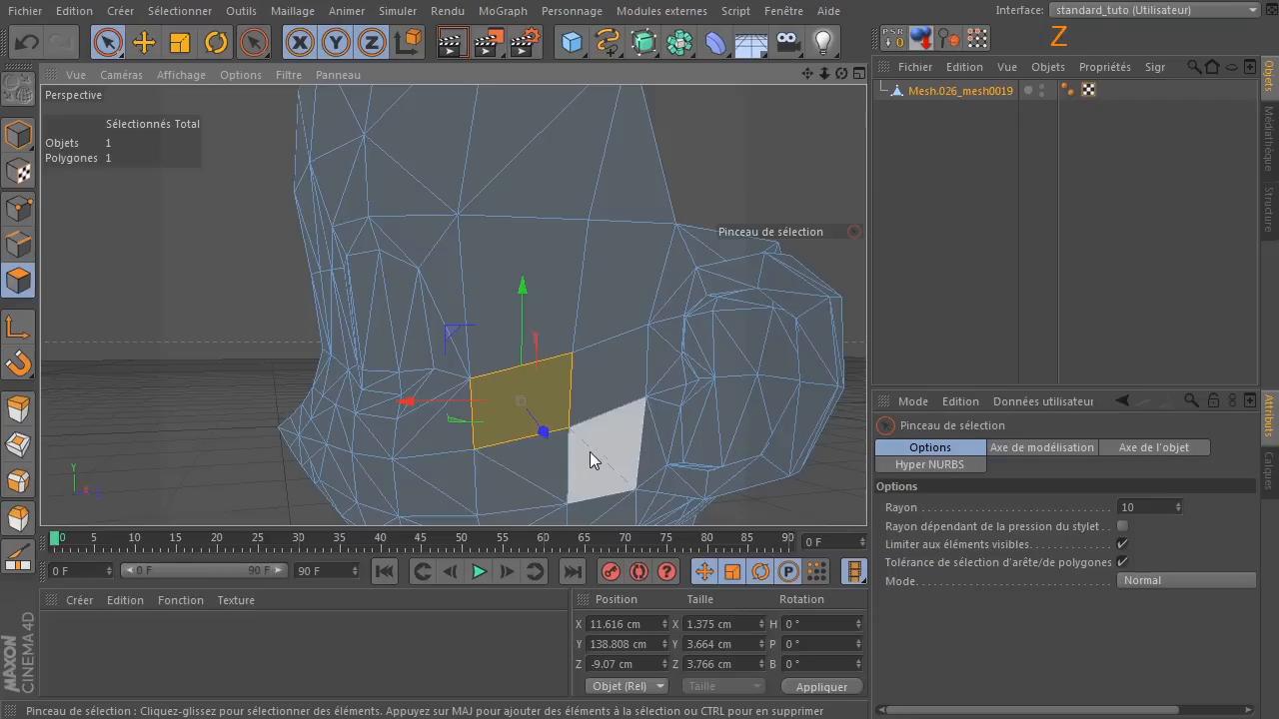
Melt the two neighbouring triangle pairs in the next cheek row down into quads.
click(595, 465)
click(593, 459)
key(u)
key(z)
click(522, 482)
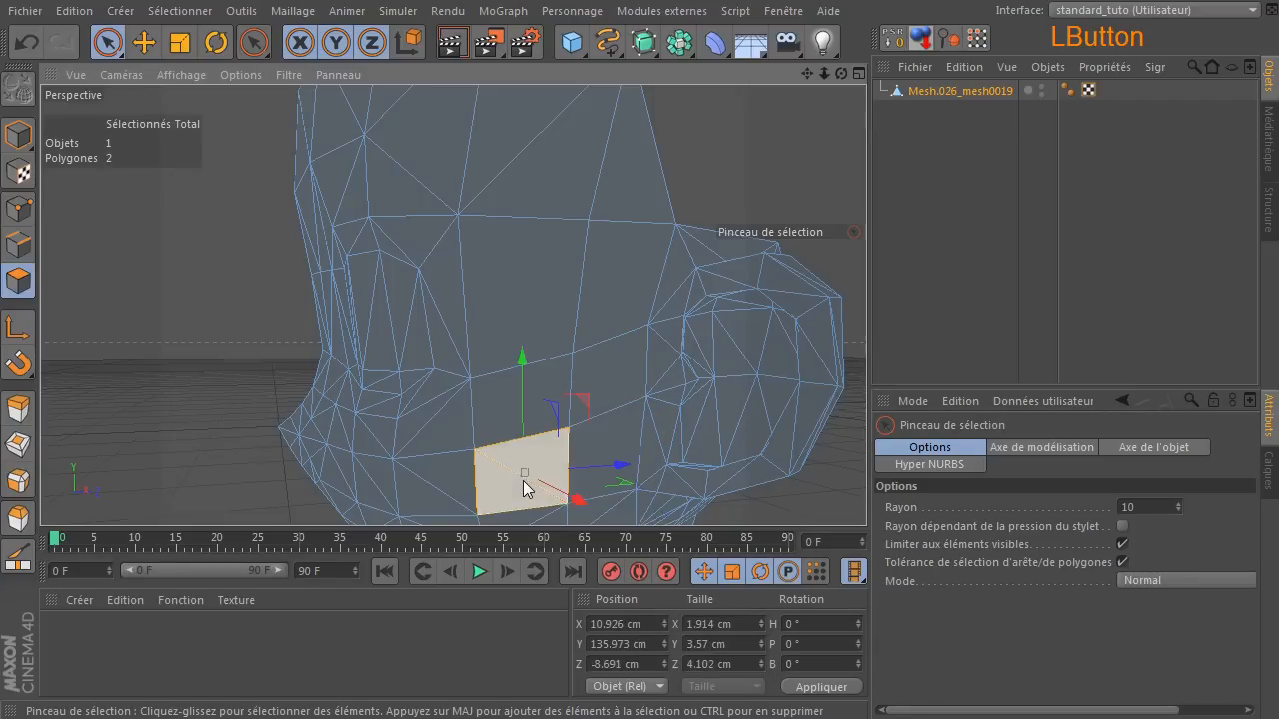
Melt the two large forehead triangles above the temple quad into one quad.
click(532, 147)
key(u)
key(z)
Melt the two stacked triangle pairs on the front cheek below the eye's outer corner into quads.
scroll(657, 350, down, 3)
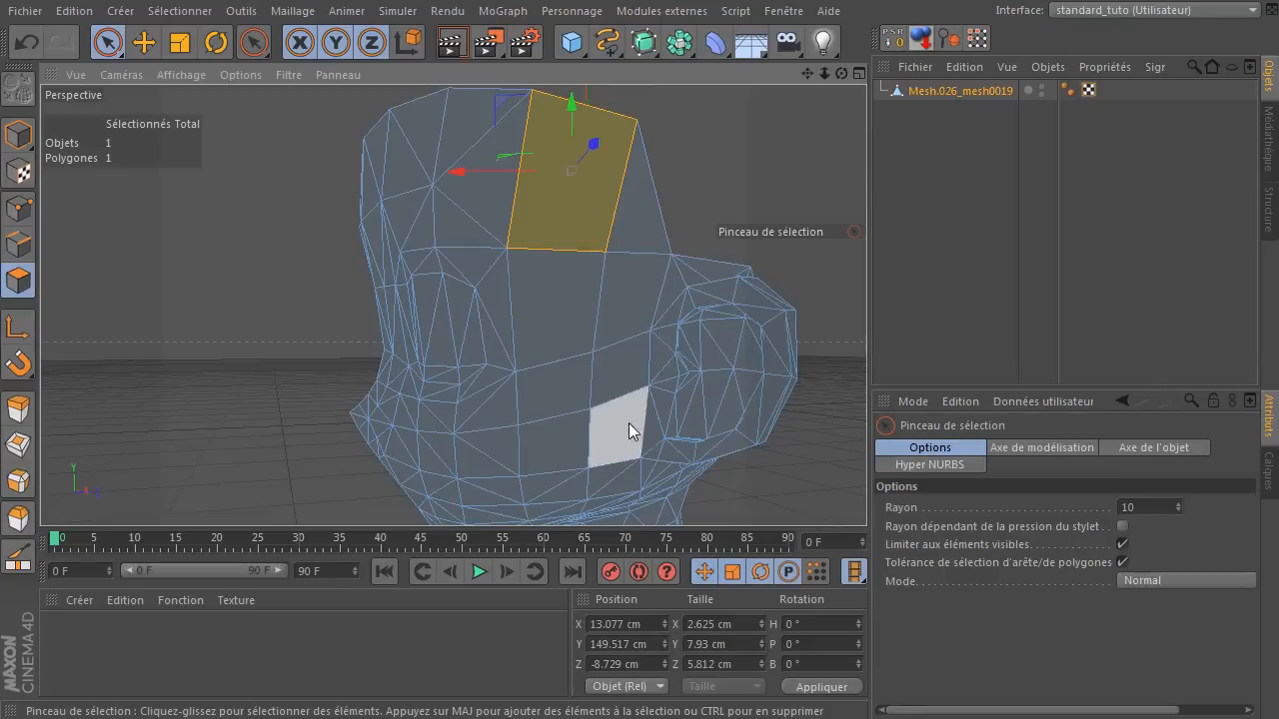
click(480, 421)
key(u)
key(z)
click(480, 457)
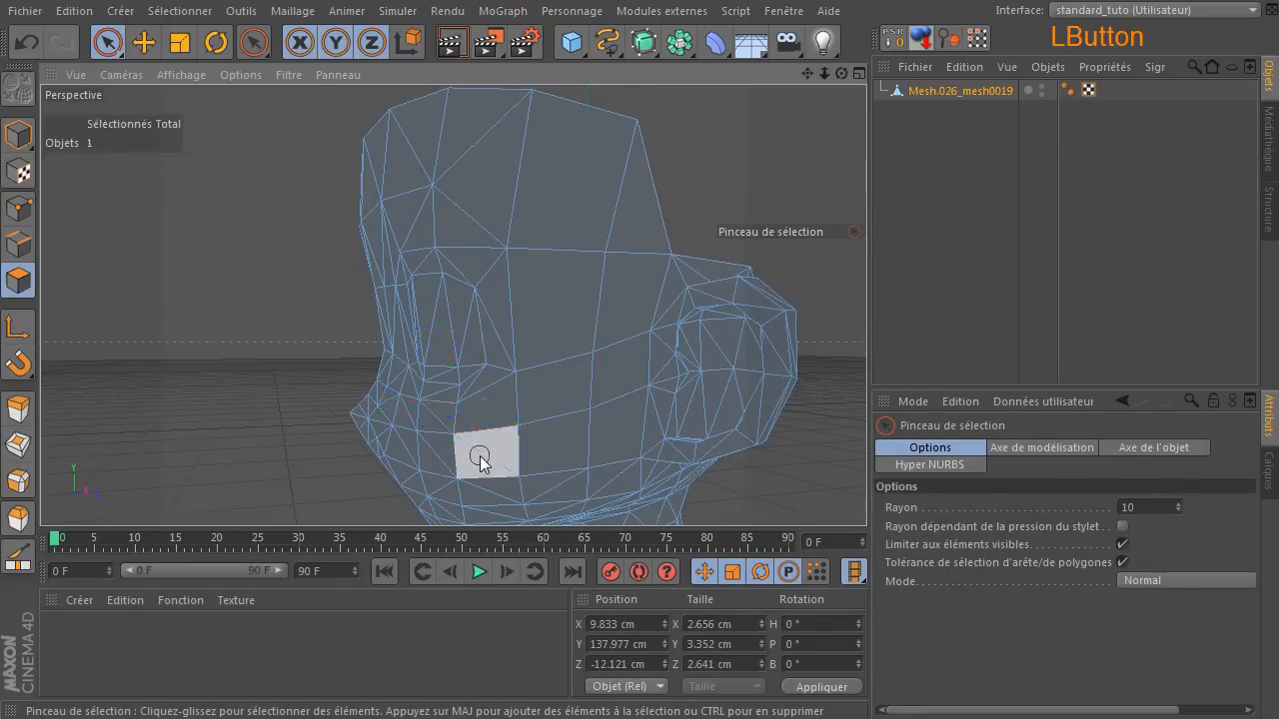
Melt the three triangle pairs along the lower cheek row above the jaw into quads.
click(543, 492)
key(u)
key(z)
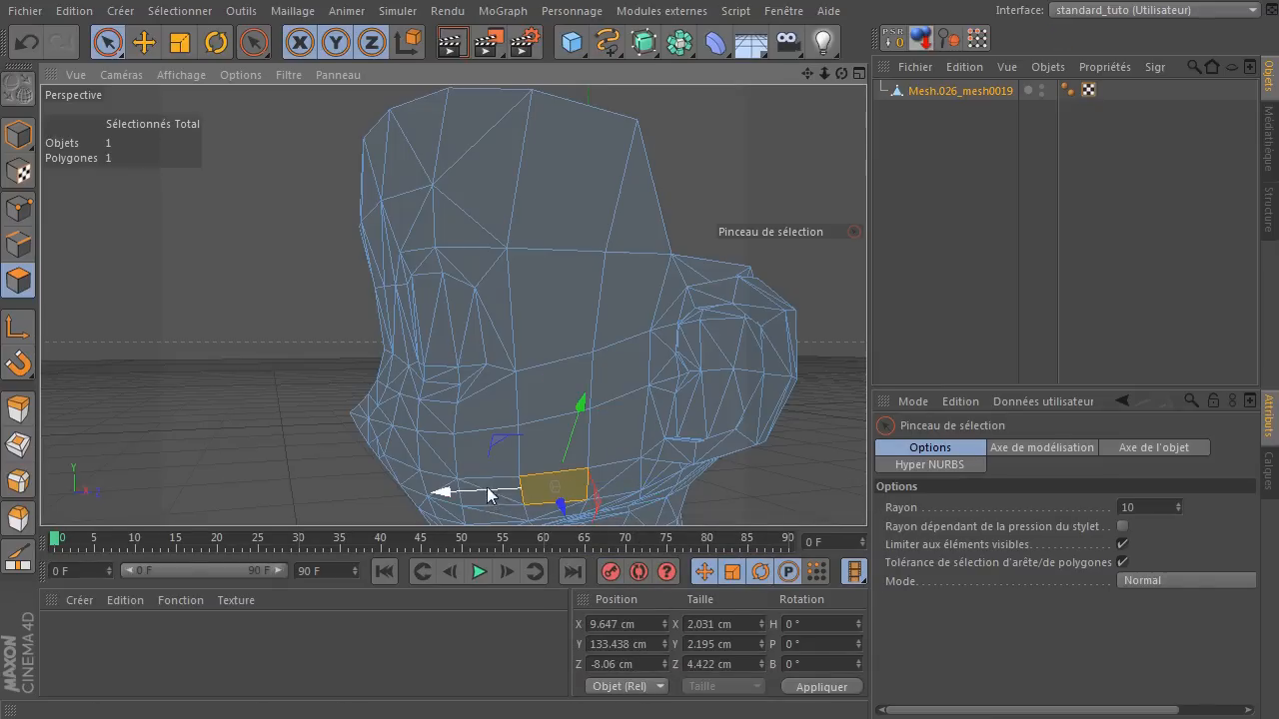
click(611, 476)
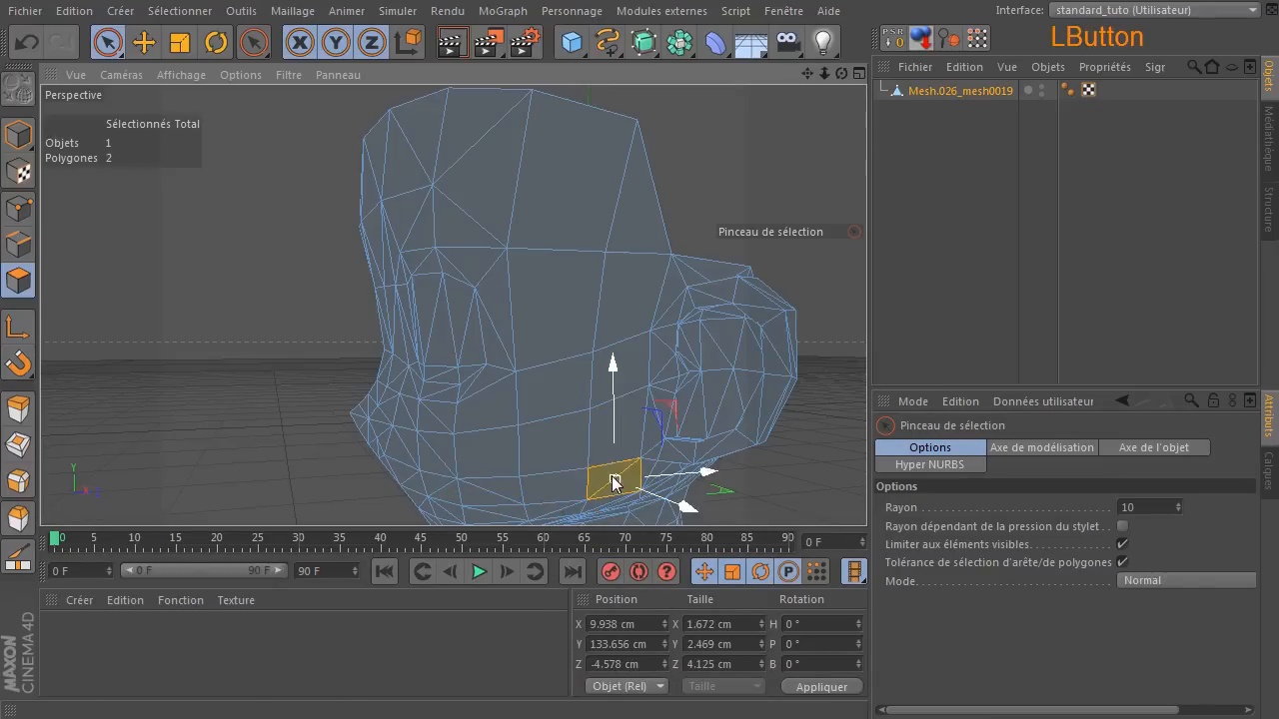
key(u)
key(z)
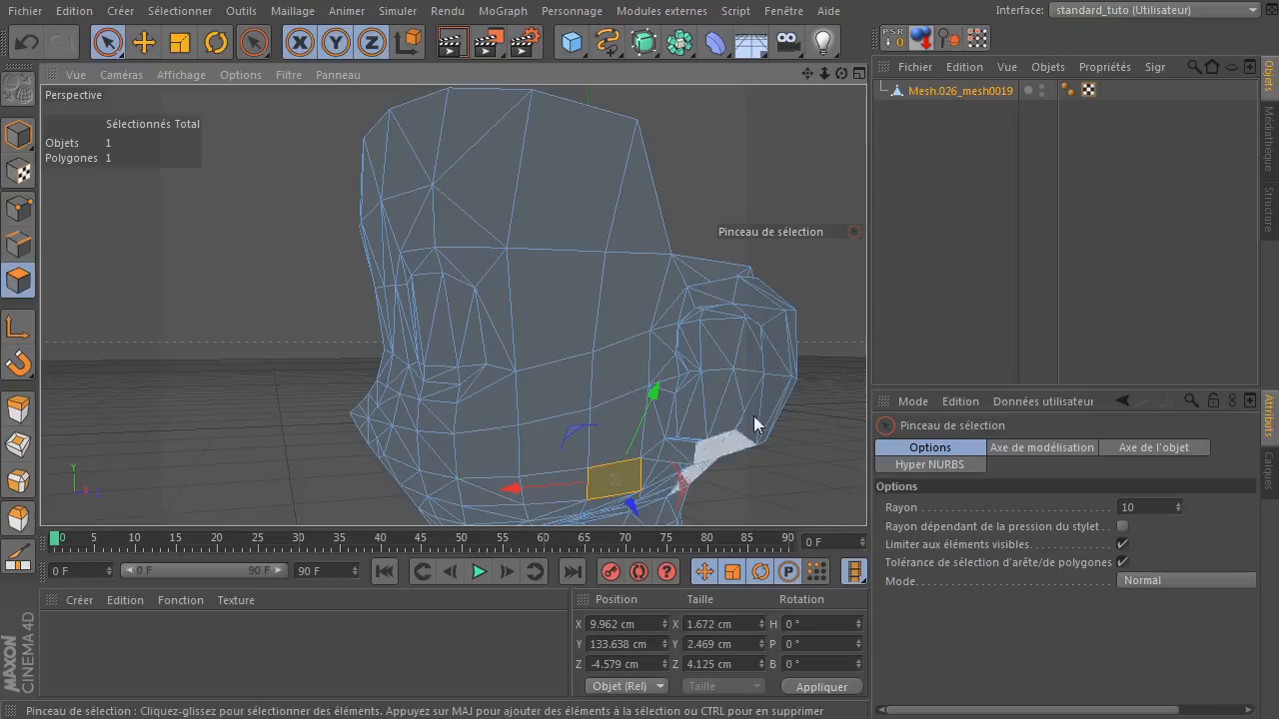
click(484, 493)
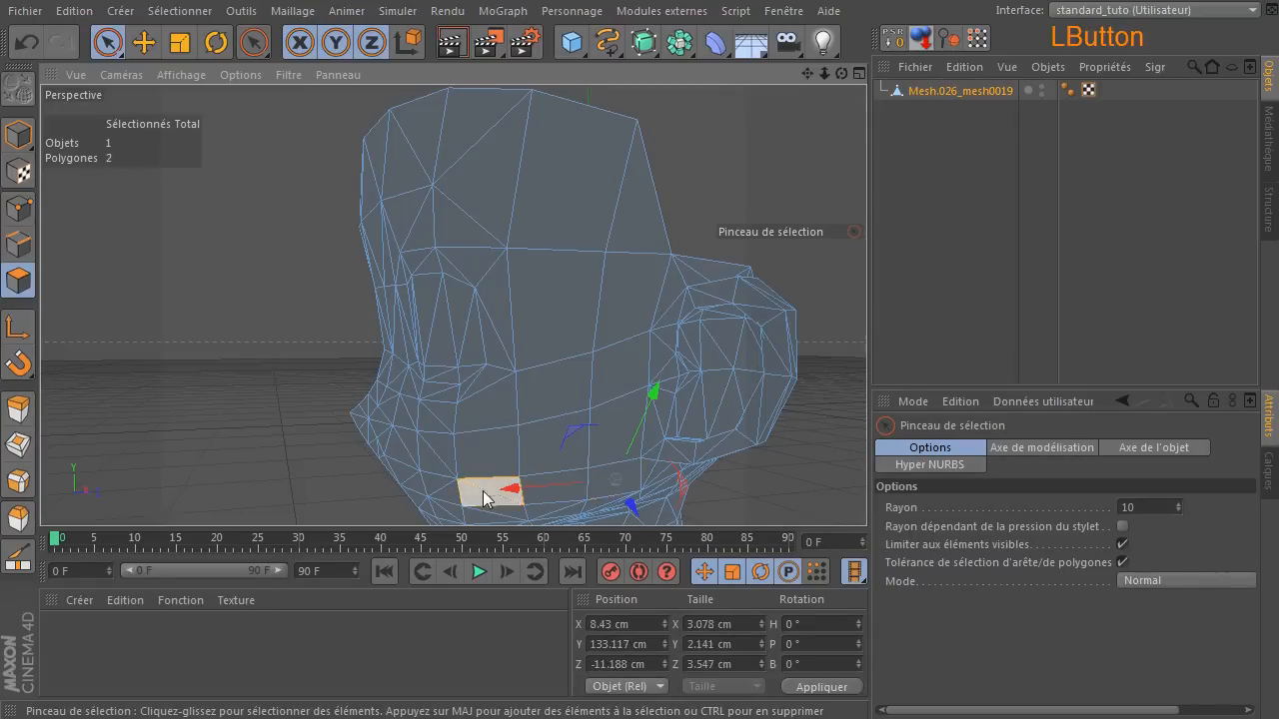
key(z)
On the head's other side, try to melt the column of eight triangles from forehead to lower cheek all at once.
drag(839, 72, 1215, 130)
scroll(554, 353, down, 3)
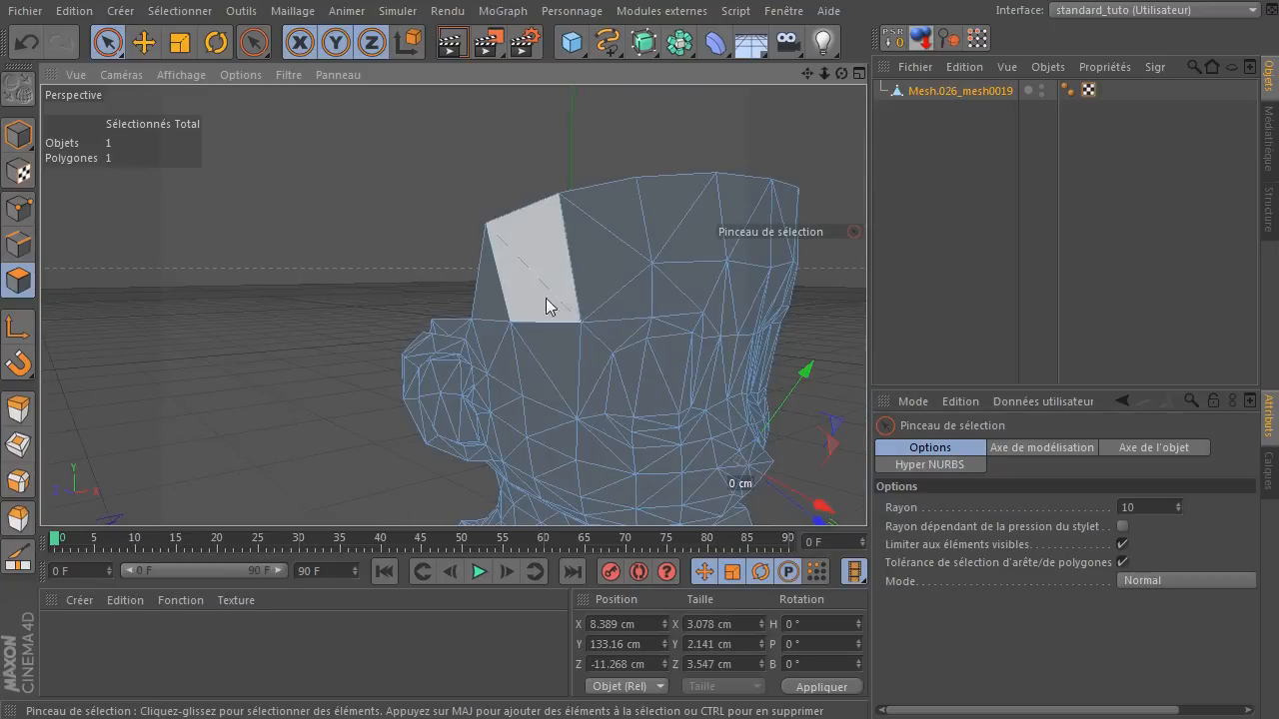
shift+click(544, 275)
mouse_move(550, 378)
shift+mouse_down()
mouse_move(561, 470)
mouse_move(590, 477)
shift+mouse_up()
key(u)
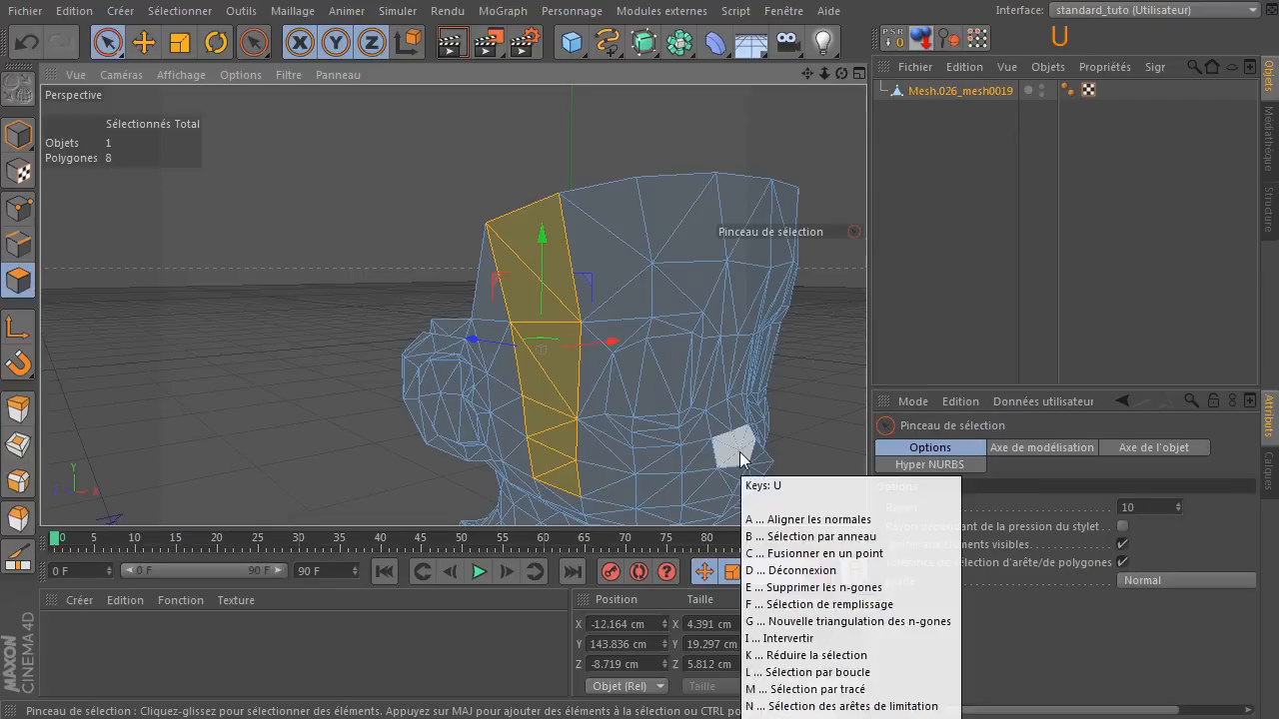
key(z)
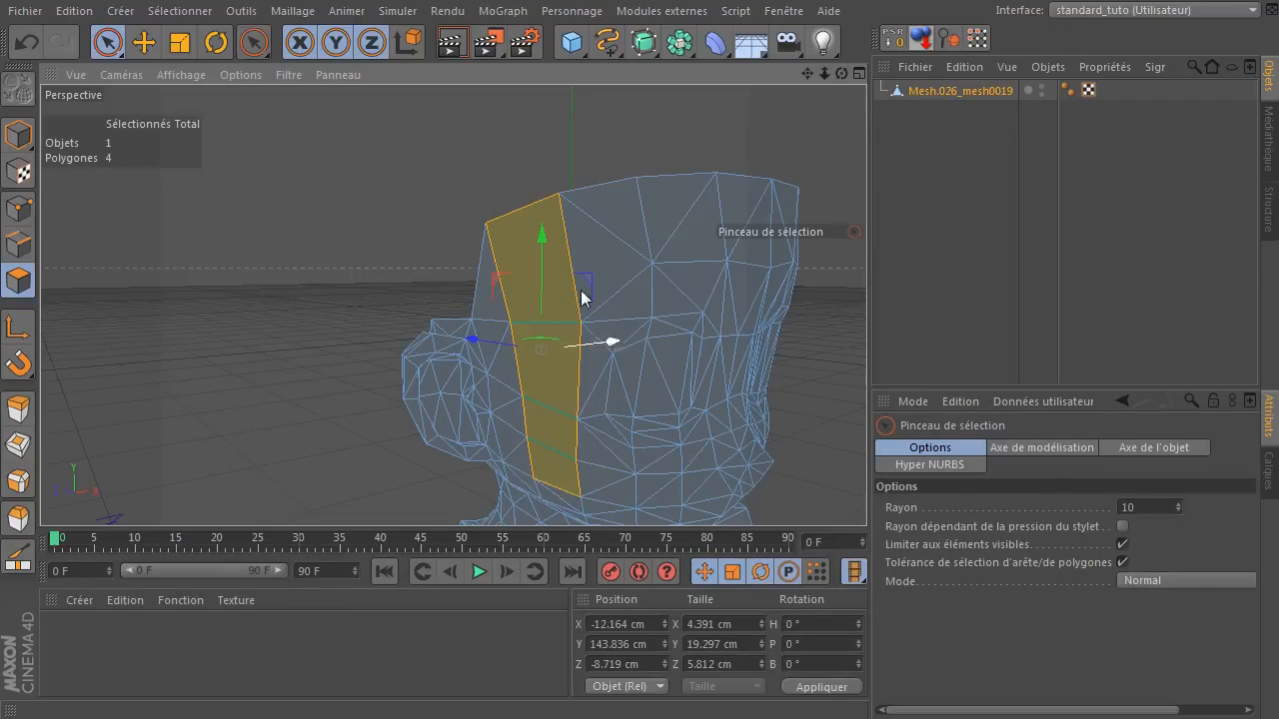
key(ctrl)
key(ctrl+z)
click(323, 217)
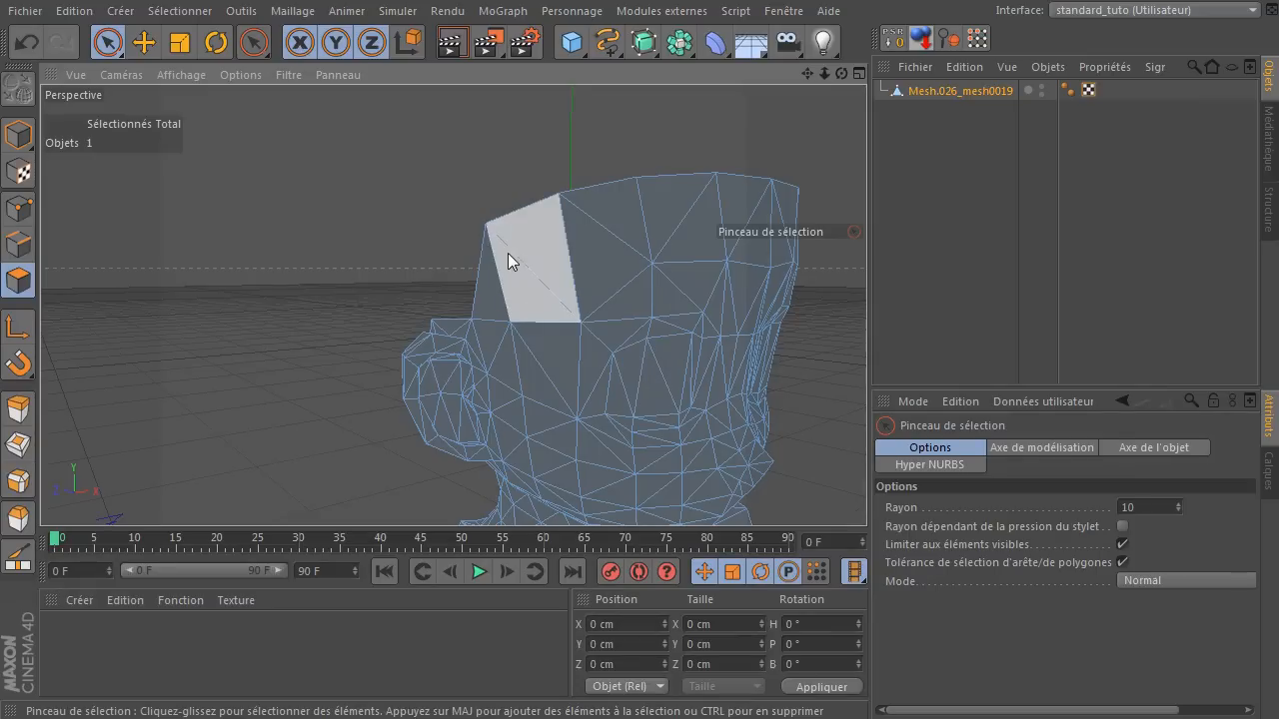
Melt only the two forehead triangles above the temple on the head's other side into one quad.
click(507, 260)
key(u)
key(z)
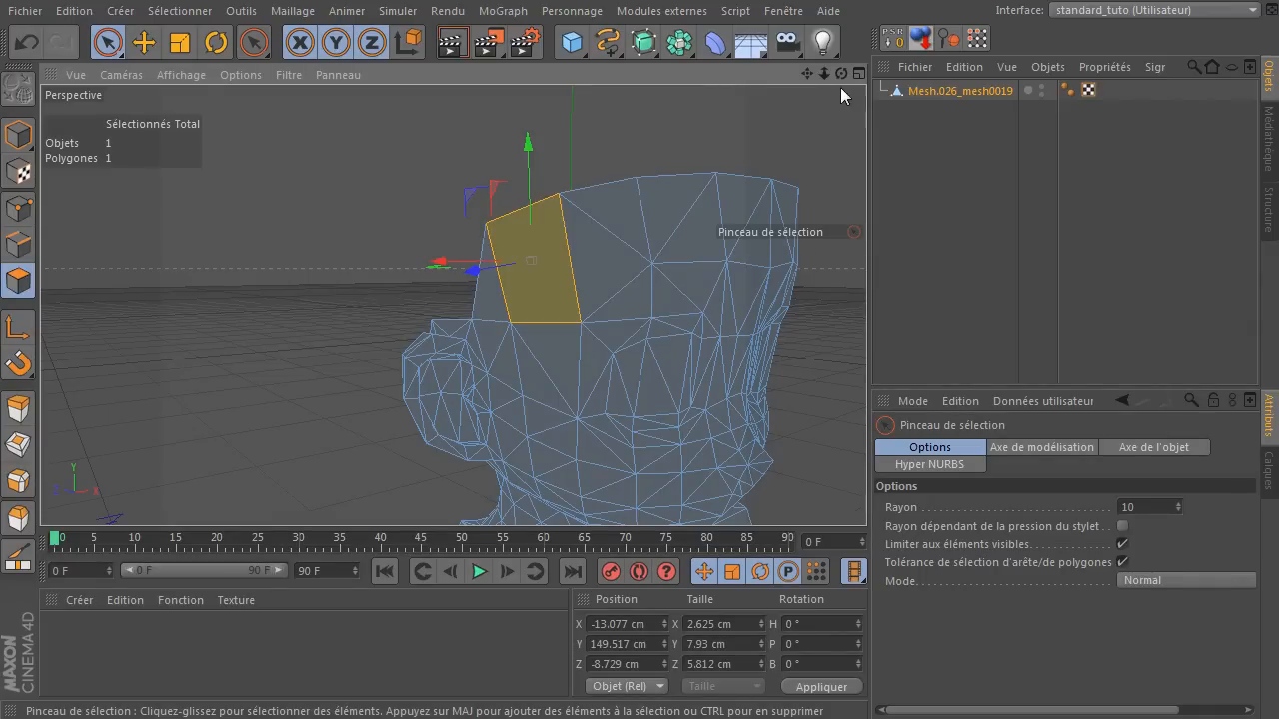
In edge mode, select the forehead quad's vertical edge on the ear side to examine it.
drag(837, 72, 754, 76)
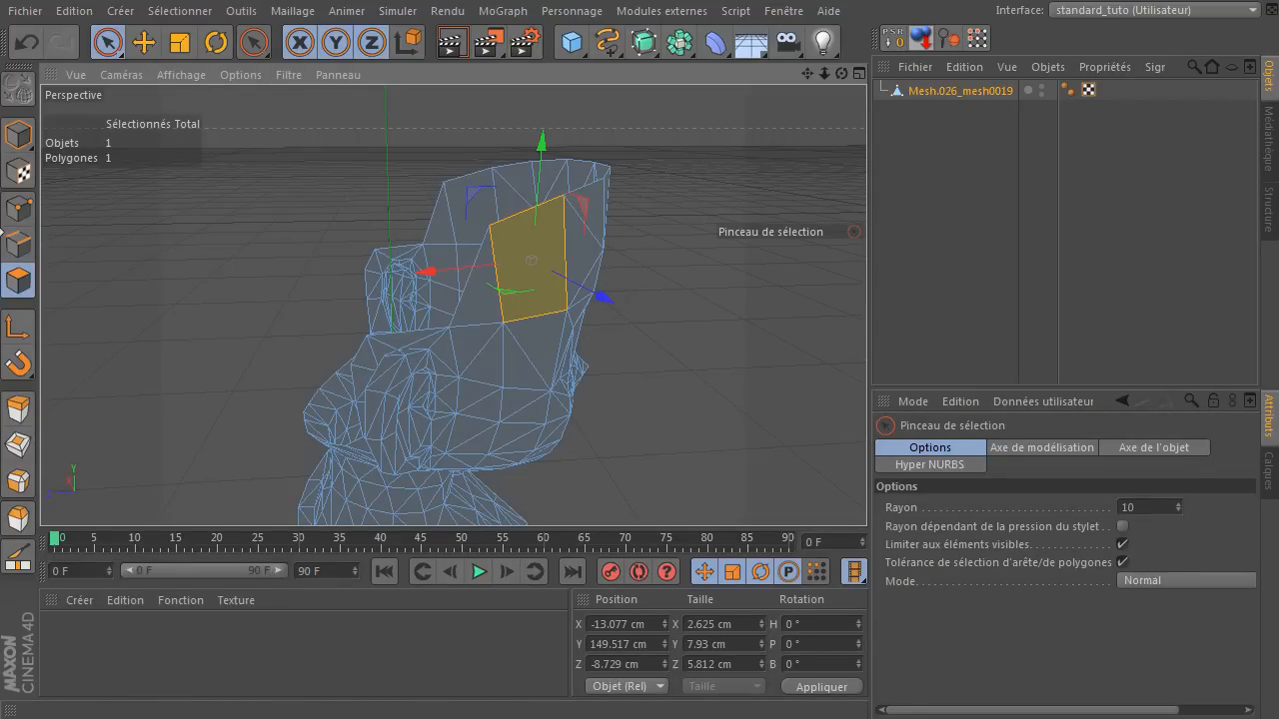
click(18, 245)
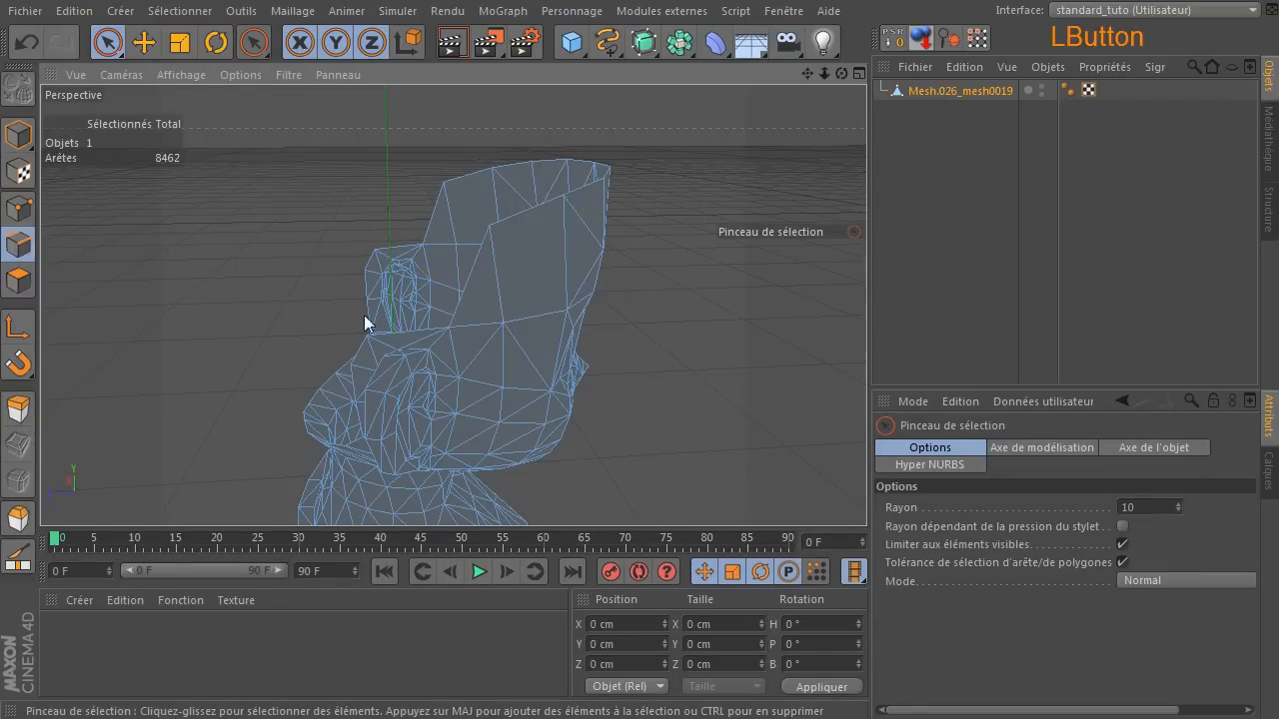
click(497, 277)
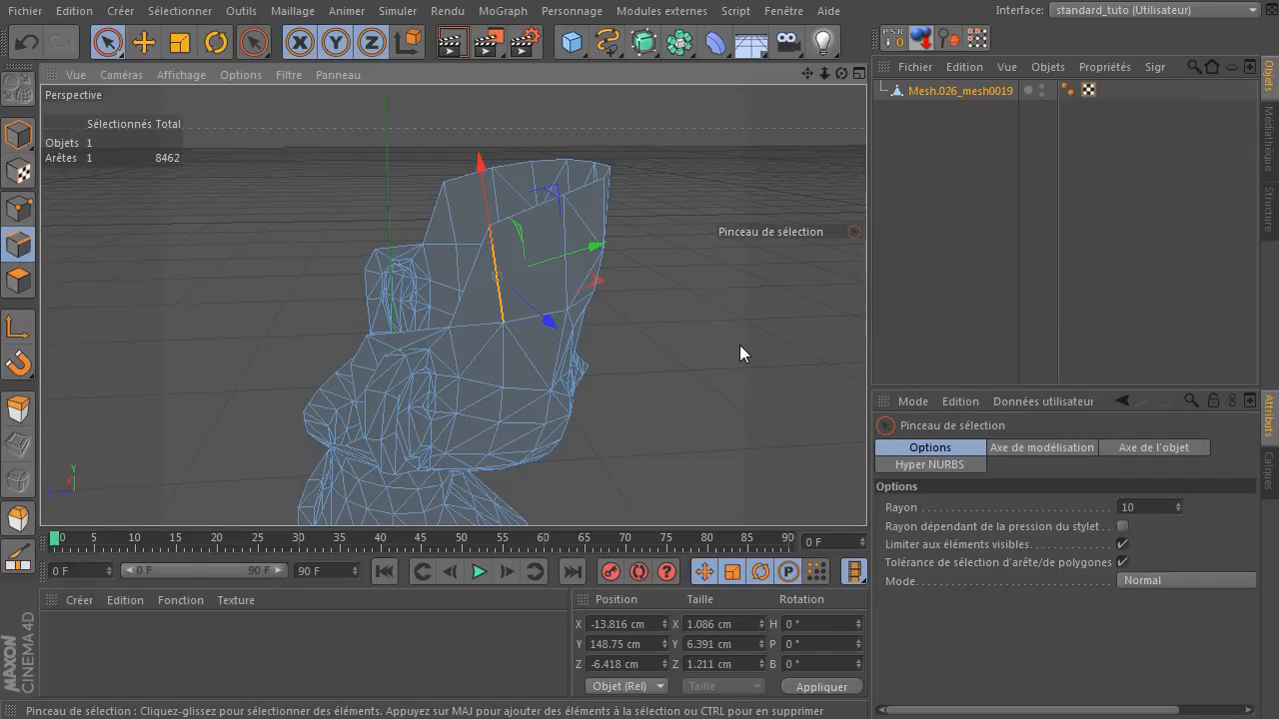
drag(840, 74, 720, 8)
Return to polygon mode and melt the triangle pair beside the eye's outer side into a quad.
click(18, 281)
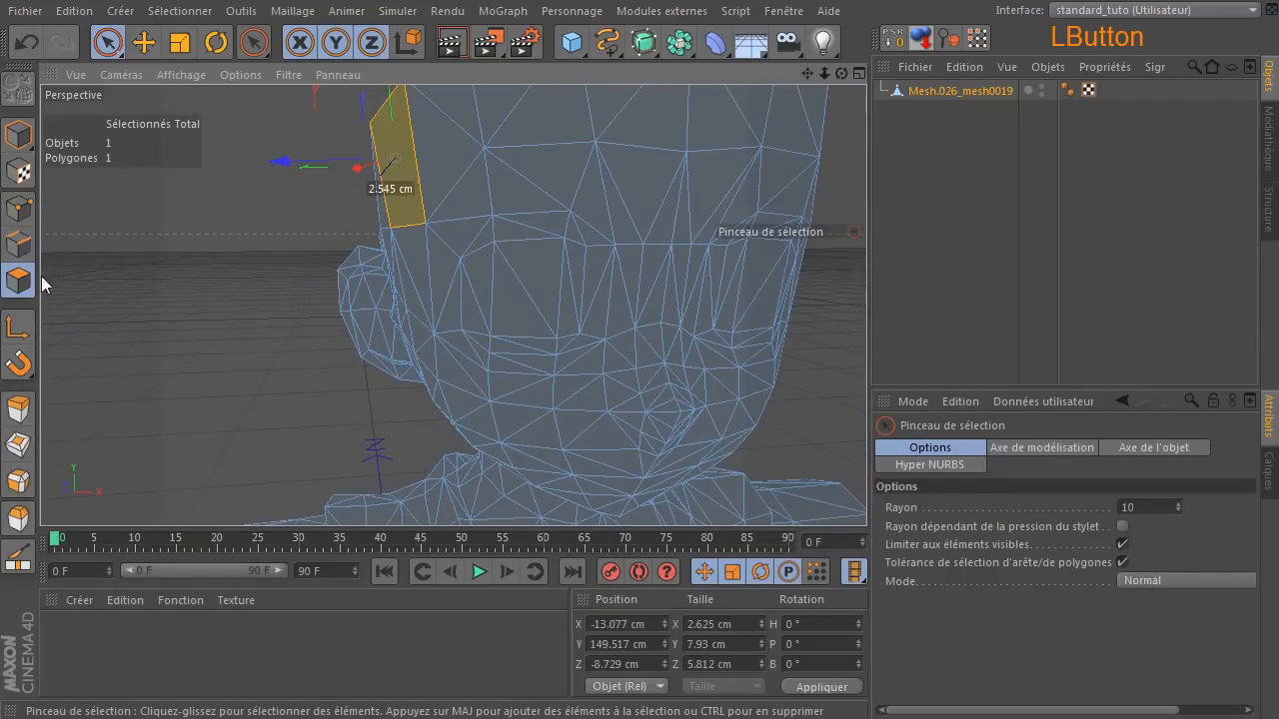
click(140, 284)
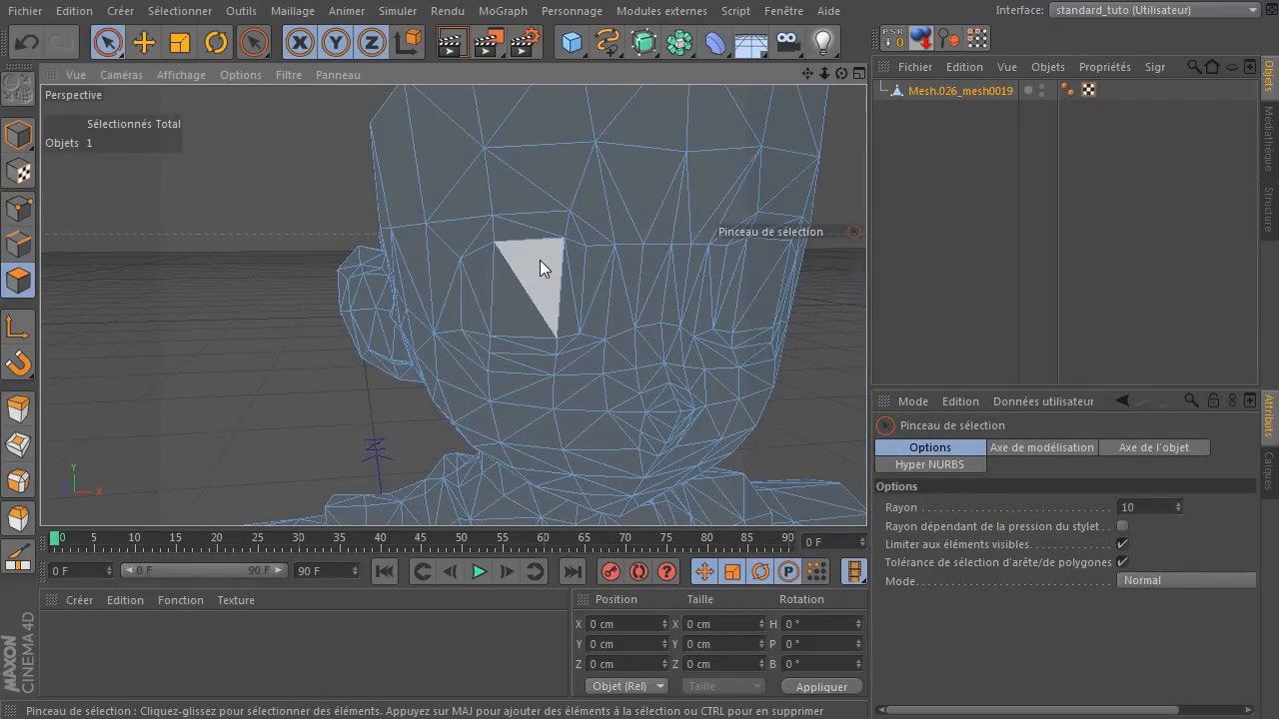
scroll(511, 258, up, 3)
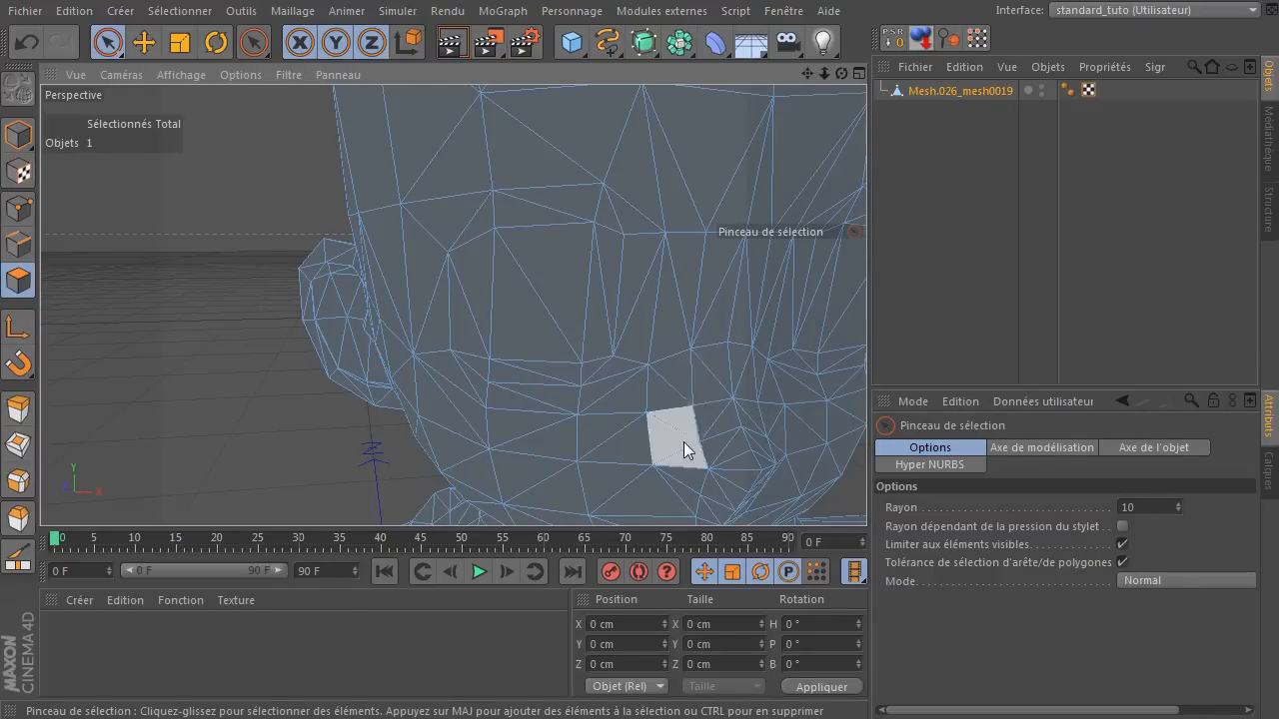
drag(848, 82, 839, 74)
drag(576, 293, 625, 195)
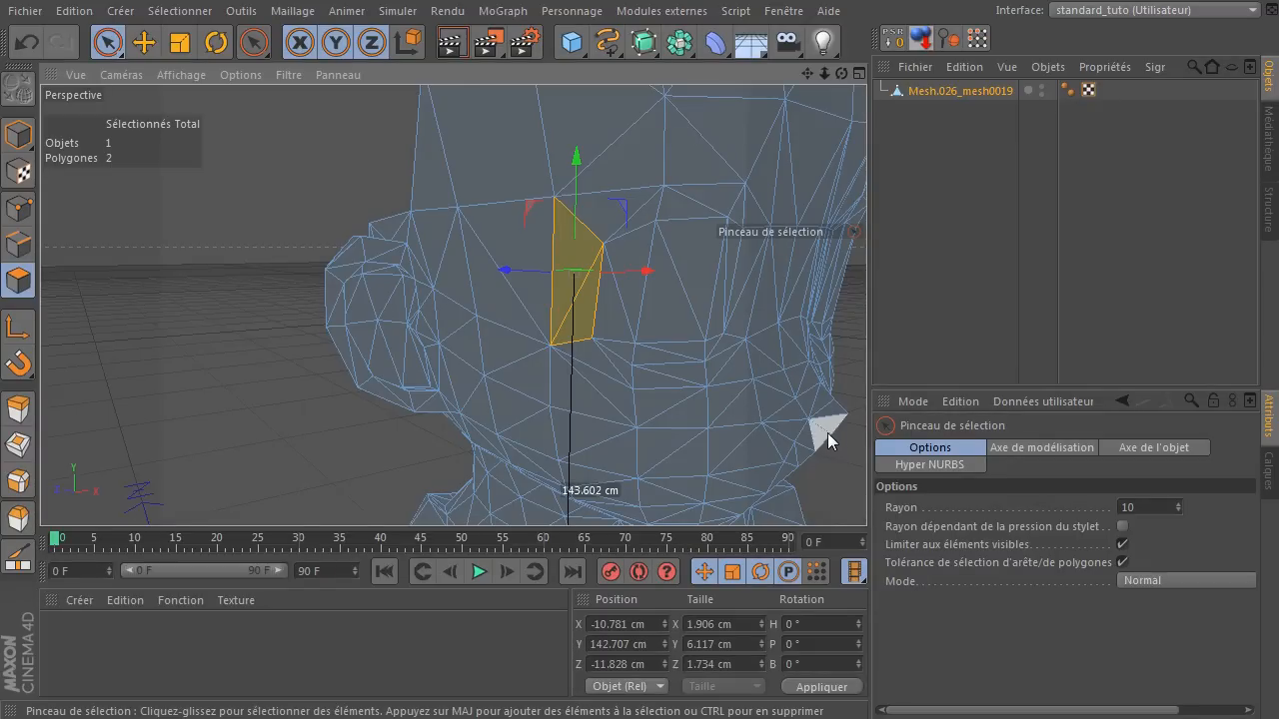
Melt the triangle pairs at the eye's centre and at its outer side into quads.
drag(694, 280, 692, 287)
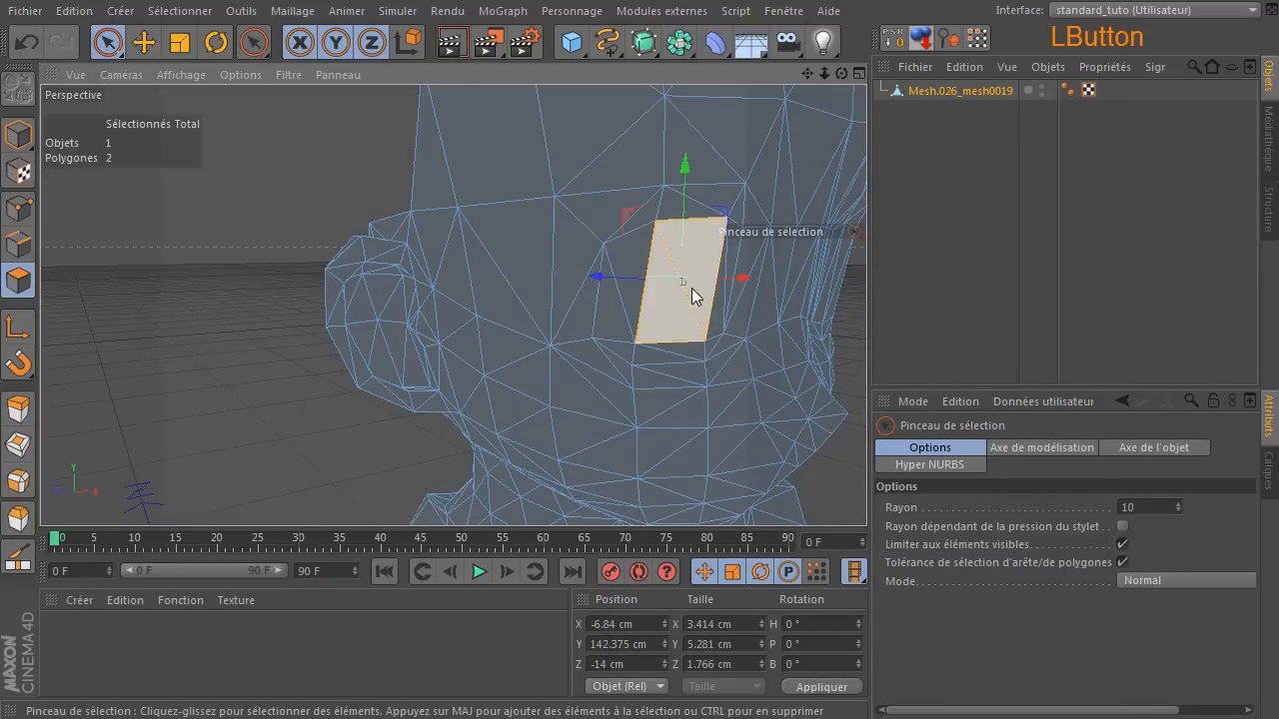
key(u)
key(z)
click(615, 298)
key(u)
key(z)
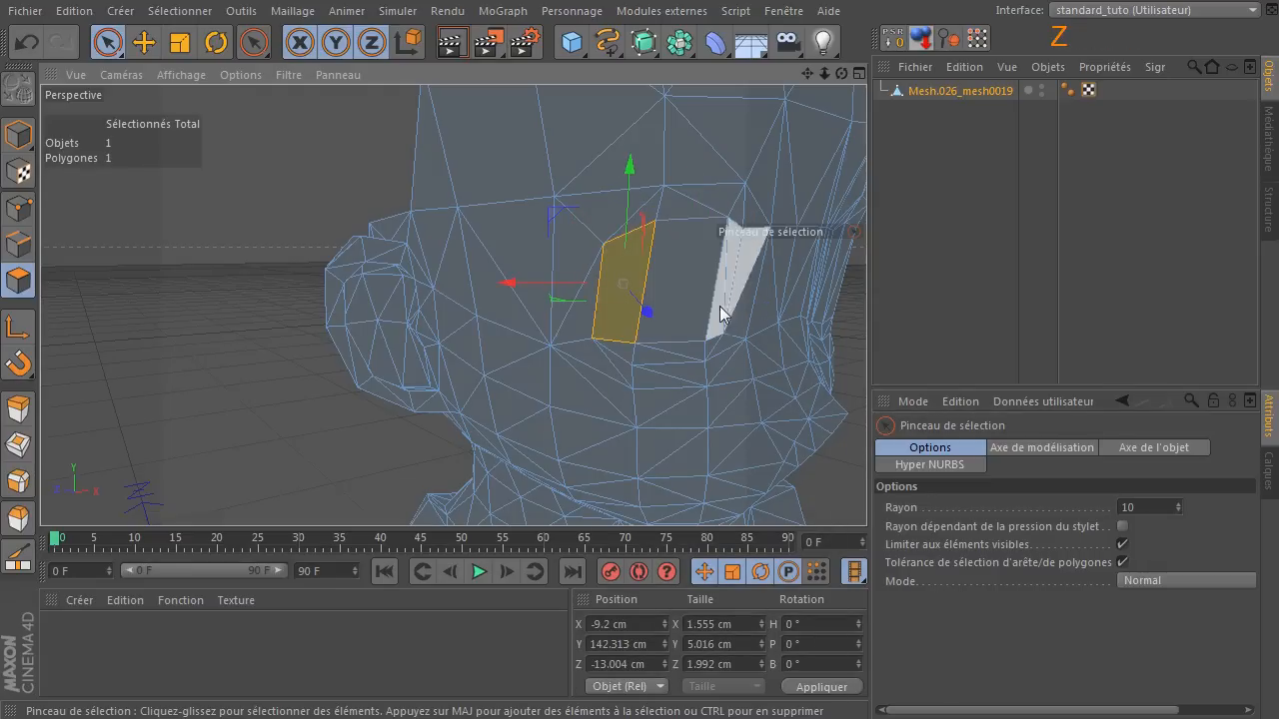
Melt the narrow triangle pair at the eye's inner side and the pair in the band directly under the eye into quads.
scroll(712, 306, up, 2)
click(729, 295)
key(u)
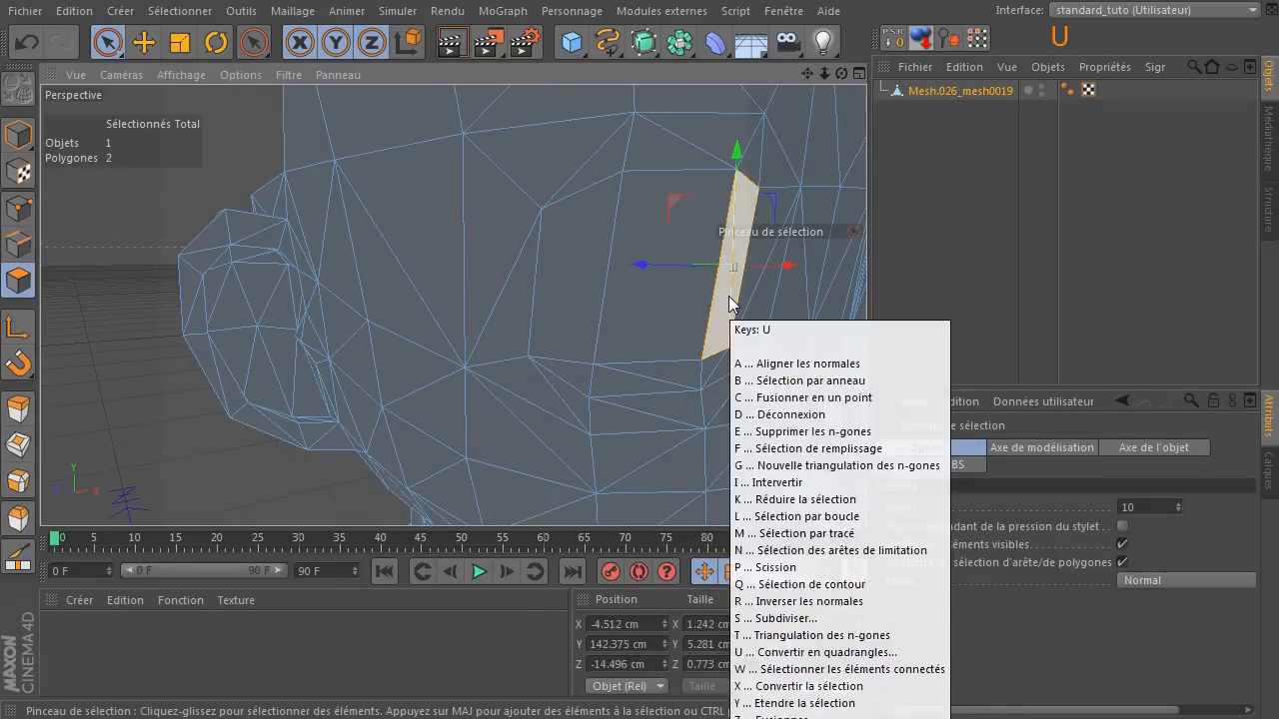
key(z)
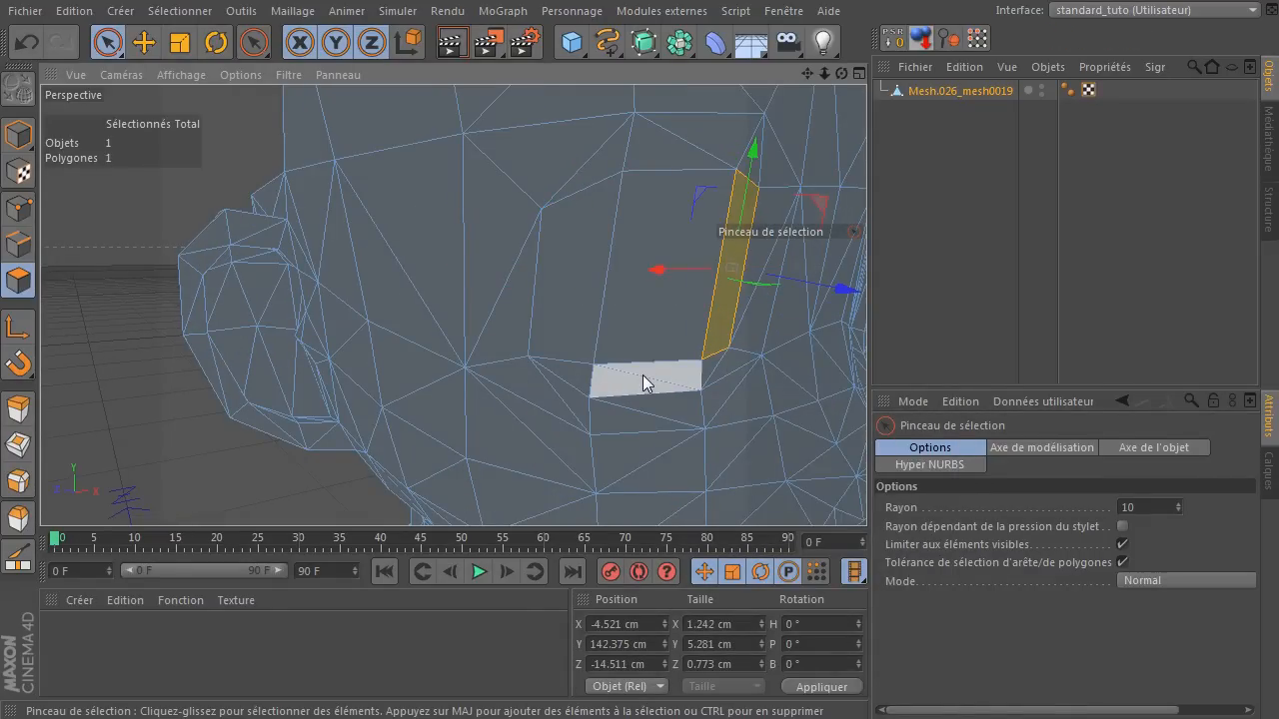
click(643, 377)
key(u)
key(z)
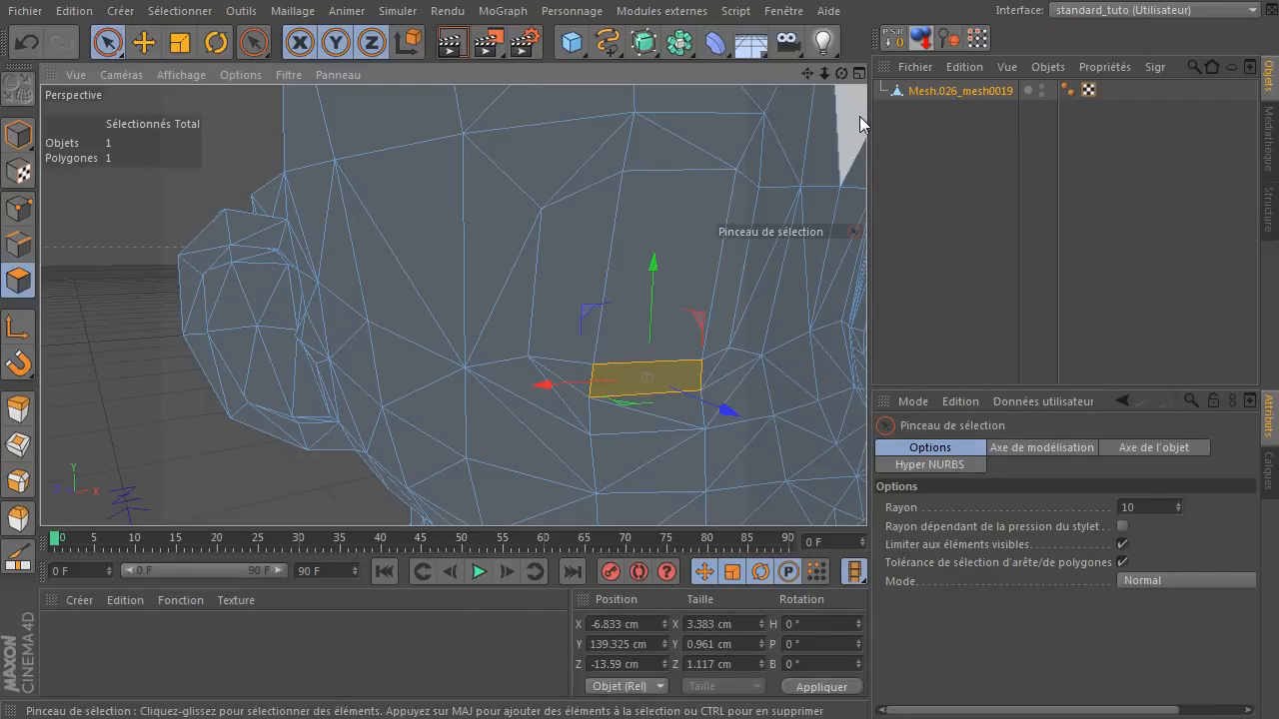
Melt the triangle pairs below the eye's inner corner and in the second band directly under the eye into quads.
drag(841, 74, 744, 84)
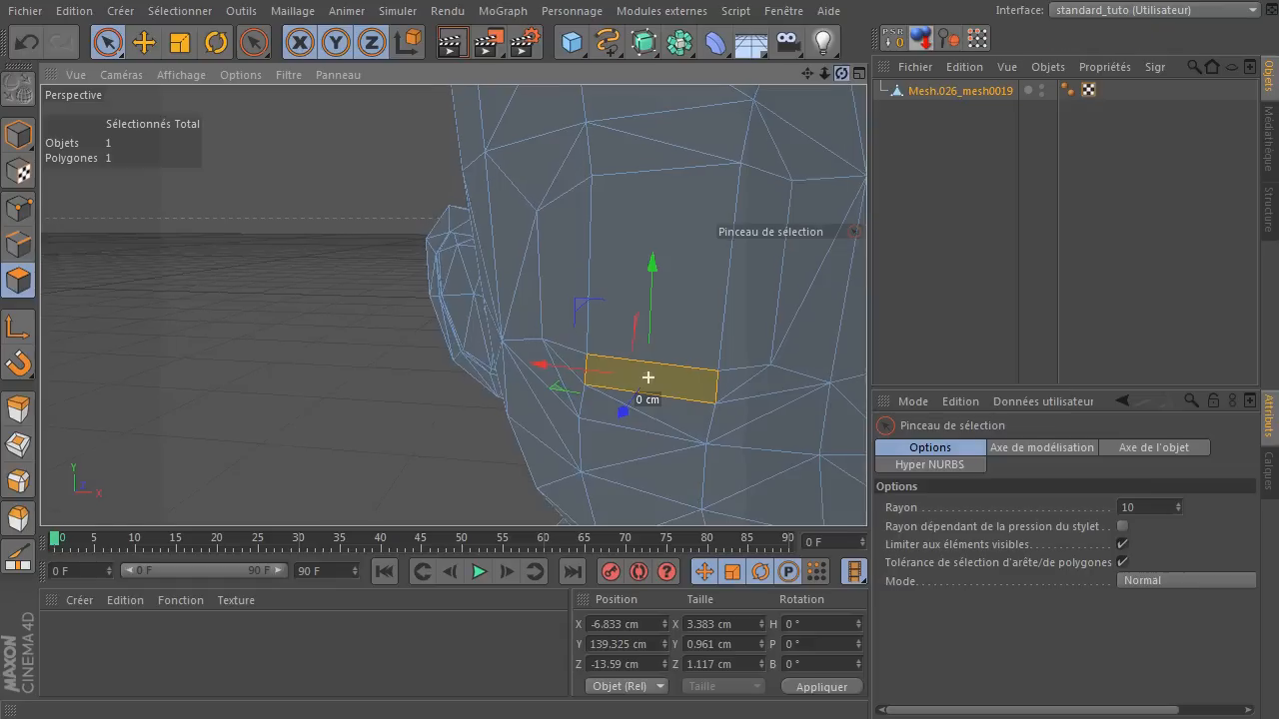
click(759, 393)
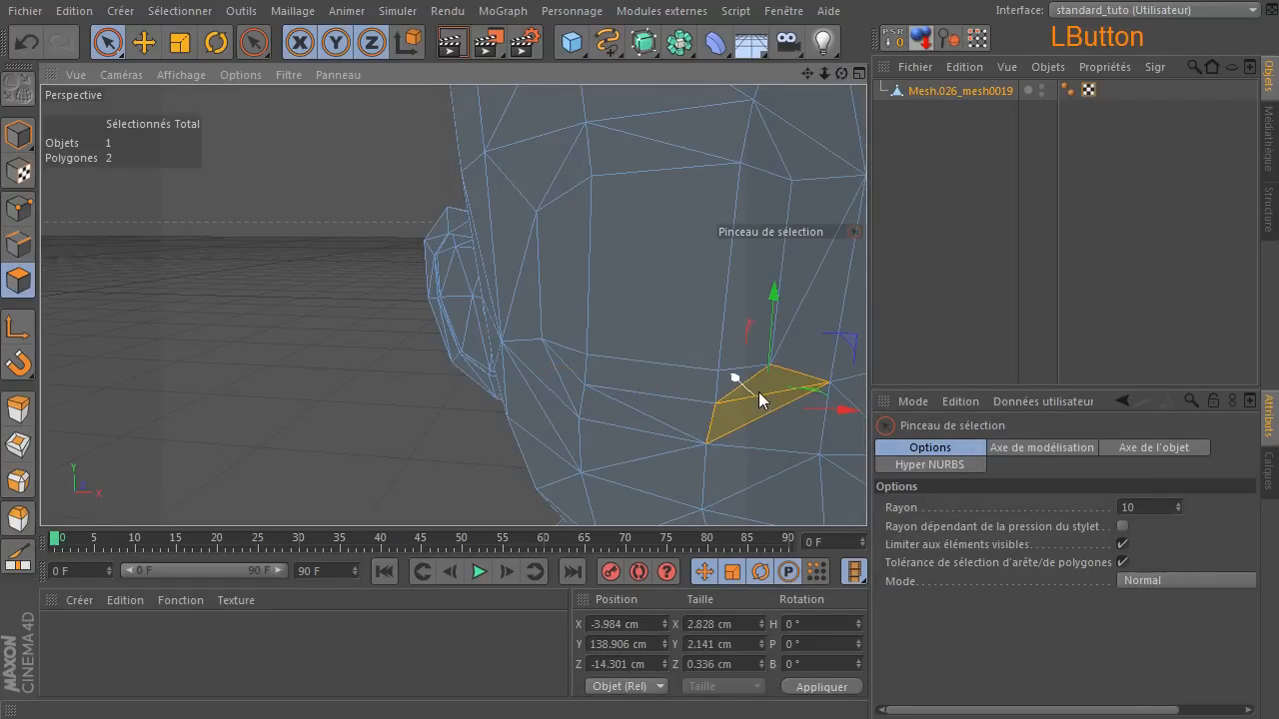
key(u)
key(z)
click(656, 415)
key(u)
key(z)
Melt the triangle pairs at the eye's lower outer corner and along its outer side into quads.
click(552, 371)
key(u)
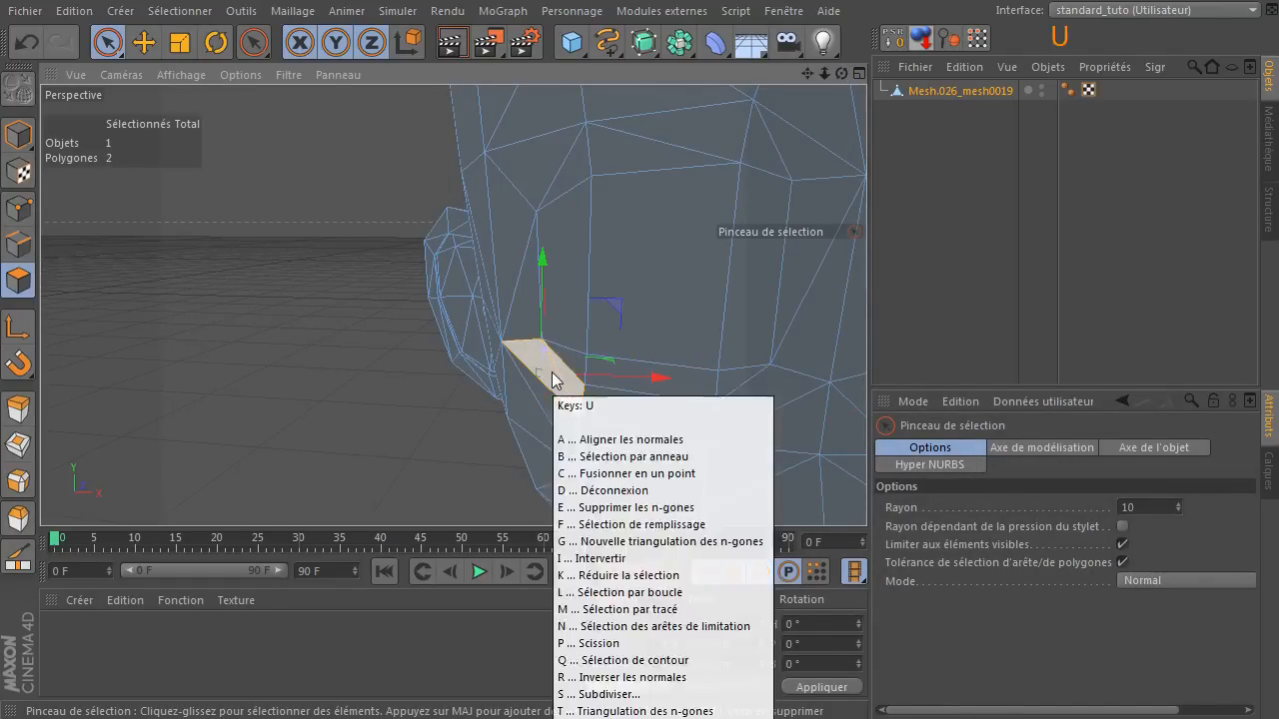
key(z)
click(523, 292)
key(u)
key(z)
Melt the three triangle pairs along the eye's upper border, from the outer to the inner corner, into quads.
click(567, 153)
key(u)
key(z)
click(649, 134)
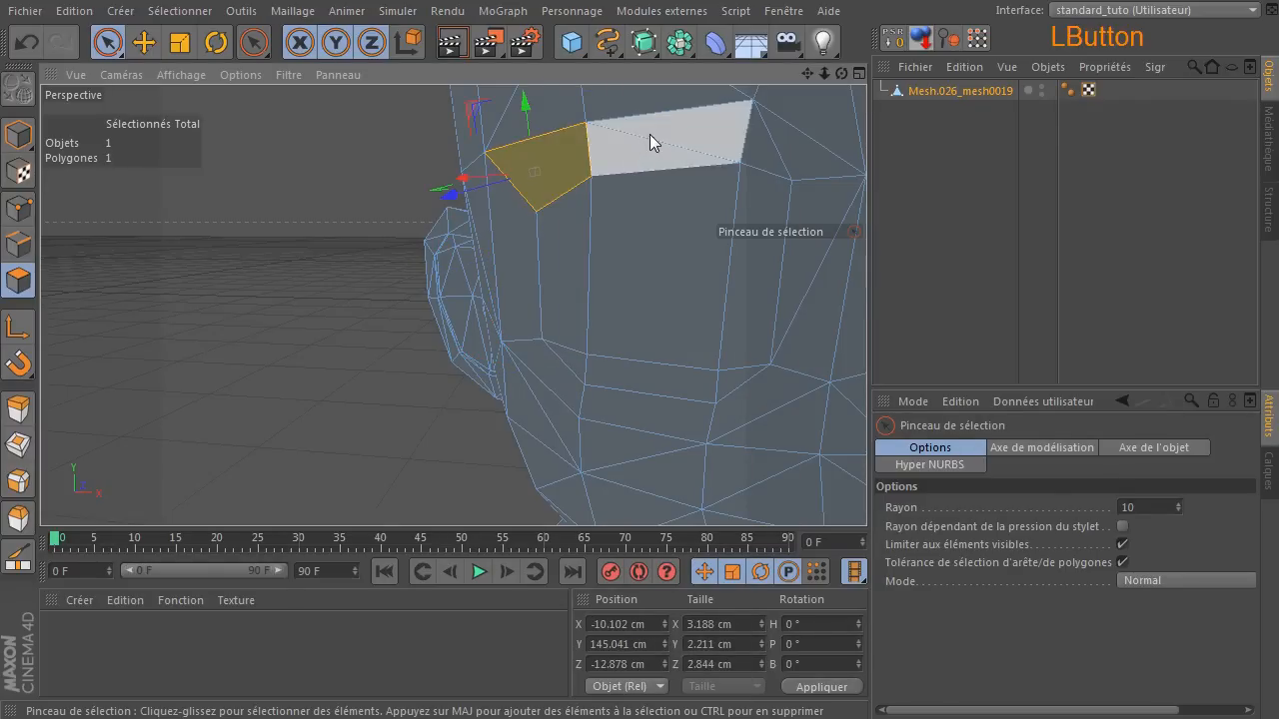
key(u)
key(z)
click(771, 140)
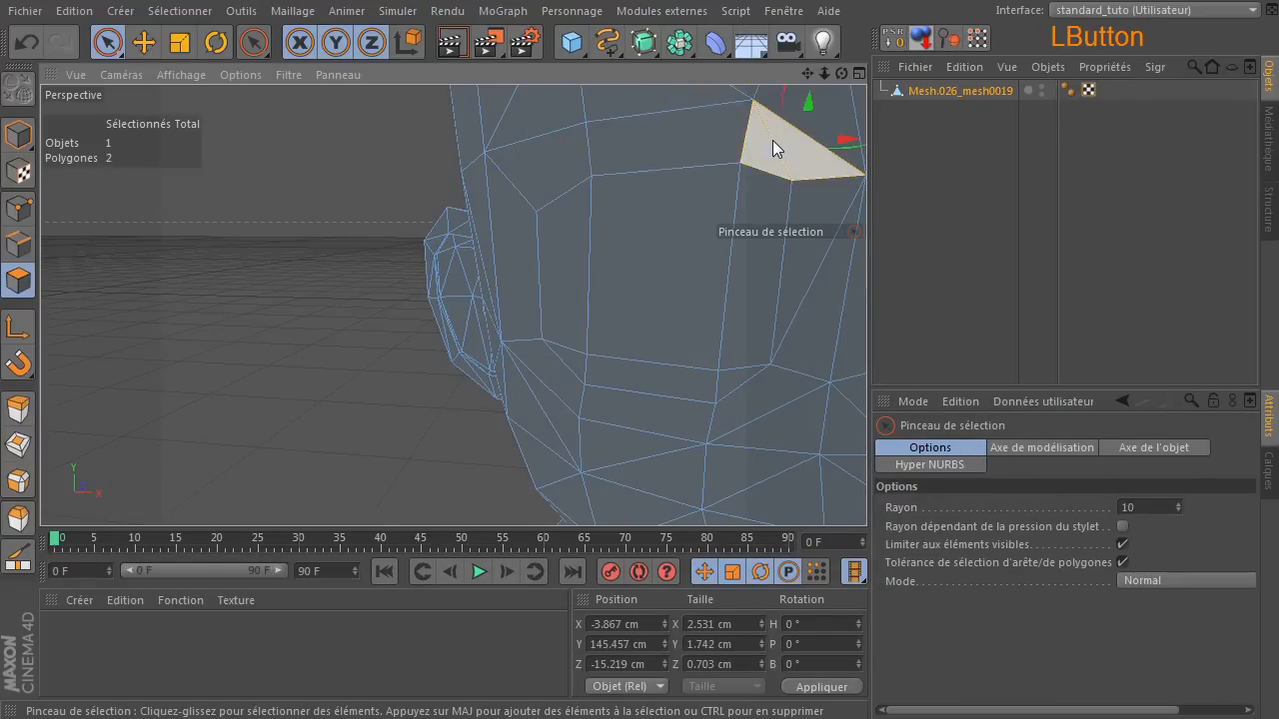
key(u)
key(z)
Melt the tall narrow triangle pair between the eye's inner side and the nose into a quad, and clear the selection.
mouse_move(817, 77)
mouse_down()
mouse_move(620, 80)
mouse_move(819, 75)
mouse_up()
drag(631, 308, 627, 303)
key(u)
key(z)
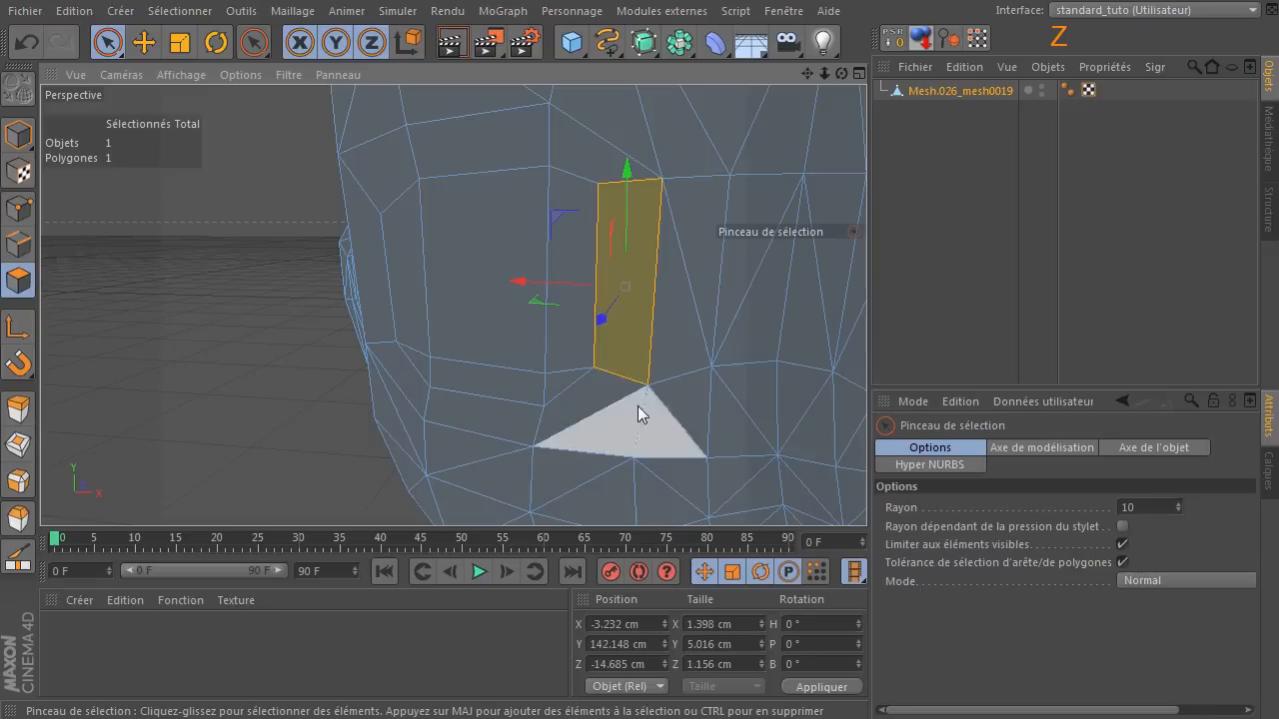
drag(823, 74, 841, 76)
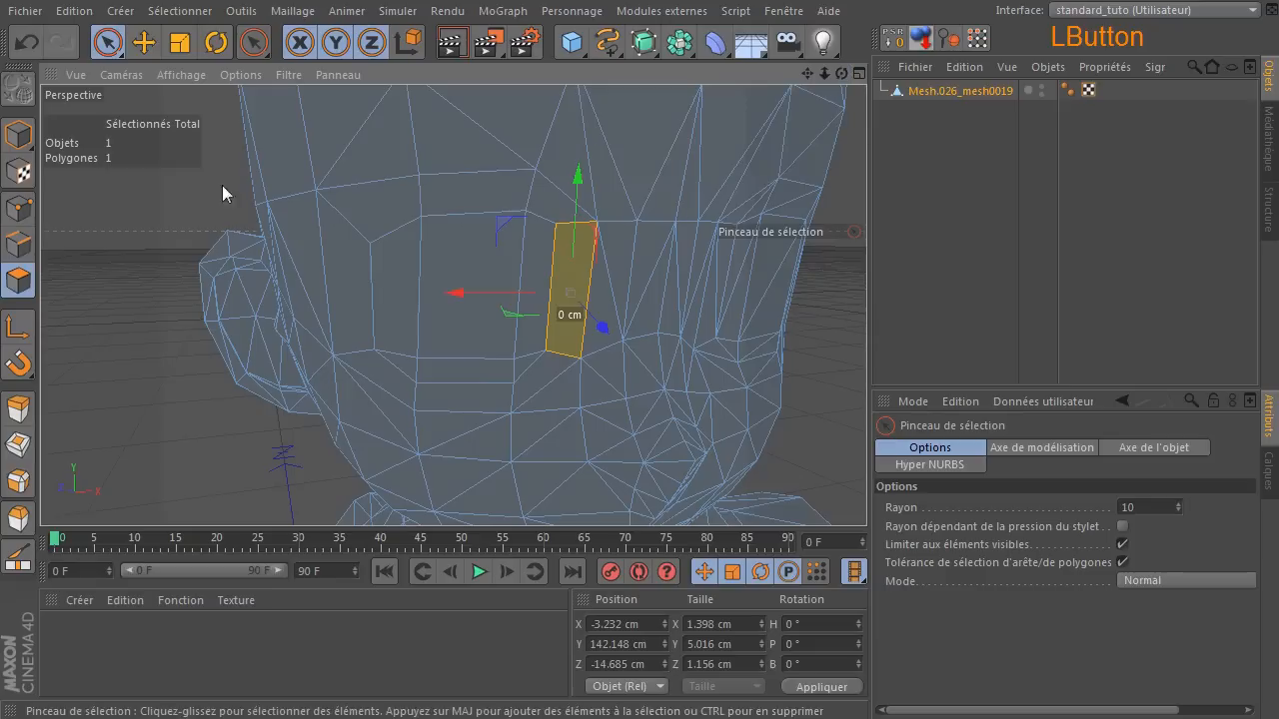
click(135, 169)
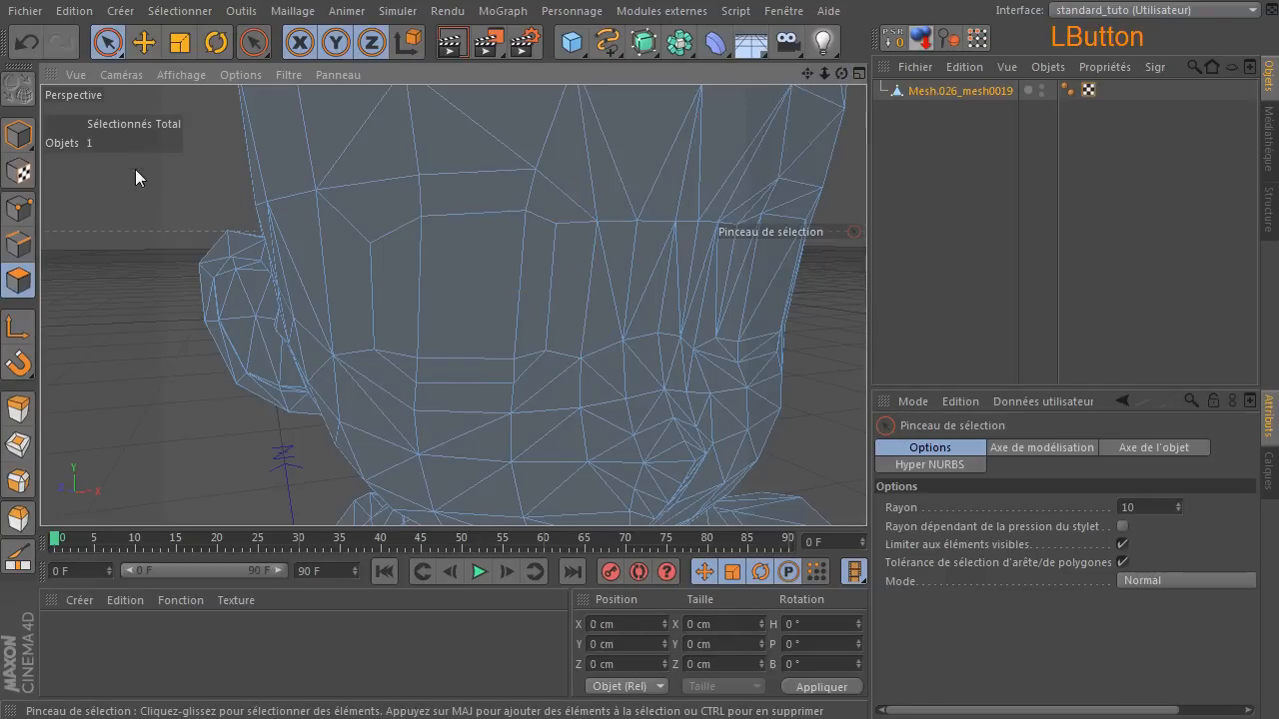
Melt the cheek triangle pair below the eye's outer corner and its neighbour under the eye's centre into quads.
click(381, 424)
key(z)
click(450, 434)
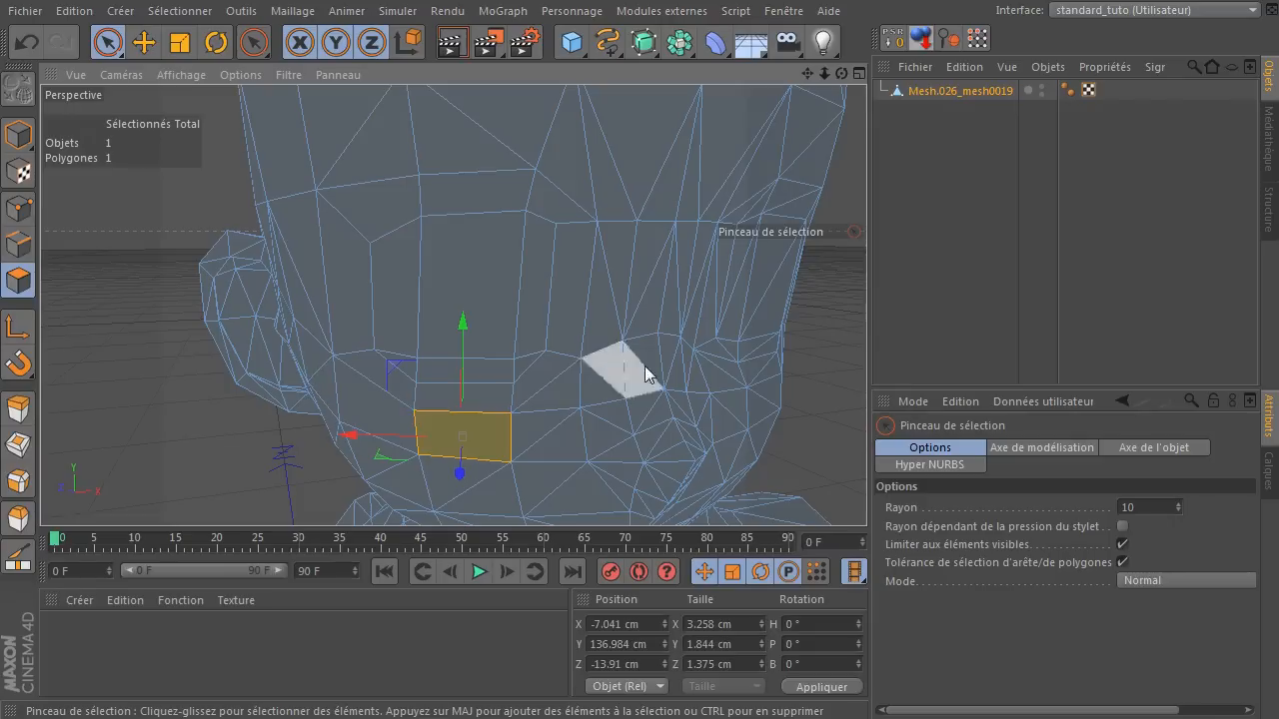
Melt the large temple triangle pair between the eye and ear and the cheek pair directly beneath it into quads.
drag(841, 74, 838, 76)
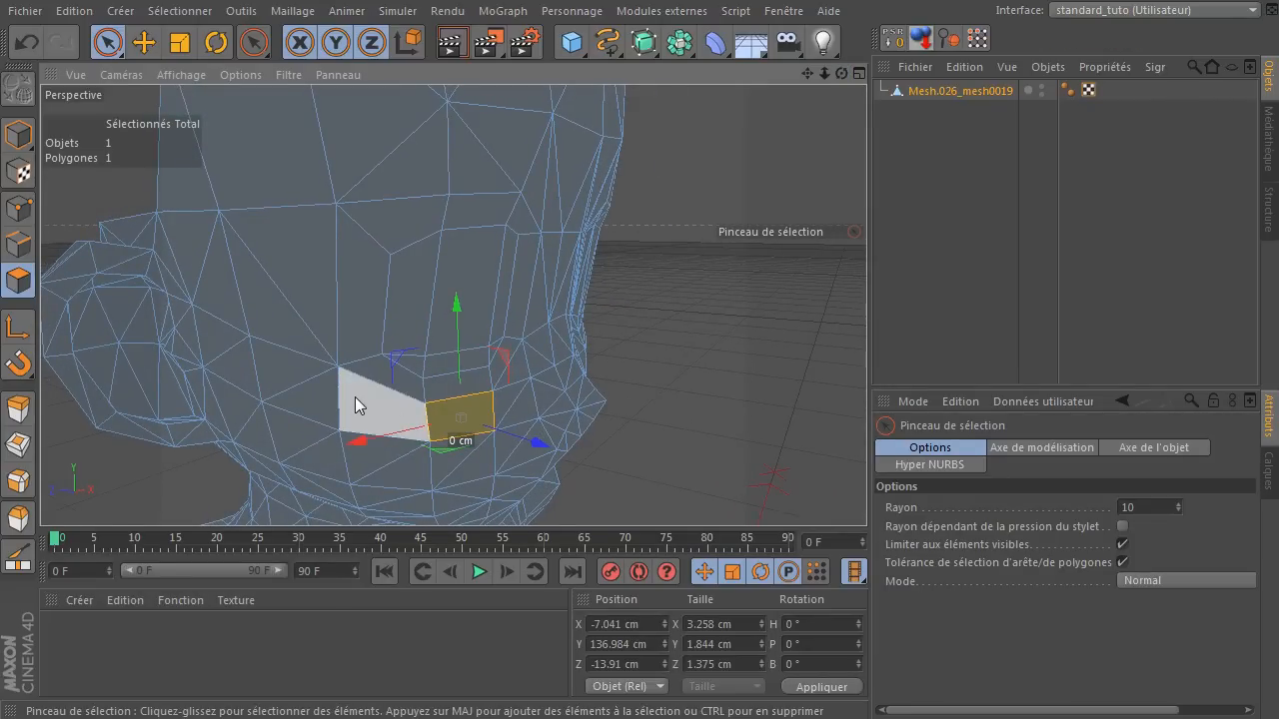
click(275, 276)
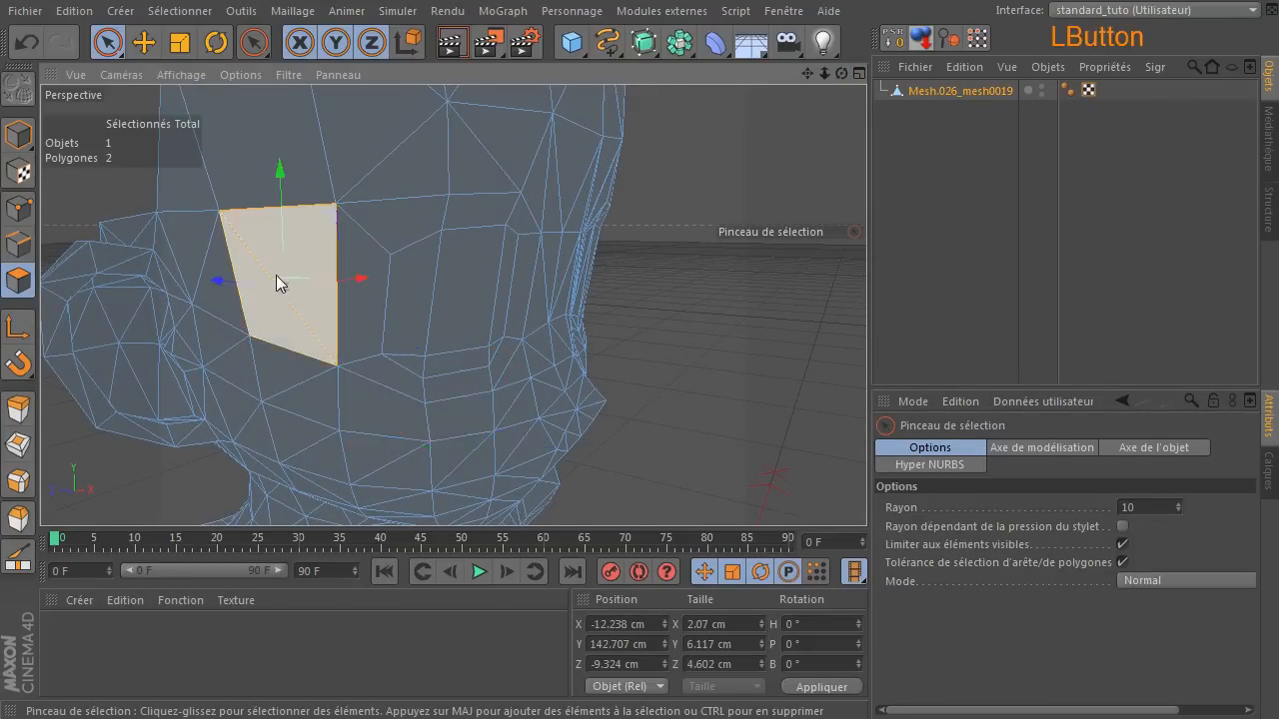
click(305, 392)
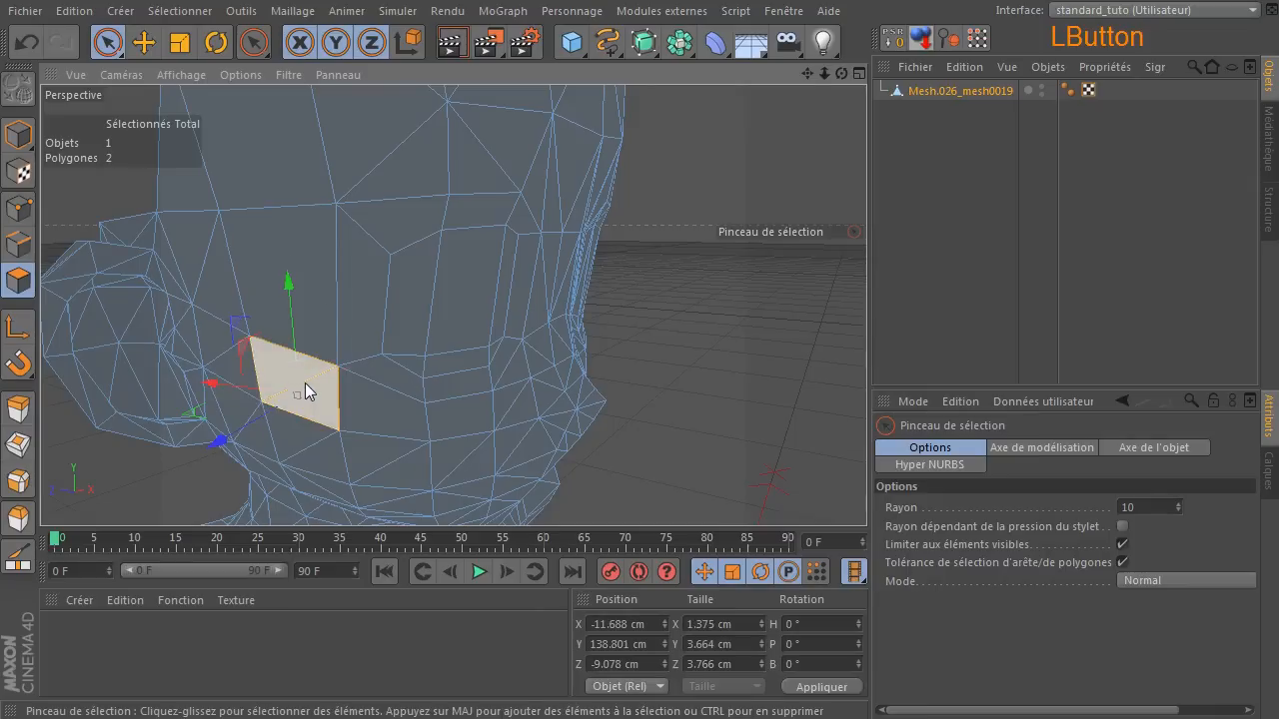
Melt three adjacent triangle pairs in the next lower cheek row, working from the ear side toward the nose, into quads.
click(326, 450)
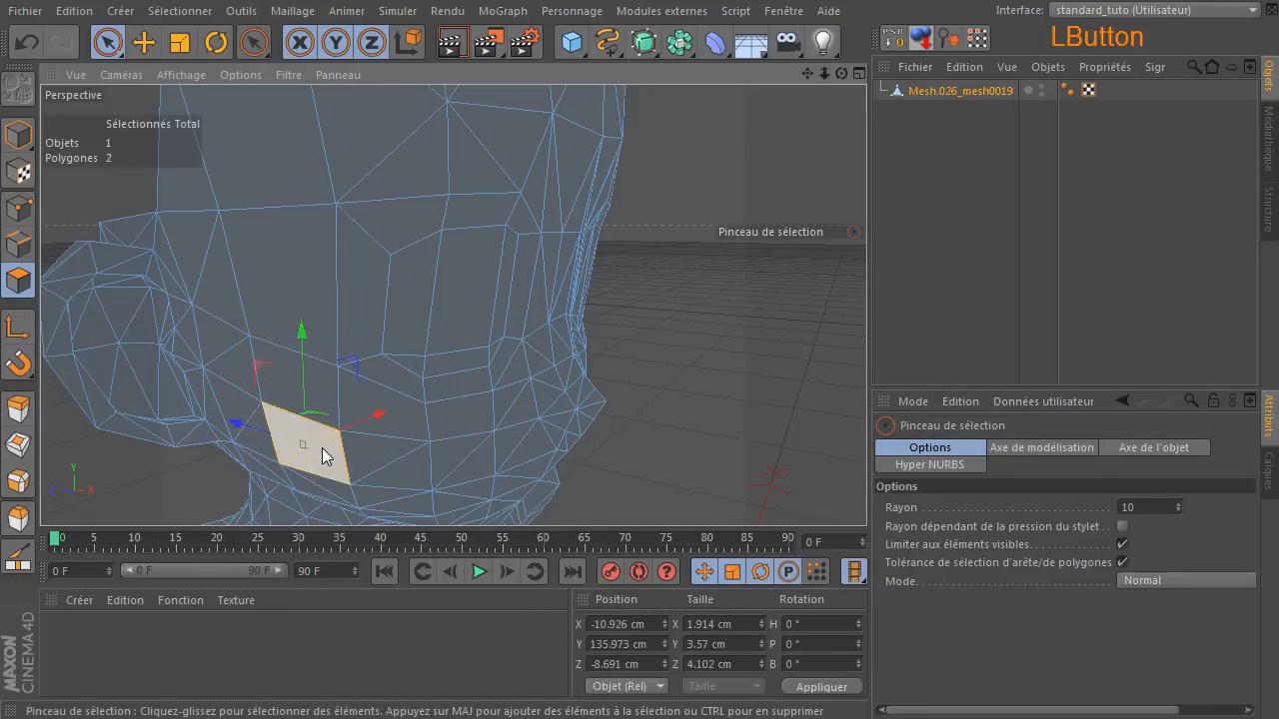
click(375, 465)
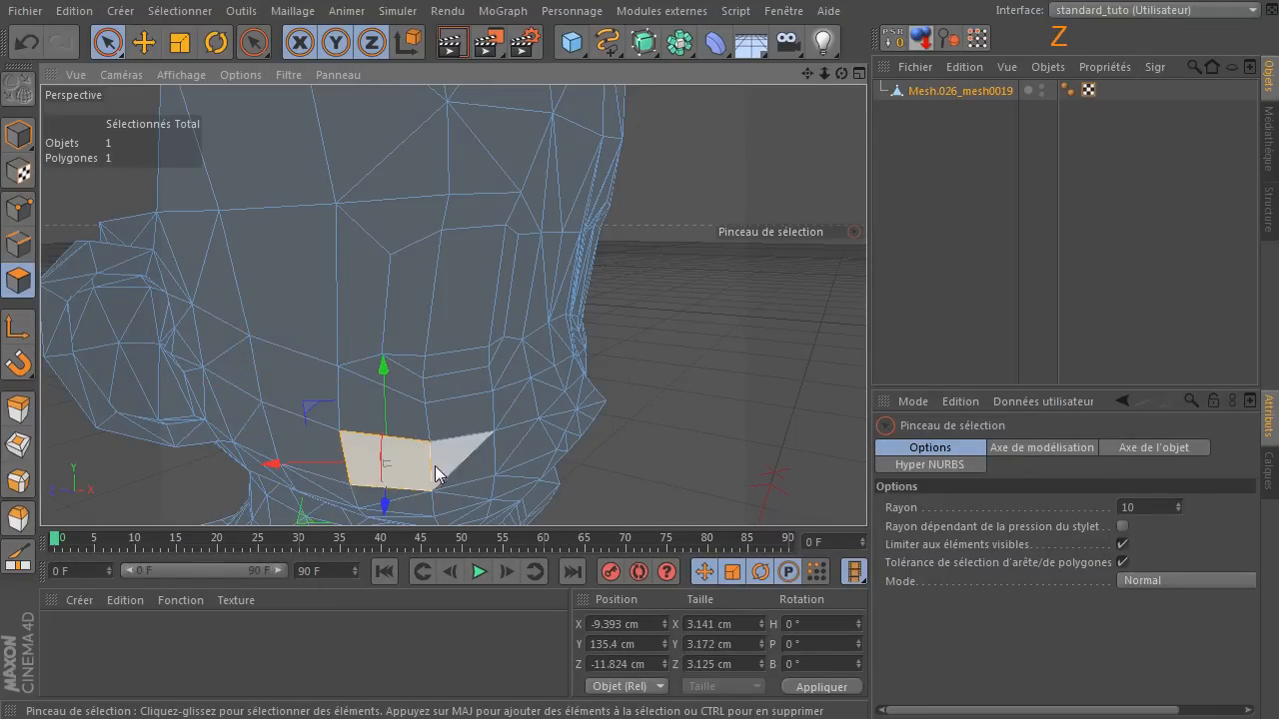
click(447, 465)
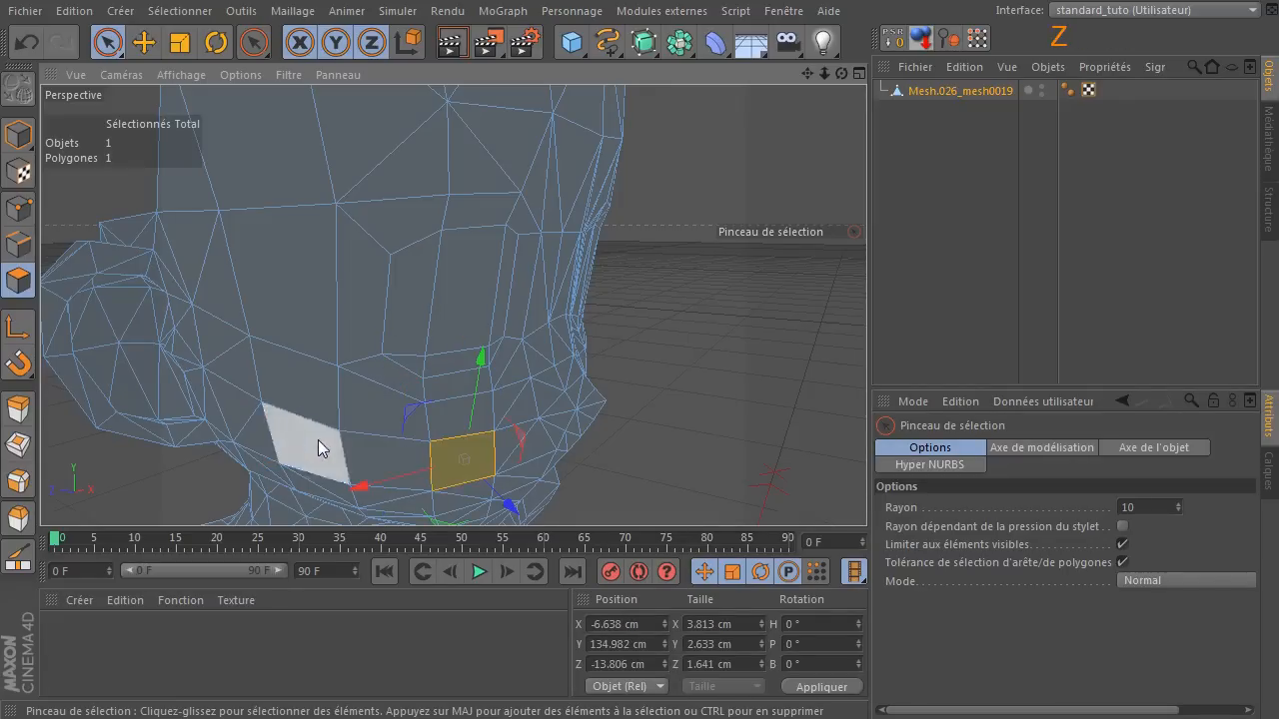
Melt the three stacked triangle pairs in front of the ear, from the lower cheek up to the temple, into quads.
click(251, 421)
key(u)
key(z)
click(233, 350)
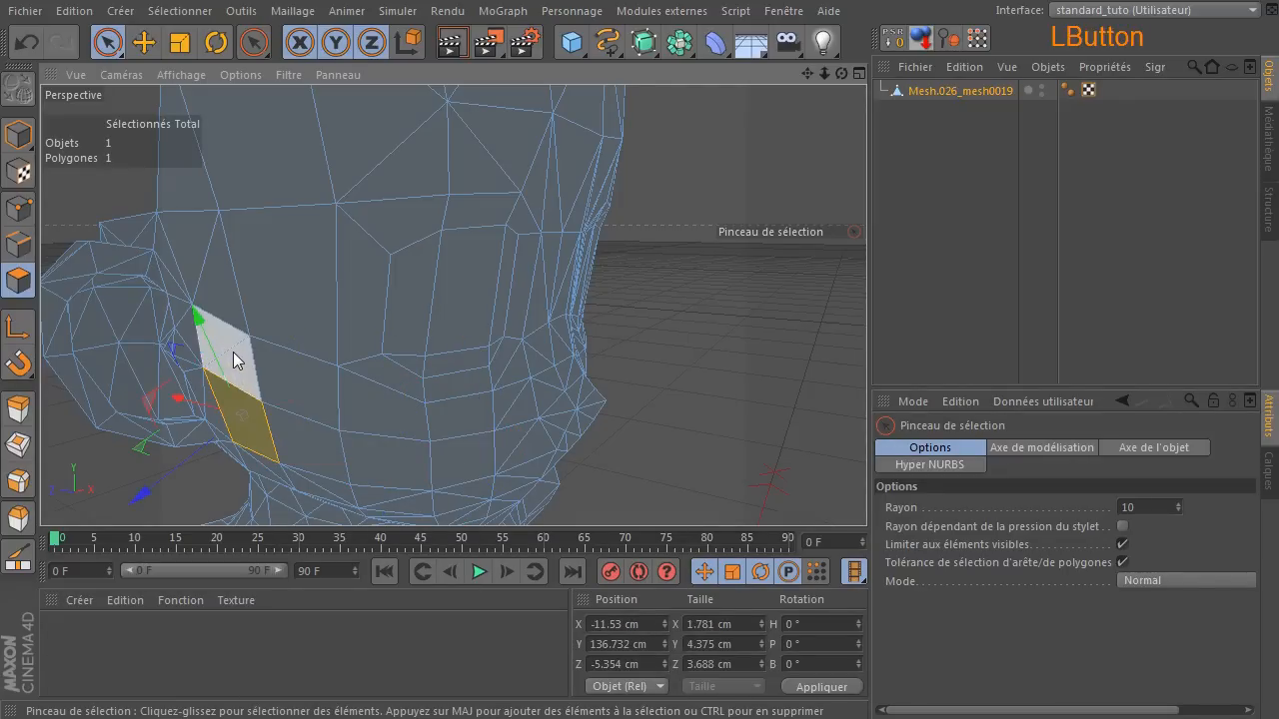
key(u)
key(z)
click(201, 263)
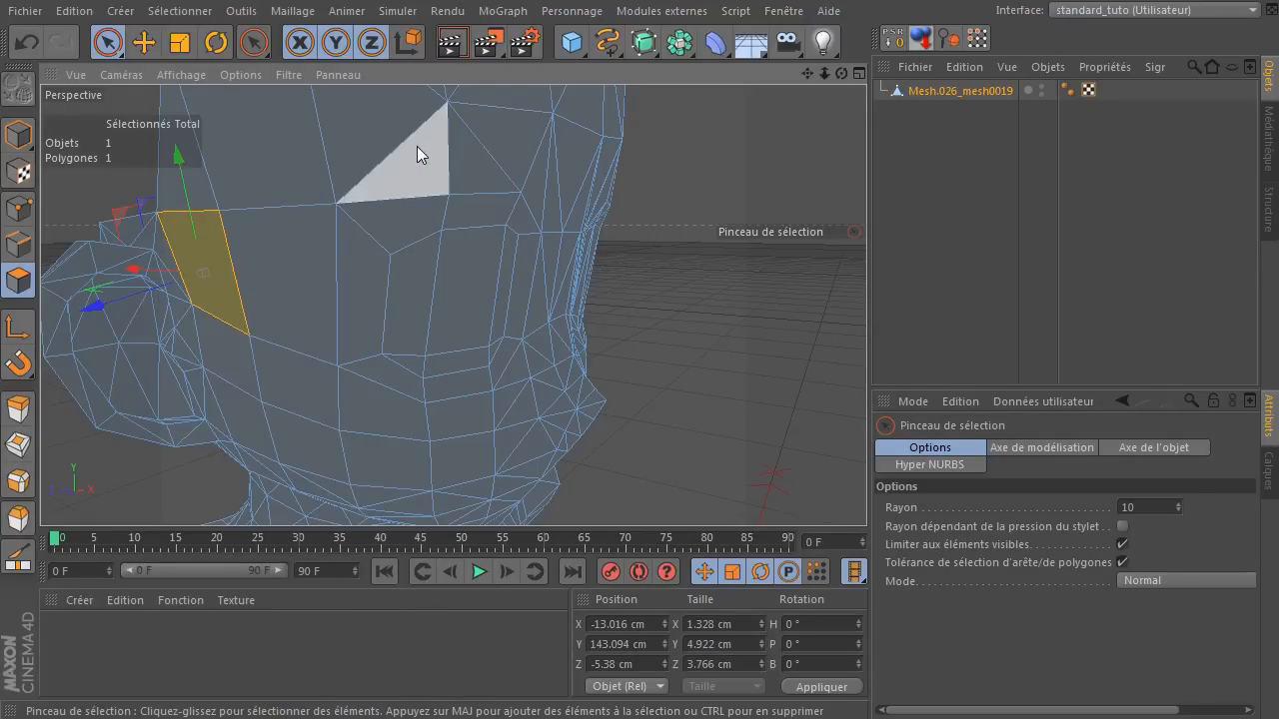
Melt the forehead triangle pair directly above the eye into a quad.
mouse_move(466, 141)
mouse_down()
mouse_move(486, 149)
mouse_move(656, 126)
mouse_up()
drag(807, 74, 814, 179)
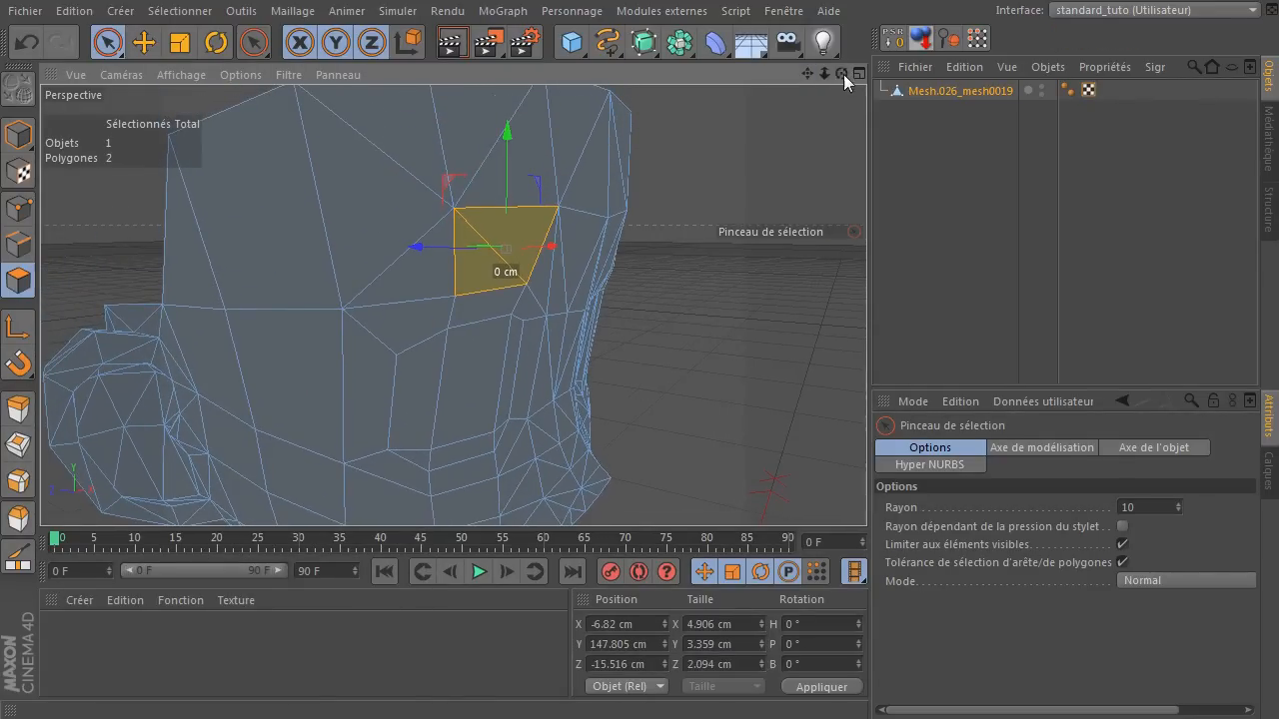
mouse_move(844, 74)
mouse_down()
mouse_move(793, 78)
mouse_move(842, 75)
mouse_up()
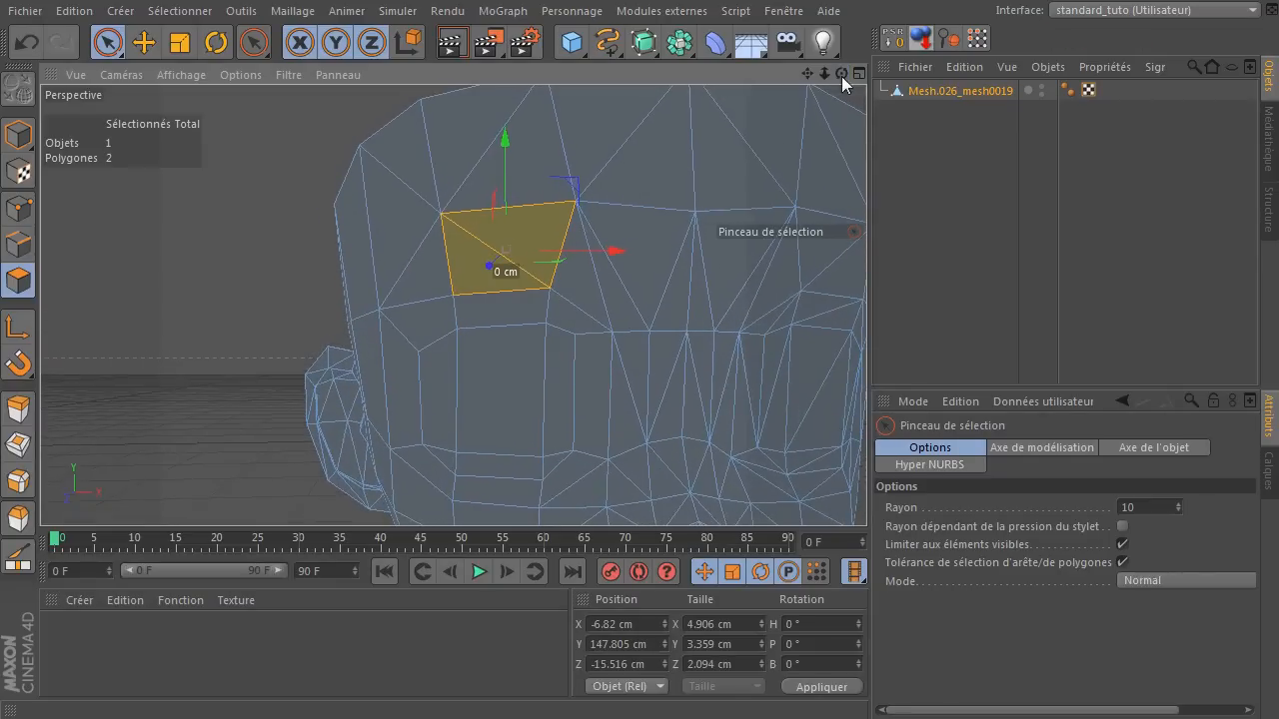
key(m)
key(z)
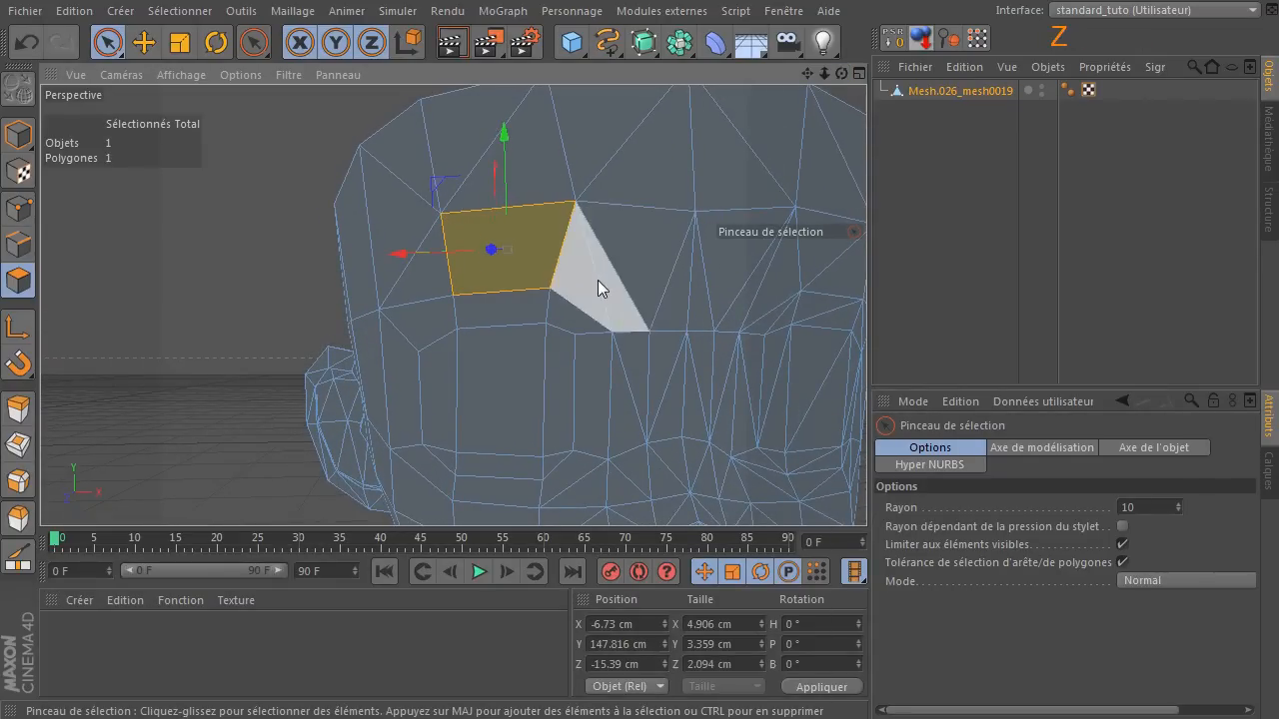
Melt the triangle pair above the eye's inner corner and the narrow vertical pair below it beside the nose into quads.
click(597, 280)
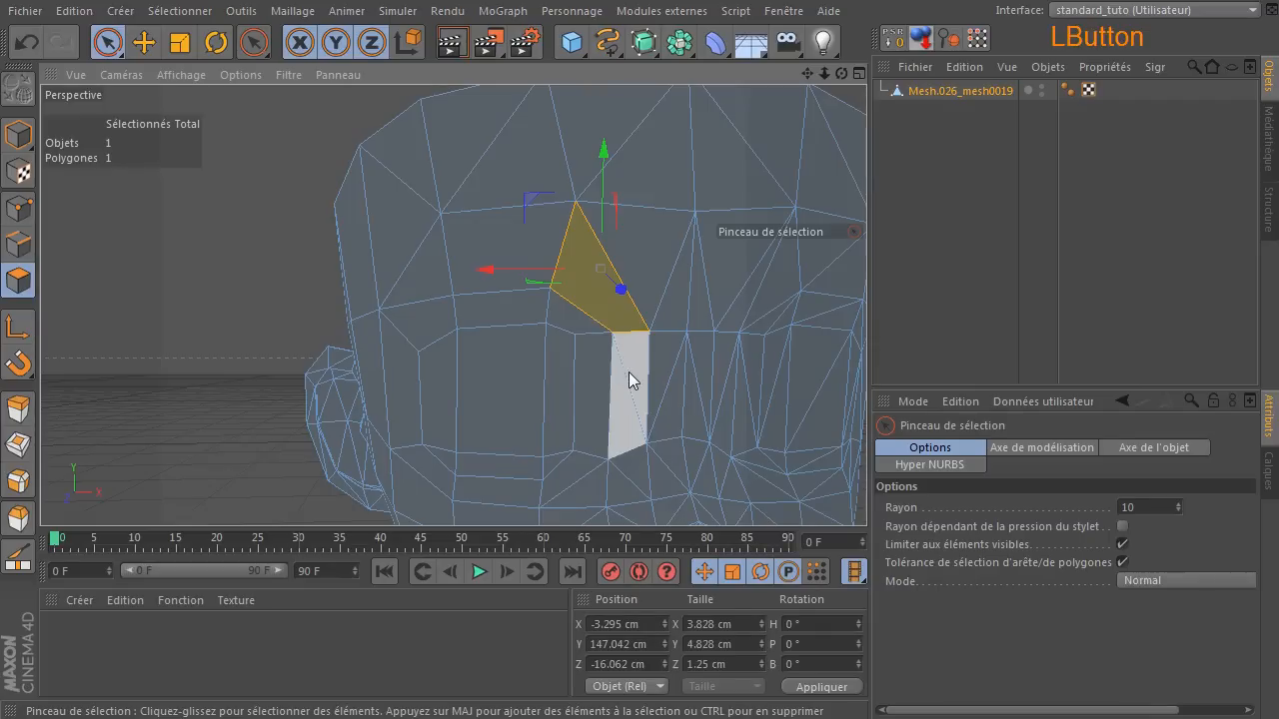
click(628, 373)
key(u)
key(z)
Melt the two stacked triangle pairs beneath the narrow vertical quad beside the nose into quads.
click(624, 474)
key(u)
key(z)
mouse_move(807, 77)
mouse_down()
mouse_move(811, 56)
mouse_move(810, 78)
mouse_up()
click(633, 396)
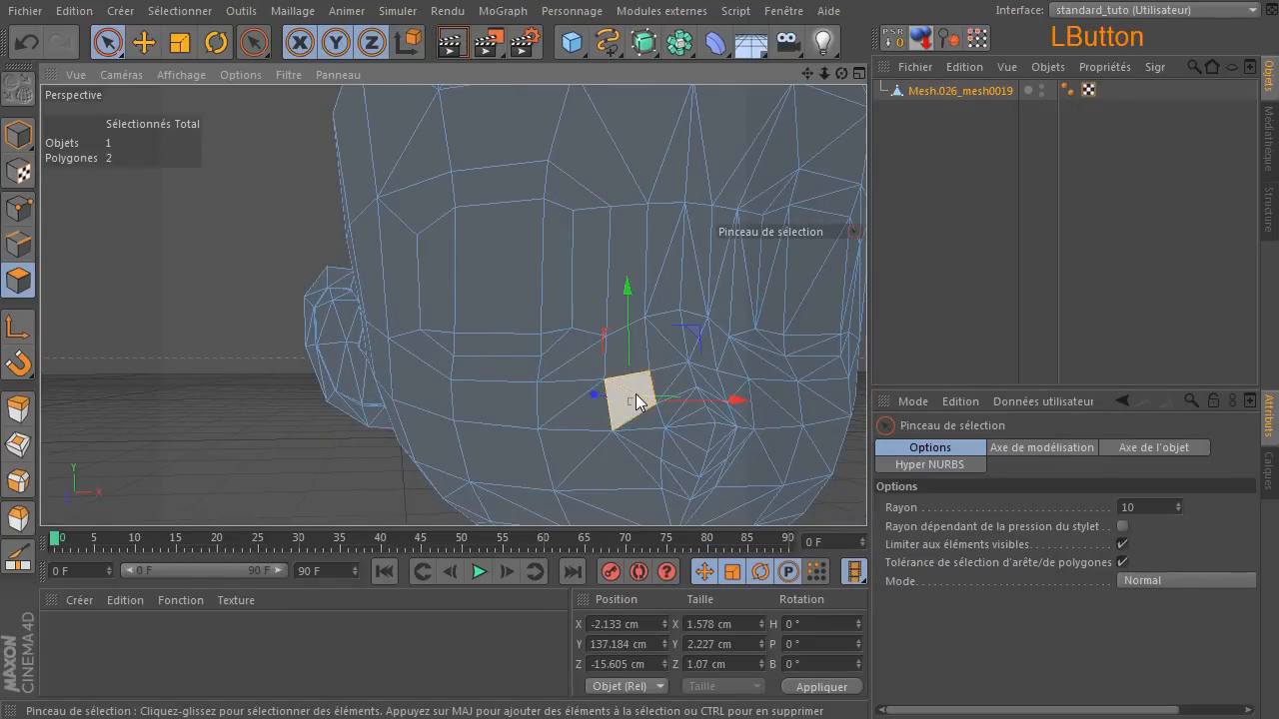
key(u)
key(z)
Melt the small triangle pair next to the nostril and the pair just above it on the nose's side into quads.
click(678, 381)
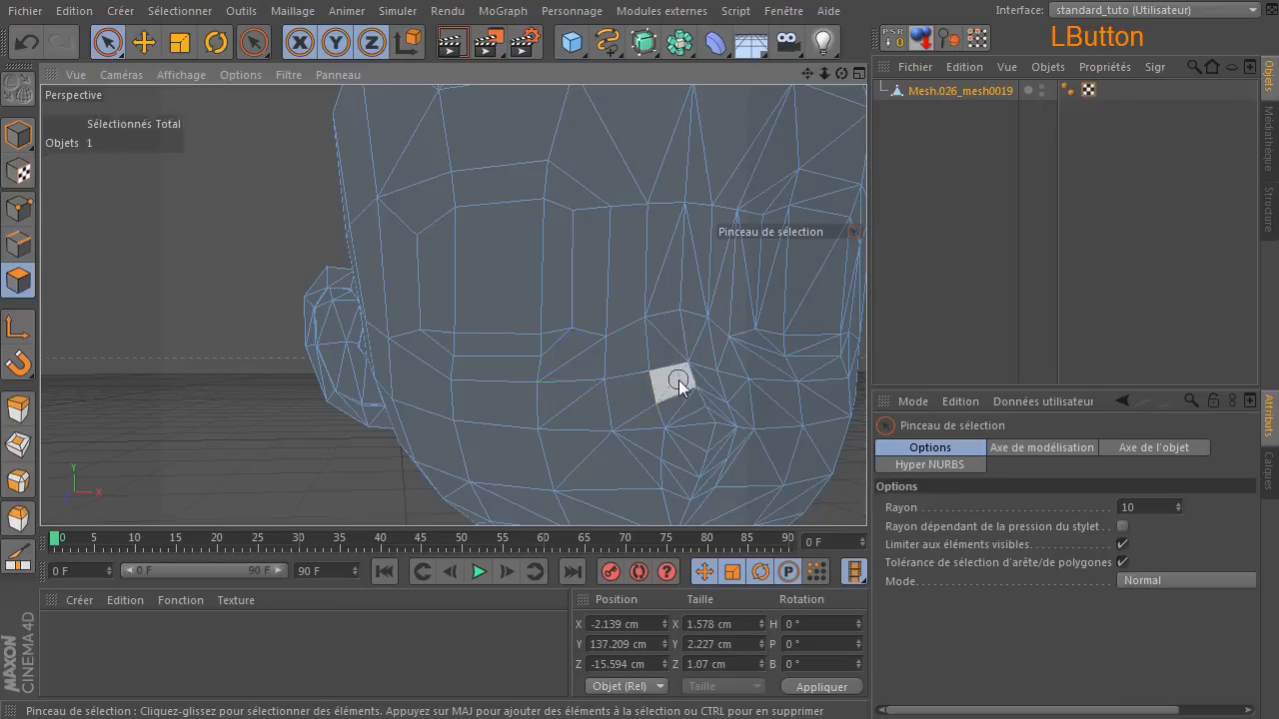
key(z)
click(664, 340)
key(u)
key(z)
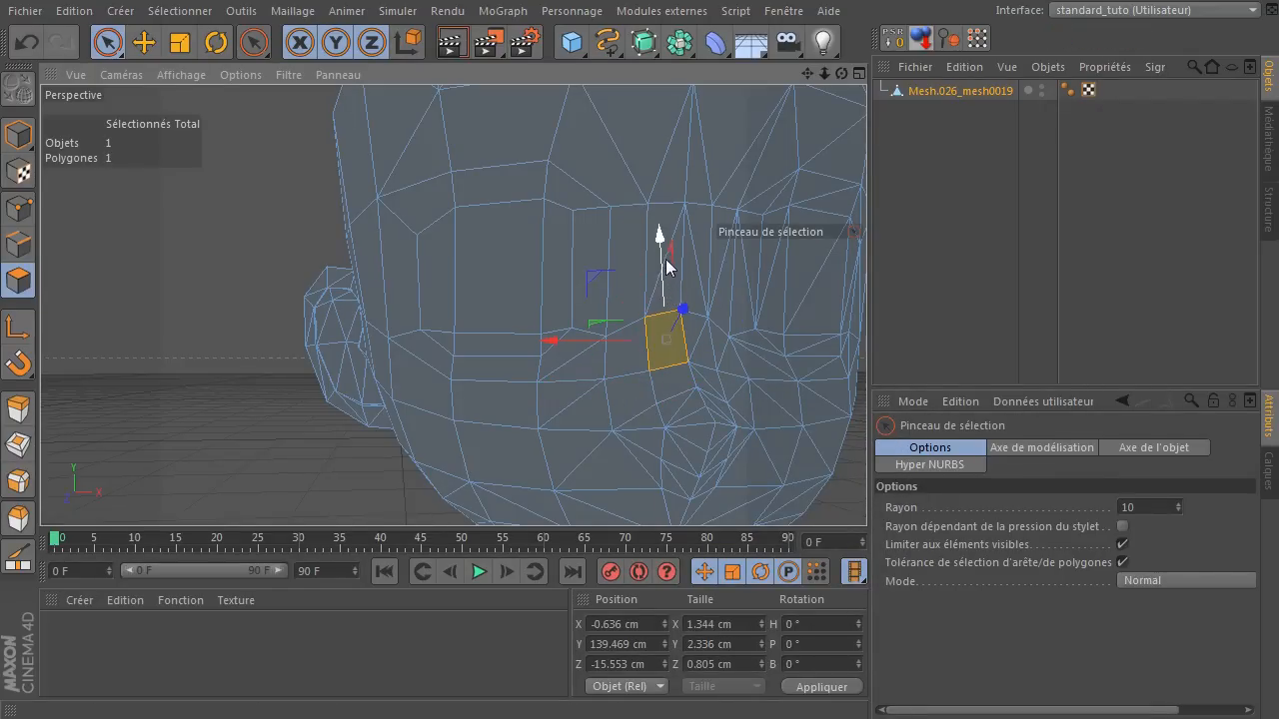
Melt the tall triangle pair along the nose bridge and the forehead pair directly above it into quads.
click(667, 248)
key(u)
key(z)
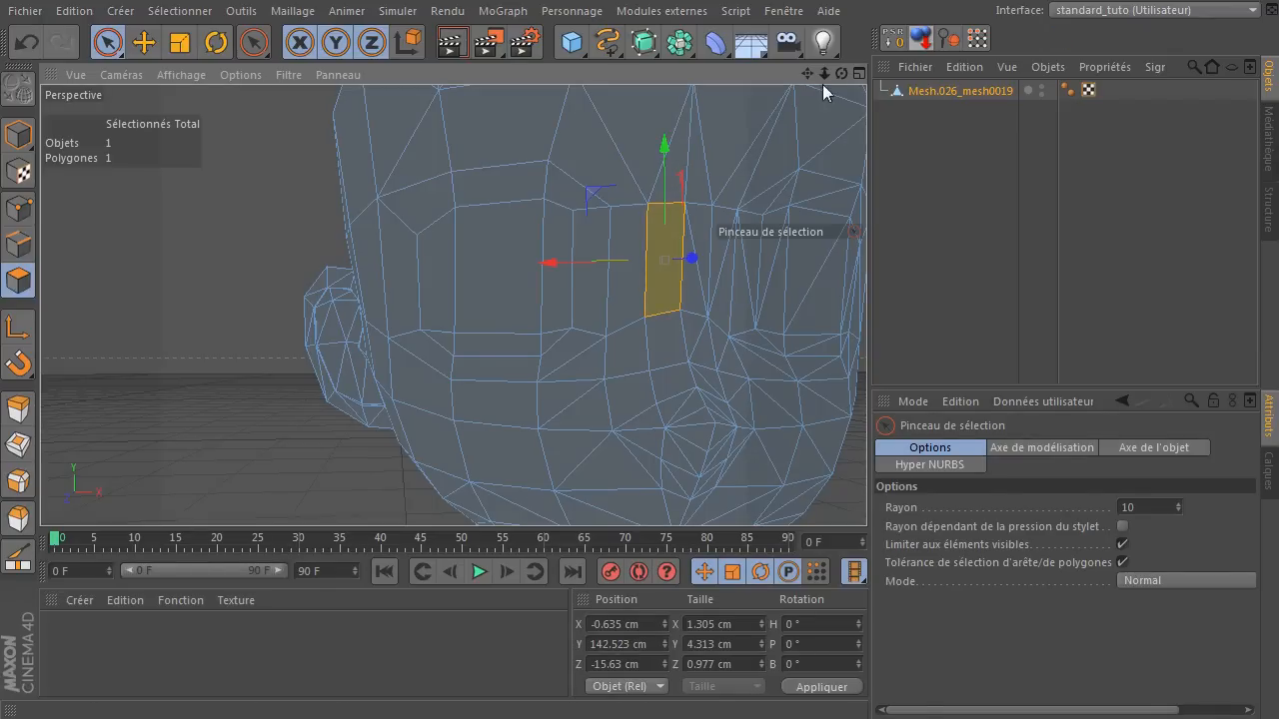
drag(809, 75, 808, 178)
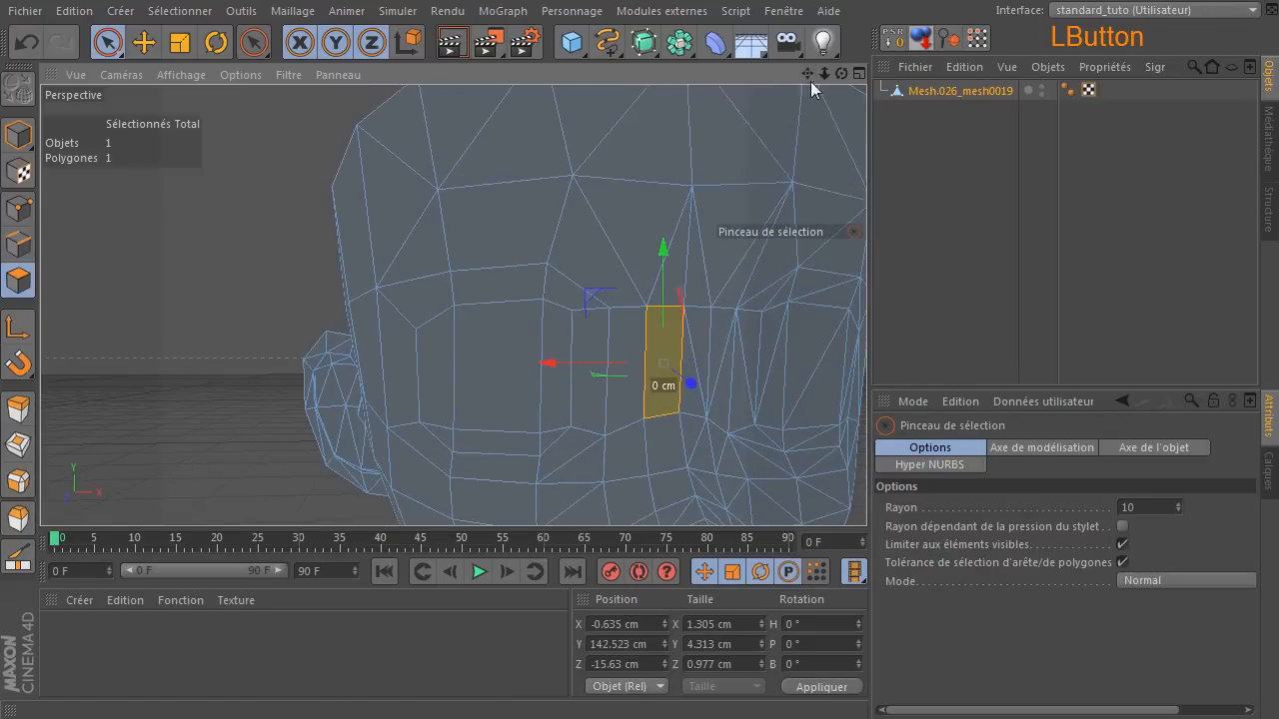
click(671, 229)
key(u)
key(z)
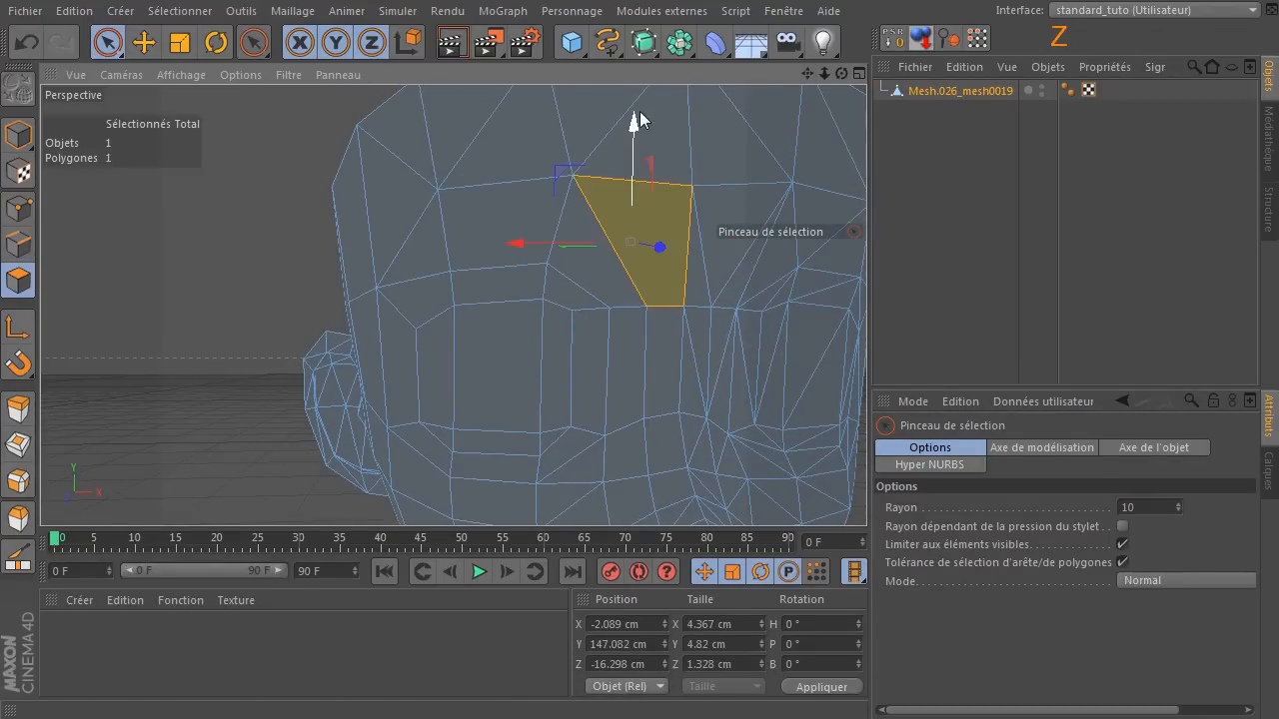
Melt the two large triangle pairs in the upper forehead row, above the nose bridge and above the eye, into quads.
click(615, 130)
key(u)
key(z)
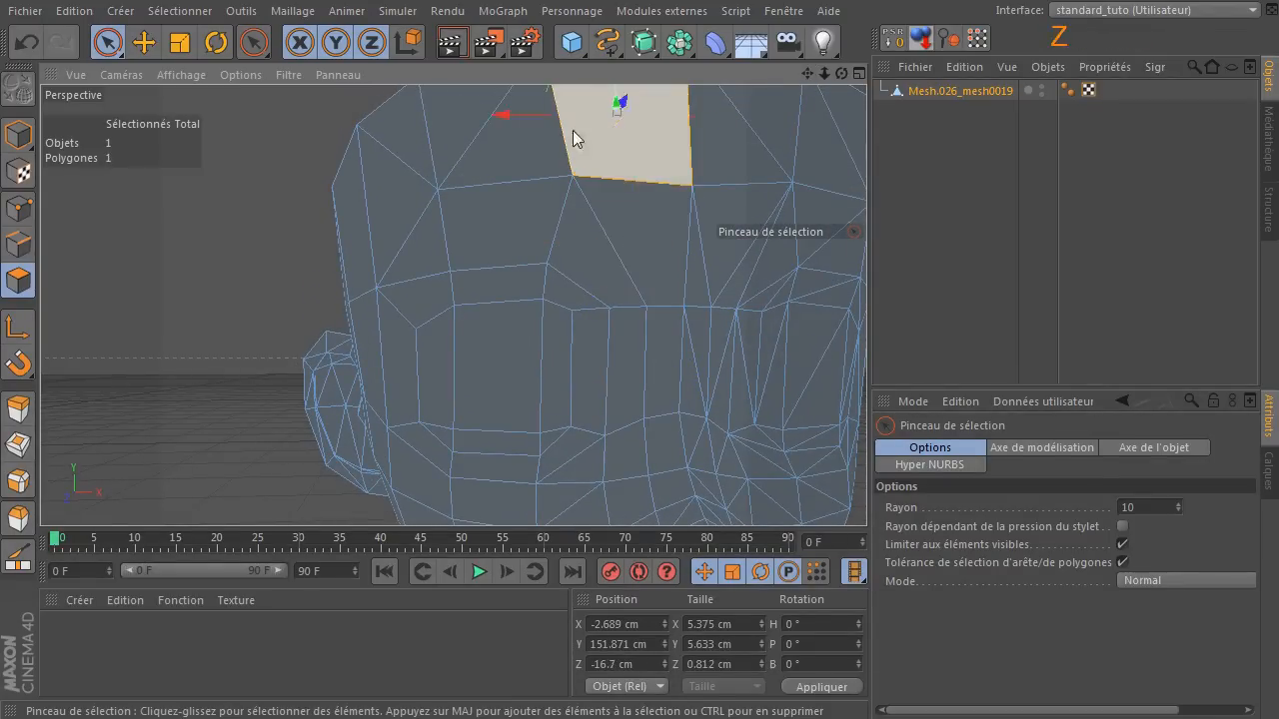
click(470, 133)
key(u)
key(z)
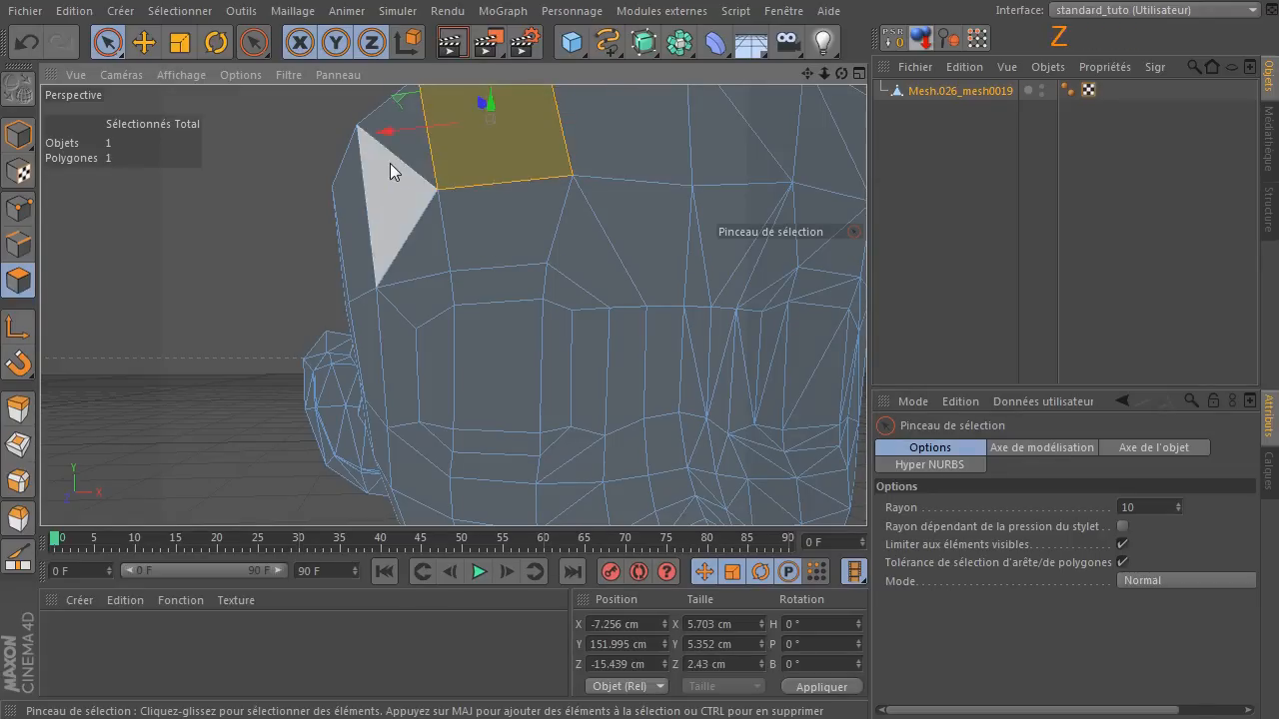
Undo the last change on the outer forehead triangle pair, melt the pair into a quad, and clear the selection.
click(403, 160)
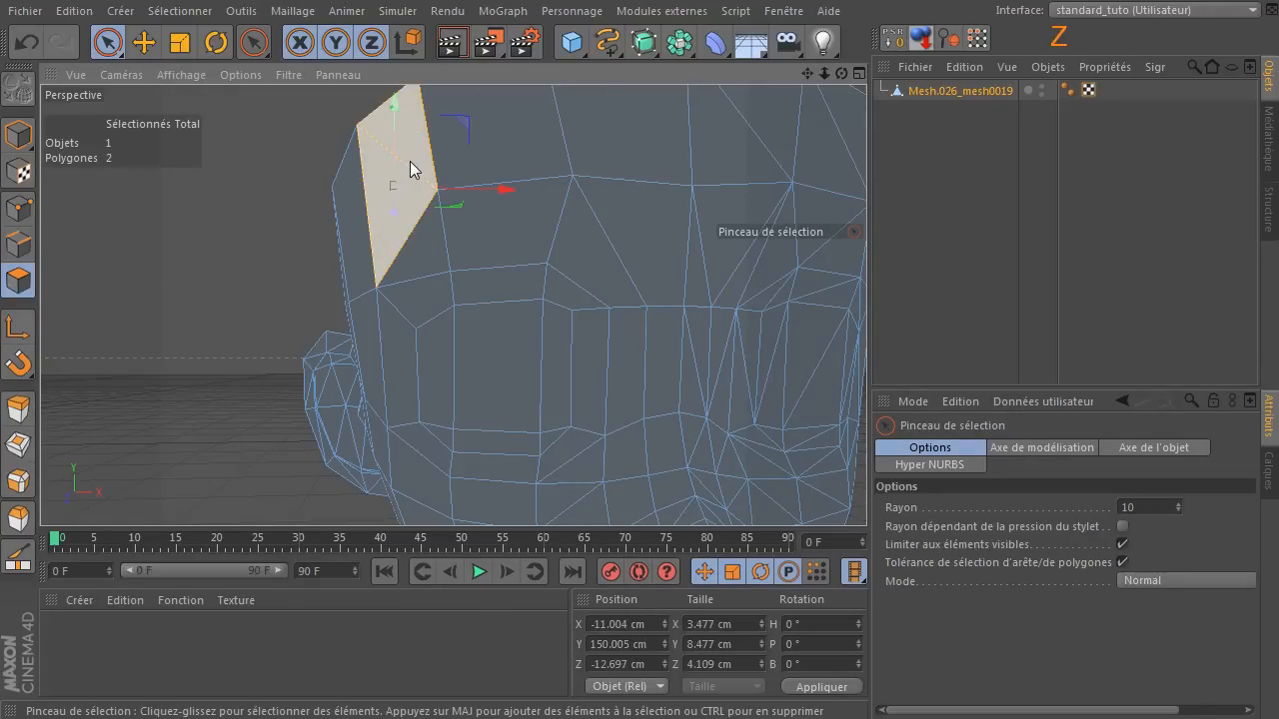
mouse_move(842, 74)
mouse_down()
mouse_move(394, 187)
mouse_move(849, 74)
mouse_up()
key(ctrl+z)
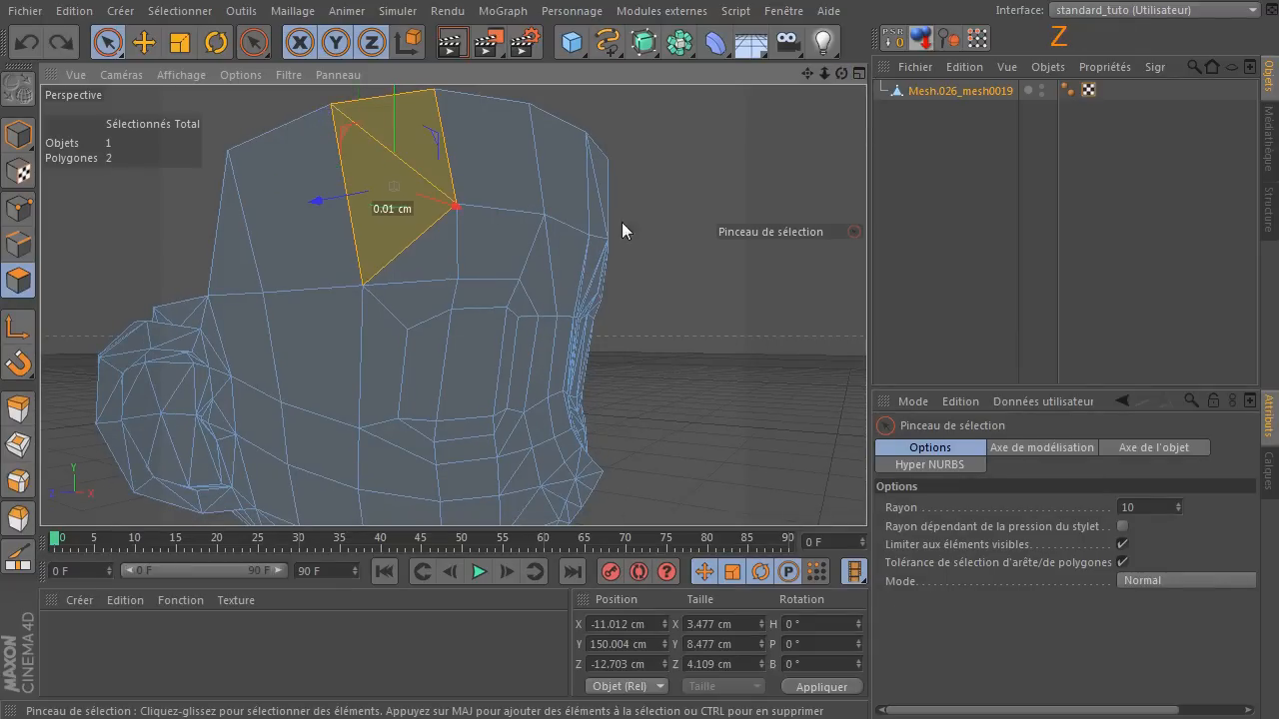
key(u)
key(z)
click(718, 285)
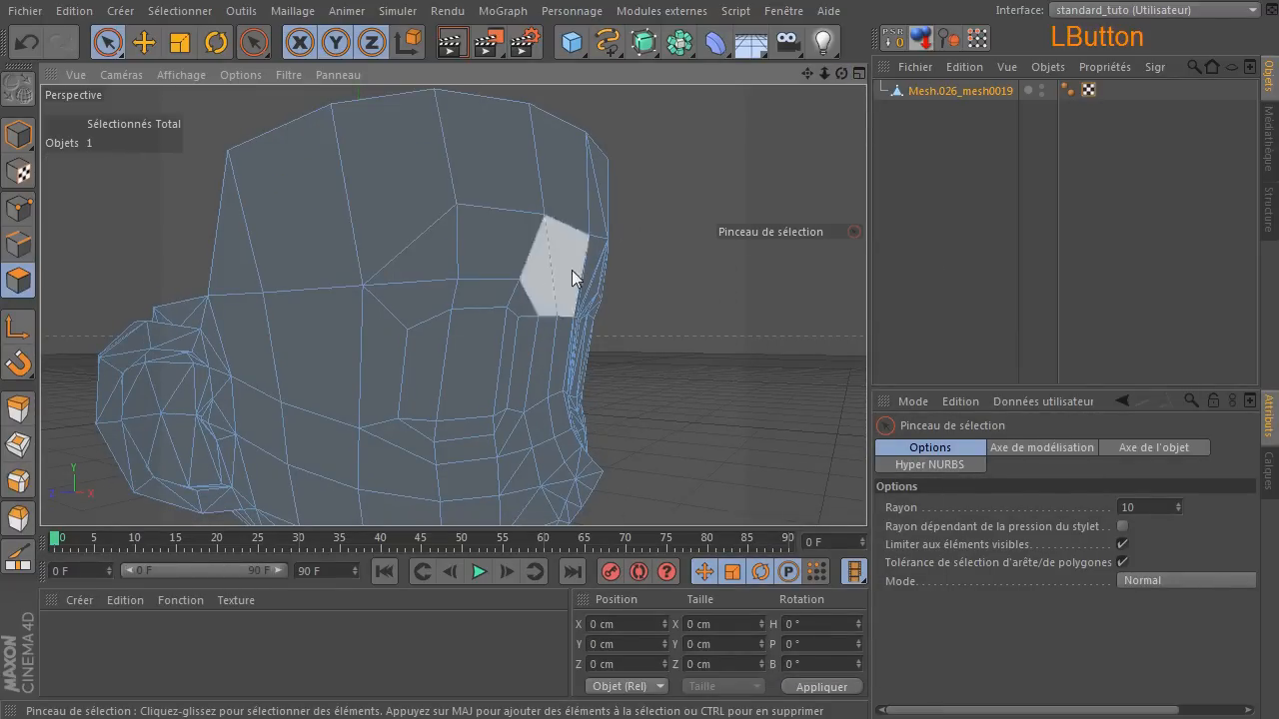
Melt the remaining triangle pair on the cheek below the eye's inner corner into a quad.
scroll(660, 337, down, 3)
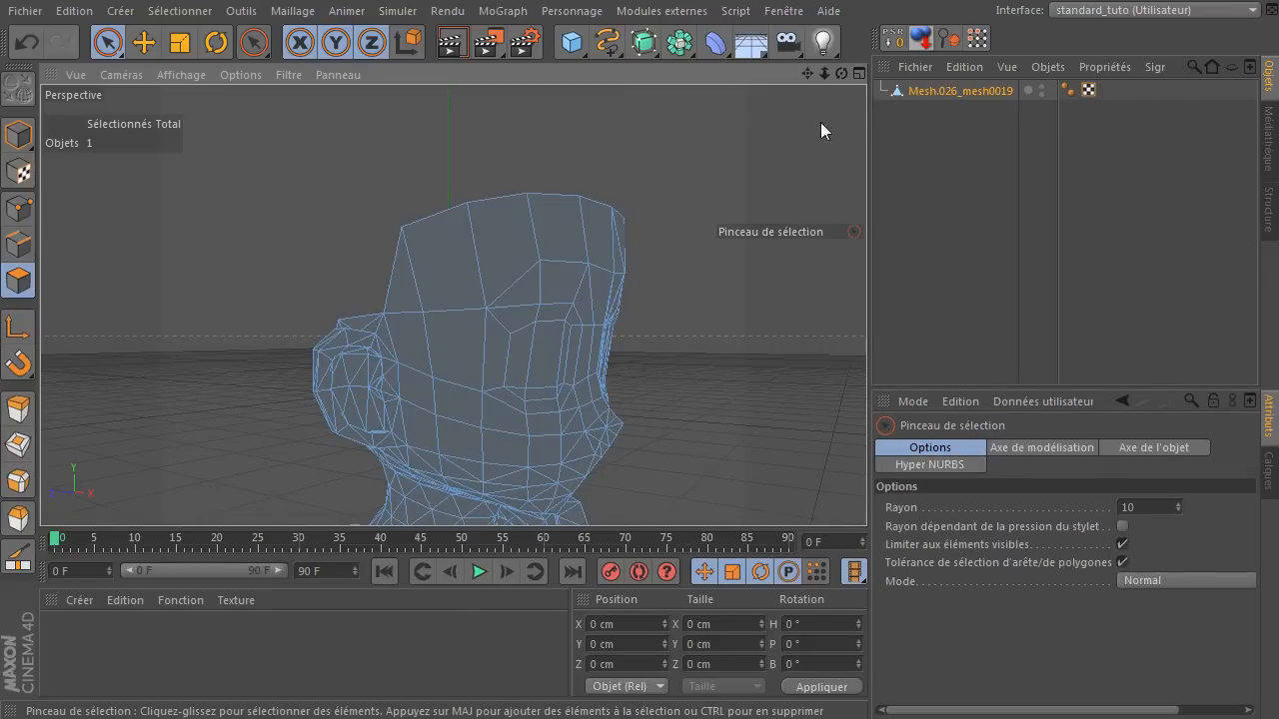
drag(841, 73, 843, 77)
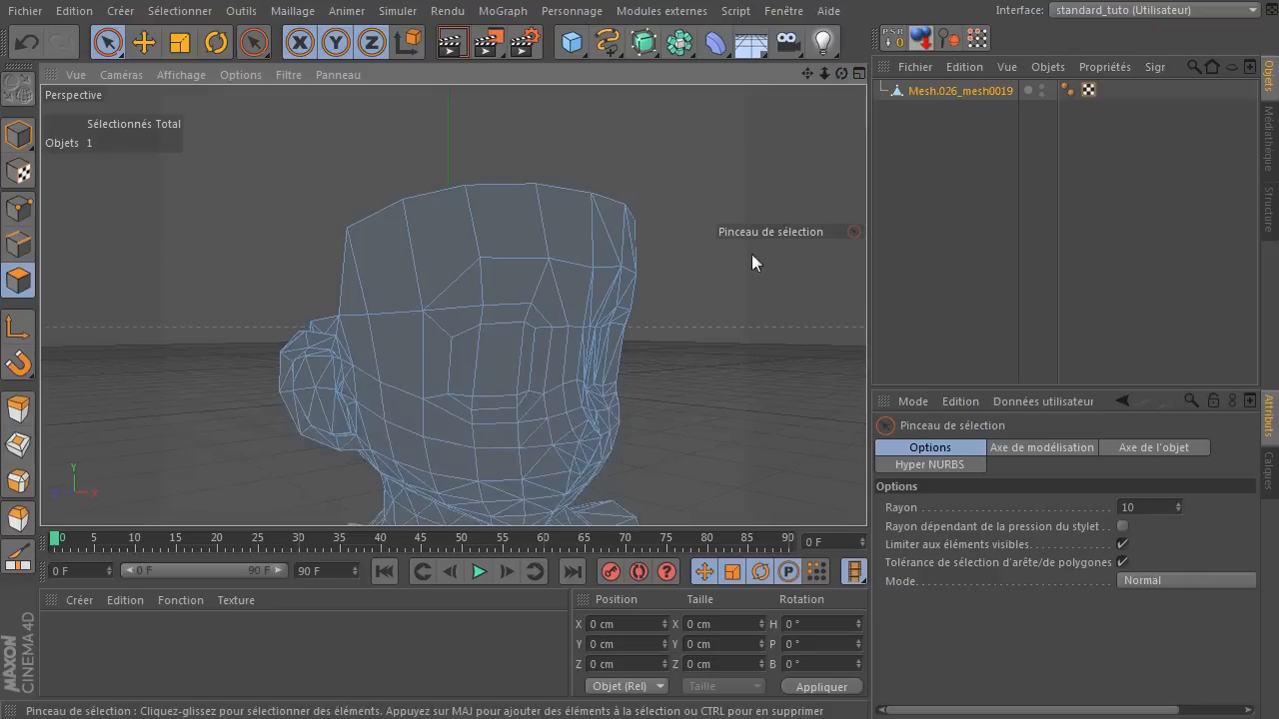
scroll(533, 418, up, 5)
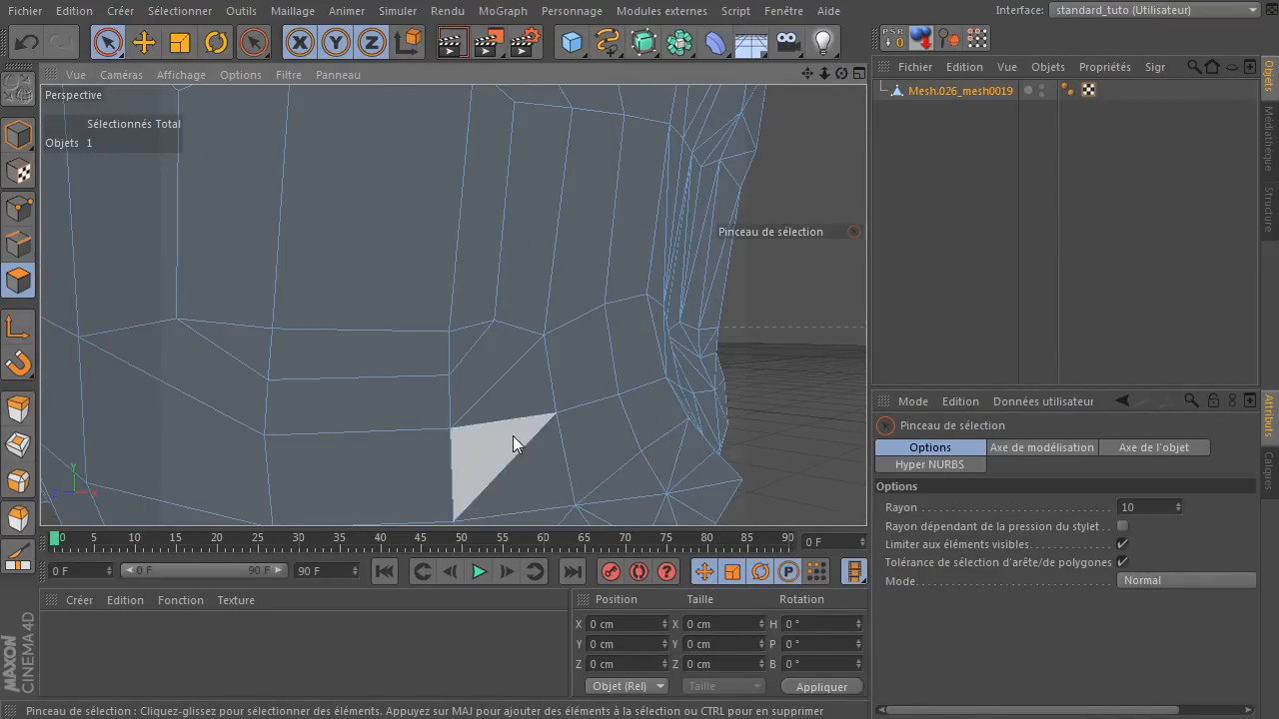
click(513, 425)
scroll(666, 450, down, 1)
key(u)
key(z)
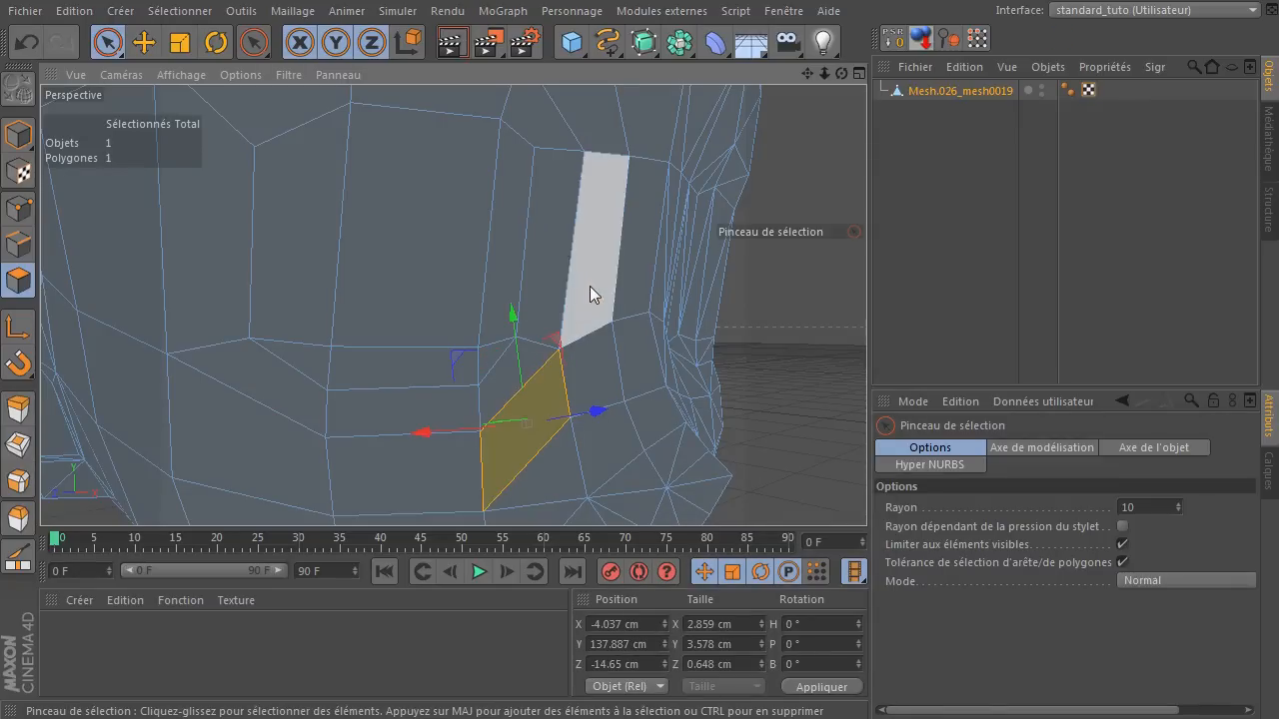
Undo the last melt on the triangle pair below the eye's inner corner and clear the polygon selection.
mouse_move(841, 73)
mouse_down()
mouse_move(528, 425)
mouse_move(453, 306)
mouse_move(828, 76)
mouse_up()
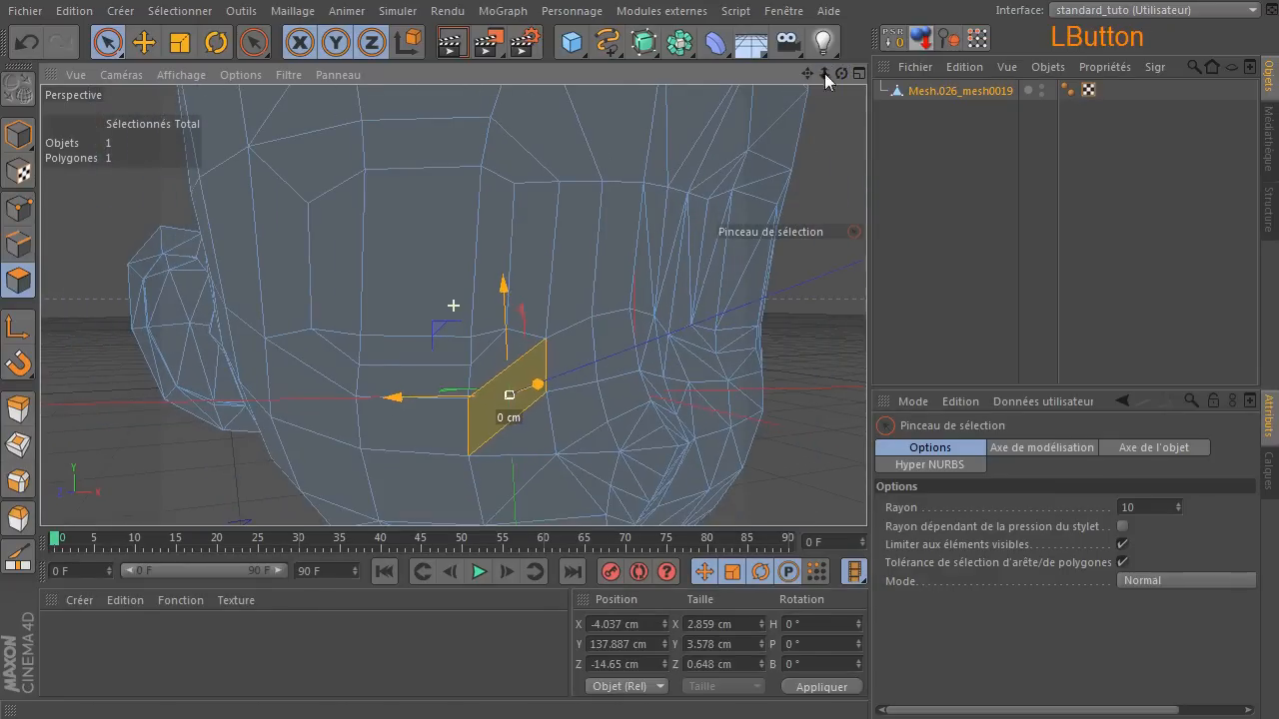
key(ctrl+z)
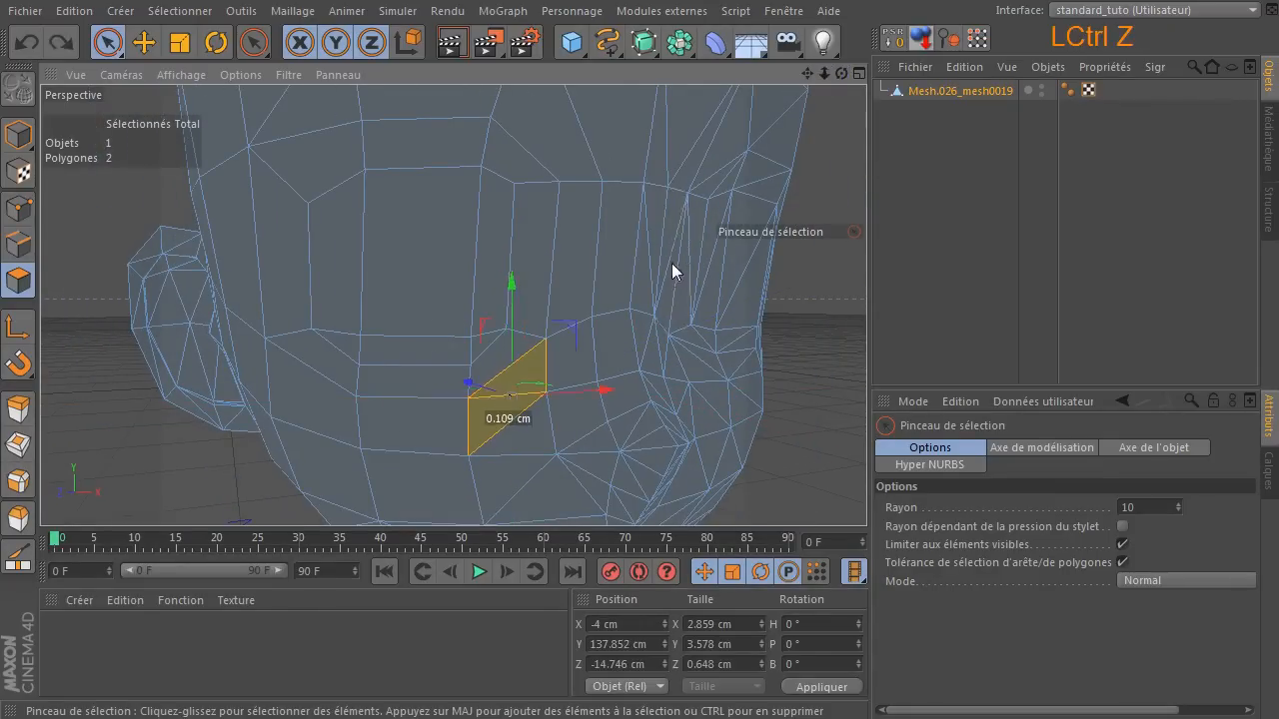
click(495, 442)
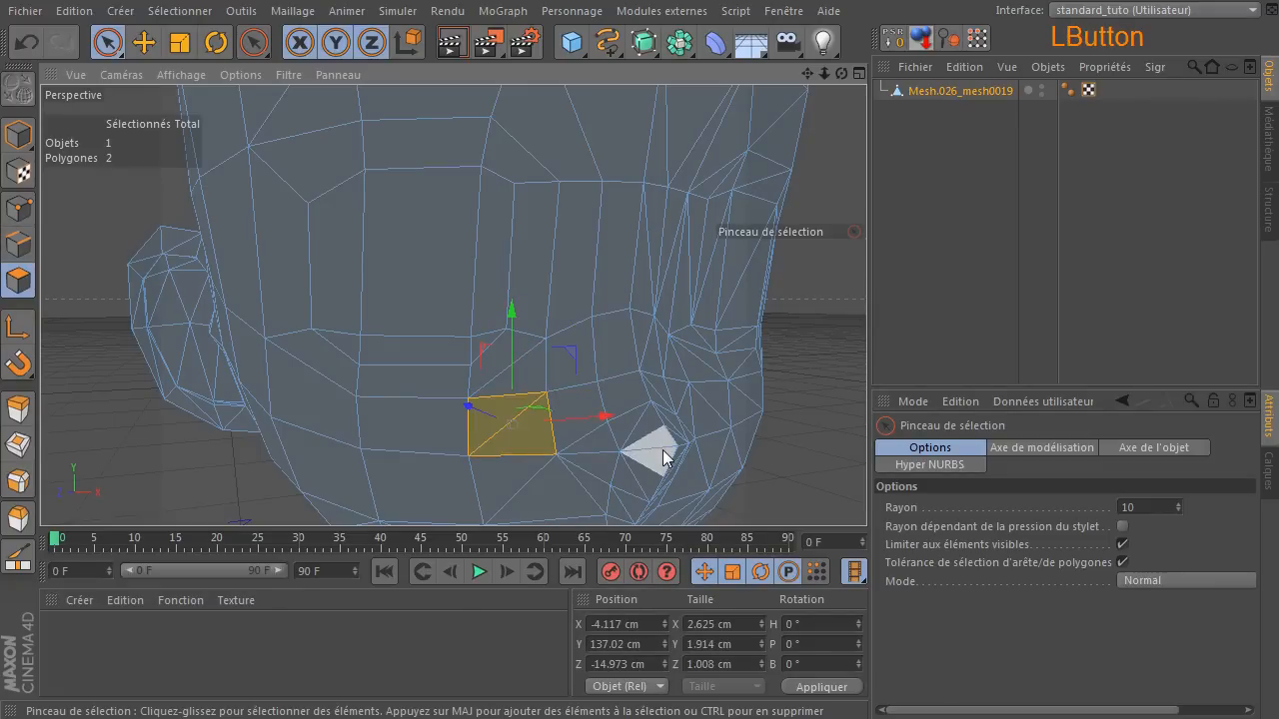
click(798, 308)
drag(842, 73, 965, 78)
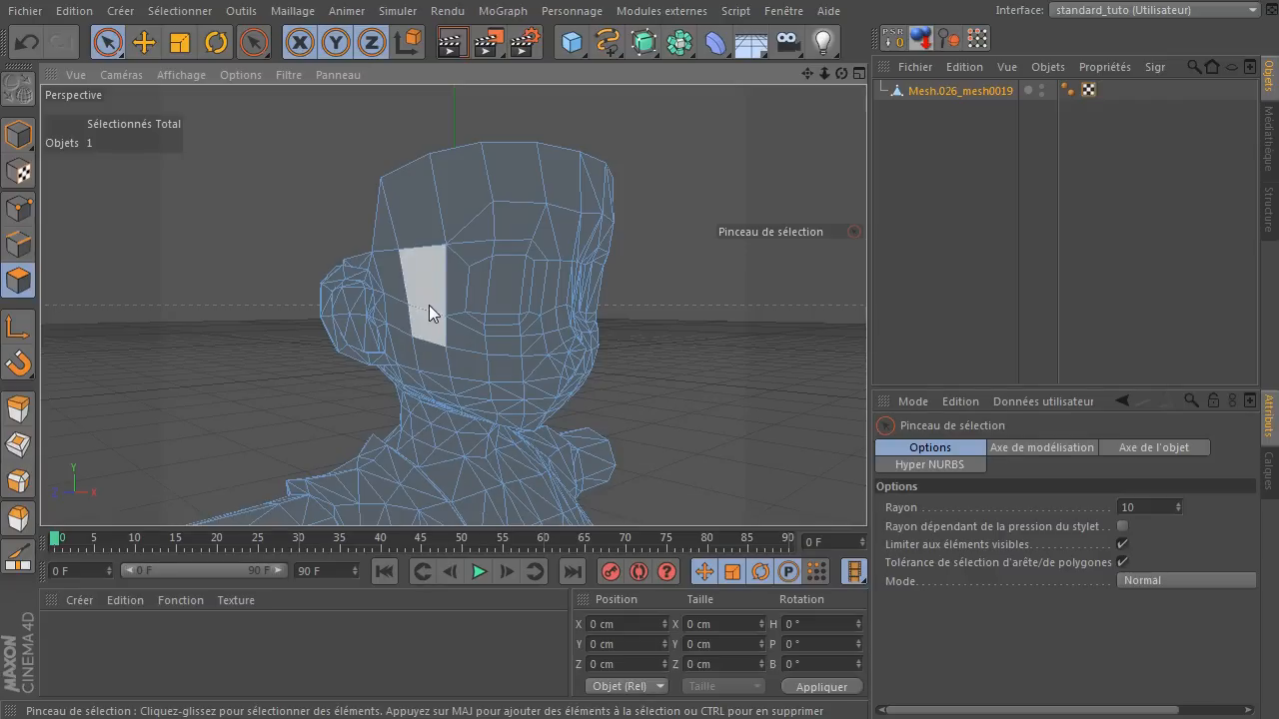
Close all open projects and load the Elsa character model.
click(25, 11)
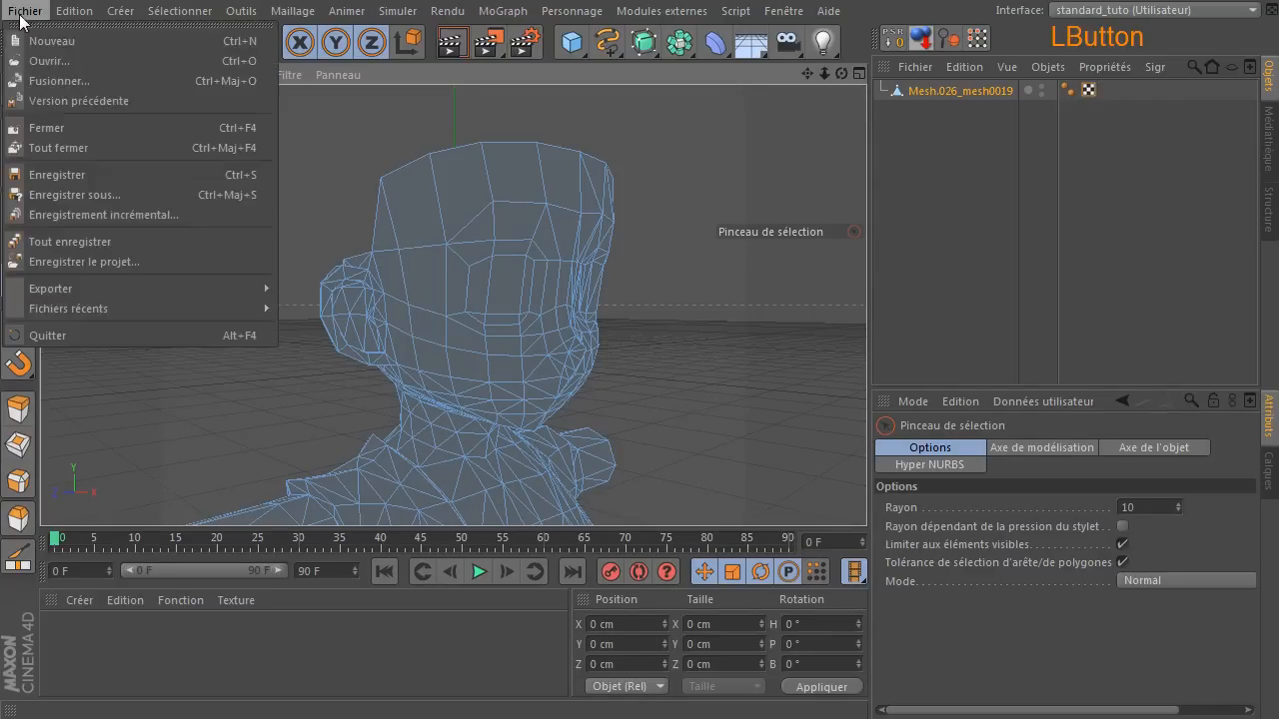
click(65, 147)
click(1013, 566)
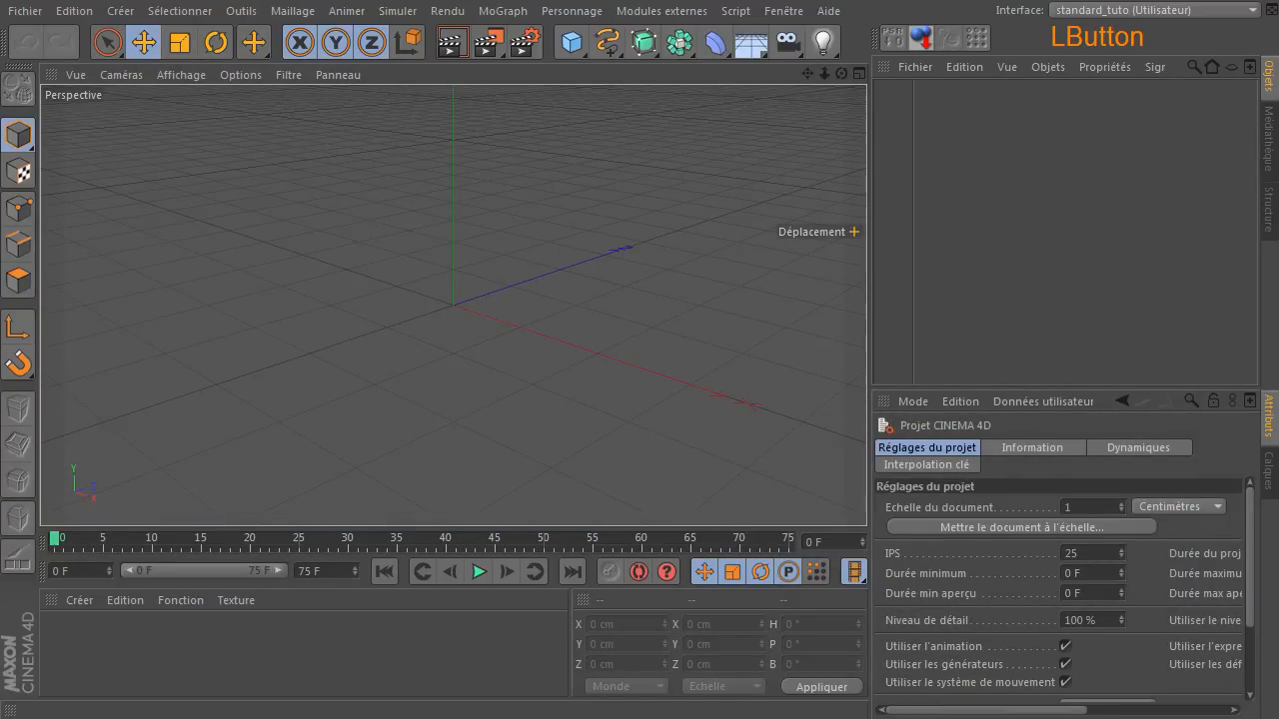
drag(629, 290, 640, 281)
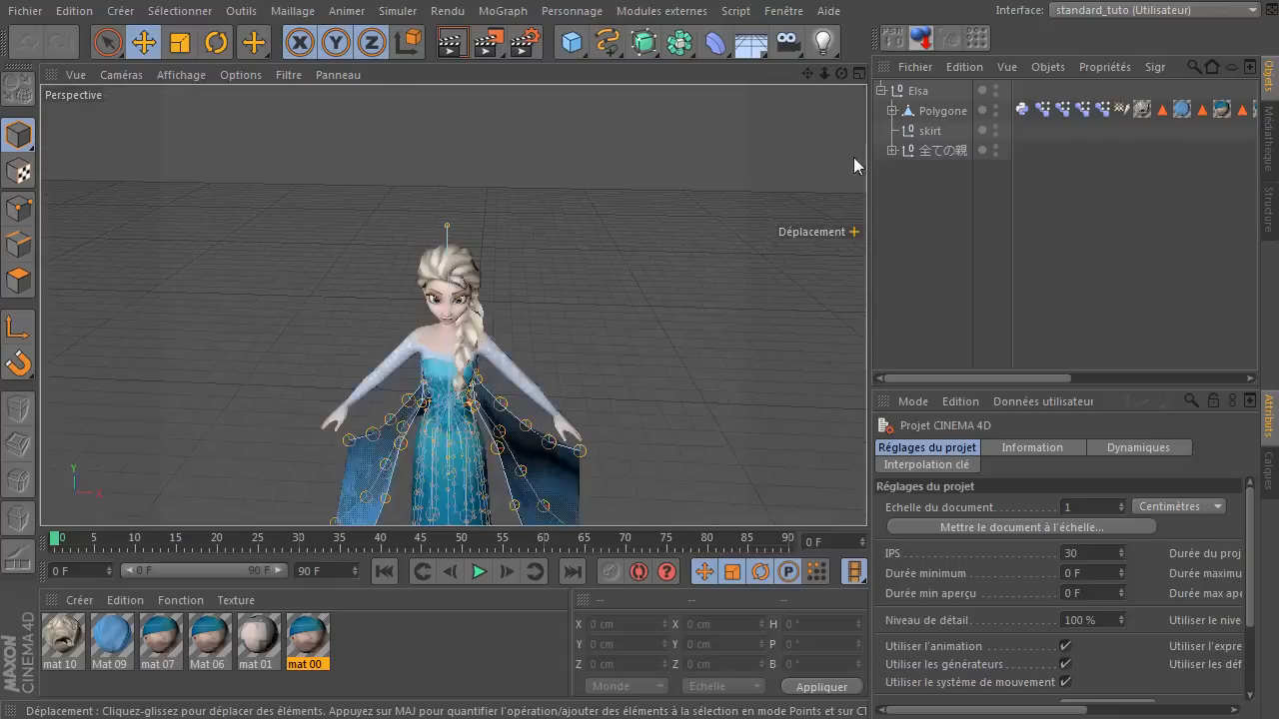
Move the Polygone mesh out of the Elsa hierarchy, and delete the Elsa null with its children and the Skin deformer.
click(900, 112)
click(892, 111)
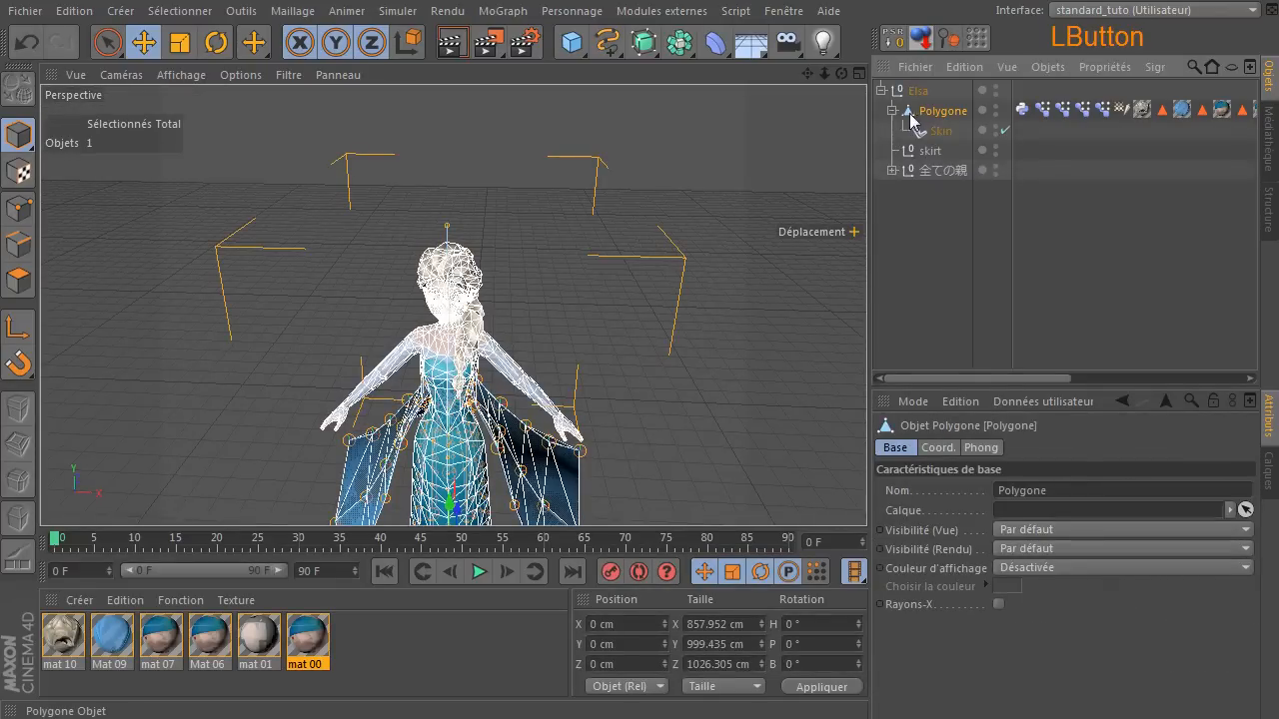
drag(920, 109, 924, 299)
click(916, 92)
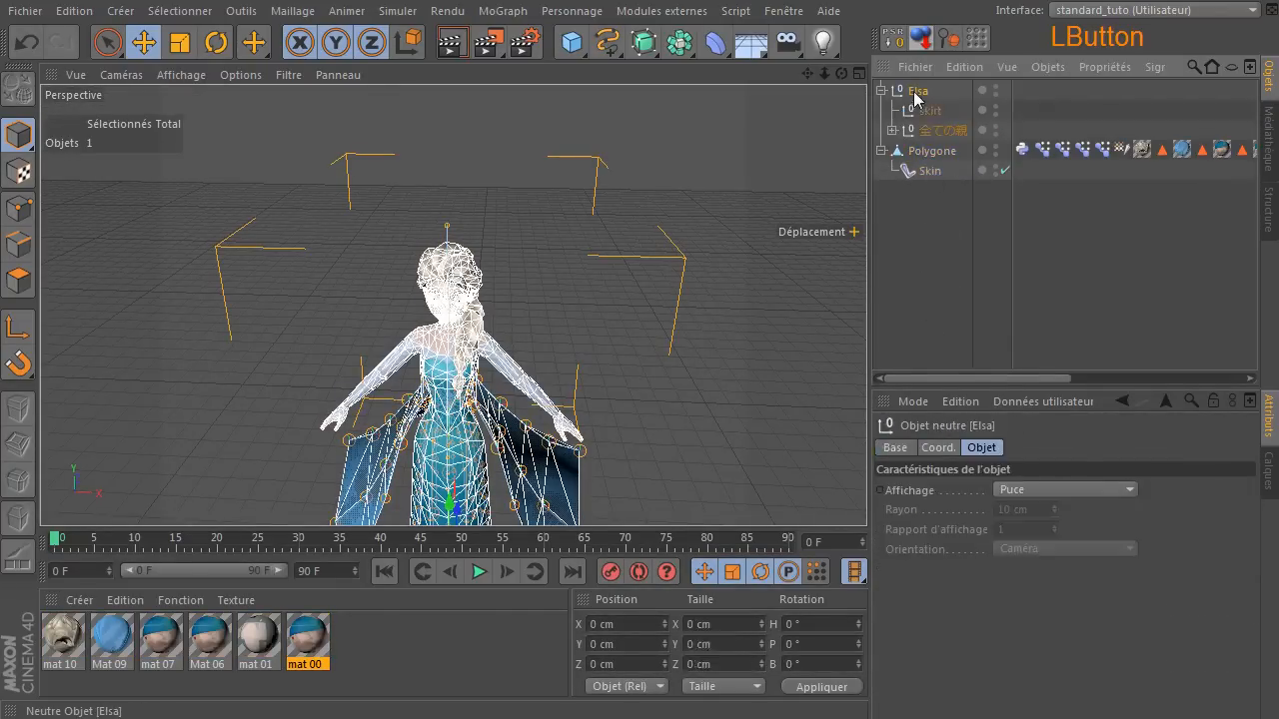
key(Delete)
click(926, 110)
key(Delete)
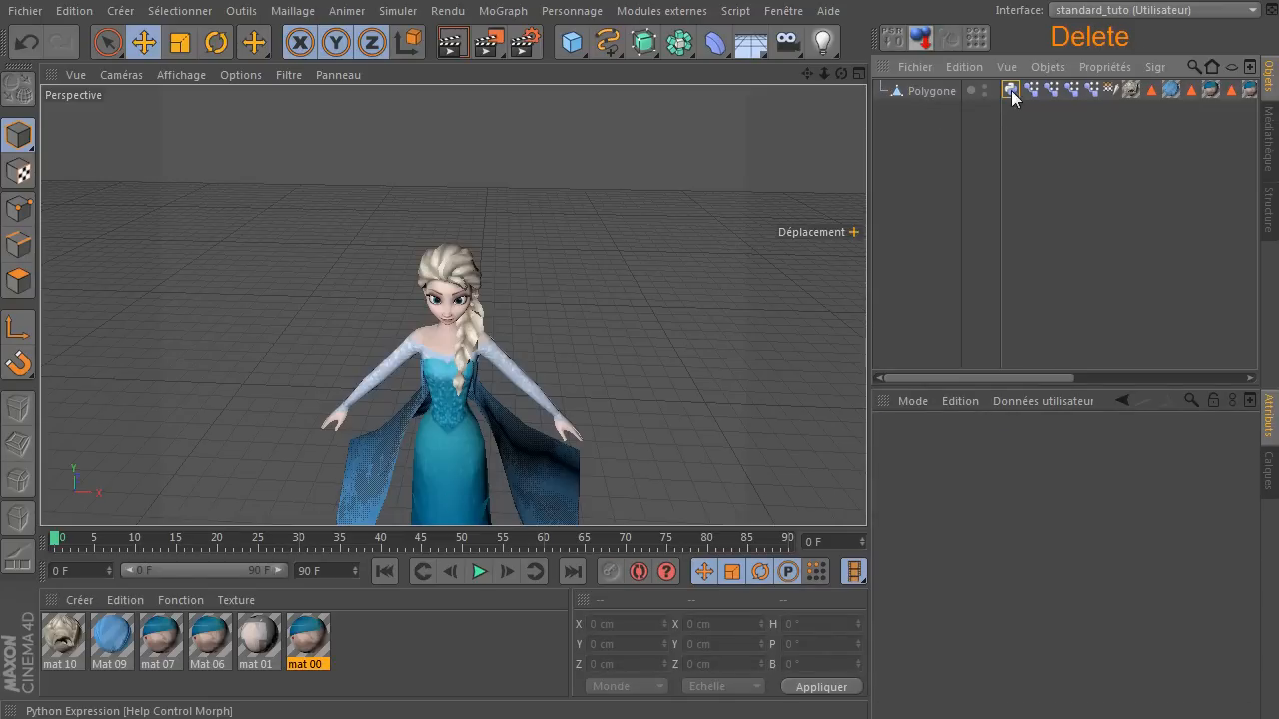
Delete the Python, pose morph, weight, material and polygon selection tags from Polygone, keeping only its UVW and Phong tags.
click(1010, 90)
key(Delete)
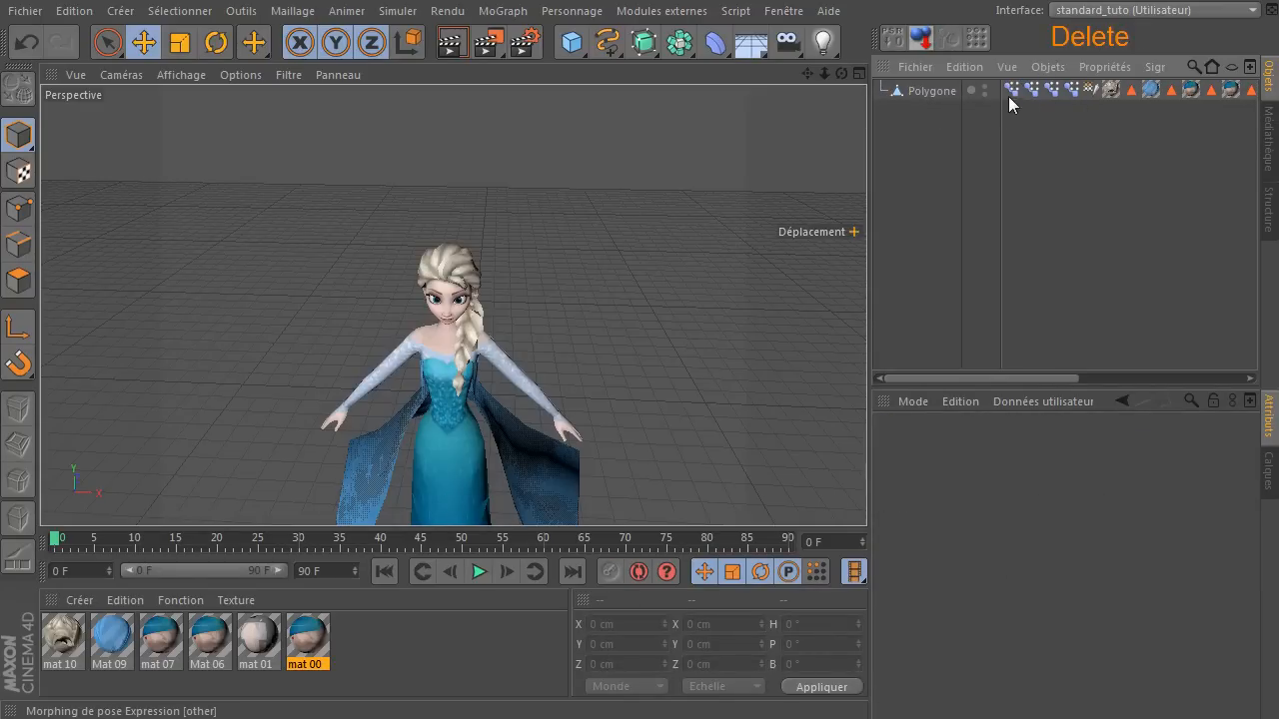
click(1012, 90)
key(Delete)
click(1011, 90)
key(Delete)
click(1012, 90)
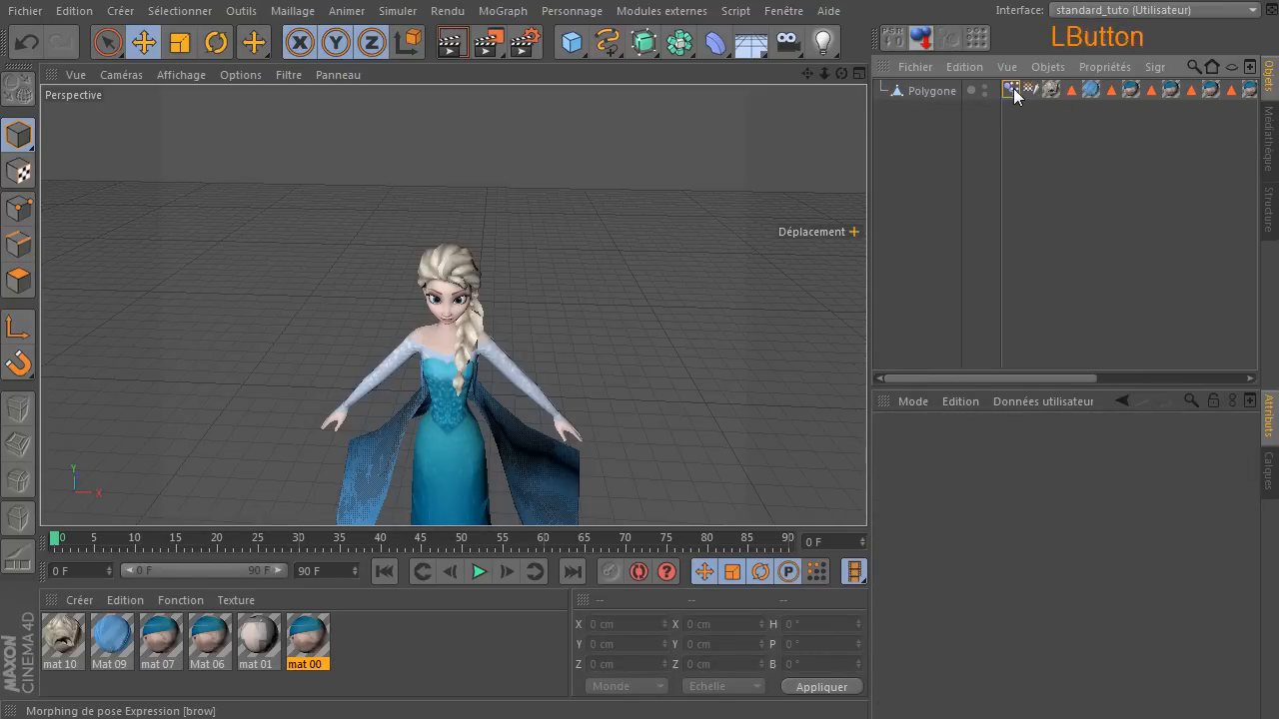
key(Delete)
click(1011, 93)
key(Delete)
drag(1007, 103, 1225, 88)
key(Delete)
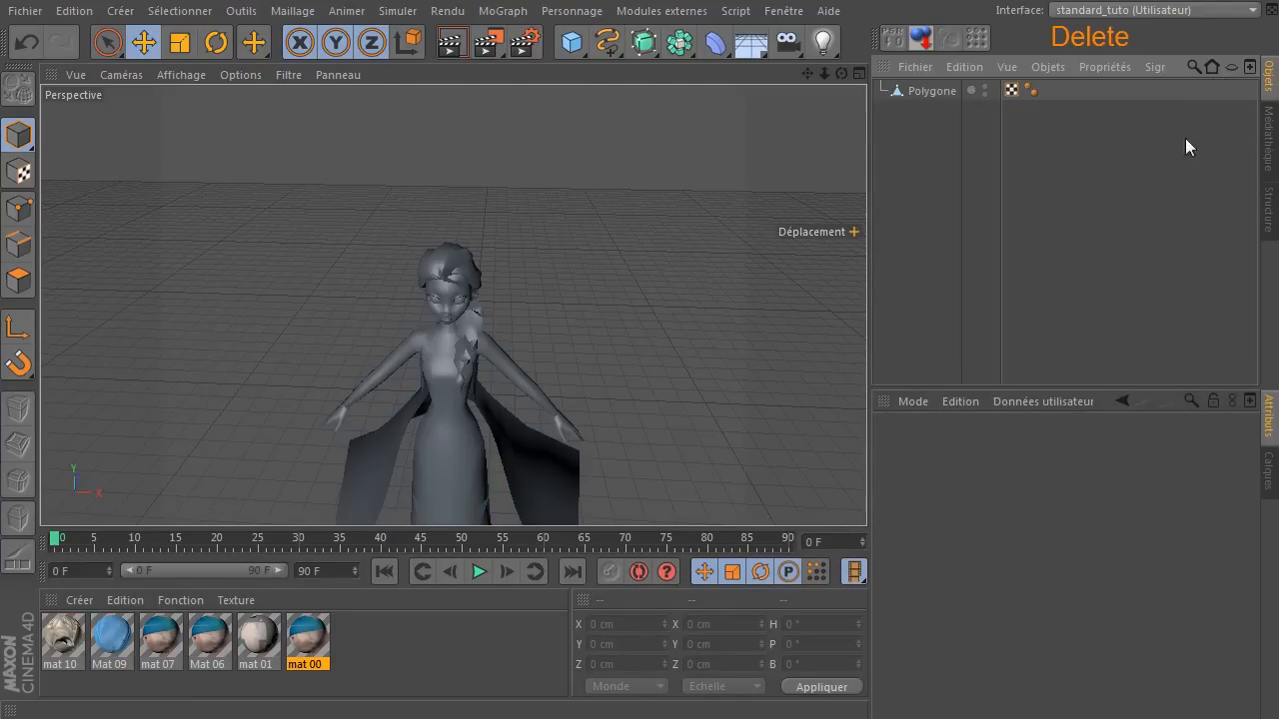
Set the viewport display of the character to constant shading with lines.
click(688, 267)
scroll(524, 374, up, 6)
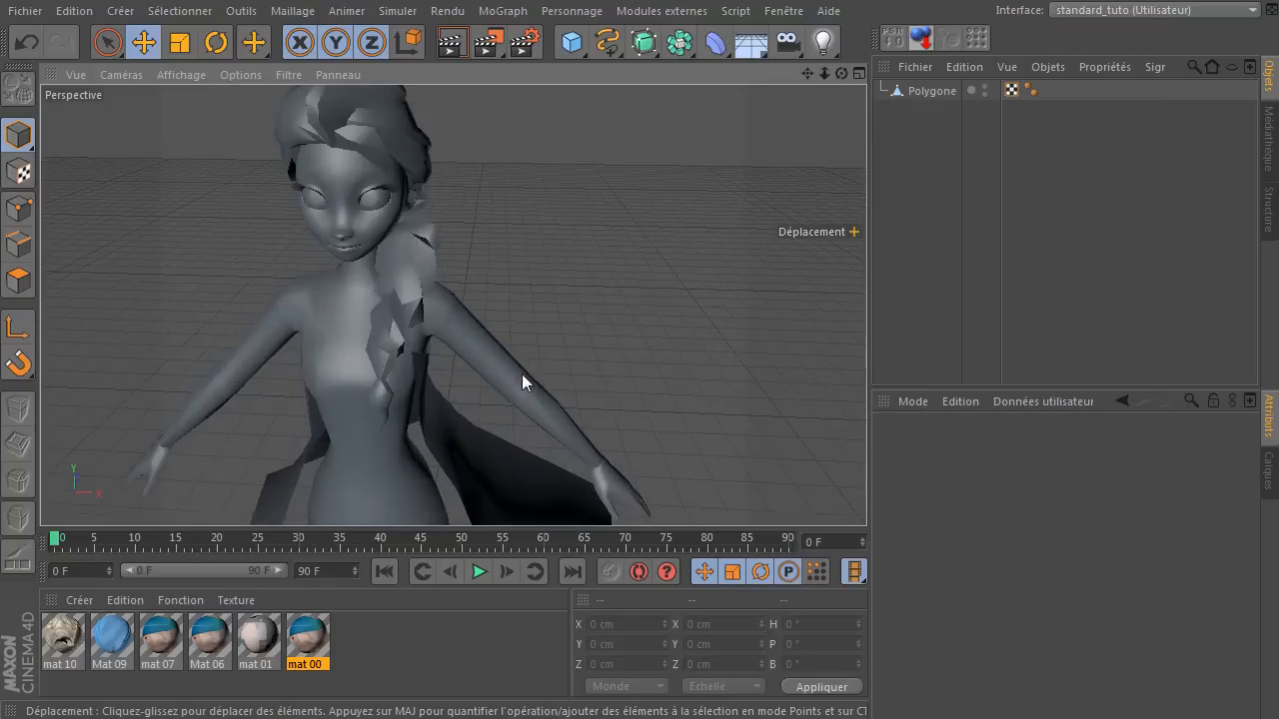
click(189, 76)
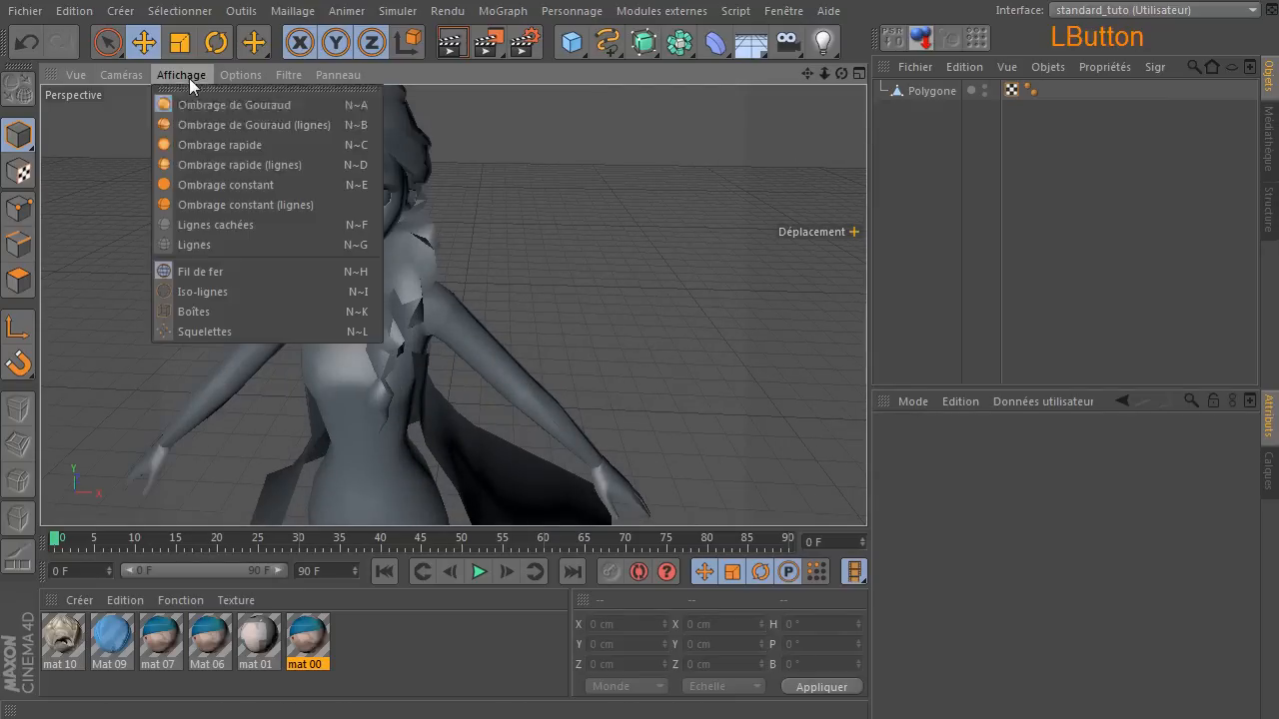
click(196, 204)
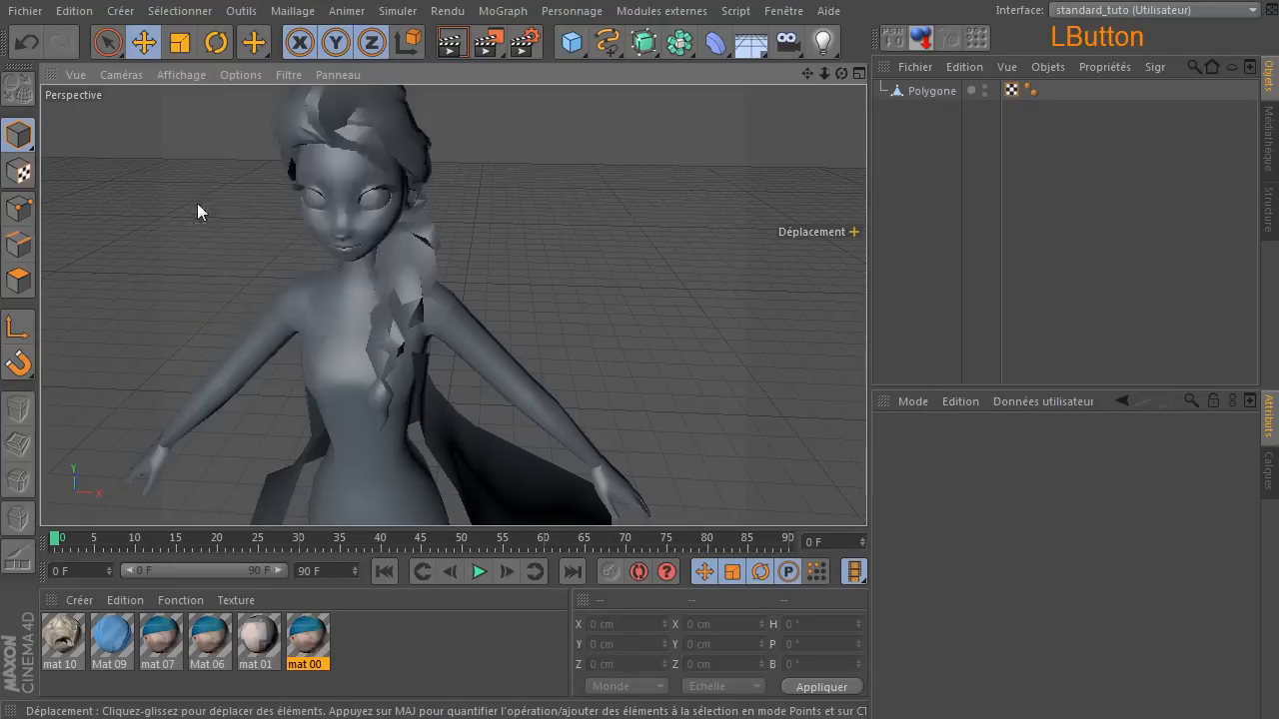
Select all polygons of the character's face and neck with Fill Selection in polygon mode.
click(18, 282)
key(u)
key(f)
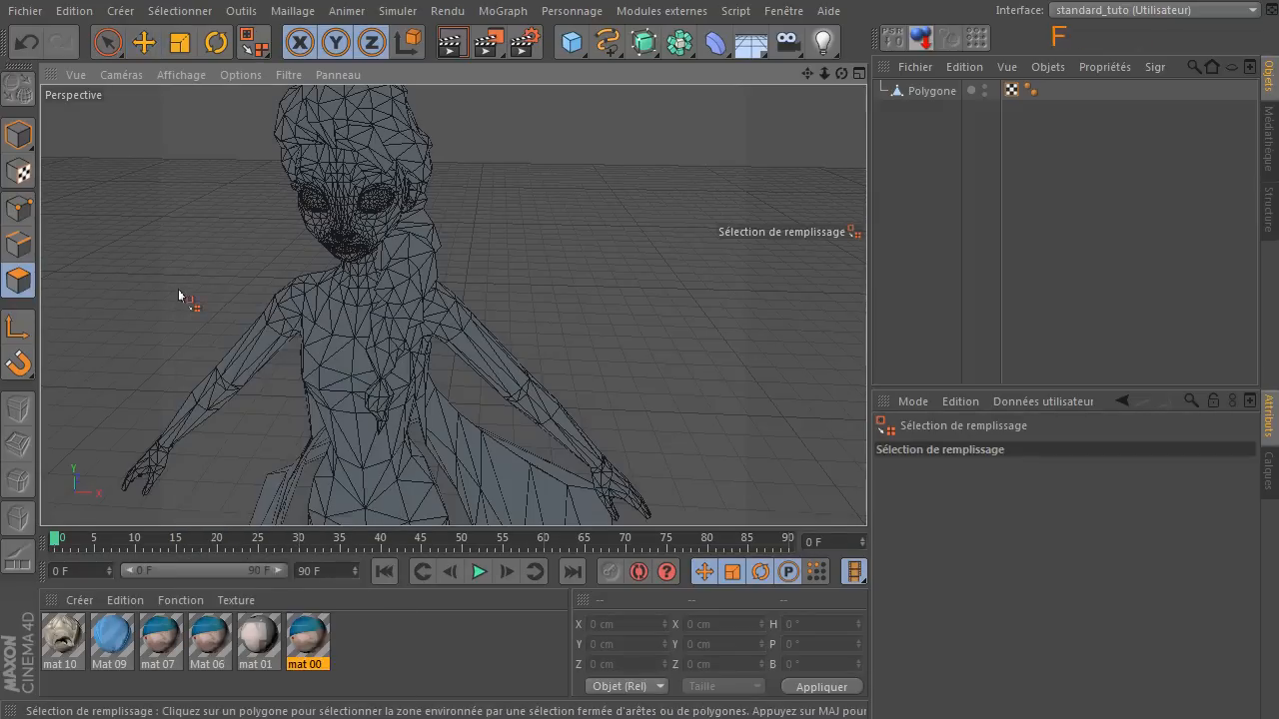
click(335, 180)
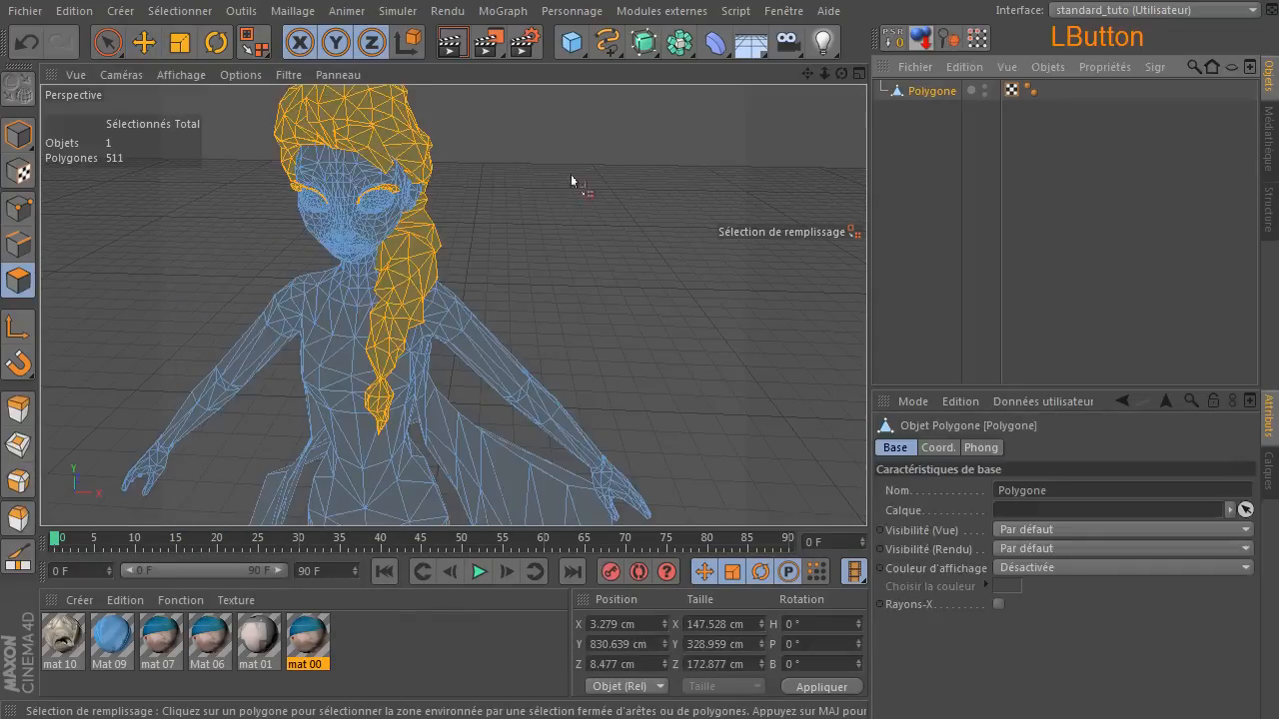
click(330, 177)
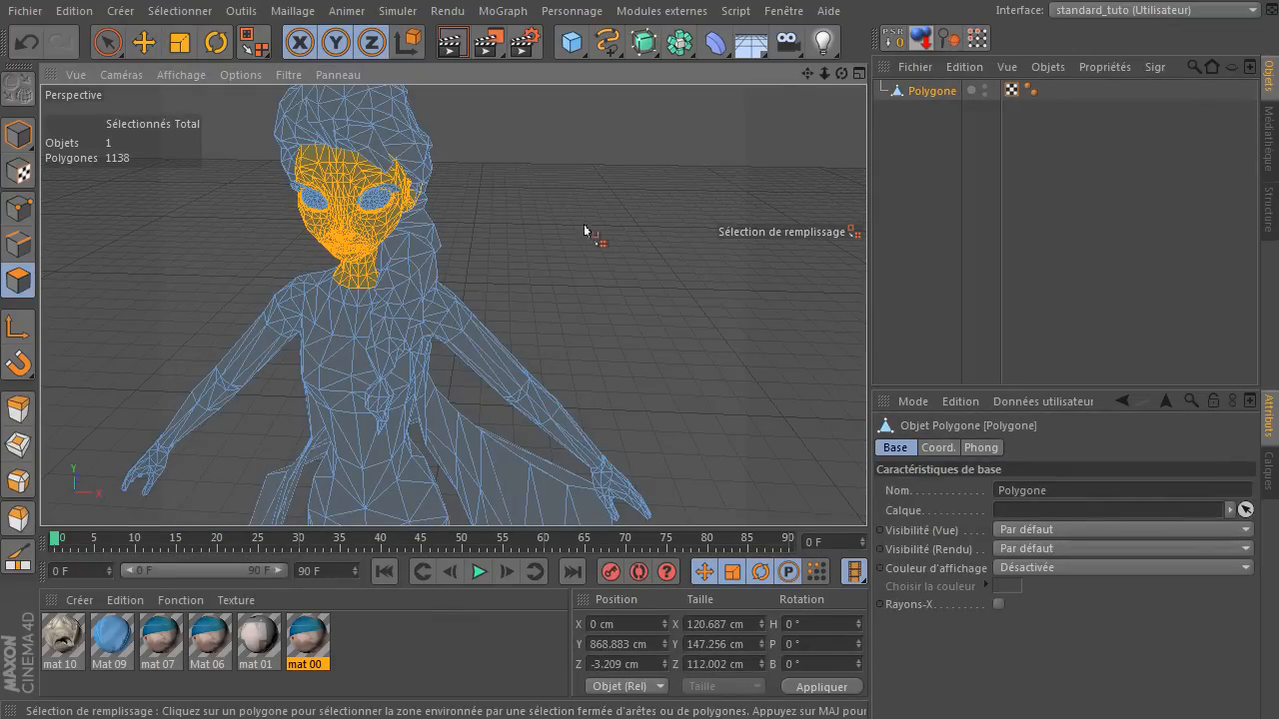
Hide all unselected polygons so that only the face and neck are displayed.
alt+drag(762, 121, 648, 143)
click(121, 11)
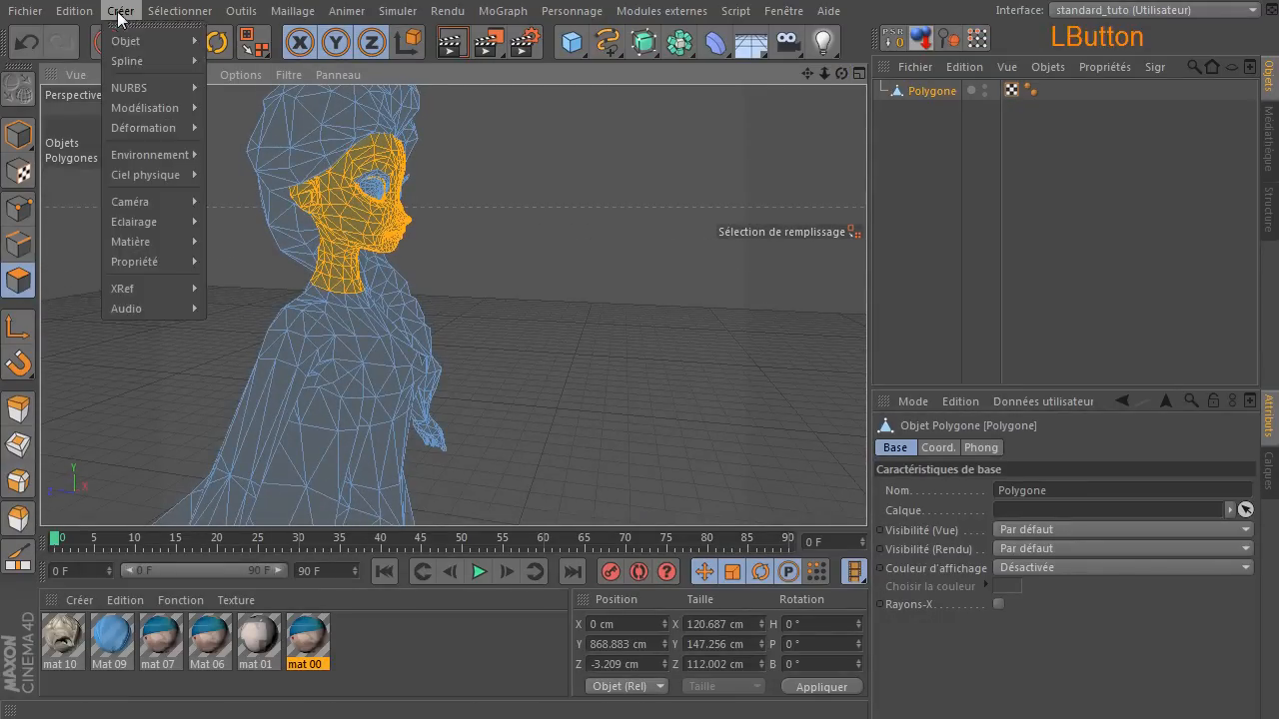
mouse_move(192, 10)
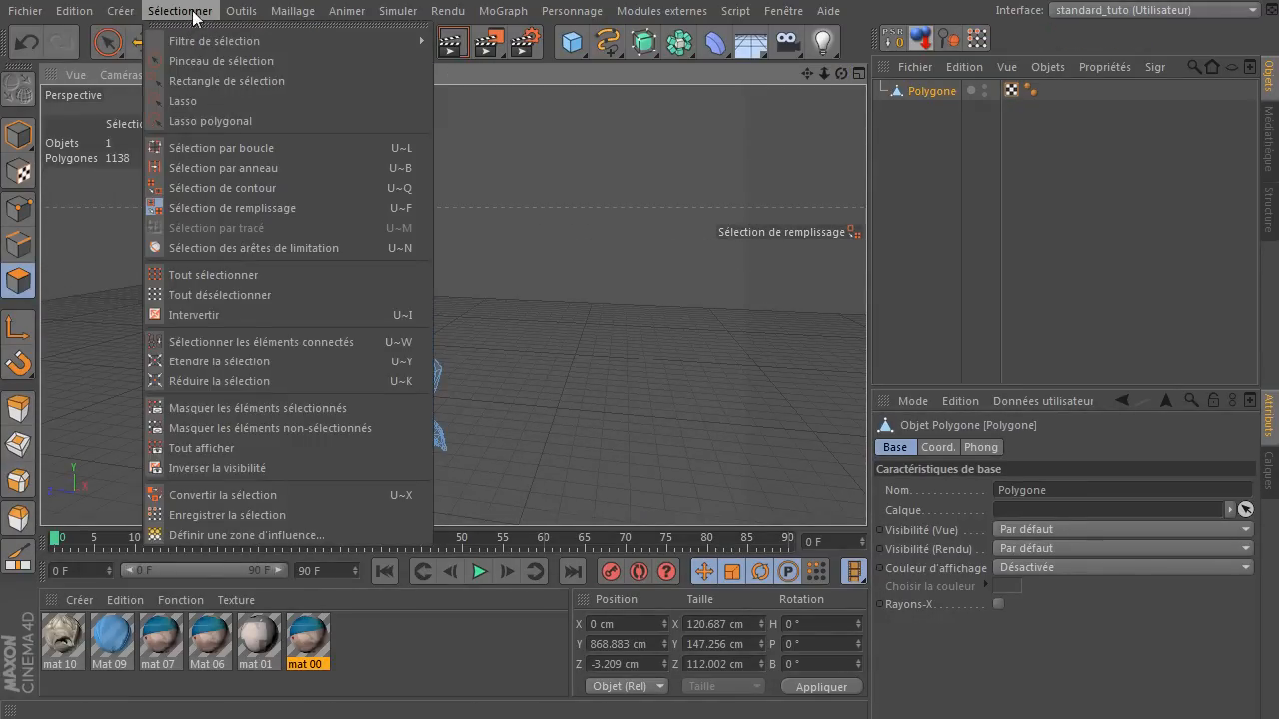
click(249, 434)
Activate the Live Selection tool and clear the polygon selection on the face.
drag(825, 73, 843, 76)
click(448, 222)
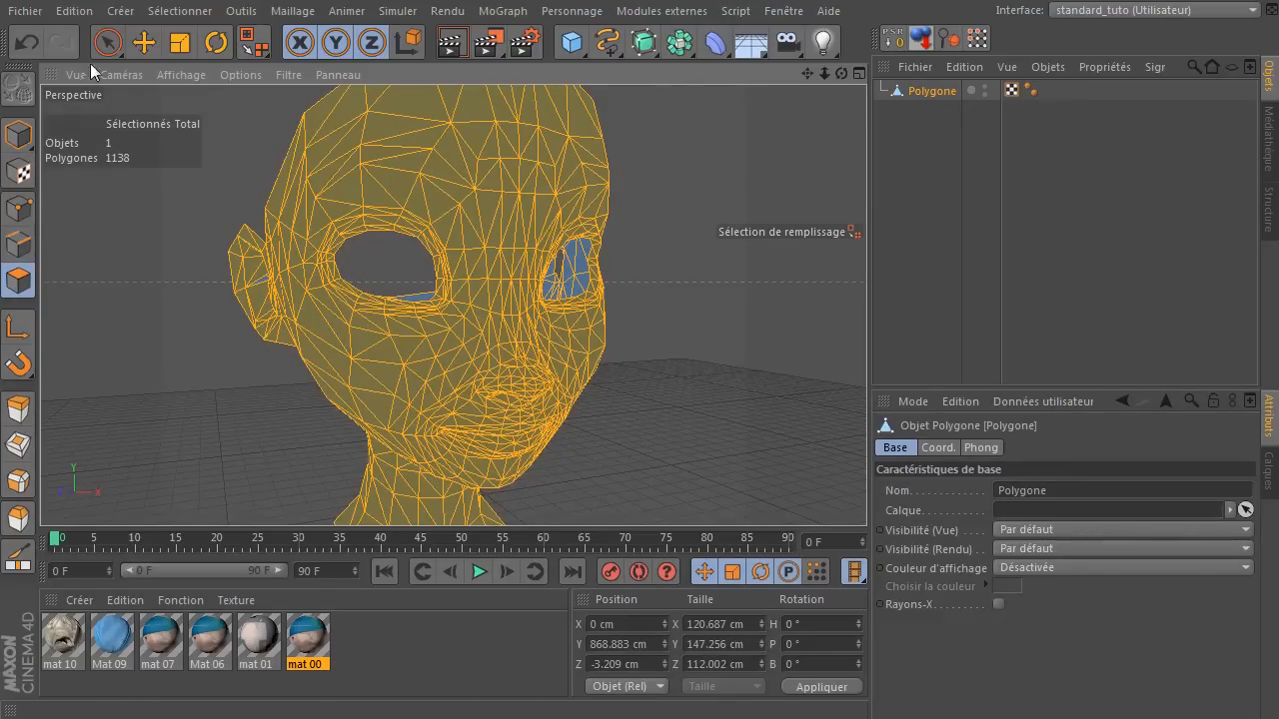
click(108, 41)
click(702, 198)
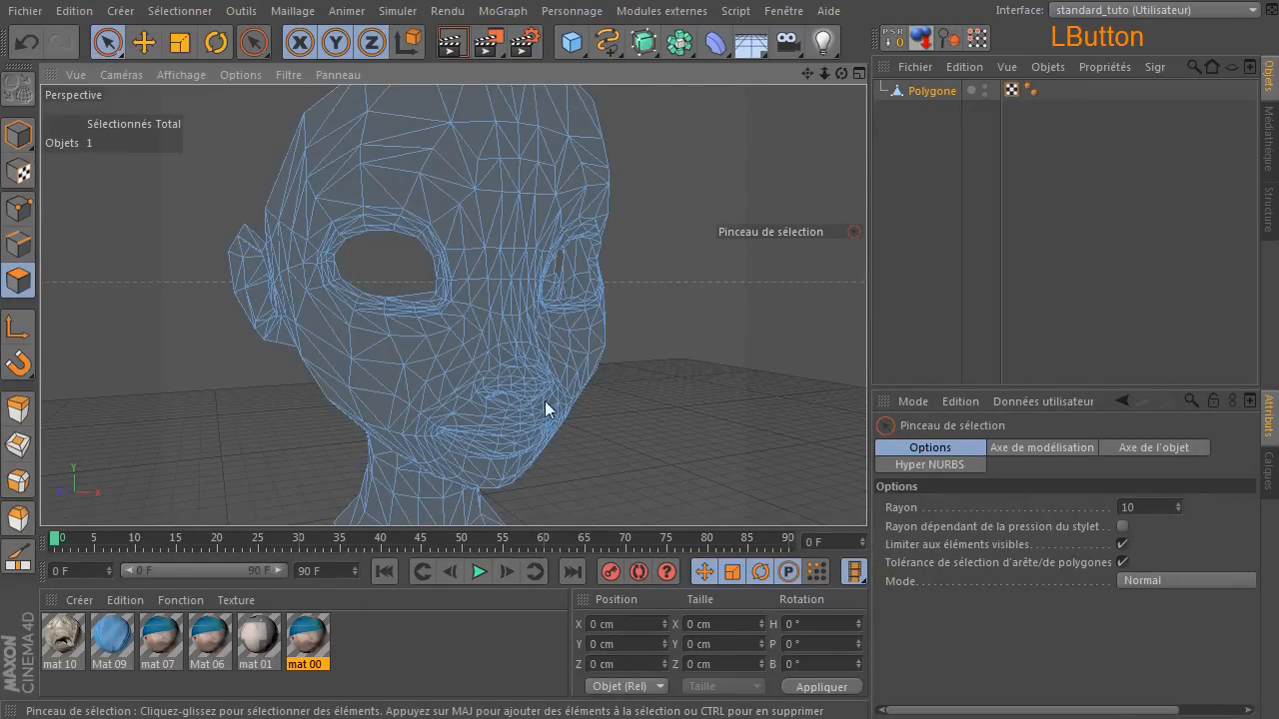
Melt the triangle pair above the eye's inner corner and the pairs beside that corner into quads.
scroll(491, 376, up, 6)
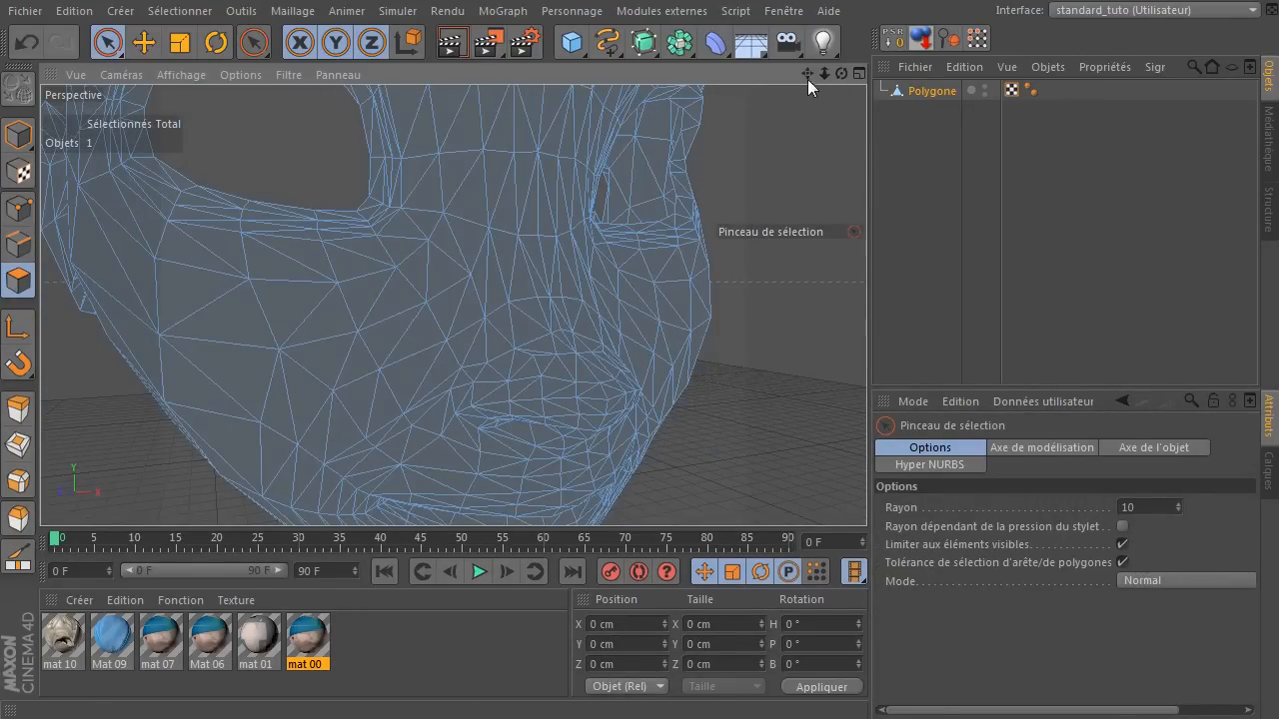
drag(809, 79, 451, 303)
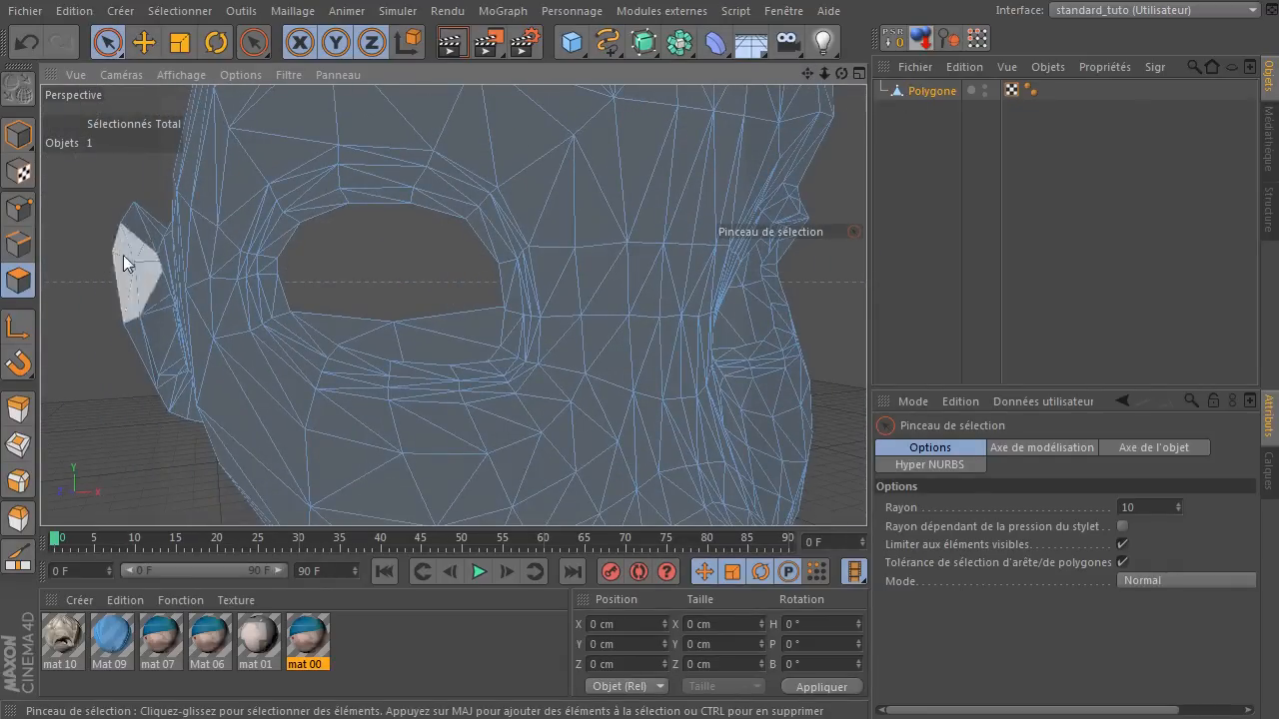
click(549, 206)
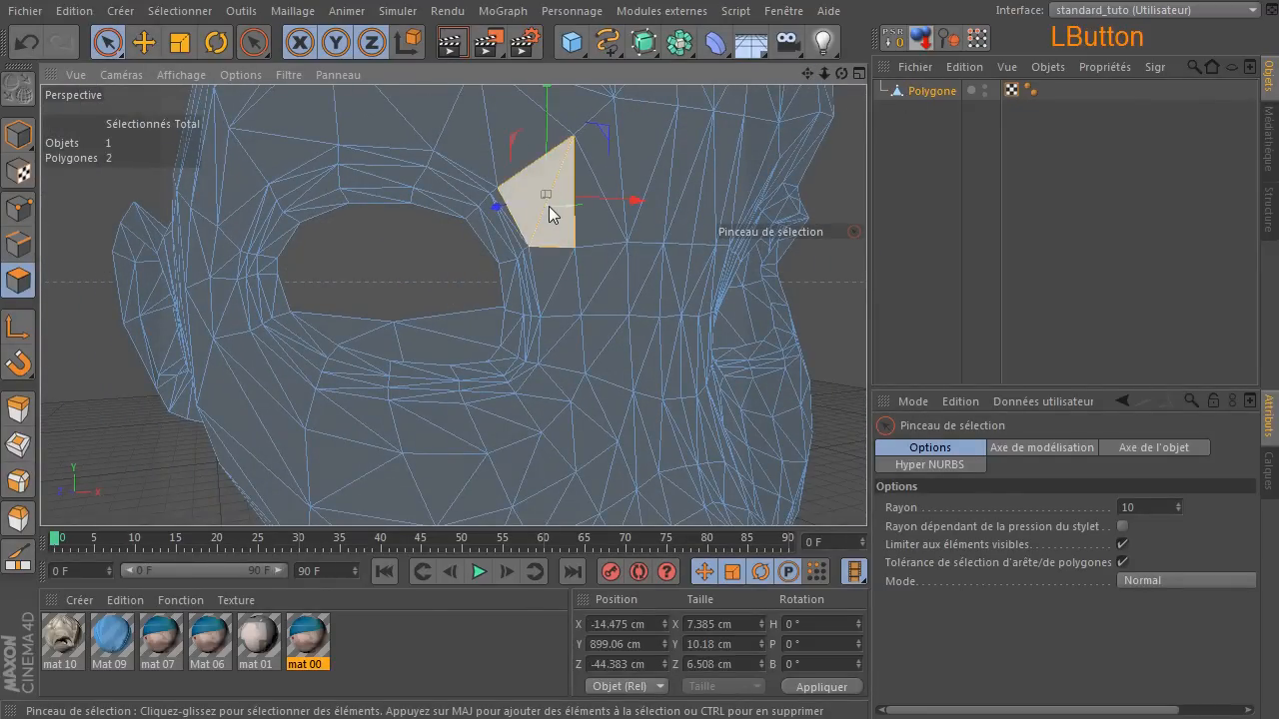
key(u)
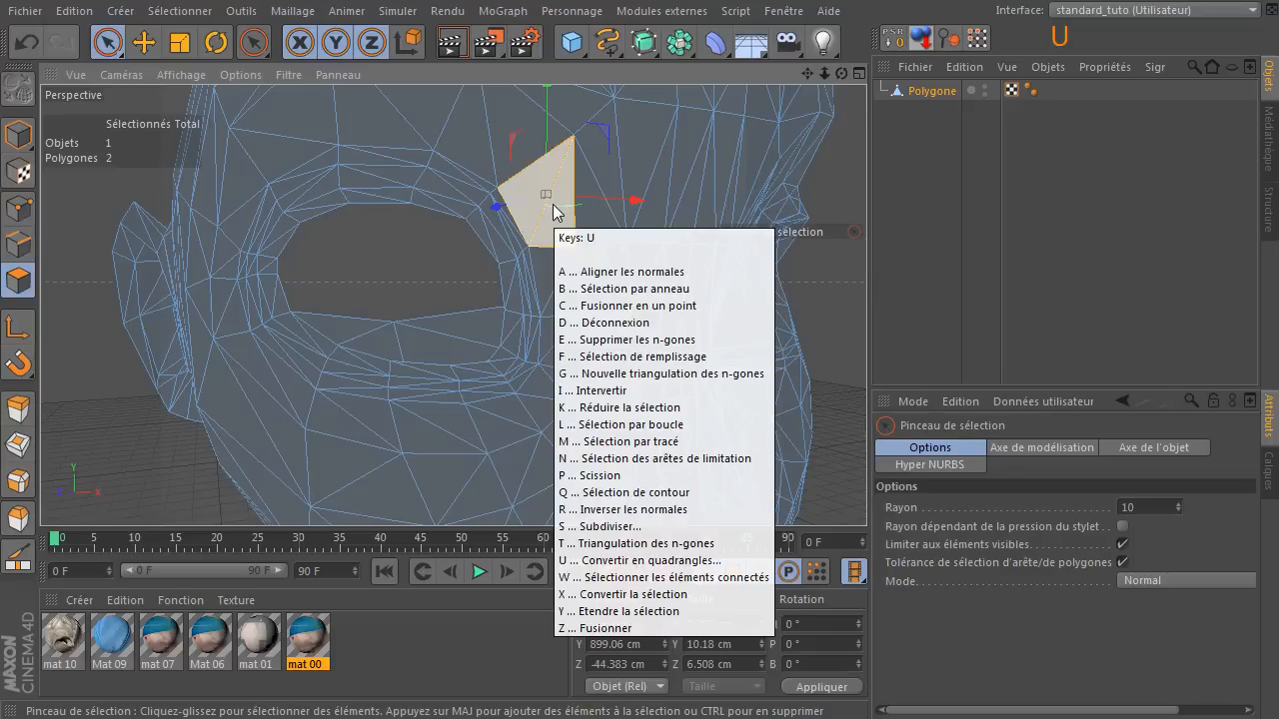
key(z)
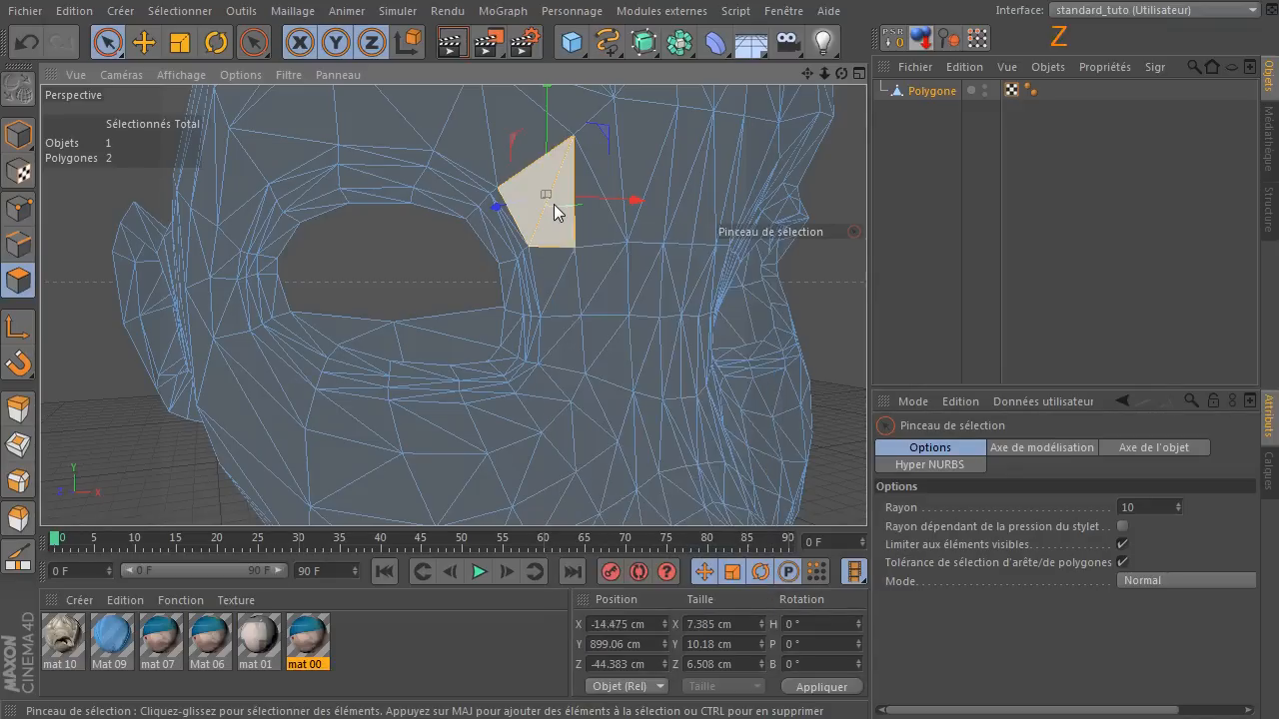
click(552, 284)
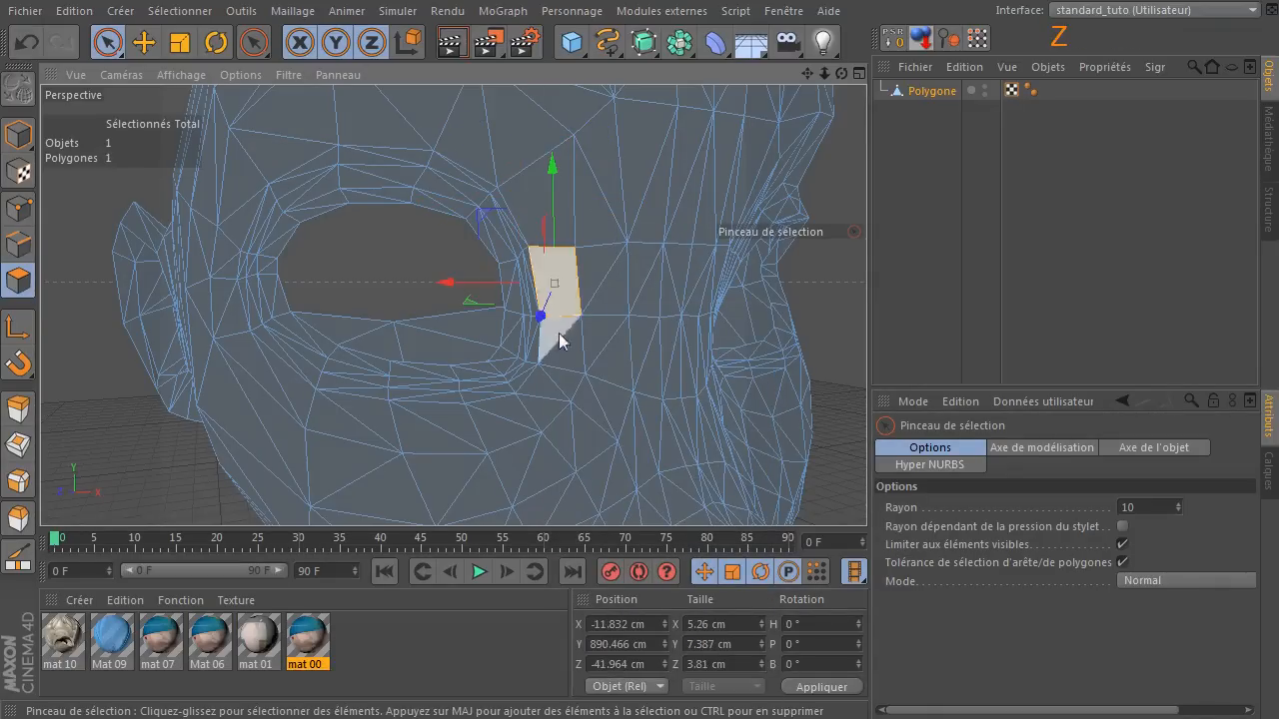
key(u)
key(z)
Melt the triangle pair at the eye's lower inner corner and the pair directly below the eye into quads.
click(550, 379)
key(u)
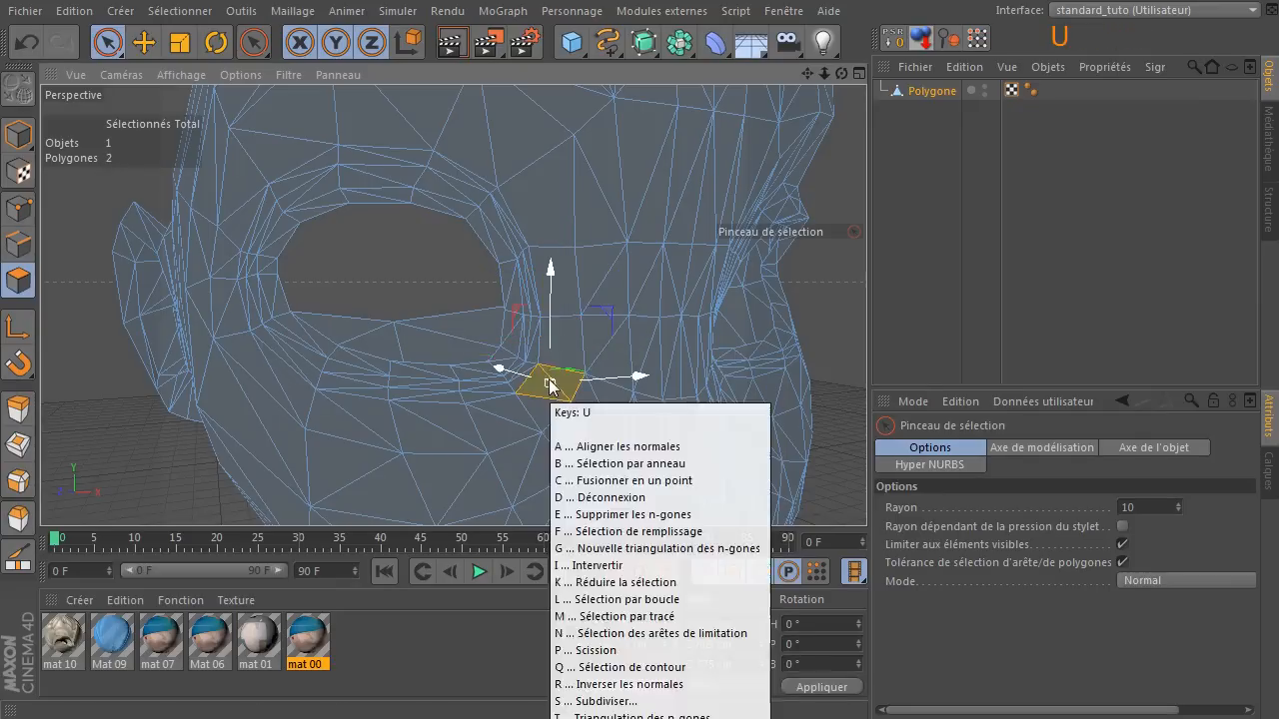
key(z)
click(527, 418)
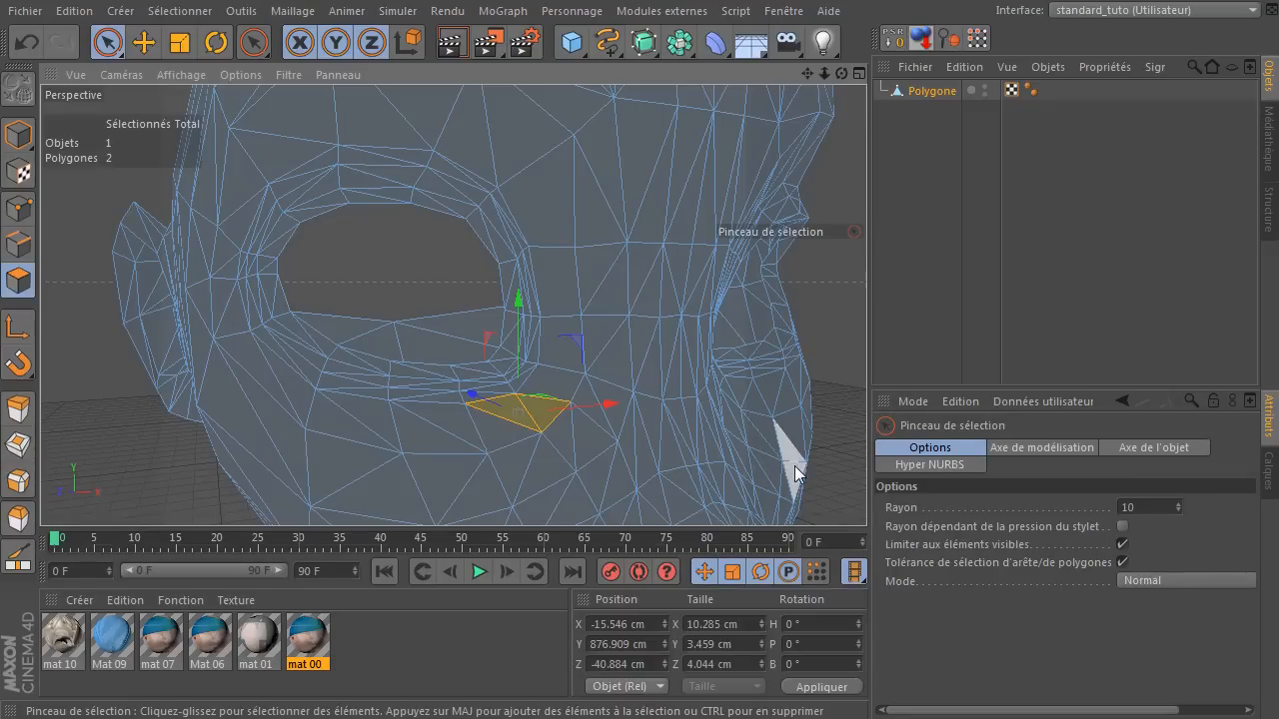
key(u)
key(z)
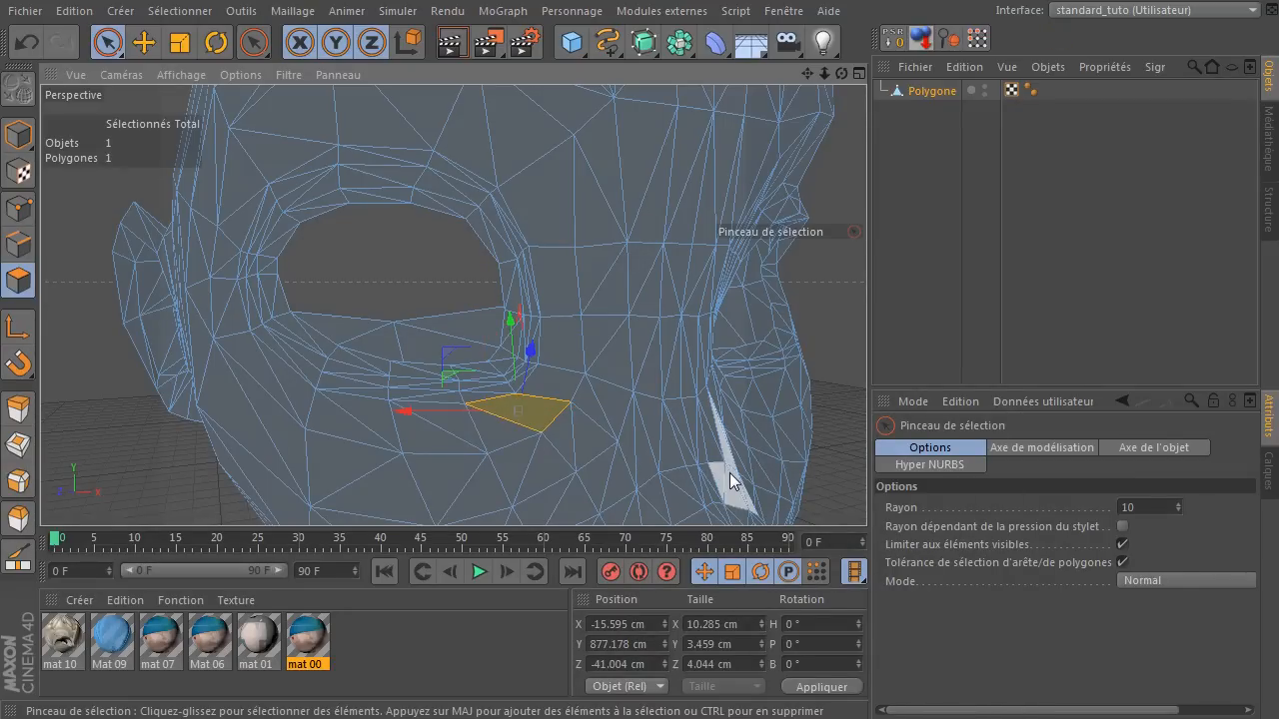
Undo all the melts around the eye, then deselect and reselect the Polygone object.
key(ctrl+z)
key(ctrl+z)
key(ctrl+z)
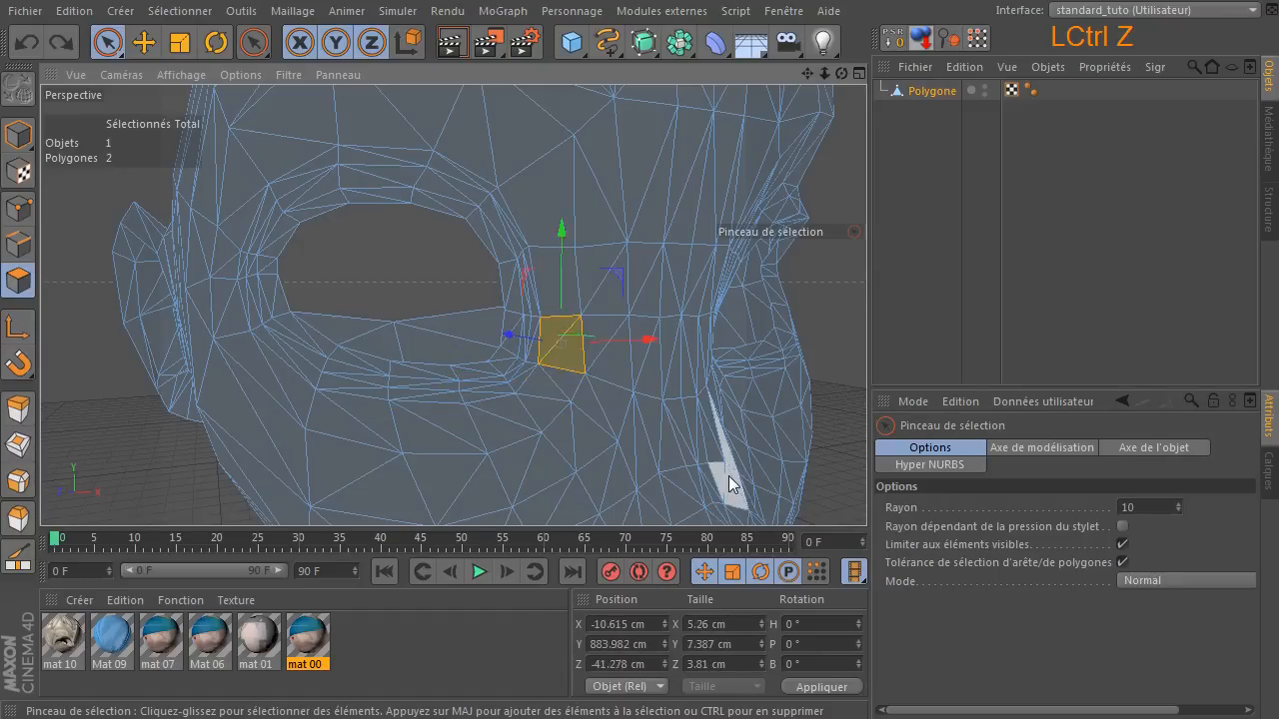
key(ctrl+z)
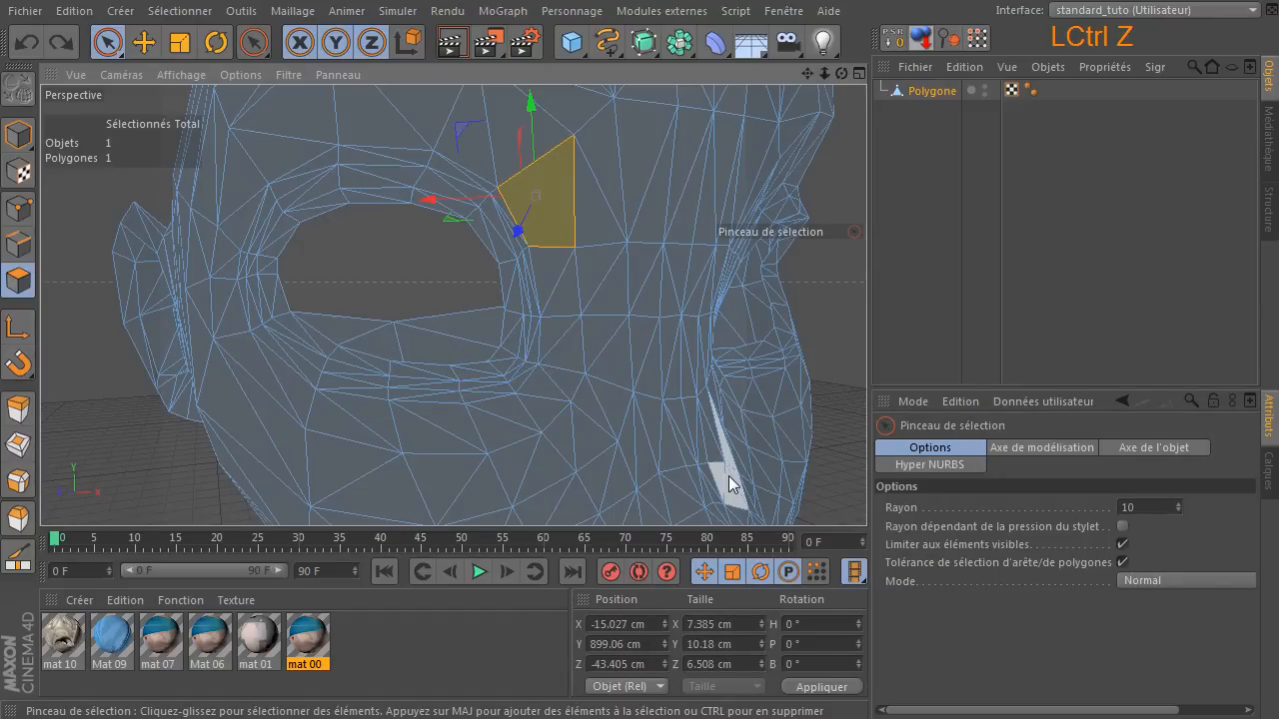
key(ctrl+z)
click(900, 225)
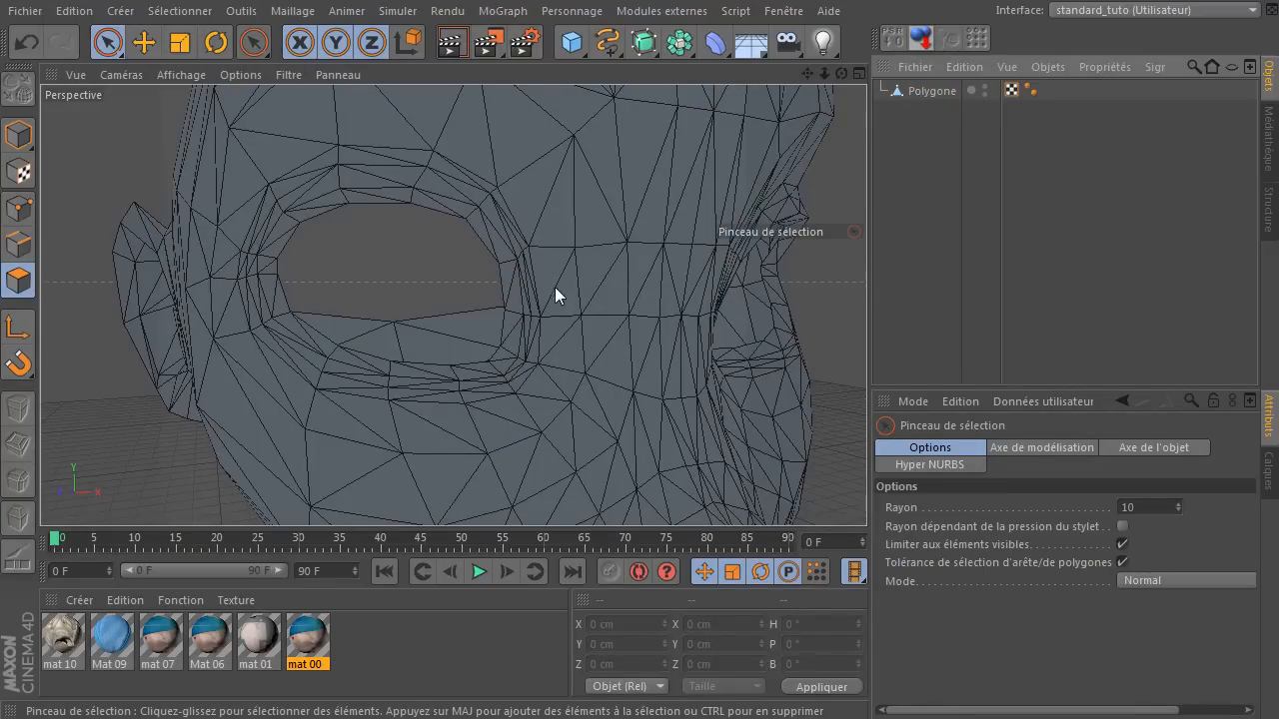
click(899, 90)
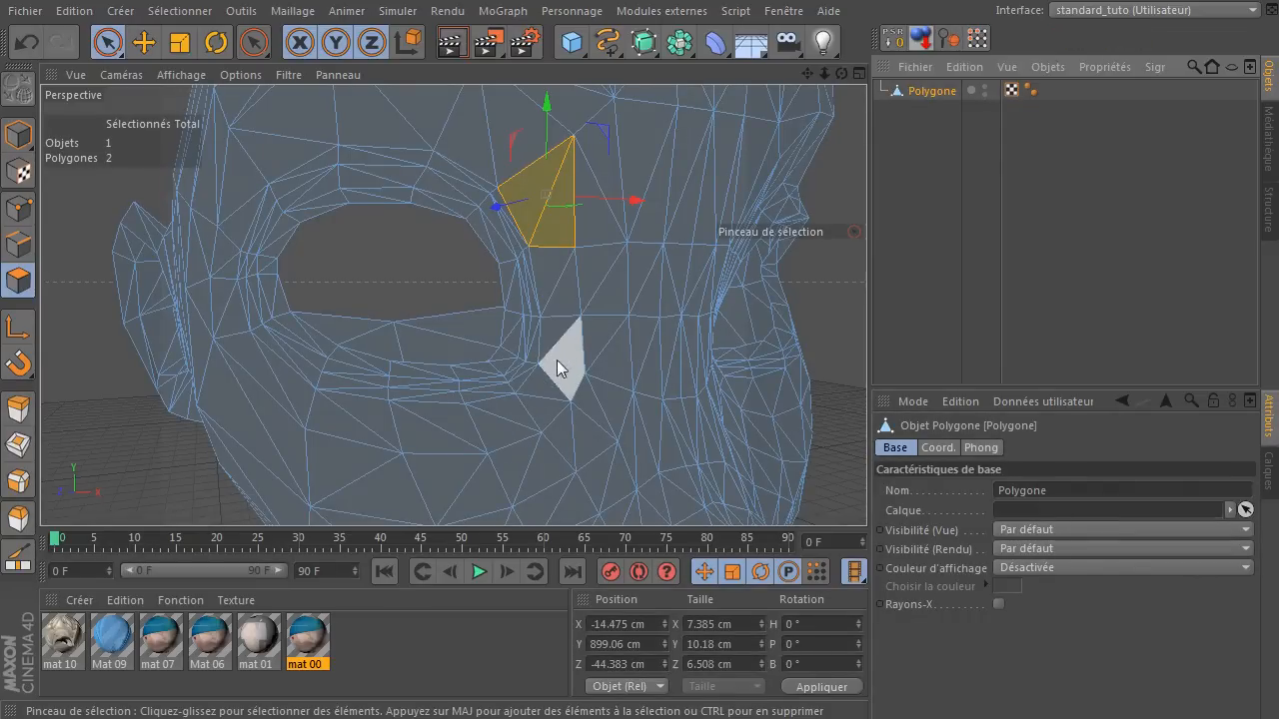
Melt the triangle pairs directly below the eye and around its lower inner corner into quads.
click(429, 429)
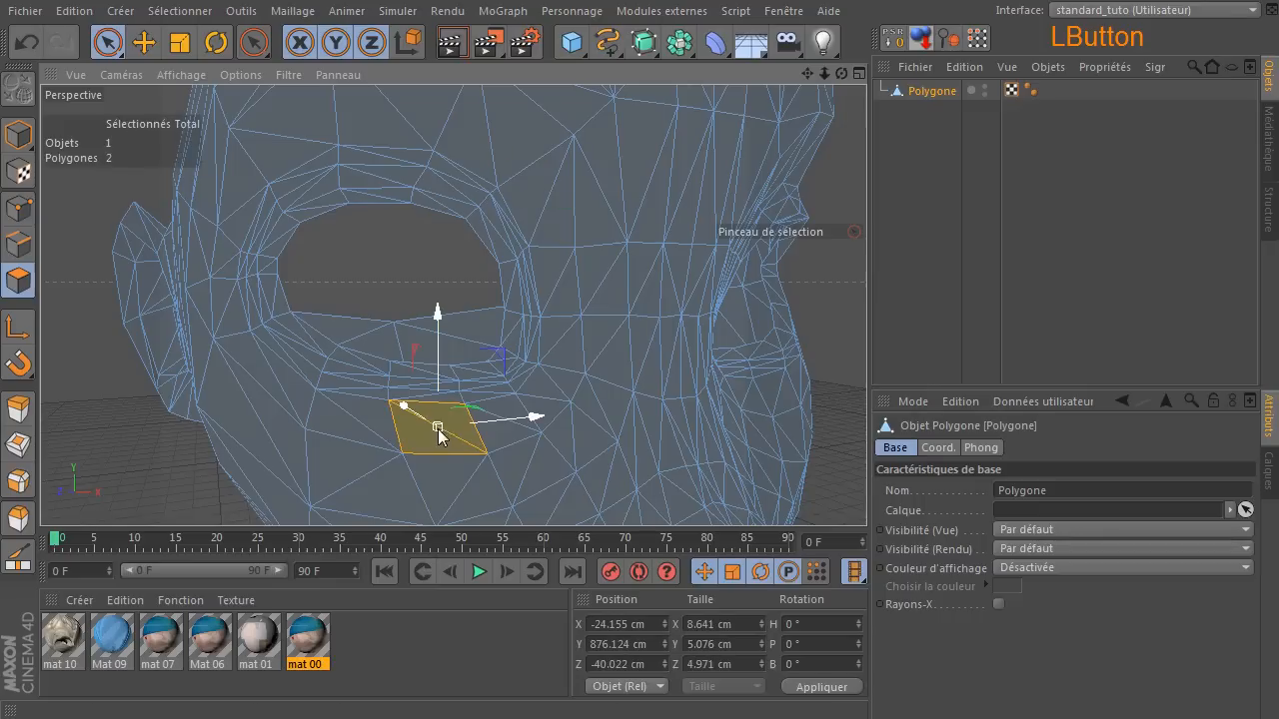
right_click(446, 435)
key(Escape)
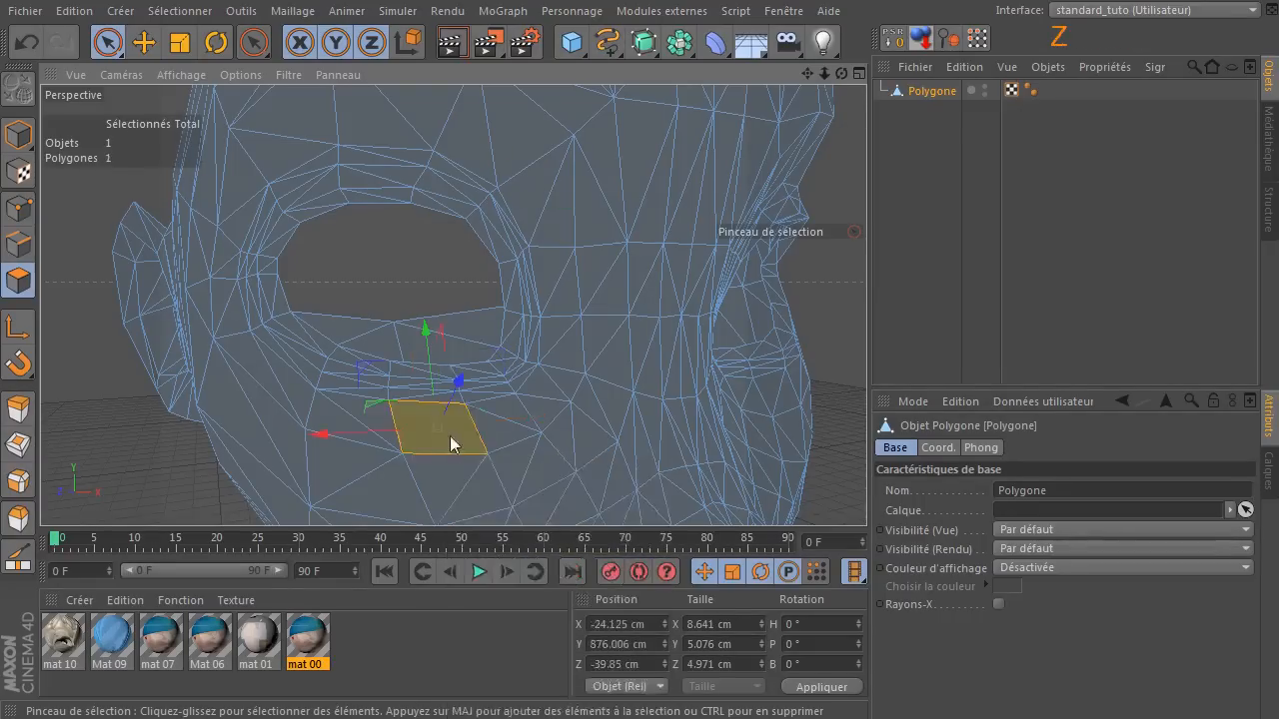
click(503, 426)
click(553, 400)
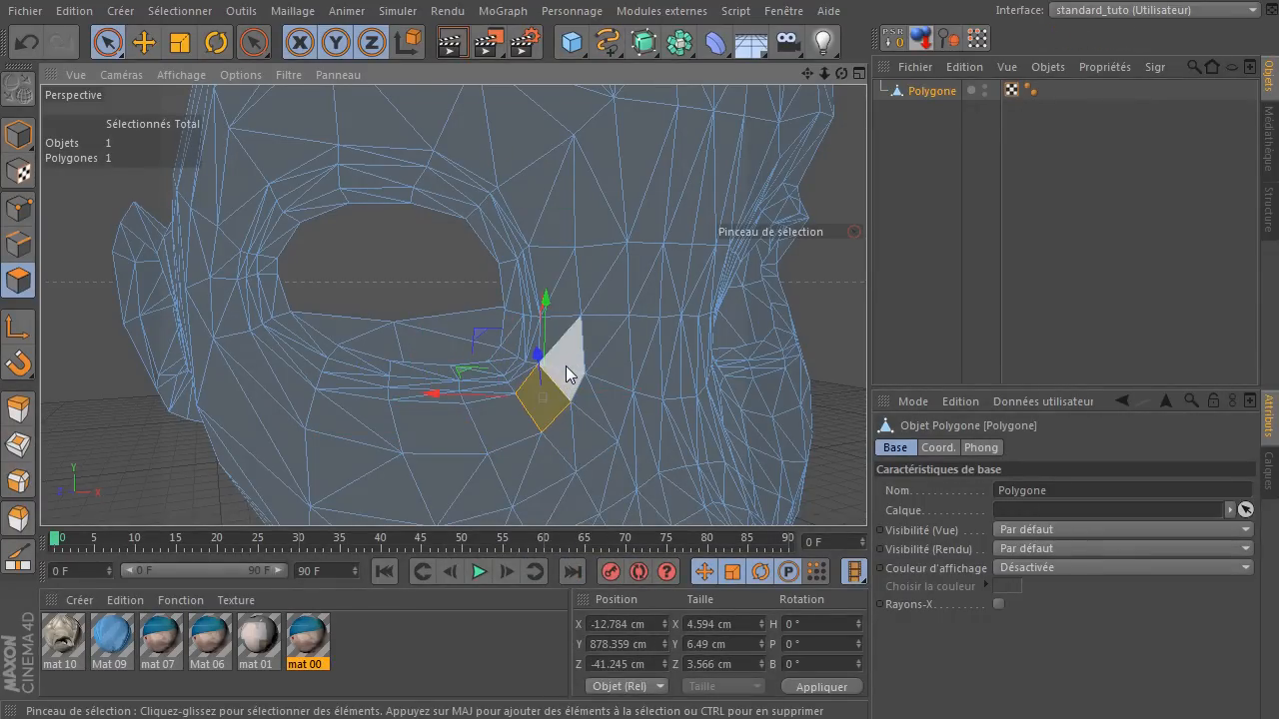
click(566, 366)
key(u)
key(z)
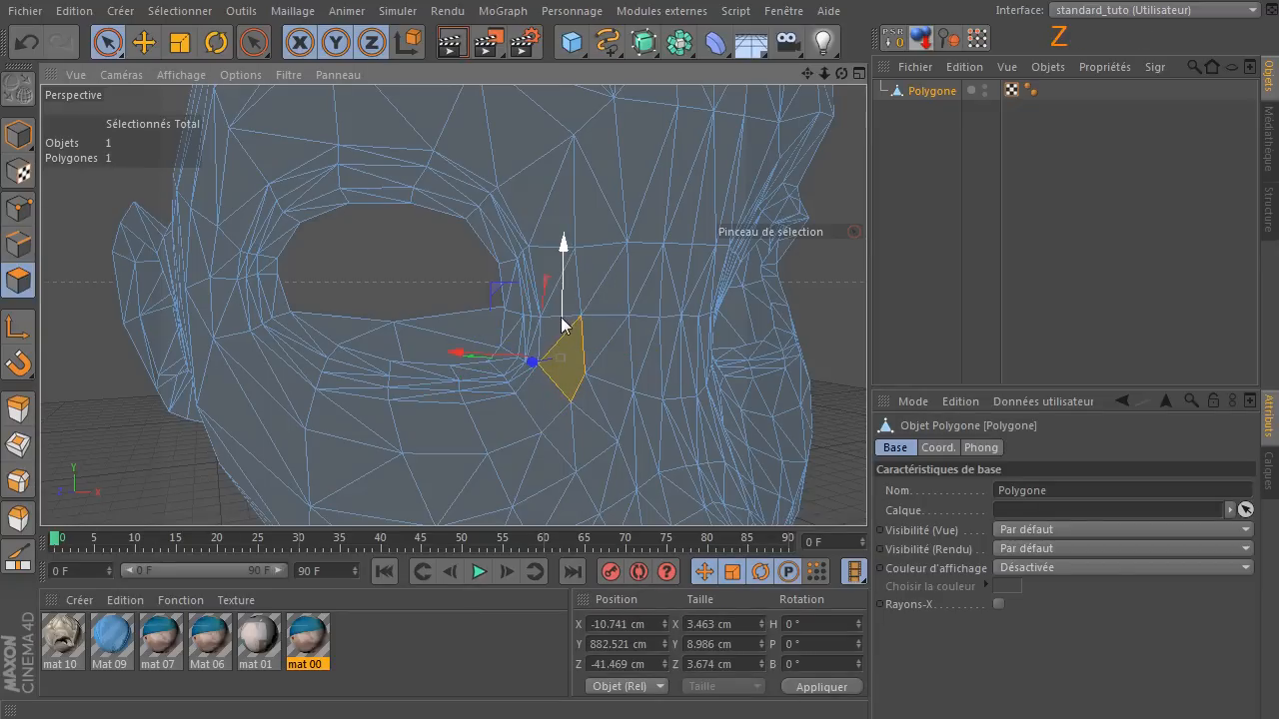
Melt the triangle pairs running up beside the eye's inner corner to the inner brow into quads.
click(556, 331)
key(u)
key(z)
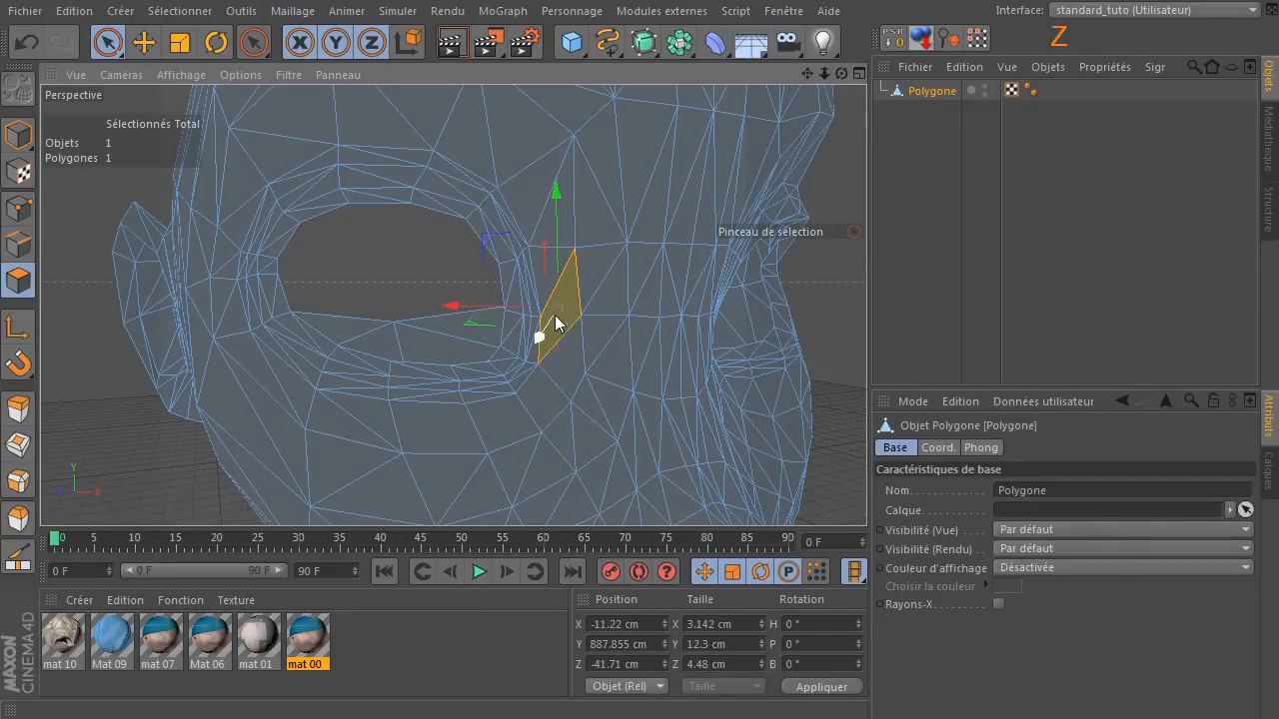
click(551, 250)
key(u)
key(z)
click(530, 180)
key(u)
key(z)
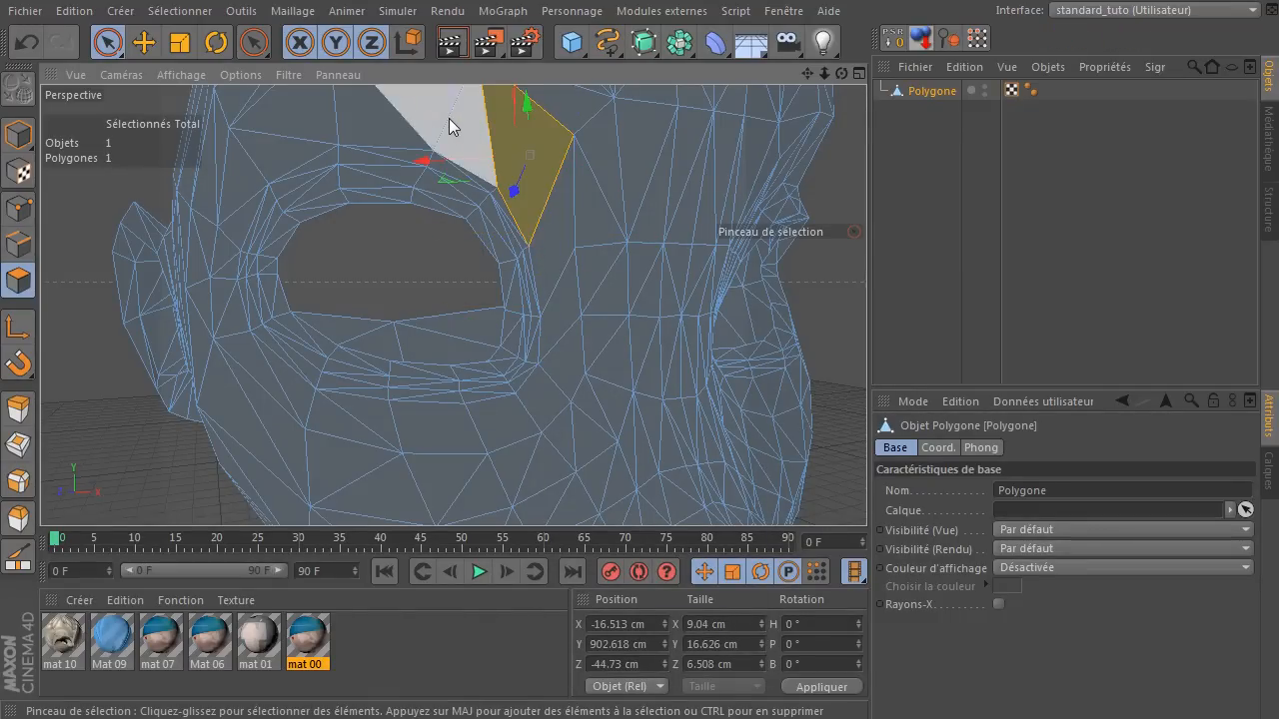
Melt the two neighbouring triangle pairs above the eye along the brow.
click(448, 118)
drag(823, 73, 826, 69)
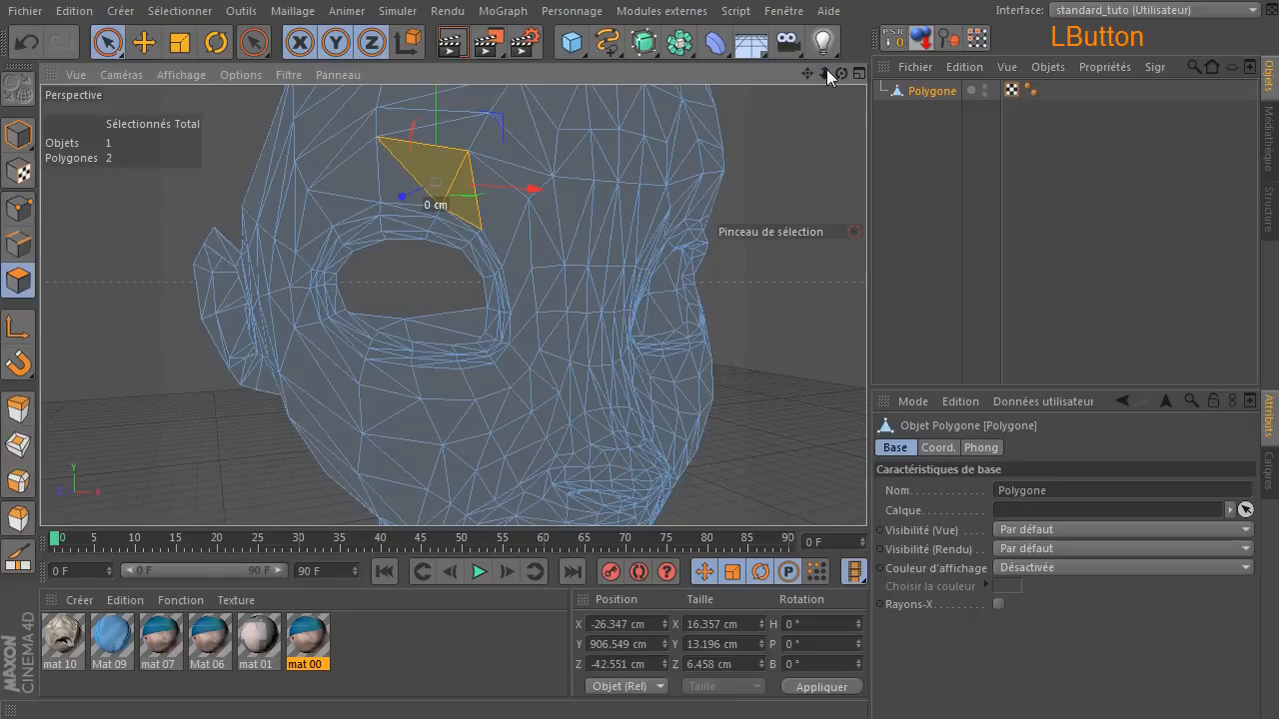
key(u)
key(z)
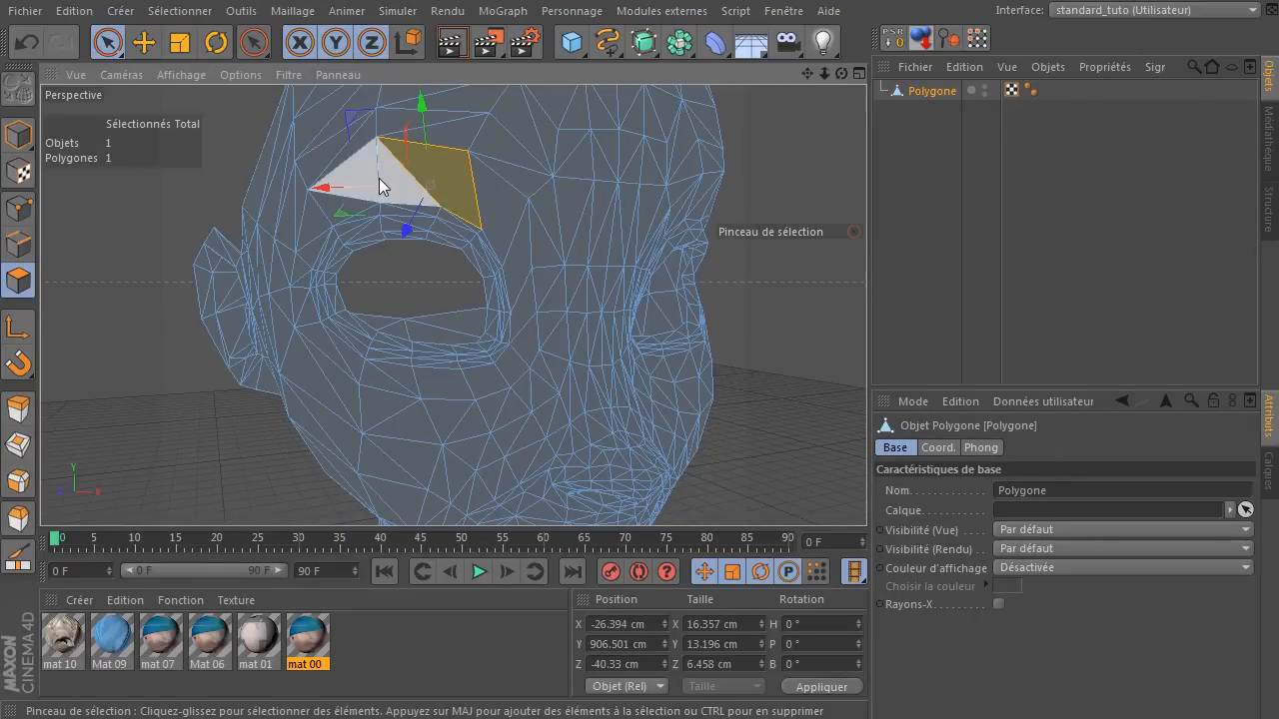
click(379, 180)
key(u)
key(z)
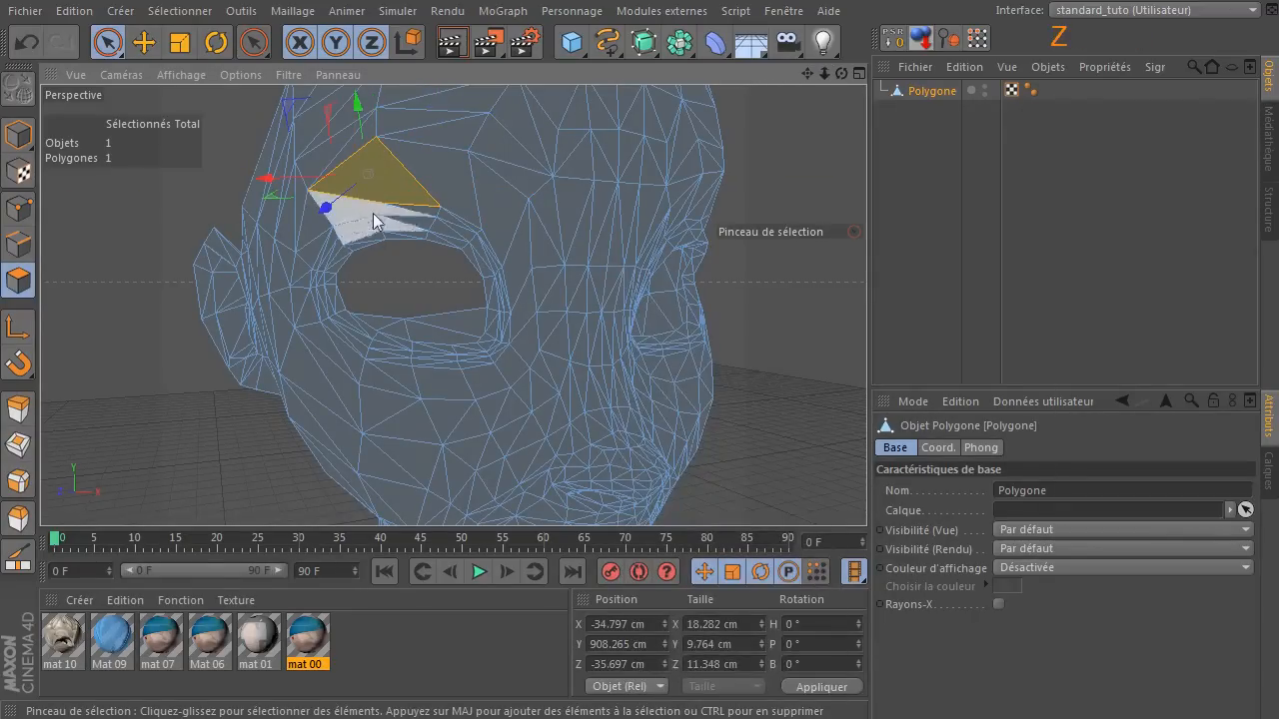
Undo all the melts around the eye, back to the triangle pair selected directly below it.
key(ctrl+z)
key(ctrl+z)
key(ctrl+z)
key(ctrl+z)
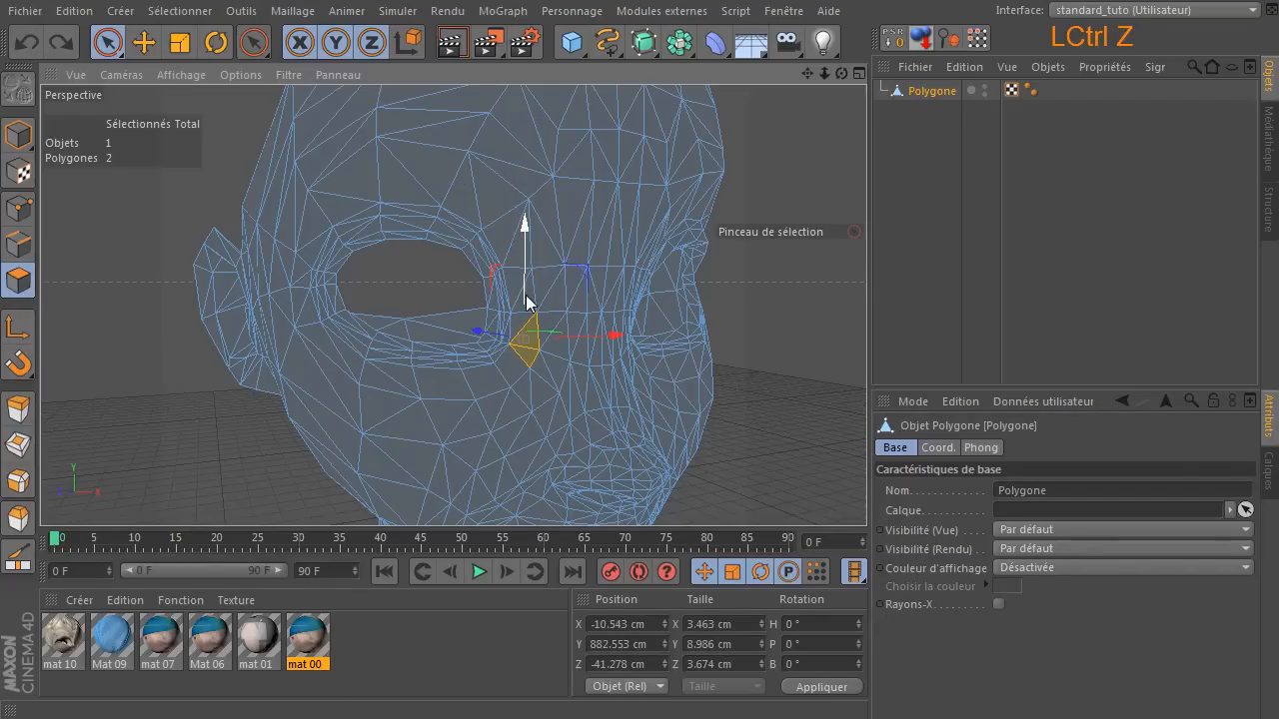
key(ctrl+z)
key(ctrl+z)
key(ctrl+z)
key(ctrl+z)
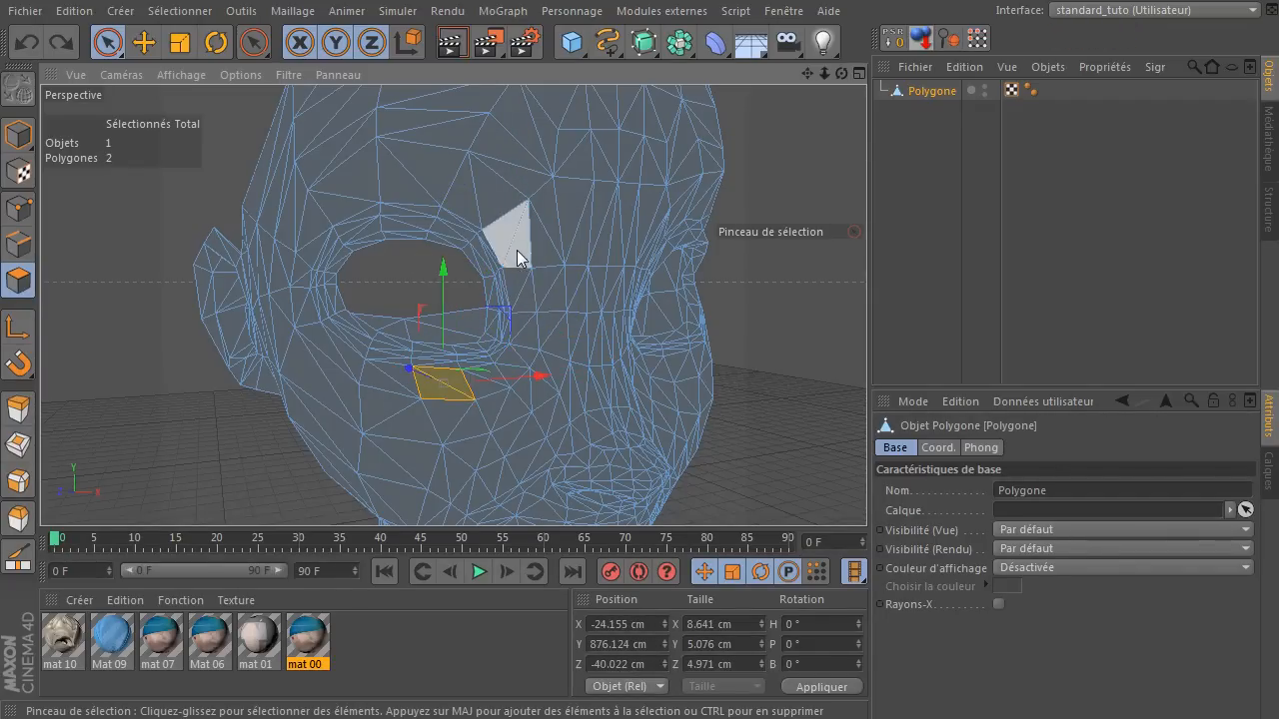
Melt the triangle pairs beside the eye's inner corner, from its upper end down to its lower end.
click(515, 247)
key(u)
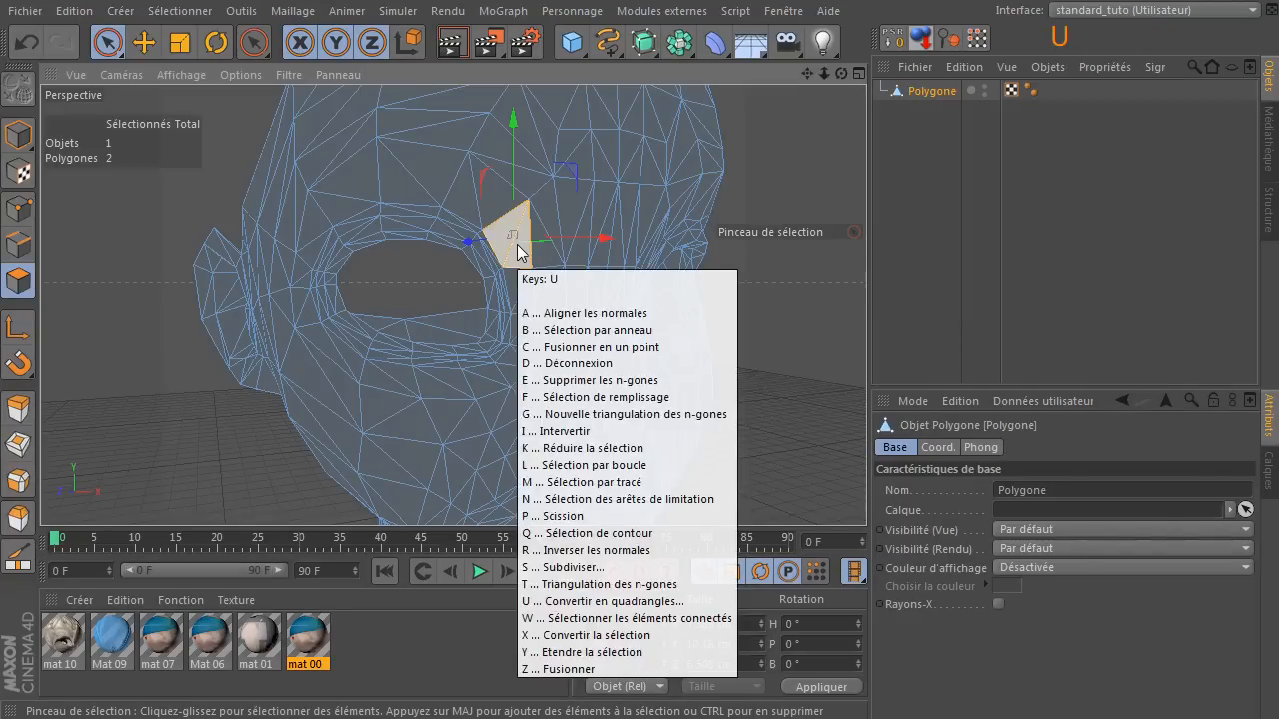
key(z)
click(521, 288)
key(u)
key(z)
click(523, 334)
key(u)
key(z)
Melt the triangle pairs diagonally below the eye's inner corner and along the inner part of the lower lid.
click(523, 358)
click(503, 372)
key(u)
key(z)
click(462, 383)
key(u)
key(z)
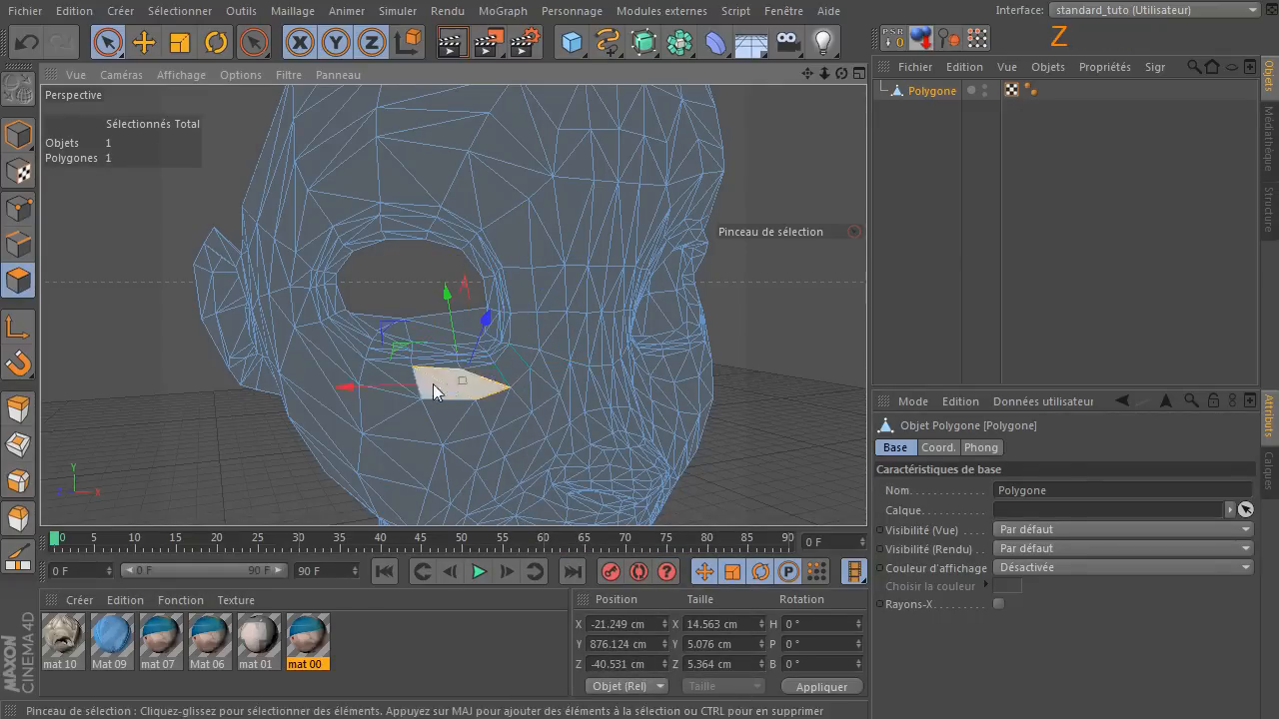
Melt the remaining triangle pairs beneath the eye, continuing outward and up to its outer corner.
scroll(416, 392, up, 4)
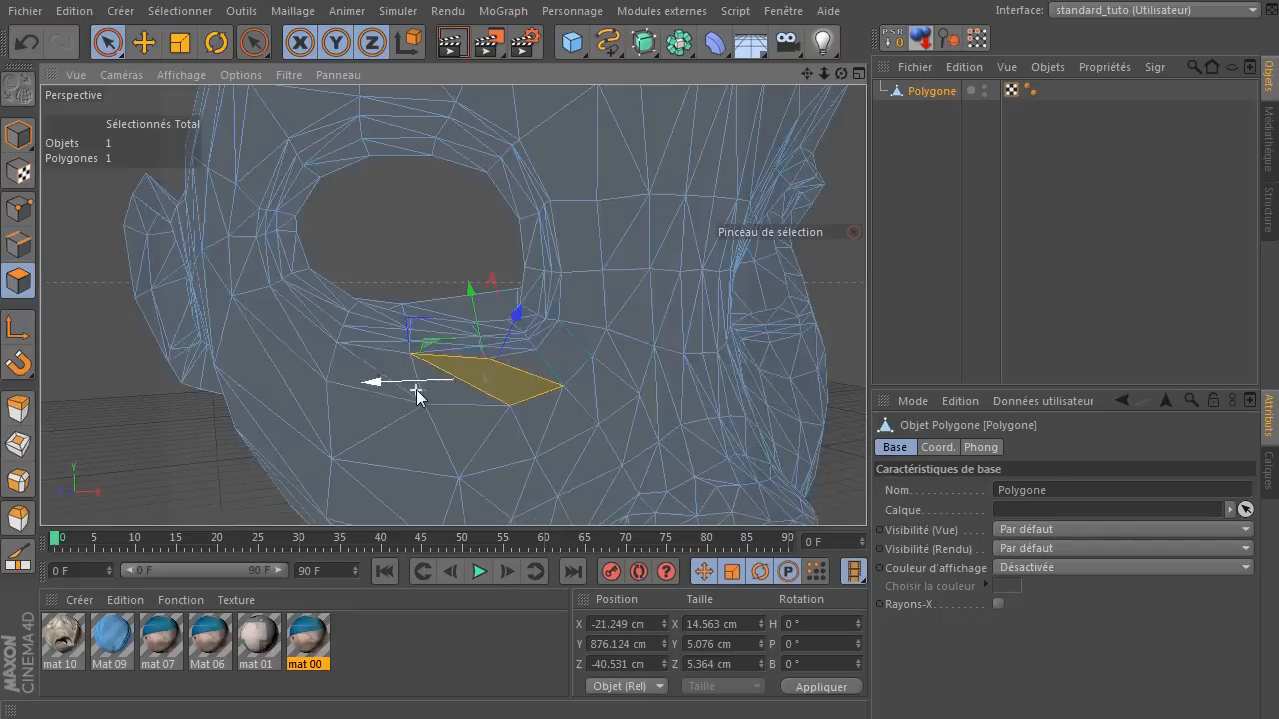
click(412, 367)
key(u)
key(z)
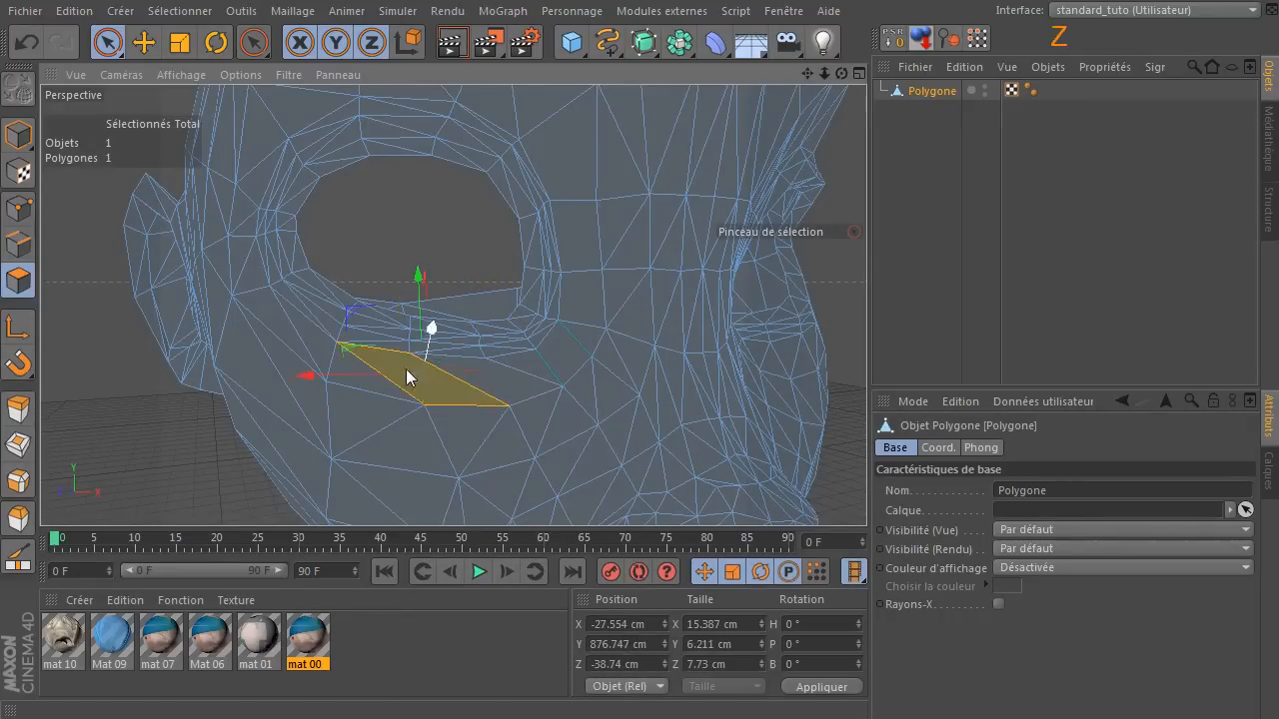
click(340, 368)
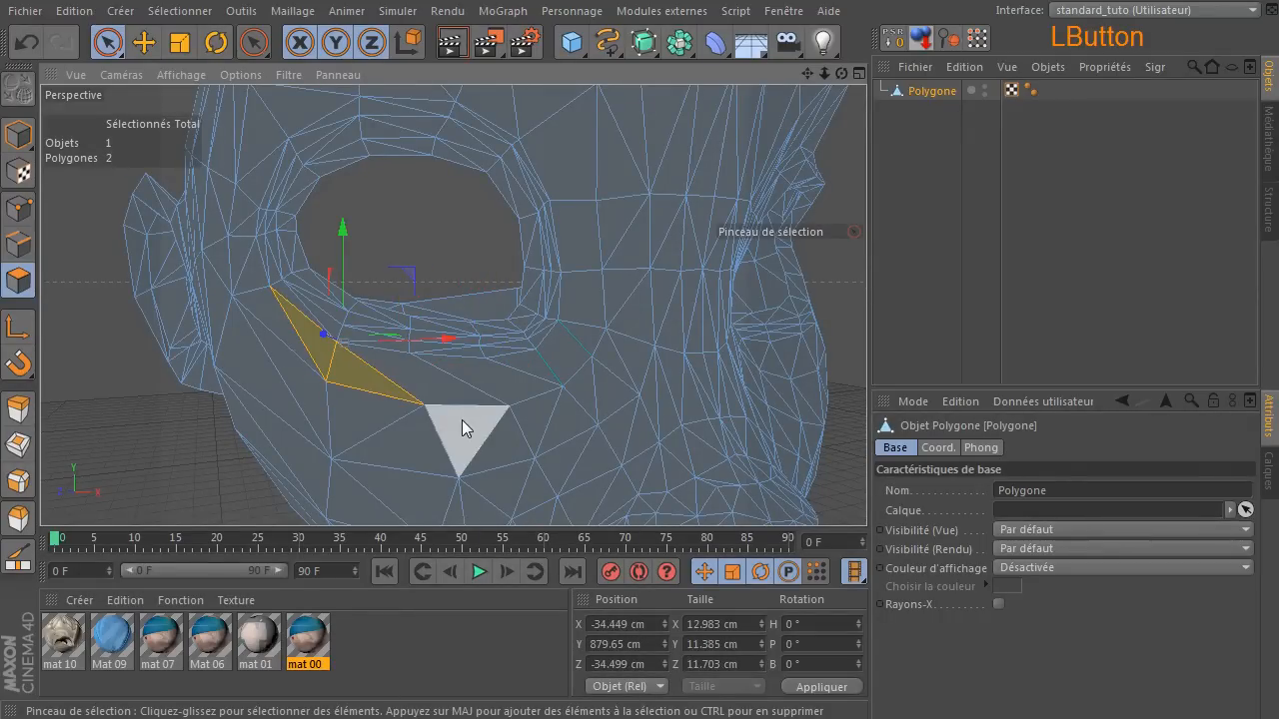
key(u)
key(z)
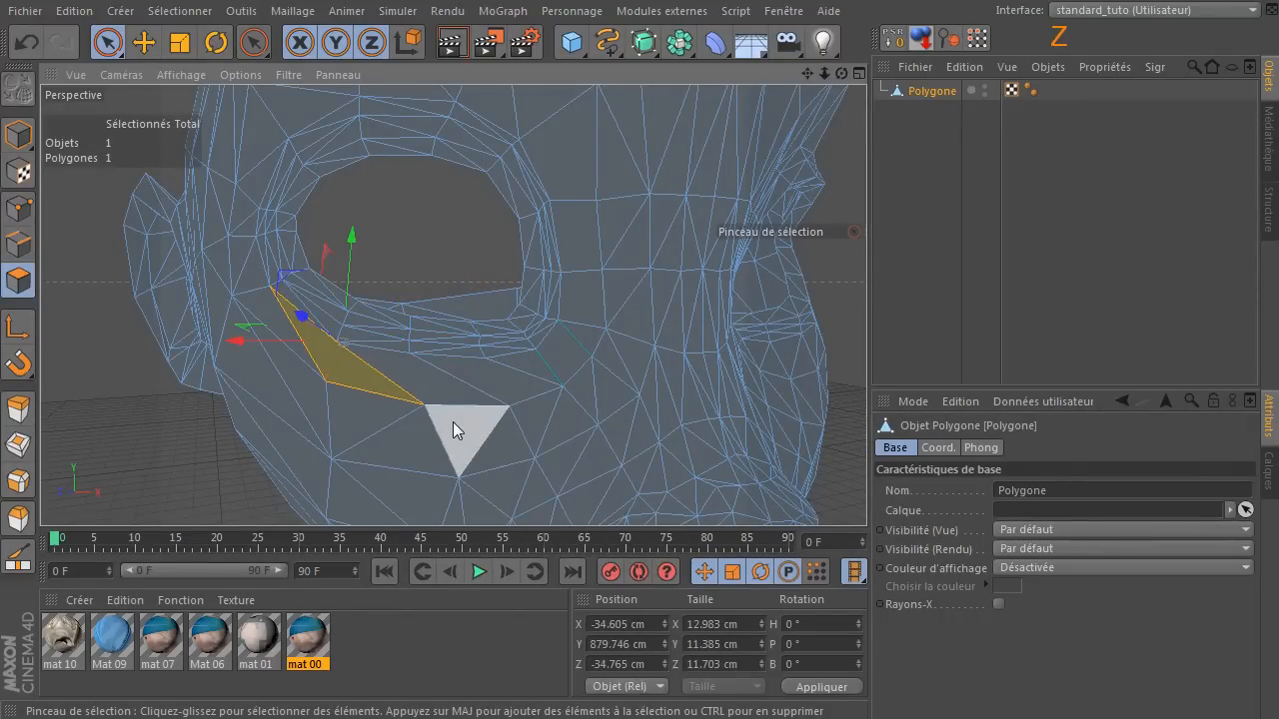
click(246, 300)
key(u)
key(z)
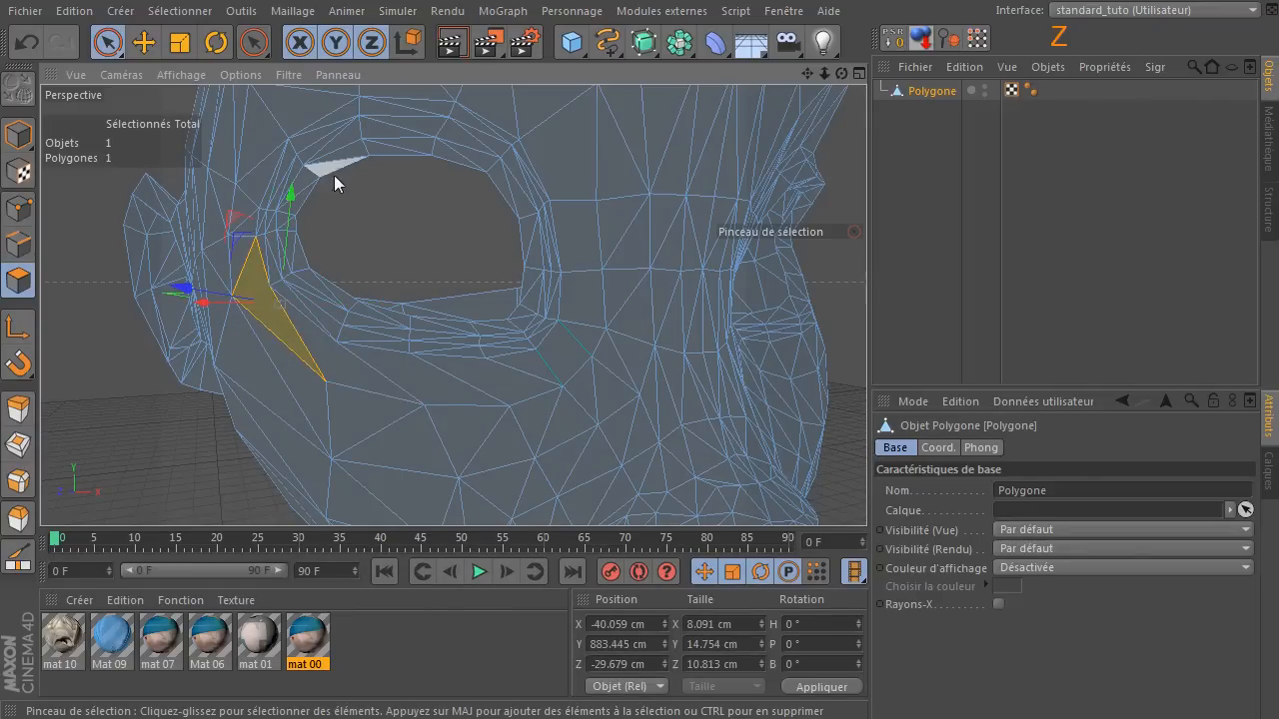
Undo all the melts made beside and beneath the eye until the original triangles are restored.
click(19, 45)
click(19, 45)
click(19, 45)
click(19, 45)
click(19, 45)
click(19, 45)
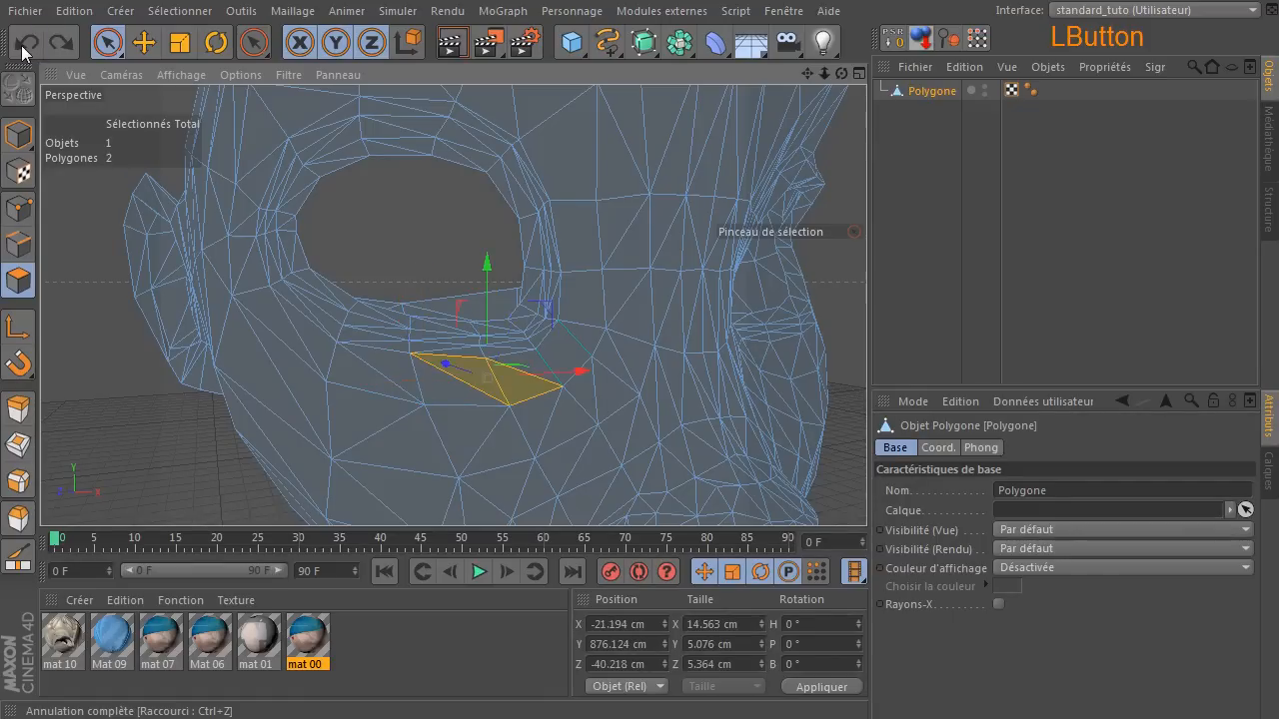
click(21, 45)
click(21, 45)
click(21, 45)
click(21, 45)
click(21, 45)
click(21, 45)
Melt the triangle pairs above the outer and middle parts of the eye into quads.
click(637, 350)
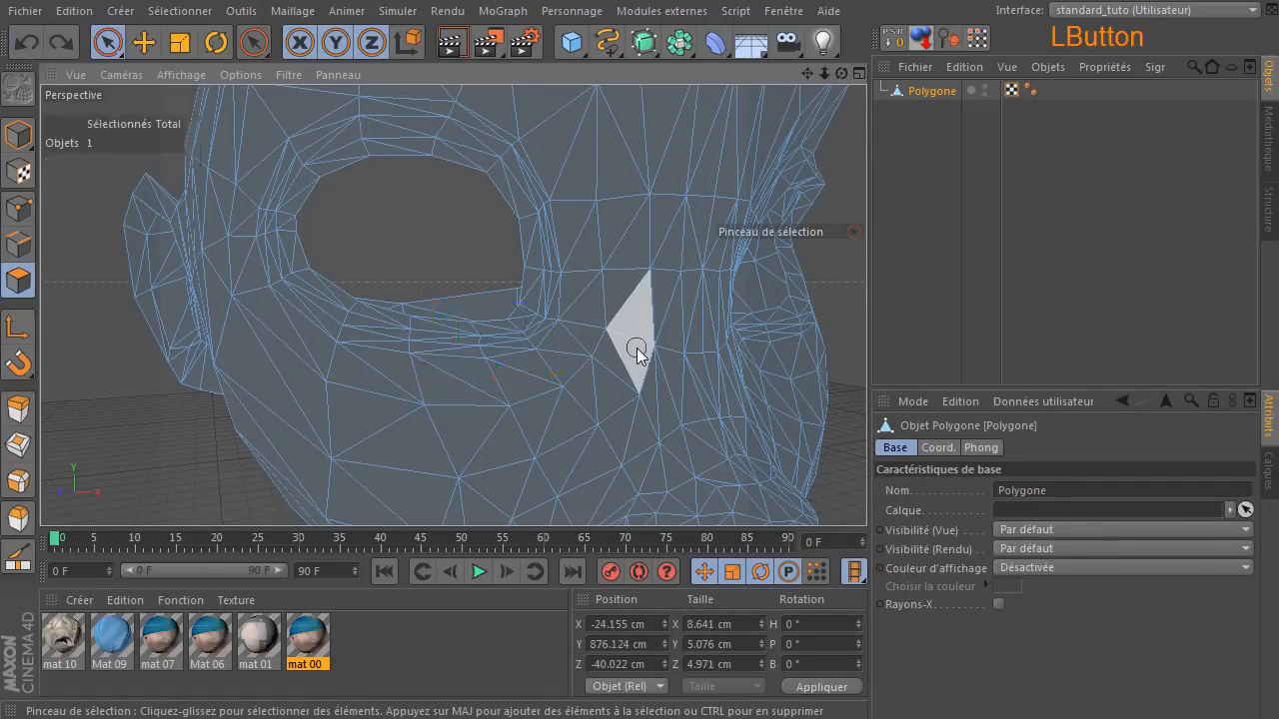
scroll(636, 349, down, 5)
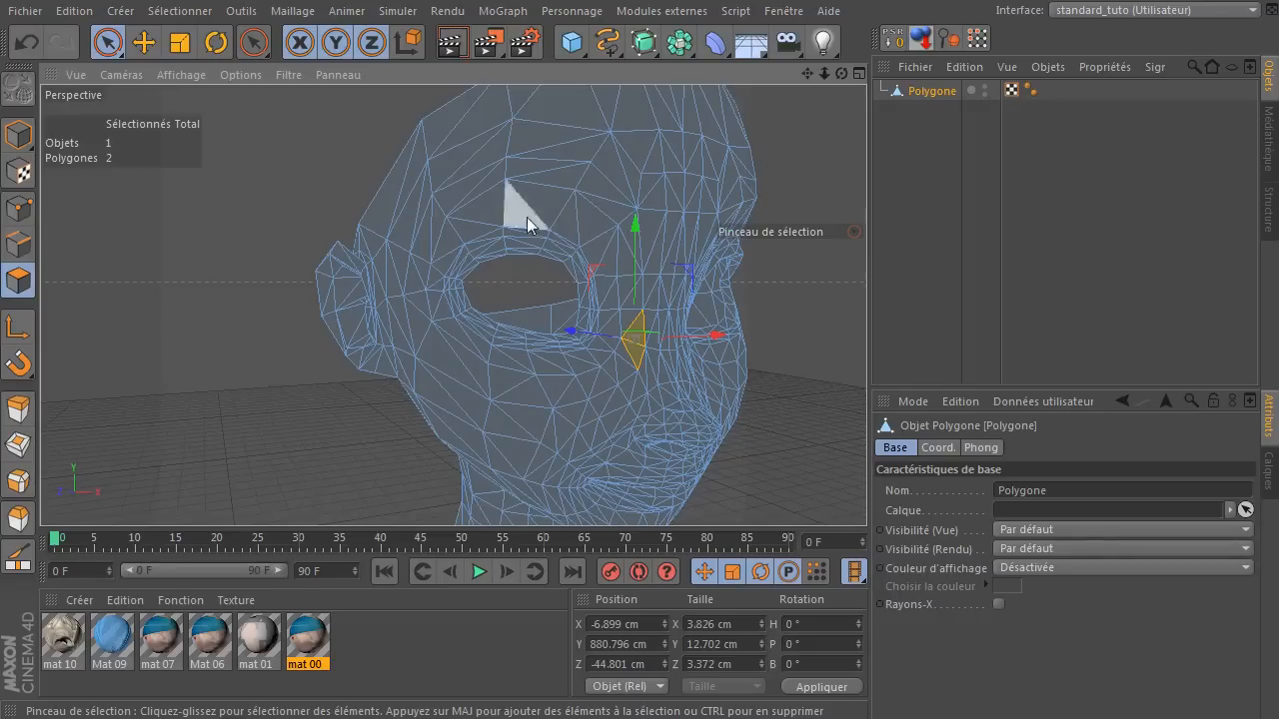
click(471, 222)
key(u)
key(z)
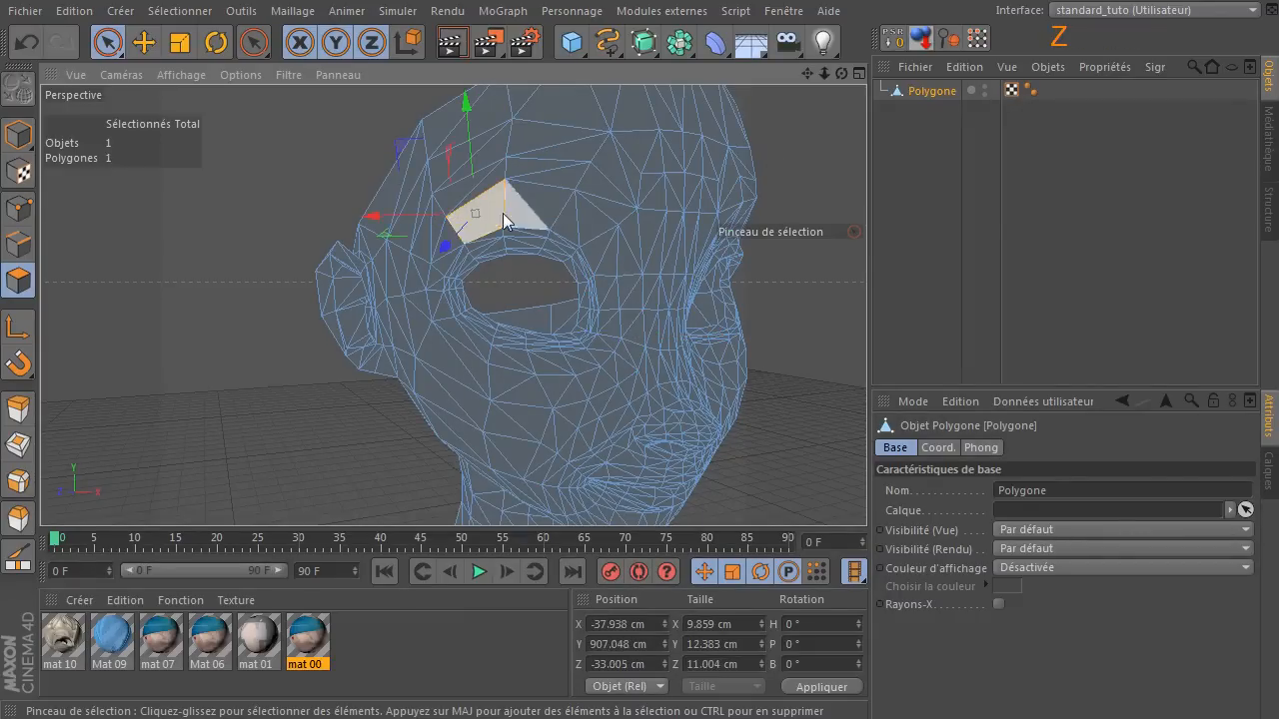
click(522, 211)
key(u)
key(z)
Melt the triangle pair above the eye's inner end and the two pairs beside its upper inner corner into quads.
click(586, 223)
key(u)
key(z)
click(606, 256)
key(u)
key(z)
click(608, 295)
key(u)
key(z)
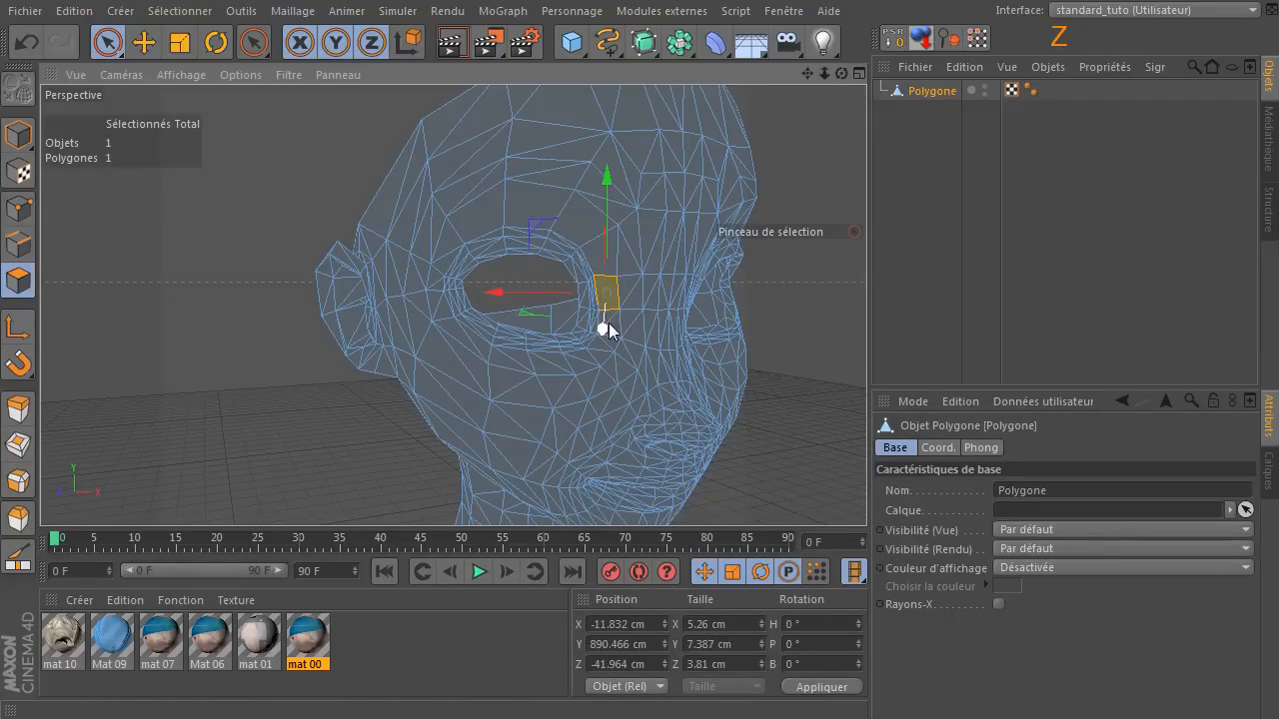
Melt the triangle pair beside the eye's lower inner corner and the pair just beneath it into quads.
scroll(612, 319, up, 5)
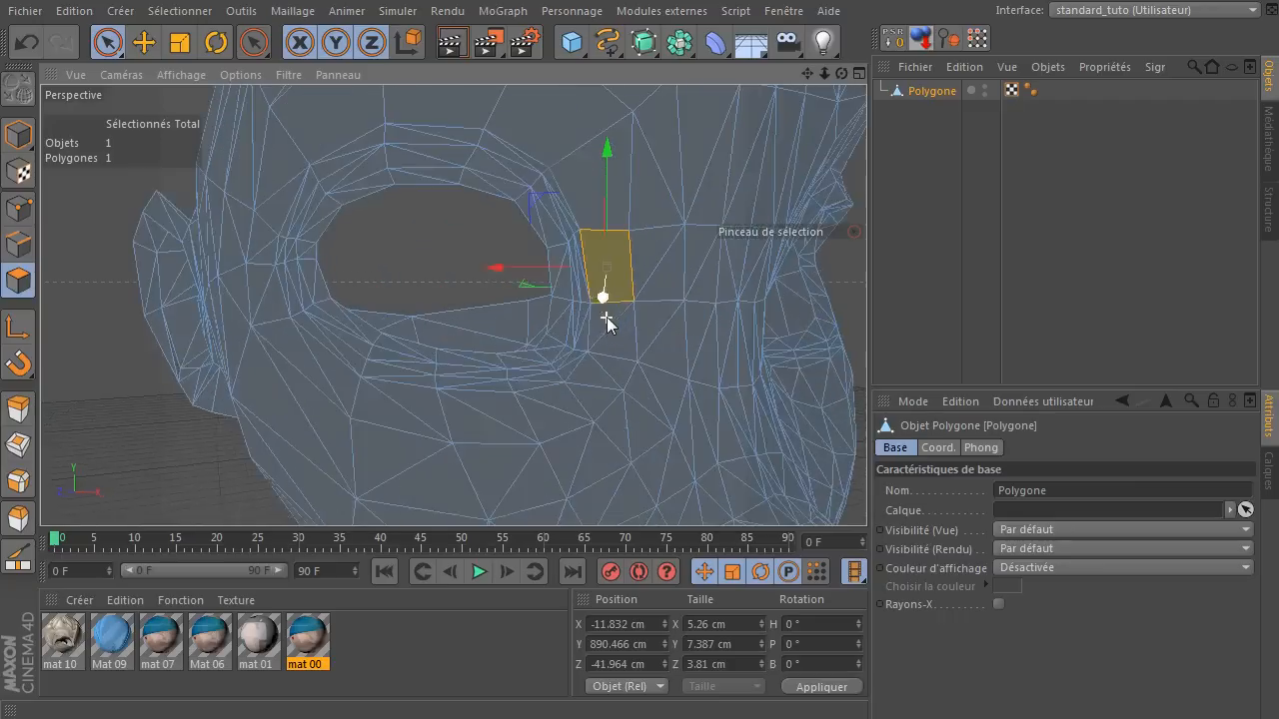
click(616, 327)
key(u)
key(z)
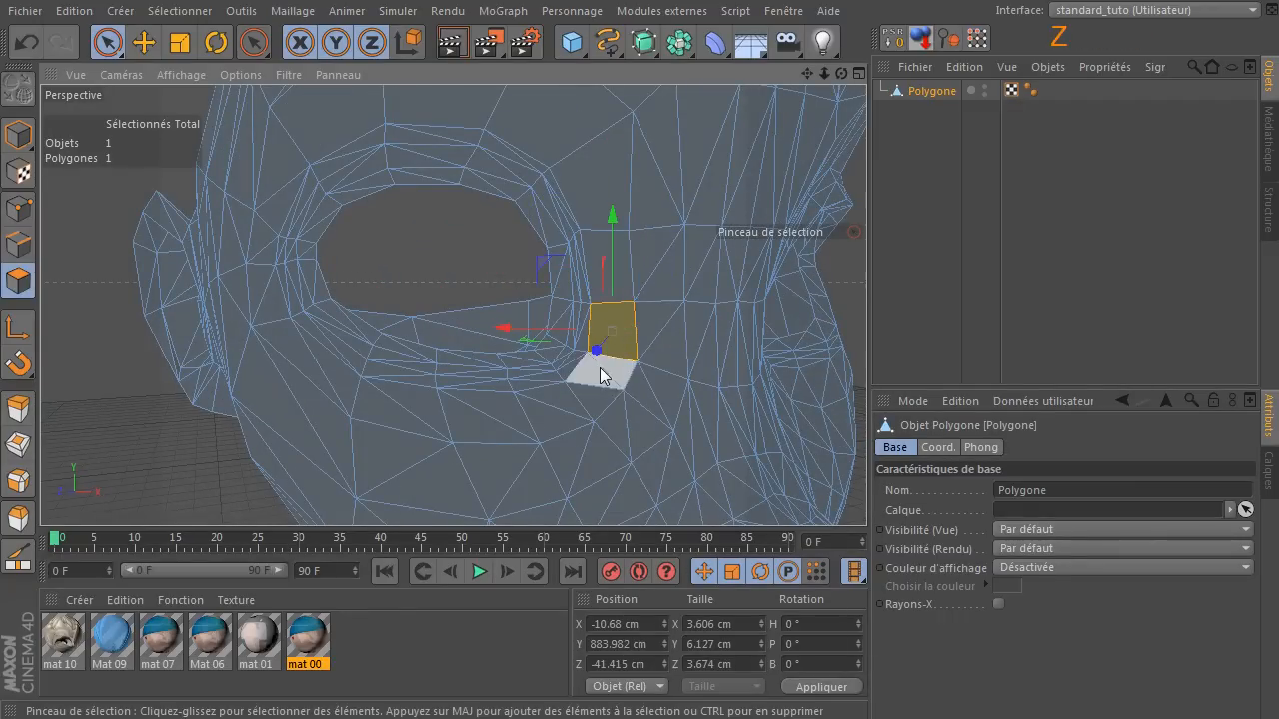
click(599, 367)
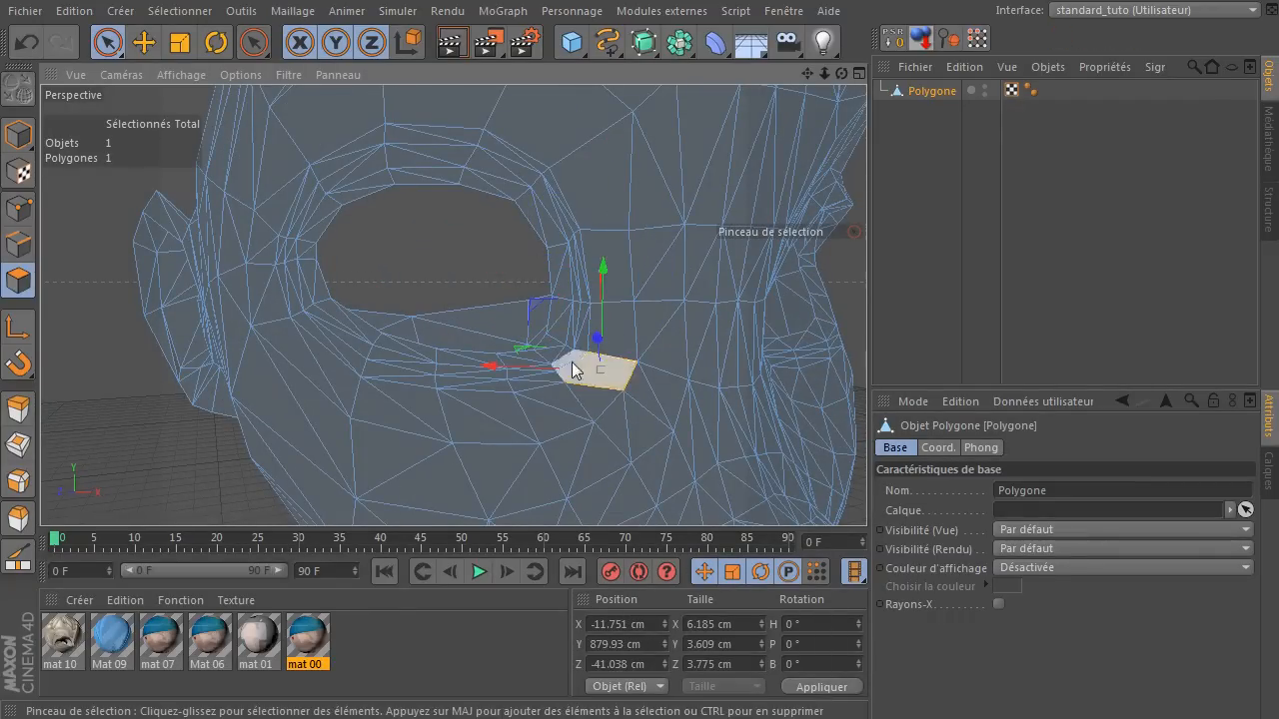
Melt the triangle pairs down the outer side of the eye and around its lower outer corner into quads.
scroll(286, 131, down, 2)
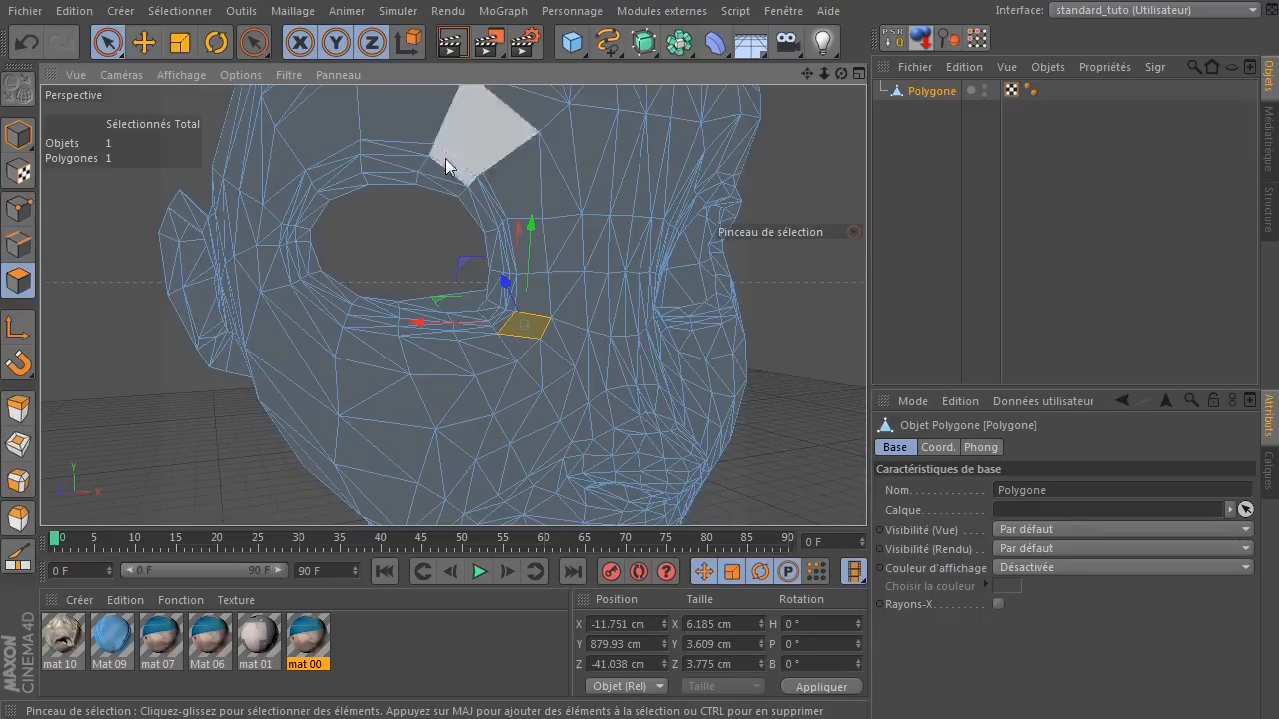
click(281, 191)
key(z)
click(270, 232)
key(z)
click(272, 268)
key(z)
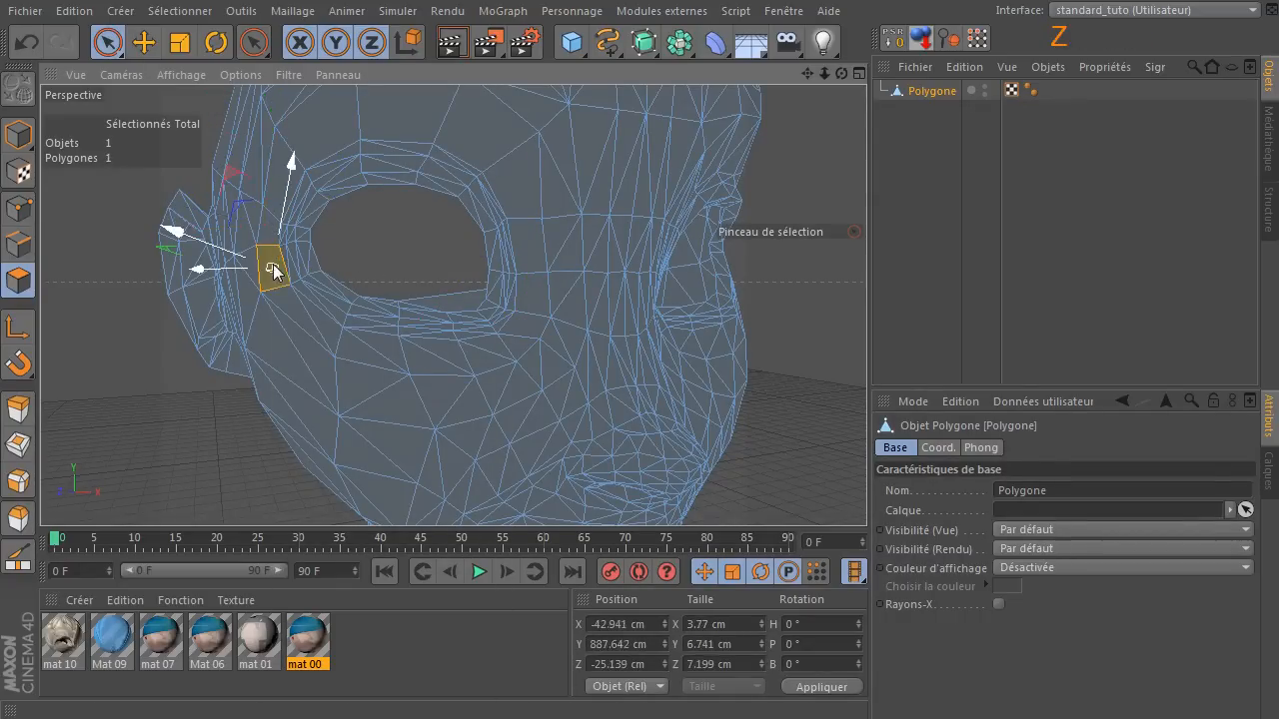
click(300, 312)
key(u)
key(z)
Melt the three triangle pairs below the eye, from the outer side to the inner corner, into quads.
click(367, 350)
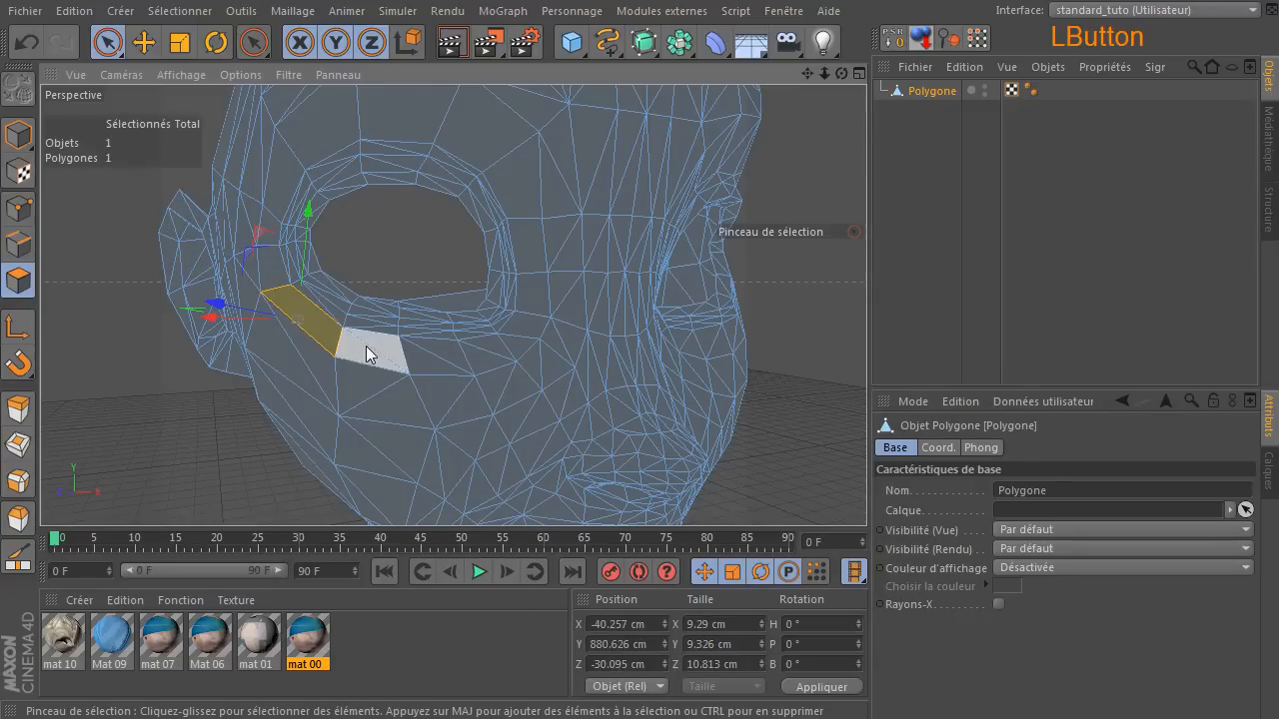
key(u)
key(z)
click(426, 354)
key(u)
key(z)
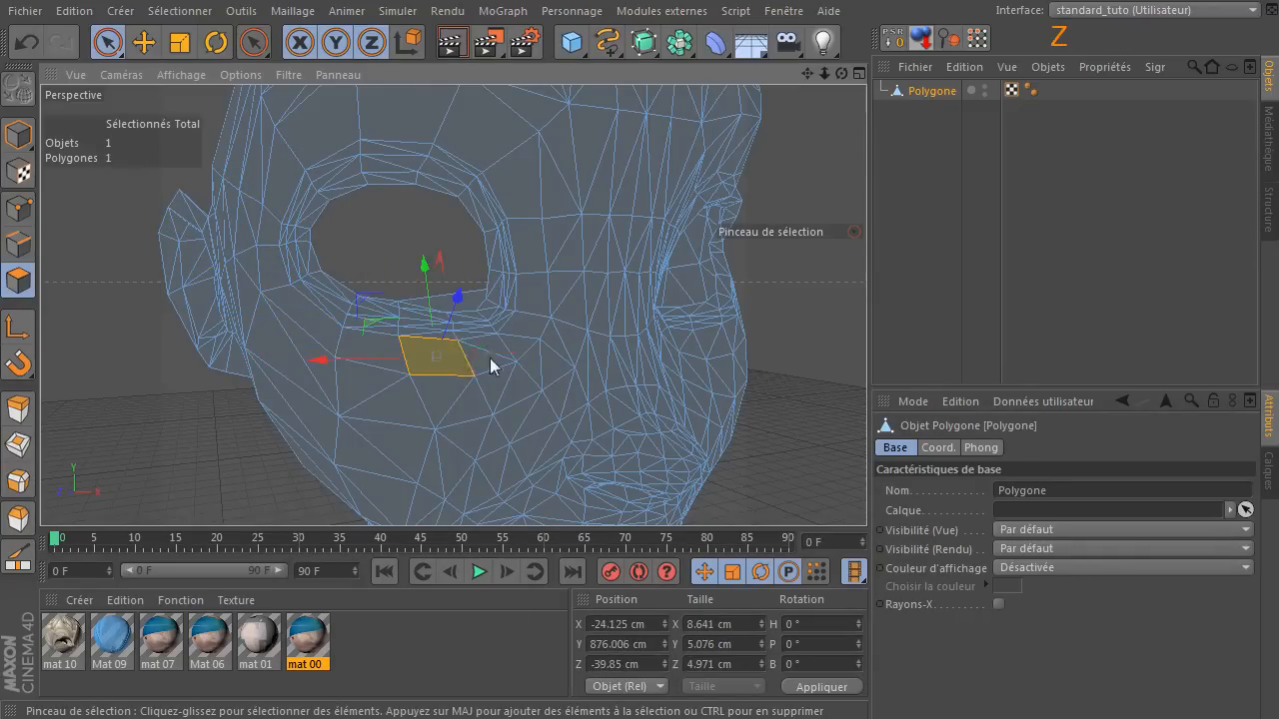
click(495, 356)
key(u)
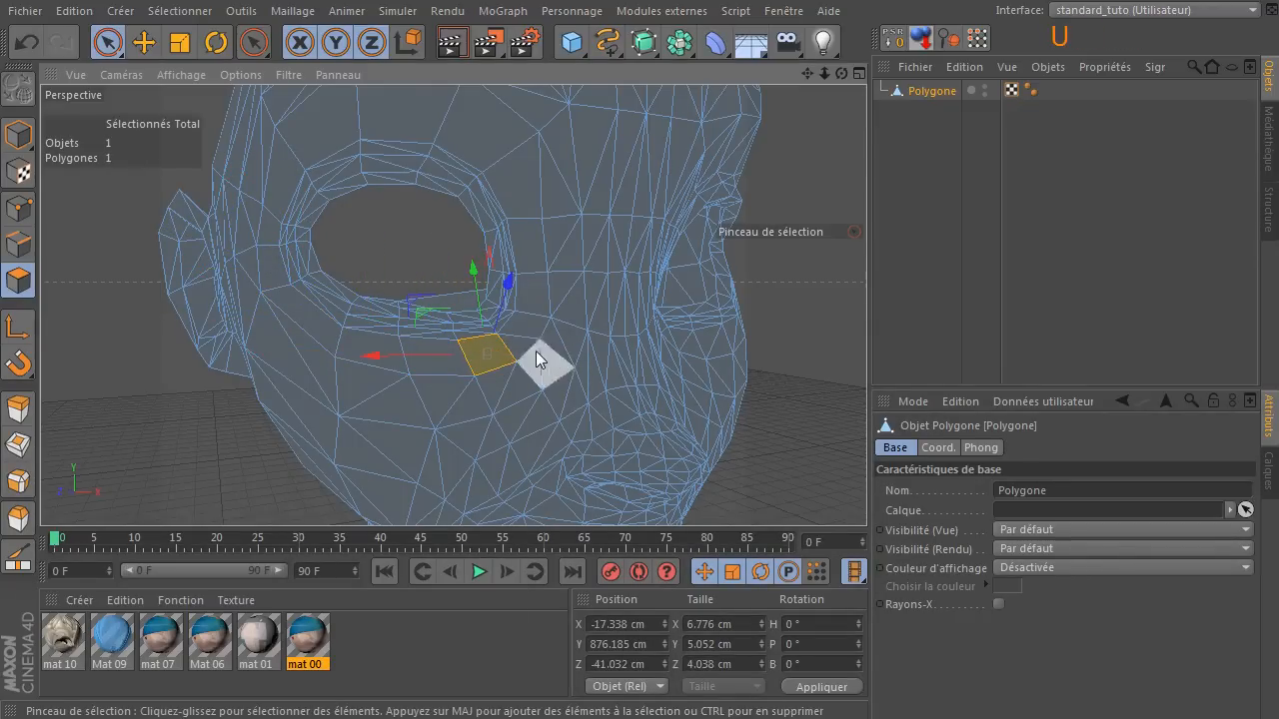
In edge mode, select the diagonal edges splitting the second ring of polygons above the eye and down its inner side.
scroll(628, 374, up, 4)
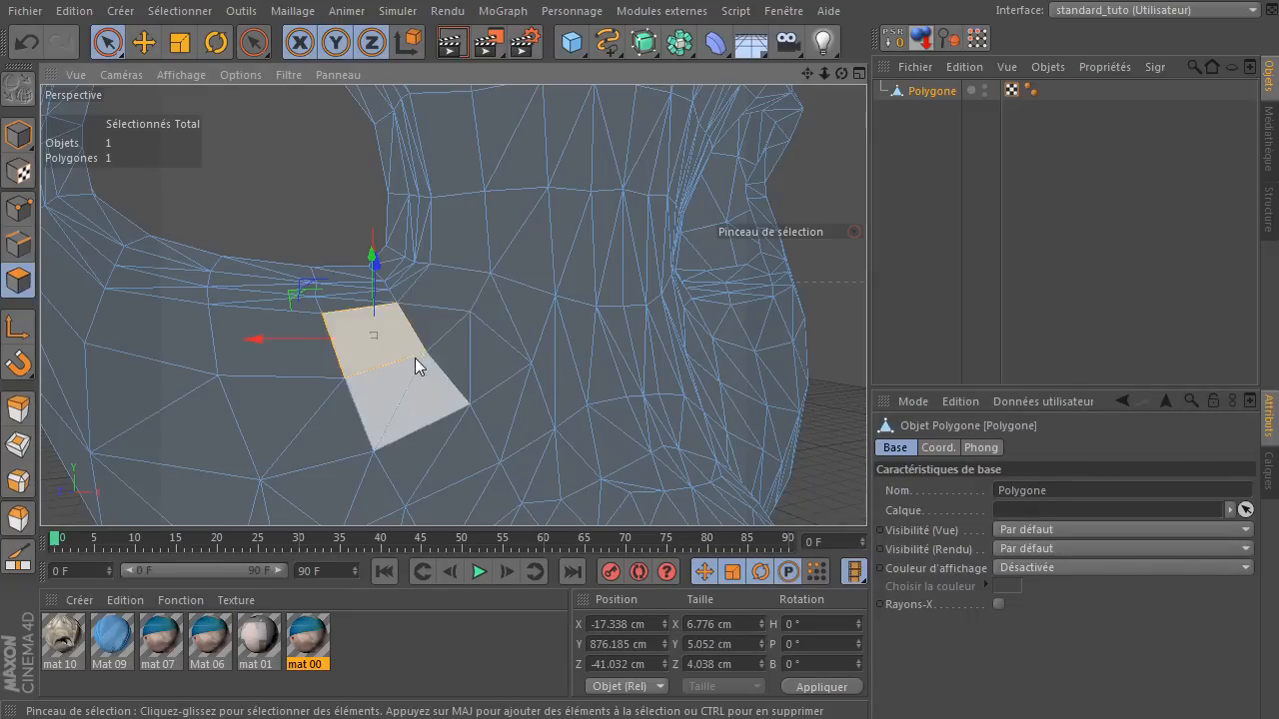
scroll(454, 329, down, 5)
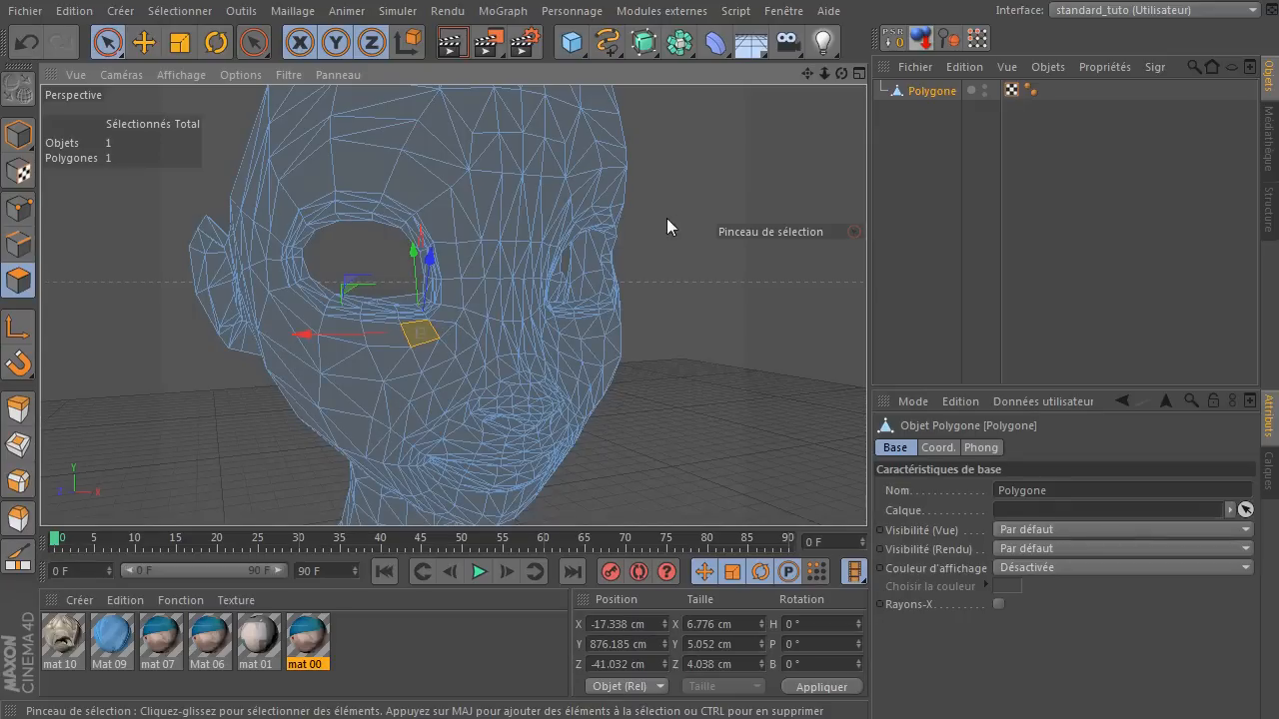
click(387, 135)
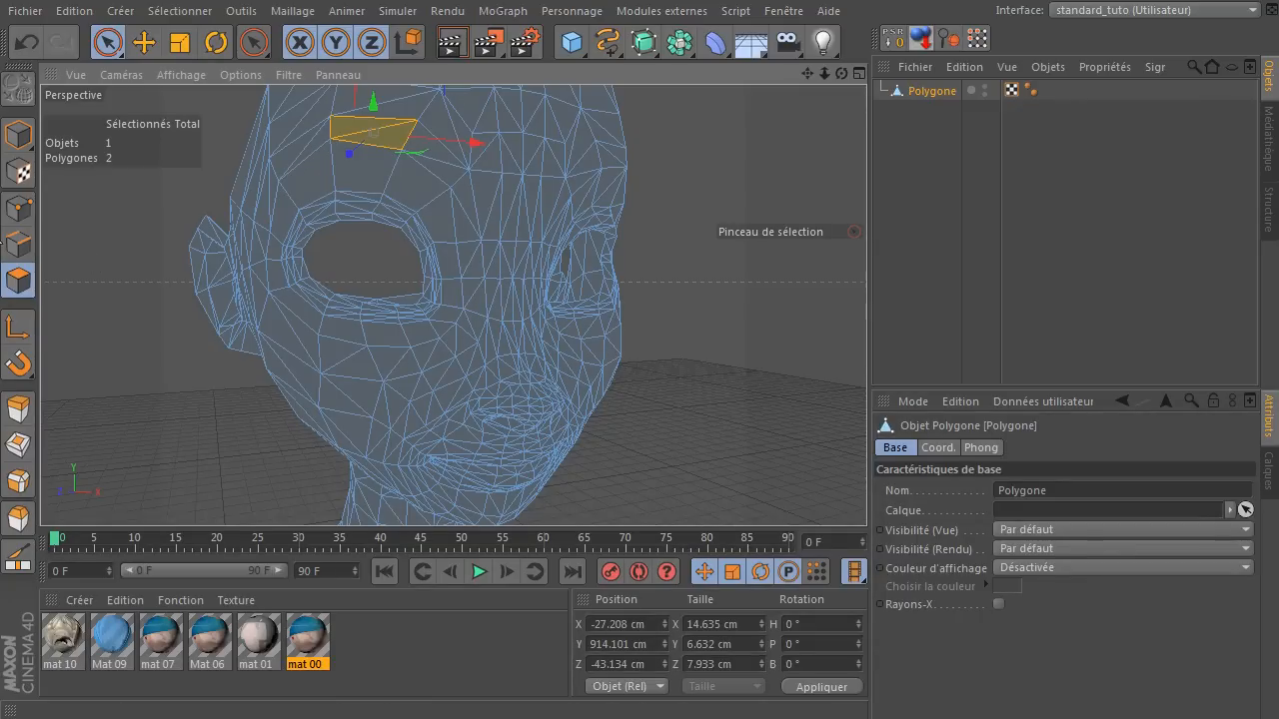
click(18, 244)
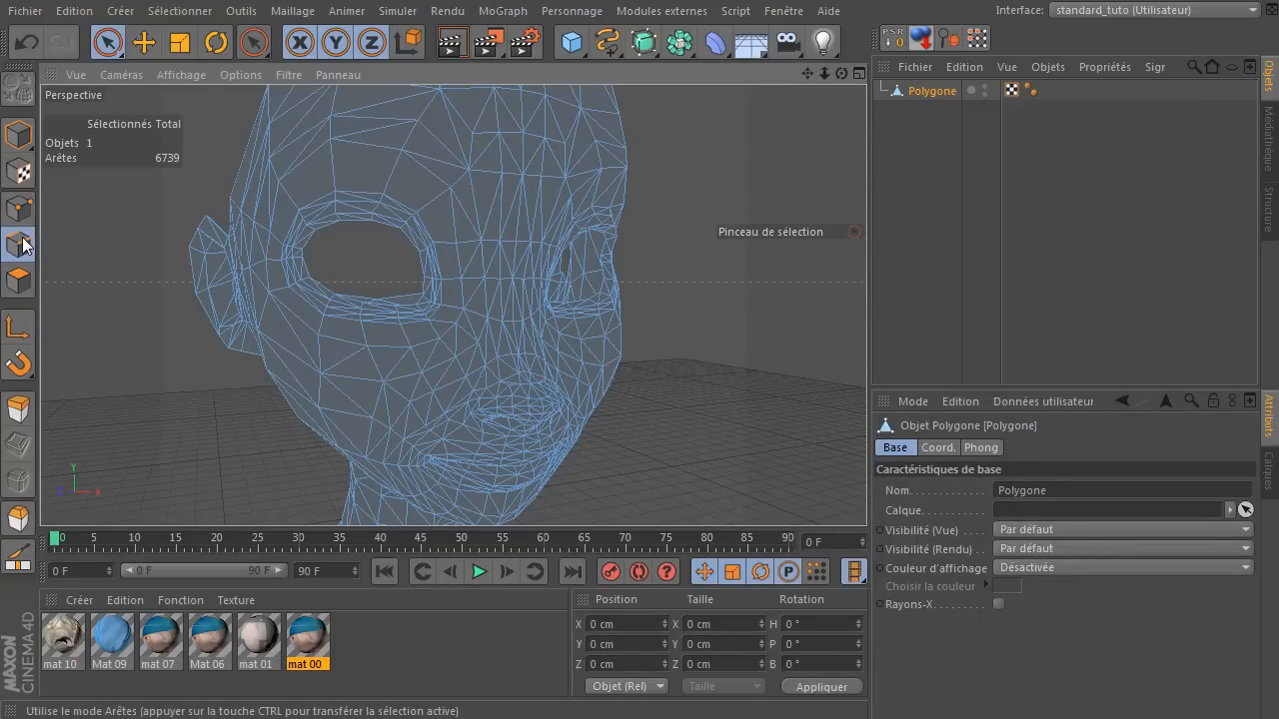
click(384, 130)
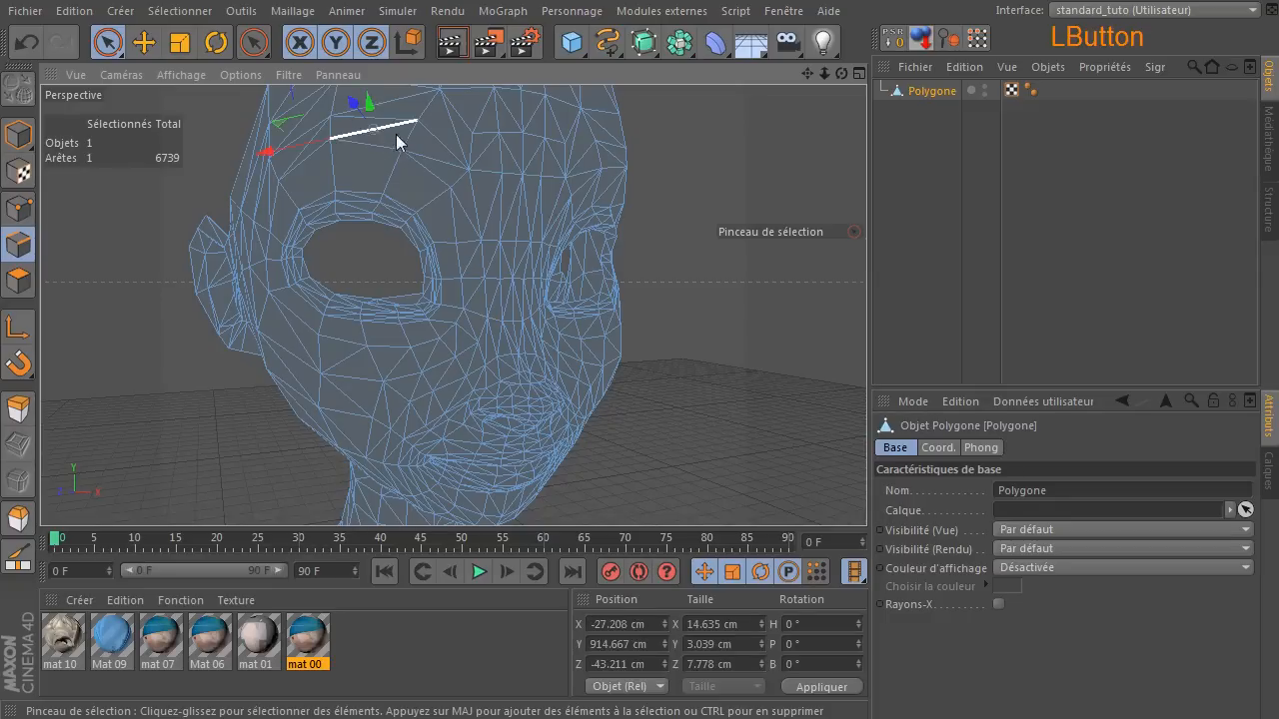
shift+click(441, 168)
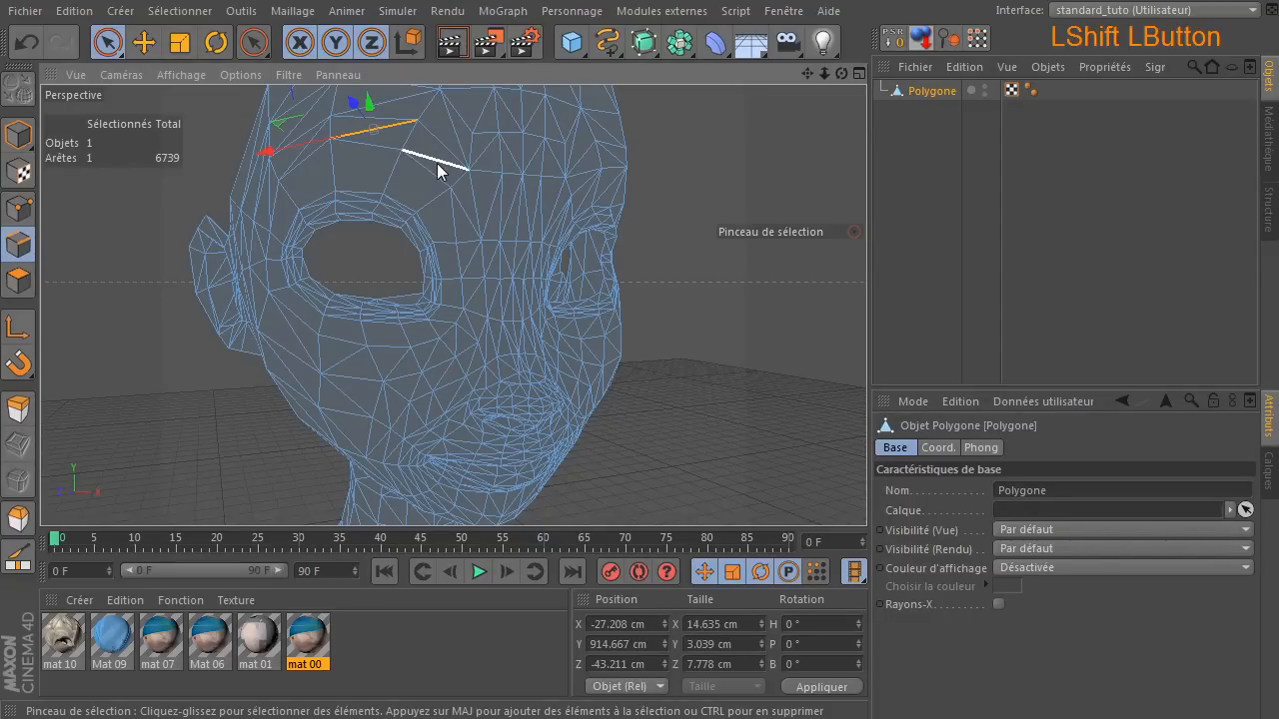
scroll(469, 229, up, 2)
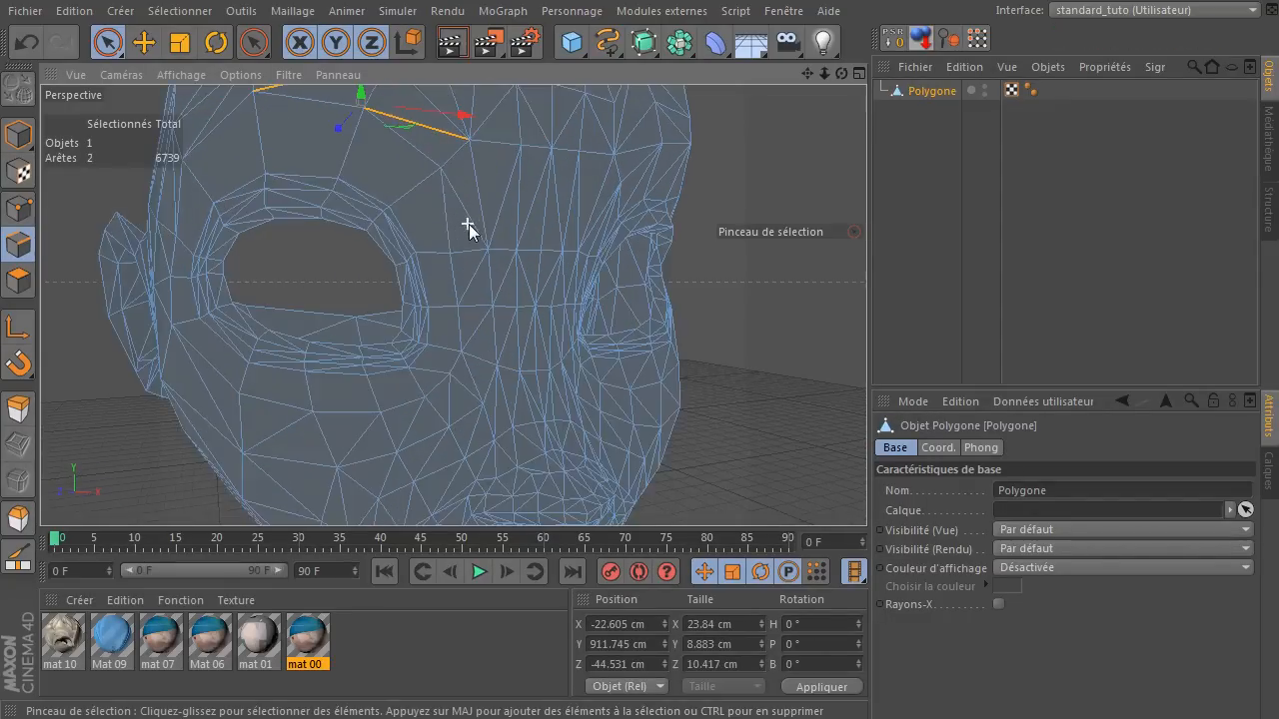
shift+click(470, 218)
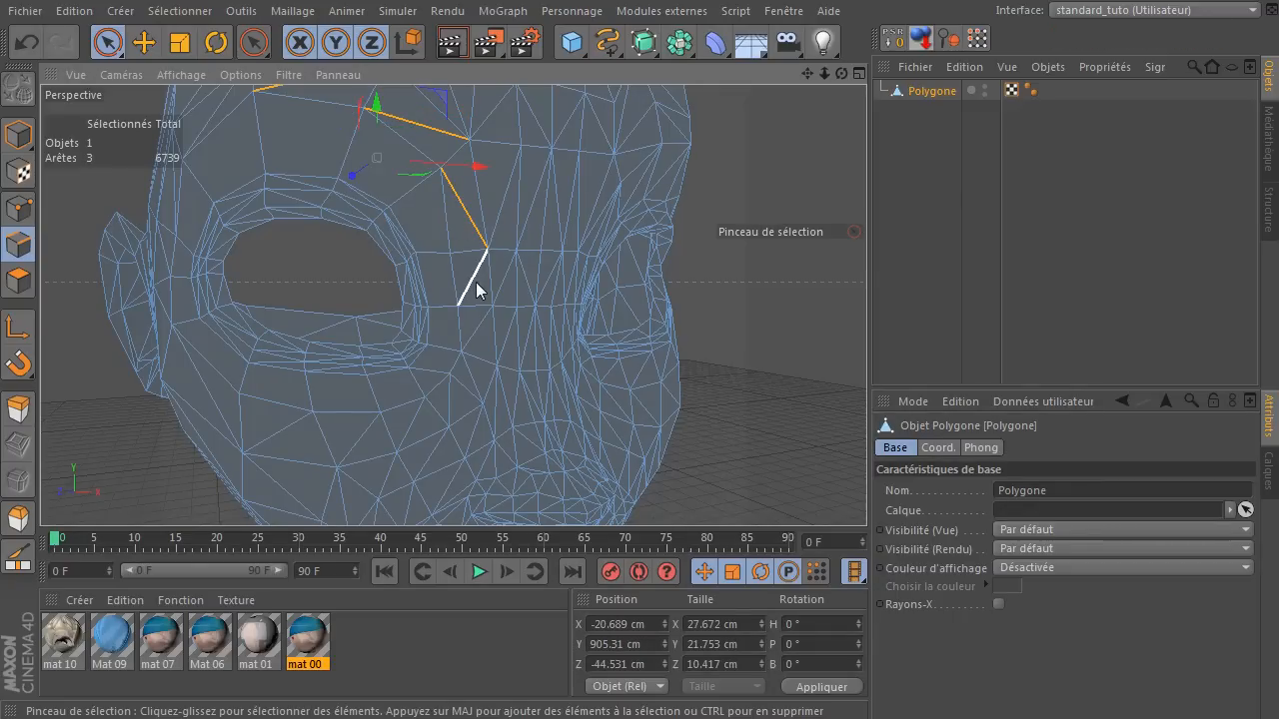
shift+click(476, 290)
shift+click(477, 334)
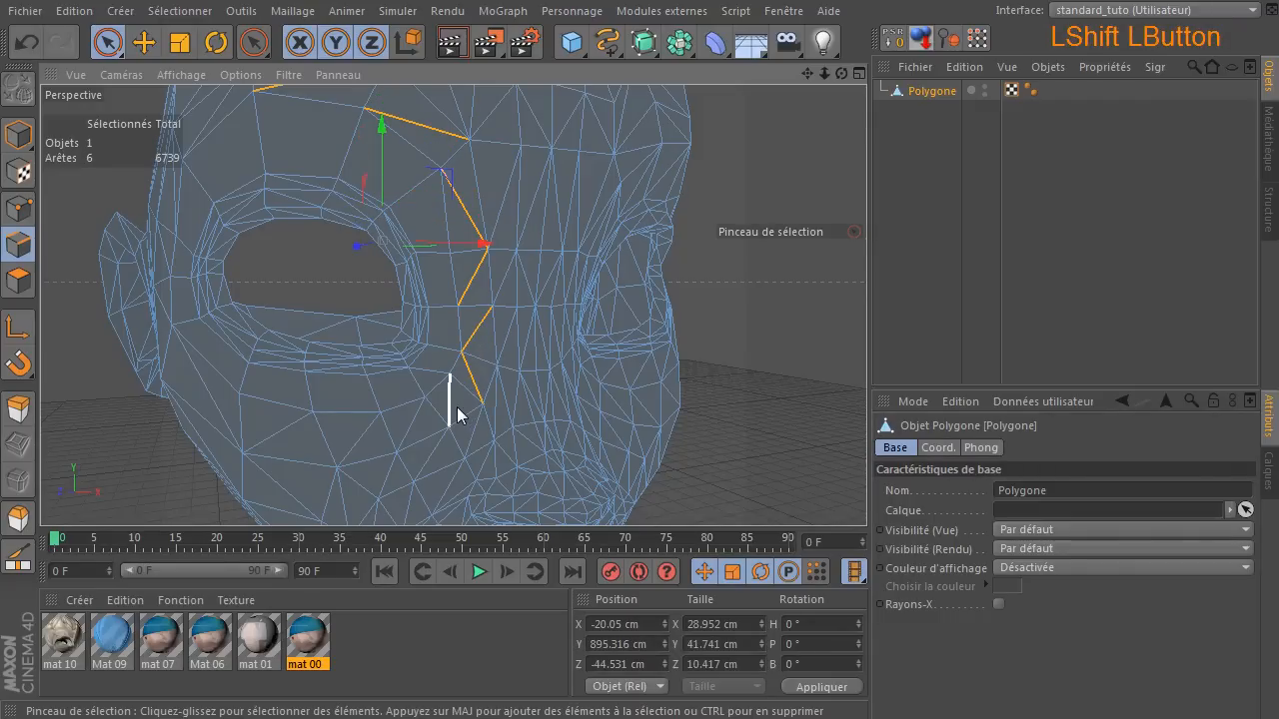
Add the triangle diagonals of the second ring below the eye to the edge selection, out to the outer lower corner.
shift+click(412, 430)
shift+click(265, 432)
shift+click(217, 408)
shift+scroll(140, 323, up, 5)
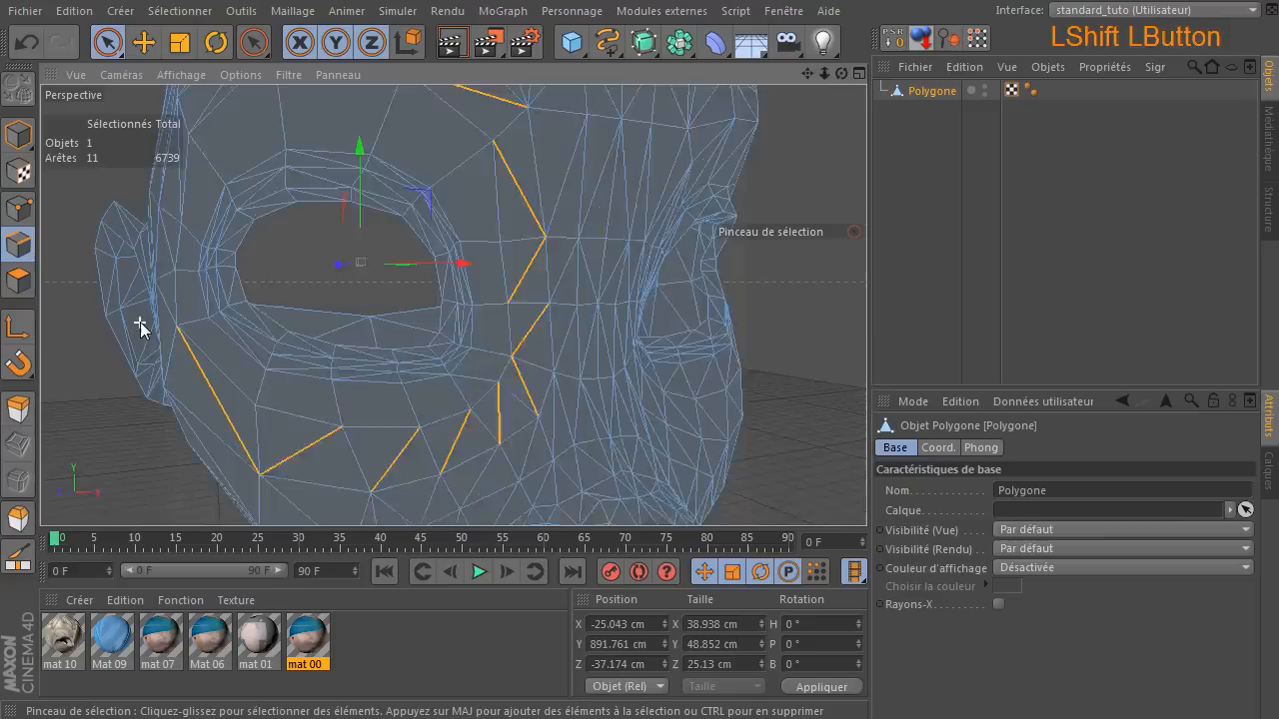
Add the remaining diagonals along the eye's outer side and above the brow to the selection, and dissolve all selected edges.
shift+click(187, 304)
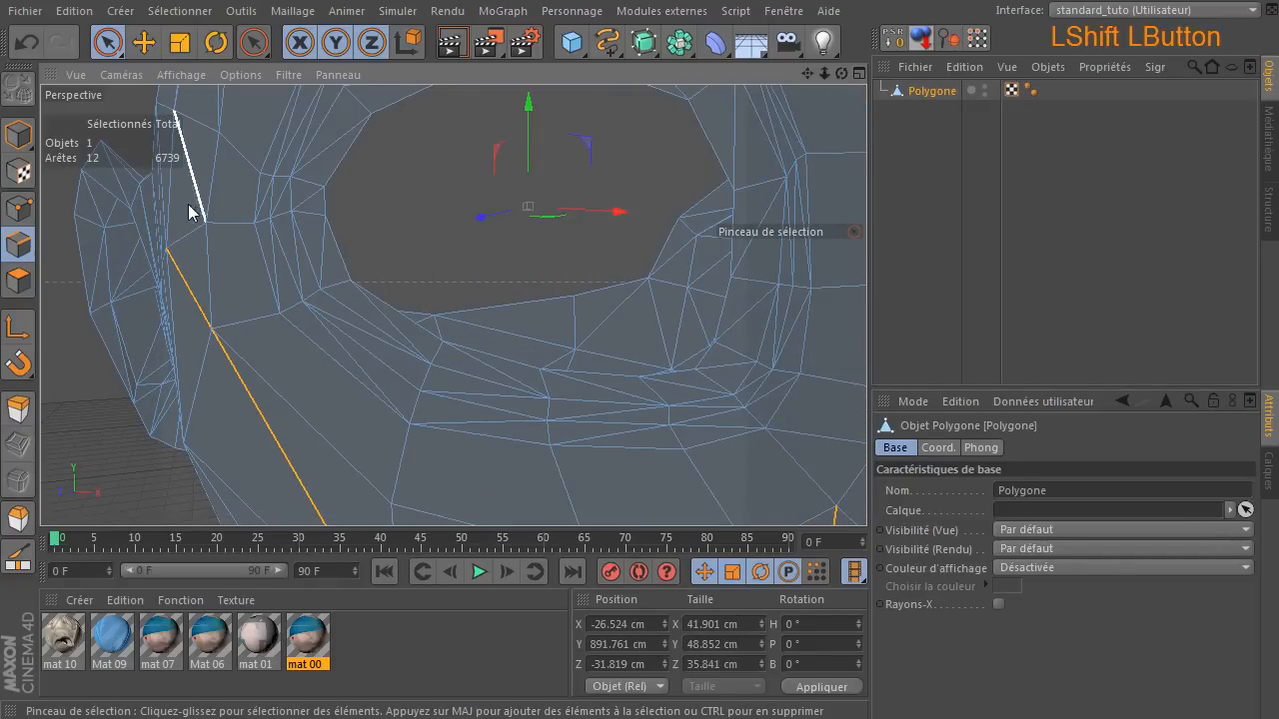
shift+click(195, 185)
drag(840, 74, 856, 77)
drag(824, 74, 740, 76)
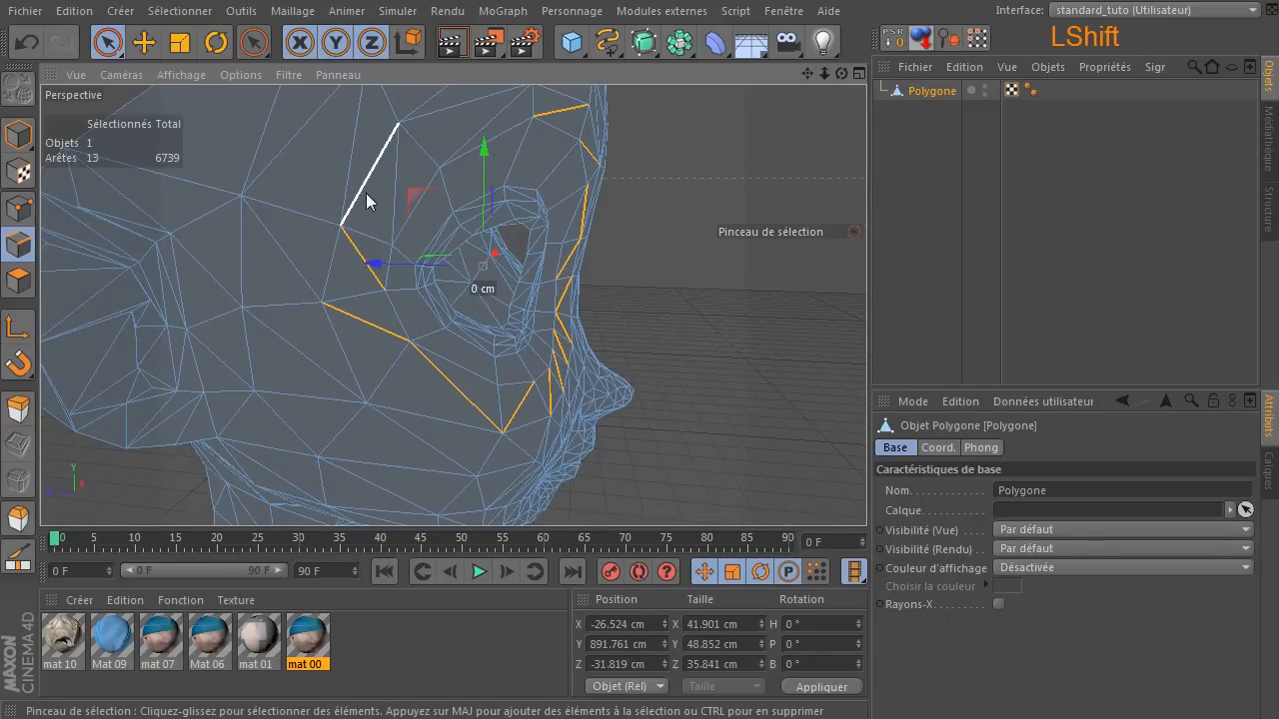
shift+drag(395, 211, 531, 105)
shift+click(517, 103)
key(Delete)
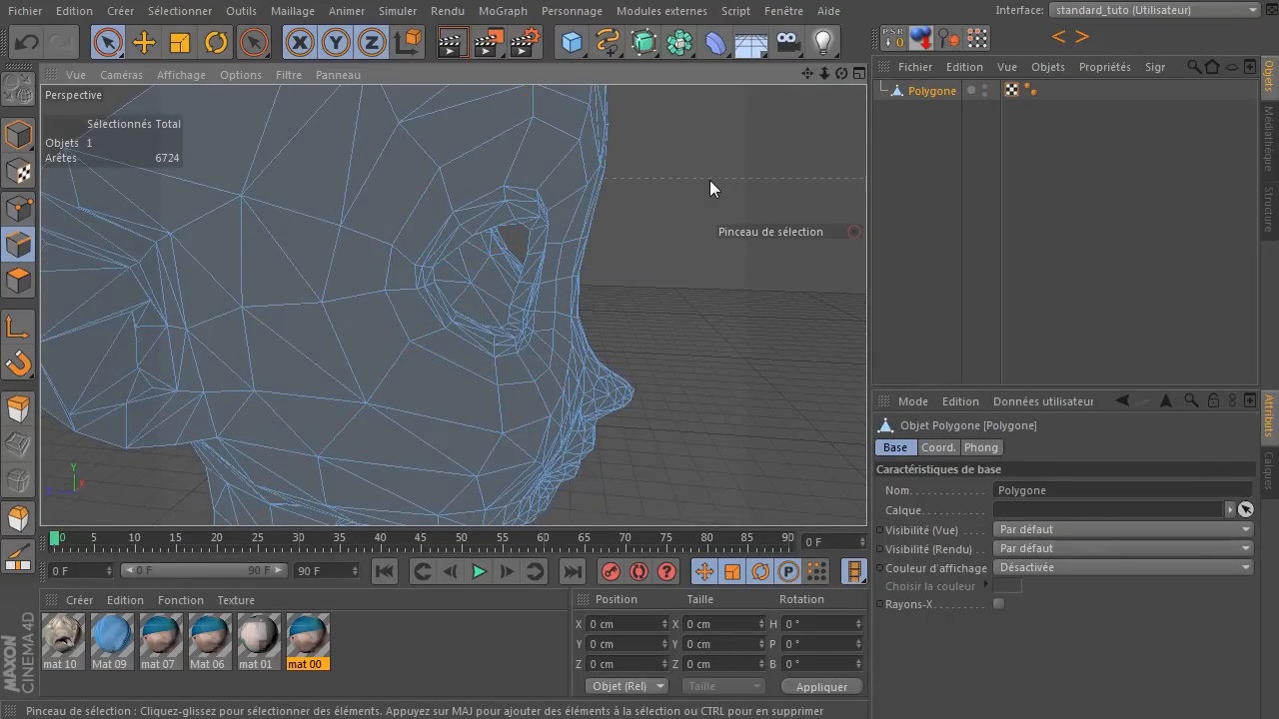
Create a Hyper NURBS object, make the Polygone head its child and clear the object selection.
scroll(595, 230, down, 5)
drag(841, 73, 749, 75)
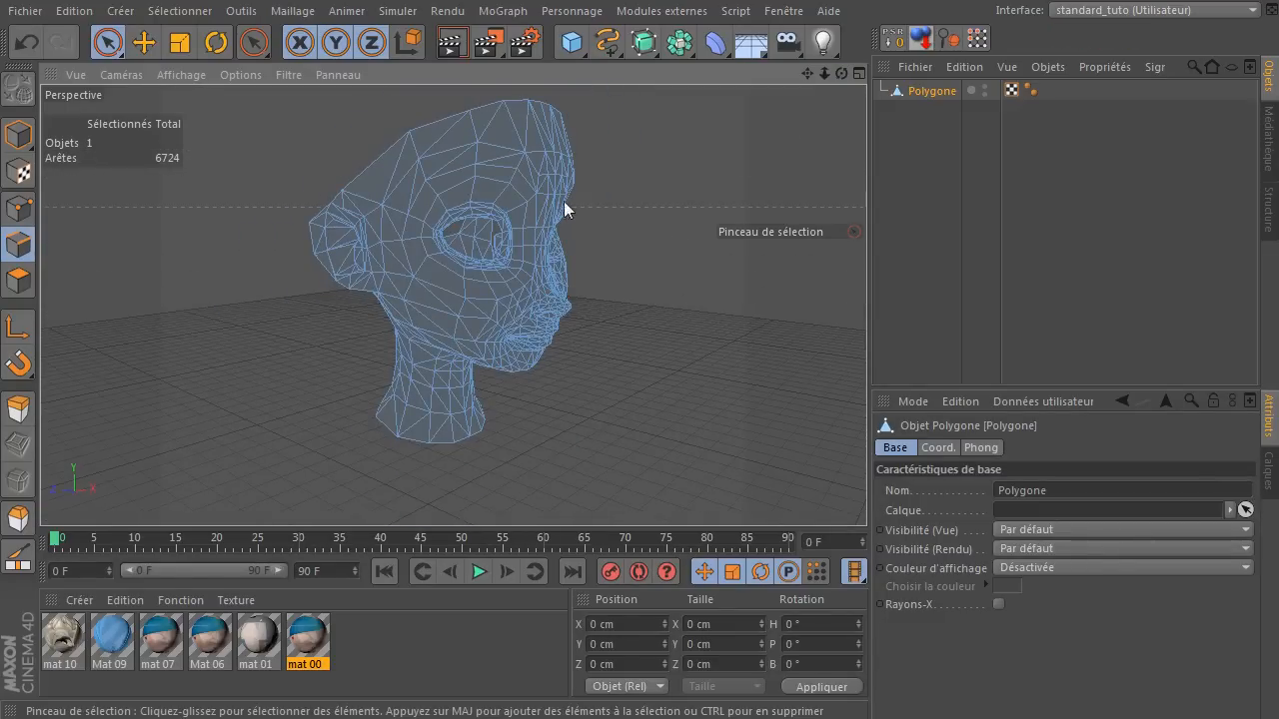
click(651, 44)
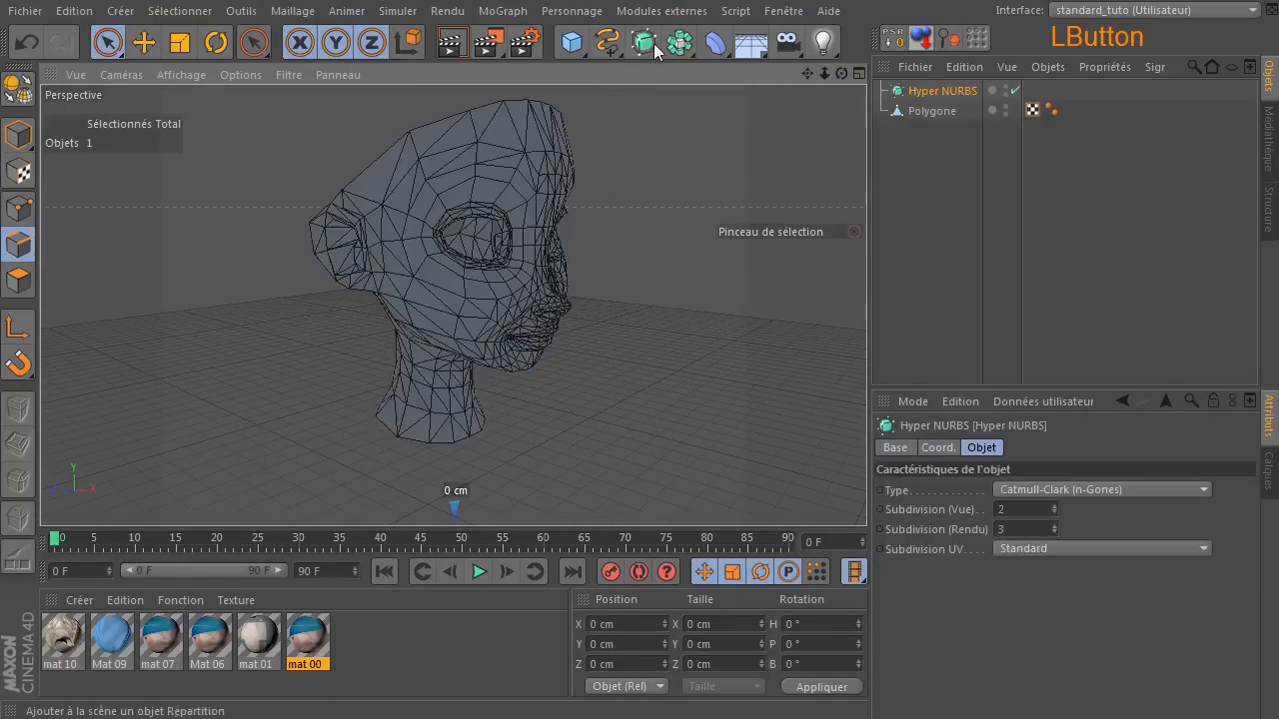
drag(917, 110, 926, 92)
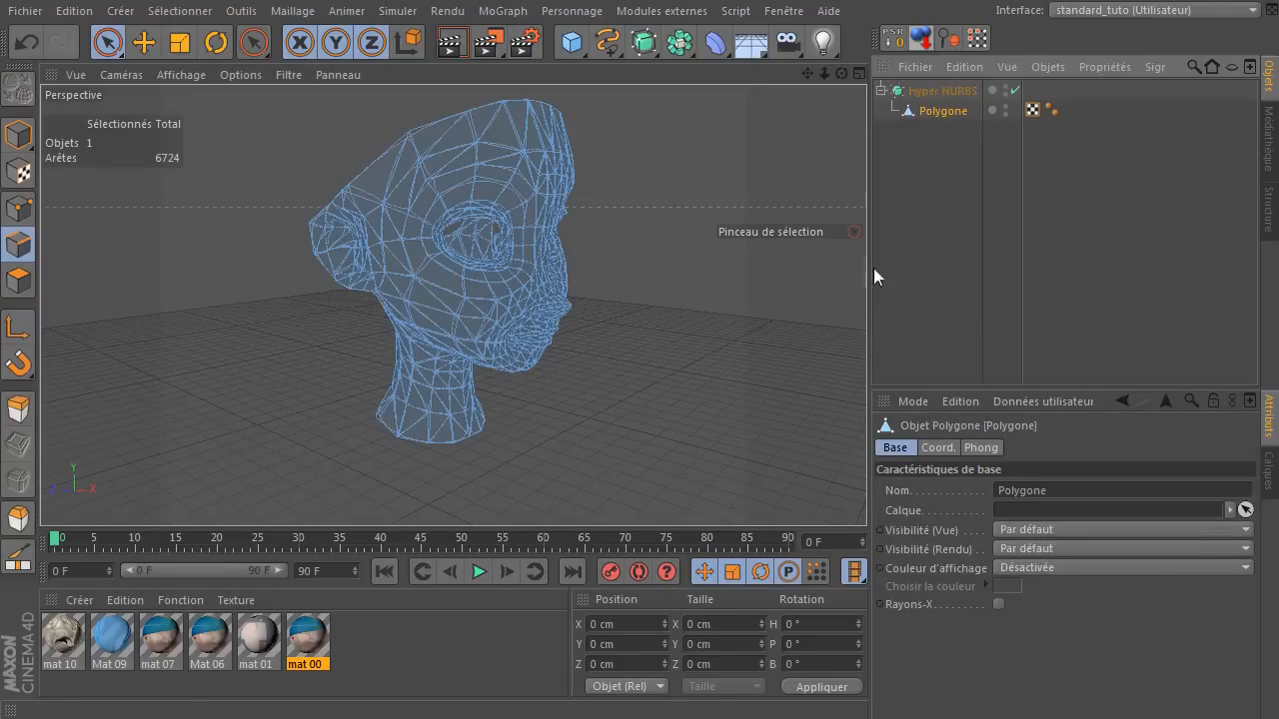
click(882, 206)
Render the view to check the smoothed head, and examine the subdivided mesh around the eye and ear up close.
click(464, 48)
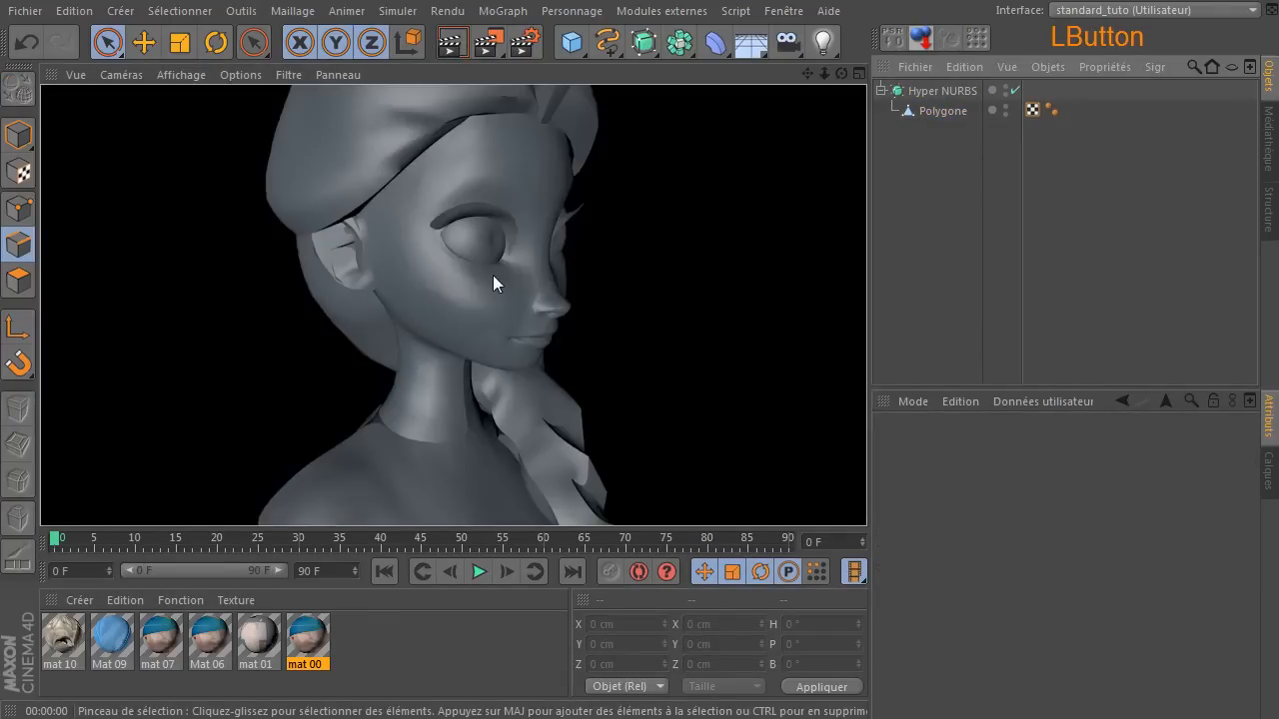
click(925, 217)
scroll(417, 230, up, 5)
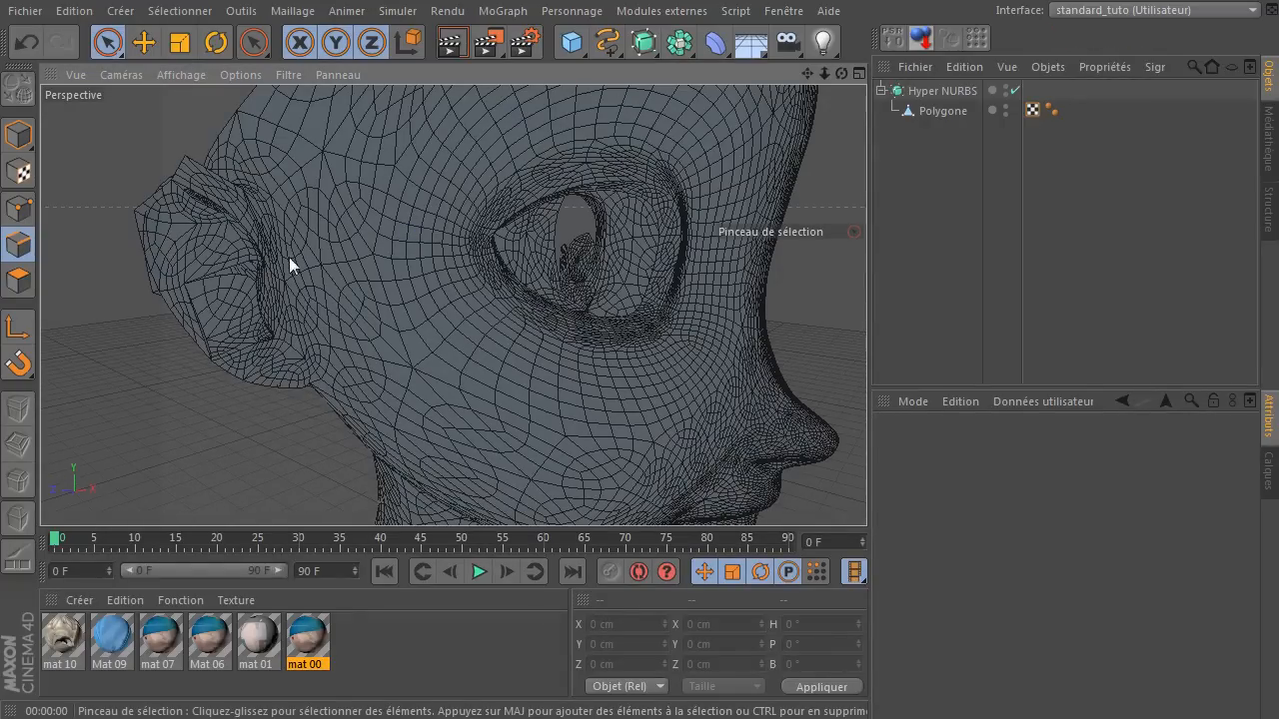
Disable the Hyper NURBS to show the unsmoothed head mesh and bring the whole head back into view.
click(1015, 91)
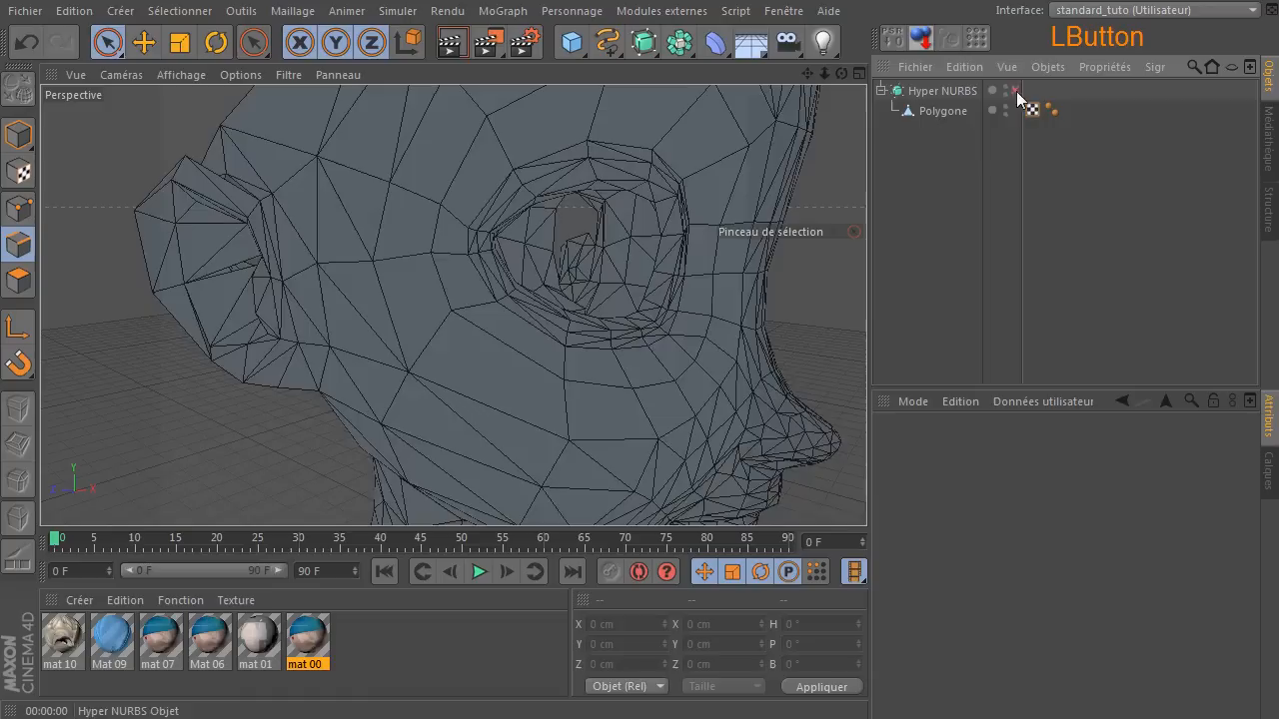
scroll(854, 276, down, 5)
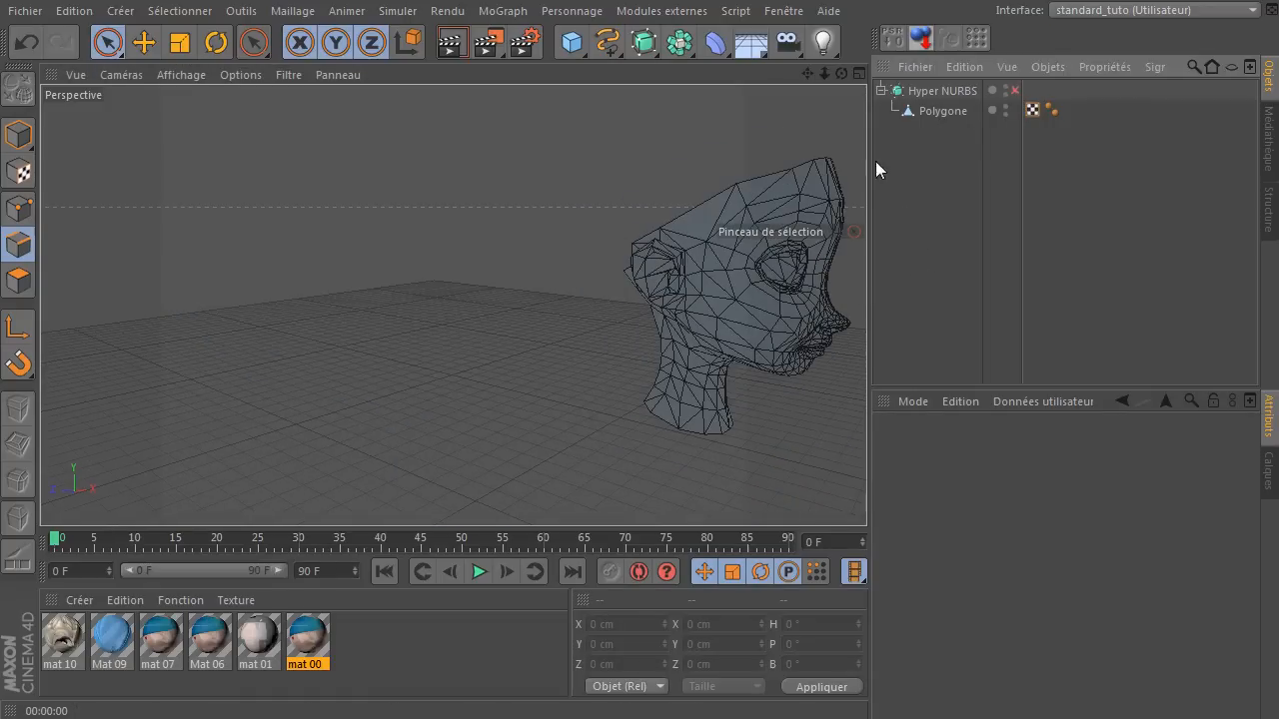
mouse_move(803, 78)
mouse_down()
mouse_move(451, 303)
mouse_move(814, 84)
mouse_up()
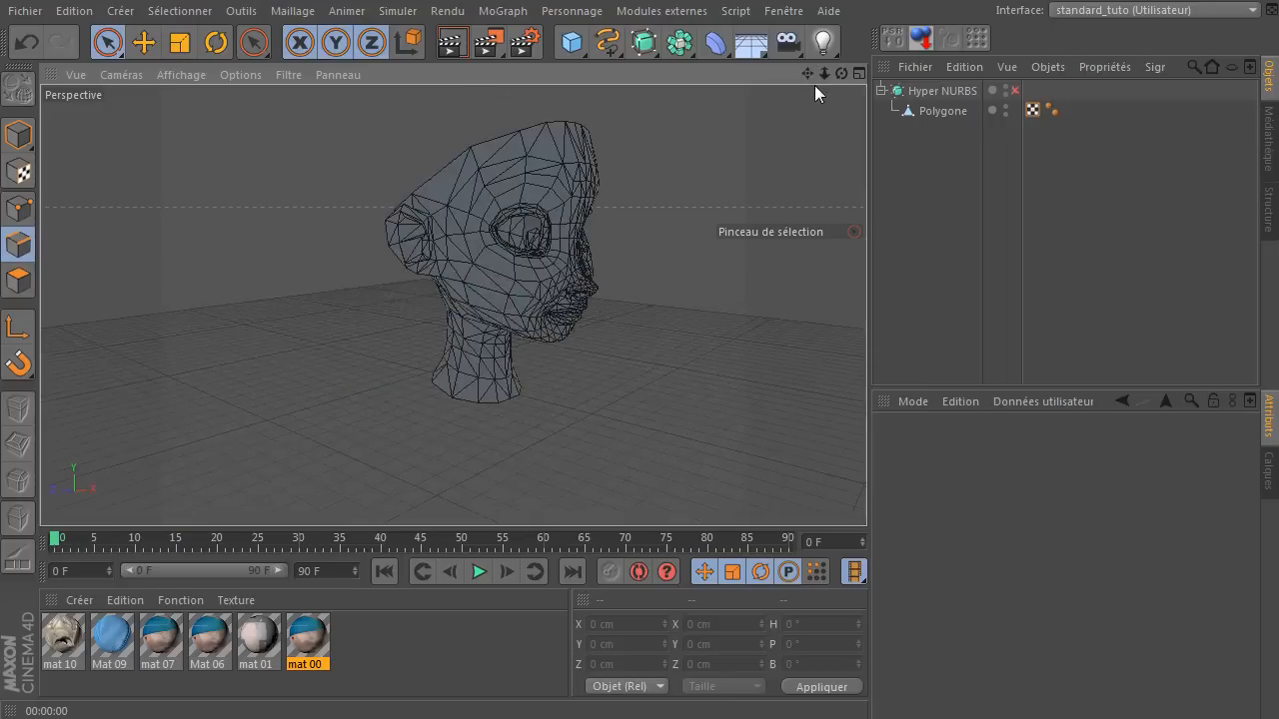
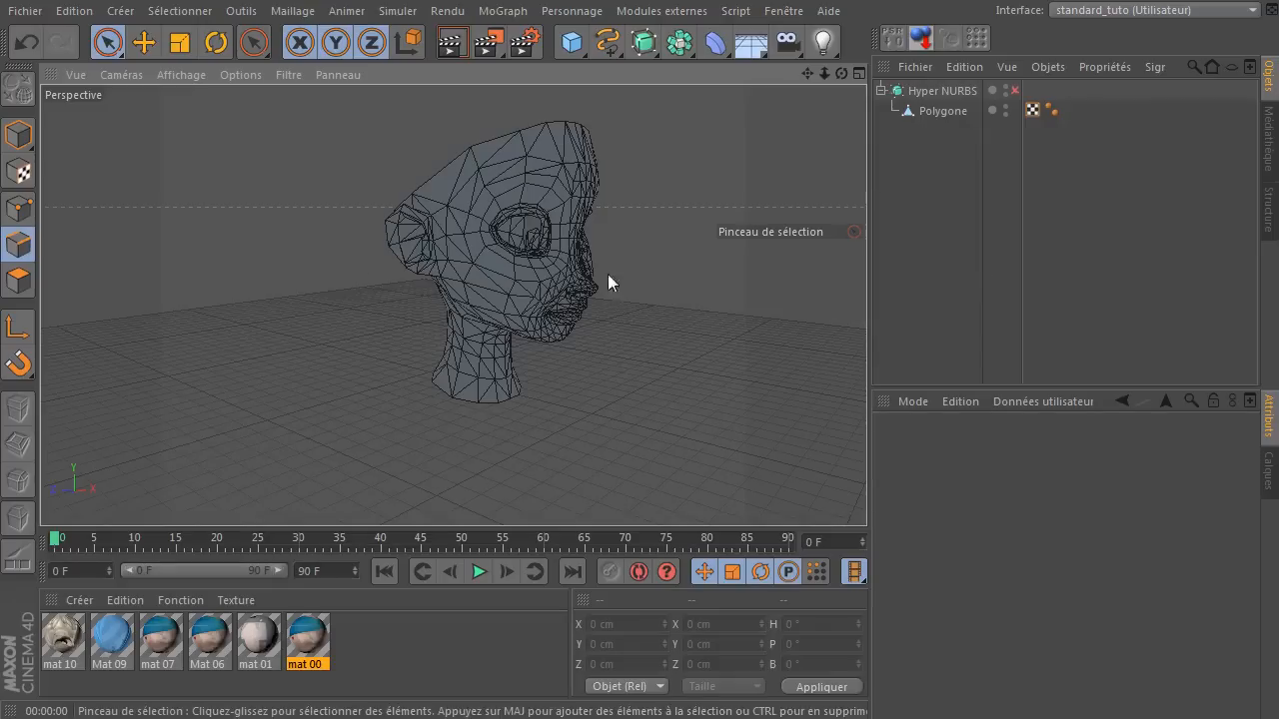
Open the command customization dialog and create a new empty palette.
click(178, 11)
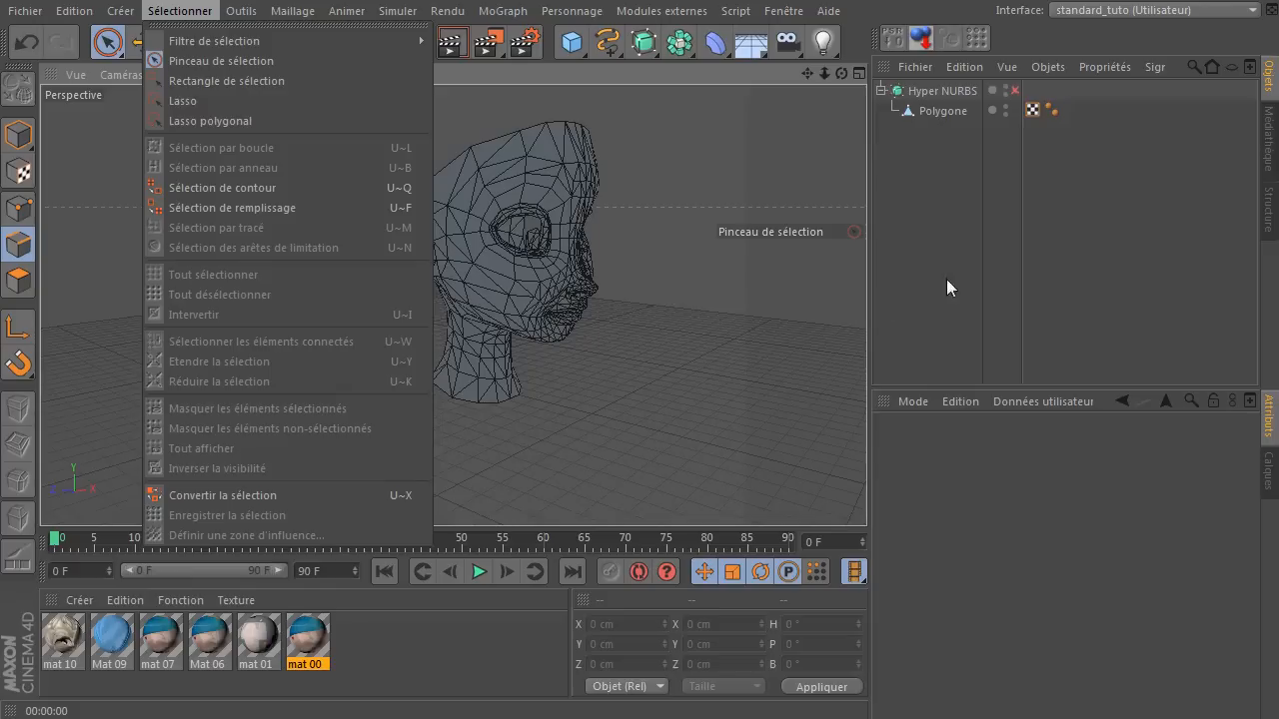
click(680, 125)
click(782, 10)
mouse_move(793, 40)
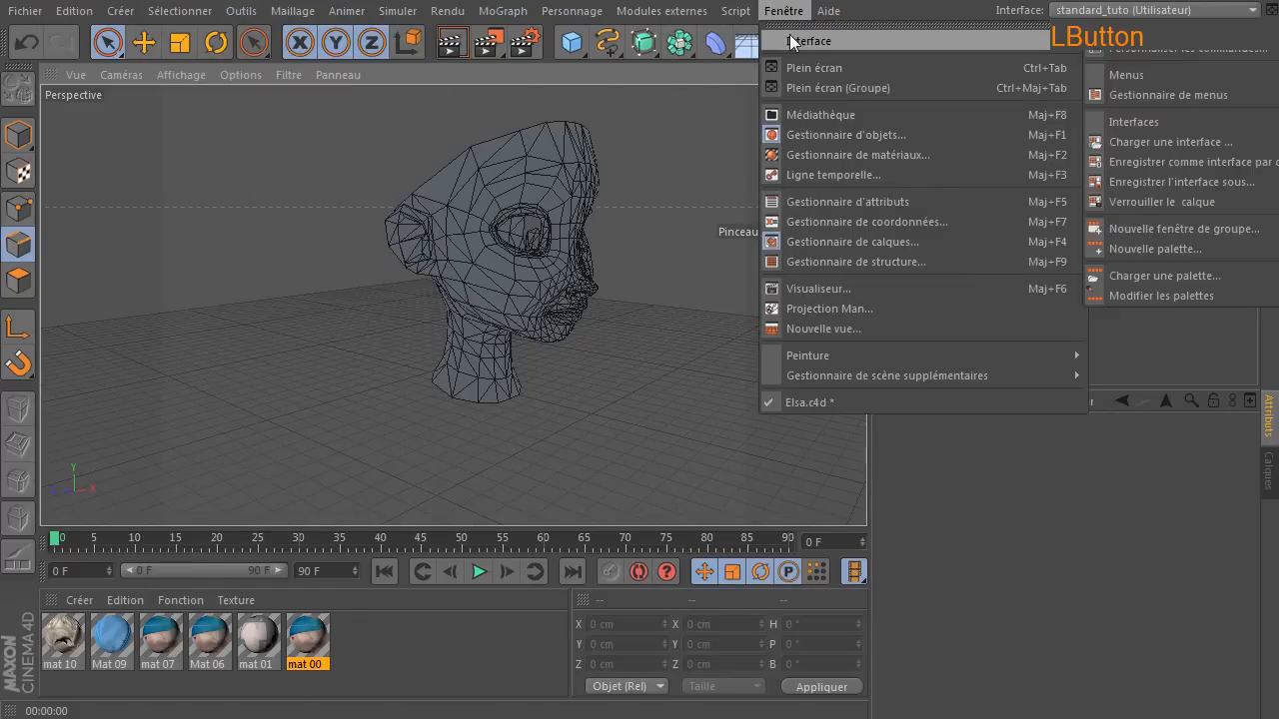
click(1192, 46)
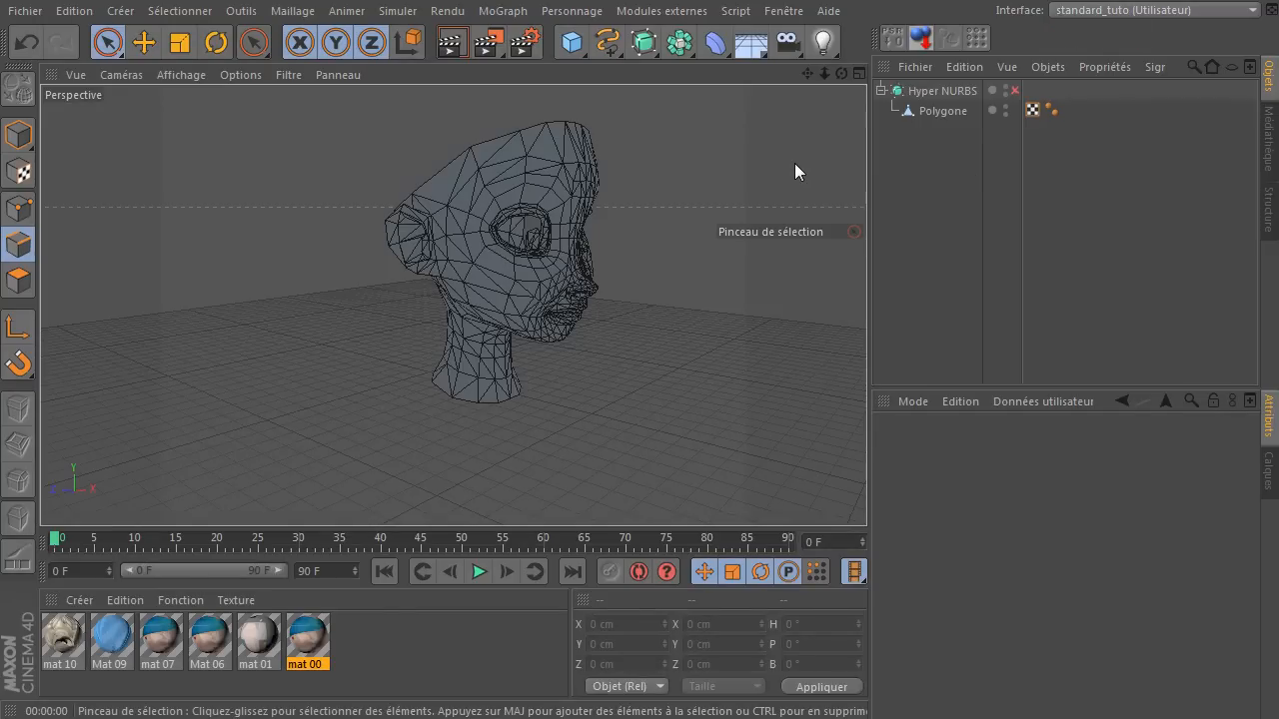
click(907, 299)
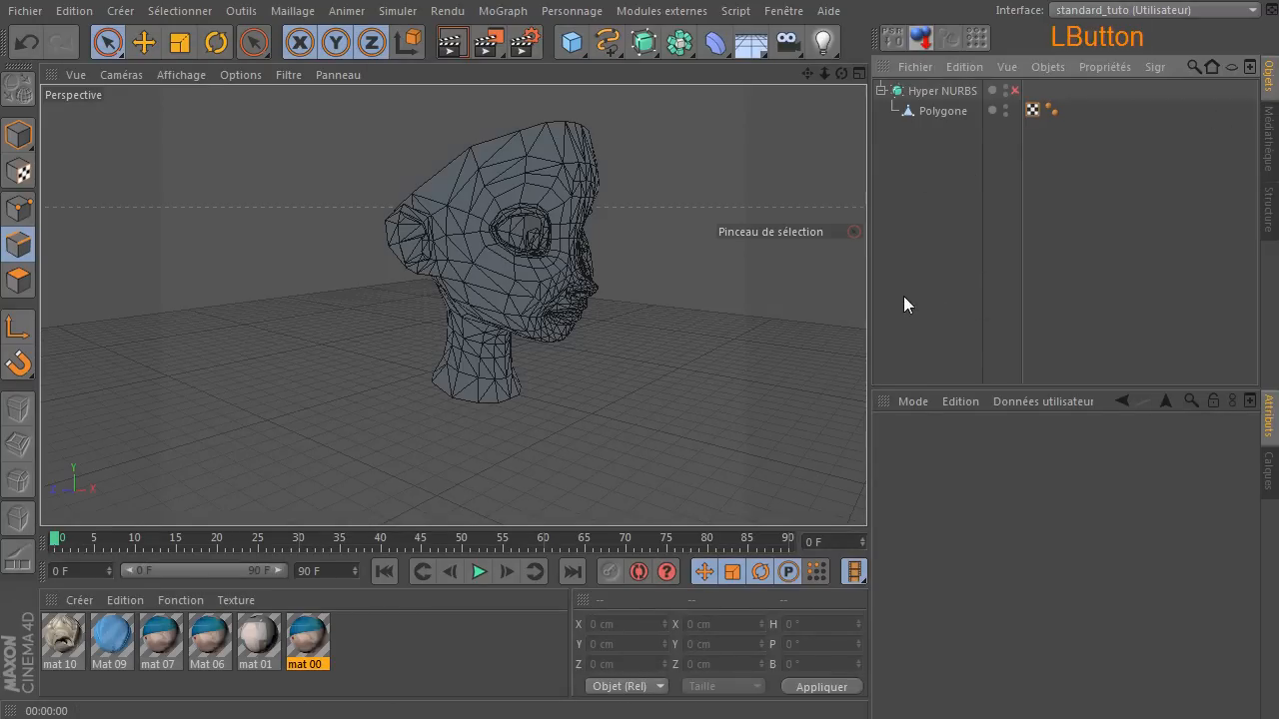
key(shift+F12)
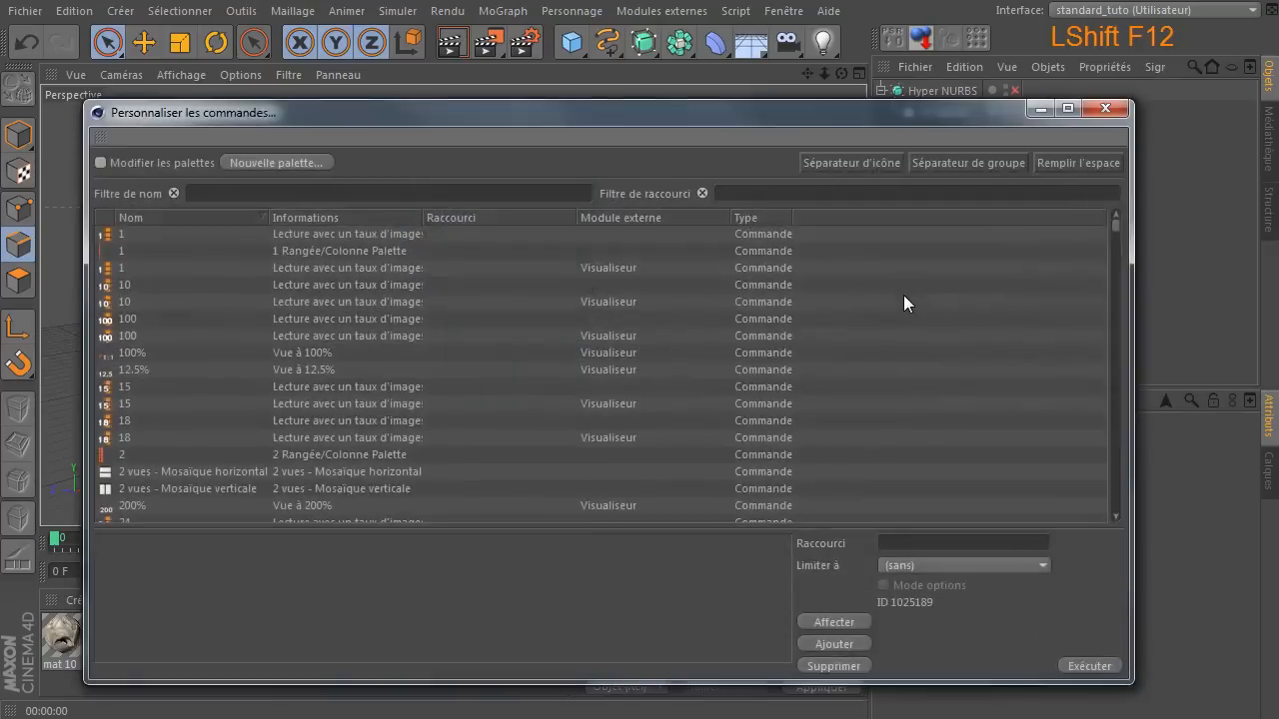
click(307, 161)
drag(444, 119, 666, 135)
Filter the command list by name with "masquer", widening the name column and placing the empty palette beside the dialog.
click(657, 207)
text(mas)
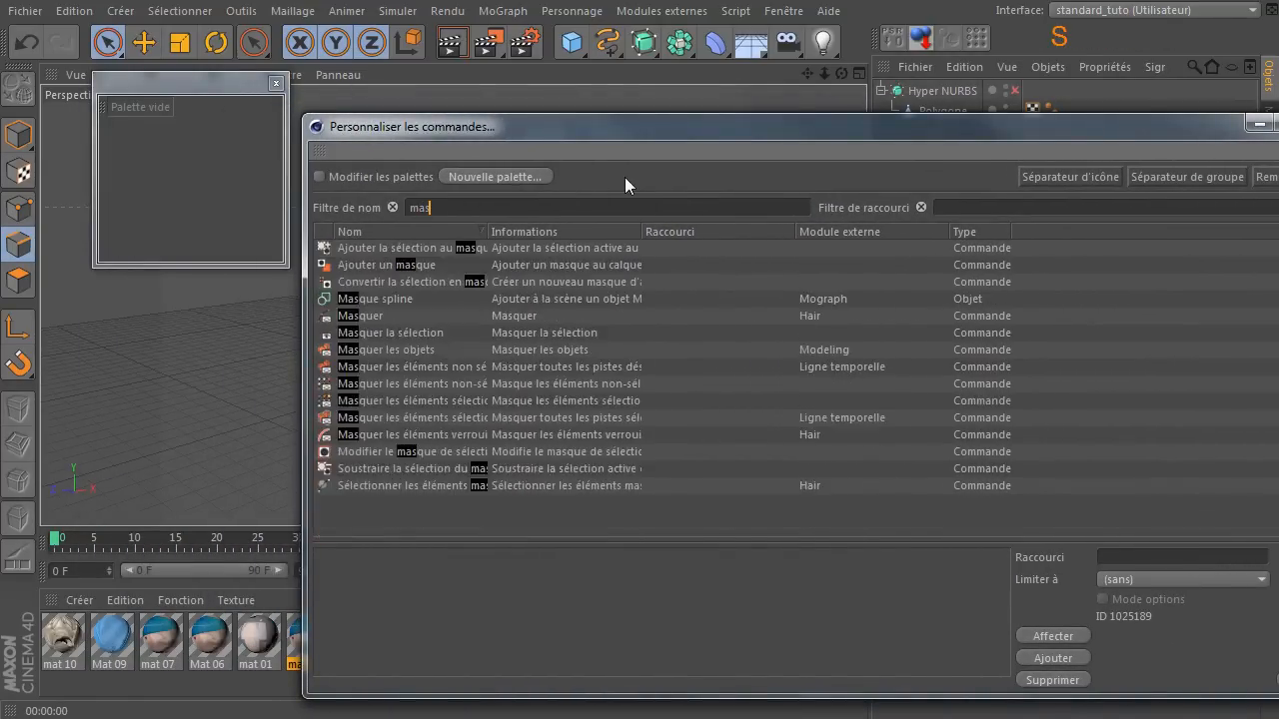
text(quer)
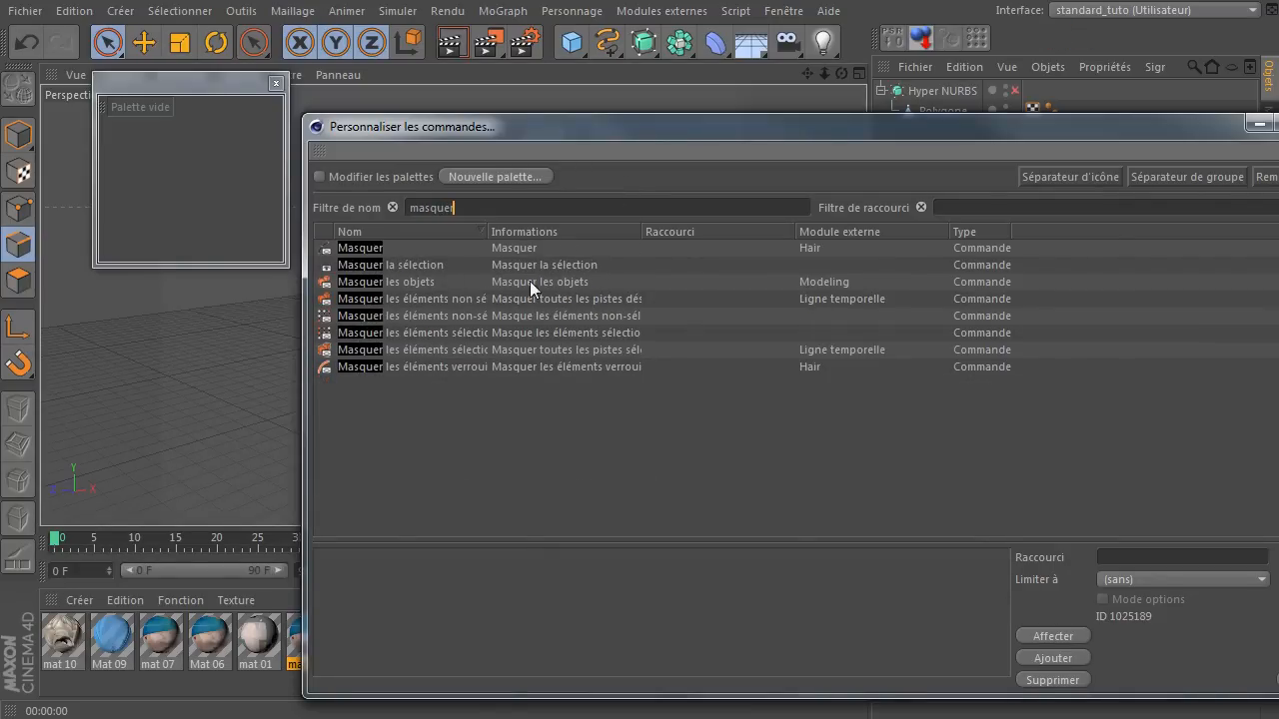
drag(491, 233, 606, 233)
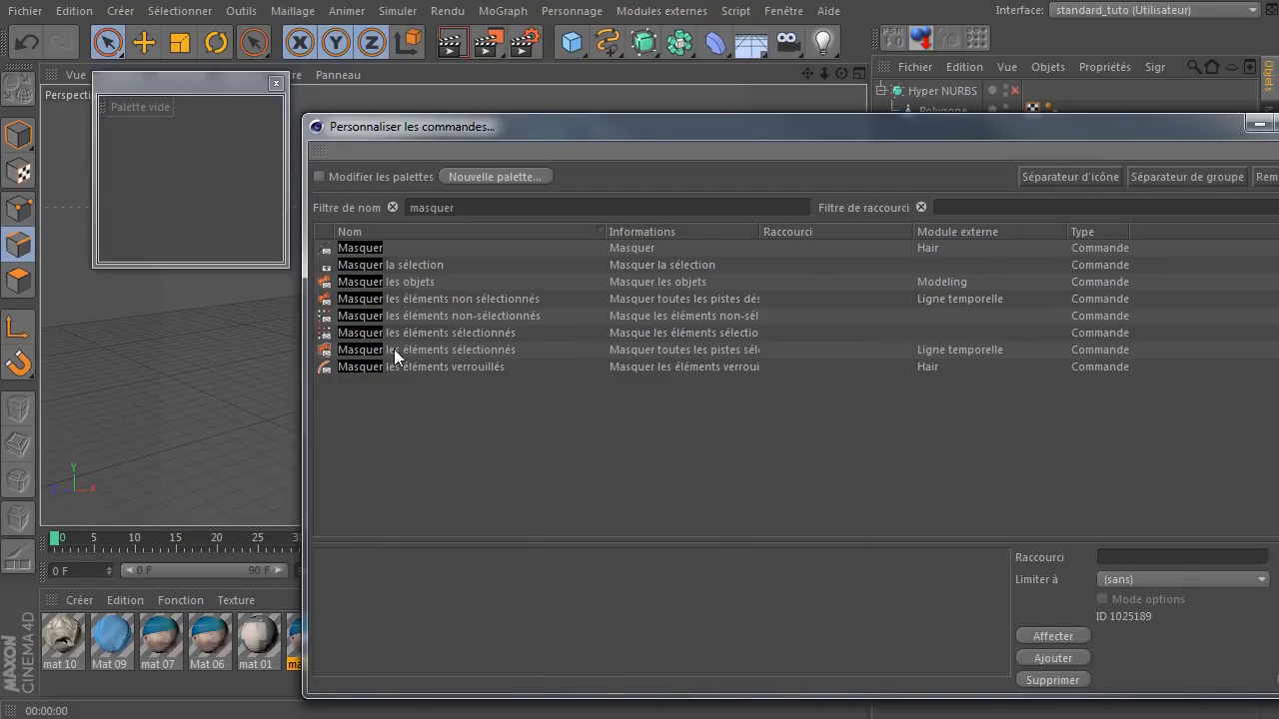
drag(184, 94, 172, 316)
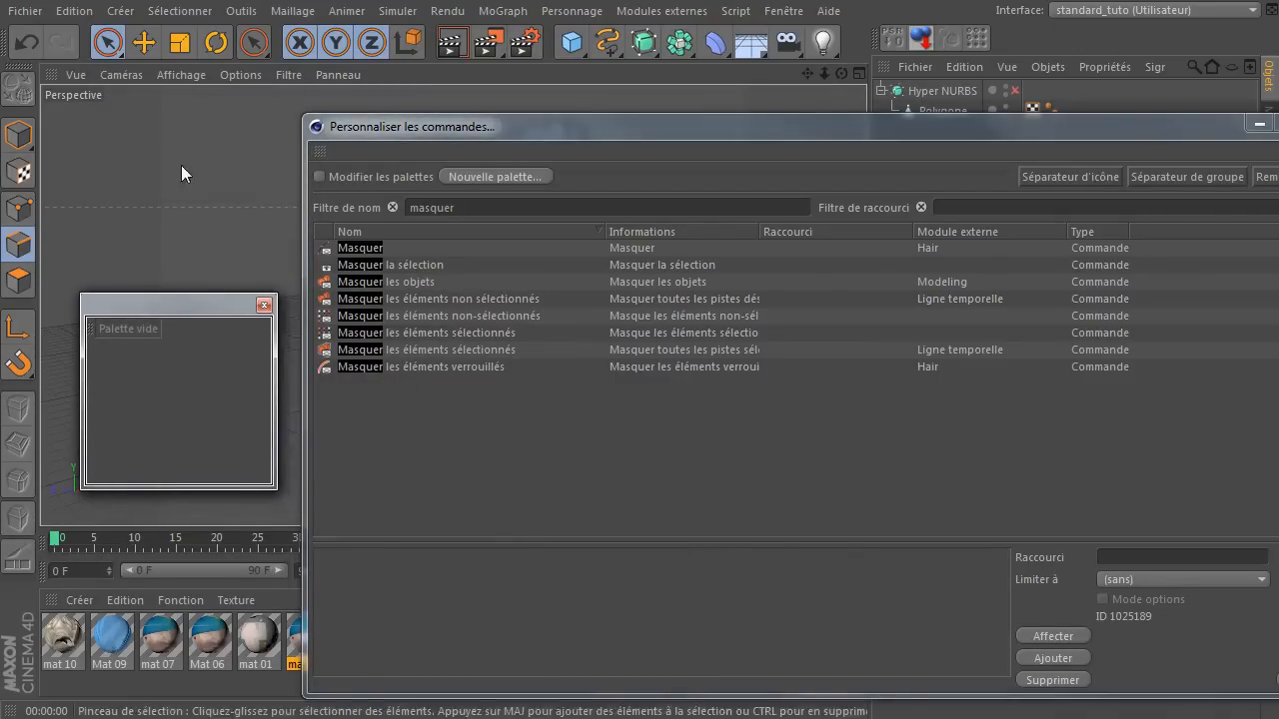
click(192, 14)
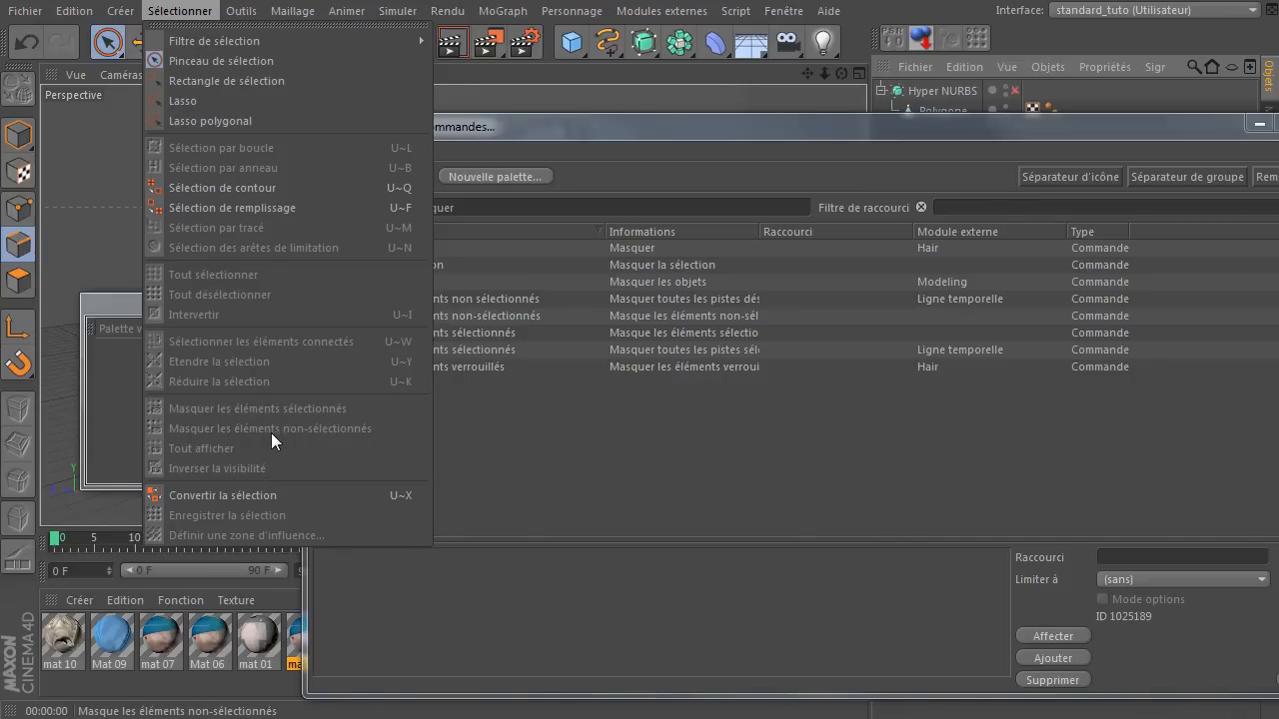
click(574, 466)
Add the general commands "Masquer les éléments non-sélectionnés" and "Masquer les éléments sélectionnés", not the timeline versions, to the new palette.
click(361, 318)
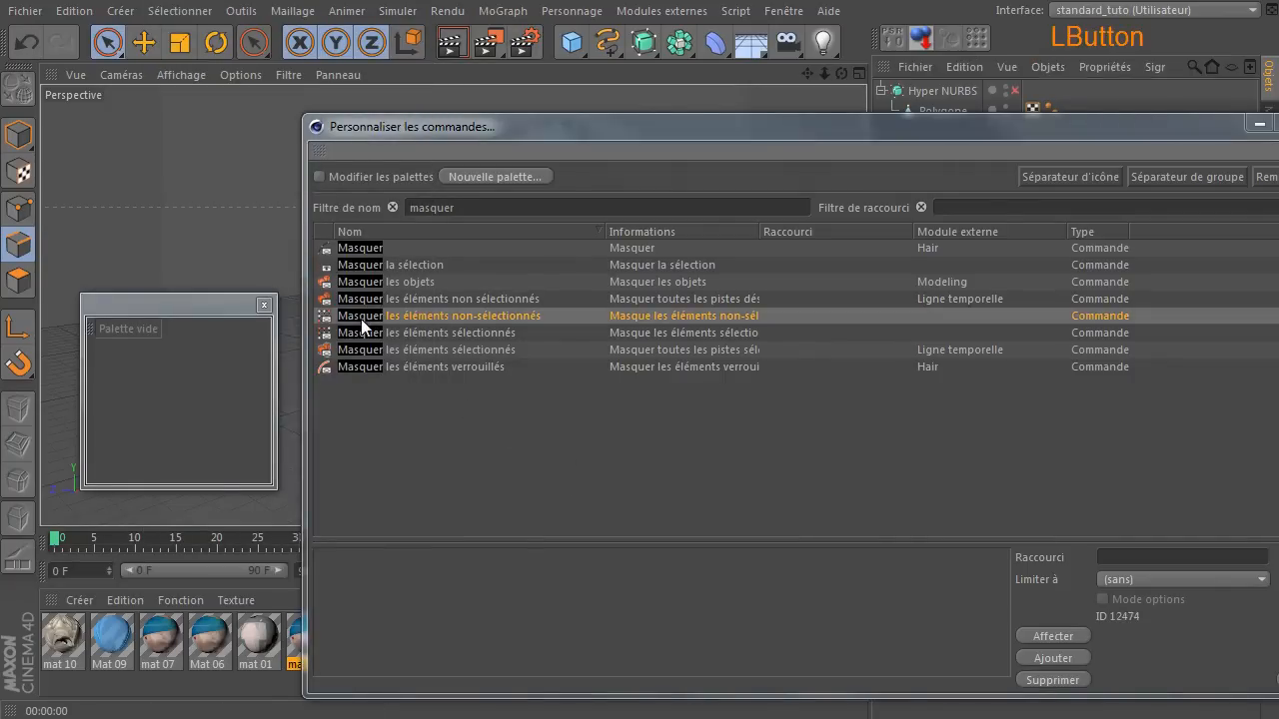
ctrl+click(358, 339)
drag(359, 320, 175, 364)
drag(374, 321, 256, 323)
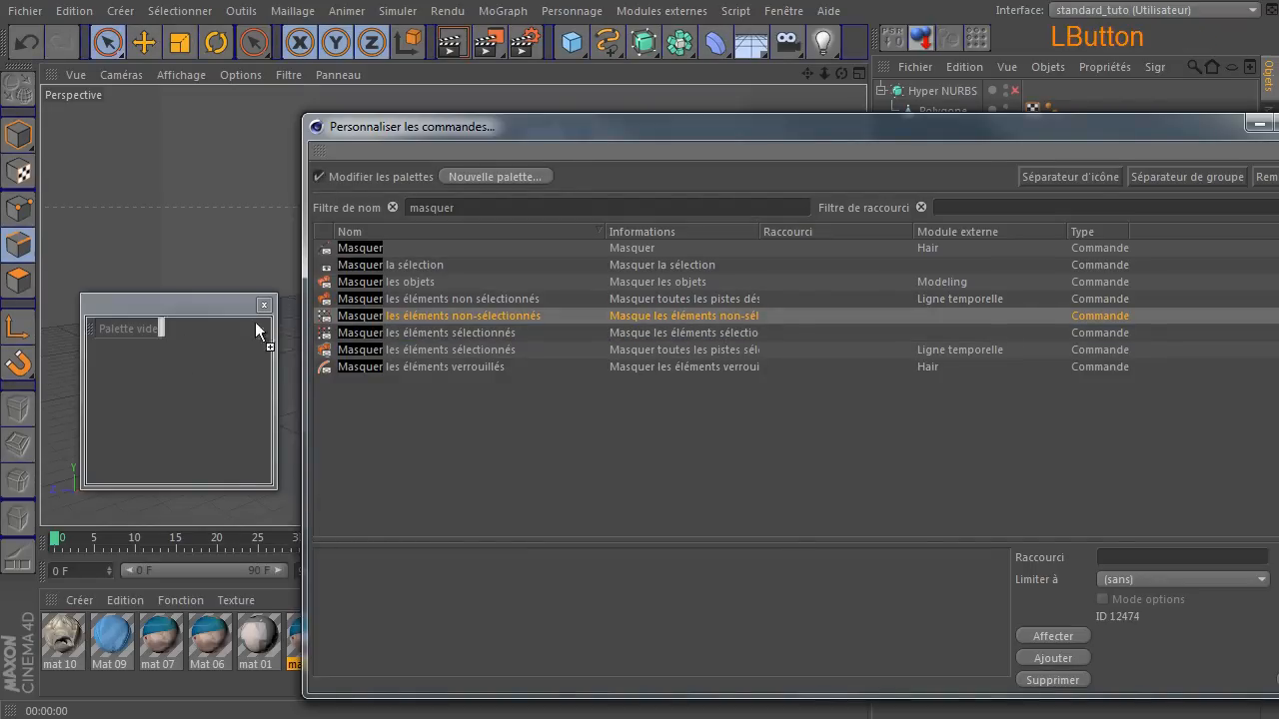
drag(173, 323, 185, 330)
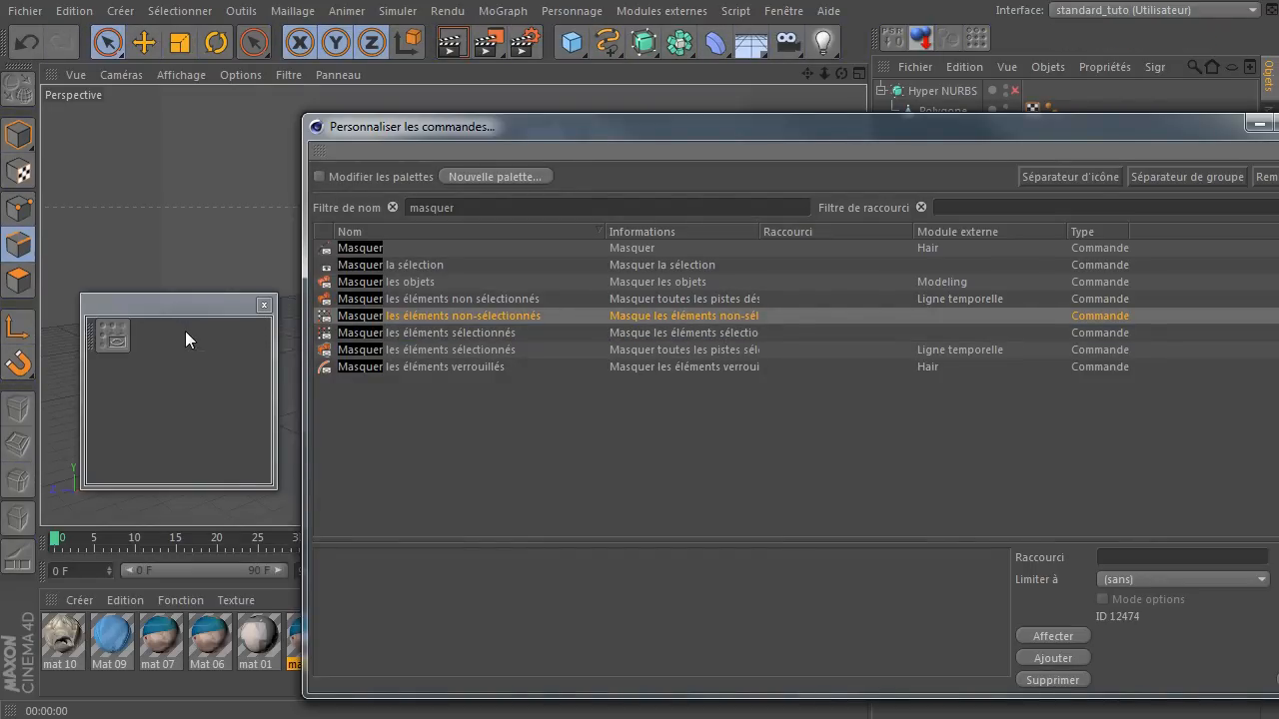
drag(404, 330, 128, 337)
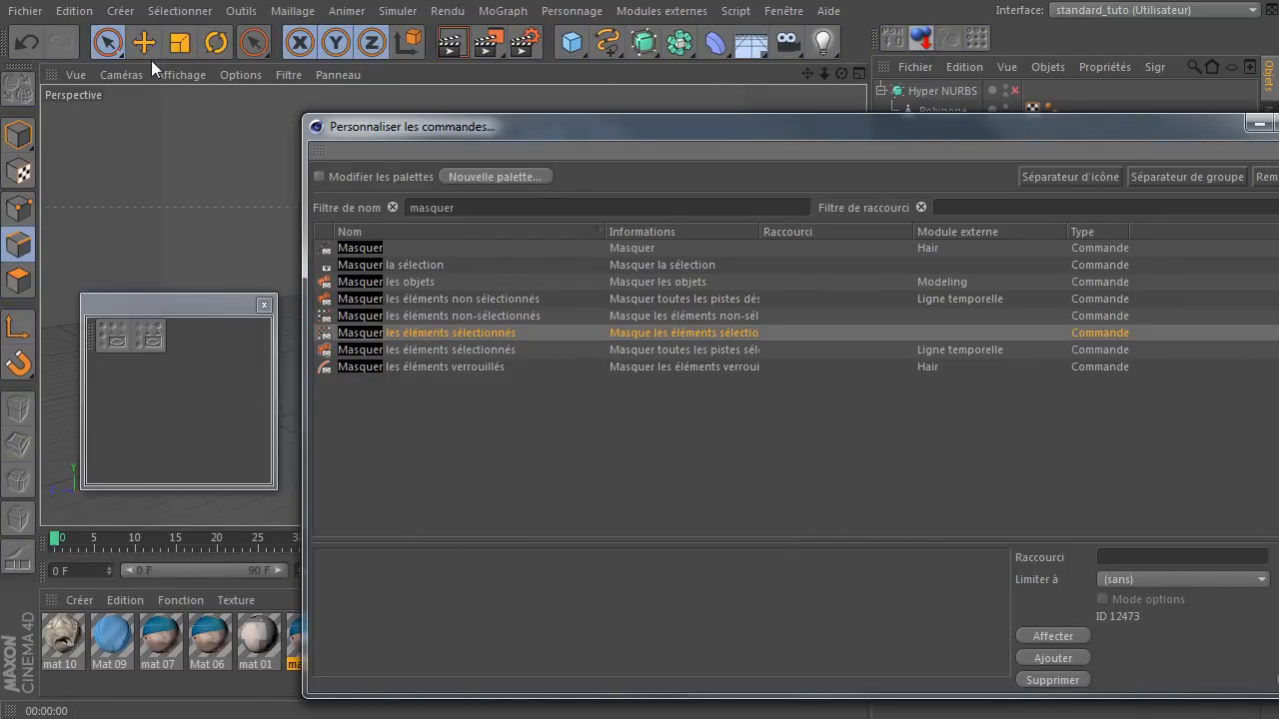
Filter the commands by "tout a" and add the general "Tout afficher" command, not the Hair or timeline version, to the palette.
click(172, 11)
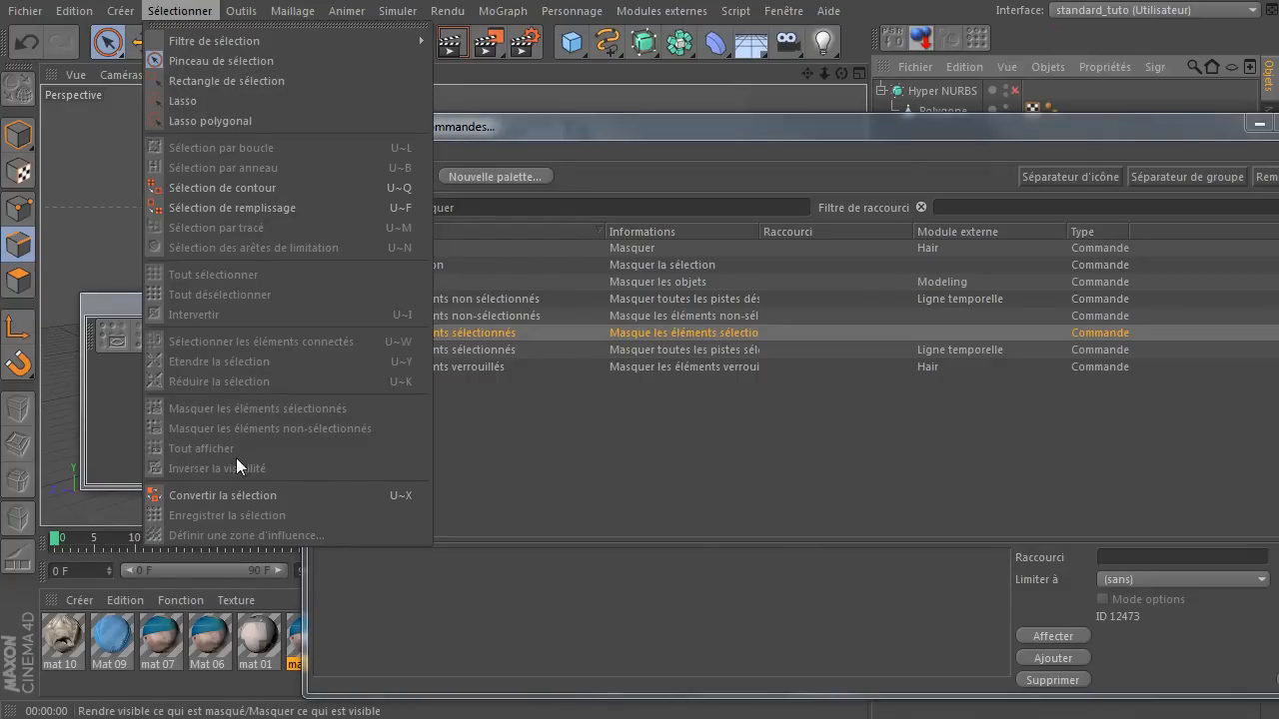
click(558, 494)
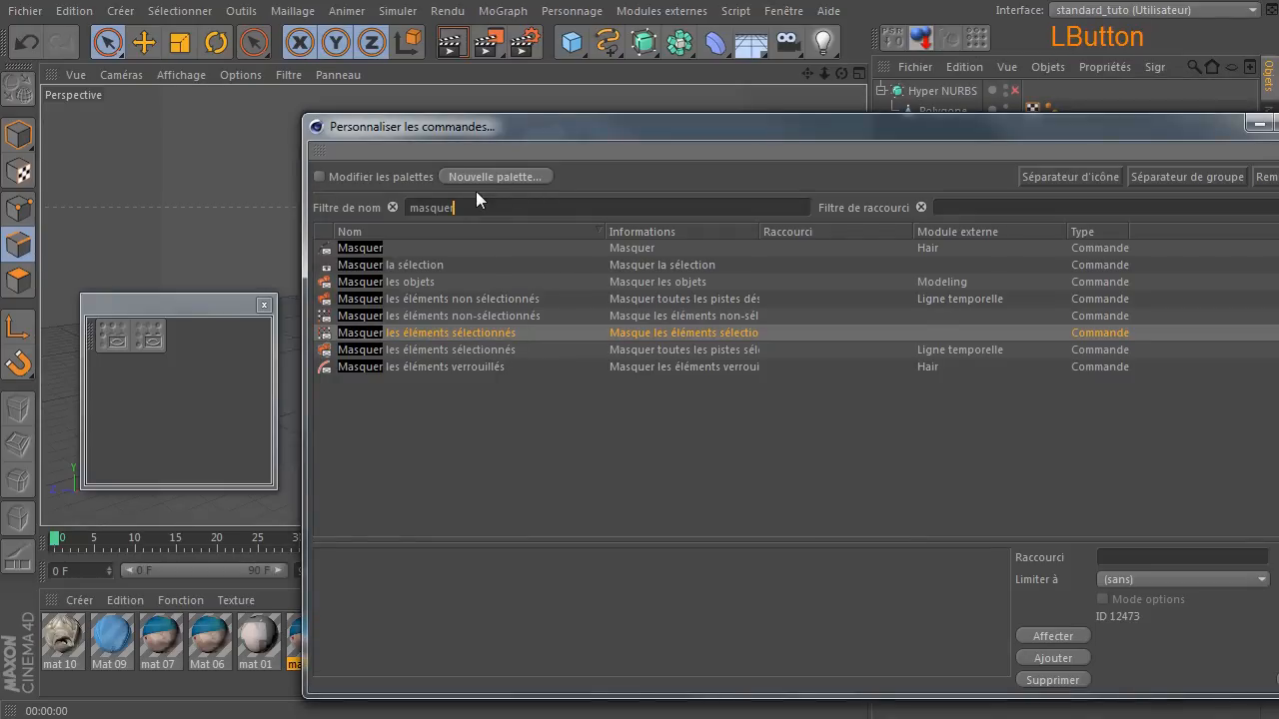
key(BackSpace)
key(BackSpace)
key(BackSpace)
key(BackSpace)
key(BackSpace)
key(BackSpace)
key(BackSpace)
text(tou)
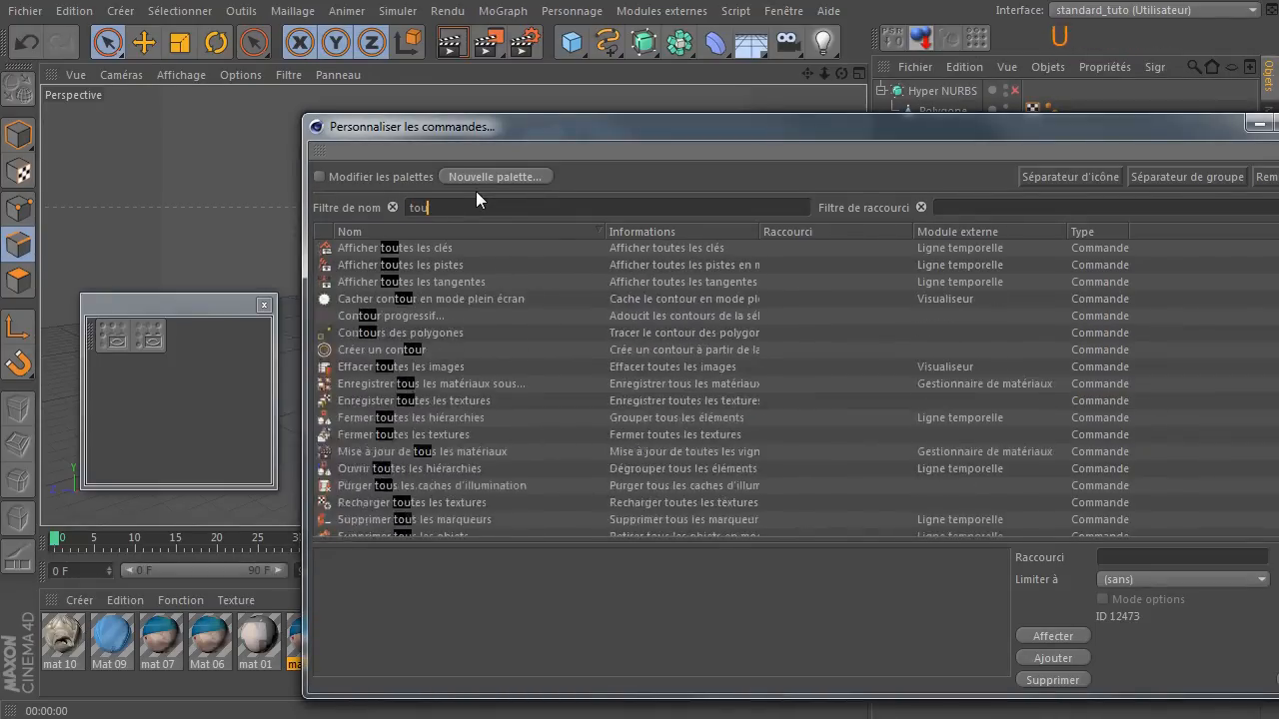
text(t a)
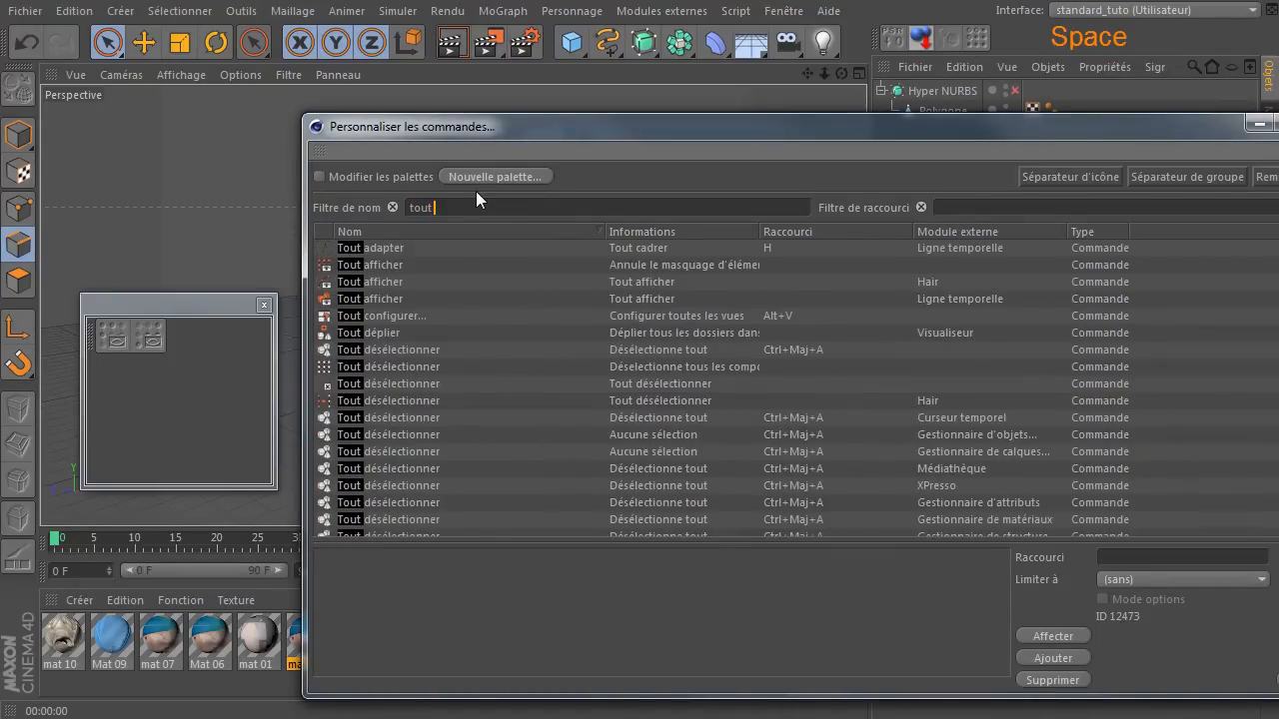
click(178, 11)
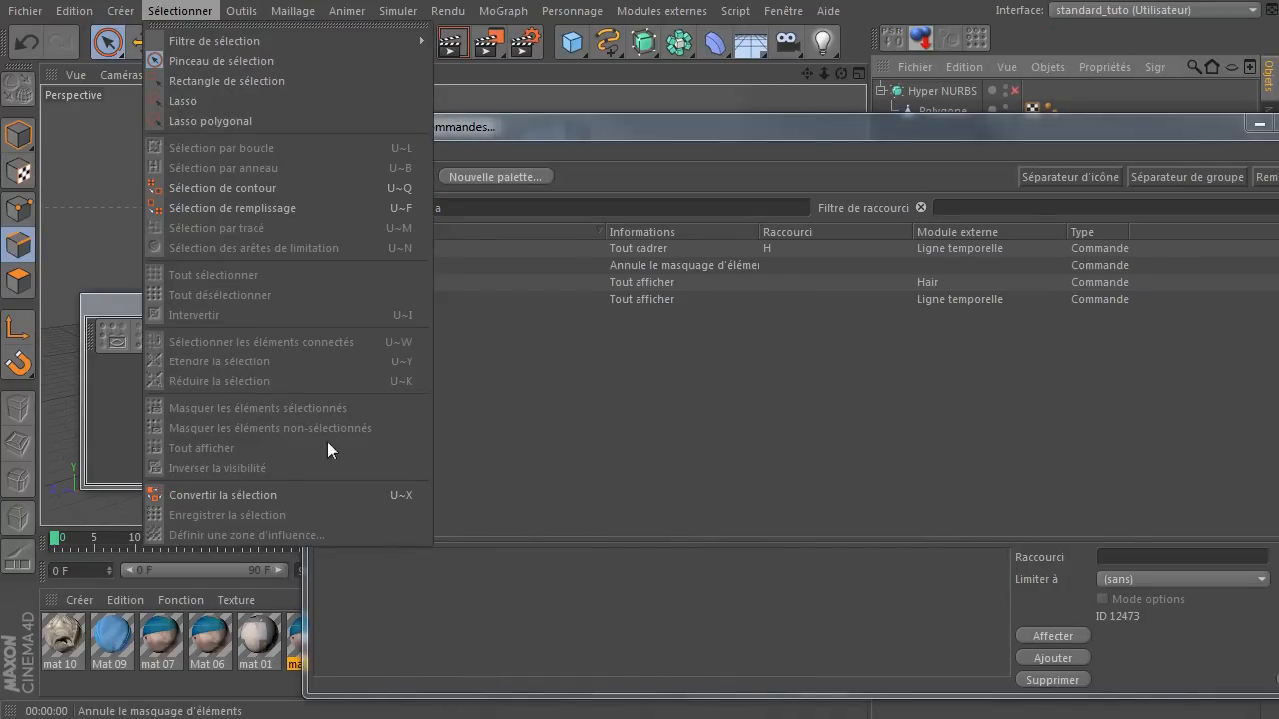
click(557, 424)
click(349, 265)
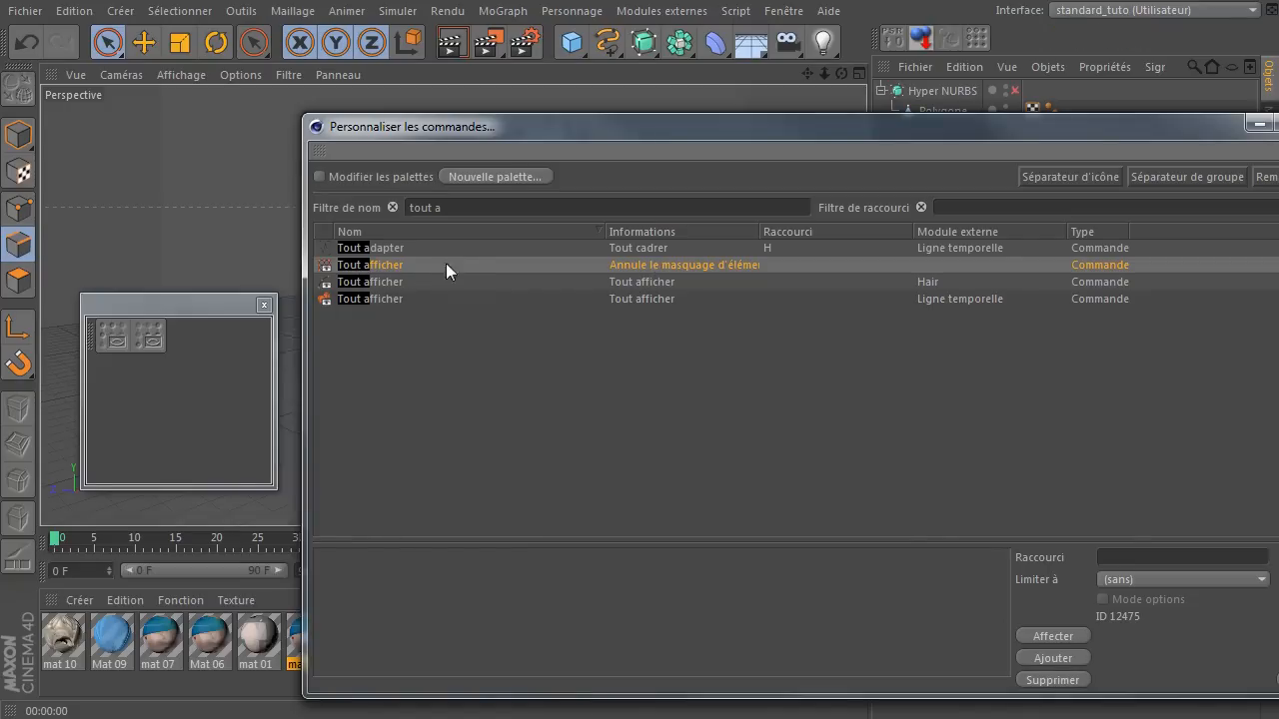
drag(324, 265, 162, 334)
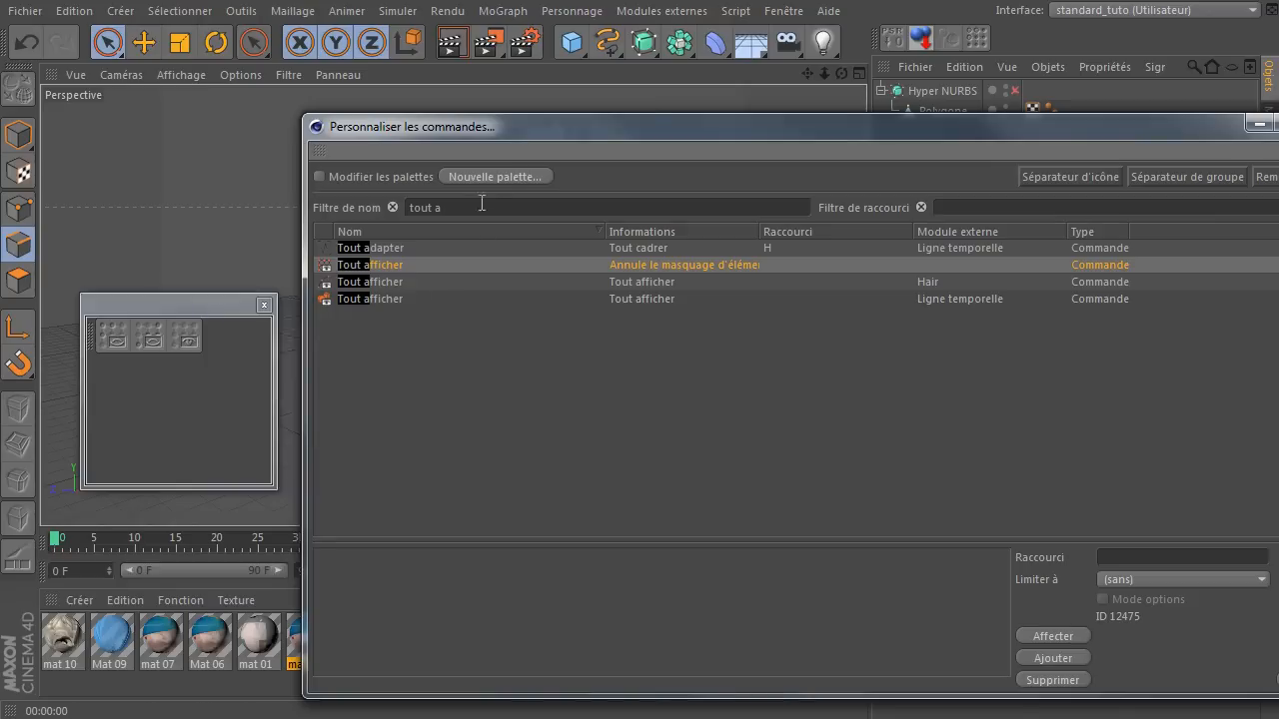
Filter the commands by "inverse" and add "Inverser la visibilité" to the palette.
click(392, 207)
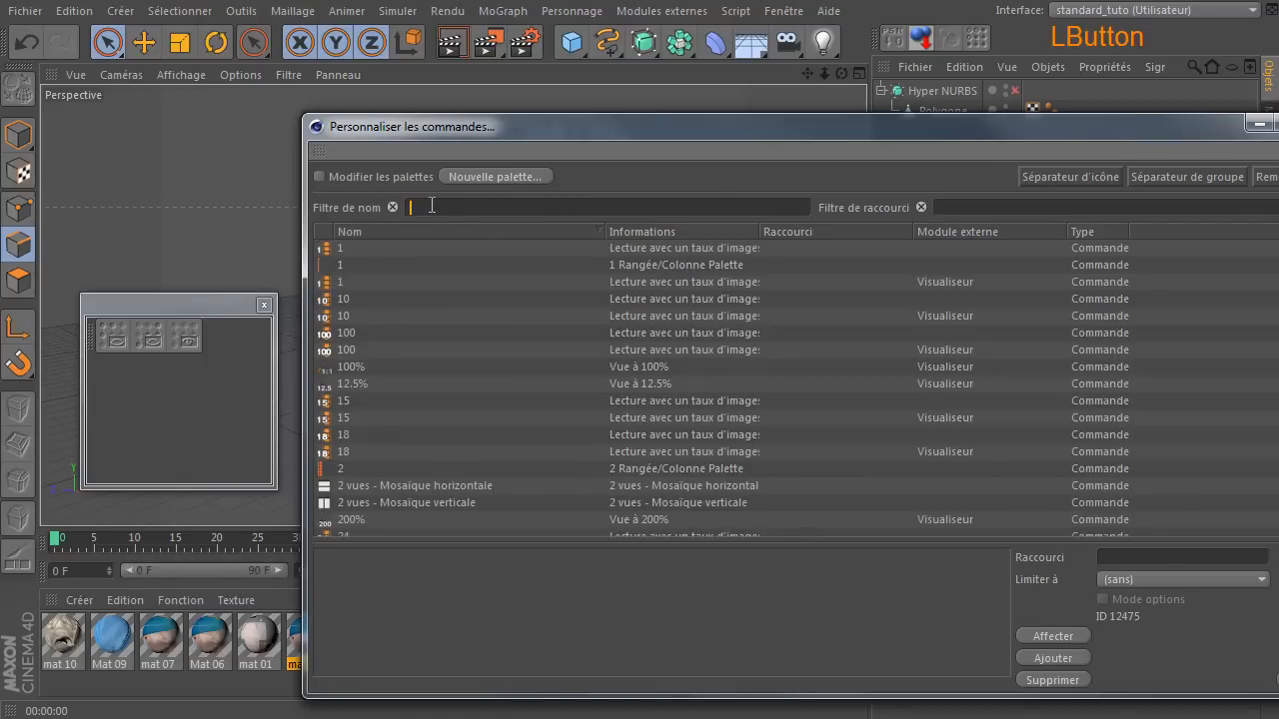
text(inverse)
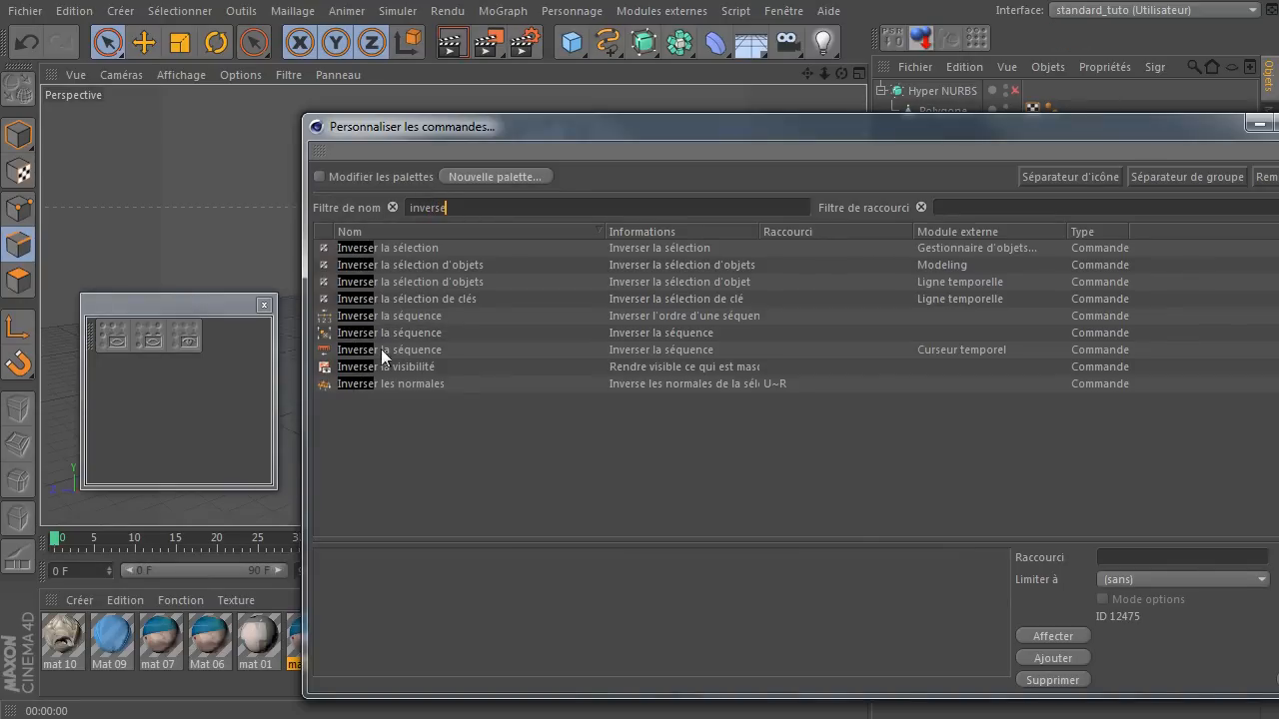
click(375, 374)
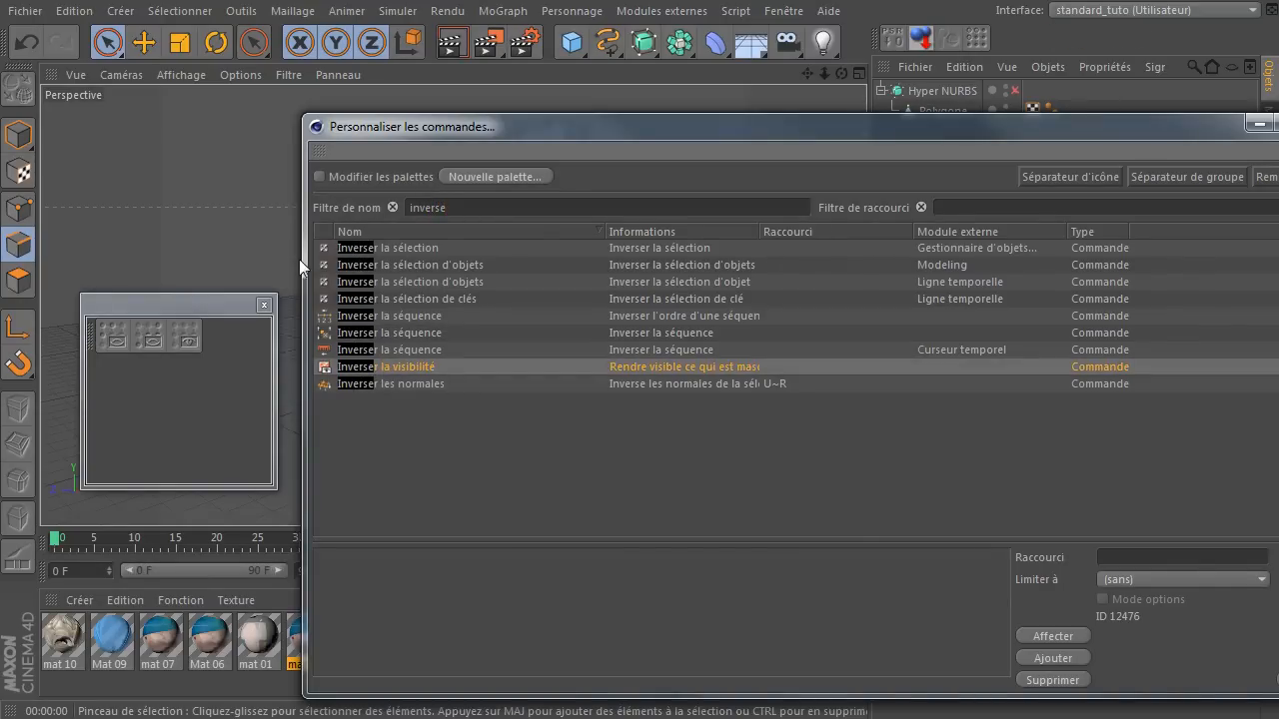
click(168, 12)
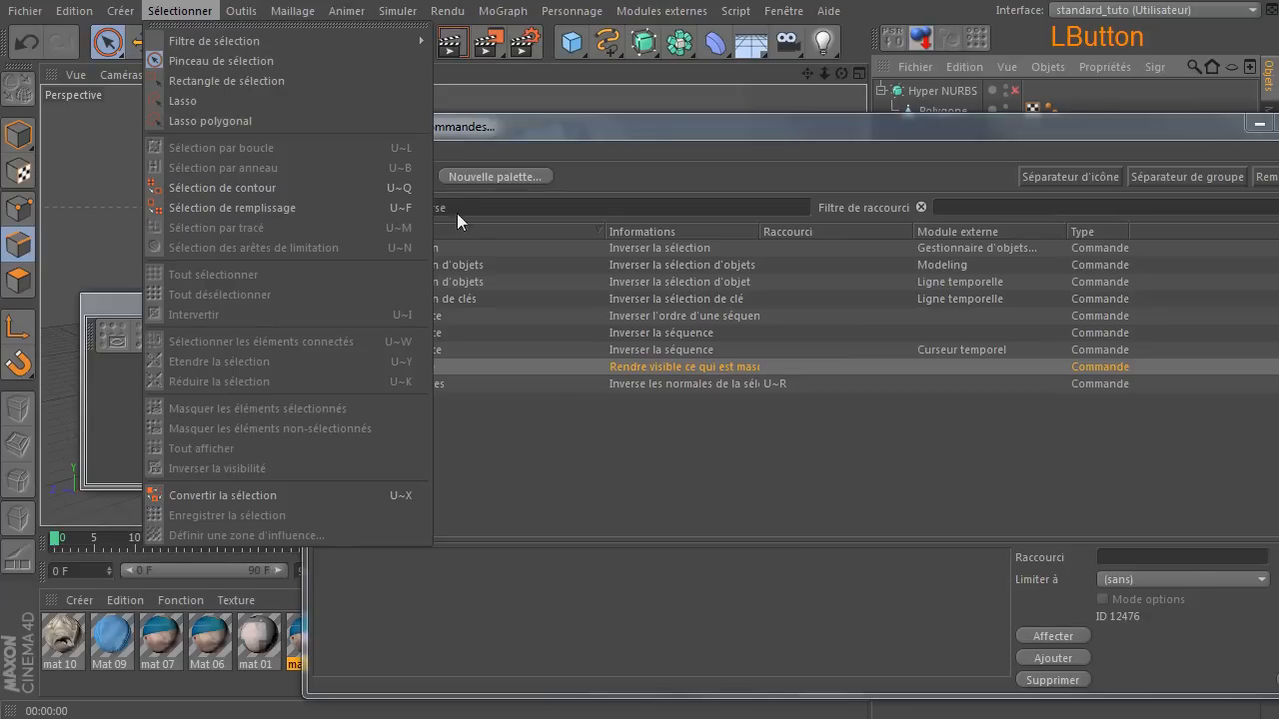
click(483, 448)
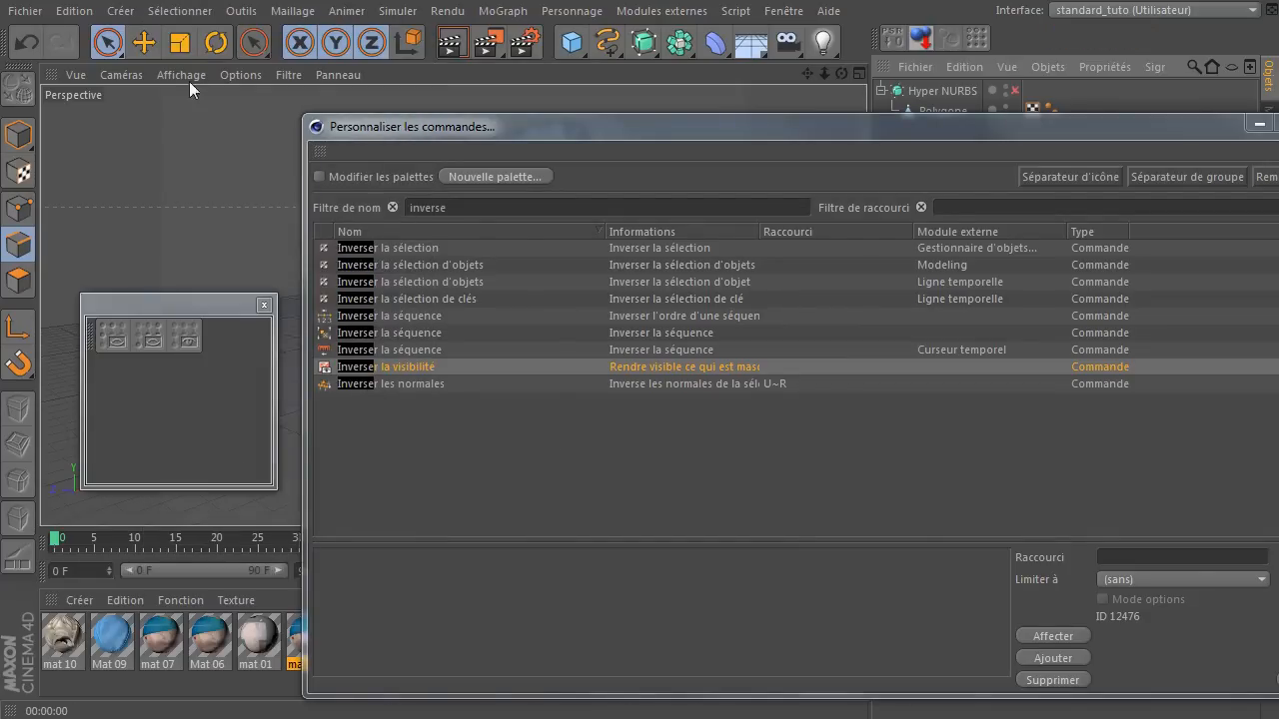
click(168, 12)
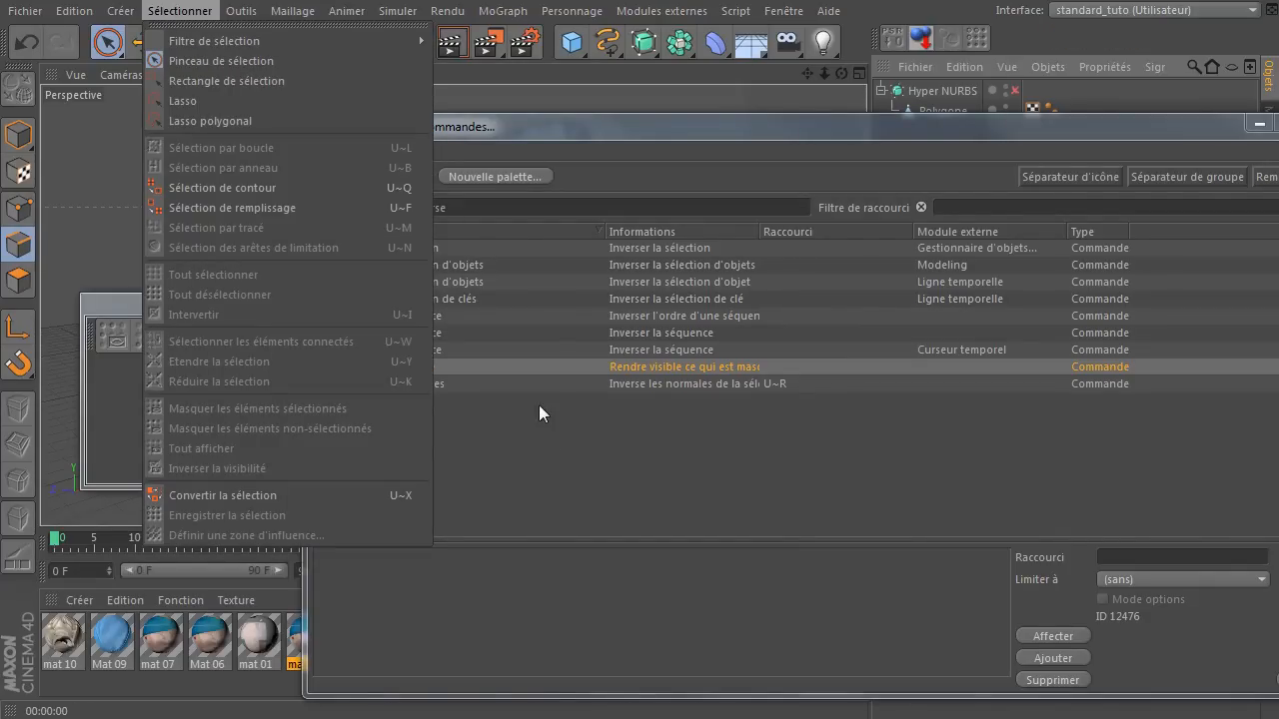
click(535, 450)
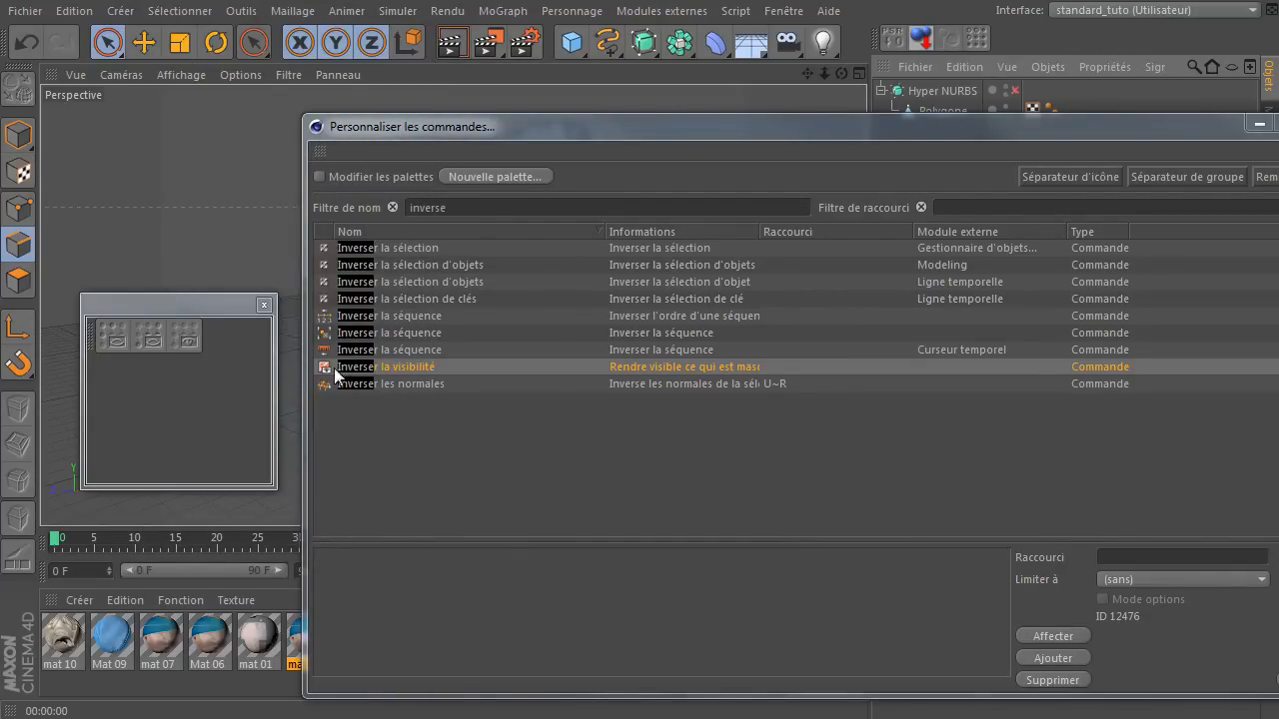
drag(349, 376, 196, 341)
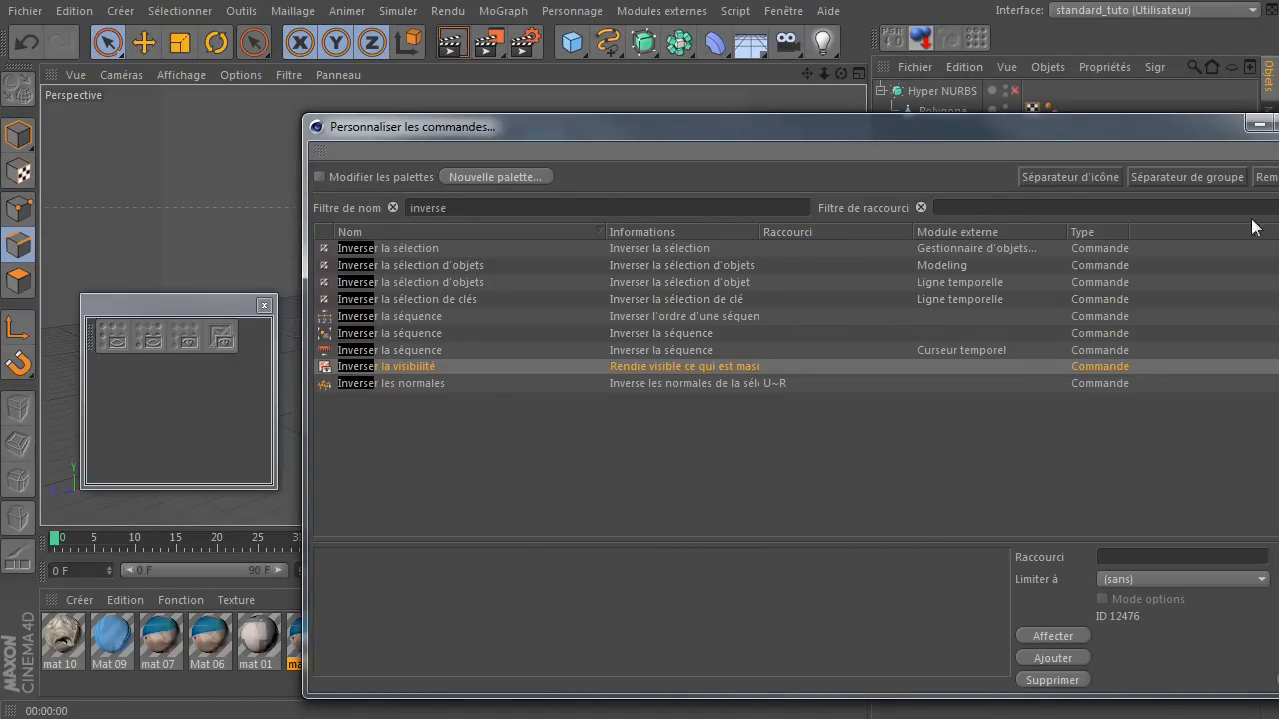
Set the new palette's icon size to Grande taille, and shrink its window around the four icons and place it over the head.
click(220, 386)
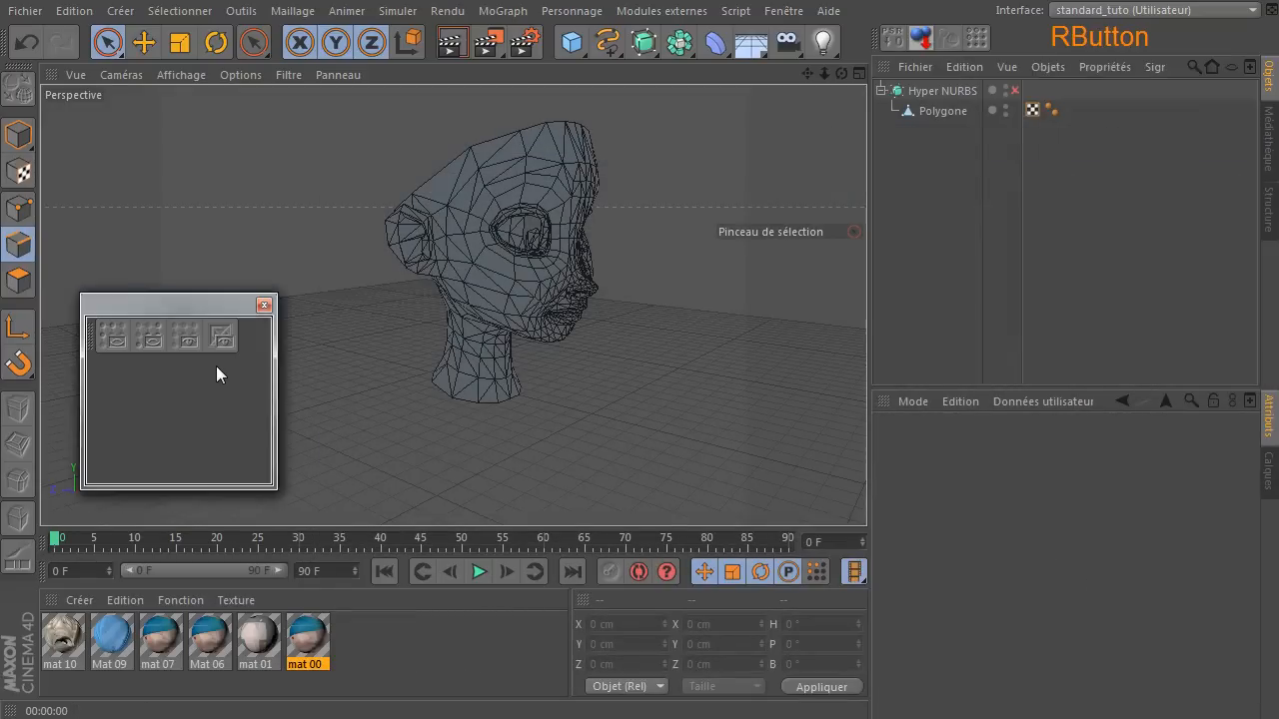
right_click(251, 336)
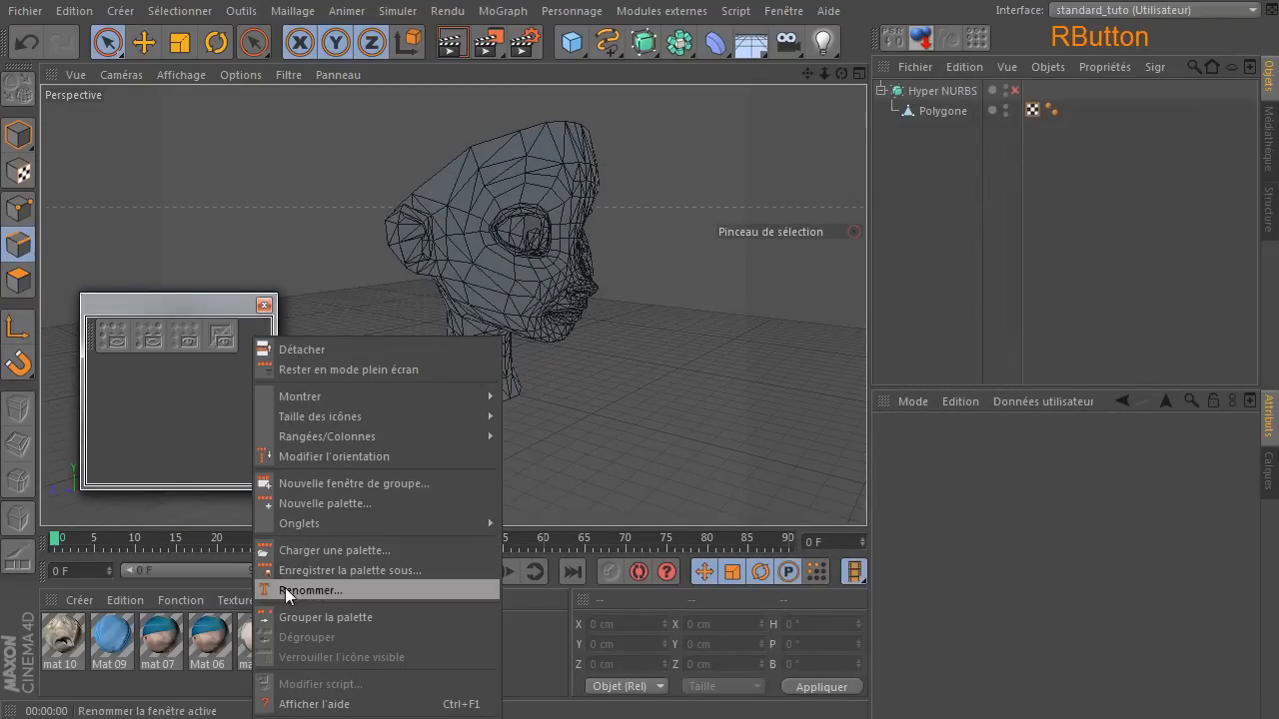
mouse_move(354, 416)
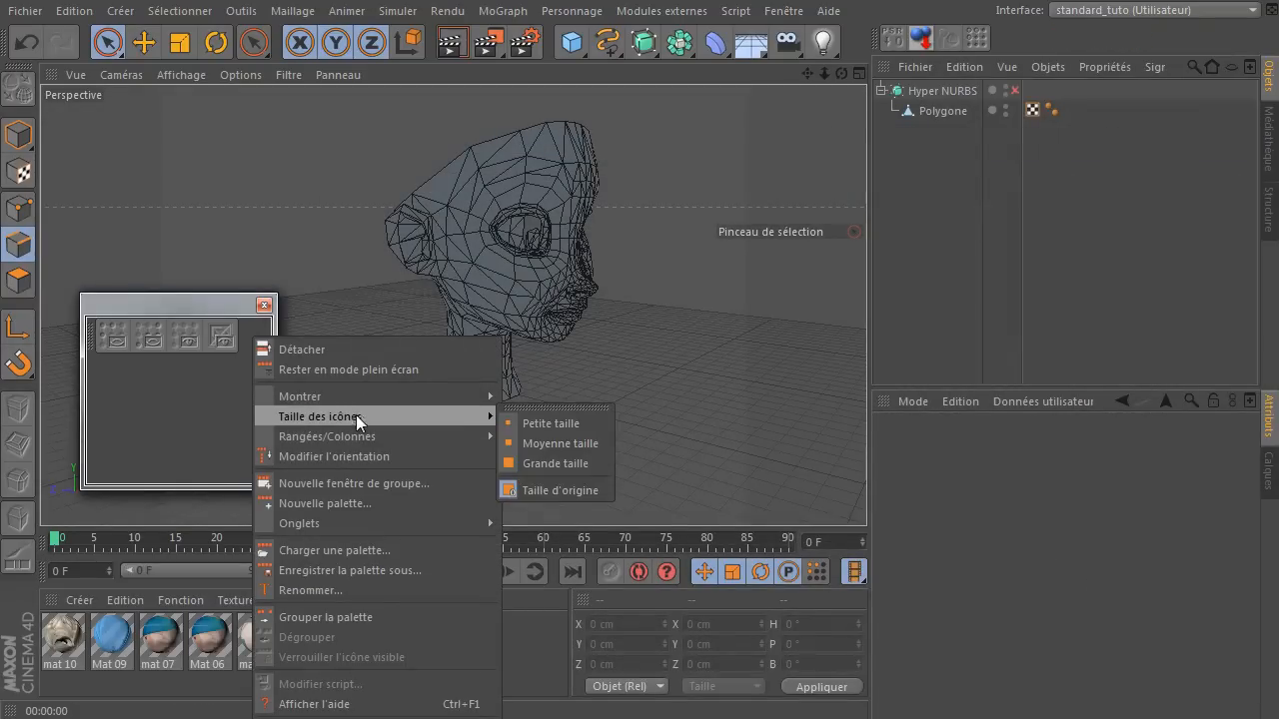
click(537, 466)
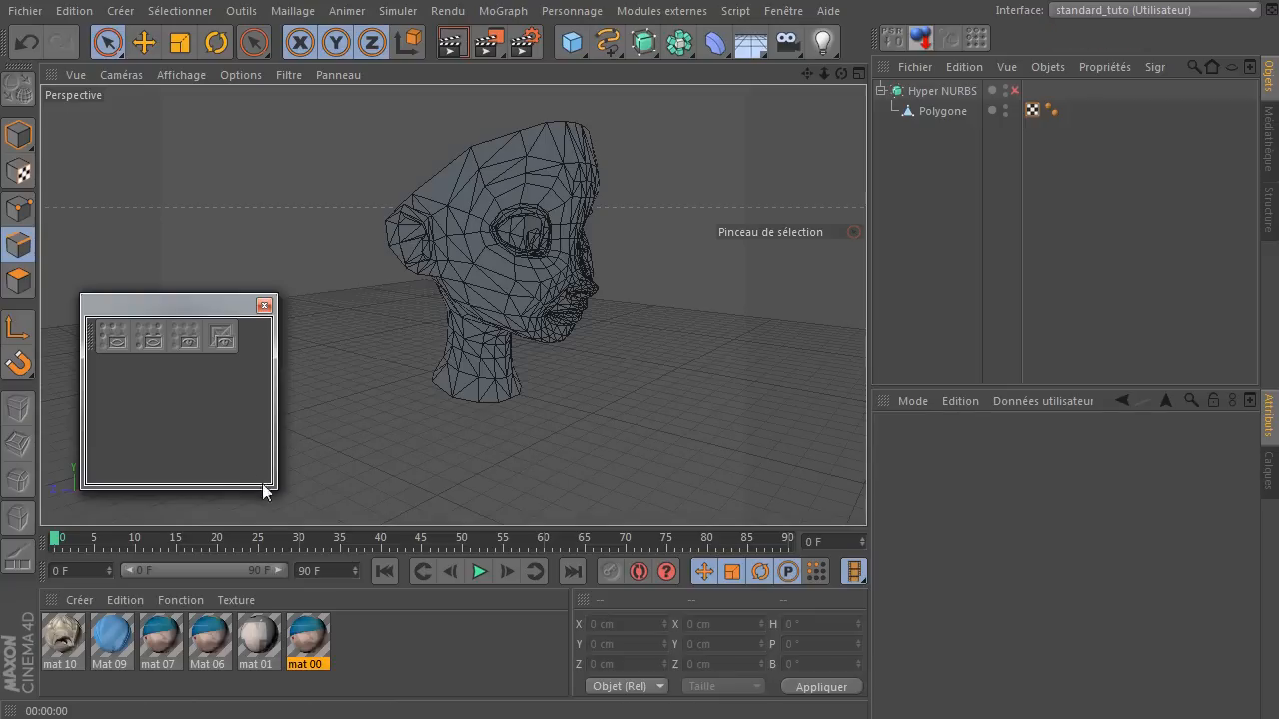
drag(279, 491, 259, 364)
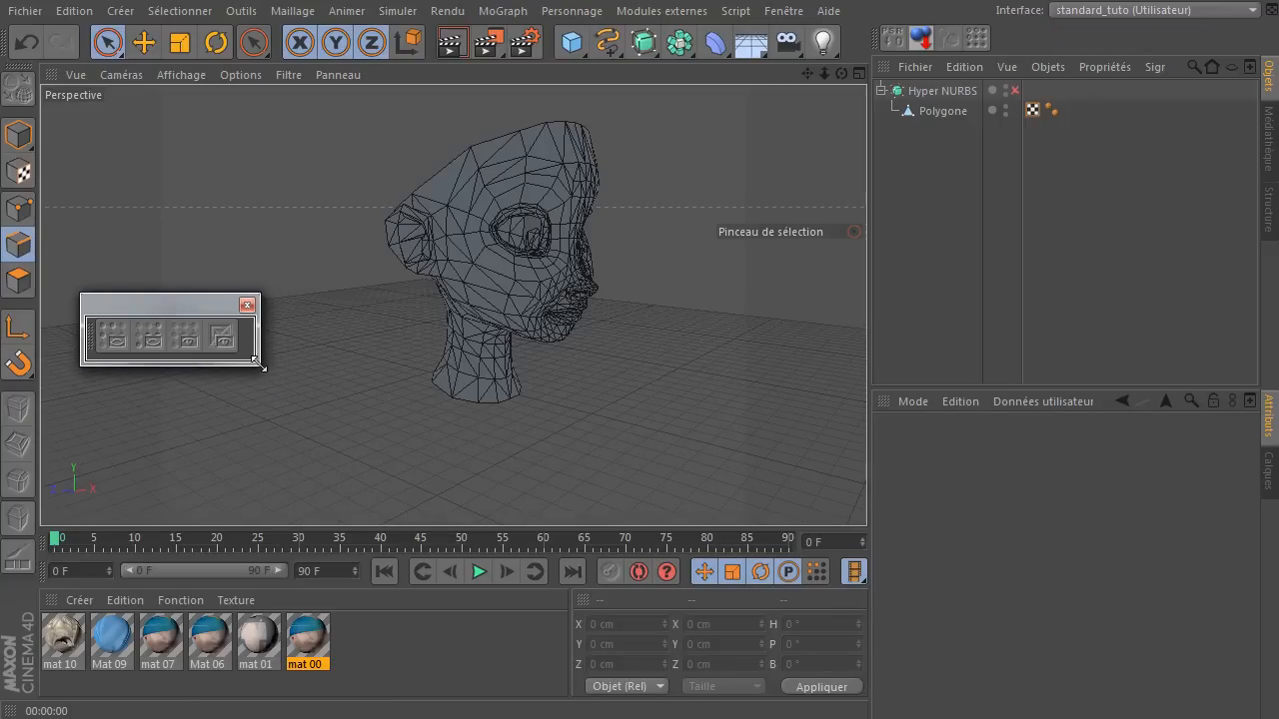
drag(168, 316, 427, 293)
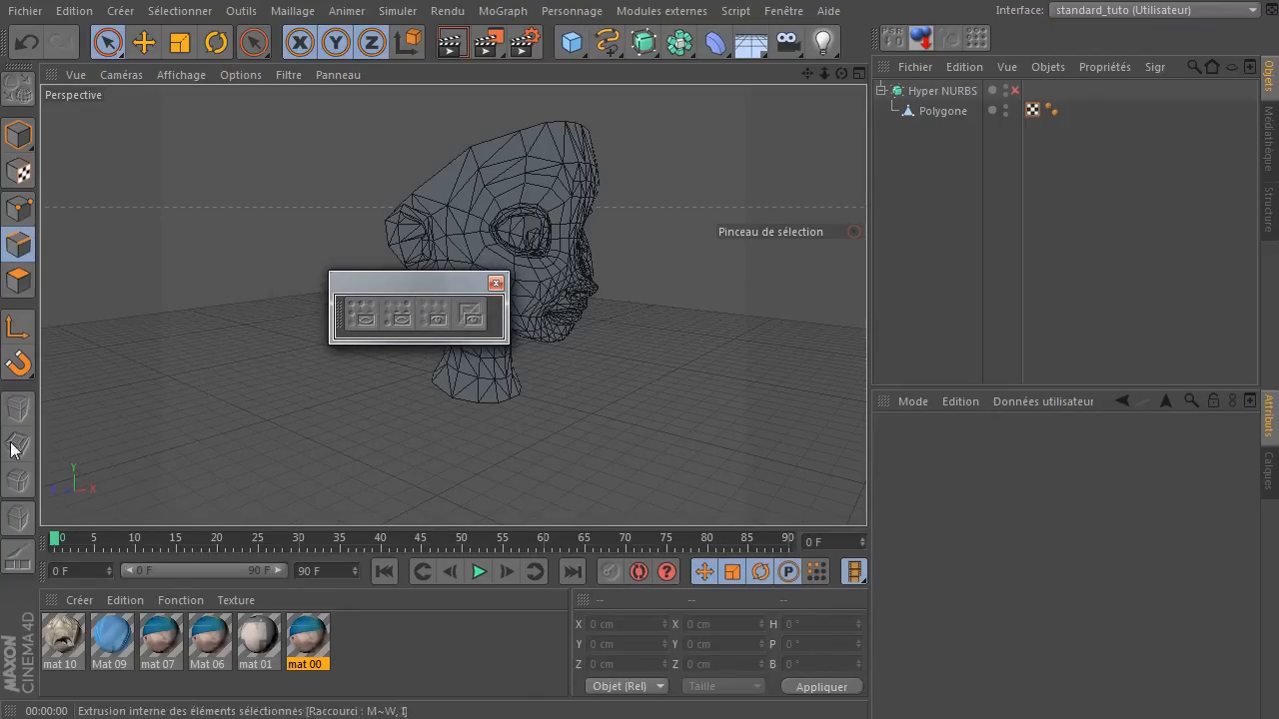
Try the hide/show palette along the top toolbar, then arrange it as a vertical column in a taller floating window beside the head.
drag(338, 328, 559, 57)
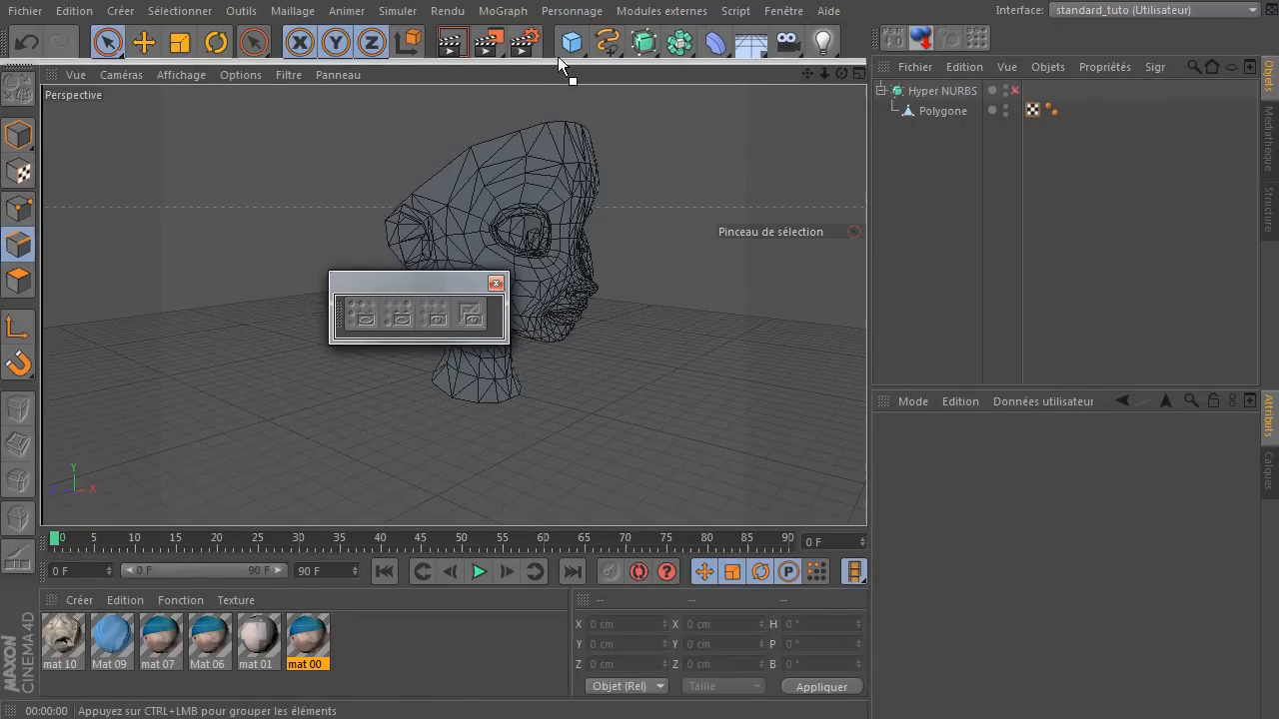
drag(848, 42, 340, 317)
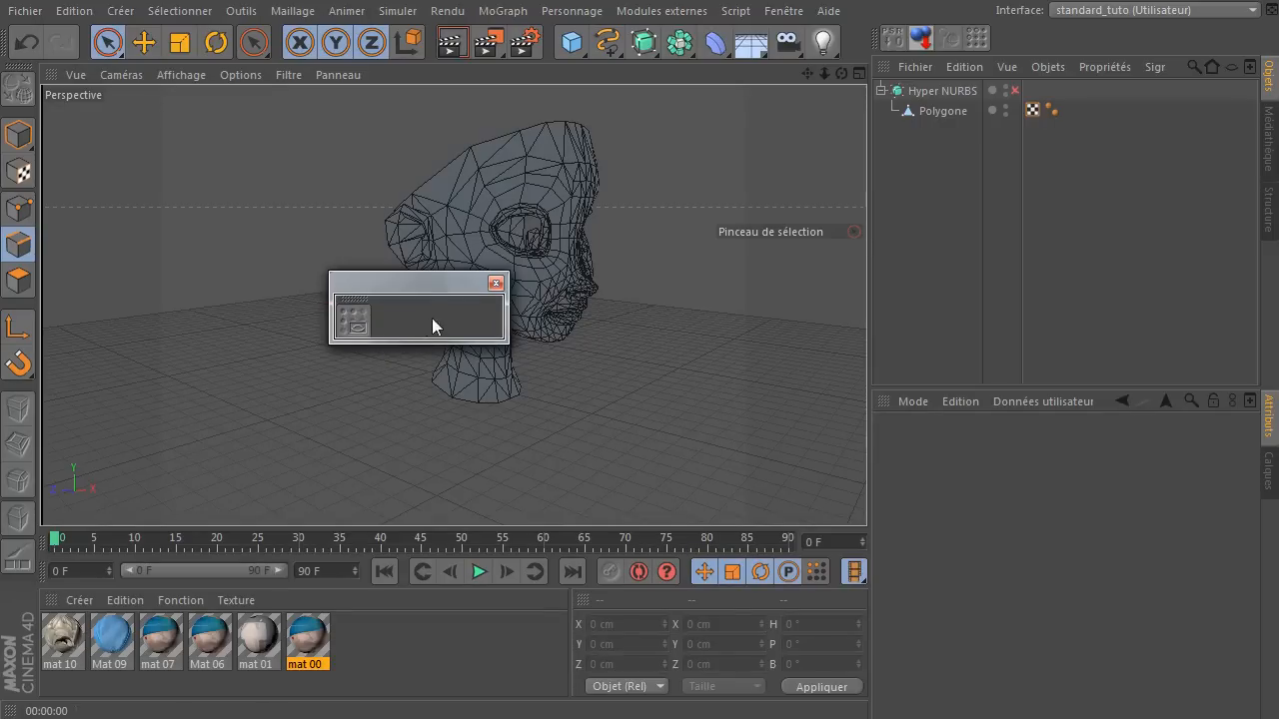
drag(448, 342, 424, 537)
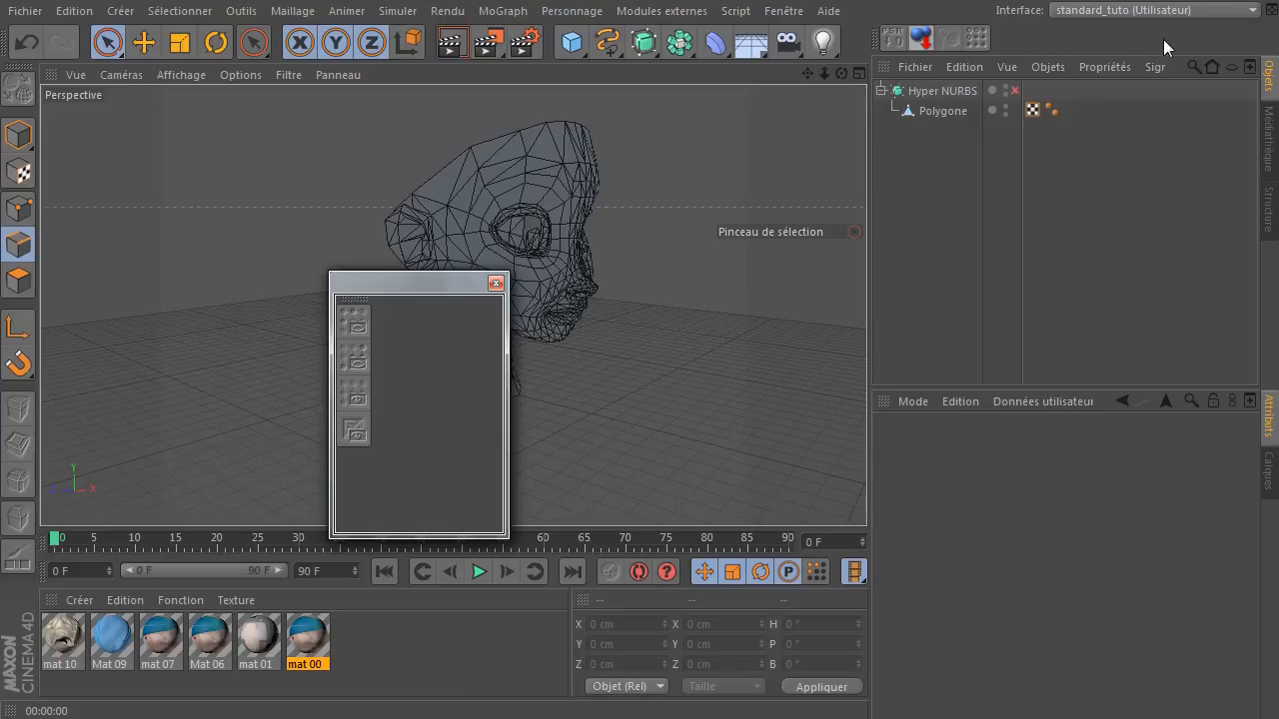
drag(410, 293, 321, 300)
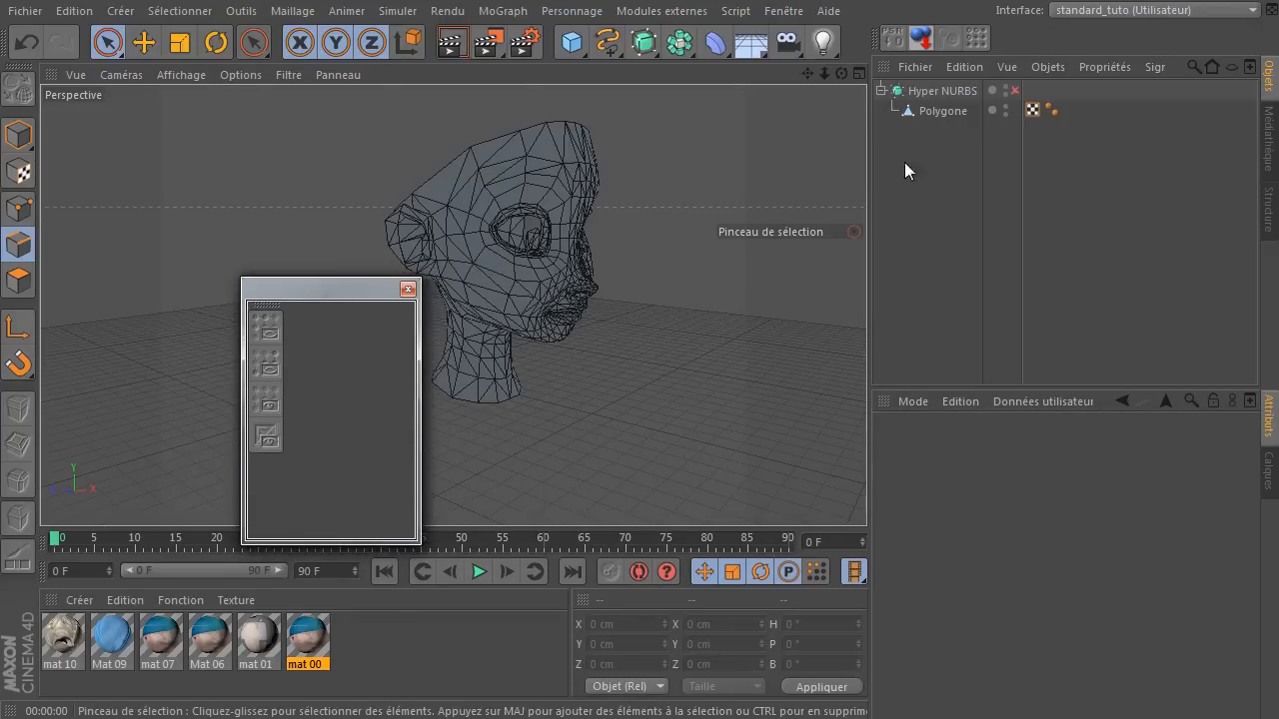
Select a few cheek polygons of the Polygone object in polygon mode, invert the visibility, and show all elements.
click(949, 113)
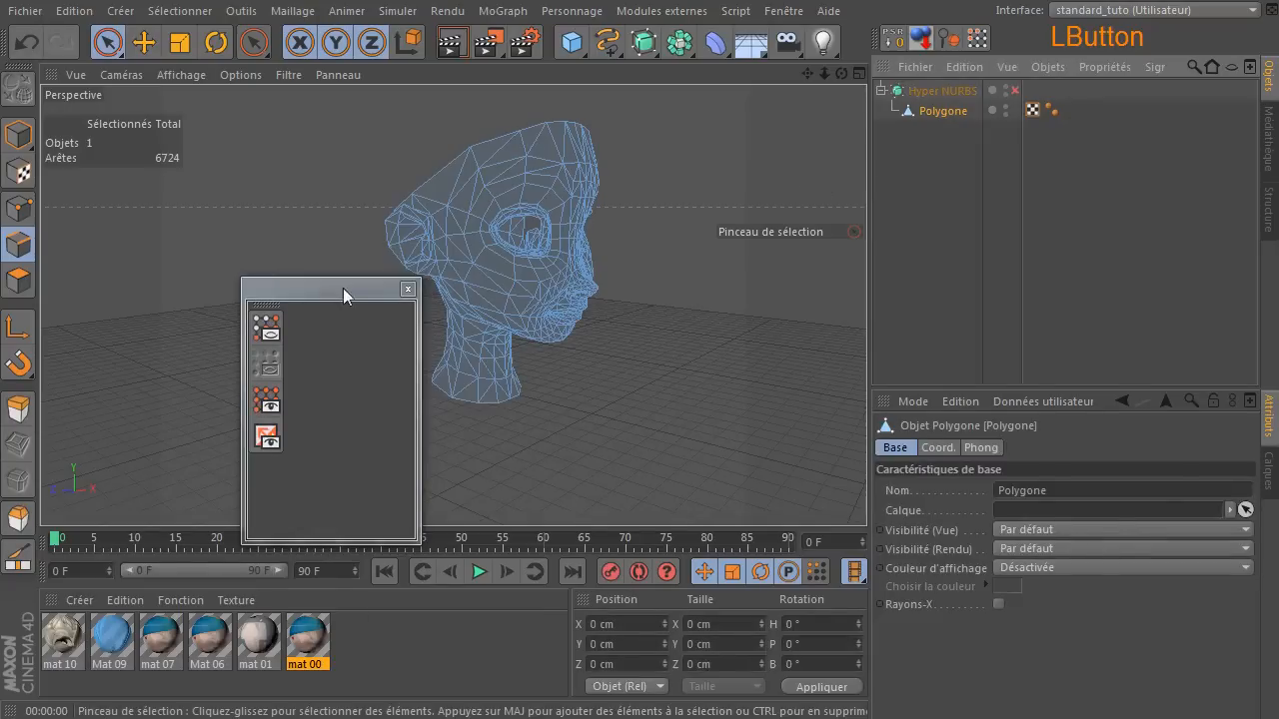
click(21, 290)
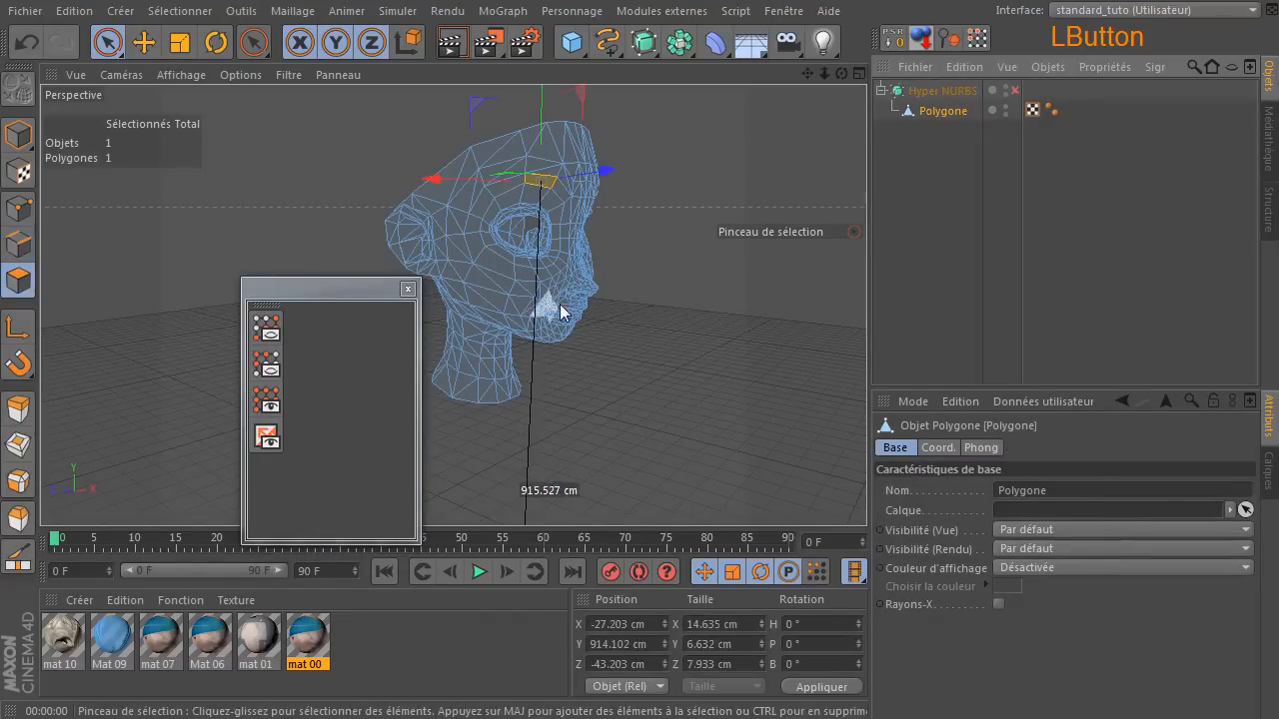
click(492, 288)
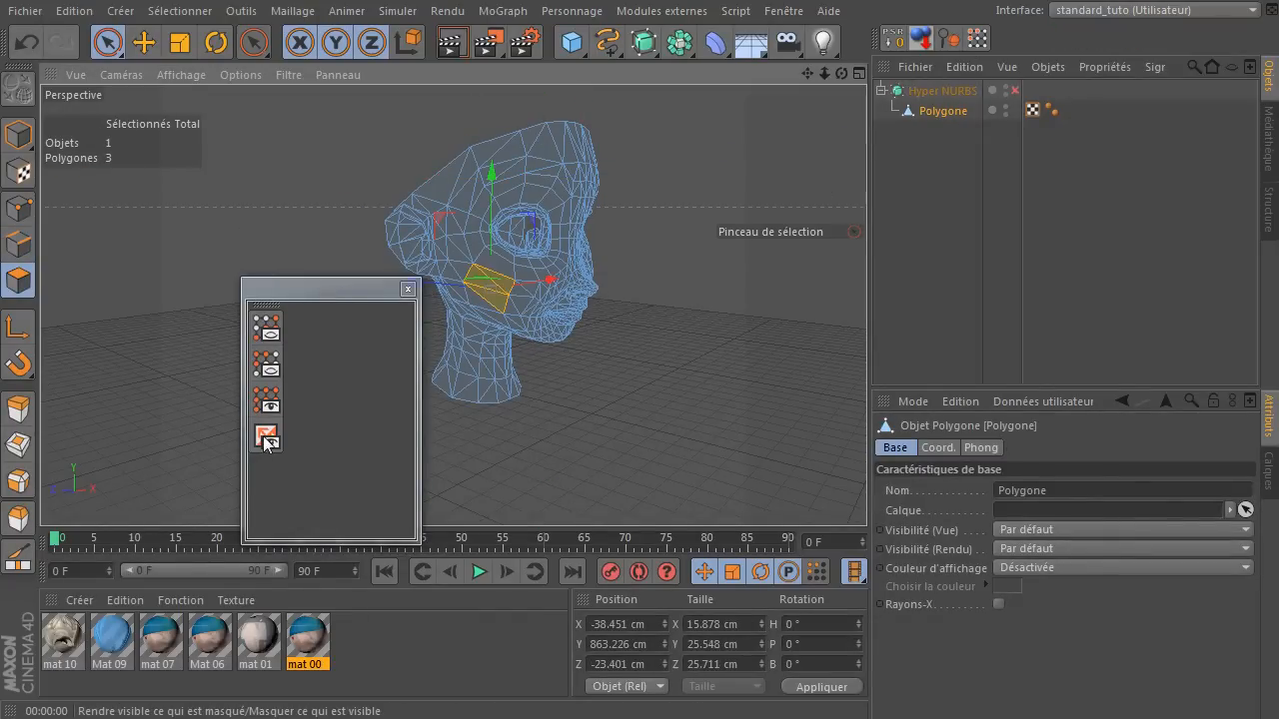
click(266, 438)
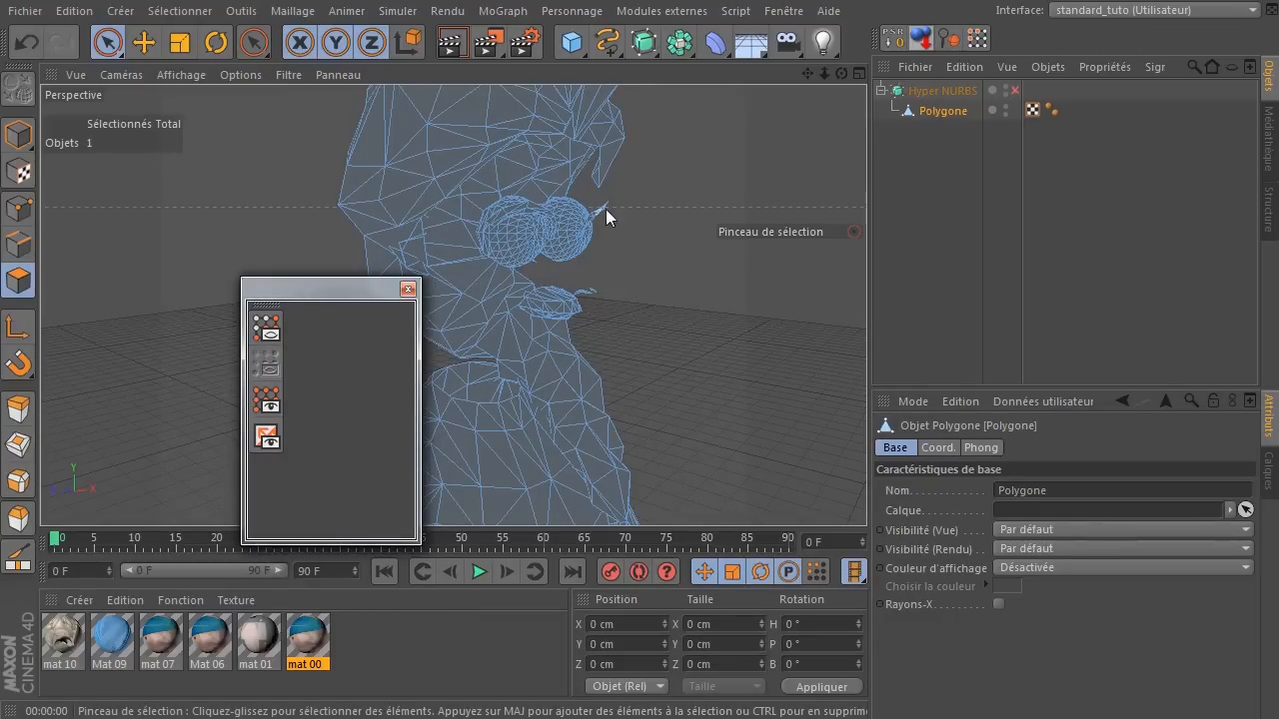
click(266, 400)
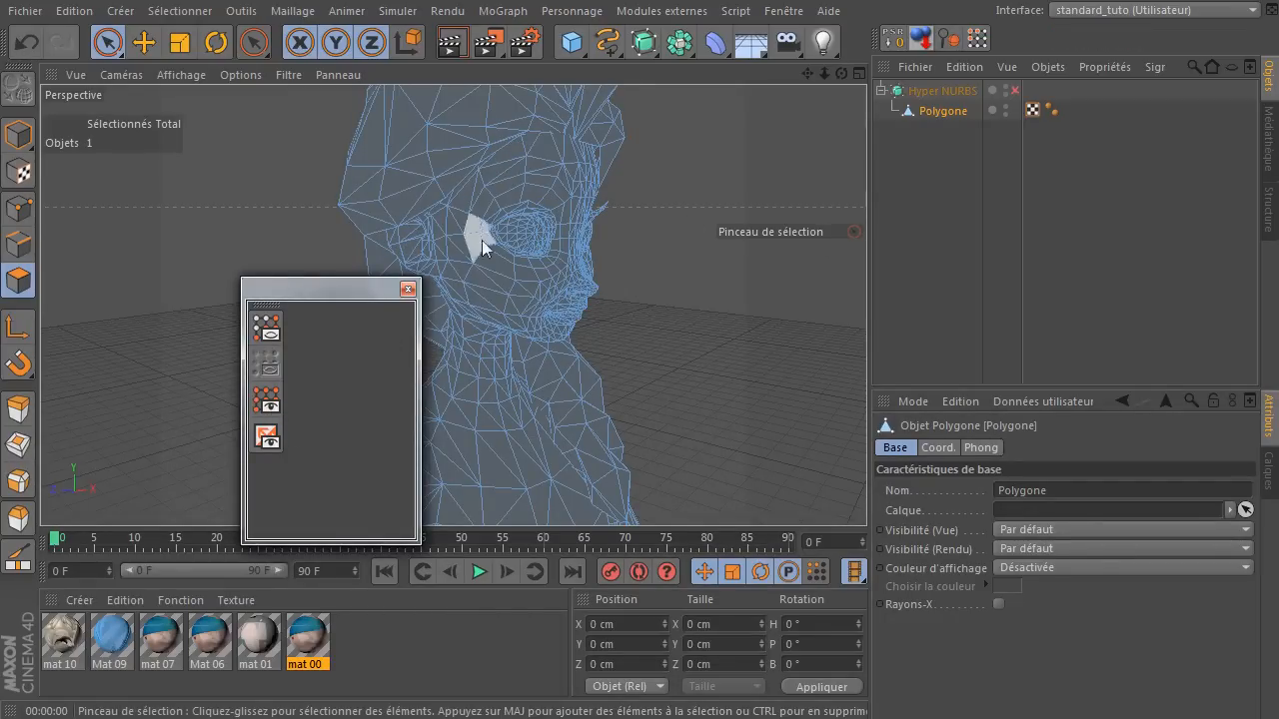
Fill-select the hair, hide the unselected elements and the selected ones in turn, and show everything again.
key(u)
key(f)
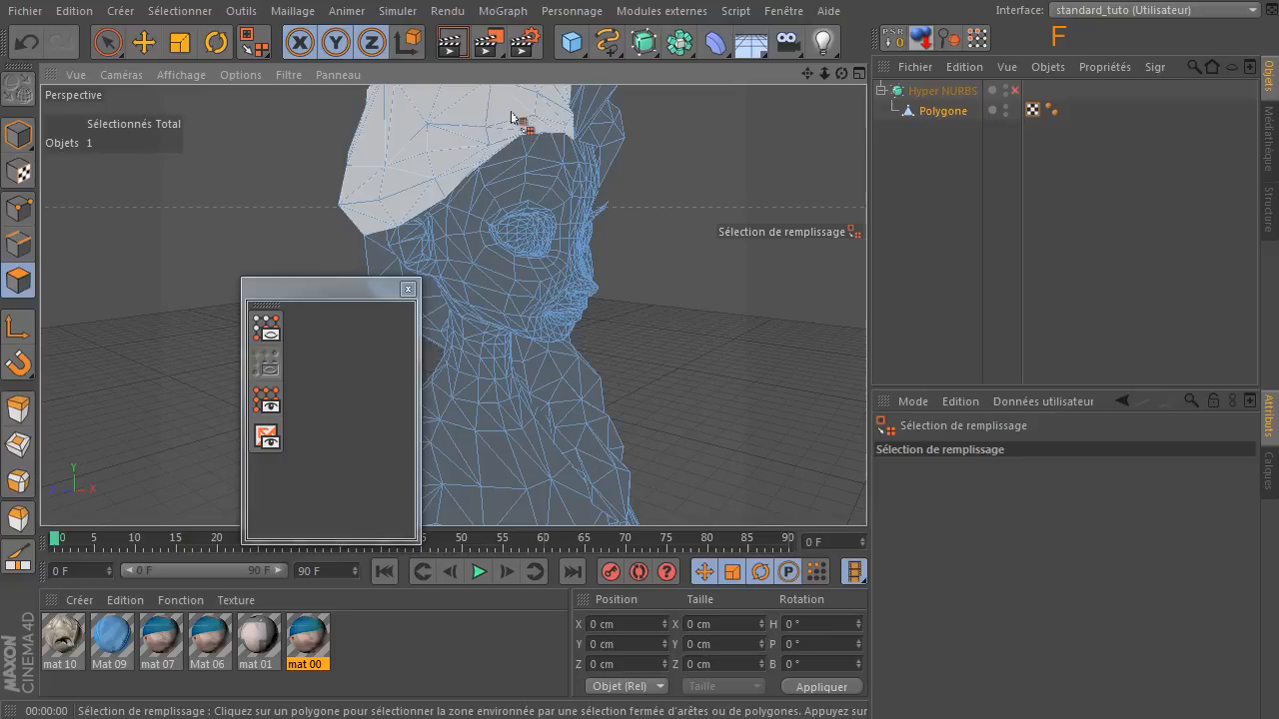
click(478, 118)
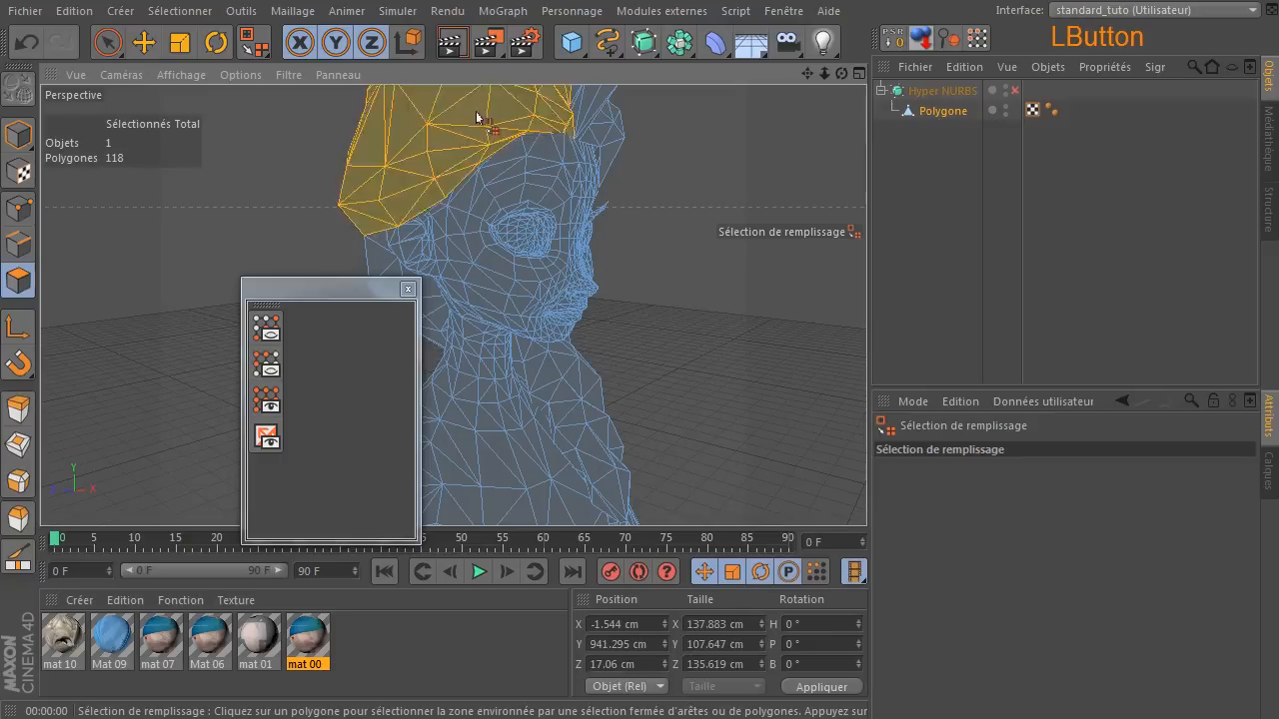
click(273, 336)
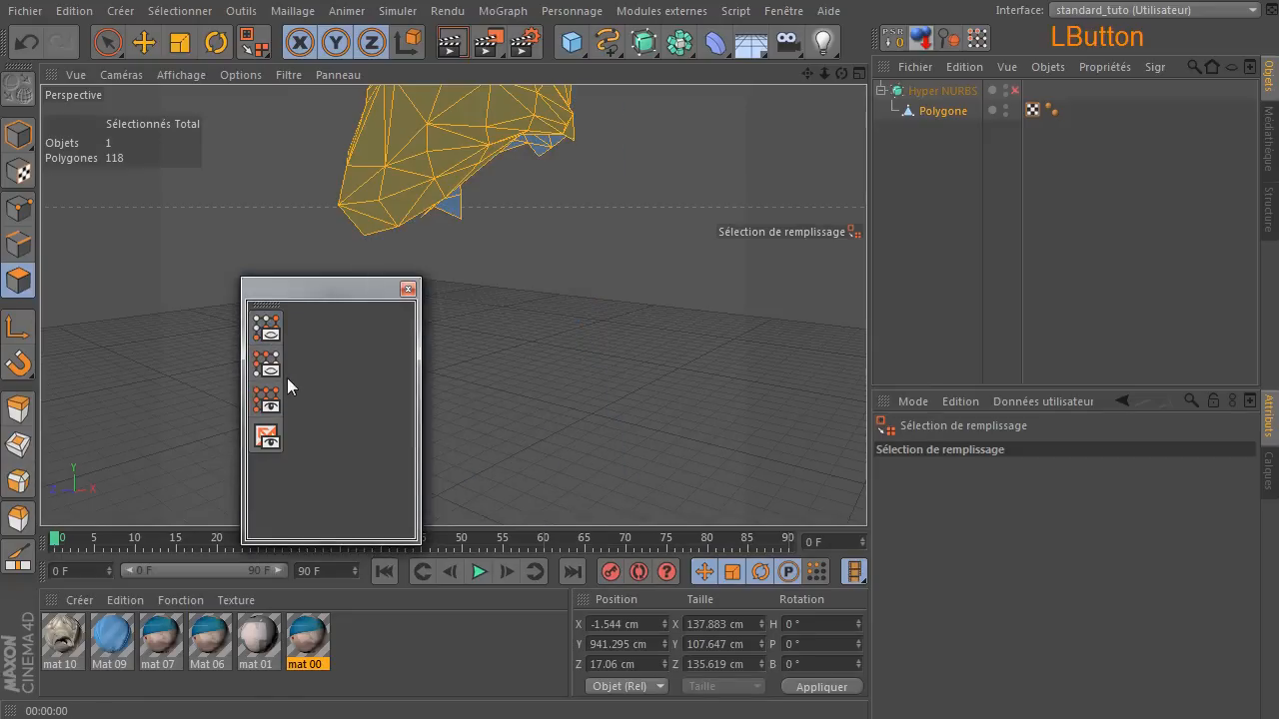
click(266, 369)
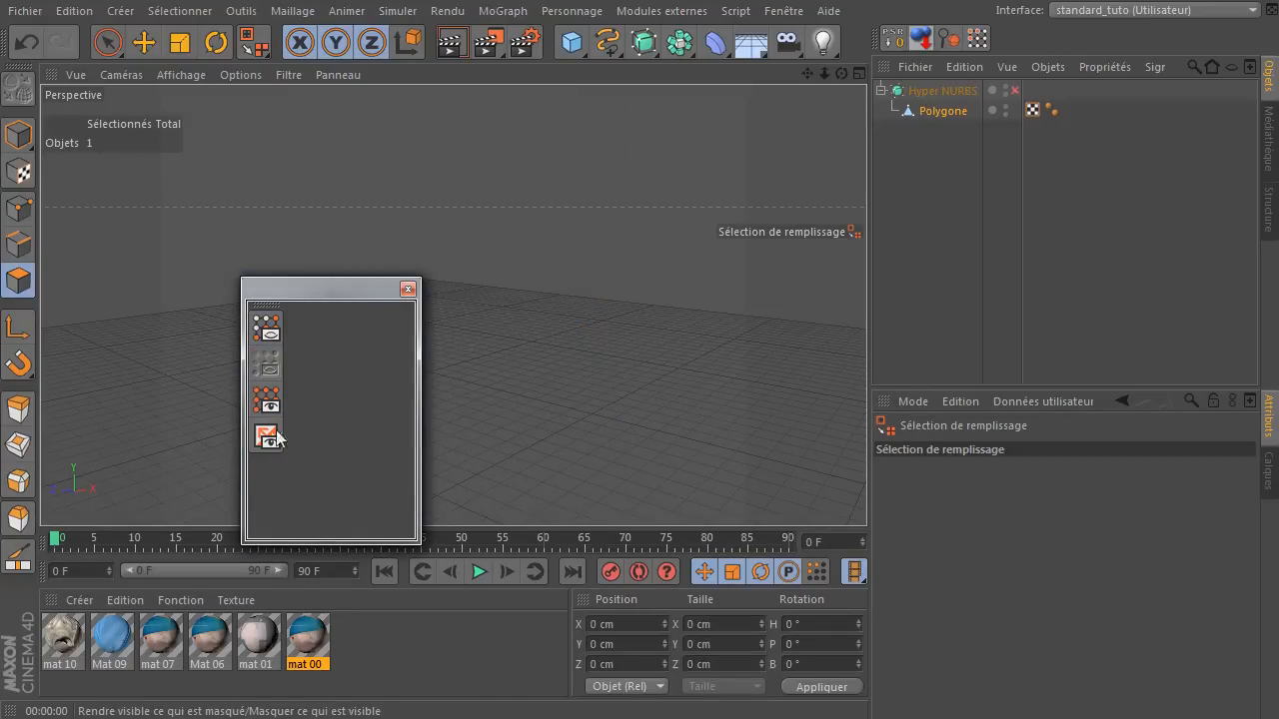
click(274, 392)
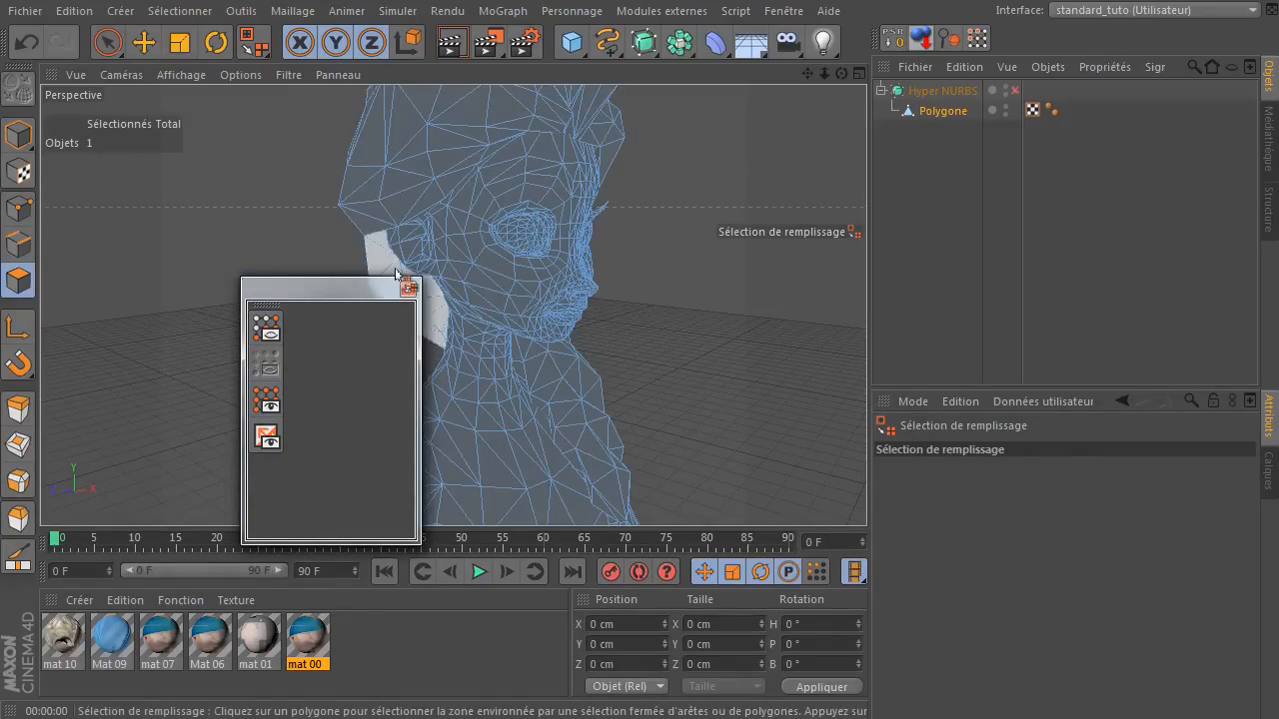
Fill-select the hair again, hide only the selected polygons, and restore them with Tout afficher.
key(u)
key(f)
click(479, 128)
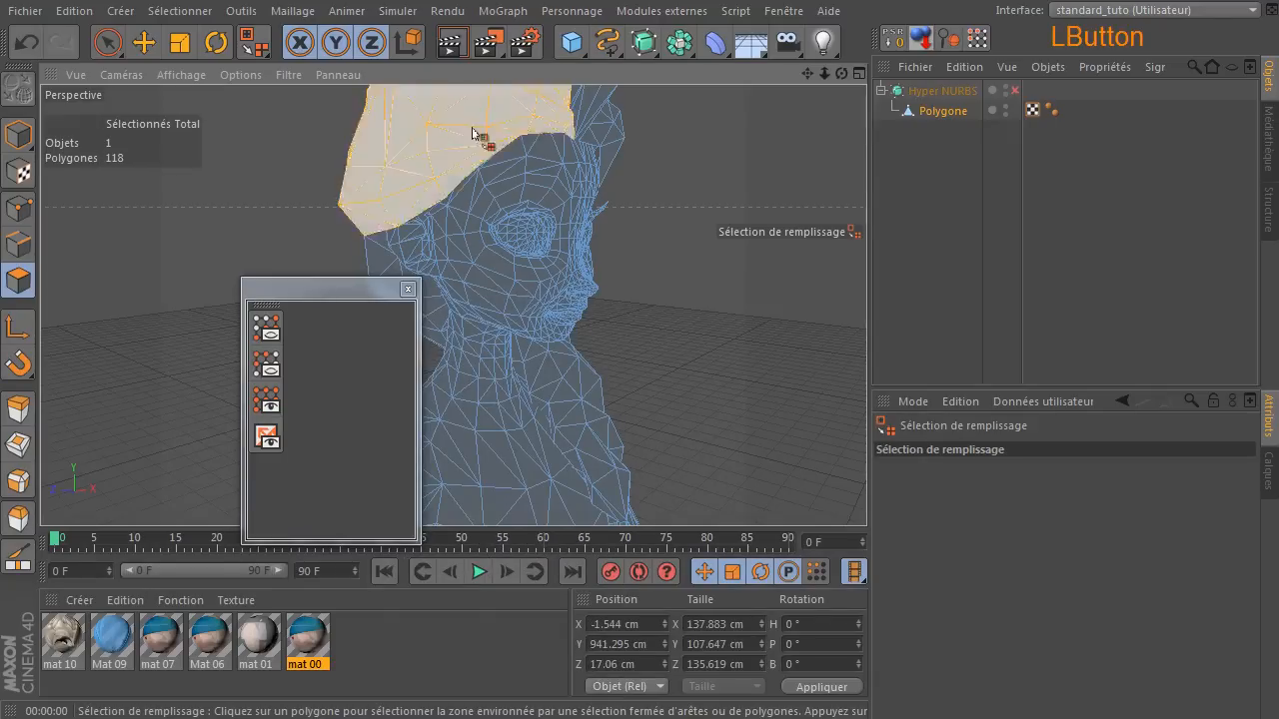
click(266, 365)
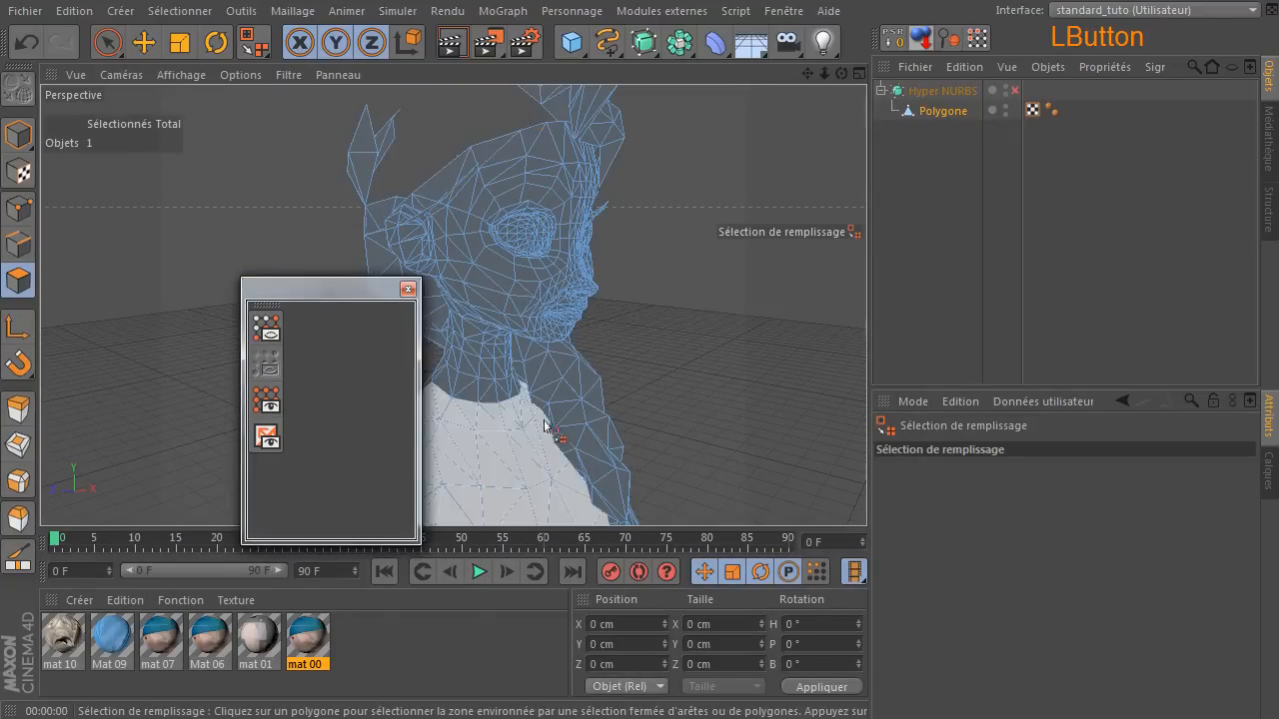
drag(825, 74, 753, 151)
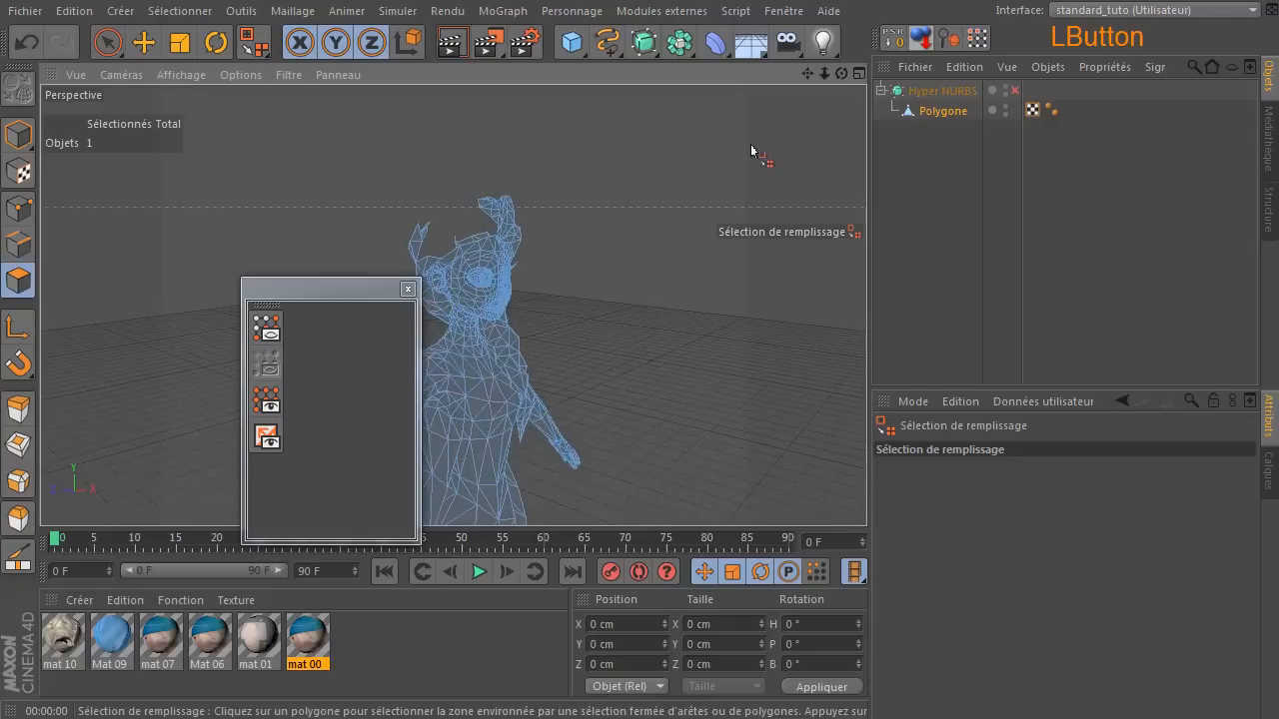
click(266, 401)
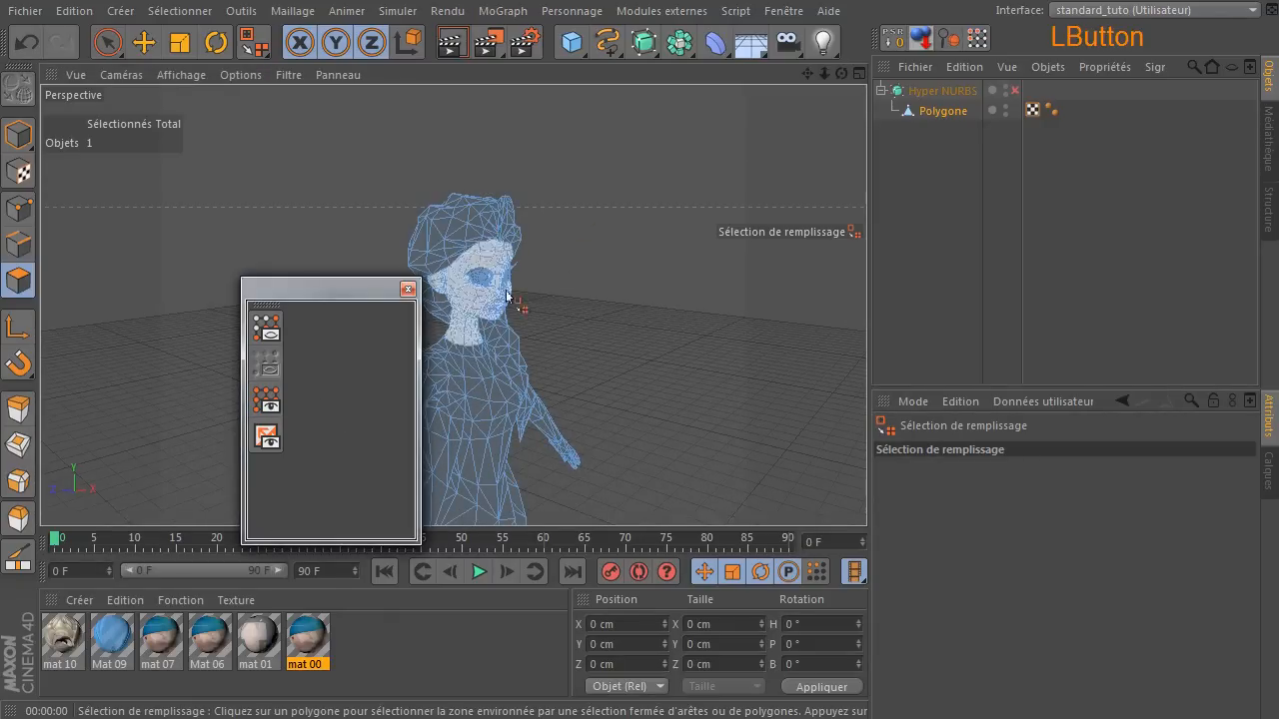
Fill-select the face and neck, hide them, and toggle Inverser la visibilité until only the head and neck are displayed.
click(474, 333)
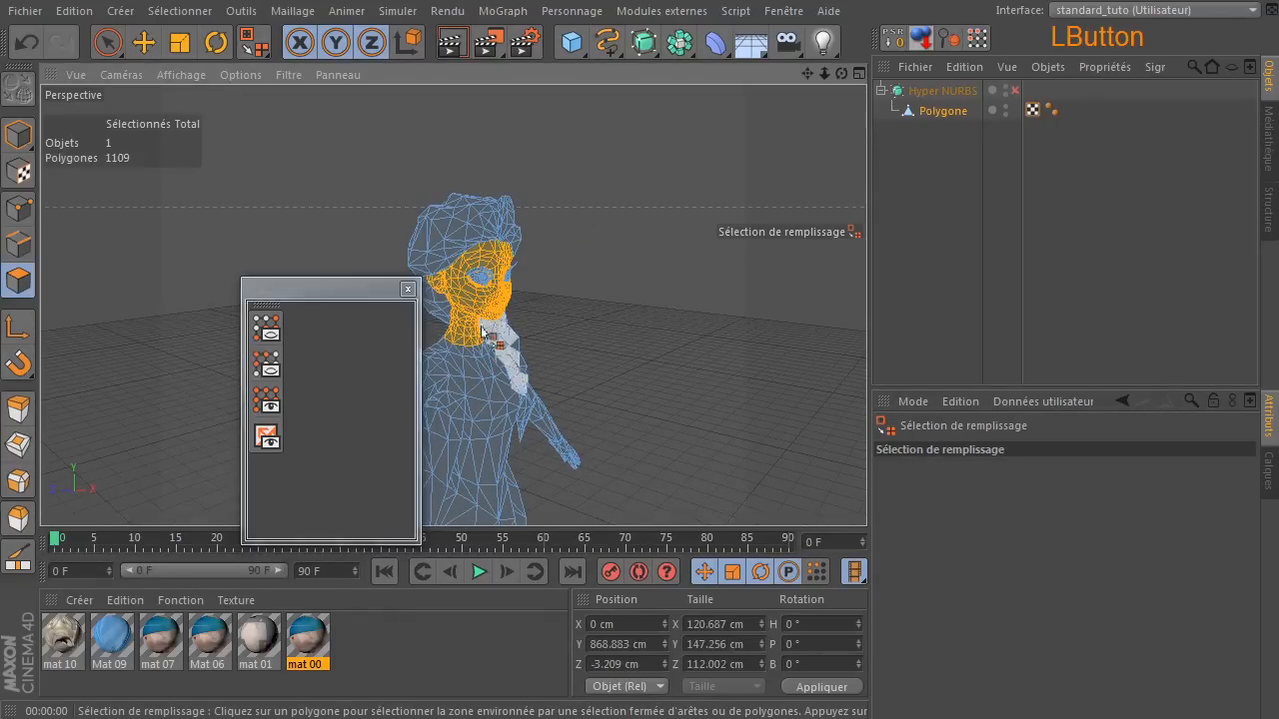
click(275, 358)
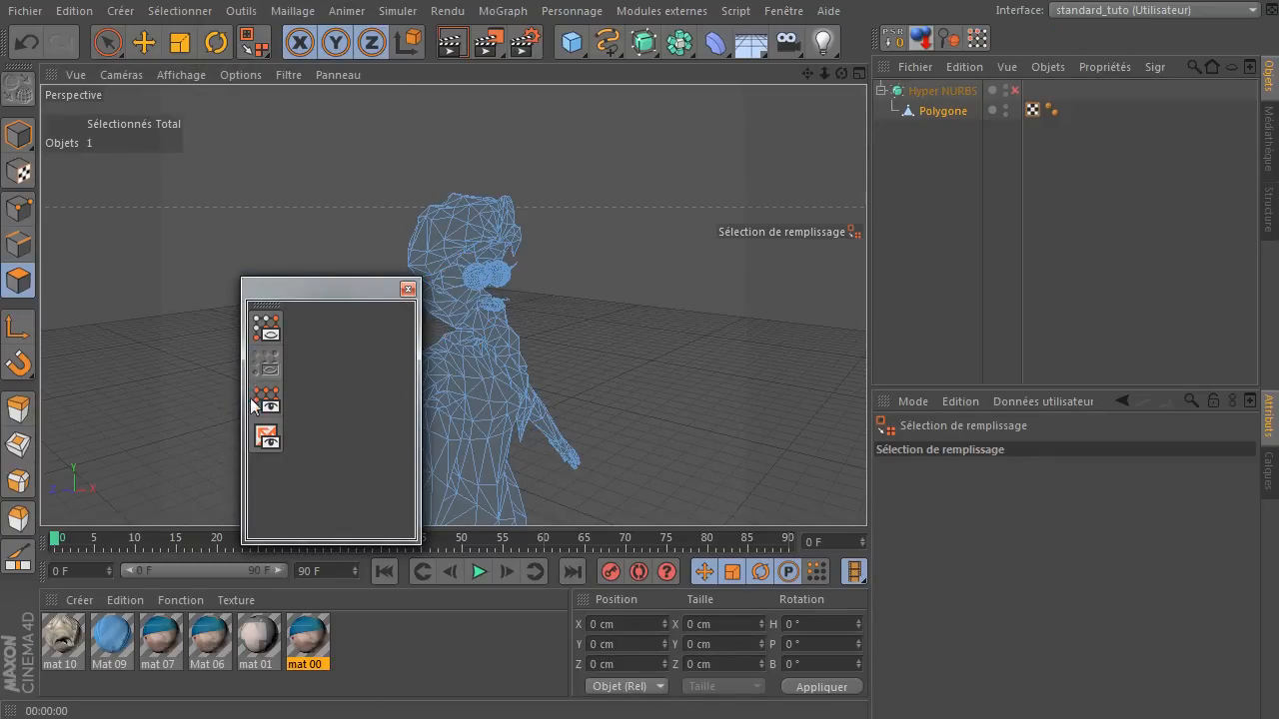
click(269, 439)
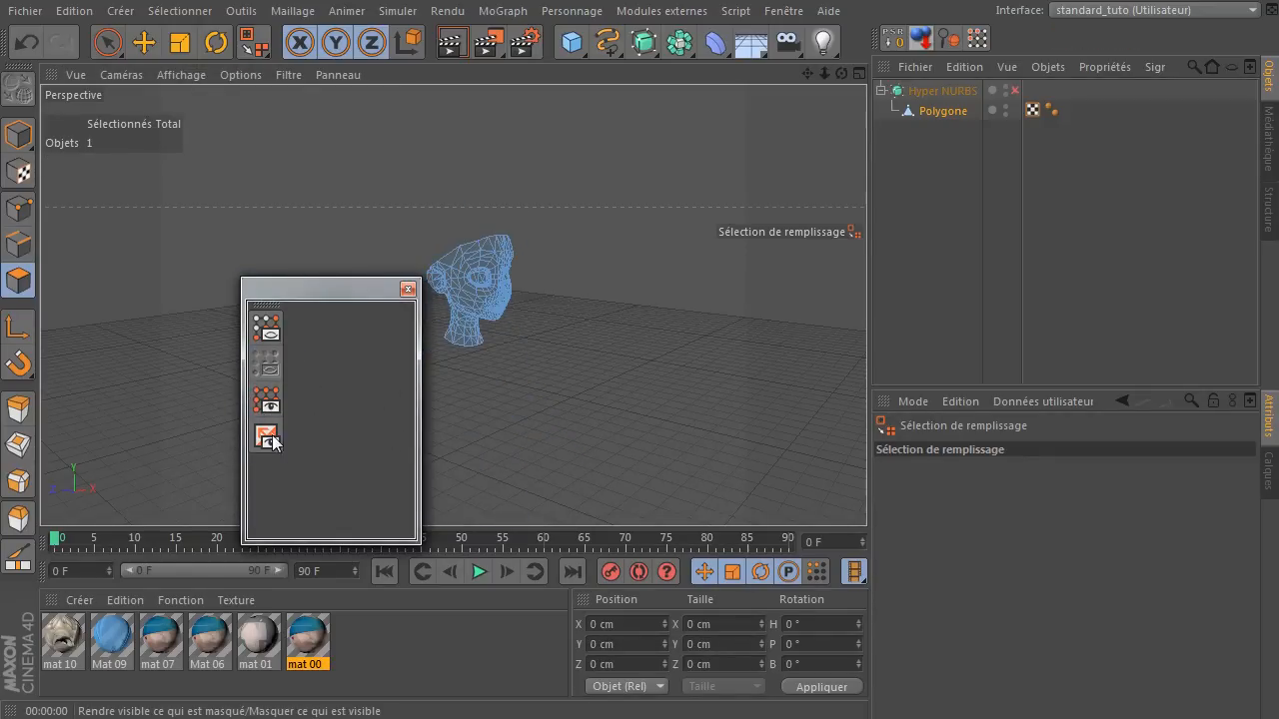
click(266, 439)
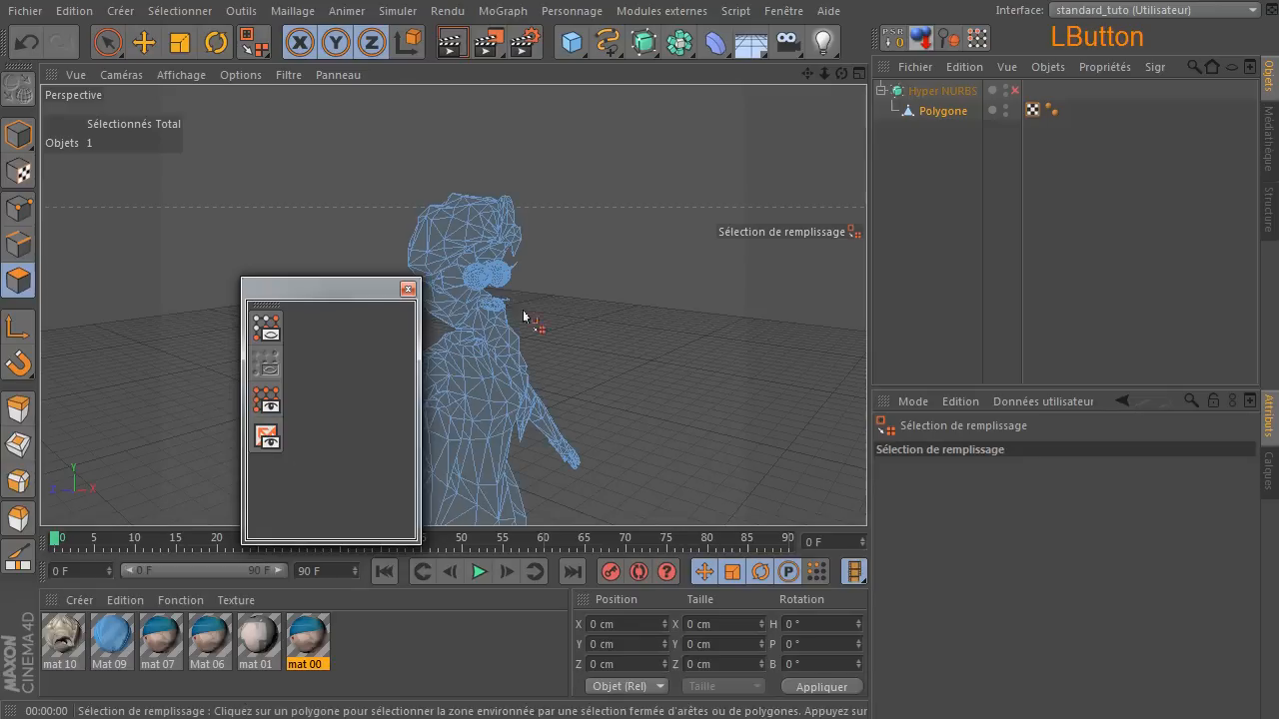
click(265, 440)
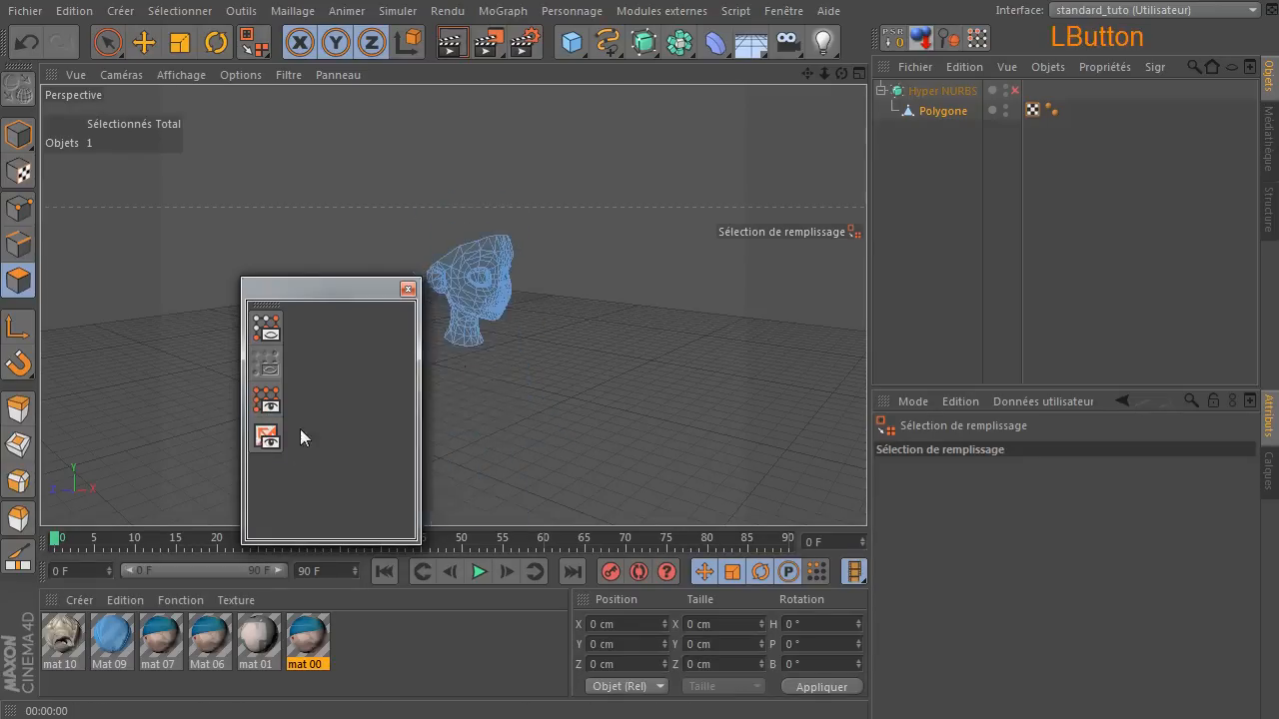
Close the floating palette, reselect the Polygone object, and reveal its hidden polygons with the standard Tout afficher command.
drag(351, 290, 161, 218)
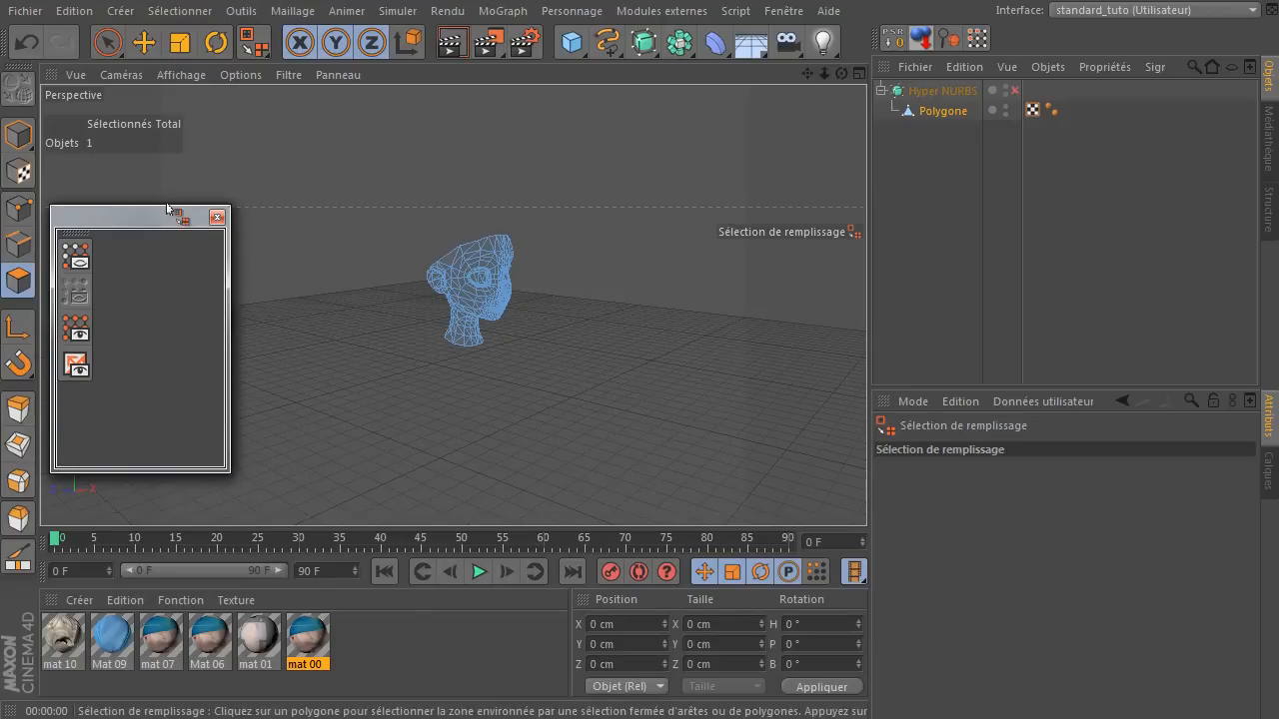
click(217, 220)
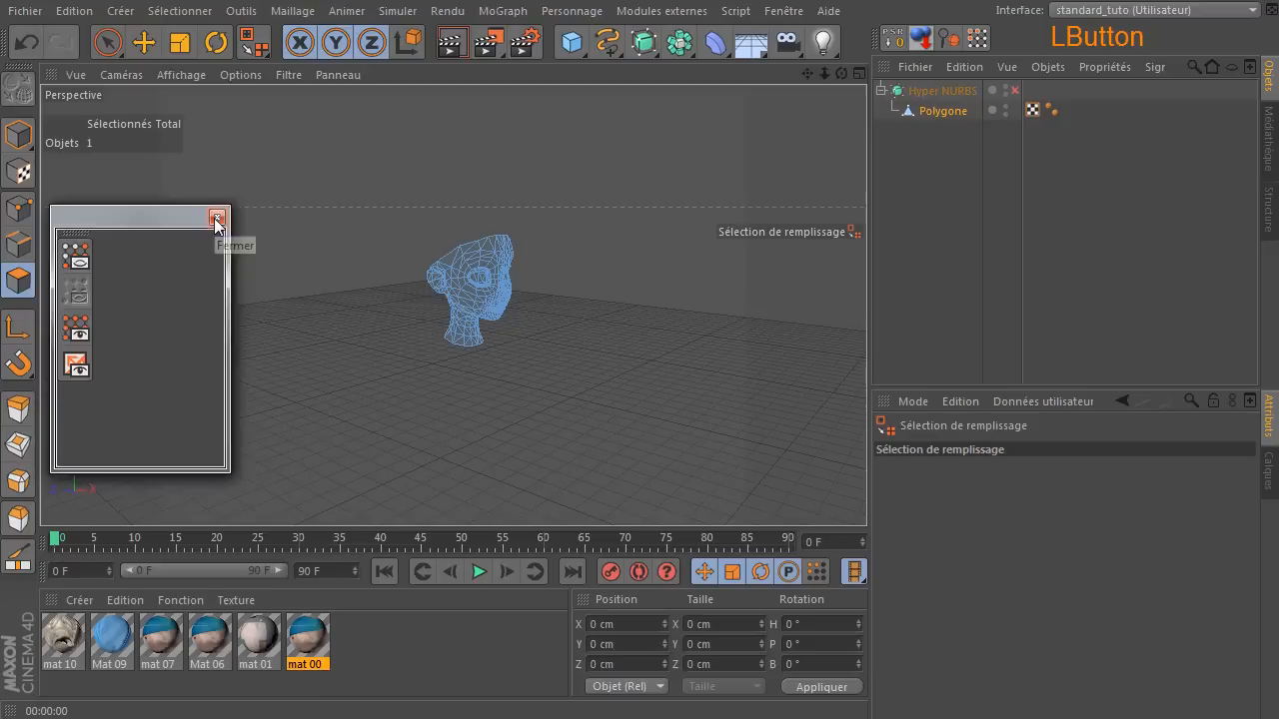
click(107, 42)
click(1085, 251)
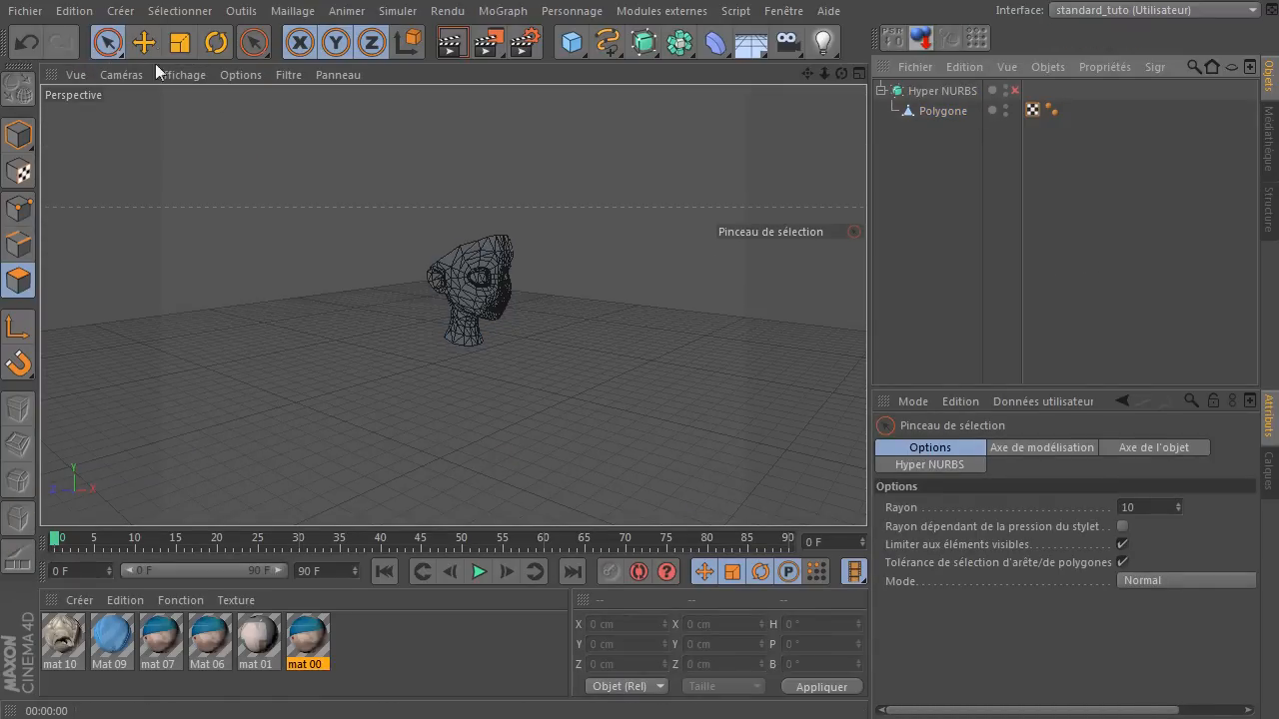
click(154, 11)
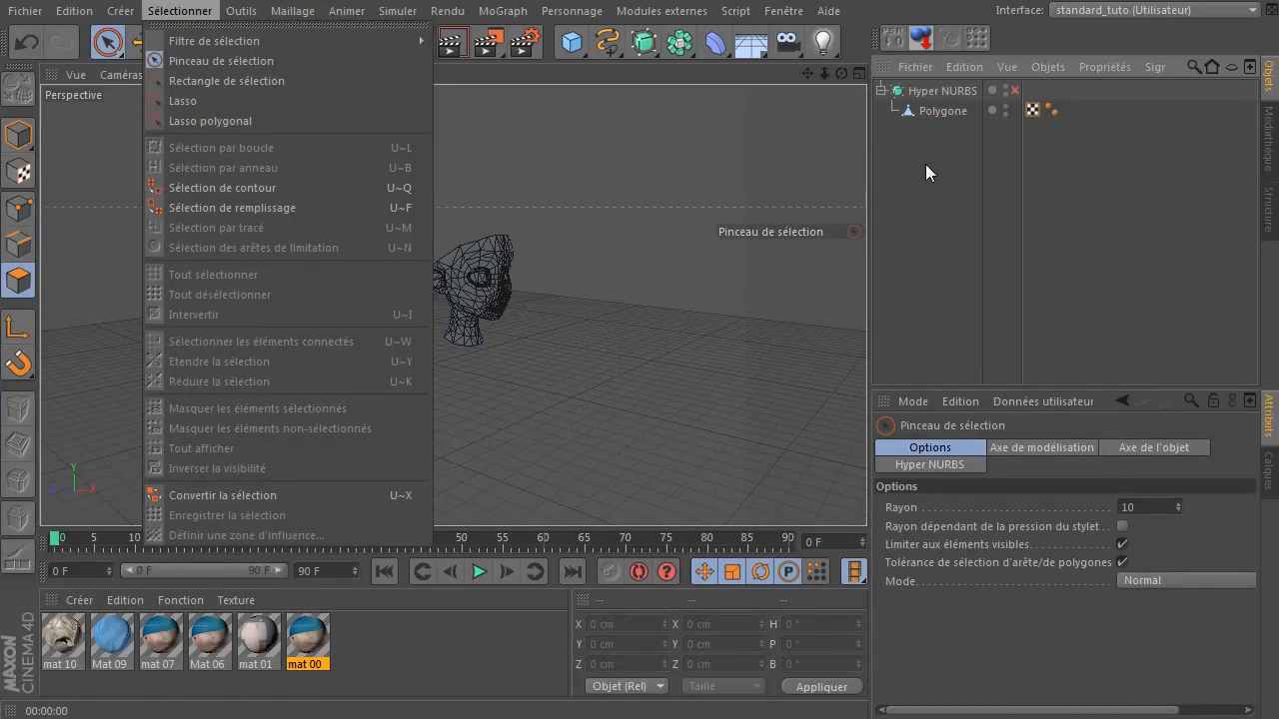
click(938, 110)
click(927, 112)
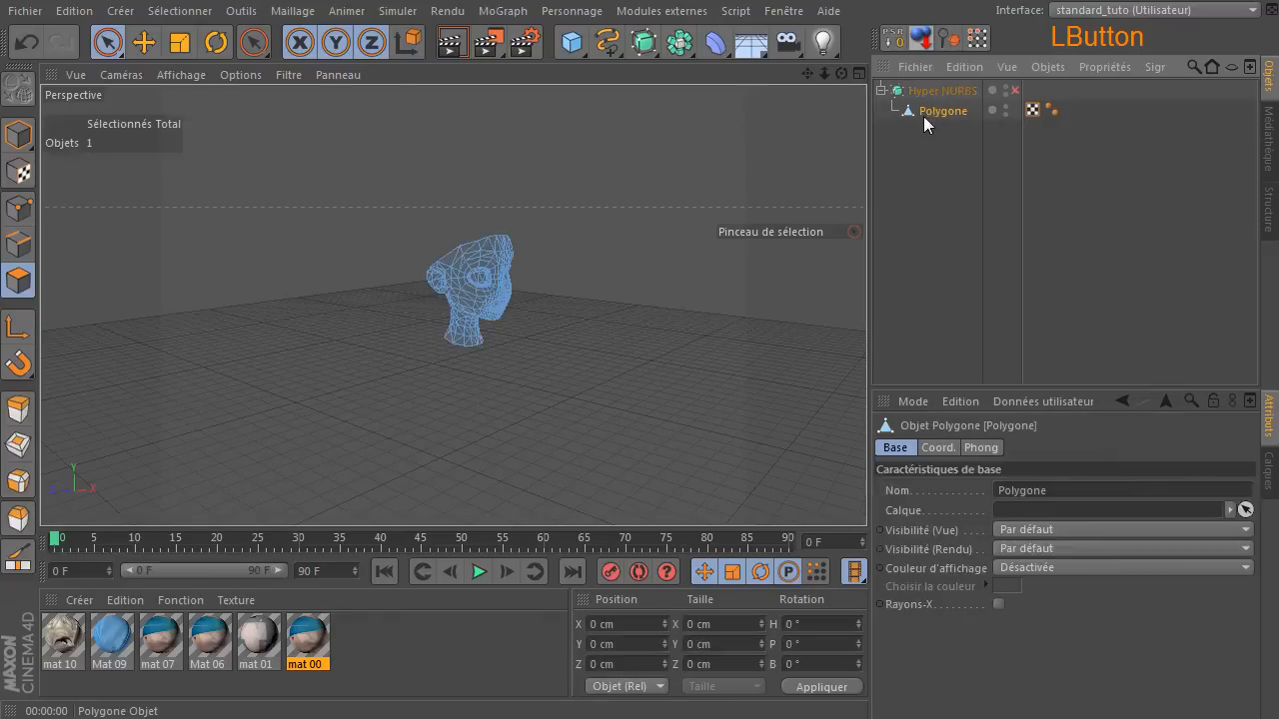
click(170, 12)
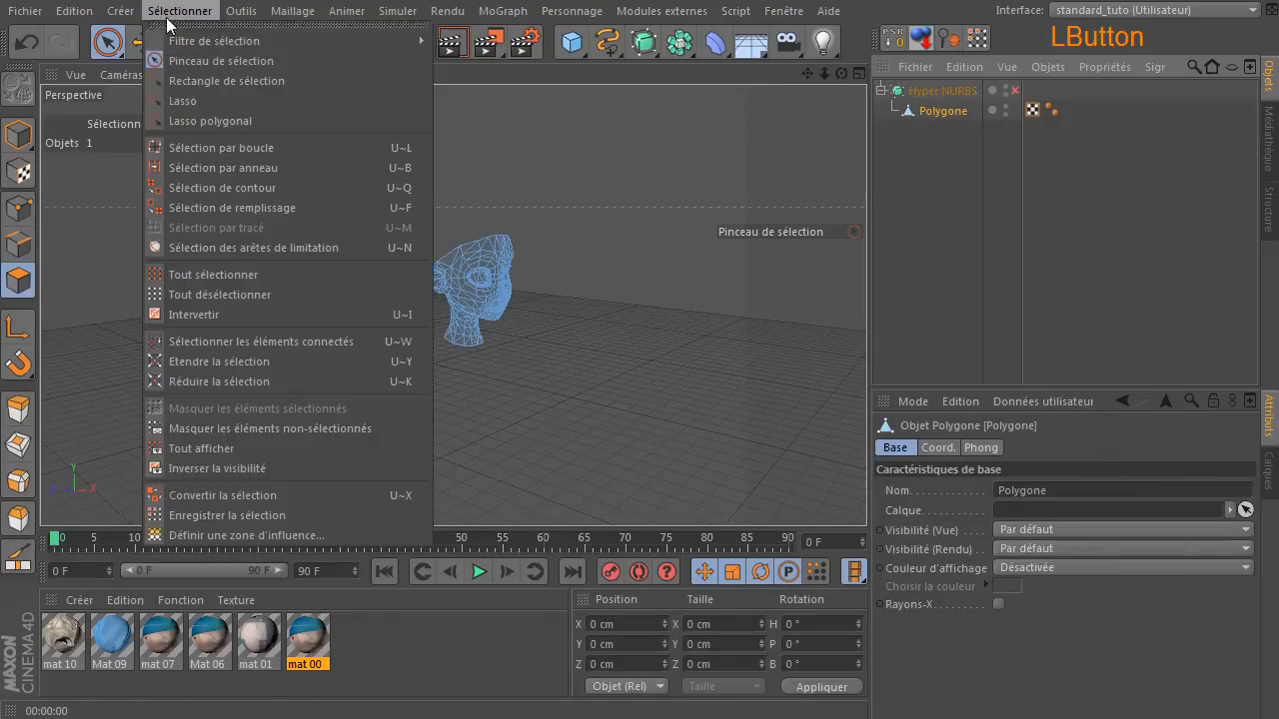
click(181, 452)
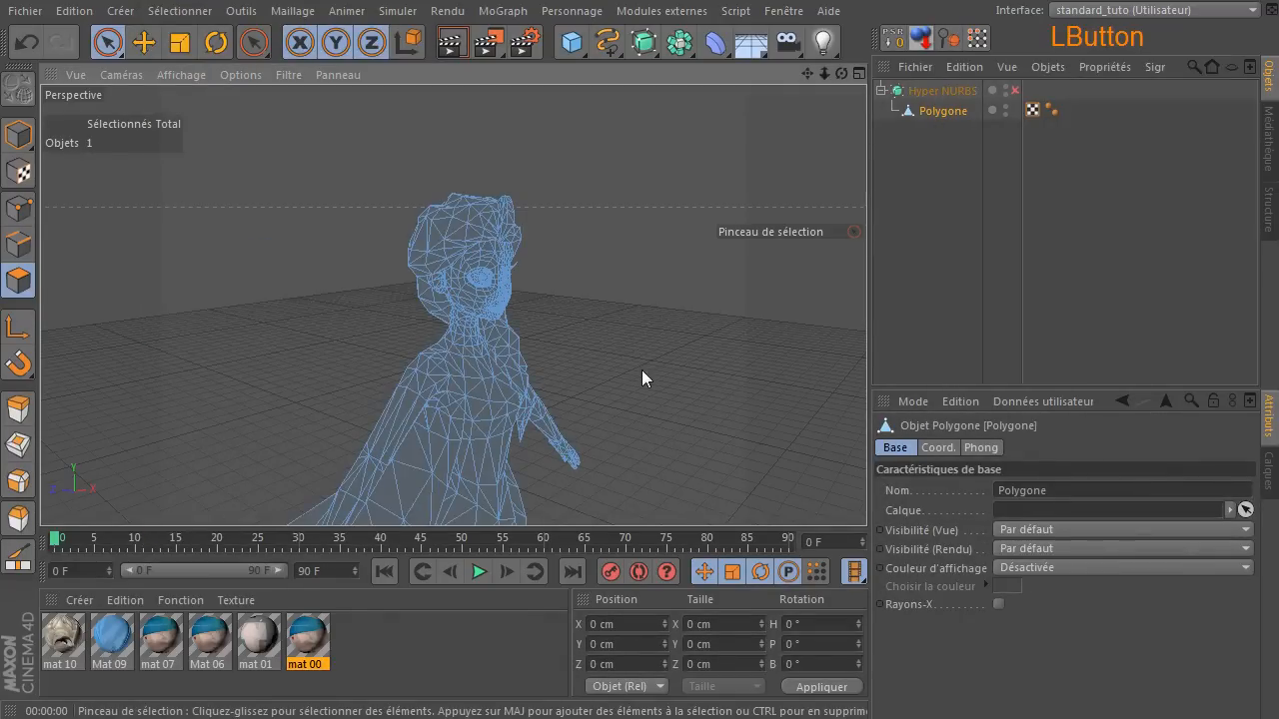